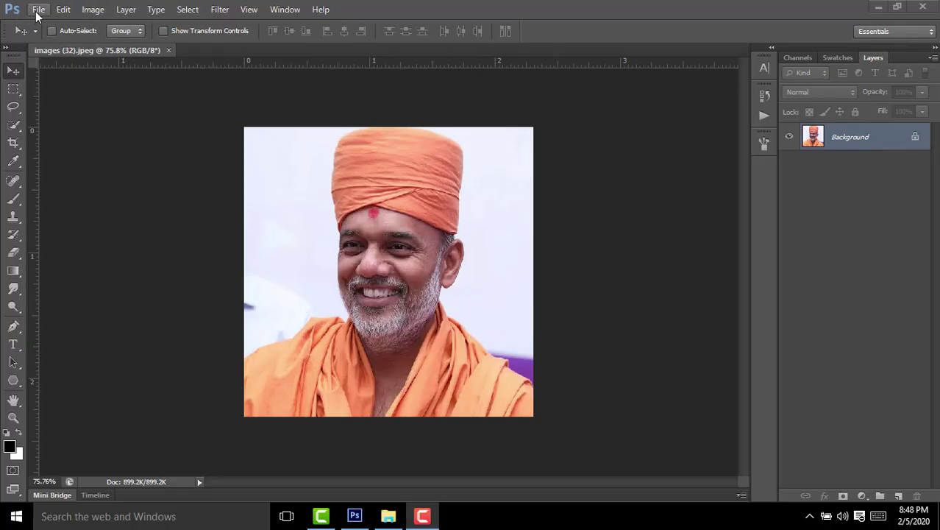
# Step: Create a new U.S. Paper Letter document and rotate the canvas 90° clockwise to landscape
pyautogui.click(38, 9)
pyautogui.click(52, 26)
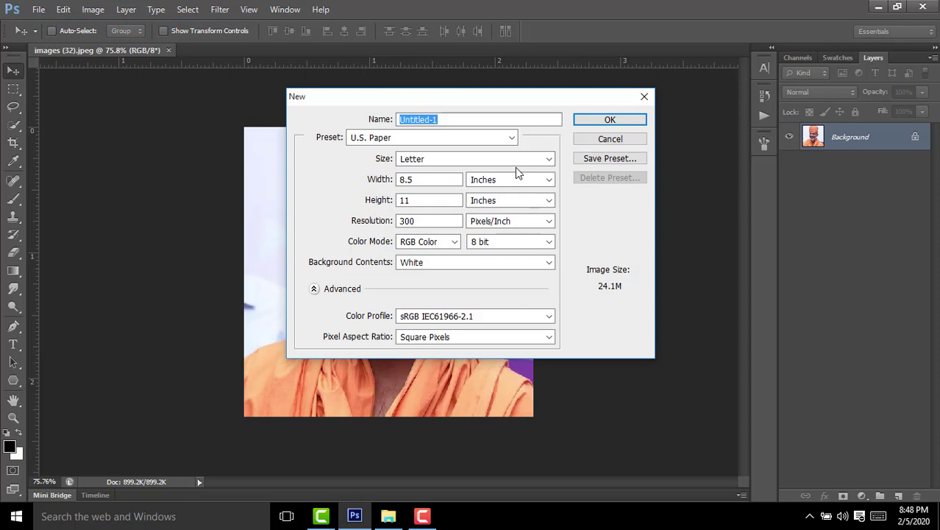
pyautogui.click(512, 137)
pyautogui.click(454, 214)
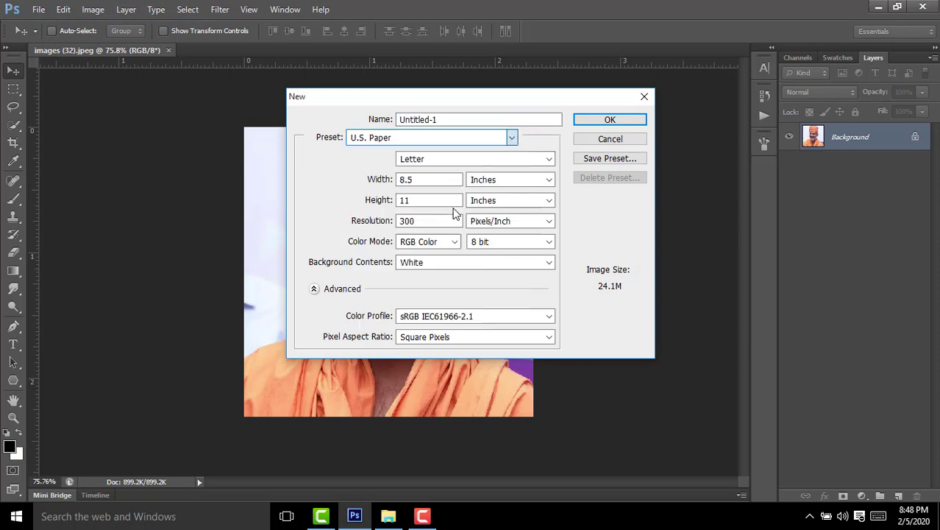
pyautogui.click(610, 119)
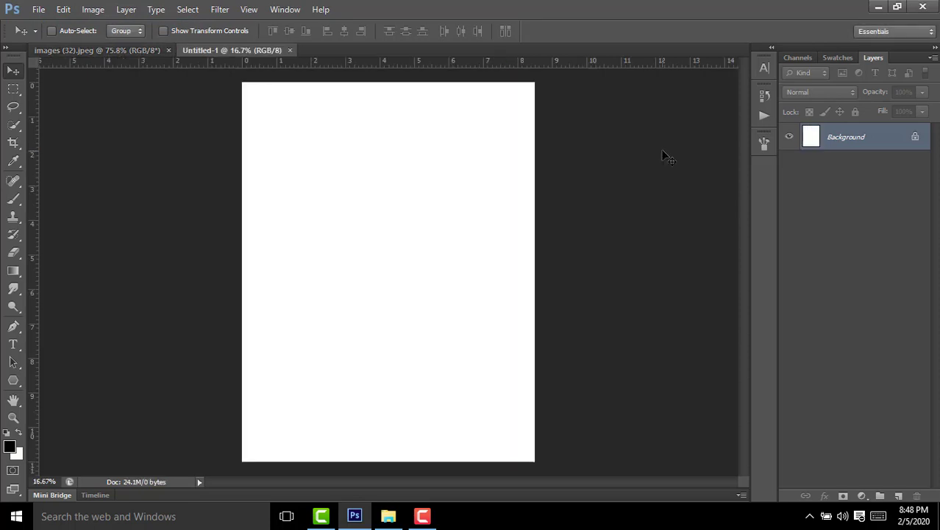
pyautogui.click(86, 9)
pyautogui.moveTo(118, 135)
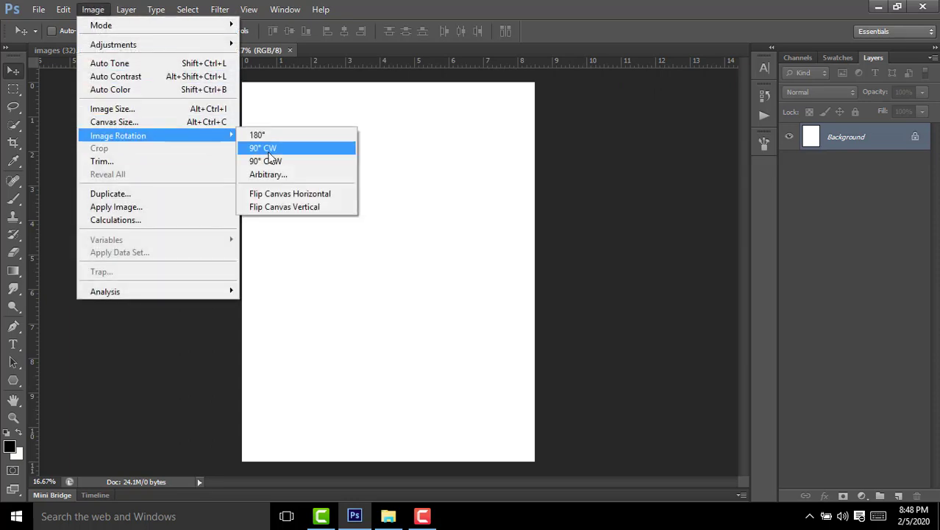
pyautogui.click(268, 151)
# Step: Drag the portrait photo into the new document, enlarge it with Free Transform, and shift it left
pyautogui.click(121, 51)
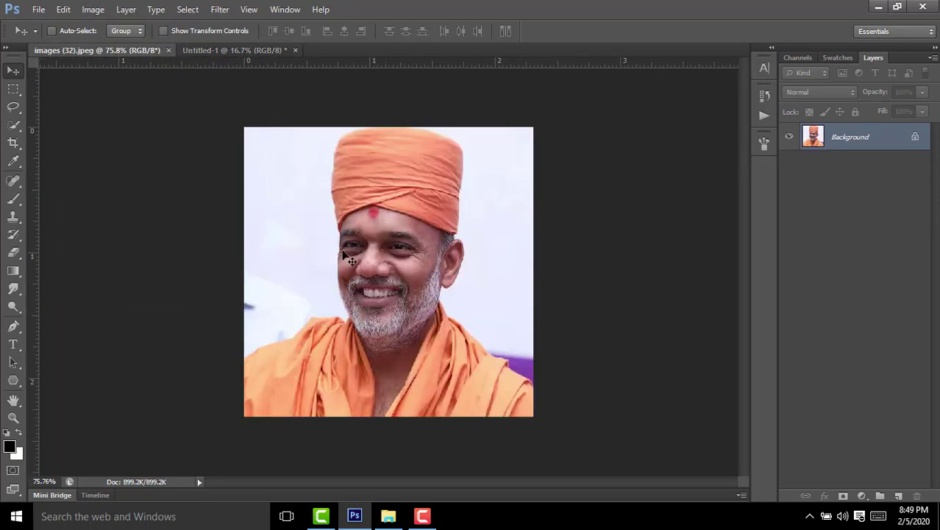
pyautogui.moveTo(360, 272)
pyautogui.mouseDown()
pyautogui.moveTo(301, 171)
pyautogui.moveTo(582, 398)
pyautogui.mouseUp()
pyautogui.hotkey('ctrl', 't')
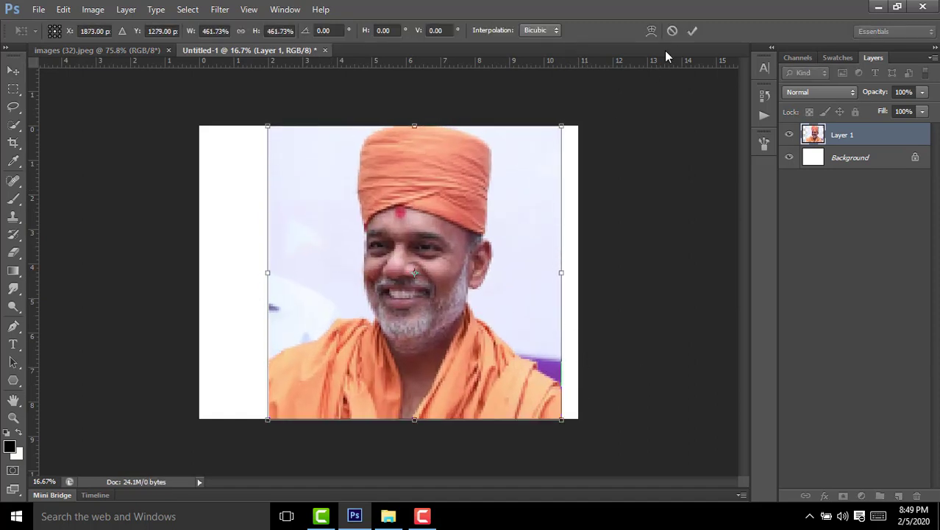
pyautogui.click(692, 30)
pyautogui.moveTo(441, 221); pyautogui.dragTo(281, 302)
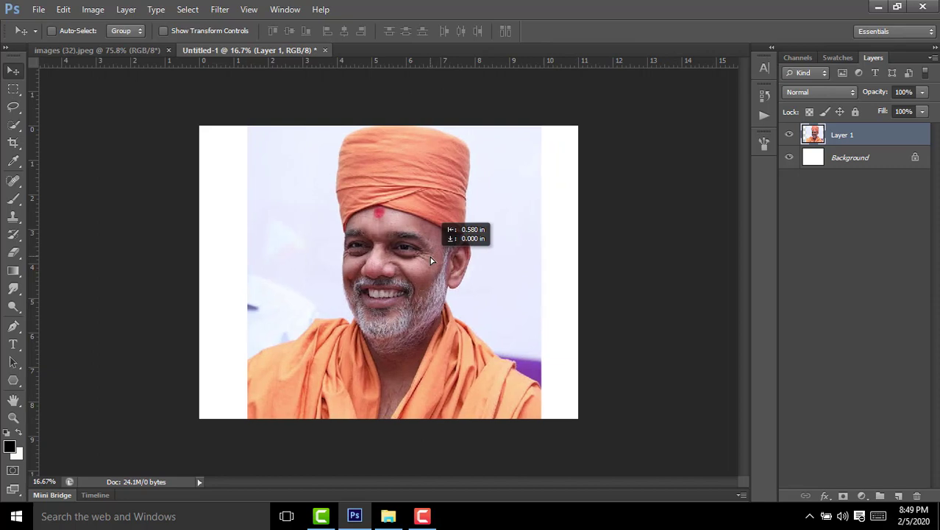
# Step: Duplicate the photo layer with Ctrl+J to make Layer 1 copy
pyautogui.scroll(2, 332, 298)
pyautogui.scroll(2, 377, 295)
pyautogui.scroll(-3, 377, 295)
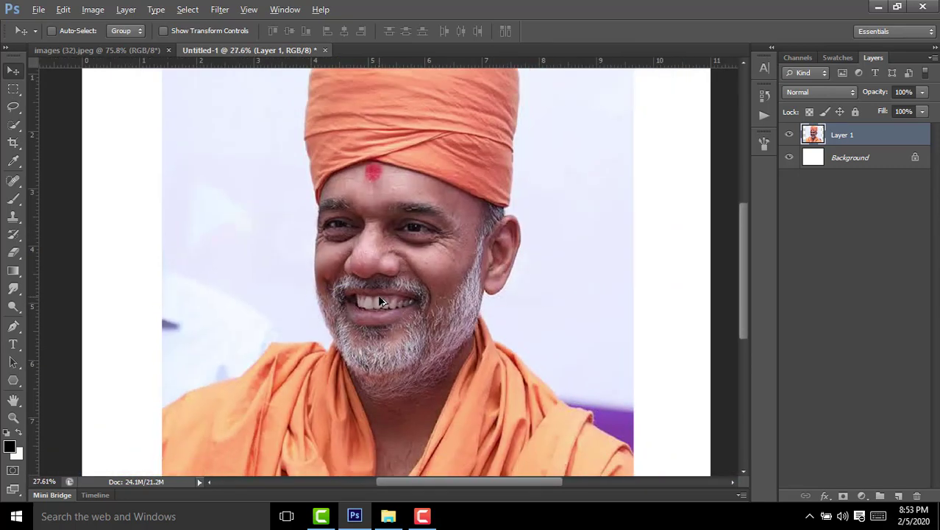
pyautogui.scroll(-1, 637, 275)
pyautogui.hotkey('ctrl', 'j')
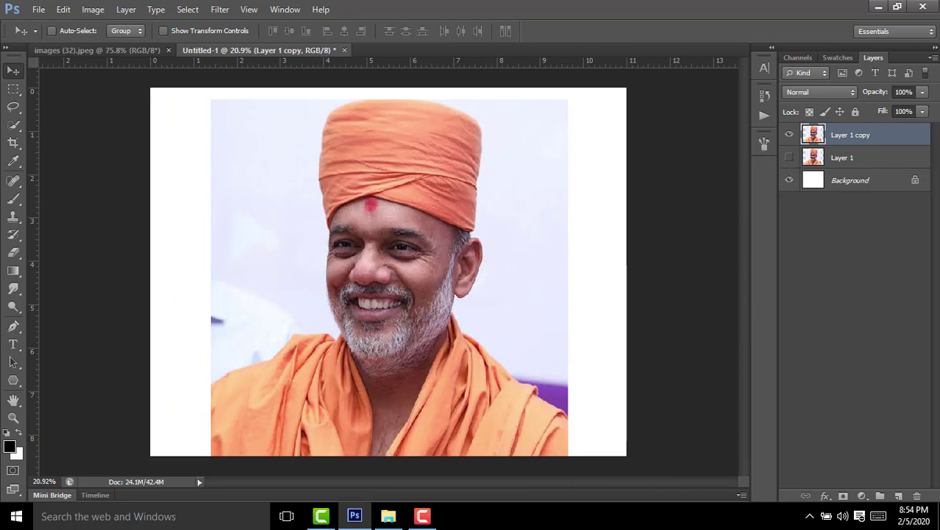
# Step: Sharpen the copy with Unsharp Mask at 75% amount and 2.4 px radius
pyautogui.click(220, 10)
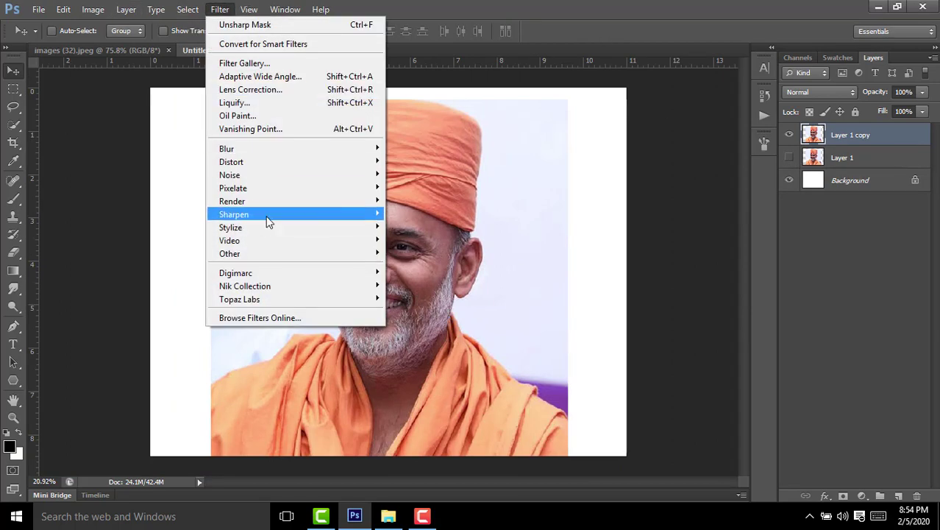
pyautogui.moveTo(234, 214)
pyautogui.click(439, 264)
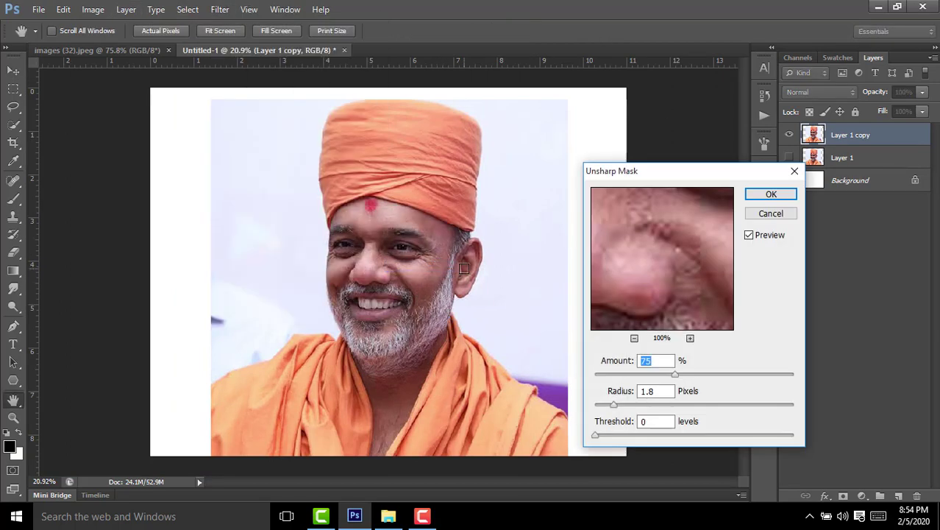
pyautogui.hotkey('ctrl', '+')
pyautogui.hotkey('ctrl', '+')
pyautogui.hotkey('ctrl', '+')
pyautogui.hotkey('ctrl', '+')
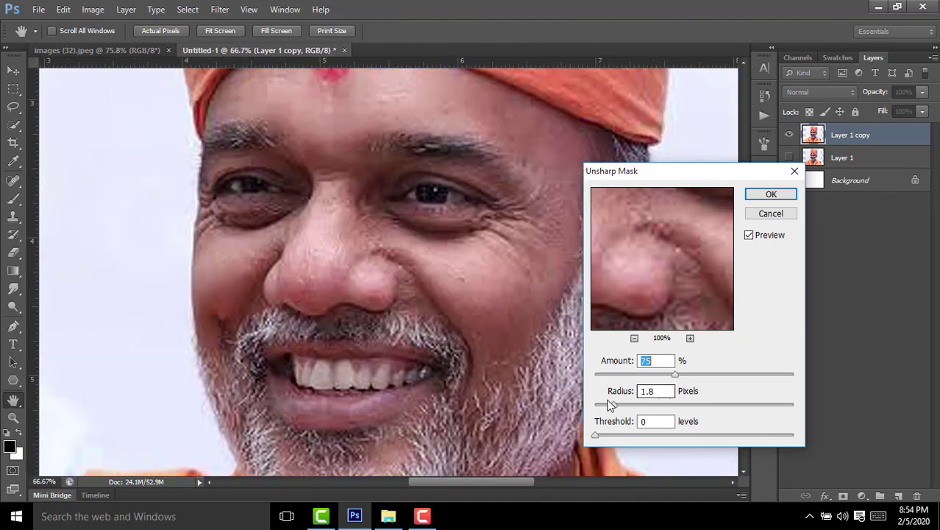
pyautogui.moveTo(612, 404); pyautogui.dragTo(619, 405)
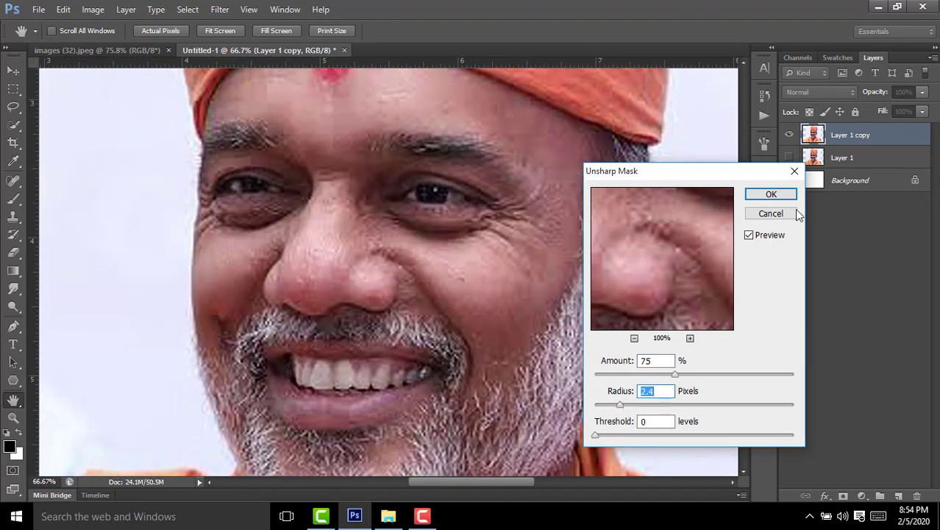
pyautogui.click(770, 196)
pyautogui.hotkey('ctrl', '0')
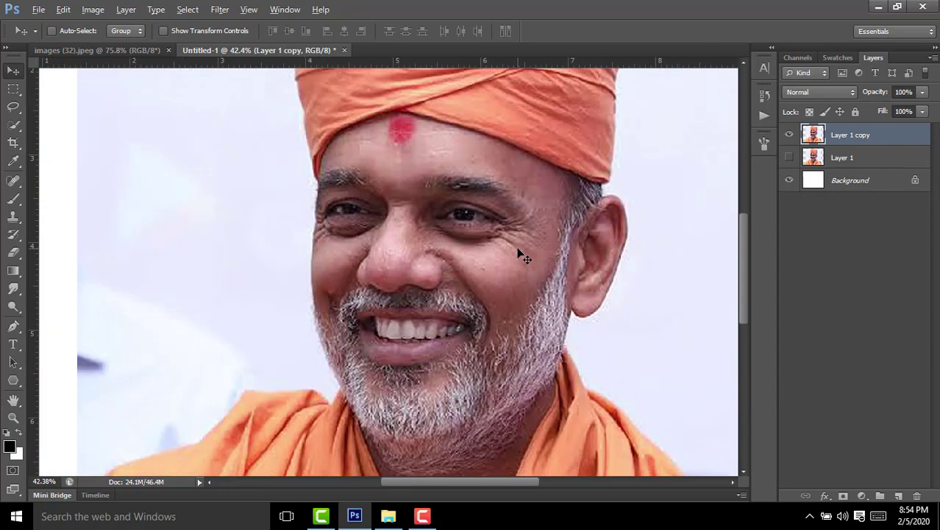
# Step: Apply Shadows/Highlights to the copy with the shadows amount lowered to 19%
pyautogui.click(93, 8)
pyautogui.moveTo(114, 44)
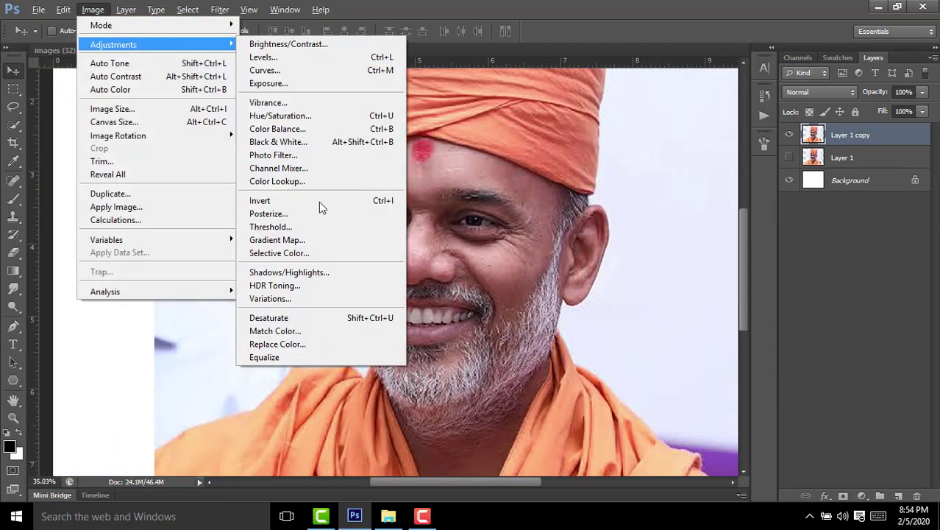
pyautogui.click(295, 270)
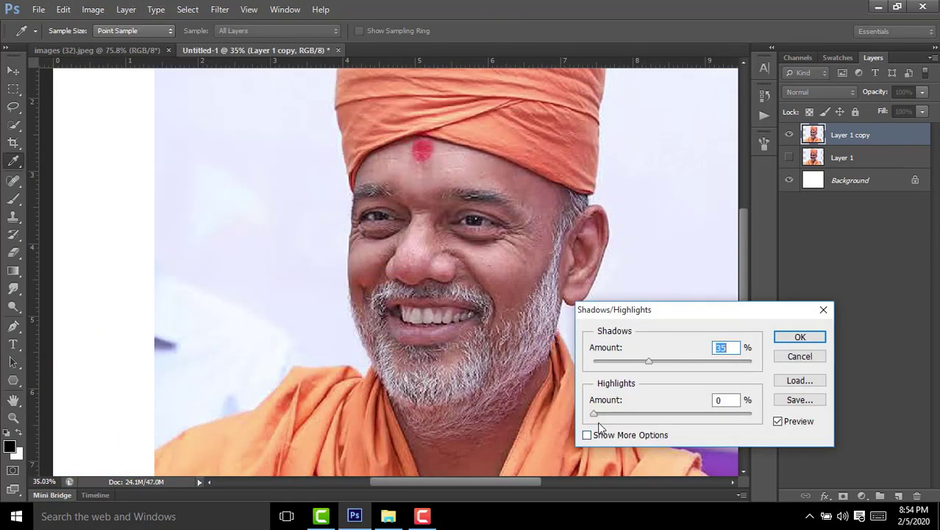
pyautogui.moveTo(648, 363); pyautogui.dragTo(615, 364)
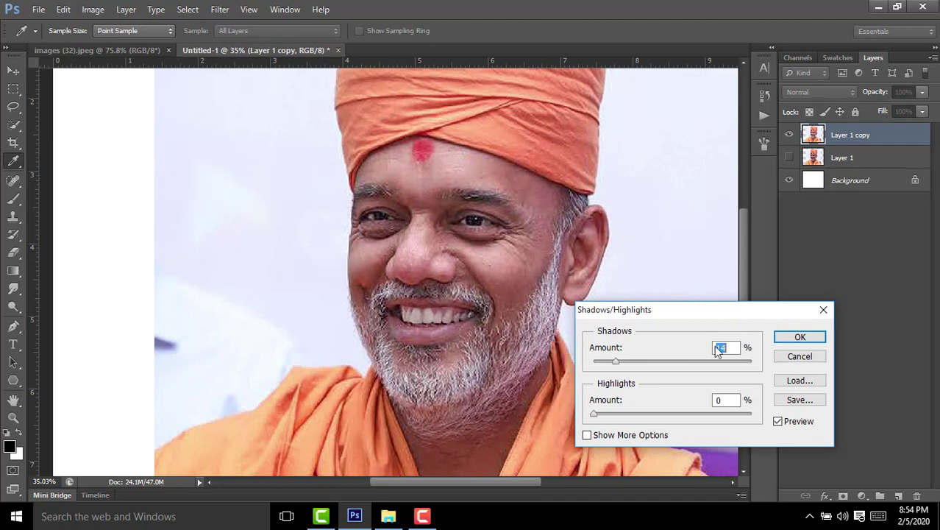
pyautogui.click(799, 336)
# Step: Toggle the copy's visibility to compare the image with and without the adjustment
pyautogui.press('v')
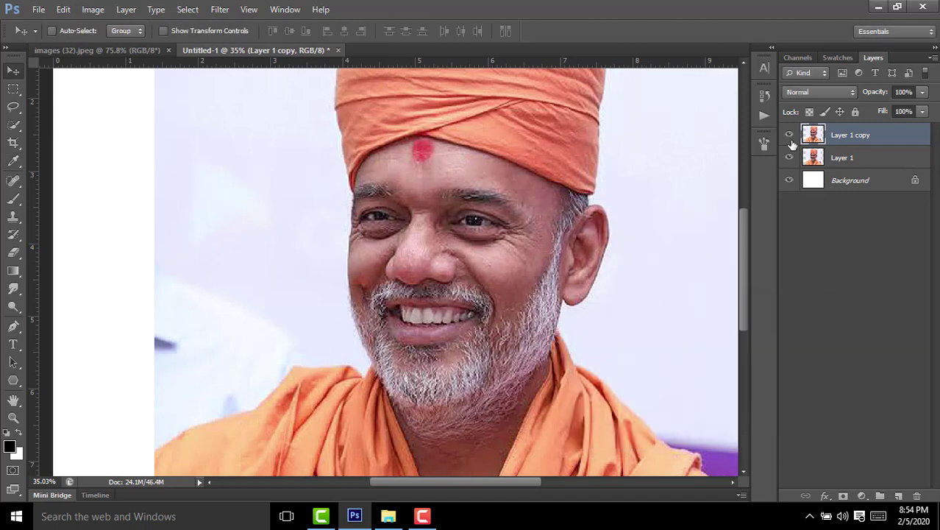
pyautogui.click(789, 135)
pyautogui.scroll(-3, 381, 345)
pyautogui.scroll(3, 388, 335)
pyautogui.scroll(-3, 488, 324)
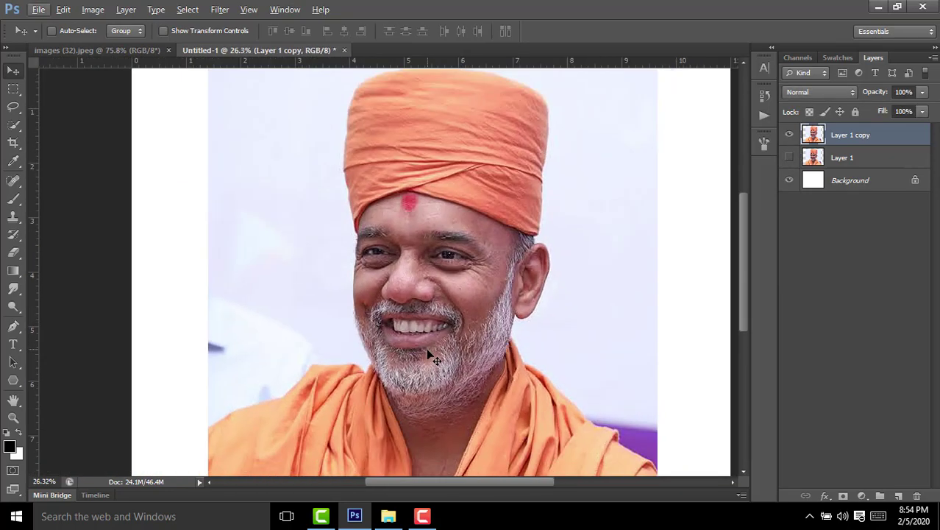
pyautogui.scroll(1, 441, 345)
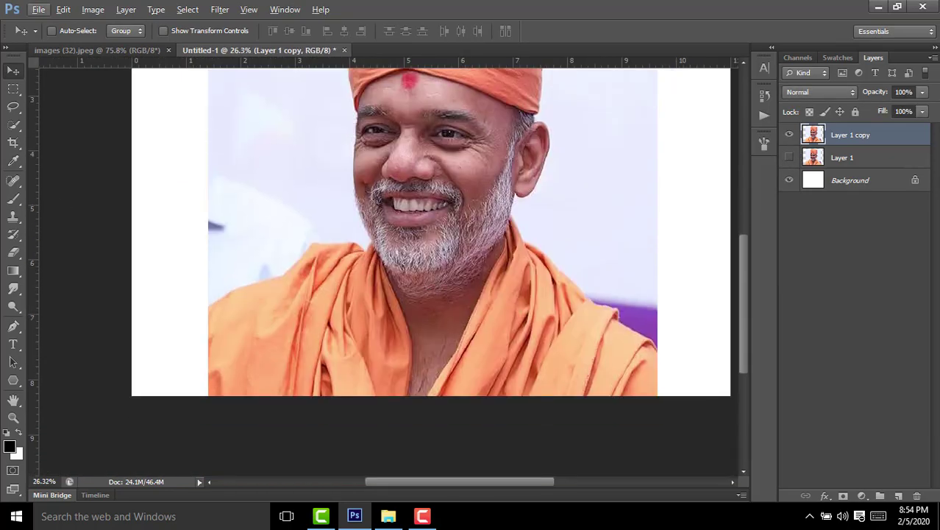
# Step: Switch to the Pen tool and place the first anchors along the shoulder and beard edge
pyautogui.click(14, 106)
pyautogui.click(47, 127)
pyautogui.scroll(1, 301, 360)
pyautogui.press('p')
pyautogui.scroll(4, 218, 309)
pyautogui.click(259, 389)
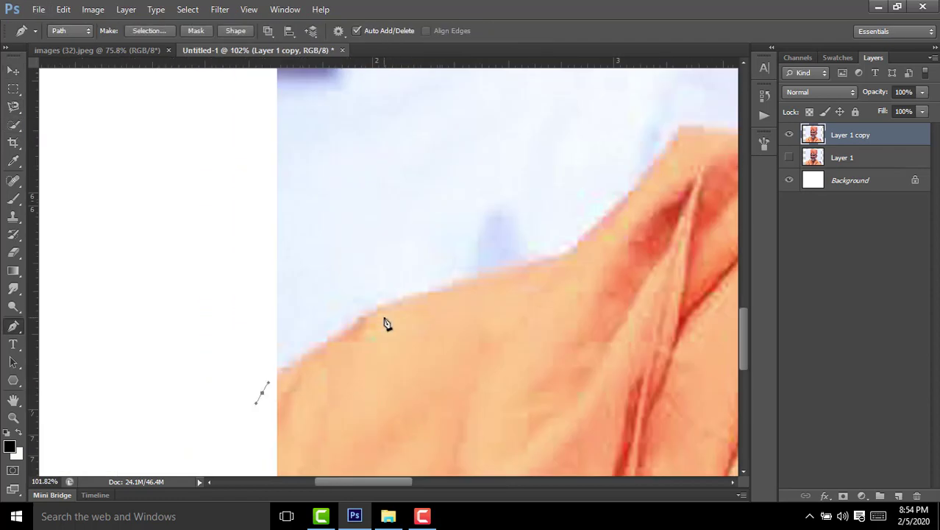
pyautogui.click(413, 309)
pyautogui.click(338, 382)
pyautogui.click(453, 260)
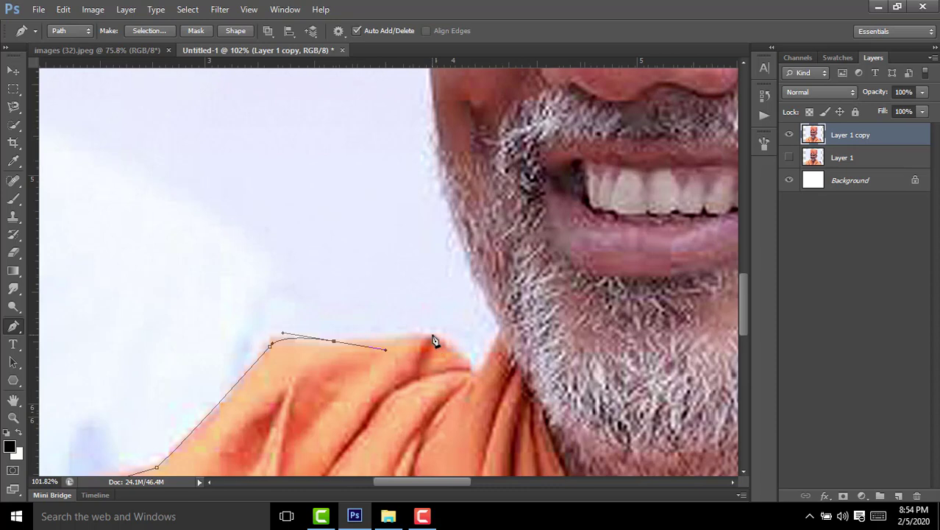
pyautogui.moveTo(432, 336); pyautogui.dragTo(451, 337)
pyautogui.click(472, 366)
# Step: Continue the path up the cheek and along the turban's left and top edges
pyautogui.moveTo(506, 300); pyautogui.dragTo(425, 345)
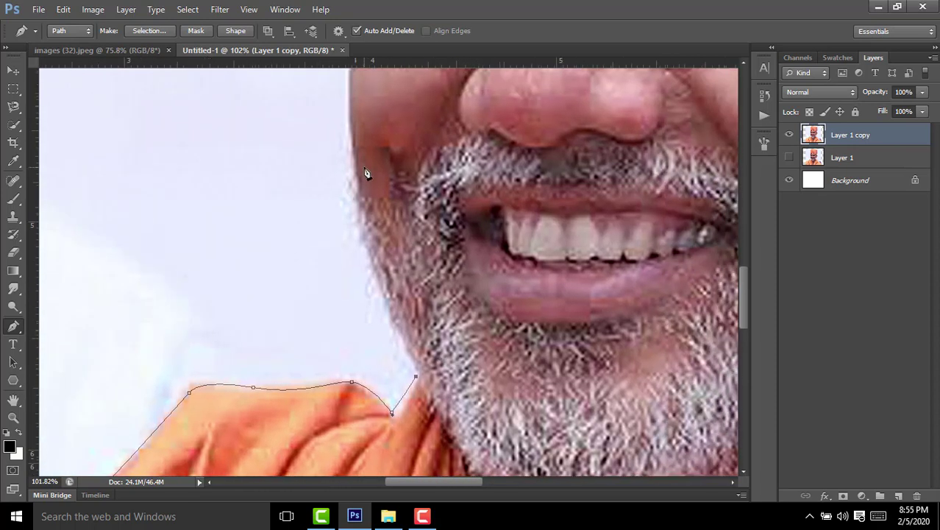
pyautogui.scroll(-4, 365, 173)
pyautogui.moveTo(305, 207); pyautogui.dragTo(315, 94)
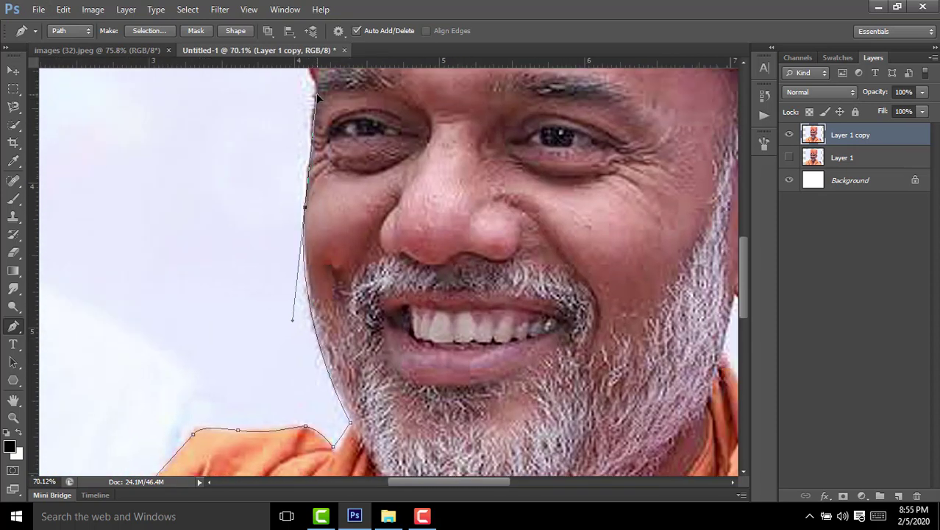
pyautogui.scroll(2, 318, 221)
pyautogui.scroll(4, 319, 221)
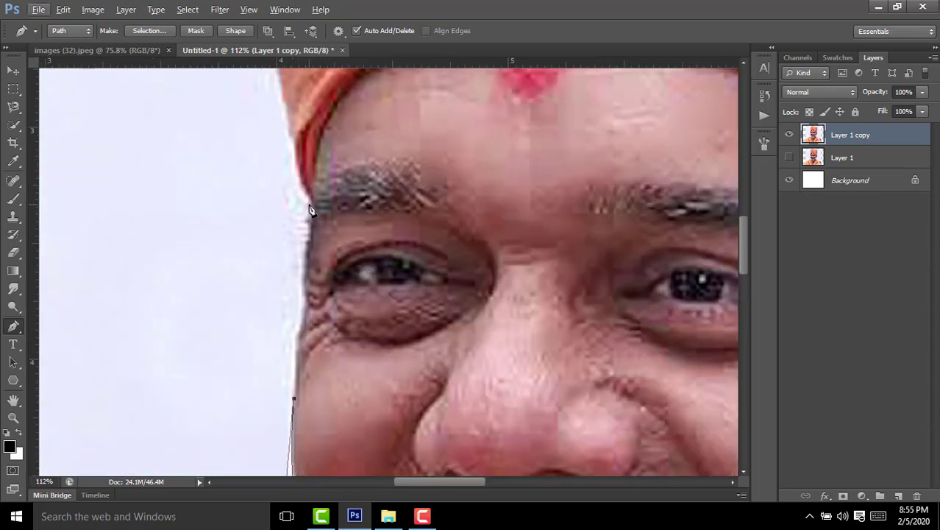
pyautogui.moveTo(309, 171); pyautogui.dragTo(342, 379)
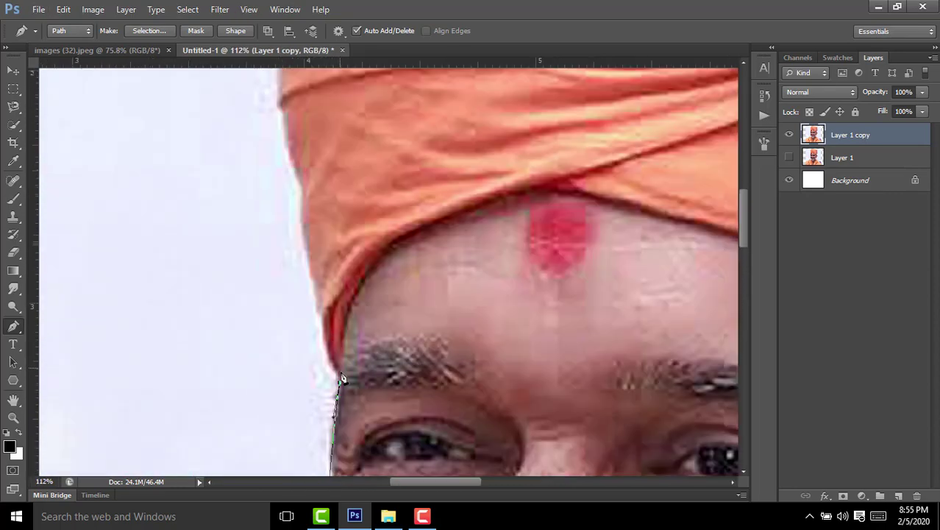
pyautogui.moveTo(312, 274)
pyautogui.mouseDown()
pyautogui.moveTo(305, 219)
pyautogui.moveTo(341, 288)
pyautogui.mouseUp()
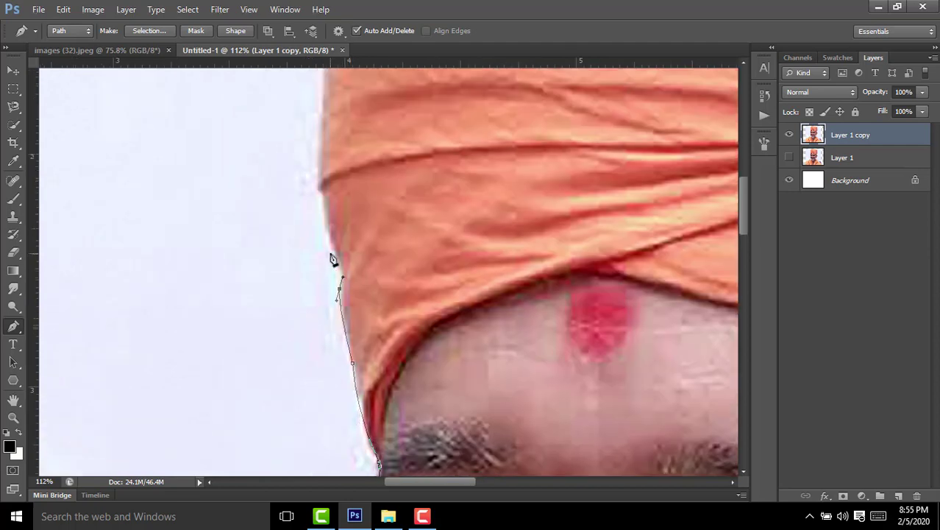
pyautogui.moveTo(376, 212); pyautogui.dragTo(356, 355)
pyautogui.moveTo(319, 225); pyautogui.dragTo(329, 231)
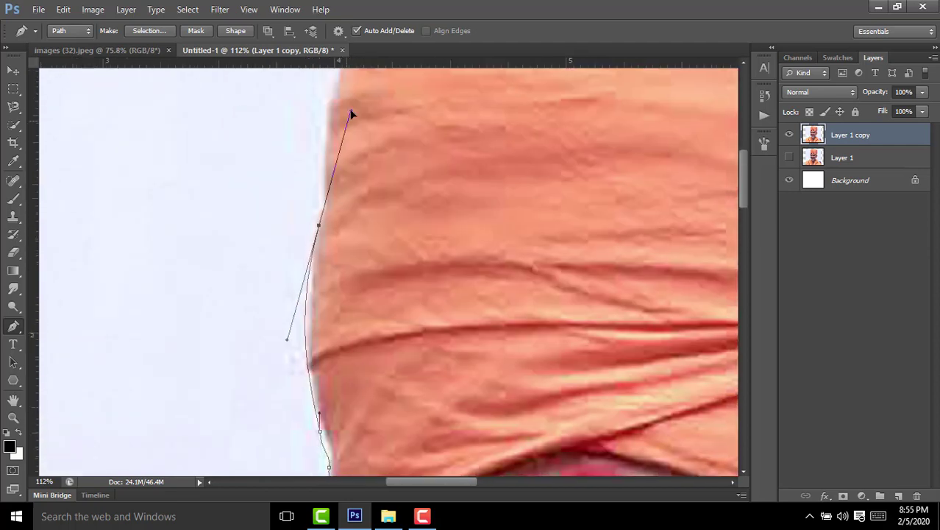
pyautogui.scroll(5, 329, 230)
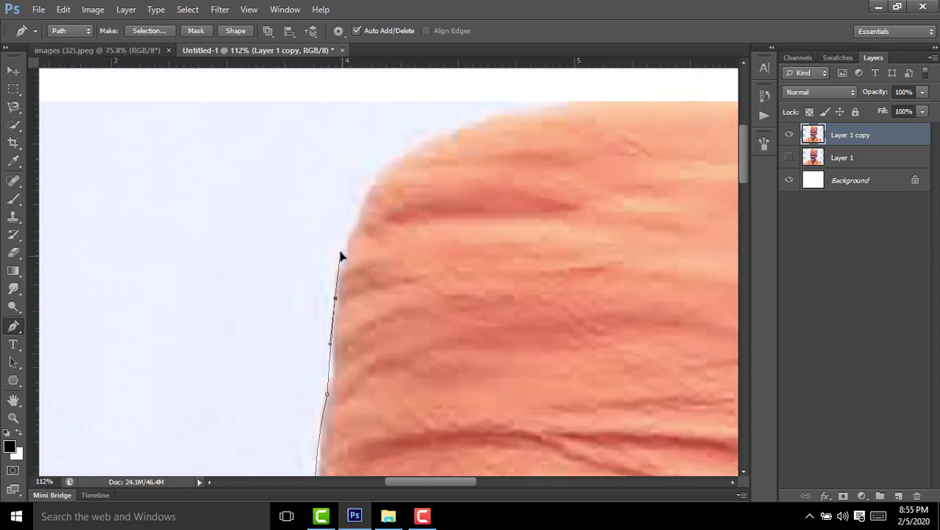
pyautogui.hscroll(3, 340, 256)
pyautogui.moveTo(385, 170)
pyautogui.mouseDown()
pyautogui.moveTo(532, 143)
pyautogui.moveTo(384, 204)
pyautogui.moveTo(450, 180)
pyautogui.mouseUp()
# Step: Continue the path with curved anchors around the turban's right side
pyautogui.moveTo(543, 209); pyautogui.dragTo(368, 186)
pyautogui.scroll(-1, 421, 227)
pyautogui.hscroll(3, 421, 226)
pyautogui.moveTo(476, 243)
pyautogui.mouseDown()
pyautogui.moveTo(556, 321)
pyautogui.moveTo(525, 361)
pyautogui.mouseUp()
pyautogui.scroll(-5, 525, 361)
pyautogui.hscroll(2, 525, 361)
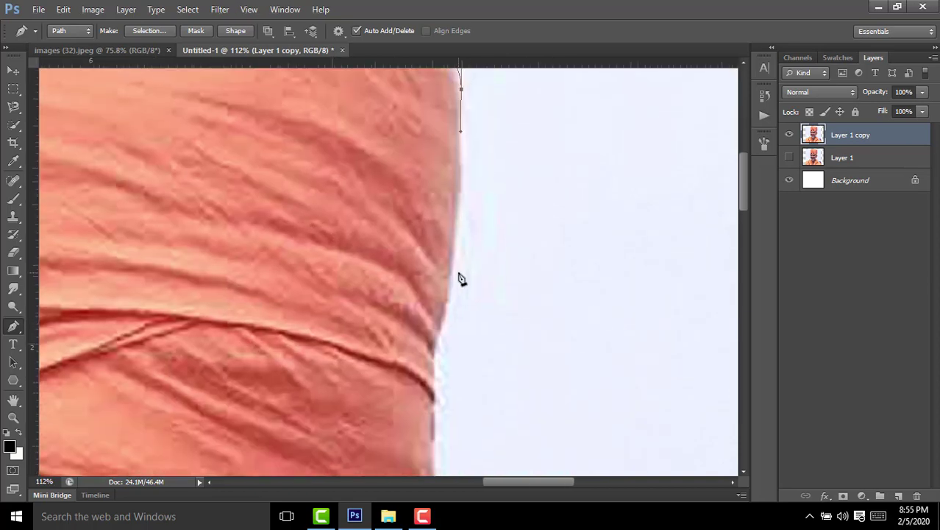
pyautogui.moveTo(450, 274); pyautogui.dragTo(449, 298)
pyautogui.moveTo(435, 346); pyautogui.dragTo(434, 362)
pyautogui.scroll(-5, 434, 362)
pyautogui.moveTo(409, 259)
pyautogui.mouseDown()
pyautogui.moveTo(409, 315)
pyautogui.moveTo(409, 304)
pyautogui.mouseUp()
pyautogui.scroll(-3, 409, 315)
pyautogui.hscroll(-1, 409, 315)
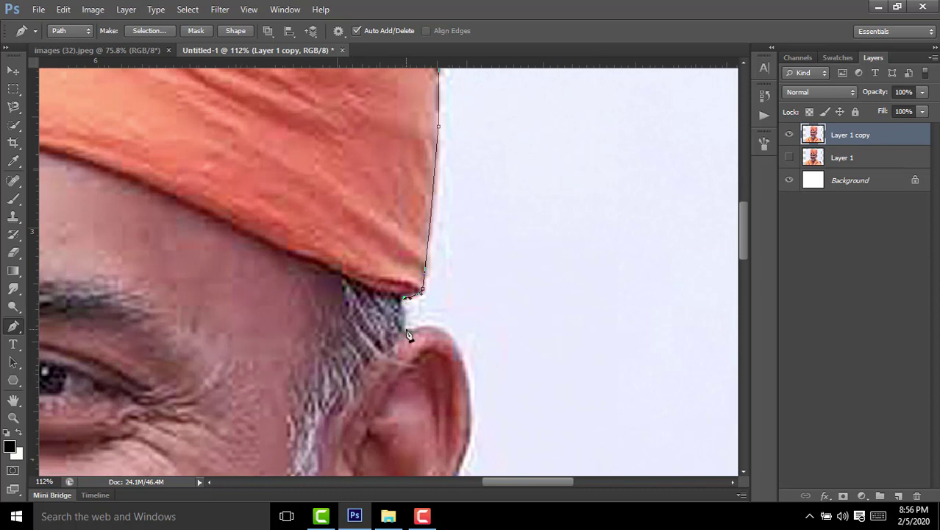
# Step: Add path anchors where the hair meets the ear
pyautogui.click(407, 332)
pyautogui.scroll(-5, 410, 335)
pyautogui.hscroll(1, 409, 335)
pyautogui.moveTo(431, 200)
pyautogui.mouseDown()
pyautogui.moveTo(430, 297)
pyautogui.moveTo(410, 292)
pyautogui.mouseUp()
pyautogui.scroll(-3, 427, 221)
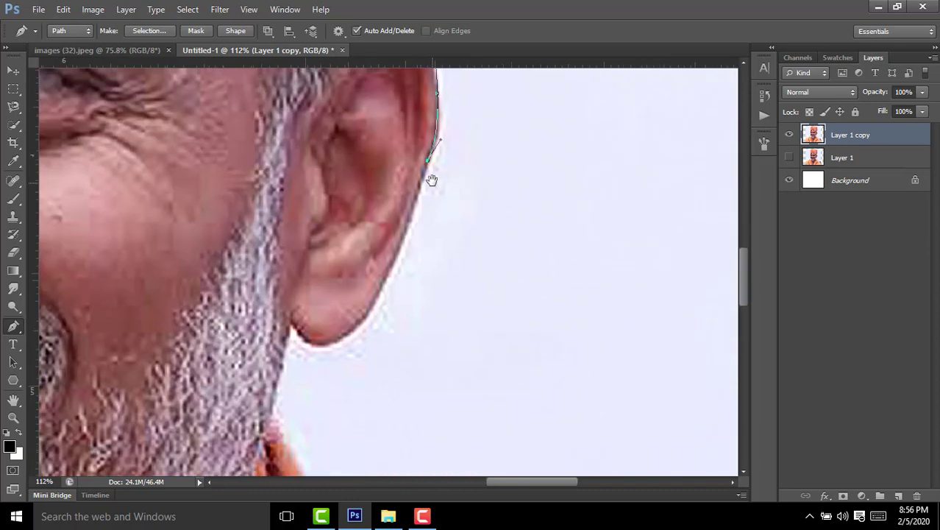
pyautogui.moveTo(434, 245)
pyautogui.mouseDown()
pyautogui.moveTo(395, 273)
pyautogui.moveTo(311, 260)
pyautogui.mouseUp()
pyautogui.scroll(-2, 383, 265)
pyautogui.hscroll(-1, 383, 265)
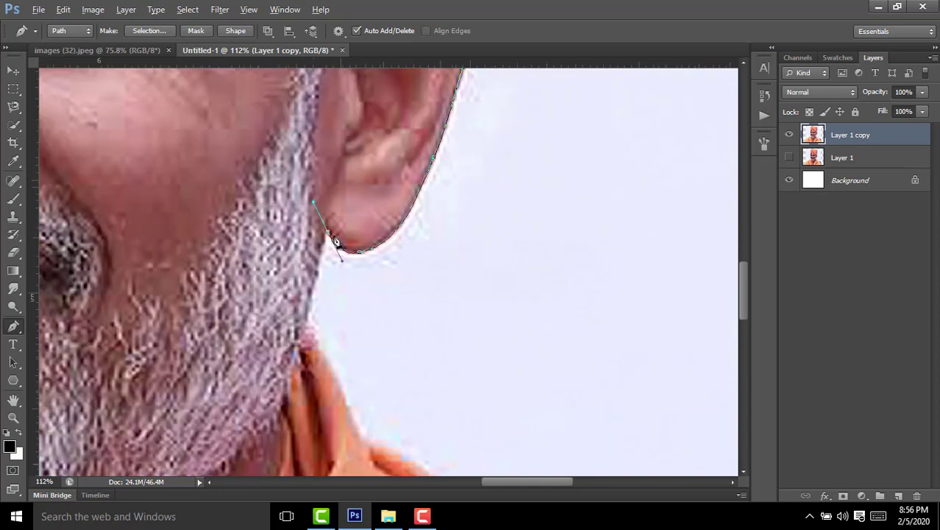
pyautogui.scroll(-2, 335, 254)
pyautogui.hscroll(-1, 335, 253)
# Step: Continue the outline down the side of the neck
pyautogui.click(351, 254)
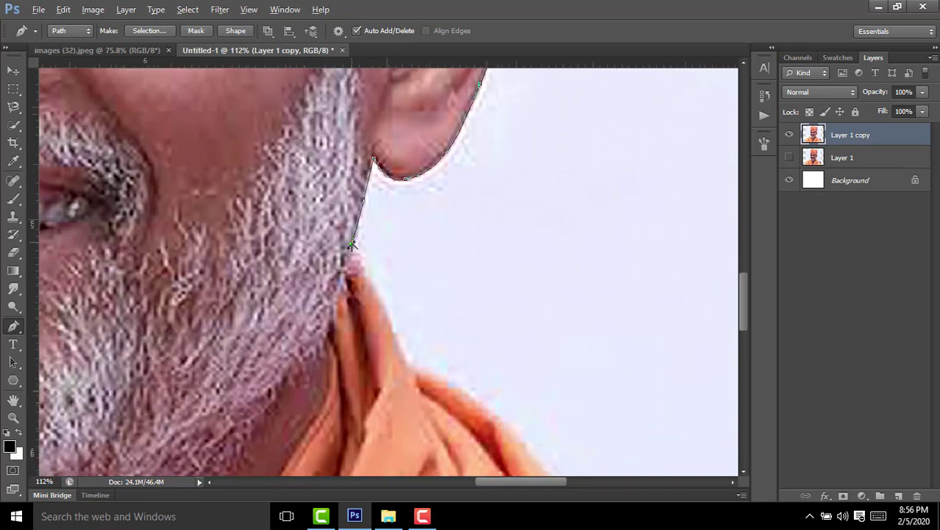
pyautogui.scroll(-4, 352, 254)
pyautogui.hscroll(1, 351, 253)
pyautogui.moveTo(337, 199); pyautogui.dragTo(315, 254)
pyautogui.scroll(-2, 343, 213)
pyautogui.hscroll(2, 344, 213)
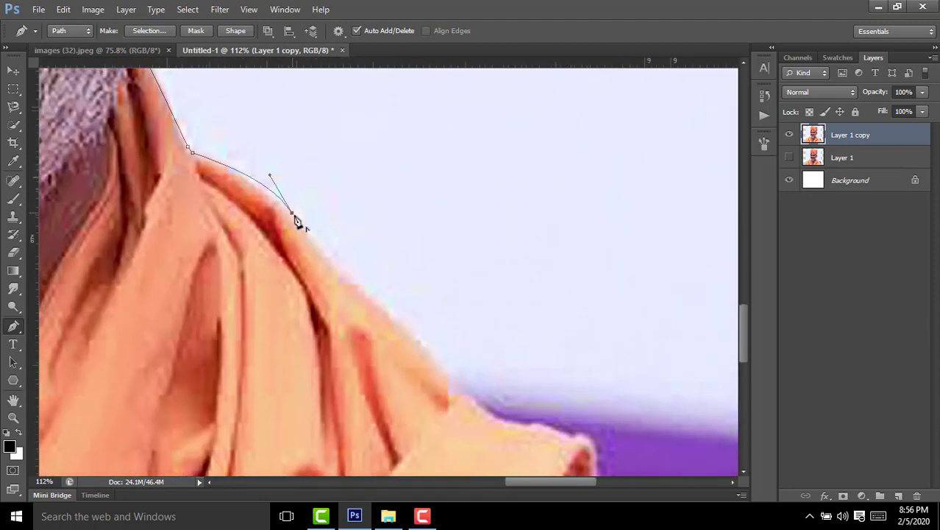
pyautogui.scroll(-2, 297, 221)
pyautogui.hscroll(2, 297, 221)
pyautogui.moveTo(377, 303); pyautogui.dragTo(401, 323)
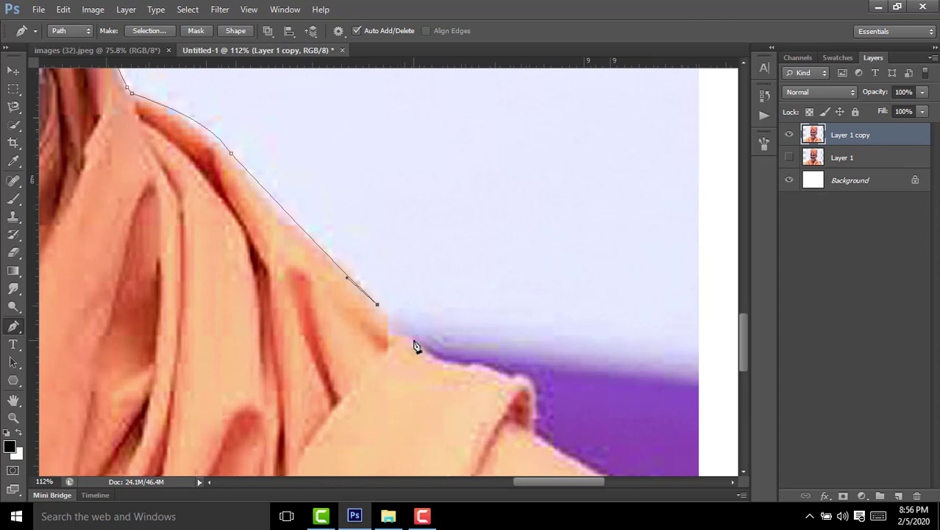
# Step: Curve the outline along the shoulder and extend it below the image's bottom edge
pyautogui.click(414, 340)
pyautogui.moveTo(450, 366); pyautogui.dragTo(474, 371)
pyautogui.scroll(-3, 355, 286)
pyautogui.hscroll(4, 355, 285)
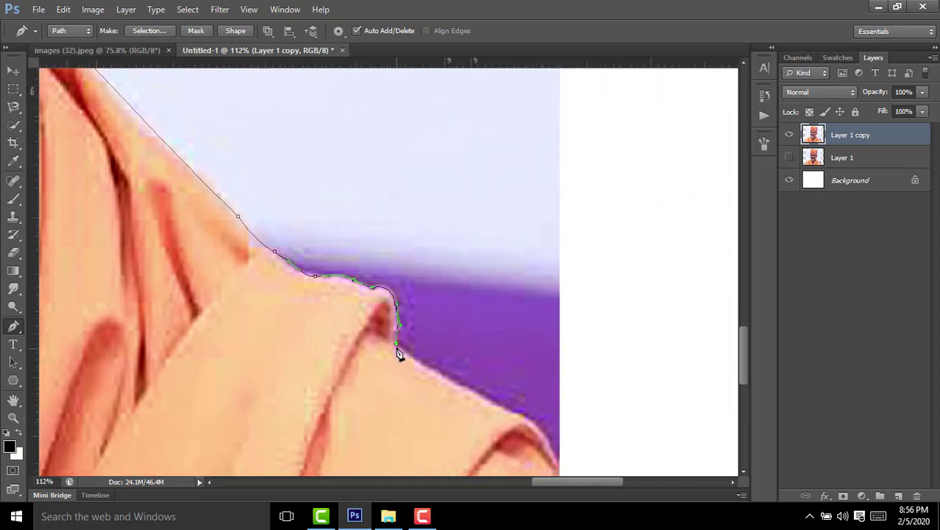
pyautogui.scroll(-4, 372, 310)
pyautogui.hscroll(5, 372, 310)
pyautogui.moveTo(378, 295); pyautogui.dragTo(375, 298)
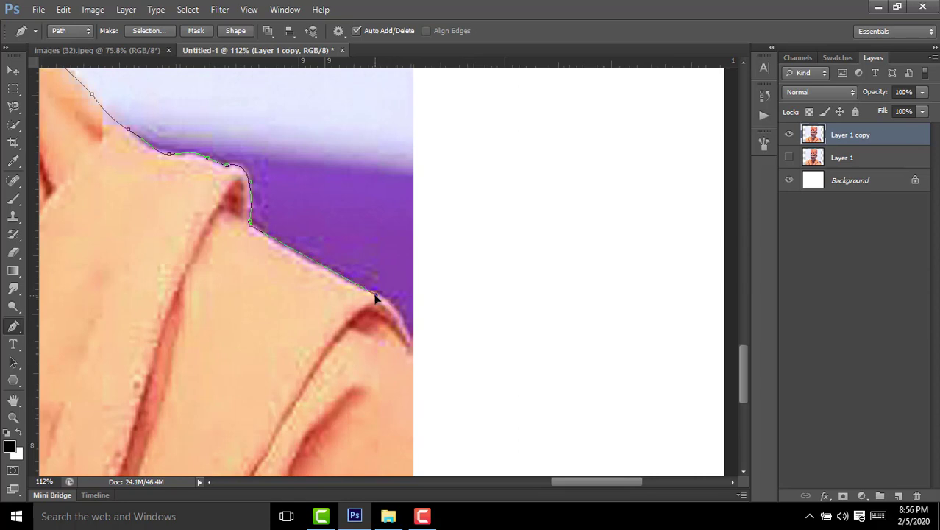
pyautogui.scroll(-3, 431, 387)
pyautogui.scroll(-2, 424, 363)
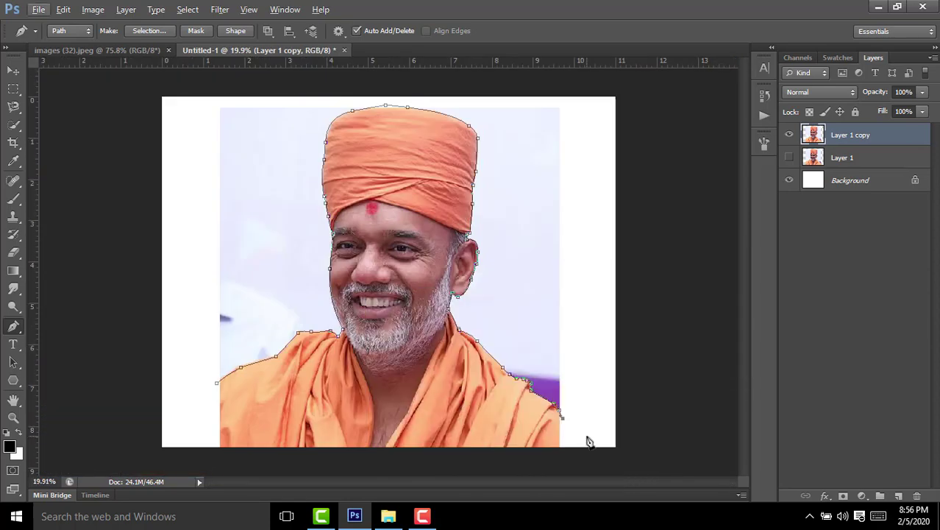
pyautogui.scroll(-2, 588, 441)
pyautogui.click(555, 431)
pyautogui.click(477, 442)
# Step: Close the path, load it as a selection, and add a layer mask to the copy
pyautogui.click(236, 440)
pyautogui.click(256, 360)
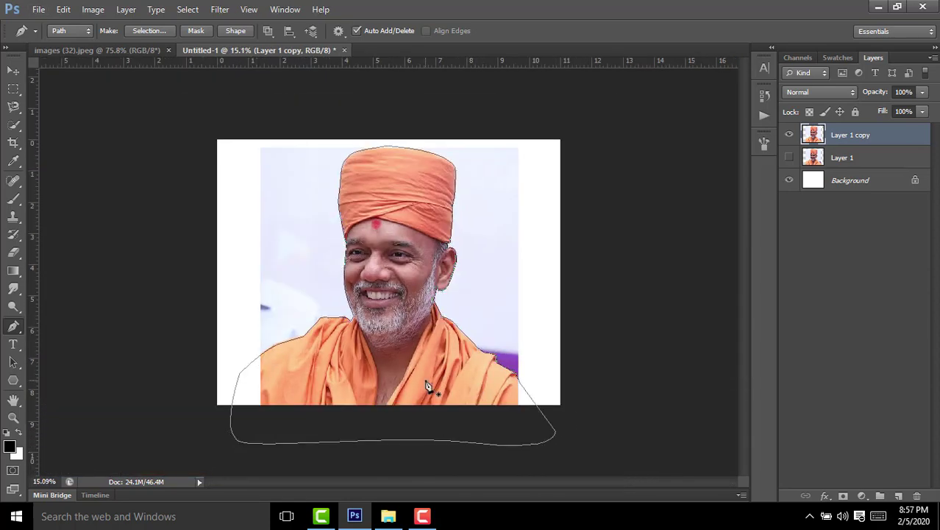
pyautogui.hotkey('ctrl', 'Return')
pyautogui.click(843, 496)
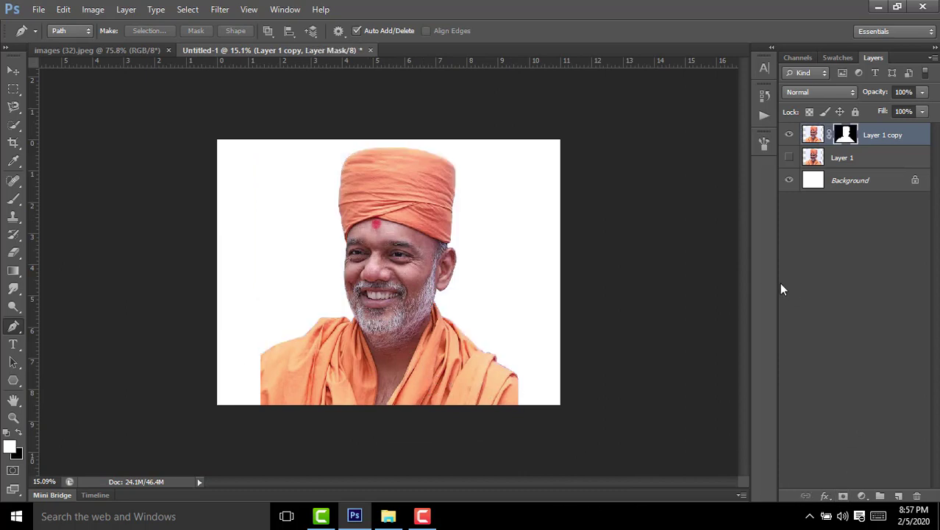
# Step: Feather the mask edge with Refine Mask and add a new empty layer above Layer 1
pyautogui.rightClick(846, 137)
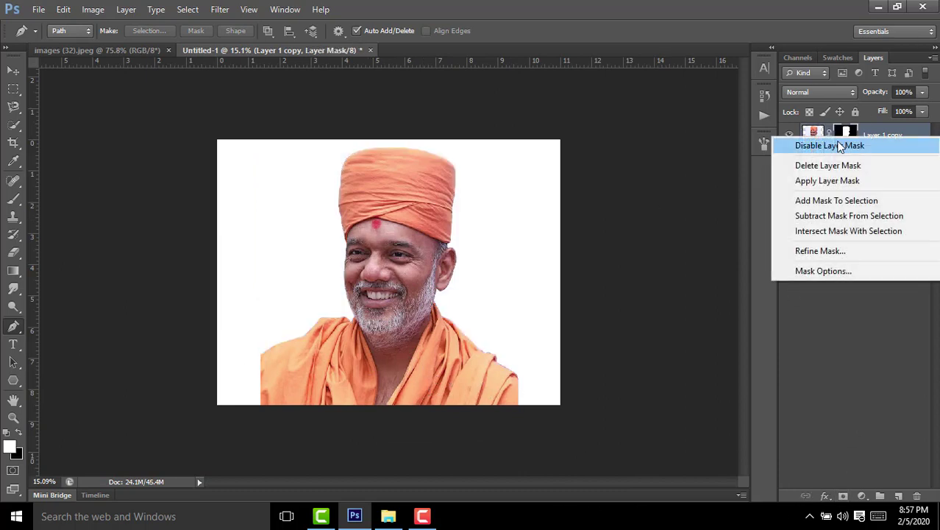
pyautogui.click(823, 251)
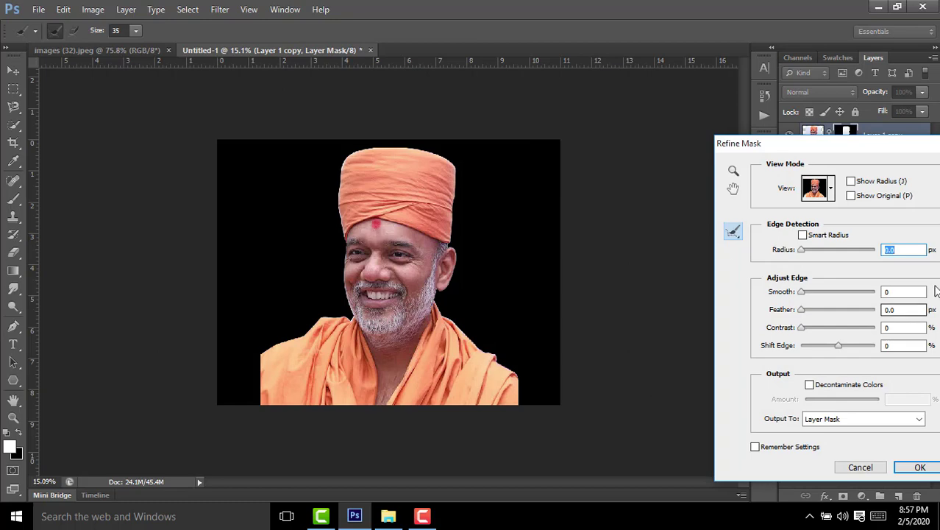
pyautogui.click(894, 292)
pyautogui.moveTo(801, 310); pyautogui.dragTo(854, 310)
pyautogui.click(920, 467)
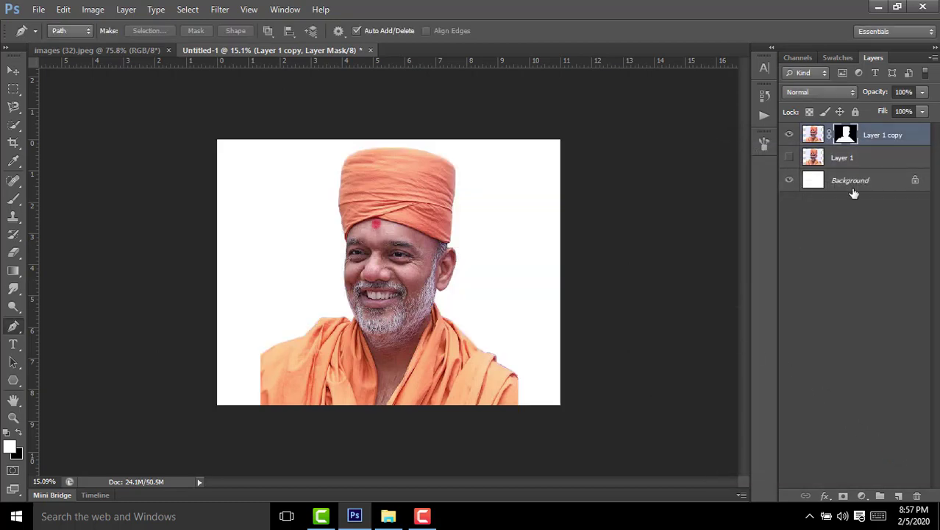
pyautogui.click(859, 157)
pyautogui.click(899, 499)
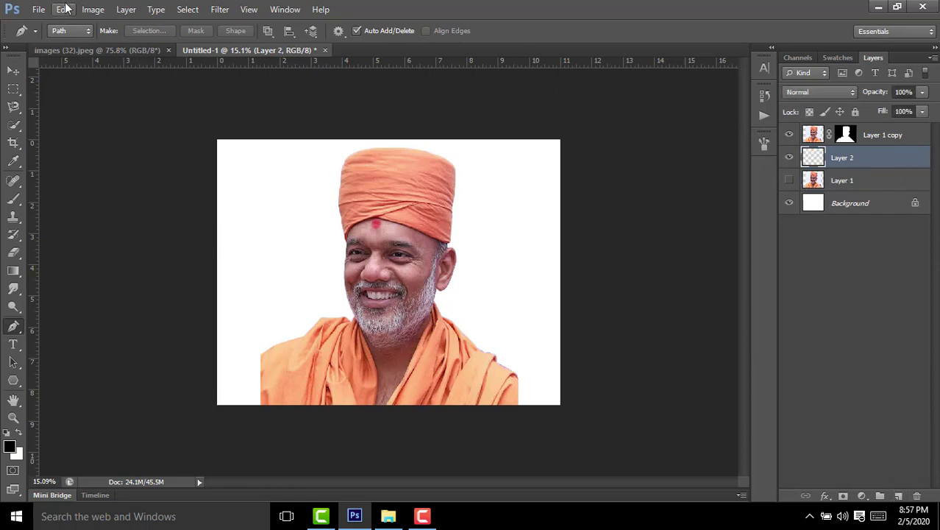
# Step: Fill Layer 2 with 50% Gray, then target the cut-out layer's mask
pyautogui.click(64, 9)
pyautogui.click(102, 195)
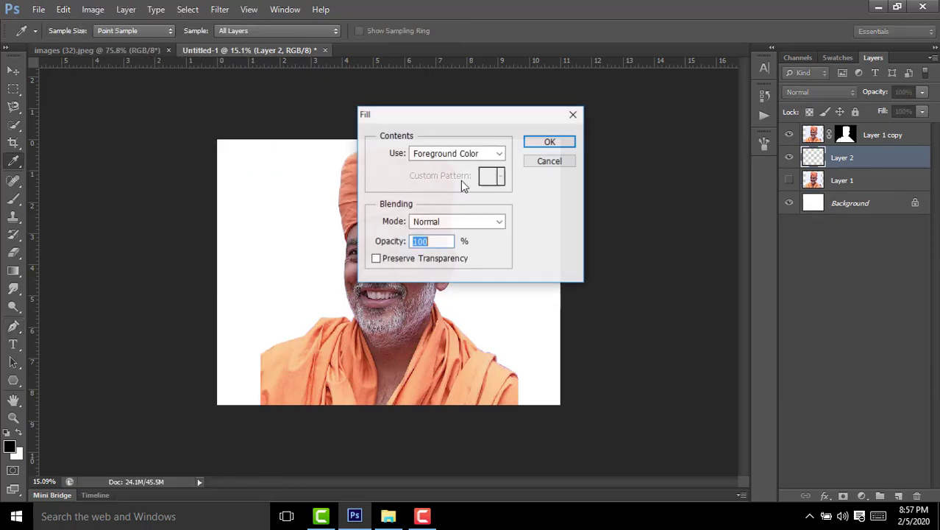
pyautogui.click(498, 153)
pyautogui.click(456, 266)
pyautogui.click(550, 142)
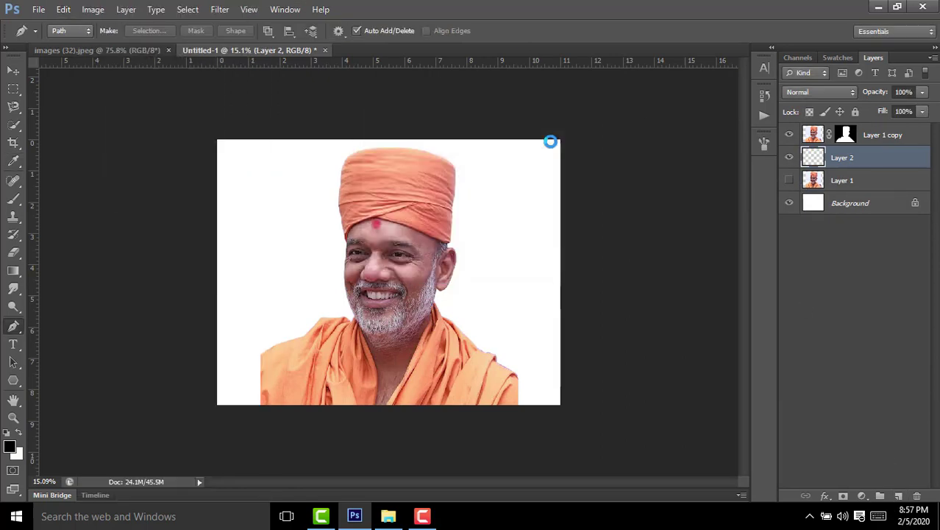
pyautogui.press('v')
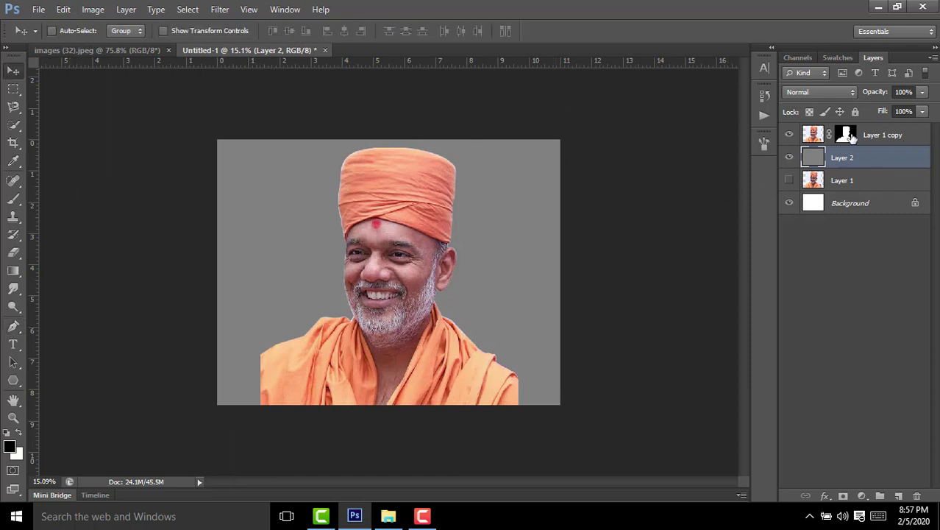
pyautogui.click(848, 137)
# Step: Paint black at 100% opacity on the mask to fade the lower left and right robe edges
pyautogui.click(13, 199)
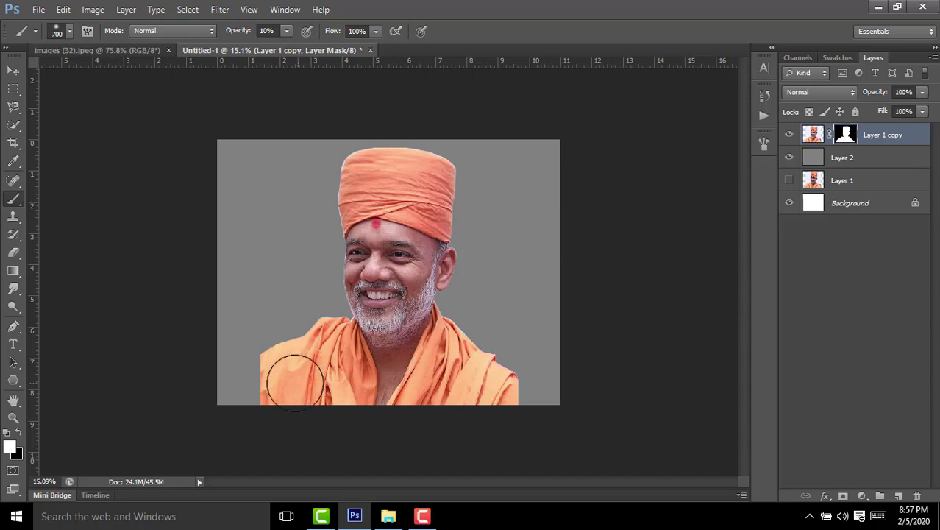
pyautogui.press('x')
pyautogui.moveTo(245, 367); pyautogui.dragTo(247, 338)
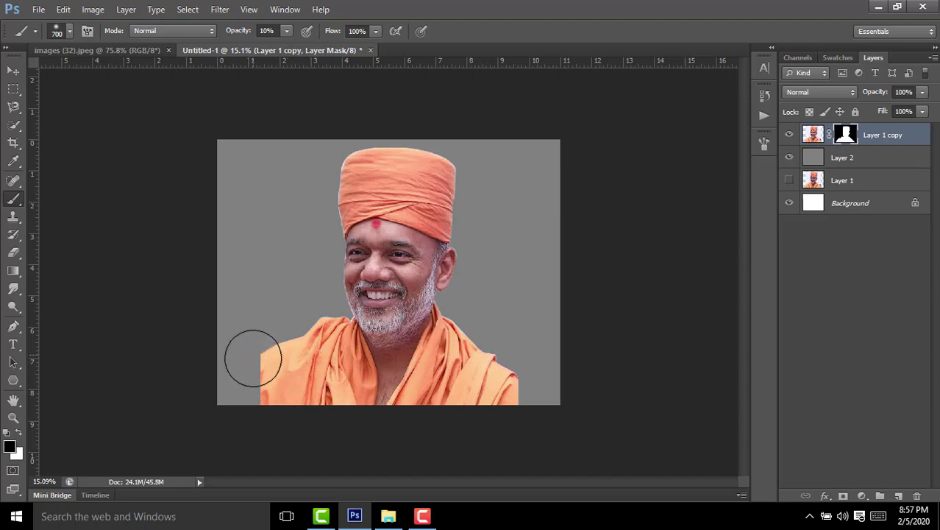
pyautogui.click(266, 31)
pyautogui.write('99')
pyautogui.press('Return')
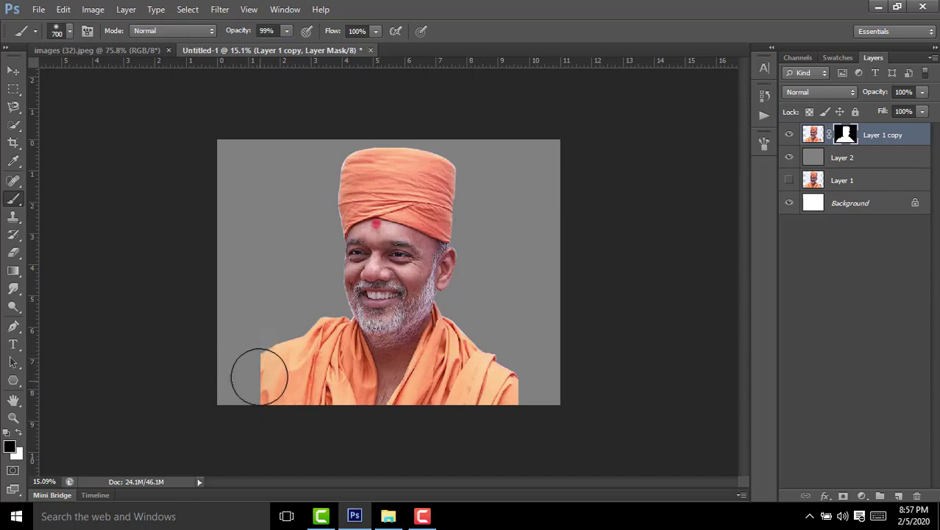
pyautogui.moveTo(246, 369); pyautogui.dragTo(244, 384)
pyautogui.moveTo(233, 31); pyautogui.dragTo(240, 31)
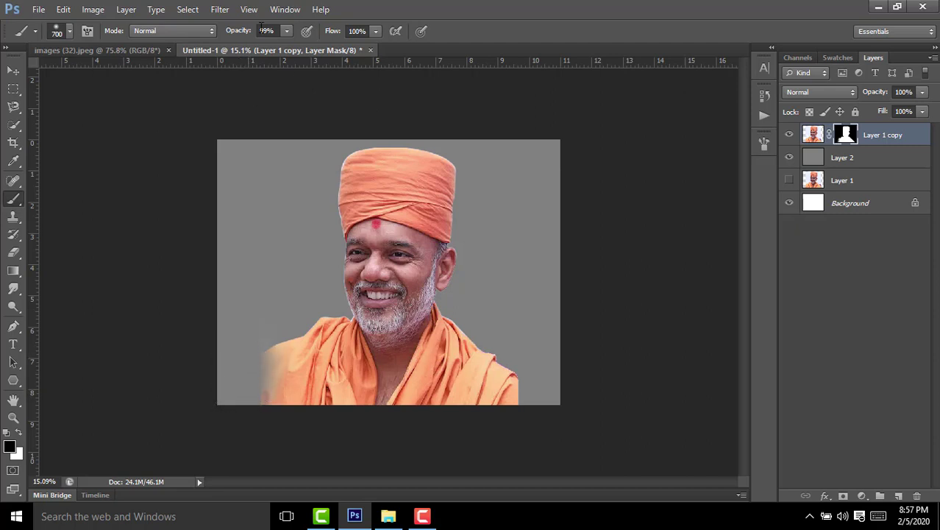
pyautogui.moveTo(253, 357); pyautogui.dragTo(231, 390)
pyautogui.moveTo(545, 409)
pyautogui.mouseDown()
pyautogui.moveTo(539, 374)
pyautogui.moveTo(552, 384)
pyautogui.mouseUp()
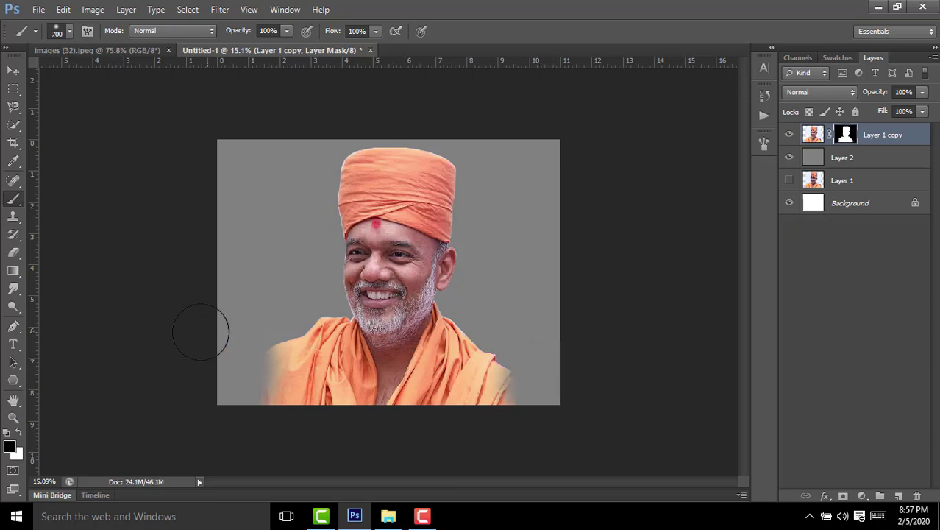
pyautogui.moveTo(195, 330)
pyautogui.mouseDown()
pyautogui.moveTo(261, 328)
pyautogui.moveTo(202, 325)
pyautogui.mouseUp()
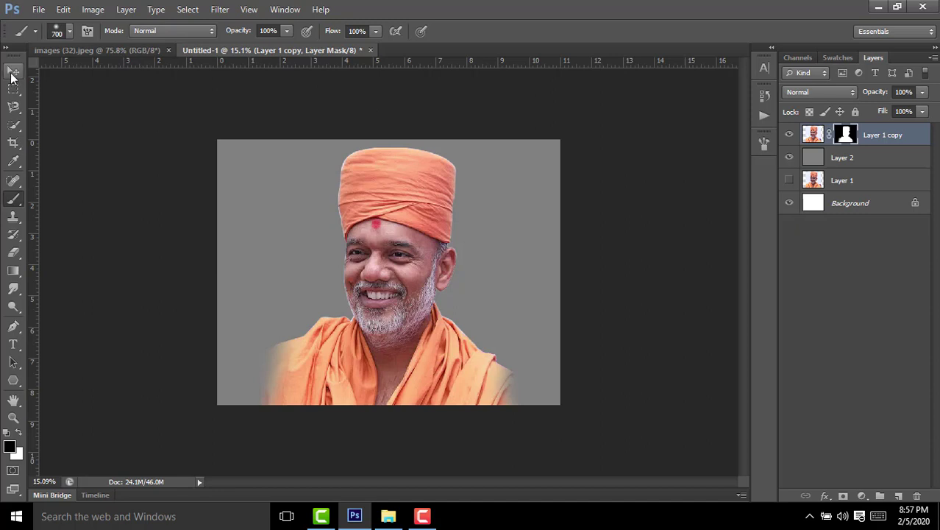
# Step: Duplicate the cut-out layer, move the original below Layer 2, and delete the Background
pyautogui.click(11, 76)
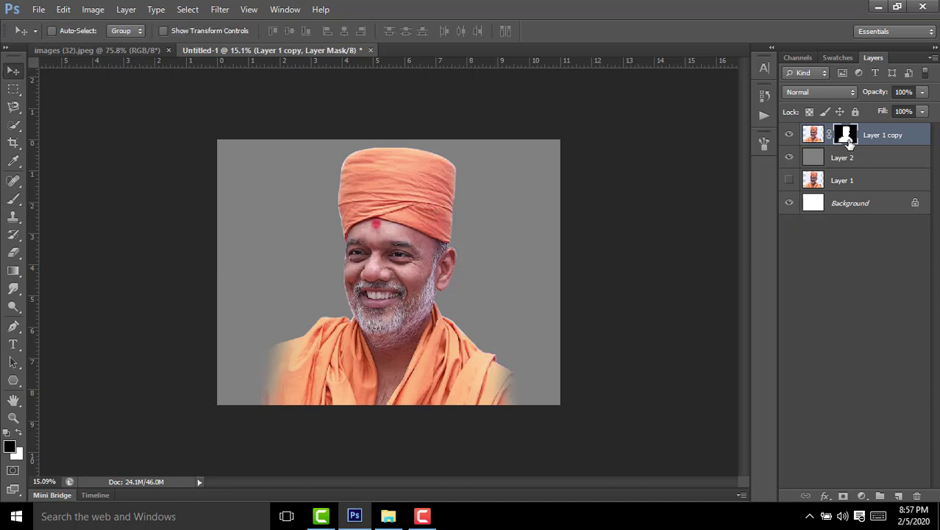
pyautogui.hotkey('ctrl', 'j')
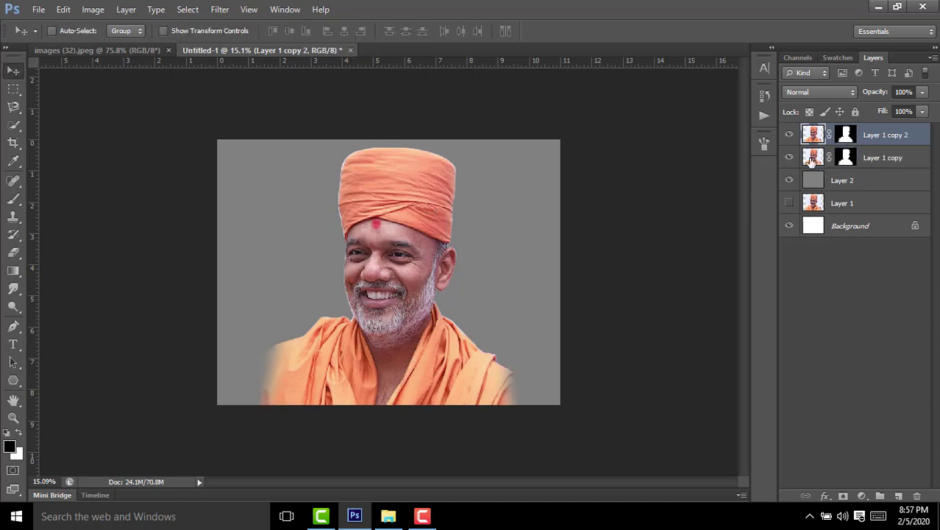
pyautogui.moveTo(812, 162); pyautogui.dragTo(812, 190)
pyautogui.click(813, 226)
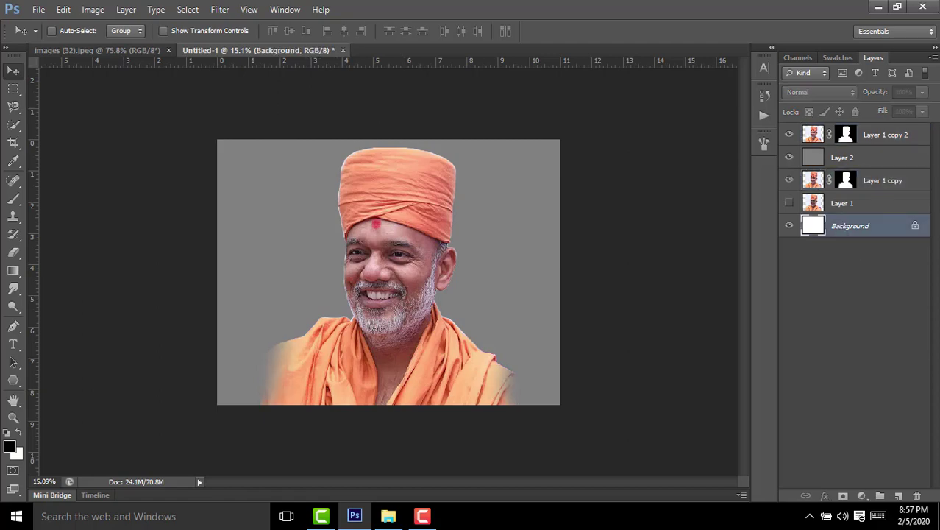
pyautogui.click(919, 496)
# Step: Apply the layer mask permanently to Layer 1 copy 2
pyautogui.rightClick(846, 134)
pyautogui.click(829, 177)
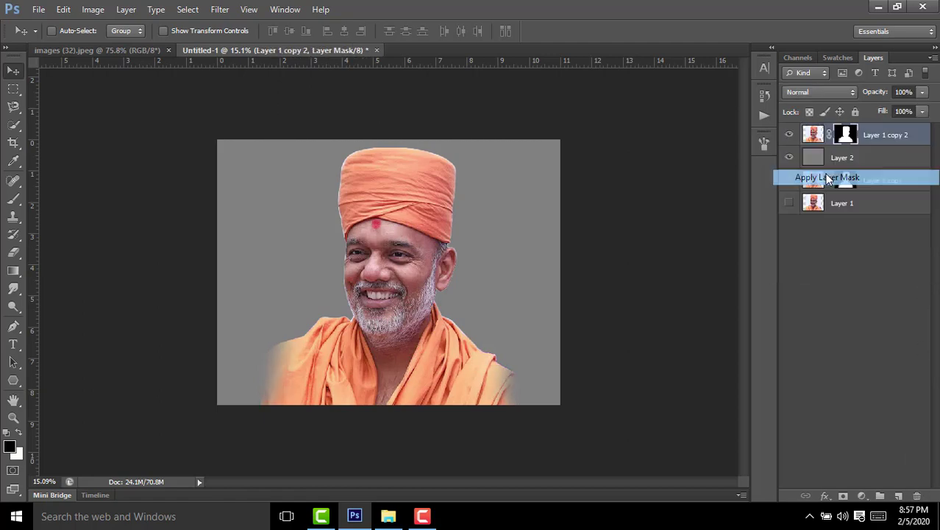
pyautogui.scroll(3, 386, 180)
pyautogui.scroll(3, 389, 206)
# Step: With the Smudge tool, smooth the blocky forehead texture and the skin left of the red mark
pyautogui.scroll(3, 368, 213)
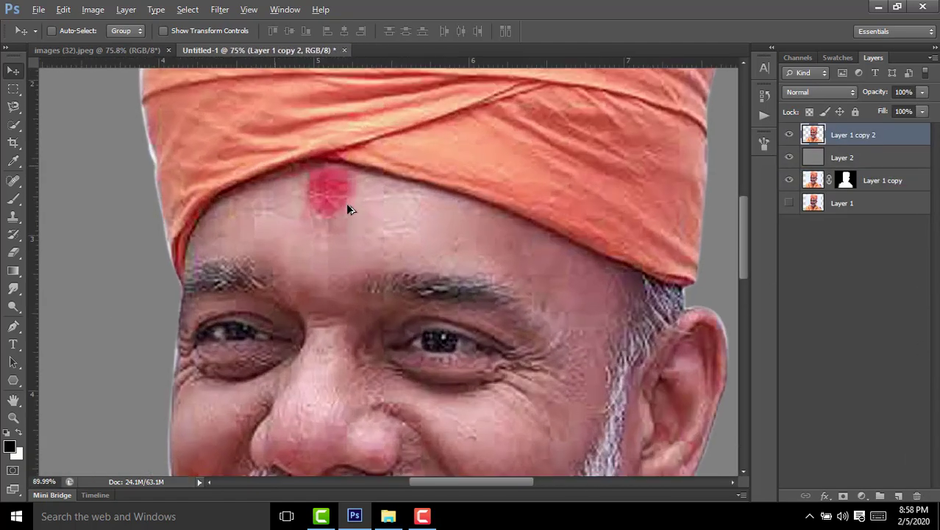
pyautogui.scroll(2, 348, 206)
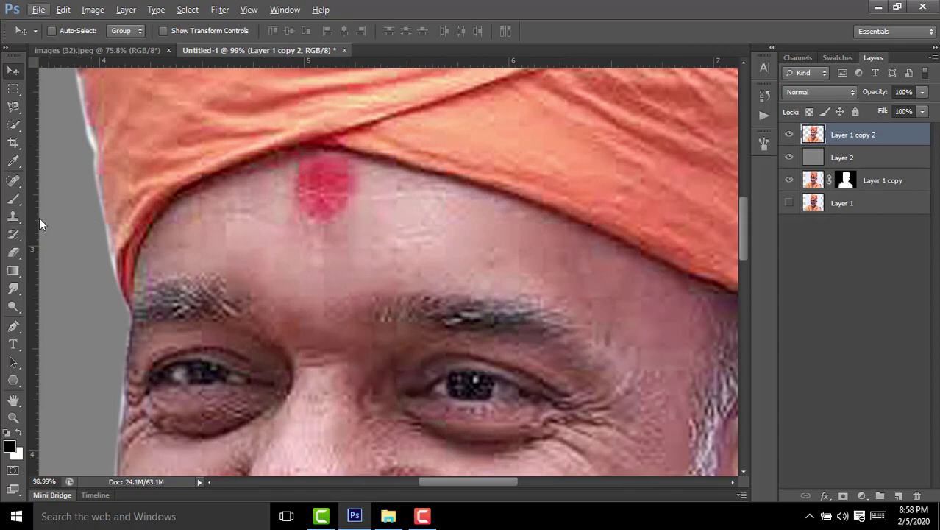
pyautogui.click(13, 288)
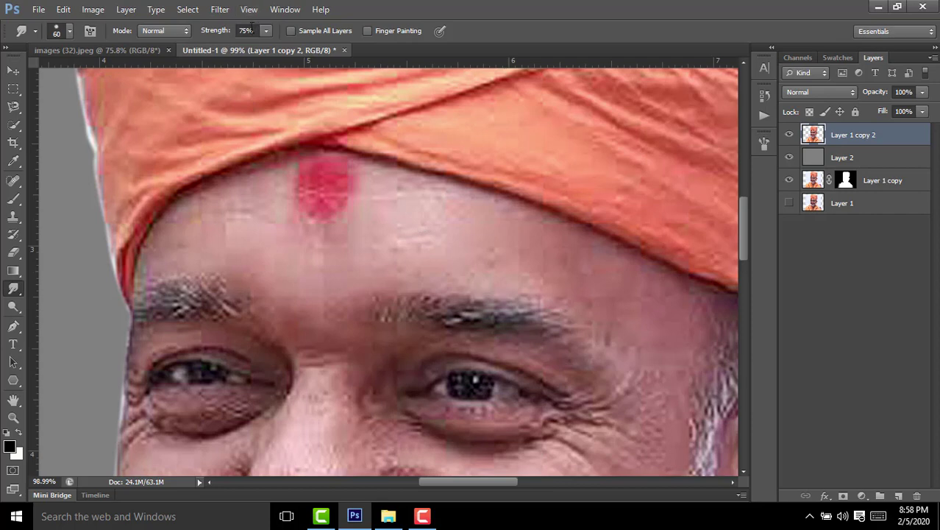
pyautogui.scroll(3, 206, 221)
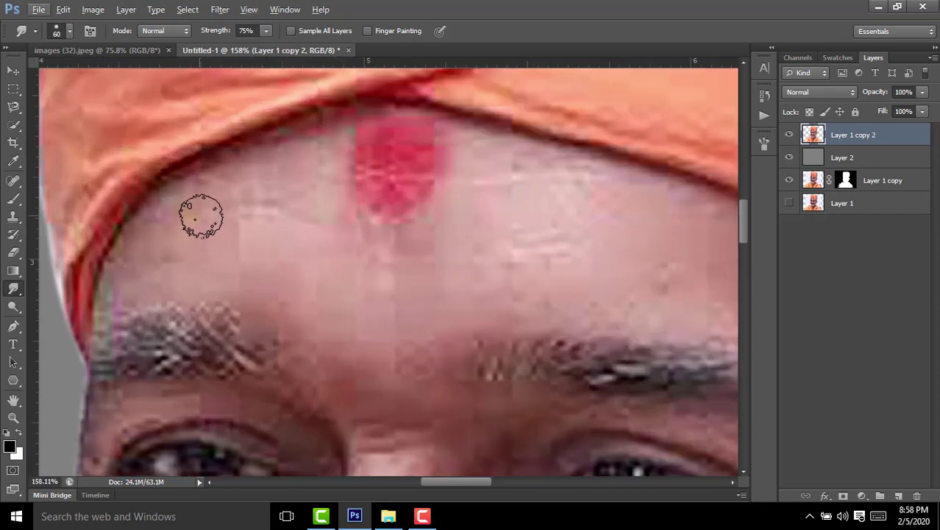
pyautogui.scroll(2, 172, 245)
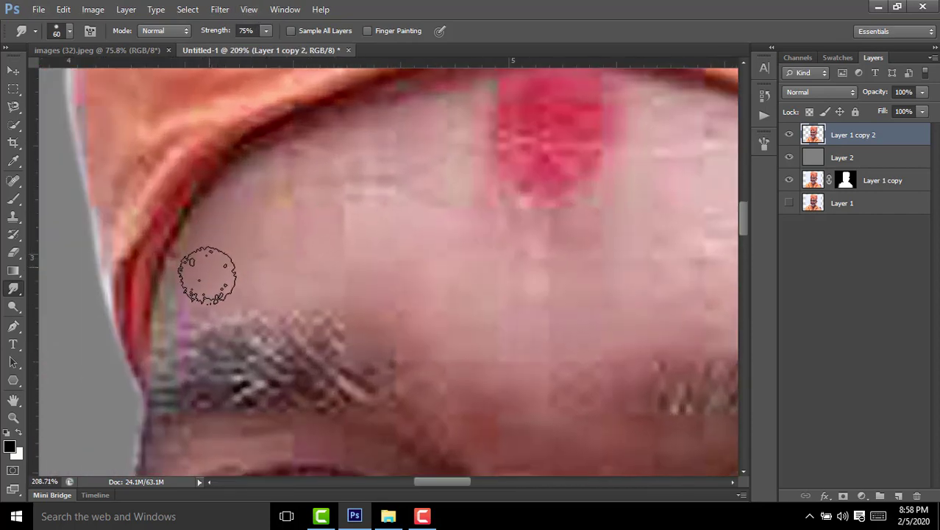
pyautogui.moveTo(202, 277)
pyautogui.mouseDown()
pyautogui.moveTo(252, 203)
pyautogui.moveTo(220, 234)
pyautogui.moveTo(321, 175)
pyautogui.moveTo(316, 201)
pyautogui.mouseUp()
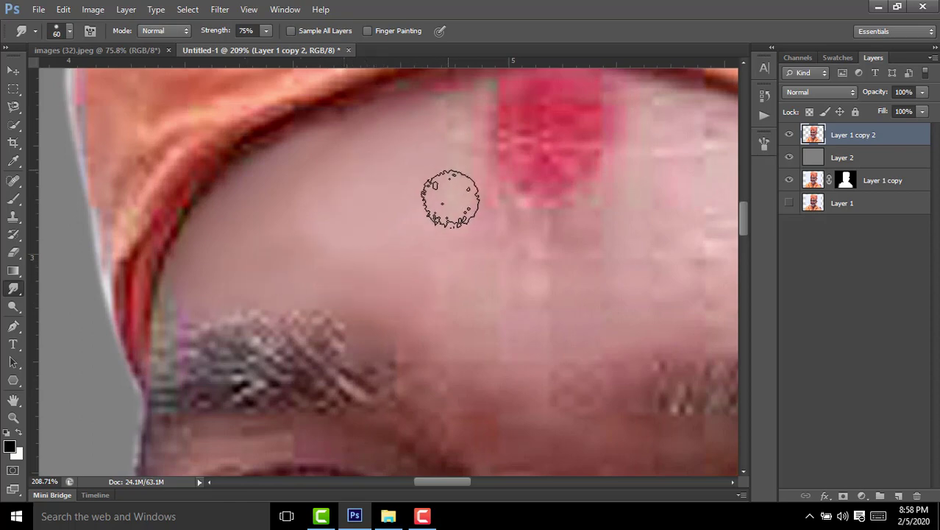
pyautogui.moveTo(450, 199); pyautogui.dragTo(466, 120)
# Step: Pan and zoom around the forehead to inspect the smudged skin
pyautogui.scroll(2, 448, 114)
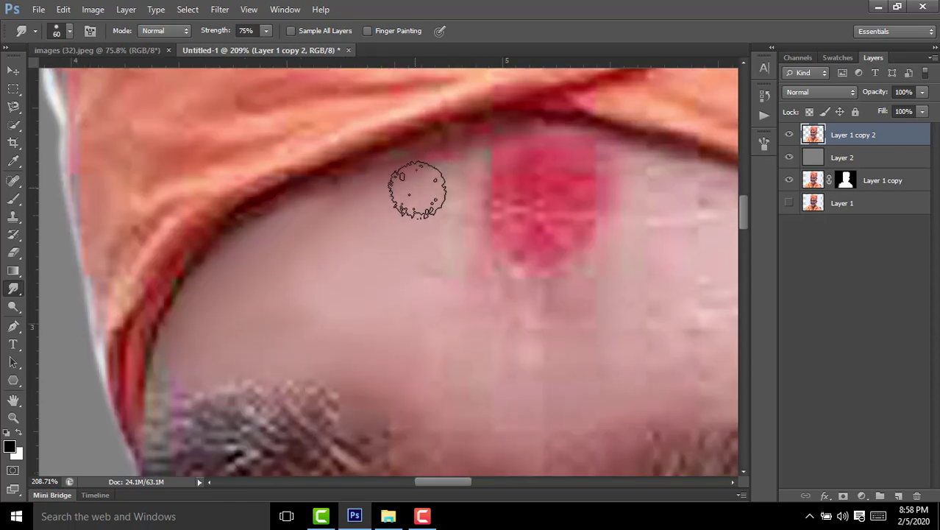
pyautogui.scroll(-2, 427, 269)
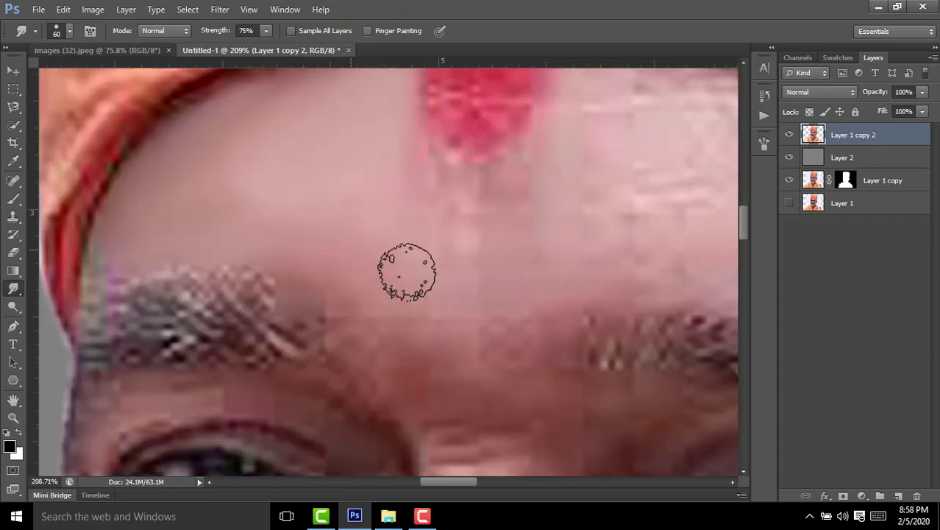
pyautogui.hscroll(2, 378, 204)
pyautogui.scroll(1, 377, 203)
pyautogui.scroll(1, 351, 219)
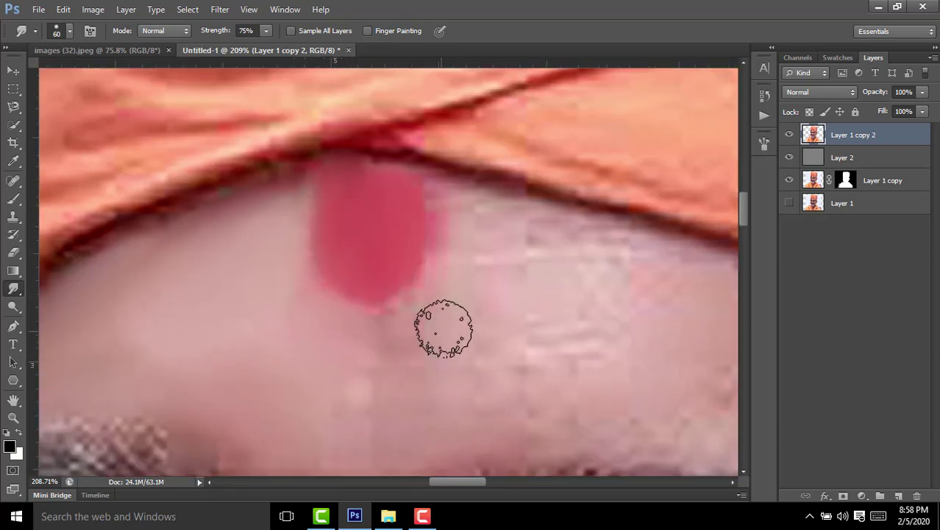
pyautogui.scroll(-3, 384, 257)
pyautogui.scroll(4, 441, 229)
pyautogui.hscroll(2, 442, 228)
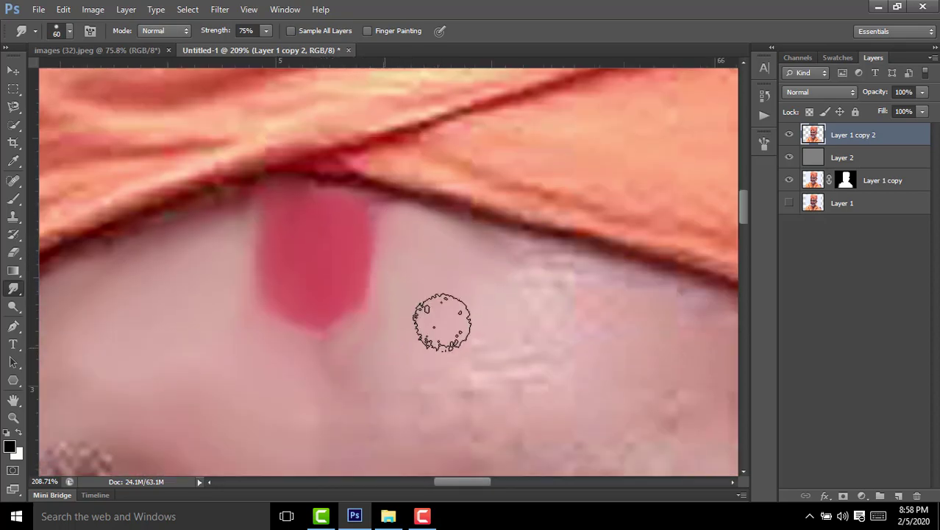
pyautogui.scroll(-1, 441, 322)
pyautogui.hscroll(2, 442, 322)
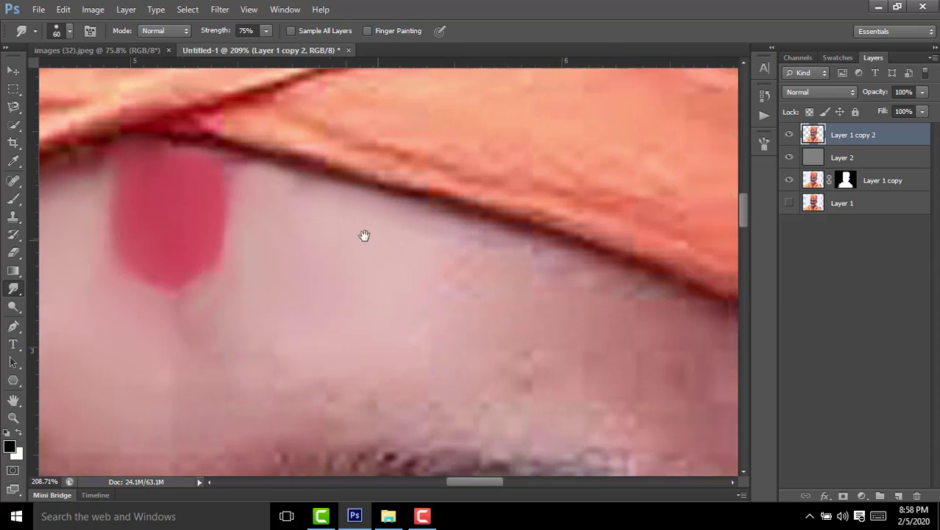
pyautogui.scroll(-1, 365, 235)
pyautogui.hscroll(2, 365, 234)
pyautogui.hscroll(2, 530, 284)
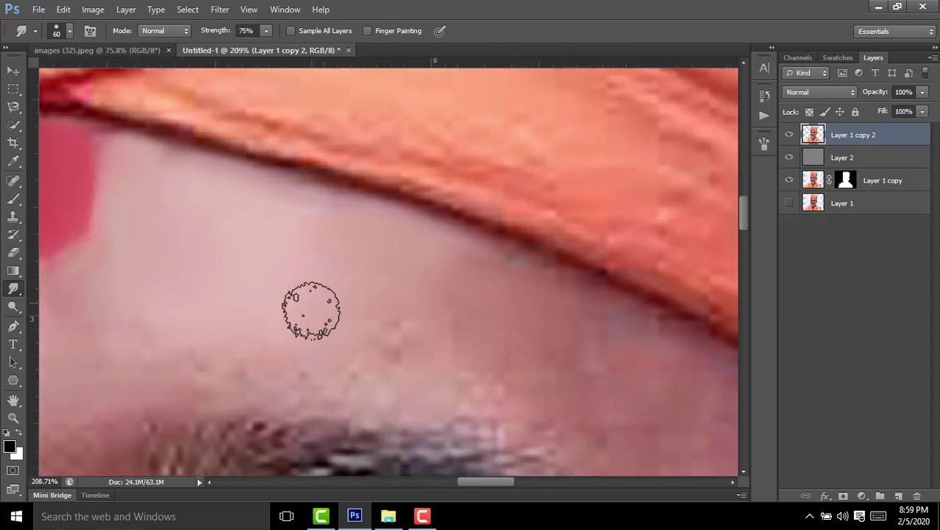
pyautogui.scroll(-1, 311, 311)
pyautogui.hscroll(-4, 323, 305)
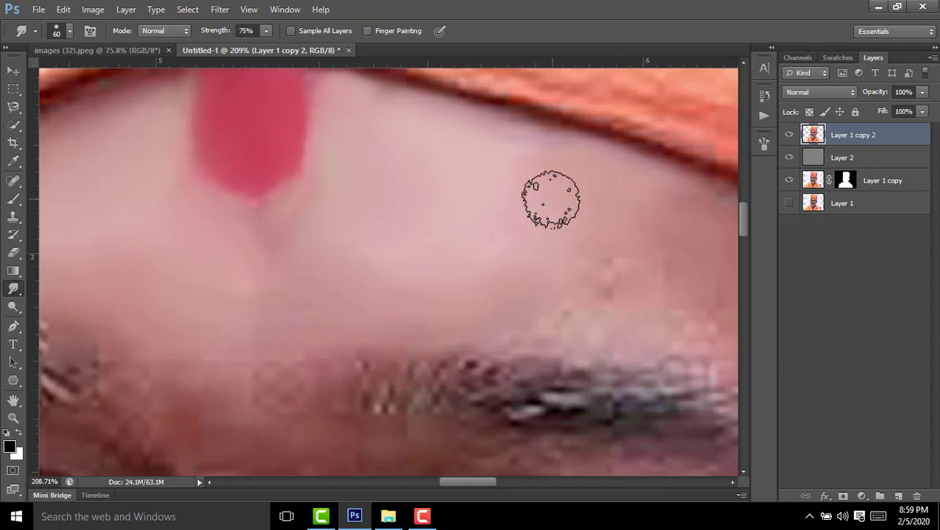
pyautogui.scroll(2, 463, 221)
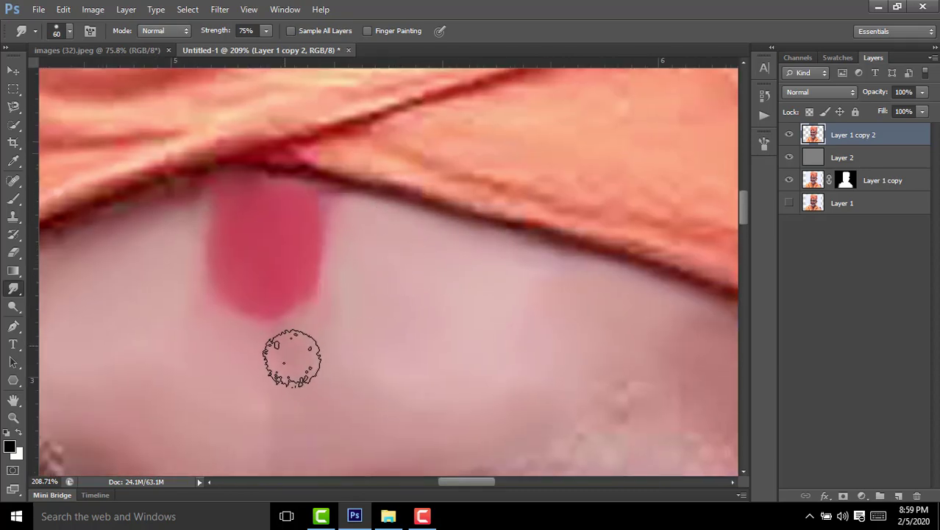
pyautogui.scroll(-3, 515, 318)
pyautogui.scroll(1, 449, 327)
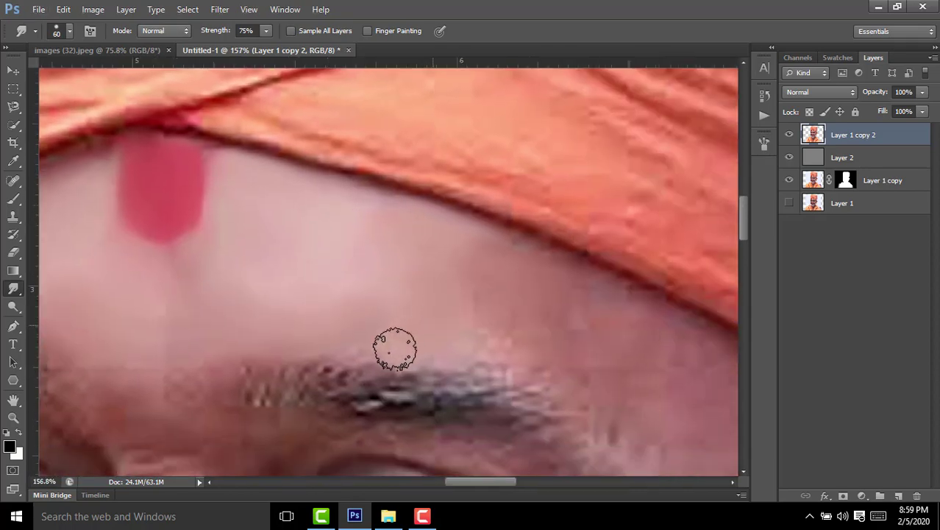
# Step: With a larger brush, smudge the forehead between the eyebrow and the cap smooth
pyautogui.scroll(-1, 560, 298)
pyautogui.hscroll(5, 441, 280)
pyautogui.press(']')
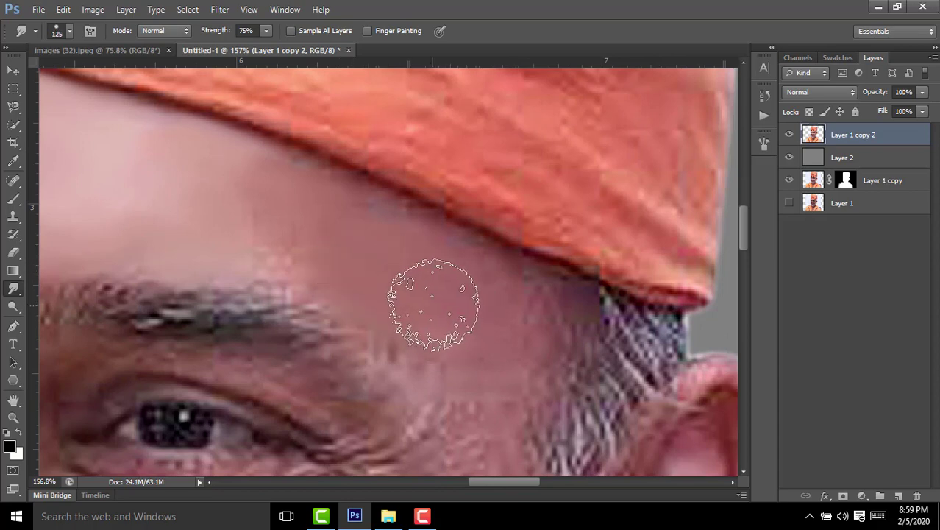
pyautogui.moveTo(431, 273)
pyautogui.mouseDown()
pyautogui.moveTo(346, 241)
pyautogui.moveTo(430, 272)
pyautogui.moveTo(449, 330)
pyautogui.moveTo(467, 150)
pyautogui.mouseUp()
pyautogui.press('[')
pyautogui.press('[')
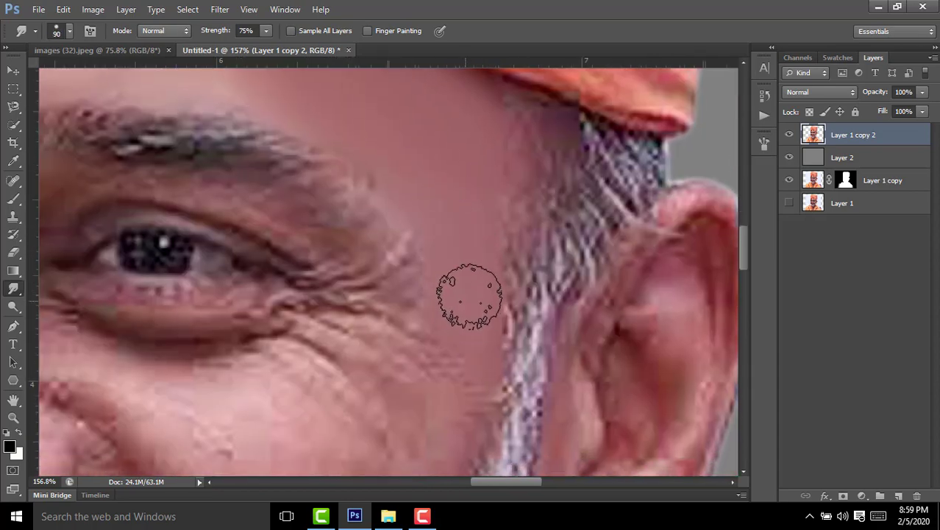
# Step: Shrink the brush and smooth the skin across the nose bridge
pyautogui.scroll(-1, 466, 231)
pyautogui.scroll(-2, 457, 311)
pyautogui.scroll(-2, 310, 316)
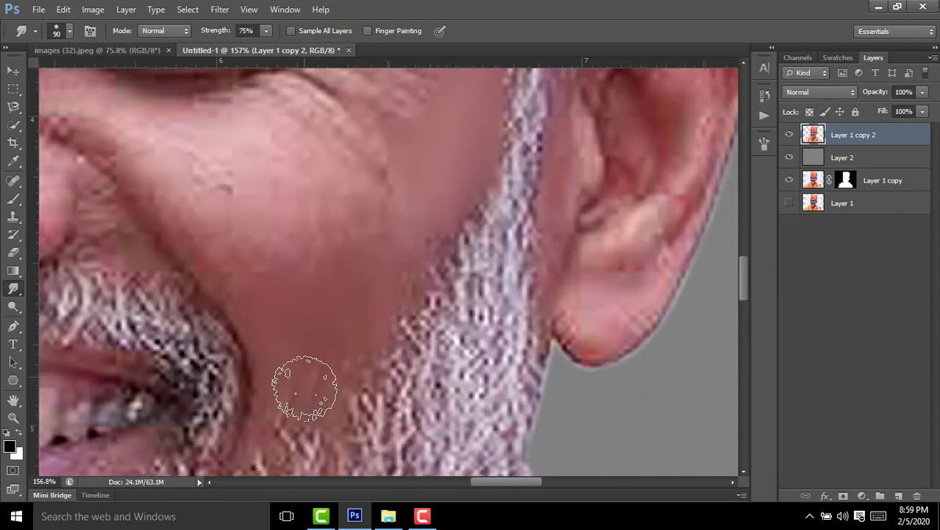
pyautogui.keyDown('alt'); pyautogui.scroll(-4, 347, 324); pyautogui.keyUp('alt')
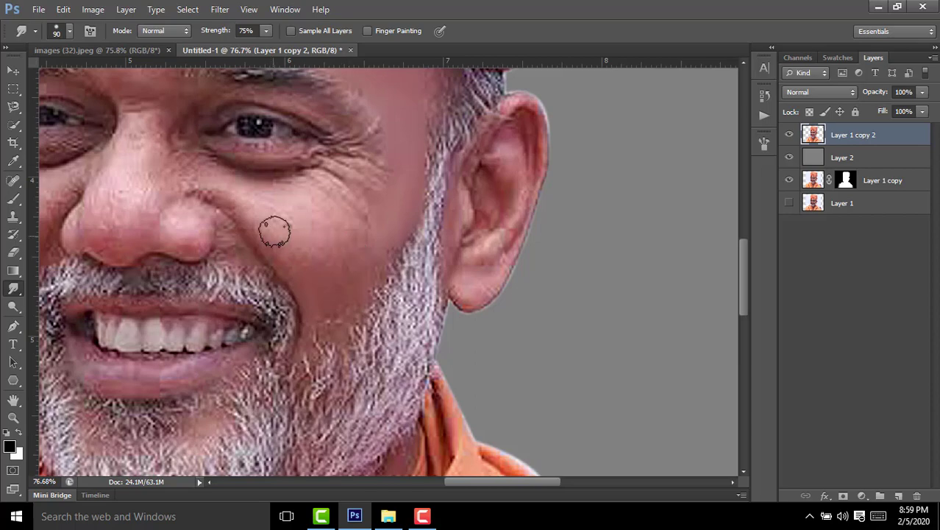
pyautogui.scroll(4, 274, 232)
pyautogui.hscroll(-3, 275, 231)
pyautogui.scroll(-2, 346, 269)
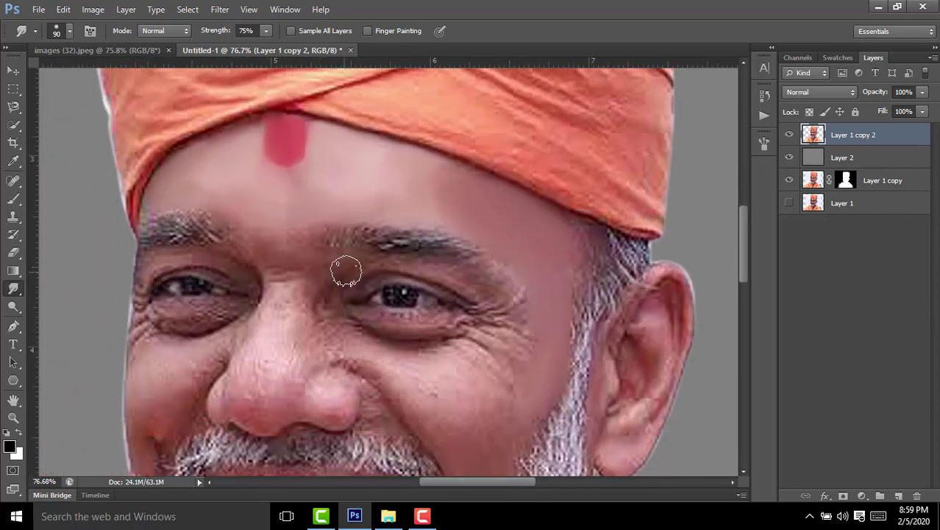
pyautogui.keyDown('alt'); pyautogui.scroll(3, 309, 279); pyautogui.keyUp('alt')
pyautogui.keyDown('alt'); pyautogui.scroll(3, 315, 252); pyautogui.keyUp('alt')
pyautogui.press('[')
pyautogui.press('[')
pyautogui.press('[')
pyautogui.press('[')
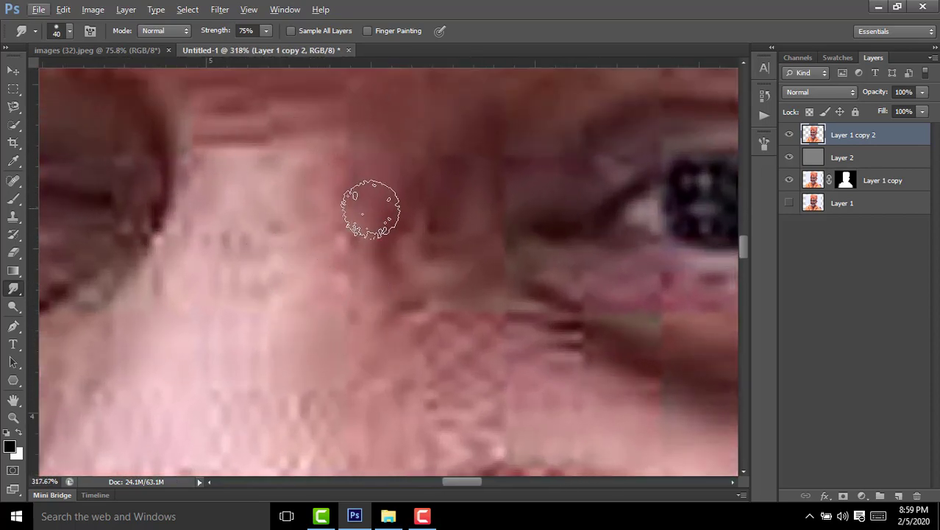
pyautogui.moveTo(239, 214); pyautogui.dragTo(318, 231)
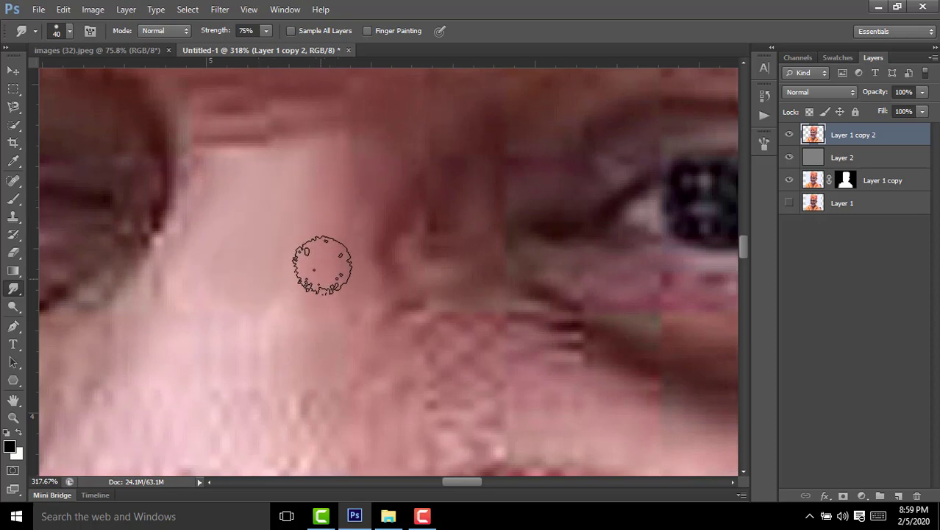
# Step: Smudge the skin along the upper lip below the nostrils
pyautogui.moveTo(322, 265); pyautogui.dragTo(334, 200)
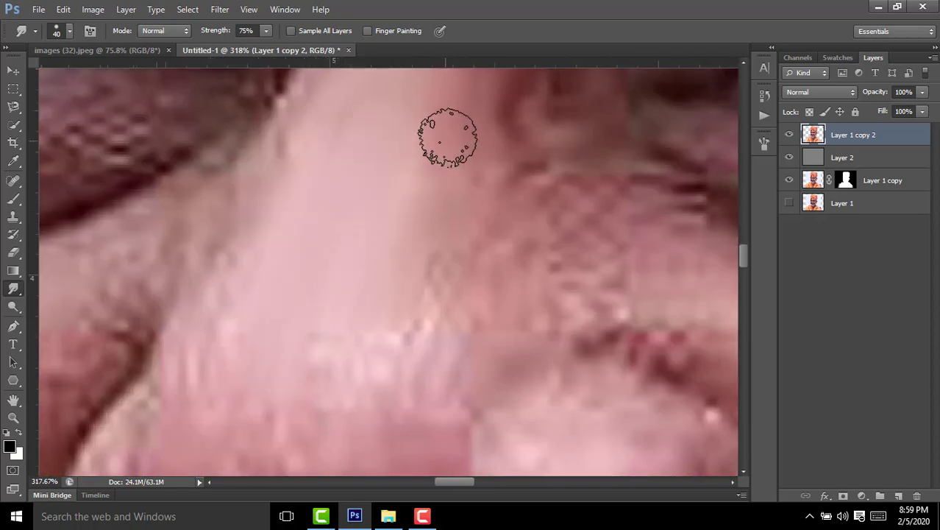
pyautogui.moveTo(464, 215); pyautogui.dragTo(346, 223)
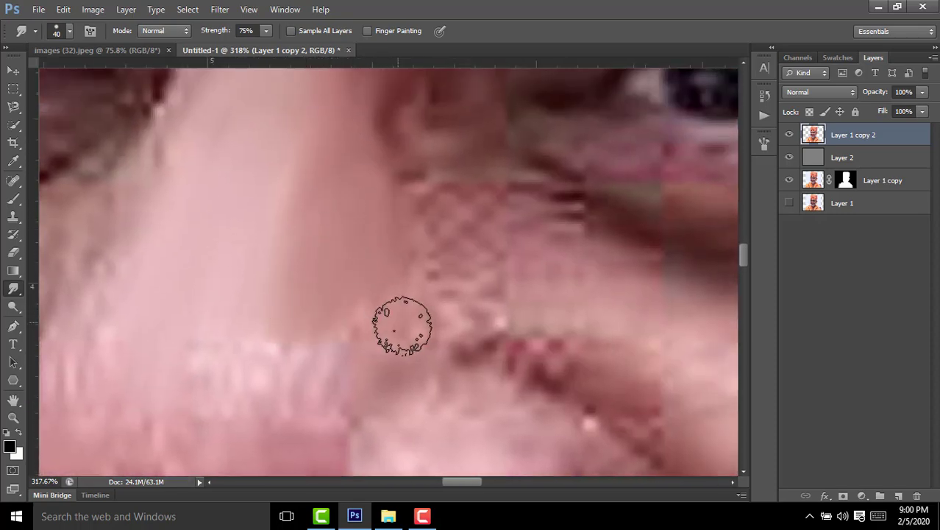
pyautogui.scroll(-5, 377, 280)
pyautogui.scroll(4, 316, 321)
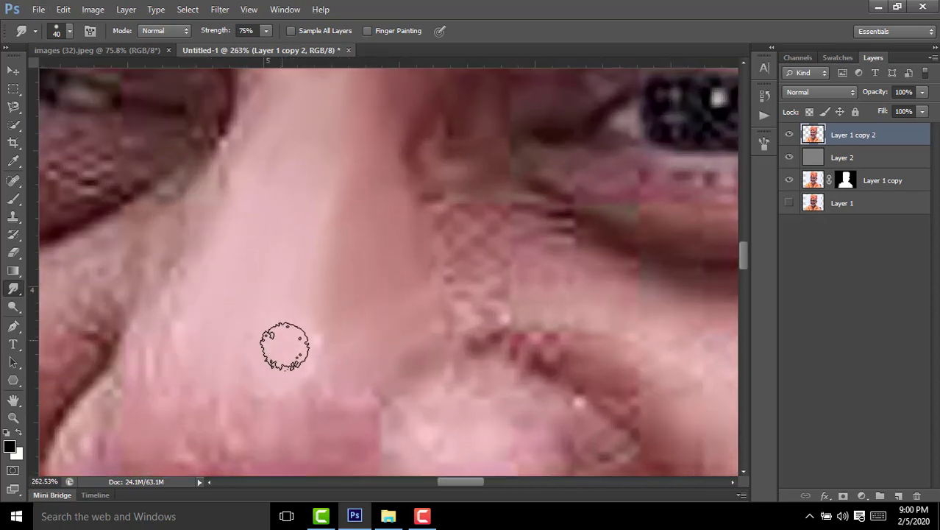
pyautogui.moveTo(285, 346); pyautogui.dragTo(372, 169)
pyautogui.scroll(2, 331, 305)
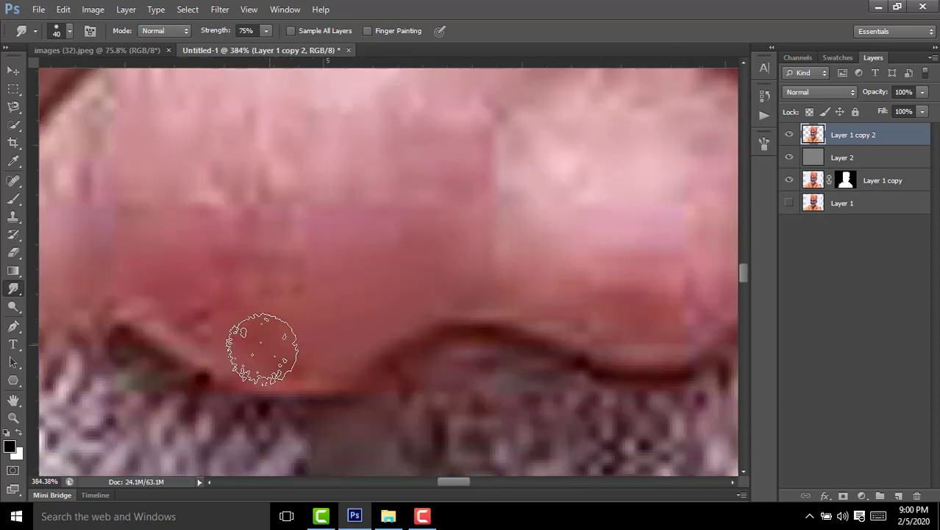
pyautogui.moveTo(265, 339); pyautogui.dragTo(338, 401)
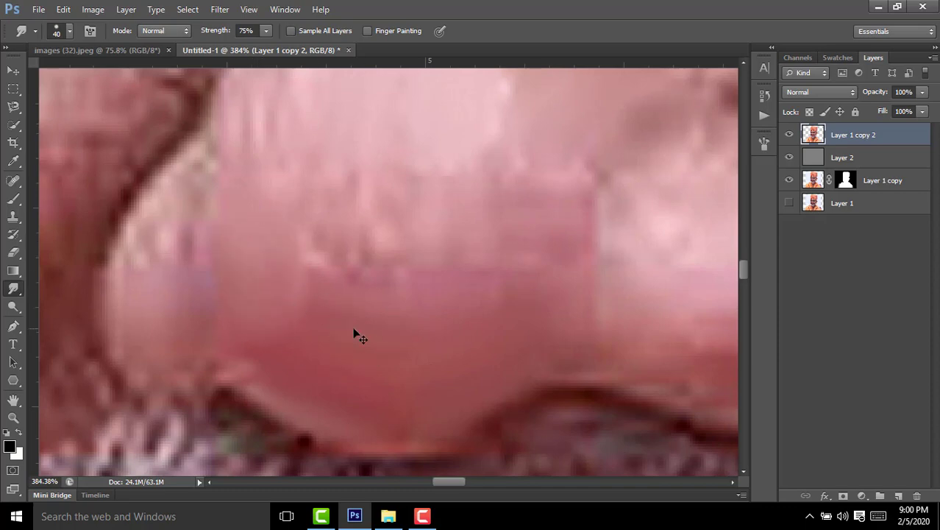
pyautogui.scroll(2, 331, 343)
pyautogui.moveTo(336, 315); pyautogui.dragTo(544, 346)
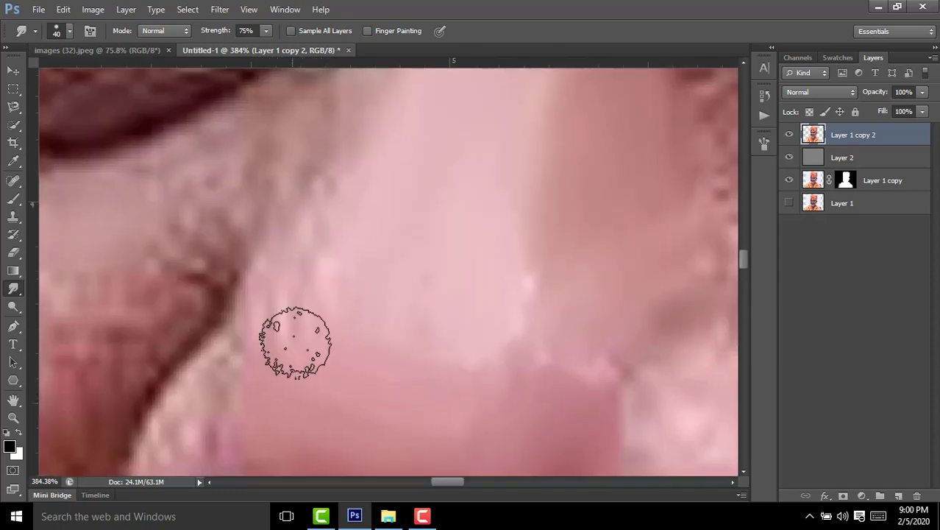
# Step: Smooth the striped texture beside the nose tip
pyautogui.hscroll(-2, 359, 217)
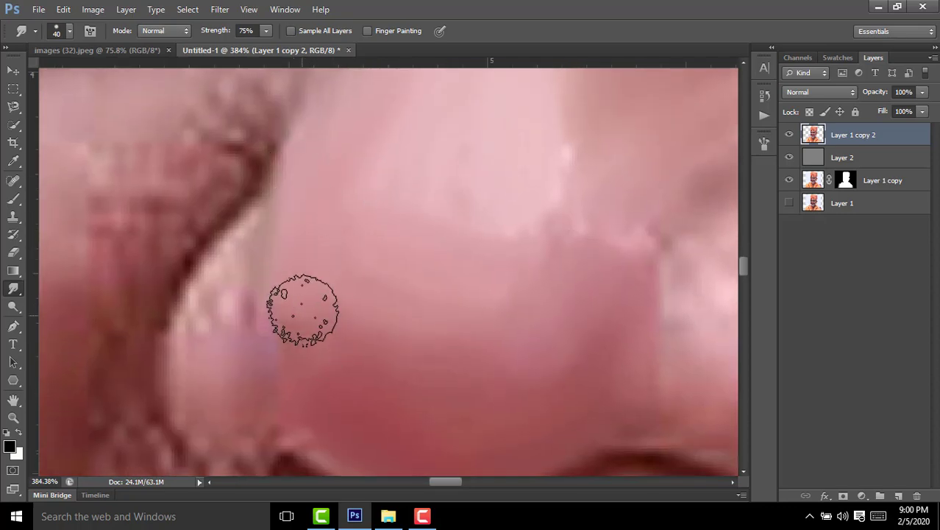
pyautogui.hscroll(2, 304, 311)
pyautogui.hscroll(2, 315, 199)
pyautogui.scroll(2, 344, 195)
pyautogui.hscroll(-1, 344, 195)
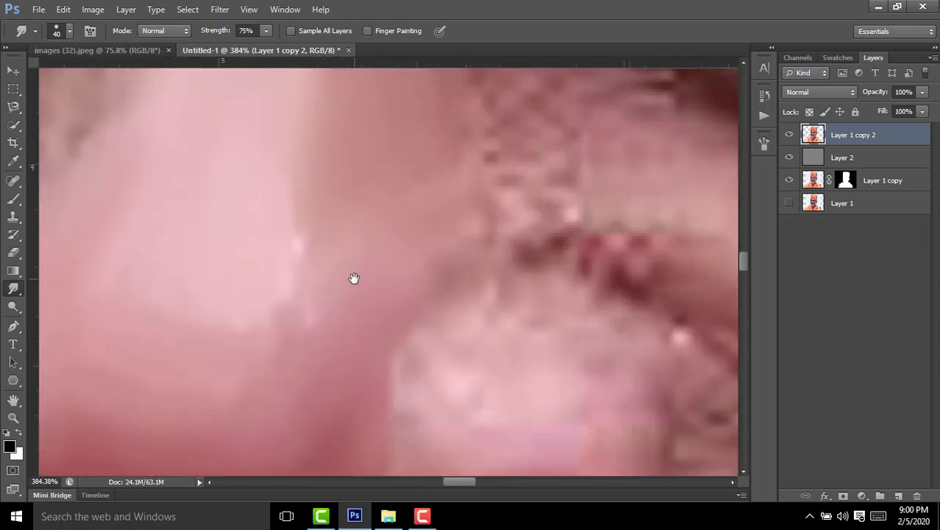
pyautogui.scroll(-3, 375, 246)
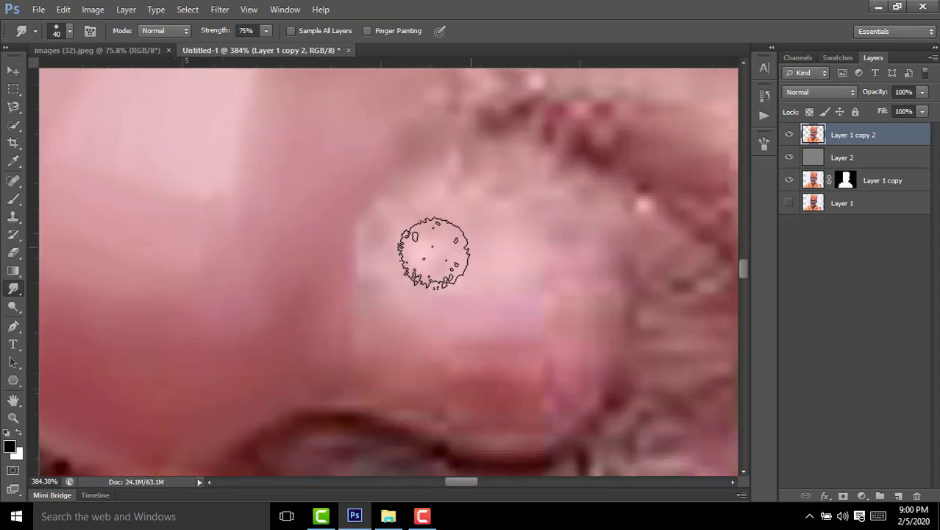
pyautogui.scroll(-3, 458, 280)
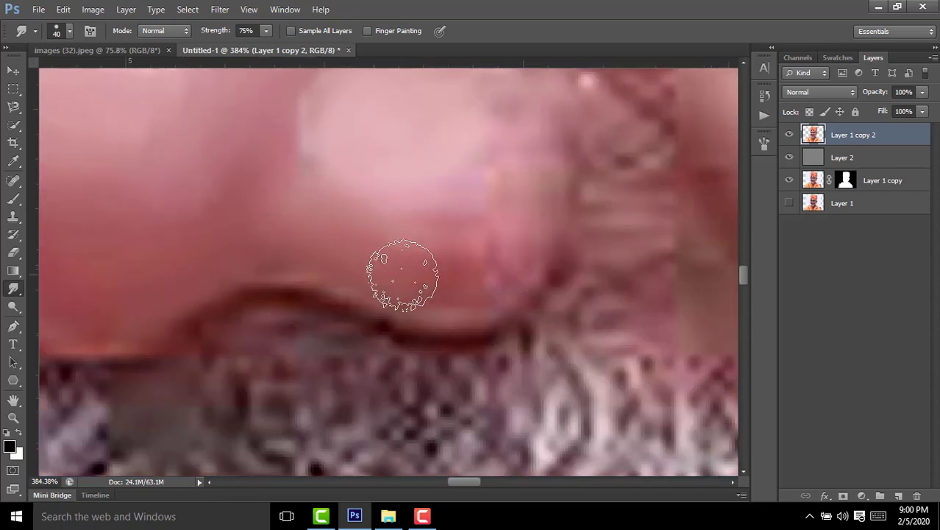
pyautogui.scroll(-5, 464, 235)
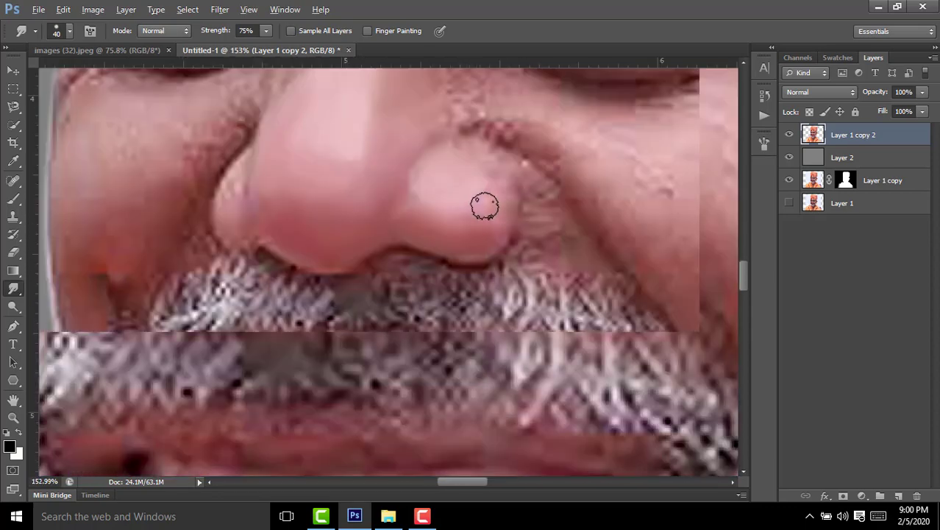
pyautogui.scroll(5, 500, 221)
pyautogui.scroll(2, 552, 224)
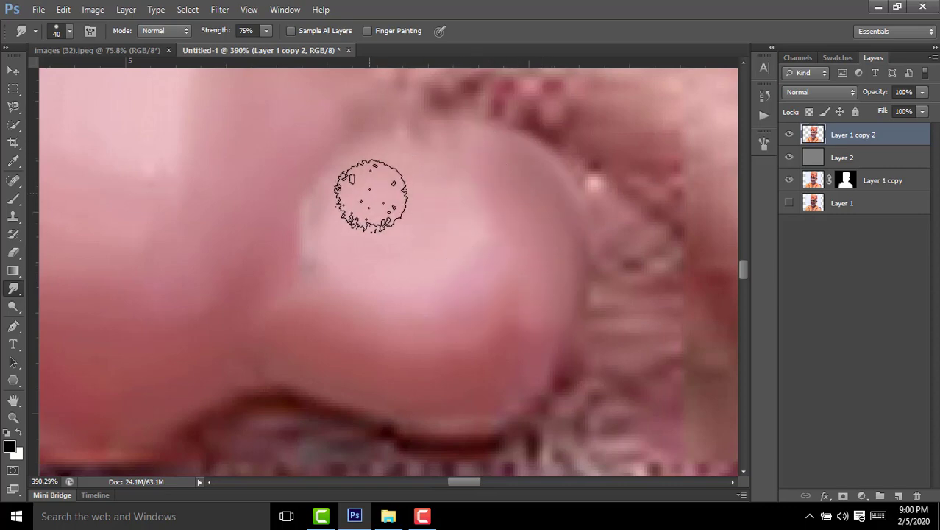
pyautogui.moveTo(520, 276); pyautogui.dragTo(380, 140)
pyautogui.moveTo(510, 256); pyautogui.dragTo(549, 223)
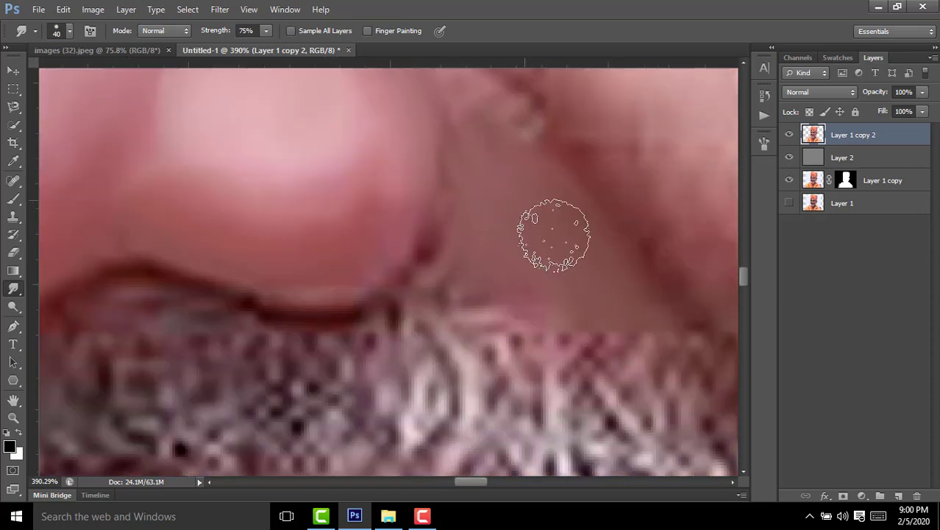
# Step: Reduce the brush slightly and smudge away the dark crease along the nostril edge
pyautogui.scroll(2, 552, 251)
pyautogui.scroll(-3, 442, 167)
pyautogui.scroll(6, 441, 221)
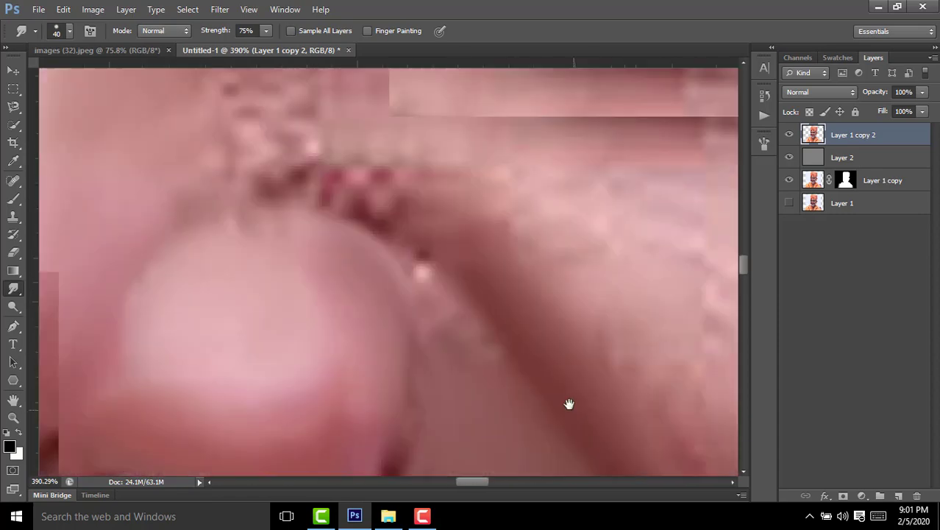
pyautogui.hscroll(-3, 331, 242)
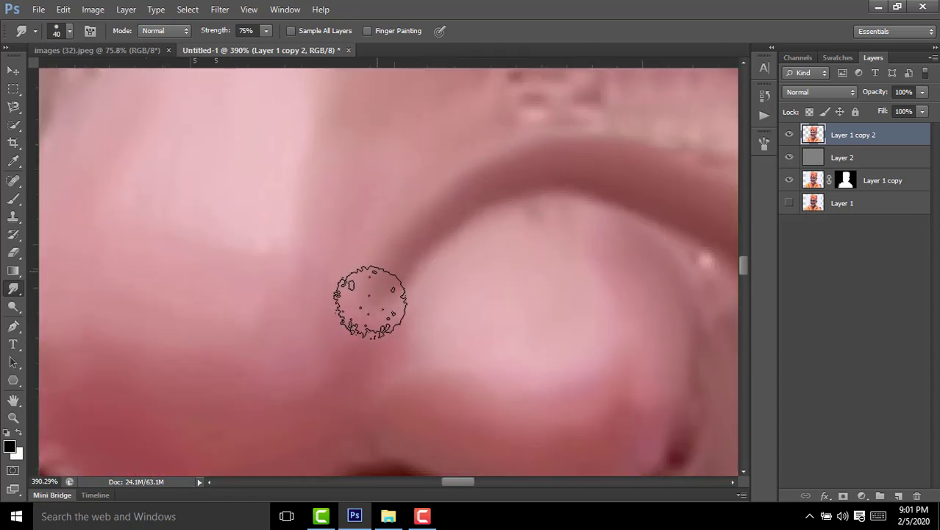
pyautogui.scroll(2, 382, 309)
pyautogui.scroll(-2, 408, 295)
pyautogui.scroll(4, 313, 367)
pyautogui.hscroll(2, 315, 397)
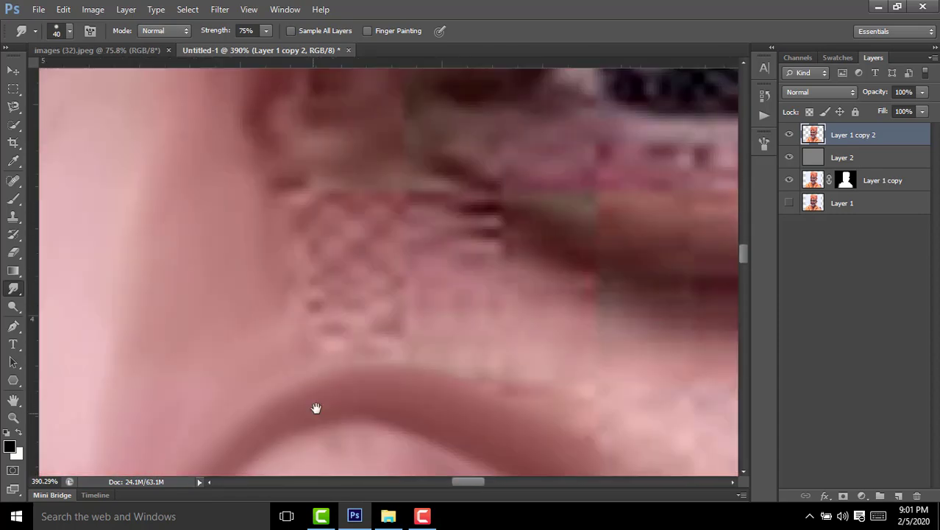
pyautogui.scroll(-3, 500, 346)
pyautogui.hscroll(-2, 412, 339)
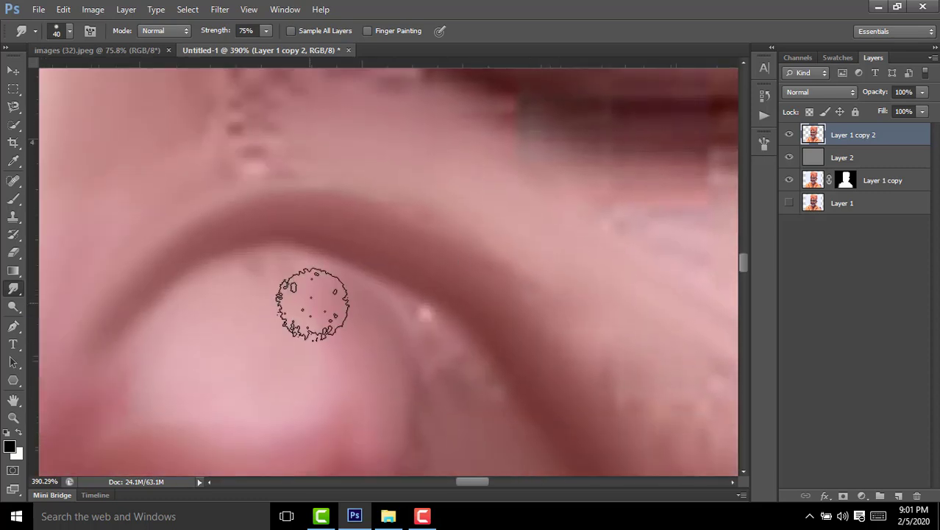
pyautogui.scroll(-1, 331, 302)
pyautogui.hscroll(1, 368, 302)
pyautogui.press('[')
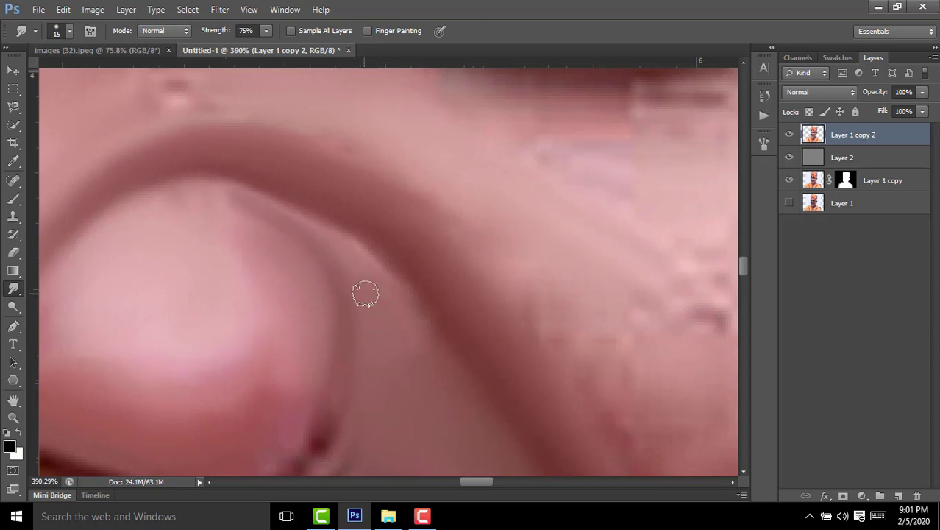
pyautogui.scroll(-3, 368, 287)
pyautogui.scroll(3, 296, 236)
pyautogui.scroll(1, 331, 280)
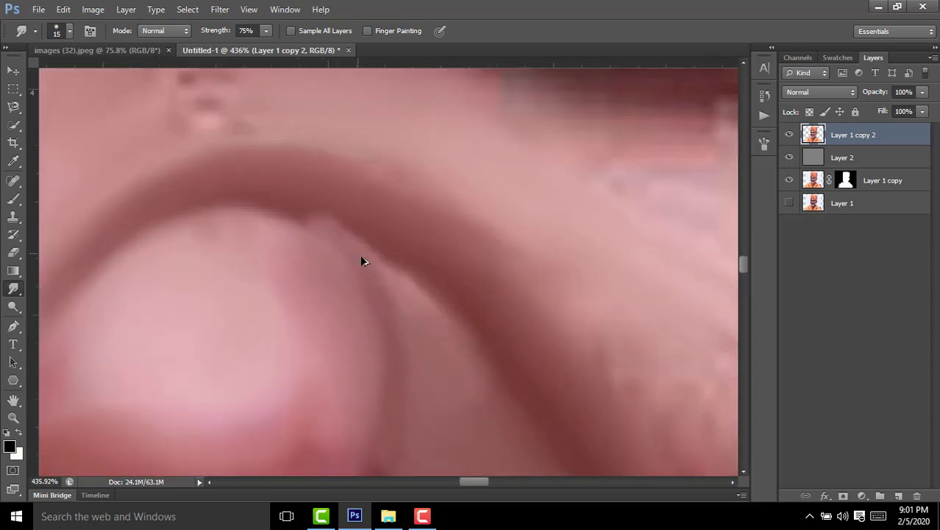
pyautogui.scroll(-2, 376, 302)
pyautogui.scroll(-2, 316, 379)
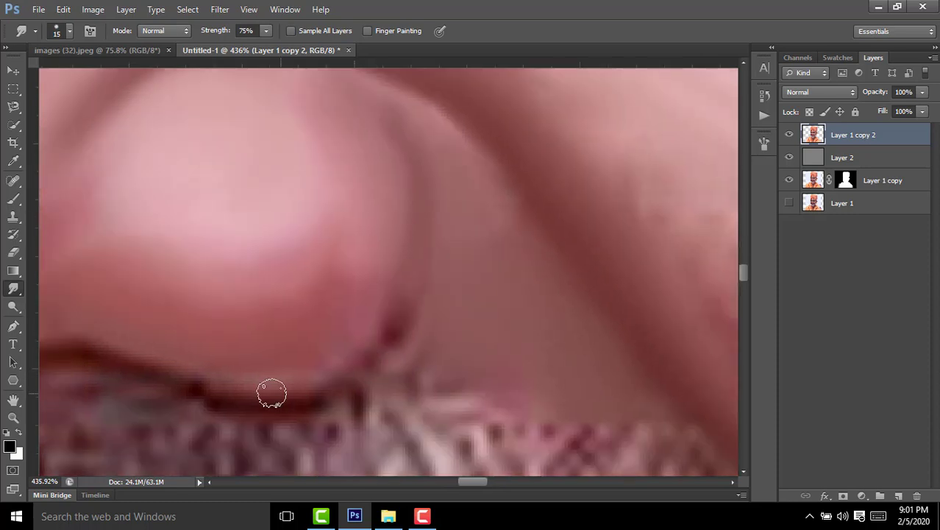
pyautogui.hscroll(-3, 258, 360)
pyautogui.moveTo(487, 367)
pyautogui.mouseDown()
pyautogui.moveTo(565, 273)
pyautogui.moveTo(516, 348)
pyautogui.moveTo(554, 273)
pyautogui.moveTo(510, 351)
pyautogui.moveTo(569, 215)
pyautogui.moveTo(572, 290)
pyautogui.mouseUp()
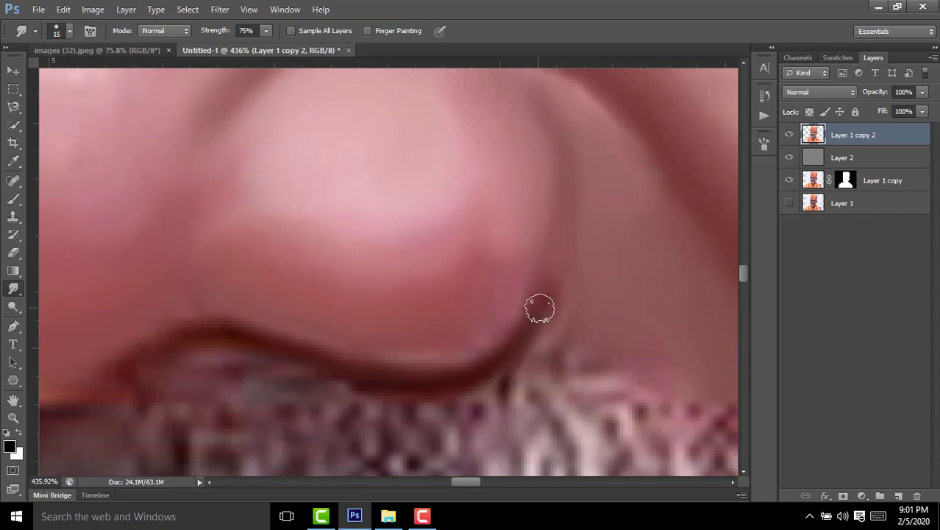
# Step: Smudge the skin along the nose crease into a smooth curve
pyautogui.scroll(-3, 466, 204)
pyautogui.scroll(5, 353, 255)
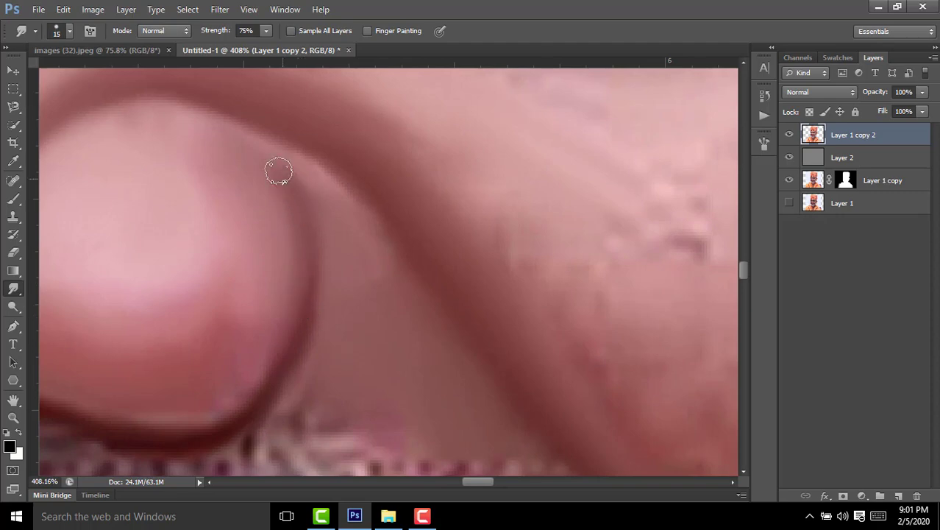
pyautogui.scroll(-10, 426, 220)
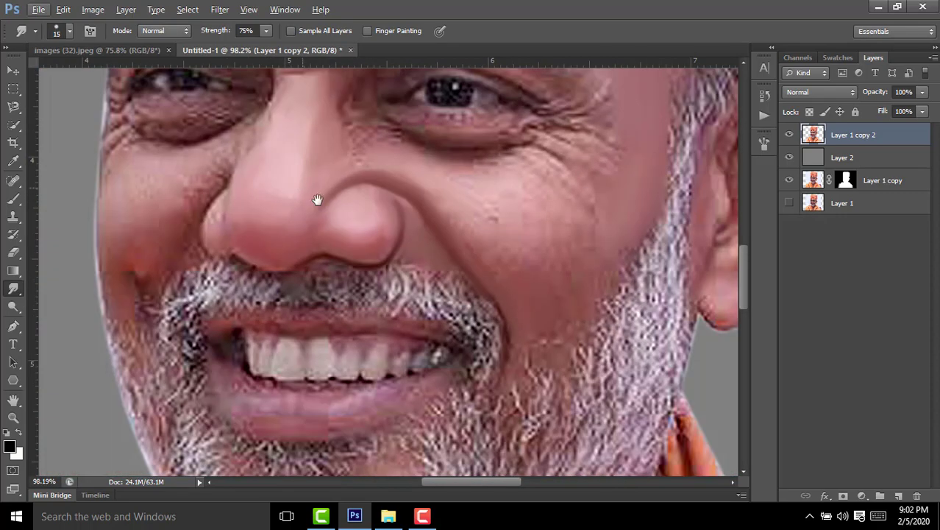
pyautogui.moveTo(317, 200)
pyautogui.mouseDown()
pyautogui.moveTo(437, 269)
pyautogui.moveTo(400, 174)
pyautogui.mouseUp()
pyautogui.scroll(3, 400, 174)
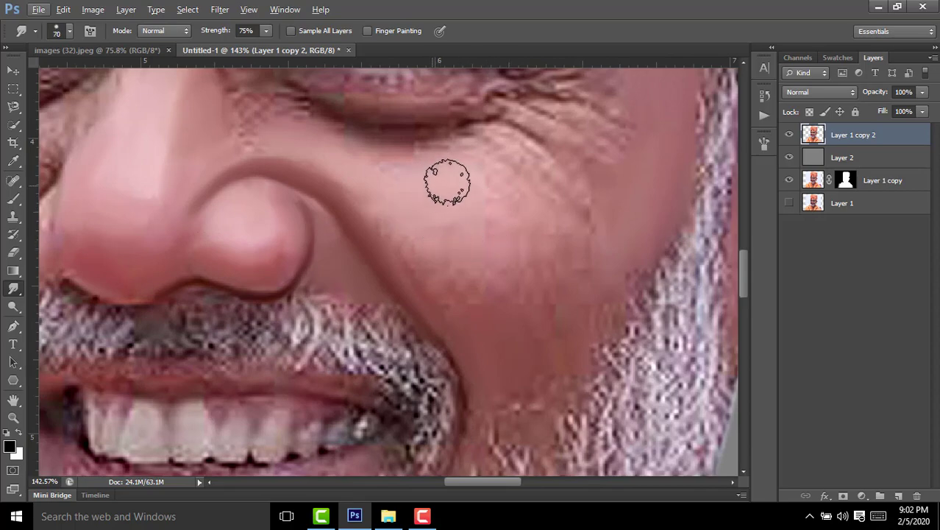
pyautogui.moveTo(395, 230); pyautogui.dragTo(389, 222)
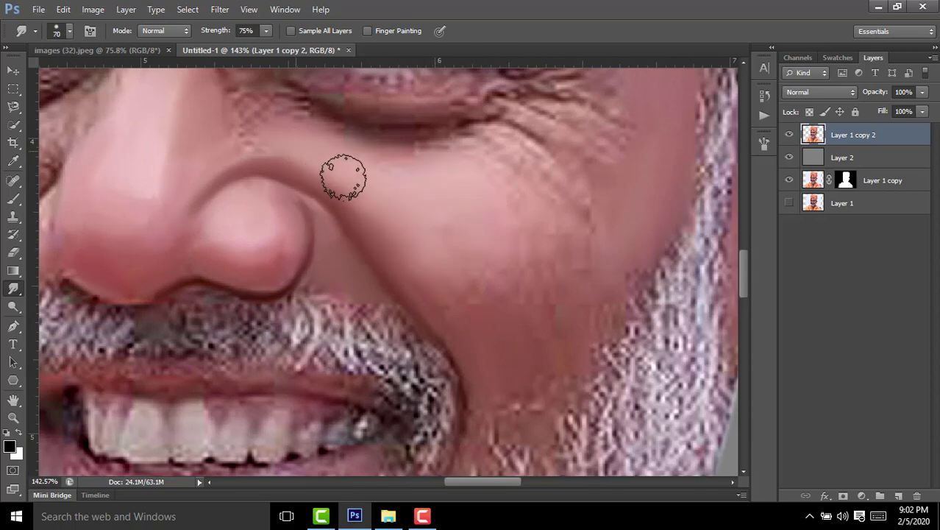
pyautogui.scroll(-3, 315, 138)
# Step: With a smaller brush, smudge the cheek beside the nose down along the nostril edge
pyautogui.scroll(2, 182, 193)
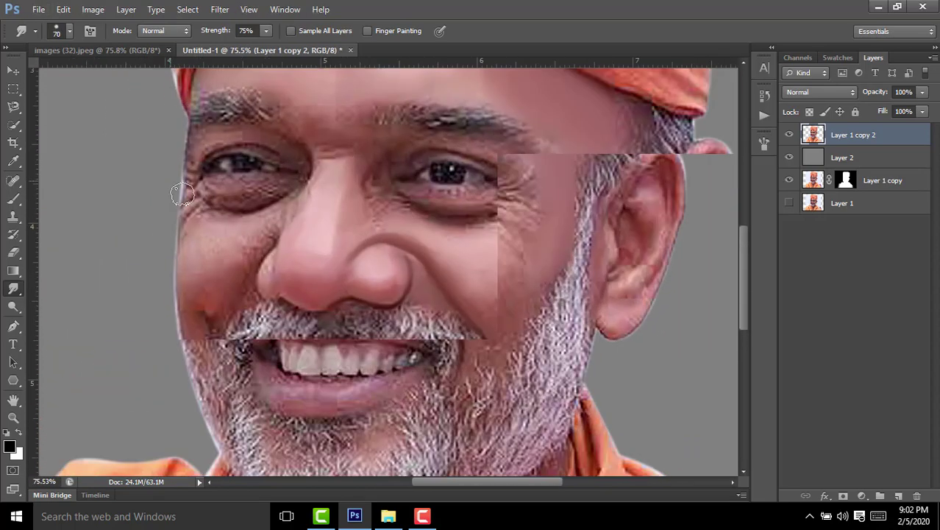
pyautogui.scroll(2, 183, 194)
pyautogui.scroll(2, 236, 248)
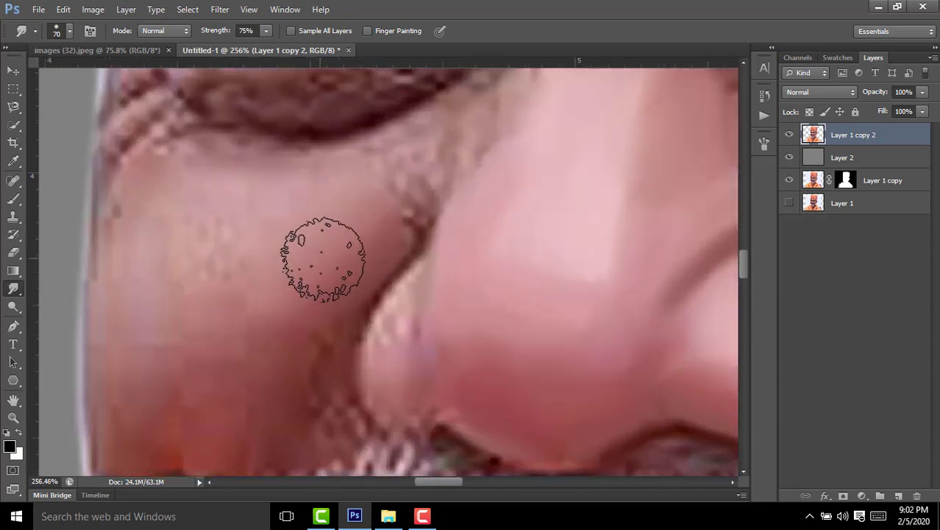
pyautogui.scroll(-1, 331, 243)
pyautogui.hscroll(-3, 323, 220)
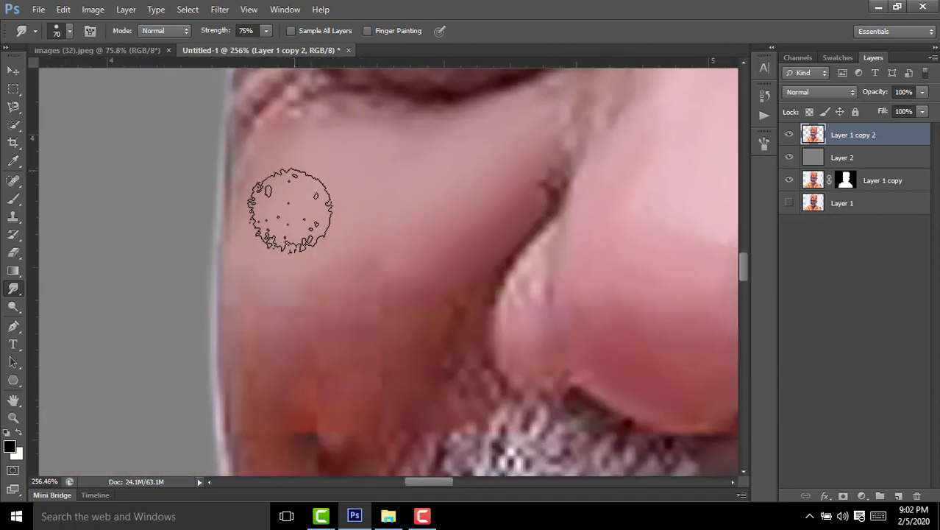
pyautogui.scroll(-2, 290, 210)
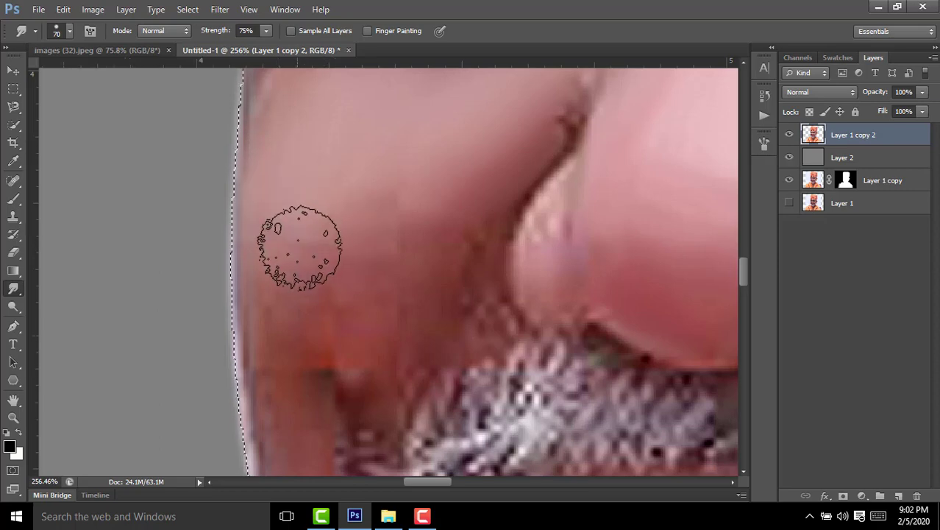
pyautogui.scroll(-2, 383, 265)
pyautogui.press('[')
pyautogui.press('[')
pyautogui.press('[')
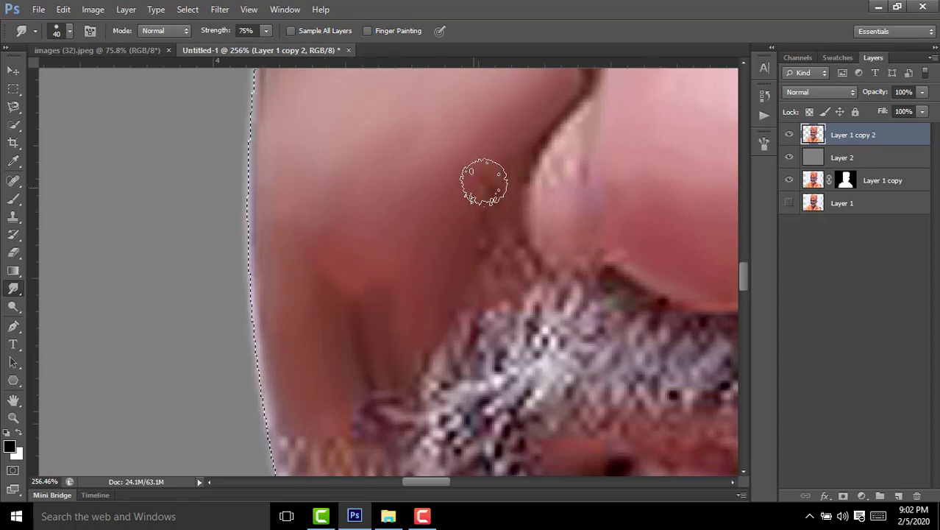
pyautogui.moveTo(484, 182); pyautogui.dragTo(452, 267)
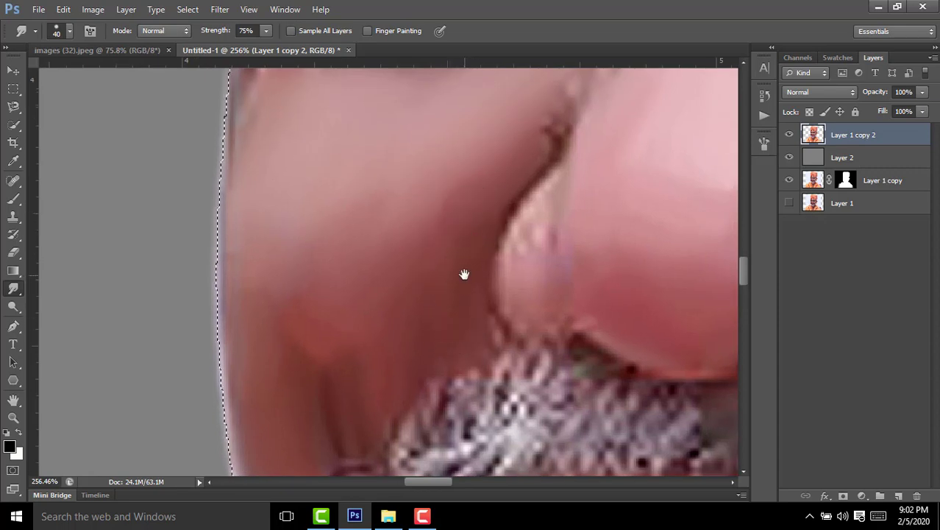
pyautogui.scroll(3, 497, 305)
pyautogui.press('[')
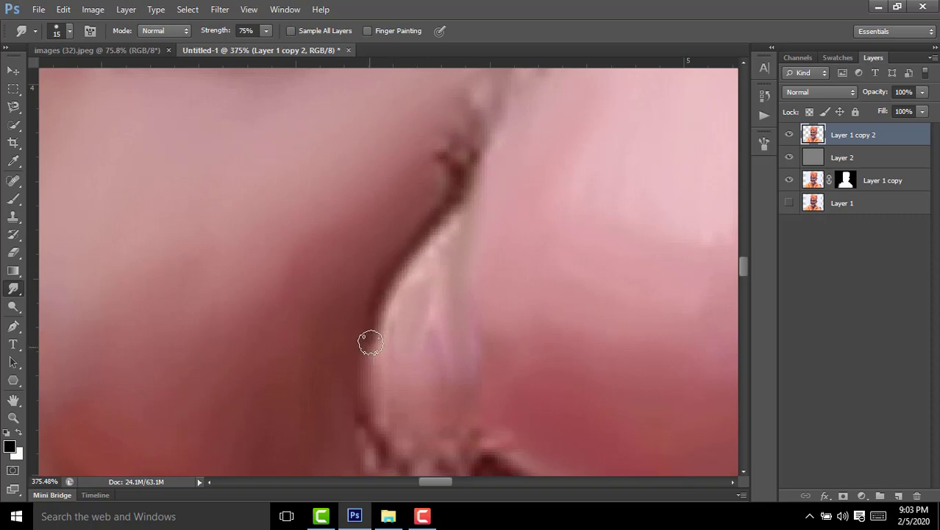
pyautogui.moveTo(394, 378); pyautogui.dragTo(359, 207)
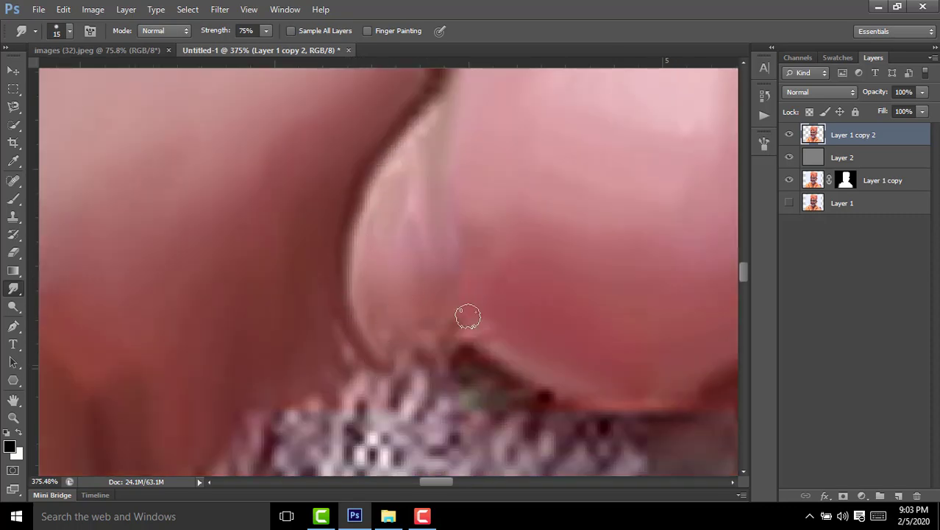
pyautogui.moveTo(468, 317); pyautogui.dragTo(377, 310)
# Step: Blend the edge where the cheek meets the nose into smooth skin
pyautogui.scroll(-4, 348, 311)
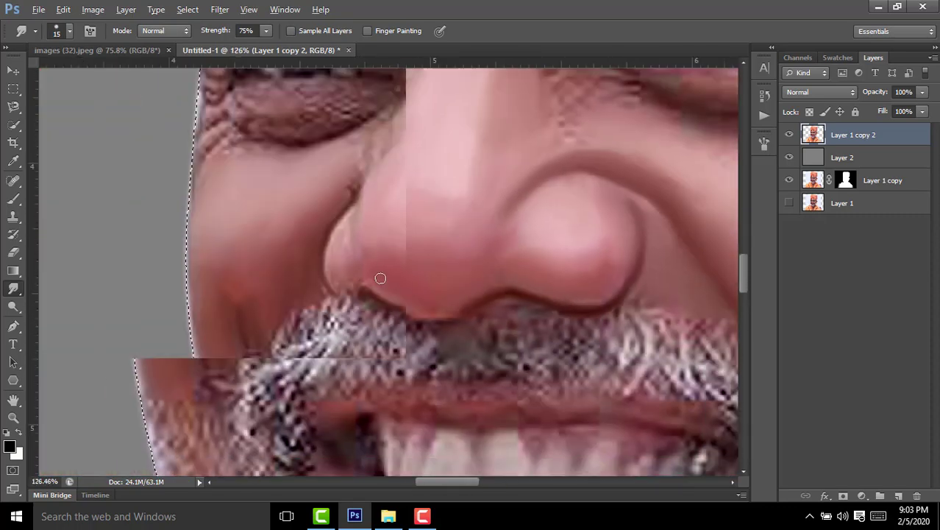
pyautogui.scroll(4, 334, 346)
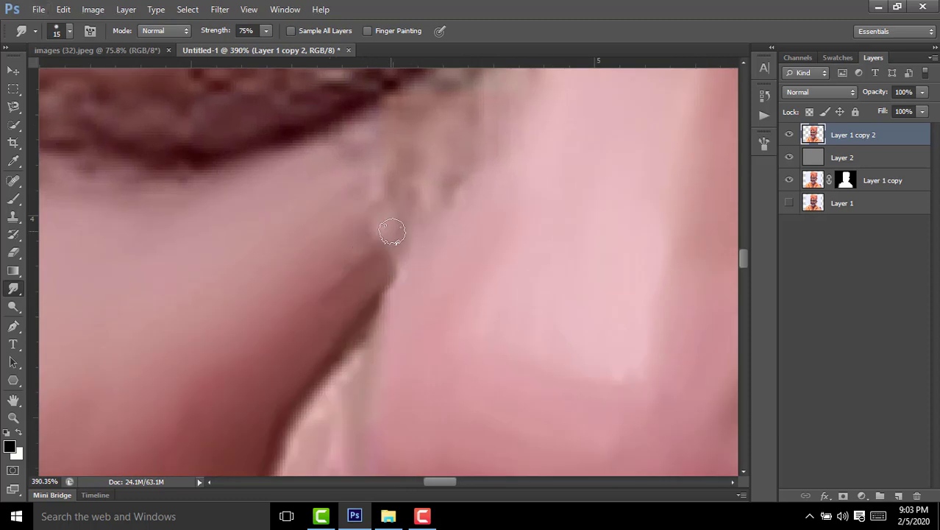
pyautogui.moveTo(392, 232); pyautogui.dragTo(358, 324)
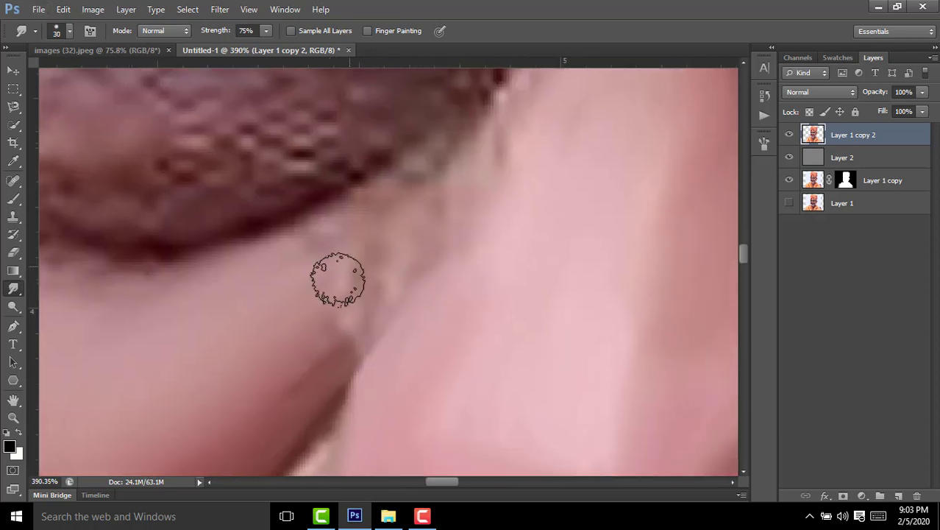
pyautogui.moveTo(335, 325); pyautogui.dragTo(427, 228)
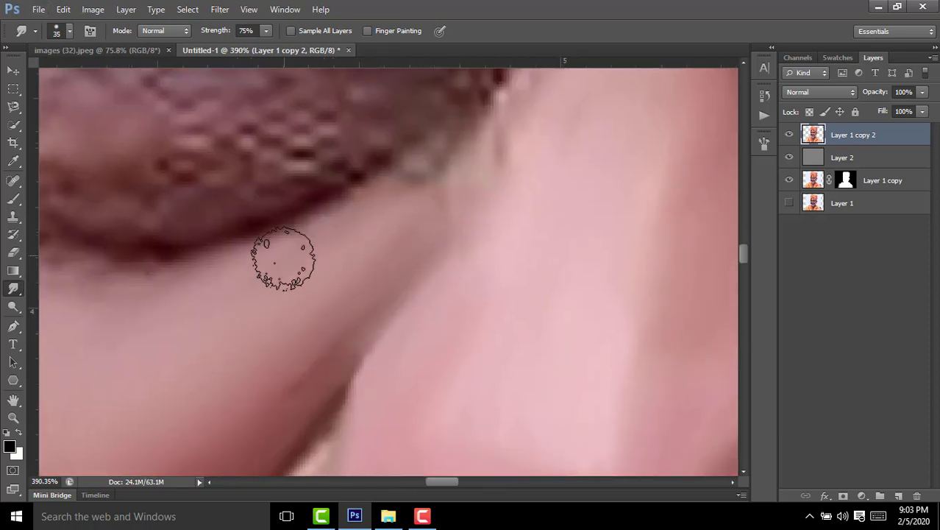
pyautogui.moveTo(283, 259); pyautogui.dragTo(497, 220)
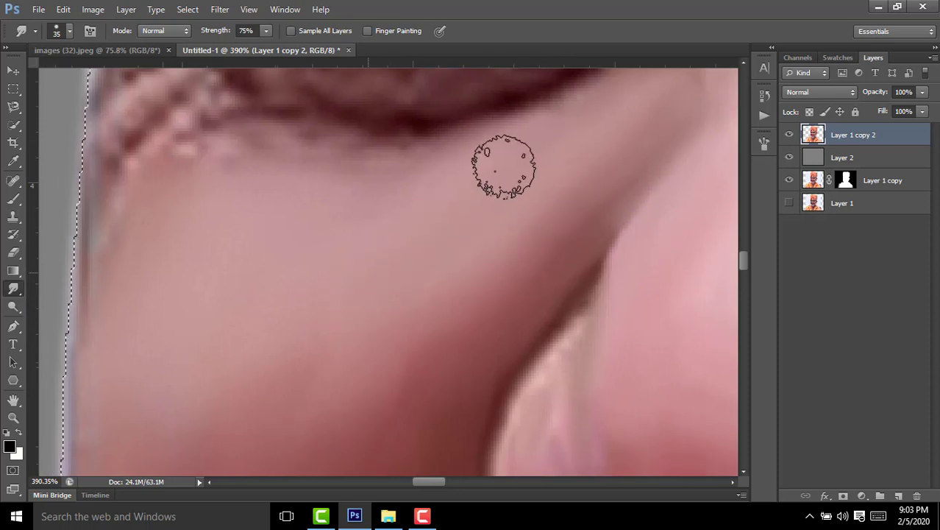
pyautogui.moveTo(504, 167); pyautogui.dragTo(535, 335)
pyautogui.moveTo(431, 315); pyautogui.dragTo(362, 295)
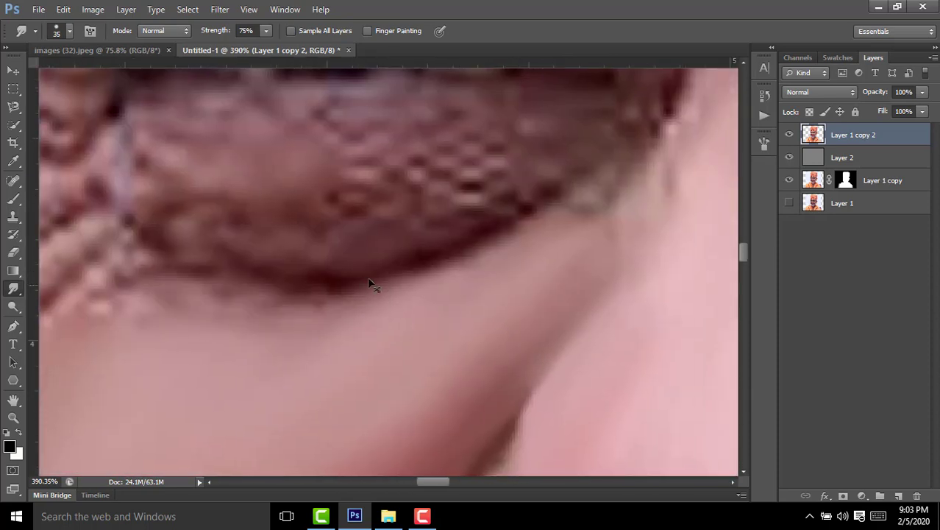
# Step: Smooth the pixelated skin under the eye and above it along the upper eyelid
pyautogui.scroll(3, 368, 283)
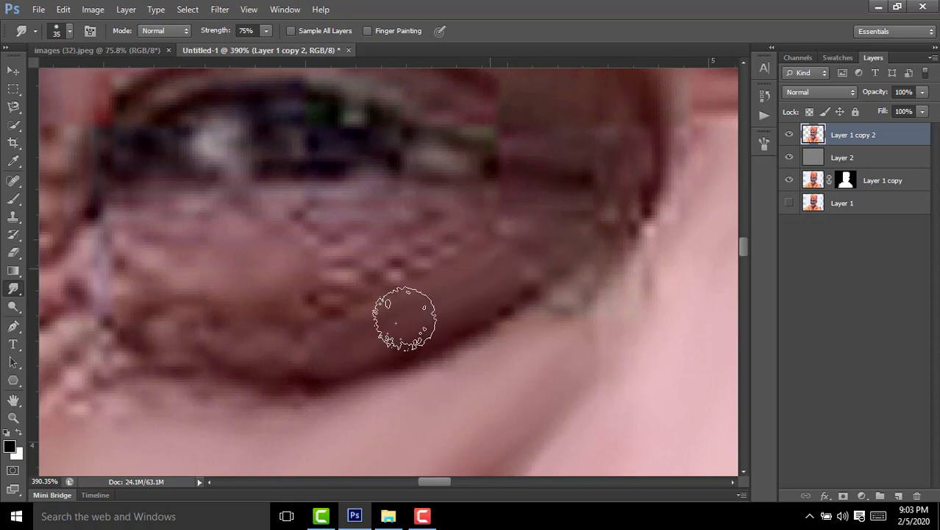
pyautogui.moveTo(404, 318)
pyautogui.mouseDown()
pyautogui.moveTo(335, 339)
pyautogui.moveTo(302, 260)
pyautogui.moveTo(379, 298)
pyautogui.mouseUp()
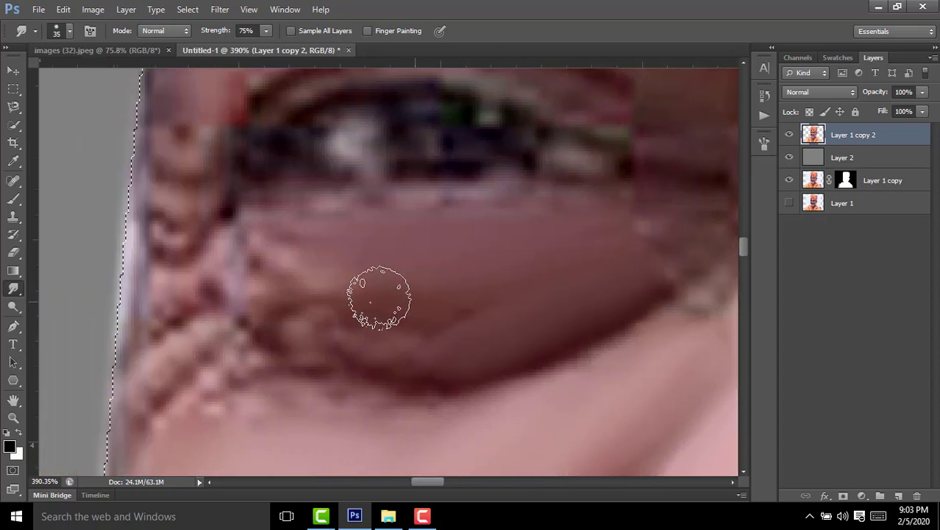
pyautogui.moveTo(447, 290); pyautogui.dragTo(241, 335)
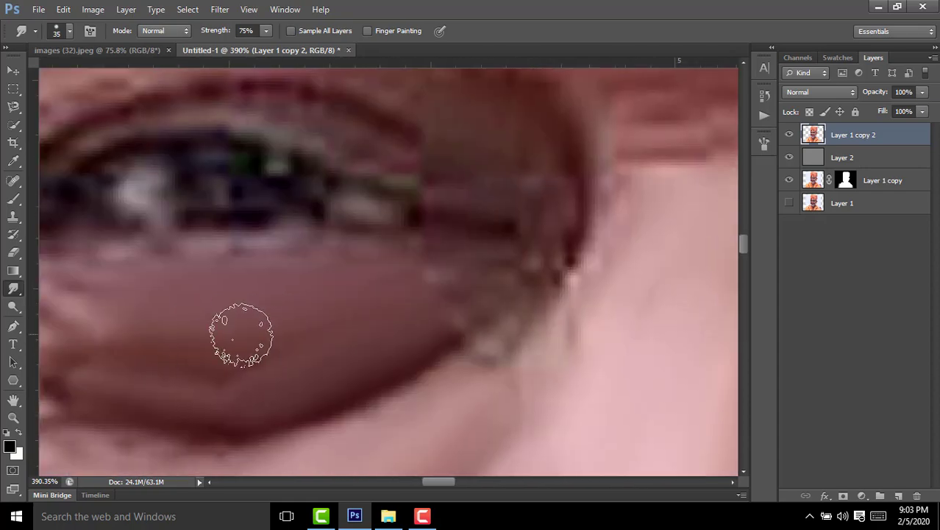
pyautogui.scroll(3, 447, 247)
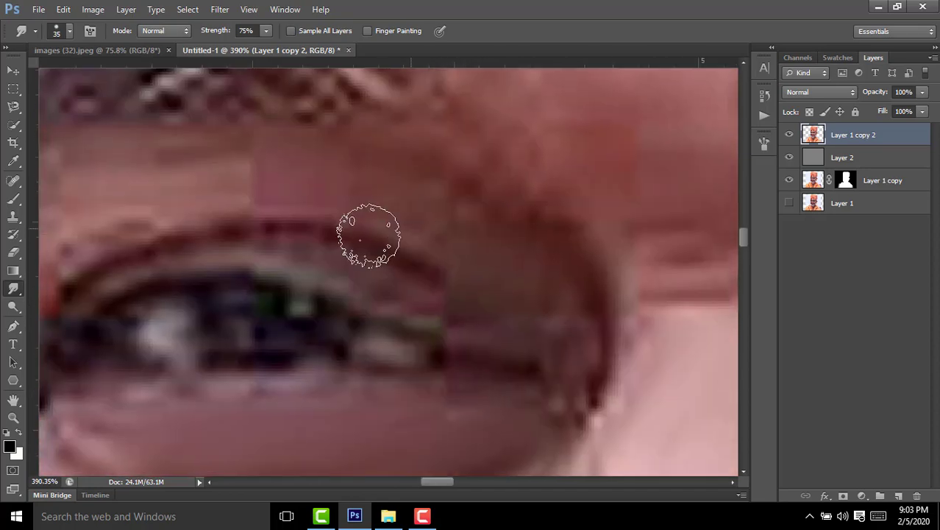
pyautogui.moveTo(474, 237); pyautogui.dragTo(578, 320)
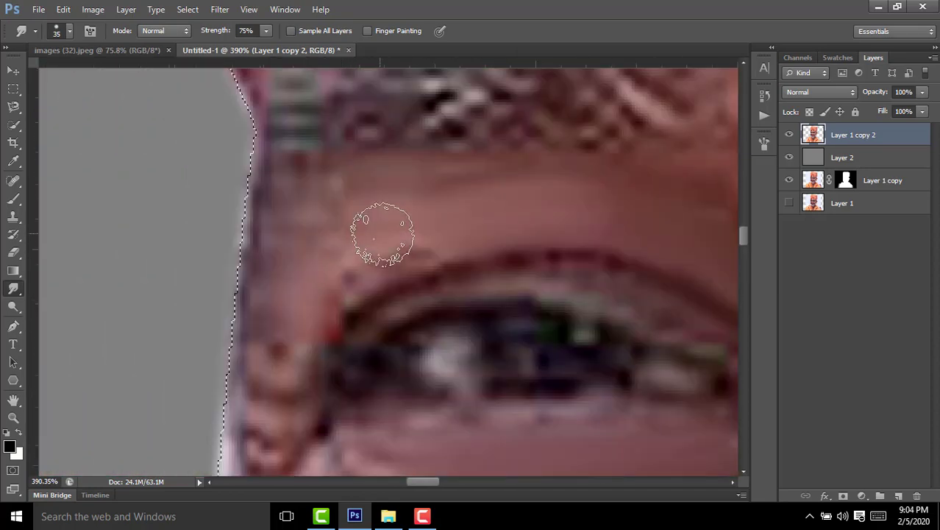
pyautogui.moveTo(231, 282); pyautogui.dragTo(378, 231)
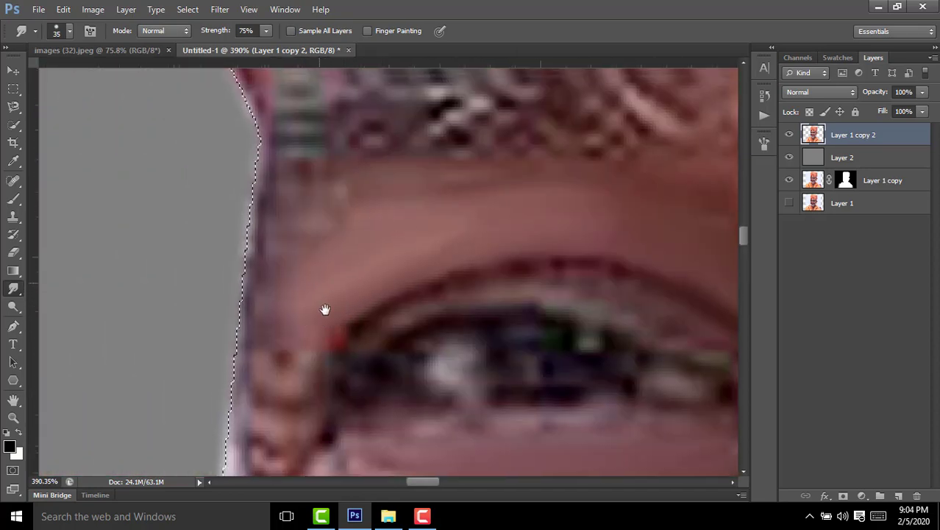
pyautogui.scroll(2, 325, 311)
pyautogui.moveTo(467, 309); pyautogui.dragTo(335, 331)
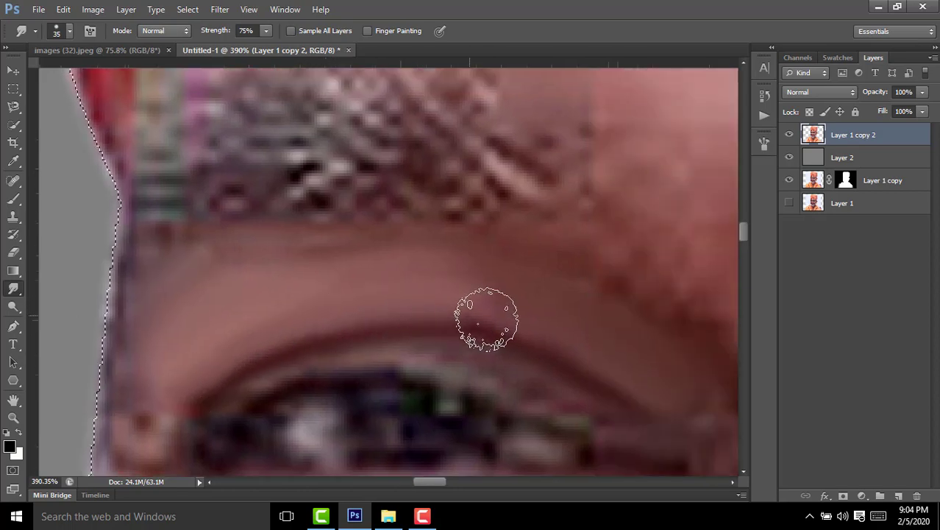
pyautogui.scroll(-2, 515, 287)
pyautogui.scroll(-3, 559, 290)
# Step: Smudge the skin beside the eye and at its corner smooth at 75% strength
pyautogui.scroll(-4, 546, 303)
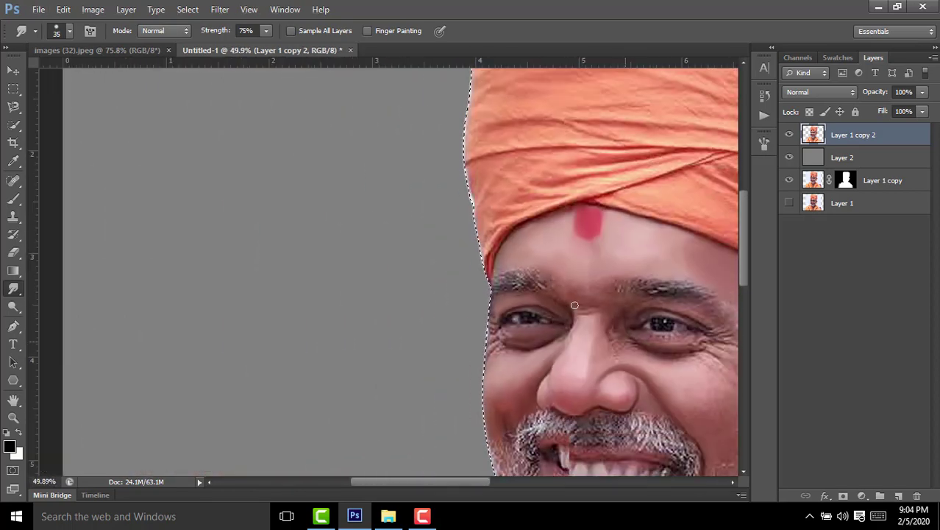
pyautogui.scroll(-2, 466, 330)
pyautogui.scroll(3, 465, 336)
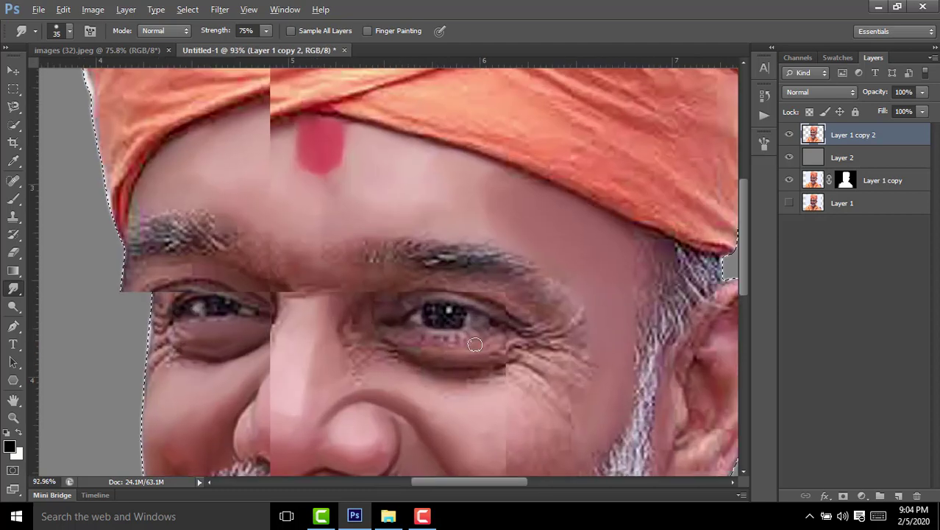
pyautogui.scroll(3, 304, 289)
pyautogui.scroll(1, 321, 299)
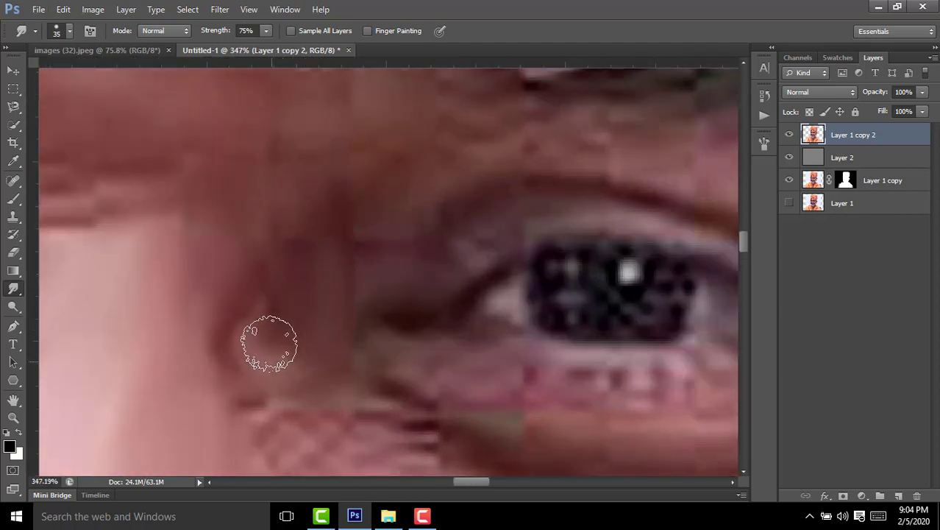
pyautogui.moveTo(391, 150); pyautogui.dragTo(406, 253)
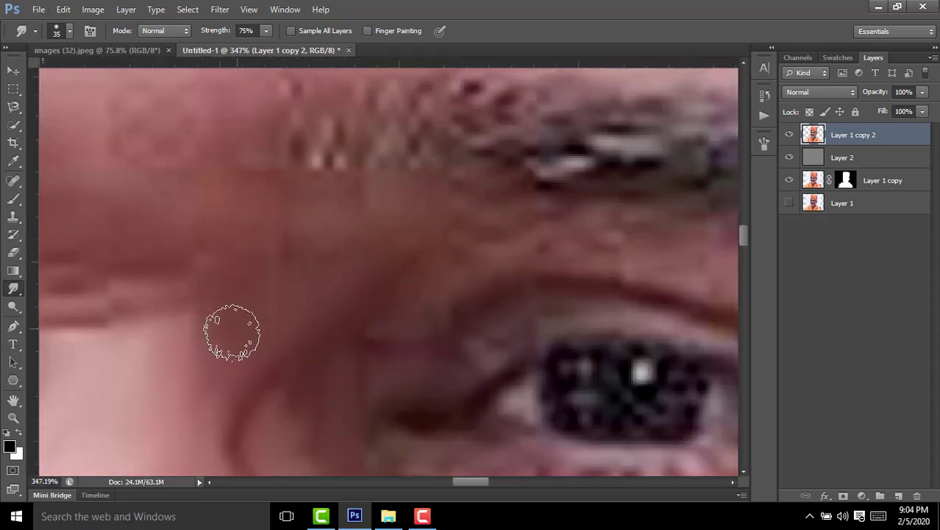
pyautogui.moveTo(232, 332); pyautogui.dragTo(372, 391)
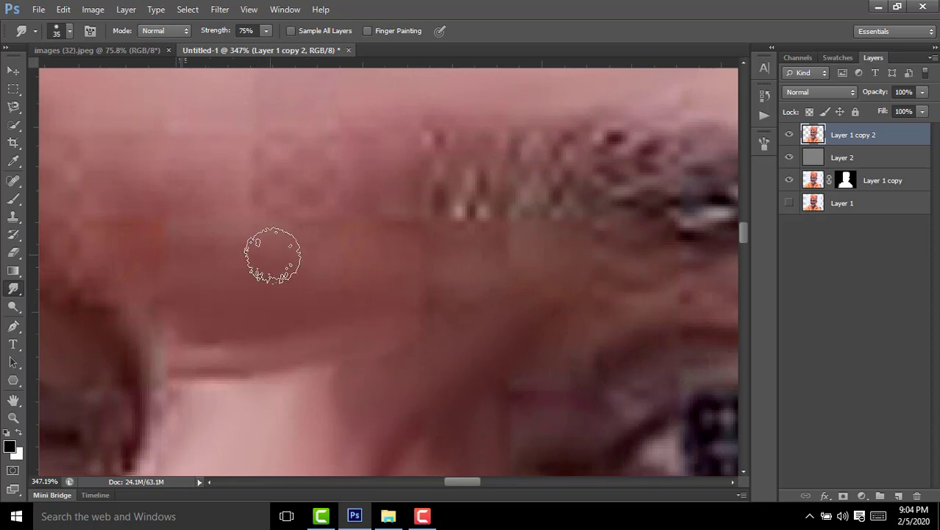
pyautogui.moveTo(272, 256); pyautogui.dragTo(418, 269)
pyautogui.scroll(-3, 455, 312)
pyautogui.scroll(-2, 463, 260)
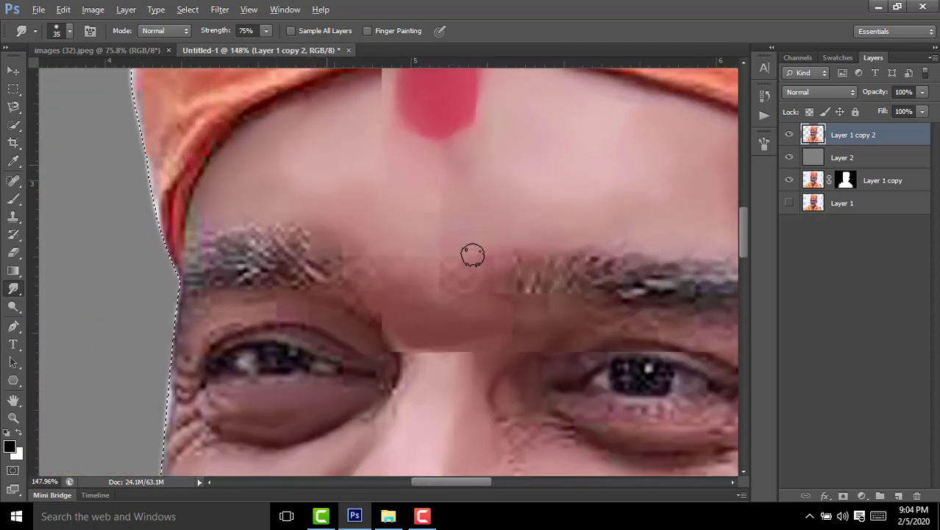
pyautogui.scroll(2, 448, 279)
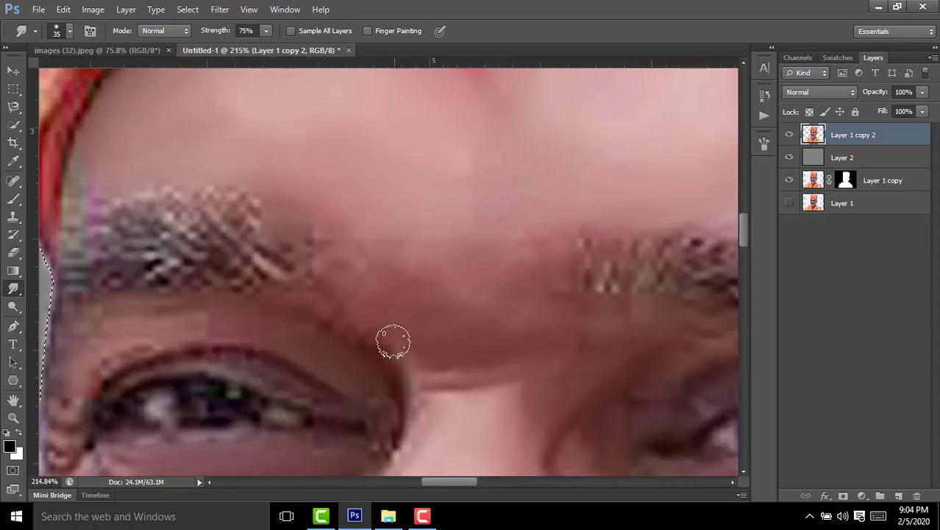
pyautogui.scroll(2, 395, 341)
pyautogui.scroll(3, 451, 329)
pyautogui.scroll(-2, 555, 303)
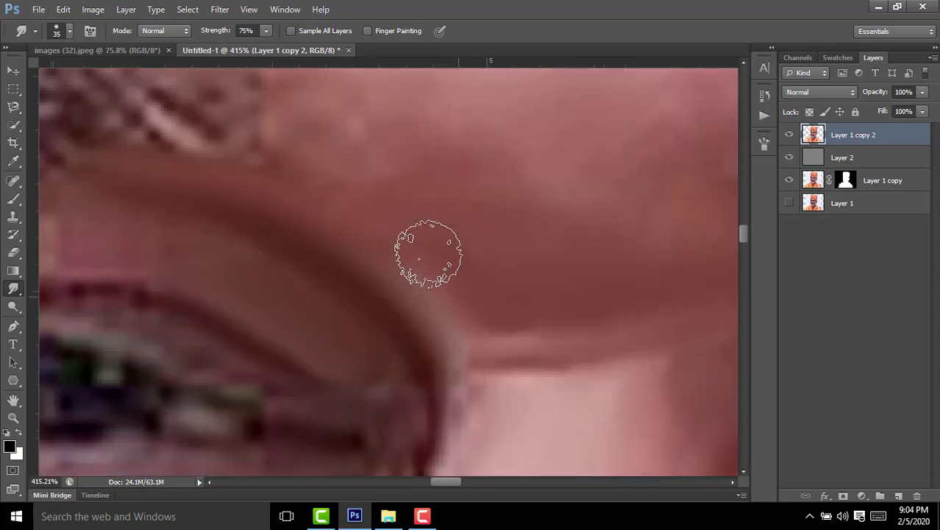
pyautogui.hscroll(-3, 430, 252)
pyautogui.hscroll(-2, 450, 270)
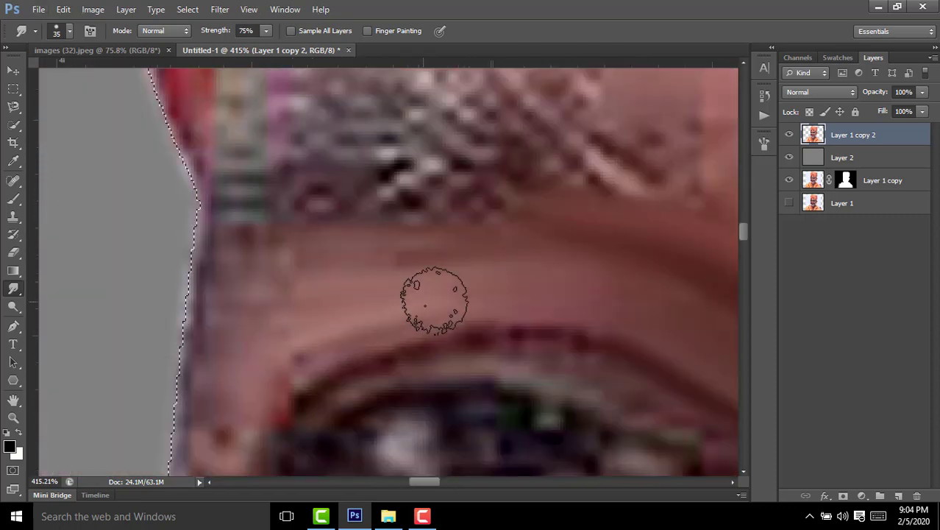
pyautogui.hscroll(-2, 435, 294)
pyautogui.scroll(-2, 460, 243)
pyautogui.moveTo(358, 350); pyautogui.dragTo(449, 292)
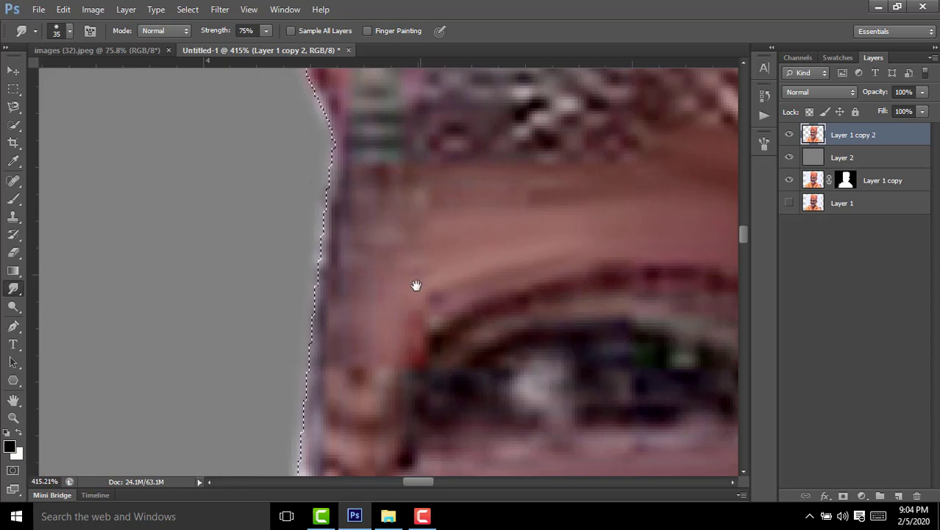
# Step: Soften the wrinkled creases beside the eye with the Smudge tool
pyautogui.scroll(-2, 390, 305)
pyautogui.hscroll(5, 530, 213)
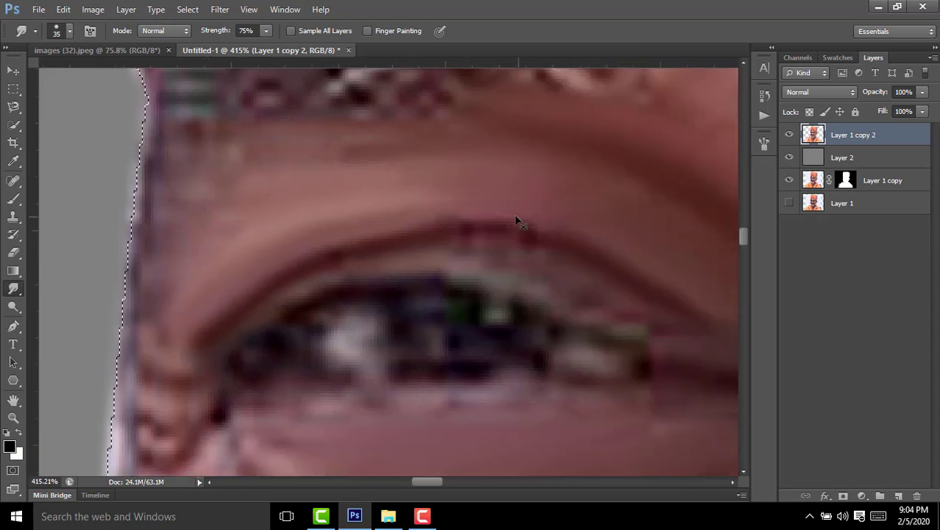
pyautogui.scroll(-3, 495, 220)
pyautogui.hscroll(-3, 471, 191)
pyautogui.scroll(-2, 422, 162)
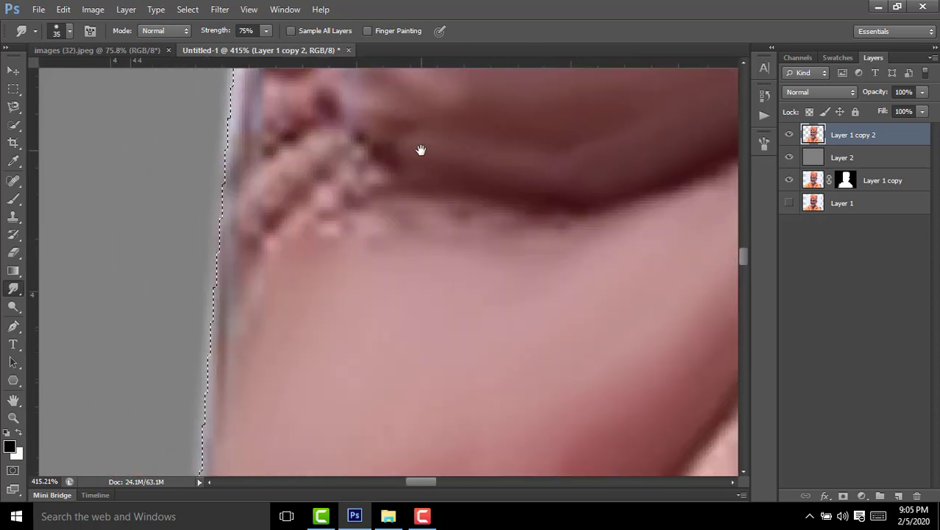
pyautogui.hscroll(4, 471, 191)
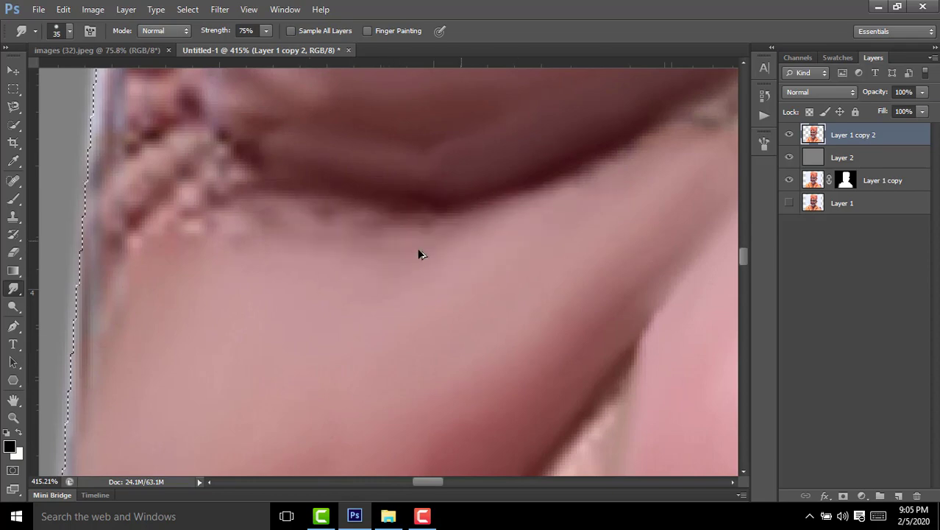
pyautogui.moveTo(290, 232); pyautogui.dragTo(113, 203)
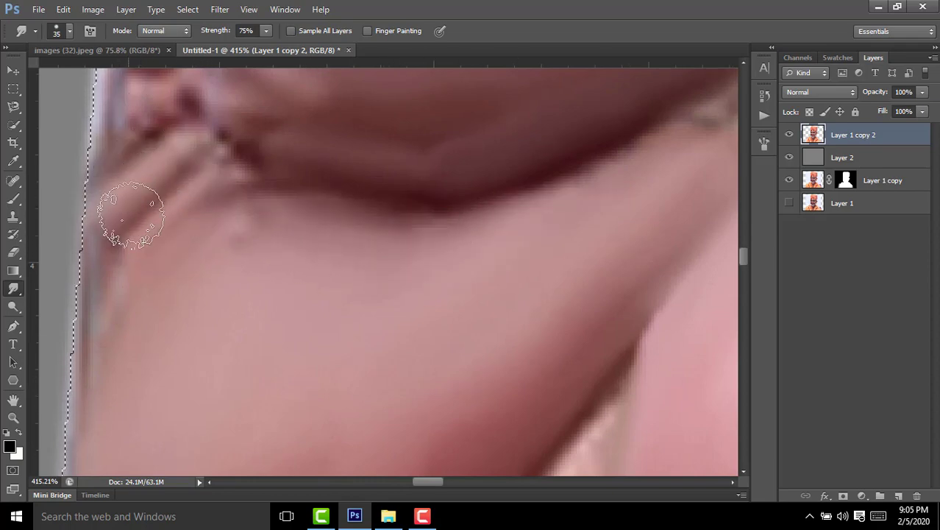
# Step: Smudge the skin between the eyebrow and upper eyelid smooth
pyautogui.scroll(-2, 221, 221)
pyautogui.scroll(-1, 288, 220)
pyautogui.scroll(-1, 315, 244)
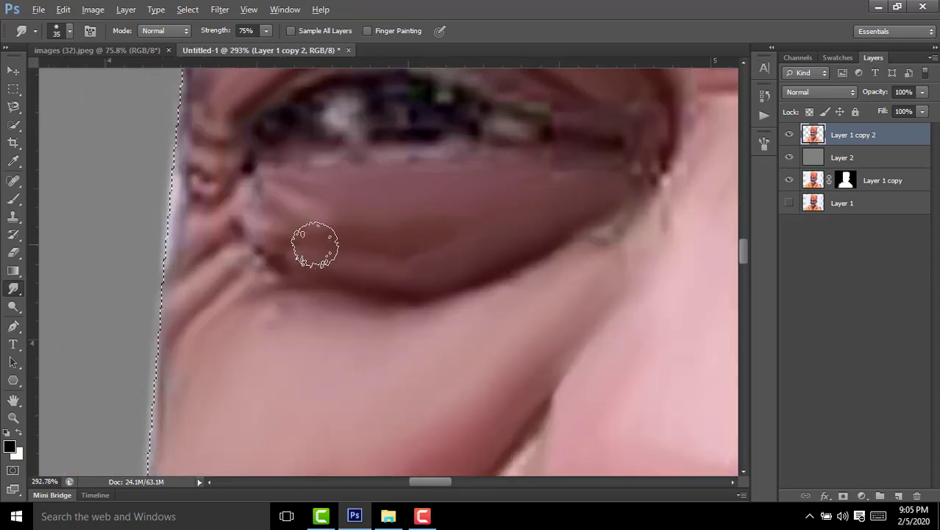
pyautogui.scroll(2, 277, 285)
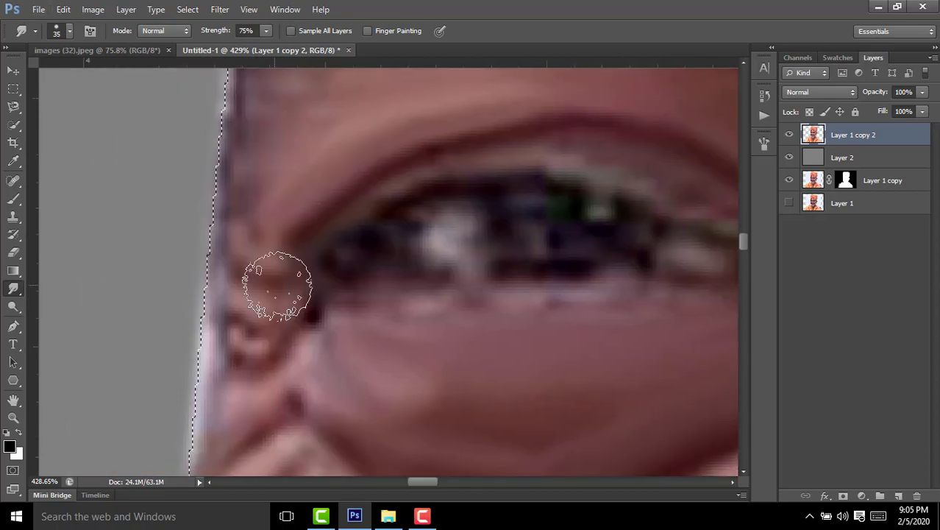
pyautogui.scroll(-1, 276, 285)
pyautogui.scroll(-3, 331, 280)
pyautogui.scroll(-8, 457, 252)
pyautogui.scroll(-2, 496, 272)
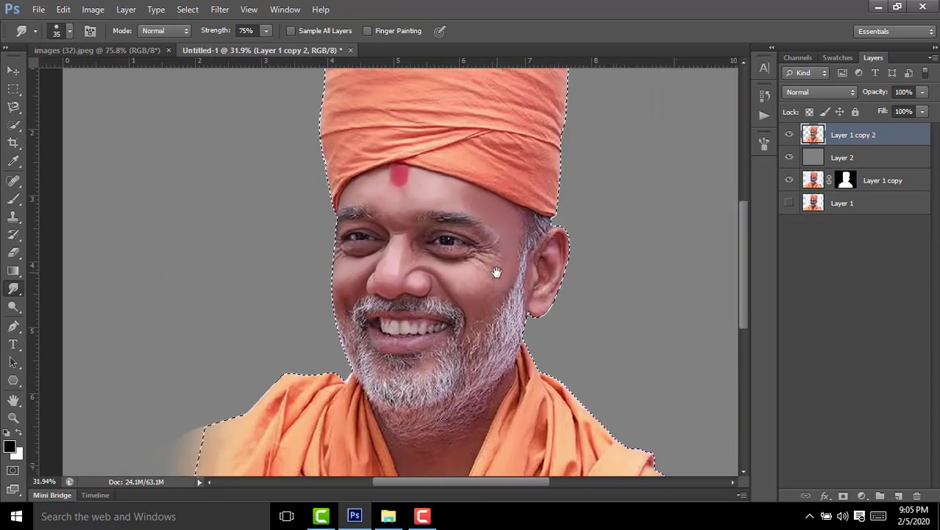
pyautogui.scroll(5, 496, 272)
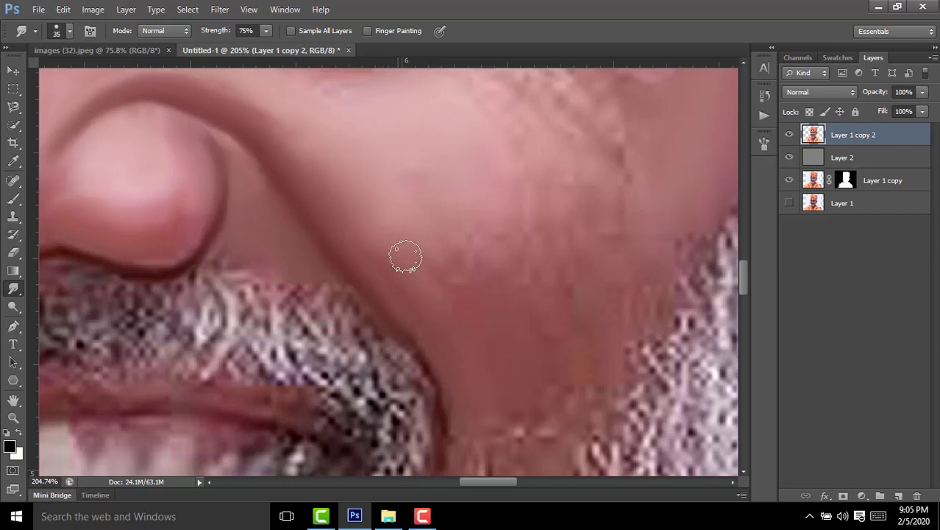
pyautogui.scroll(5, 412, 279)
pyautogui.hscroll(-3, 353, 302)
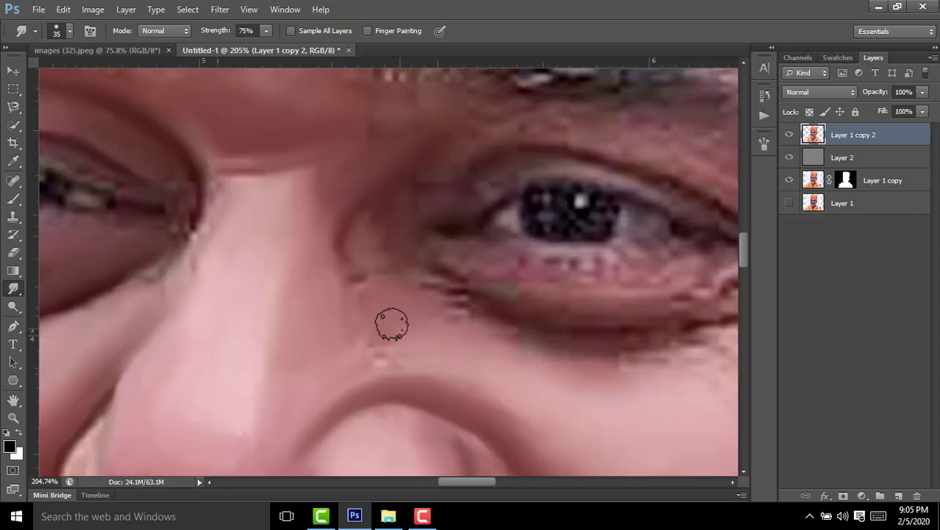
pyautogui.hscroll(1, 367, 315)
pyautogui.scroll(2, 369, 316)
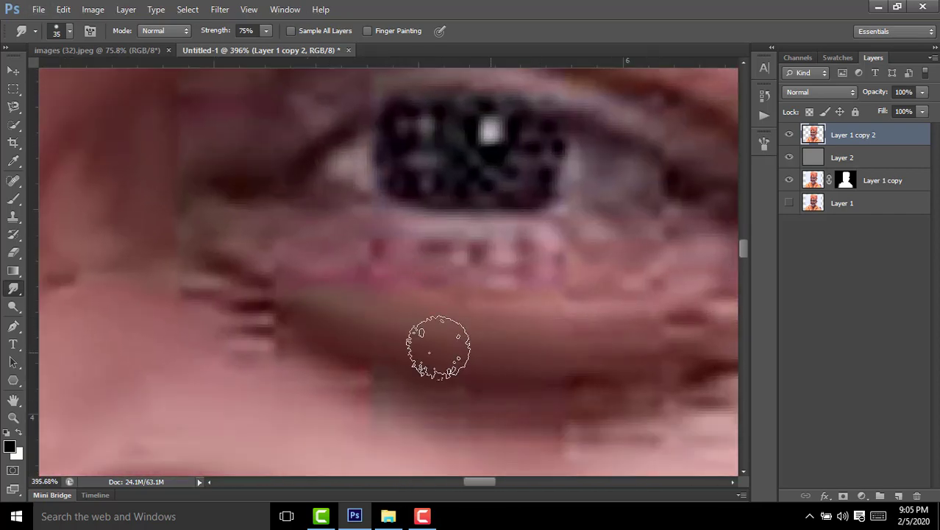
pyautogui.scroll(-1, 331, 335)
pyautogui.hscroll(2, 309, 335)
pyautogui.scroll(1, 221, 332)
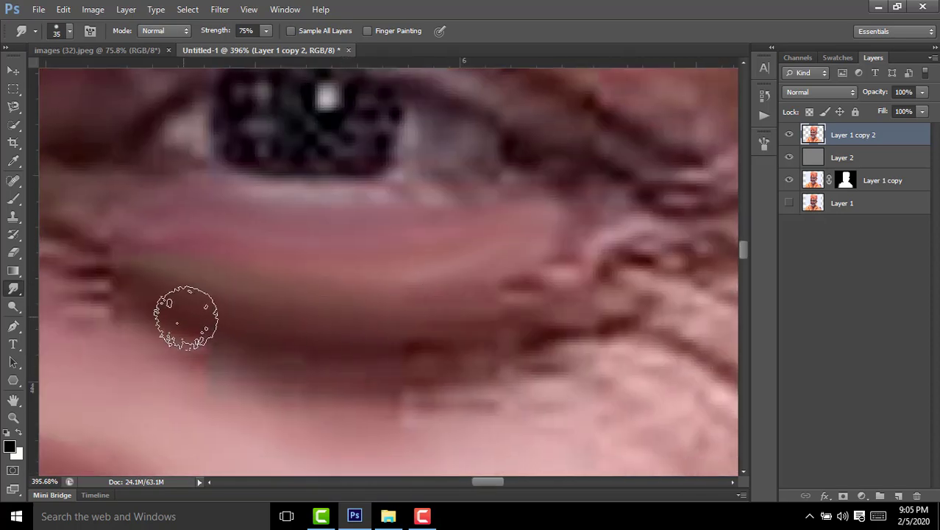
pyautogui.scroll(-1, 186, 318)
pyautogui.hscroll(-2, 331, 294)
pyautogui.hscroll(2, 442, 331)
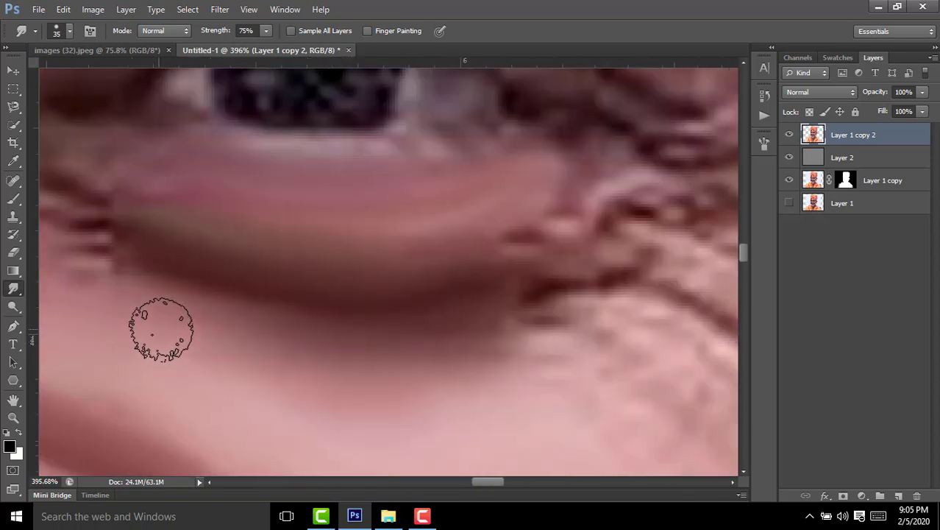
pyautogui.scroll(-1, 567, 319)
pyautogui.scroll(-2, 367, 325)
pyautogui.scroll(1, 429, 308)
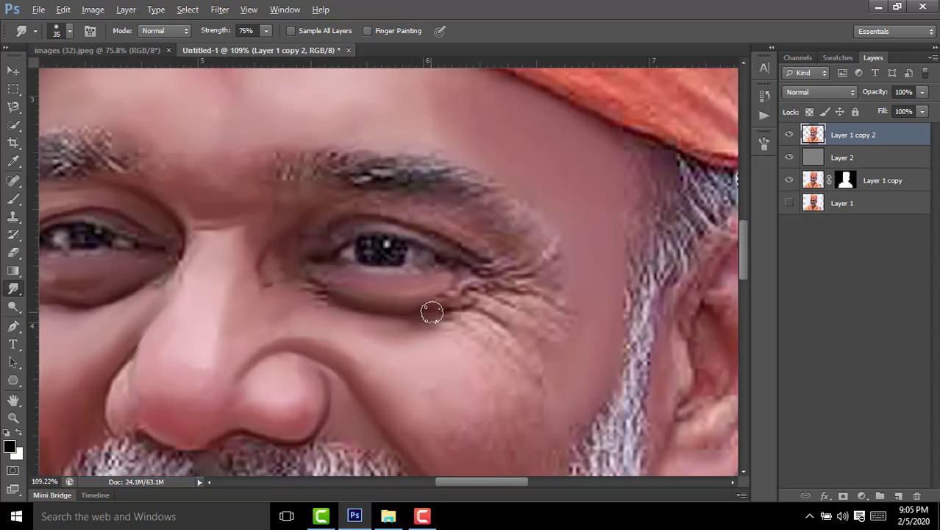
pyautogui.scroll(2, 276, 255)
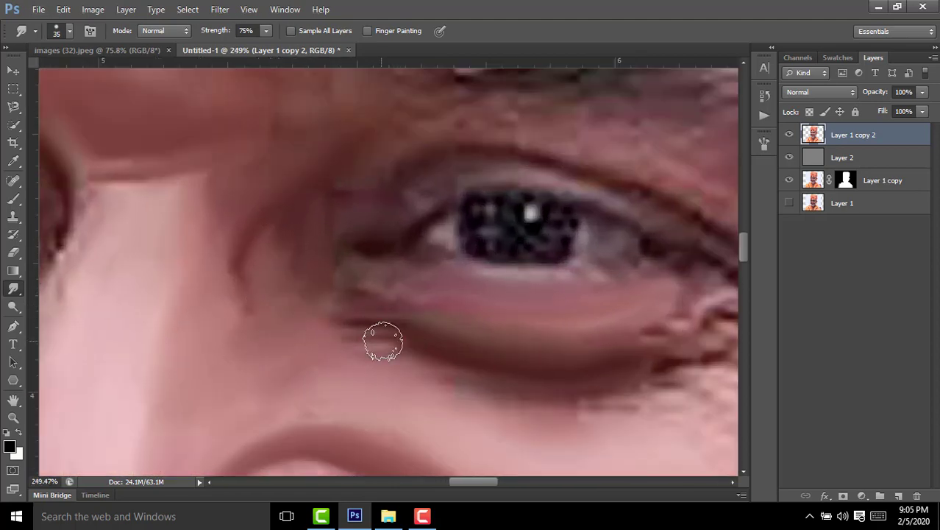
pyautogui.scroll(2, 382, 340)
pyautogui.hscroll(3, 382, 340)
pyautogui.scroll(2, 368, 344)
pyautogui.hscroll(3, 368, 345)
pyautogui.scroll(2, 381, 315)
pyautogui.hscroll(-3, 381, 315)
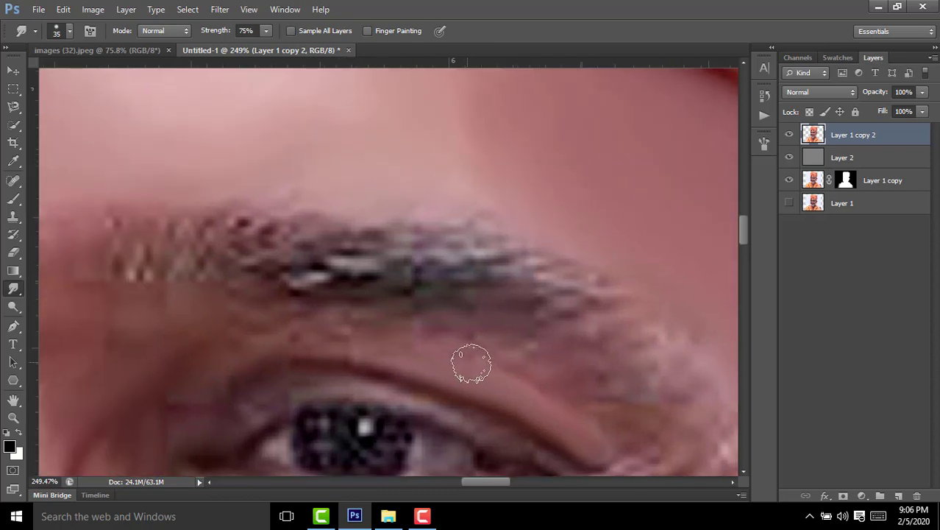
pyautogui.scroll(1, 362, 341)
pyautogui.hscroll(-3, 362, 340)
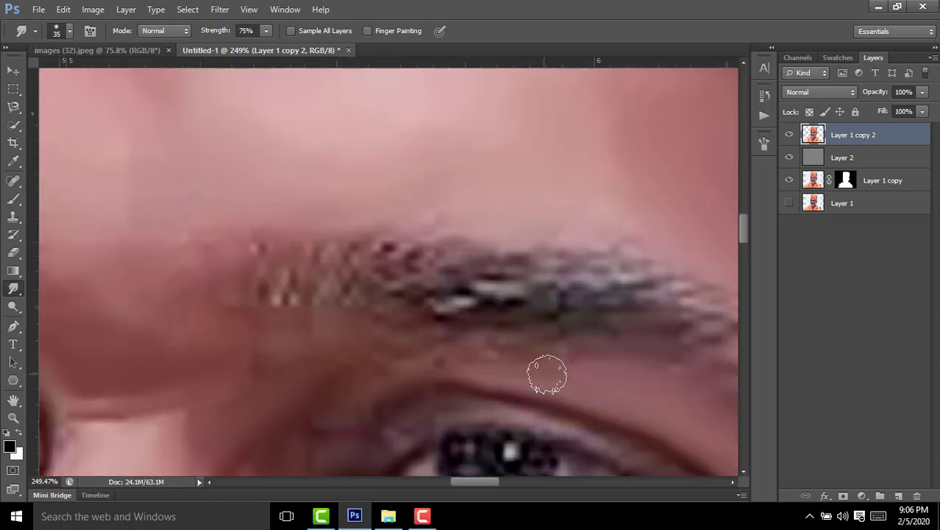
pyautogui.moveTo(408, 388); pyautogui.dragTo(398, 397)
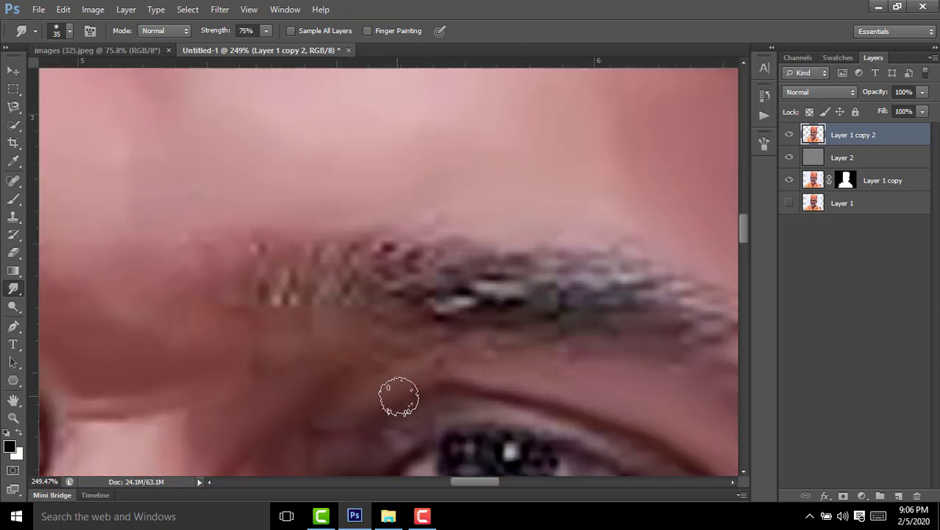
pyautogui.scroll(-1, 426, 379)
pyautogui.hscroll(3, 426, 378)
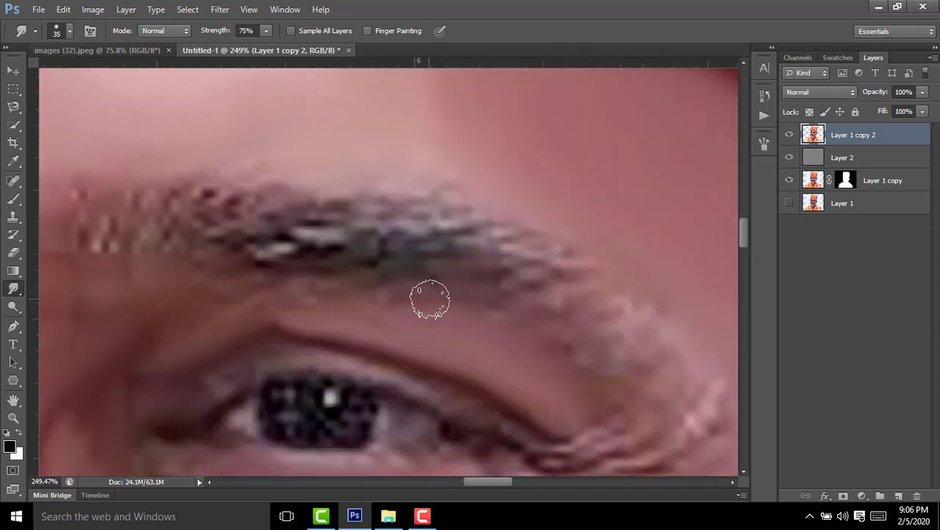
pyautogui.scroll(-3, 315, 295)
pyautogui.scroll(-3, 531, 307)
pyautogui.scroll(1, 368, 294)
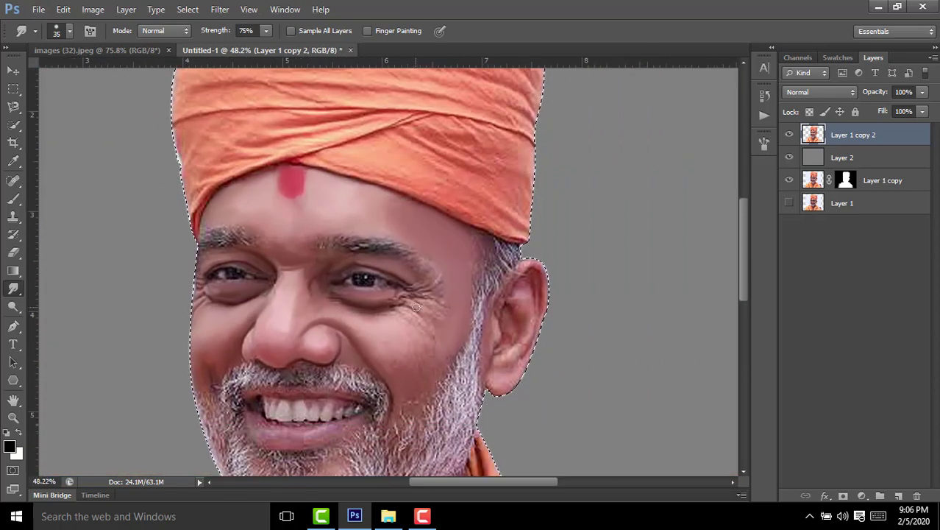
pyautogui.scroll(3, 310, 288)
pyautogui.scroll(2, 310, 288)
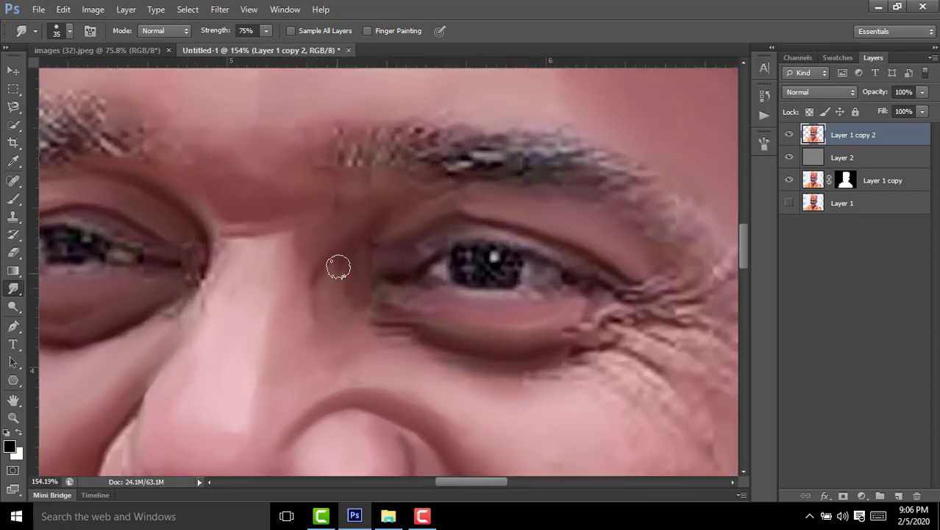
pyautogui.scroll(-1, 338, 267)
pyautogui.hscroll(2, 386, 298)
pyautogui.hscroll(2, 443, 273)
# Step: Smooth the earlobe's jagged edge and red rim on Layer 1 copy 2
pyautogui.scroll(3, 636, 265)
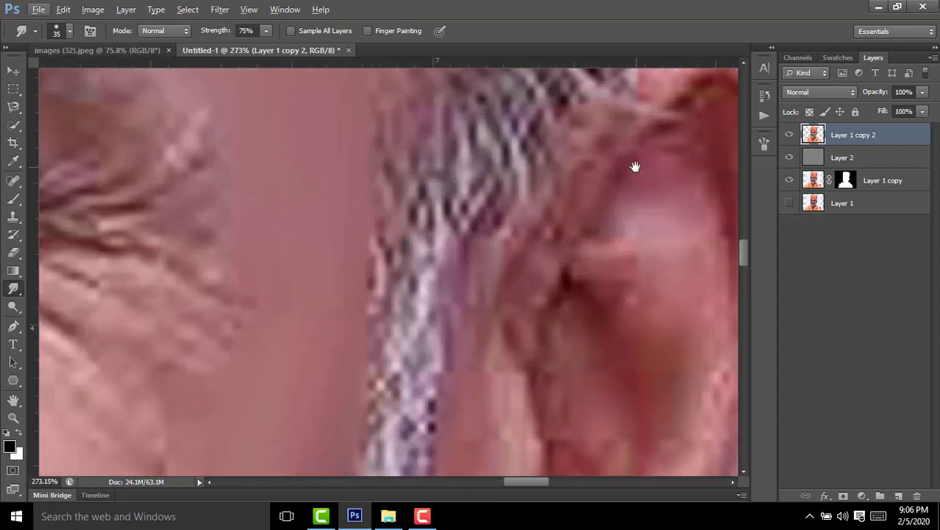
pyautogui.moveTo(636, 166)
pyautogui.mouseDown()
pyautogui.moveTo(313, 181)
pyautogui.moveTo(225, 345)
pyautogui.mouseUp()
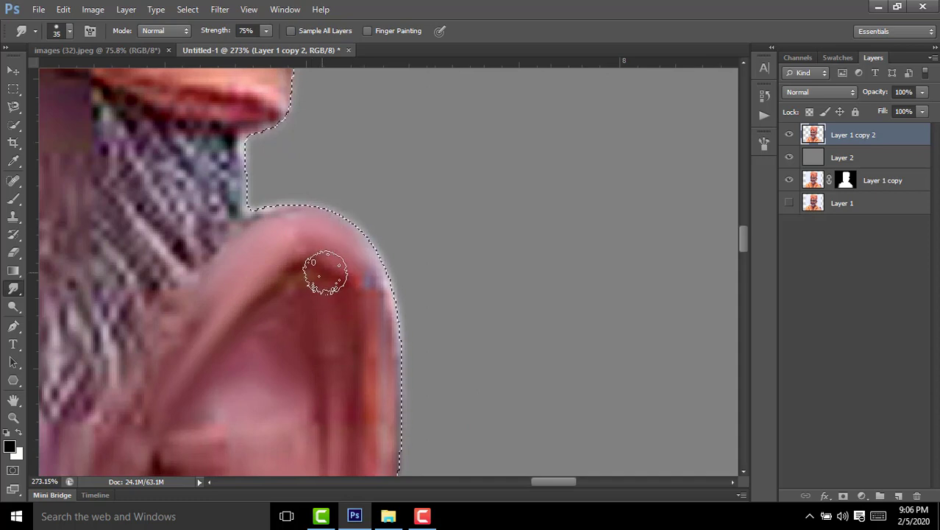
pyautogui.moveTo(325, 273); pyautogui.dragTo(309, 229)
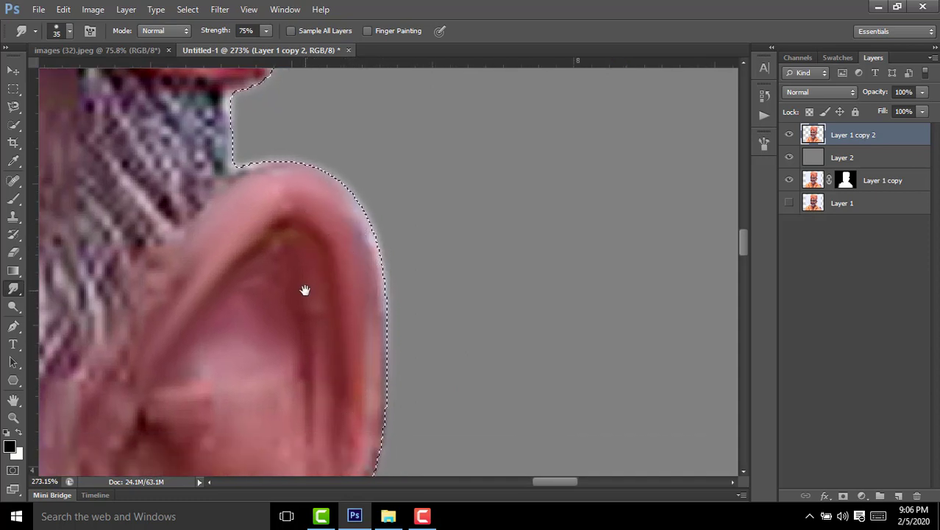
pyautogui.moveTo(306, 290); pyautogui.dragTo(316, 215)
pyautogui.moveTo(272, 278); pyautogui.dragTo(290, 256)
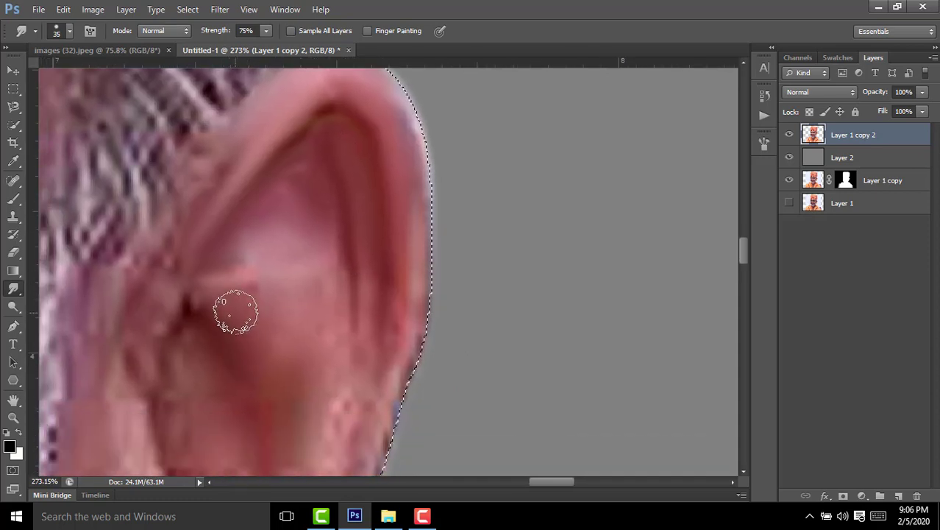
pyautogui.moveTo(322, 301); pyautogui.dragTo(331, 237)
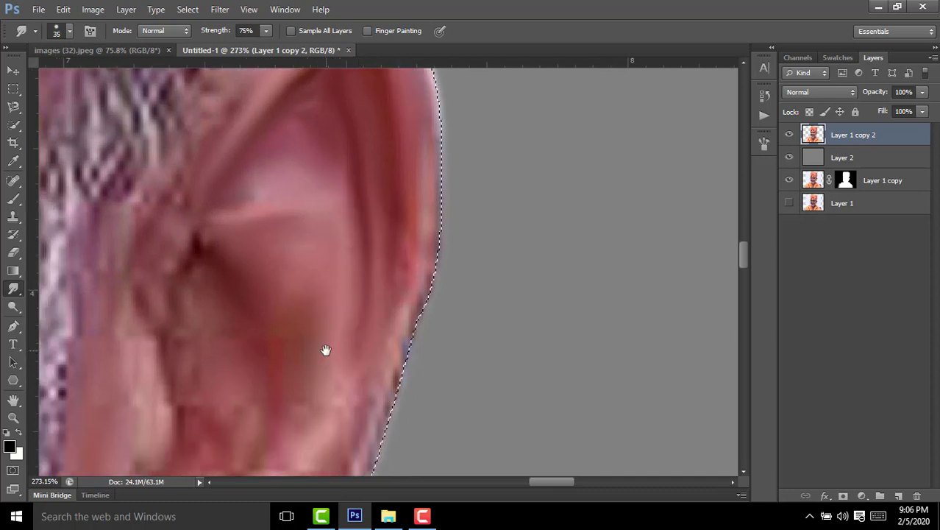
pyautogui.moveTo(325, 350); pyautogui.dragTo(373, 247)
pyautogui.moveTo(342, 364); pyautogui.dragTo(377, 310)
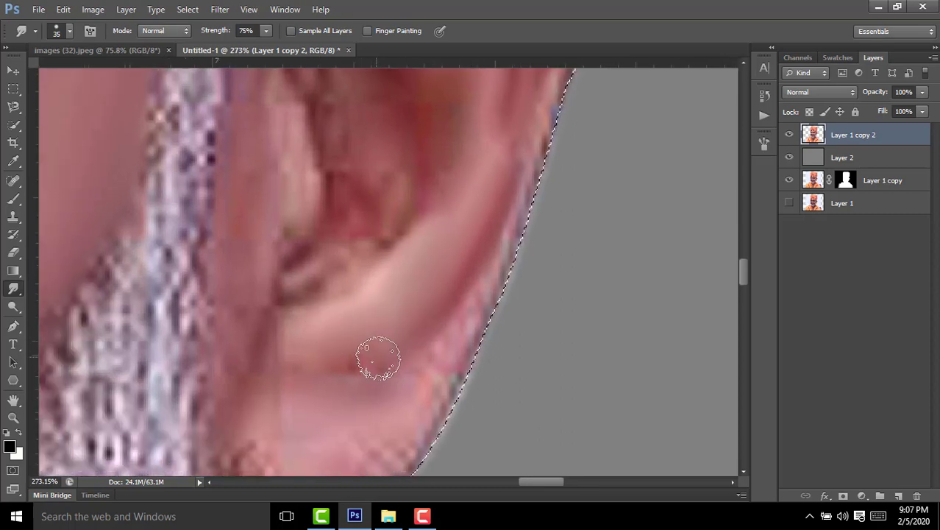
pyautogui.moveTo(373, 357); pyautogui.dragTo(404, 254)
pyautogui.moveTo(401, 343)
pyautogui.mouseDown()
pyautogui.moveTo(278, 400)
pyautogui.moveTo(283, 385)
pyautogui.moveTo(322, 446)
pyautogui.moveTo(366, 429)
pyautogui.mouseUp()
# Step: Push skin tone over the hair edge beside the ear
pyautogui.scroll(3, 468, 315)
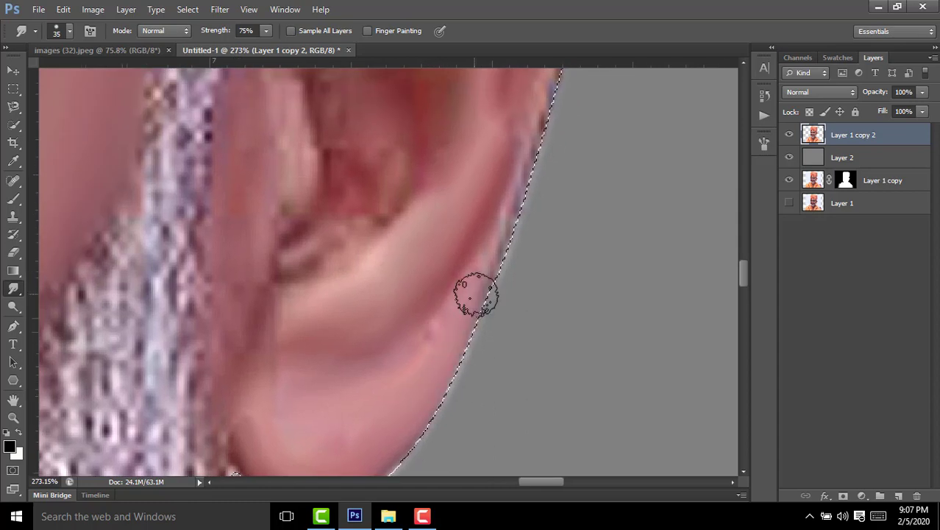
pyautogui.hscroll(2, 460, 318)
pyautogui.scroll(2, 434, 345)
pyautogui.scroll(2, 421, 382)
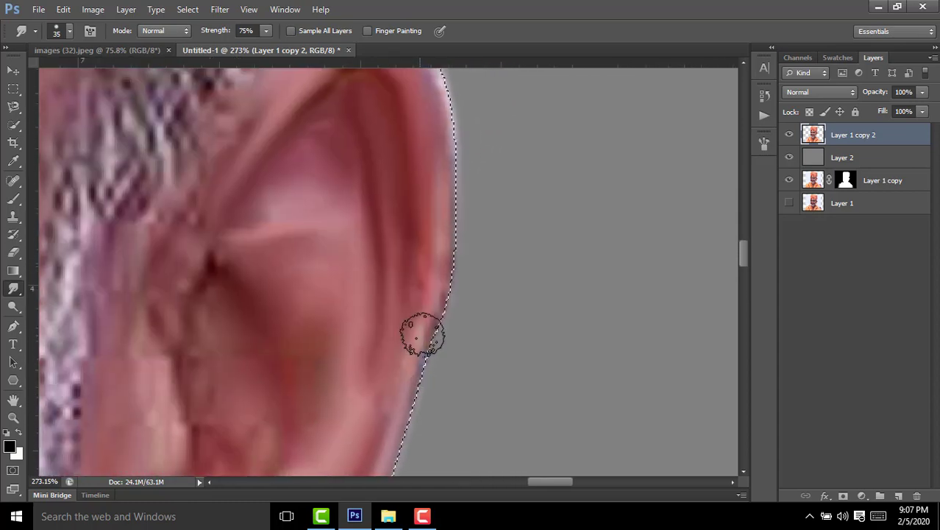
pyautogui.scroll(2, 421, 397)
pyautogui.hscroll(-2, 412, 379)
pyautogui.scroll(-2, 409, 252)
pyautogui.hscroll(-2, 409, 251)
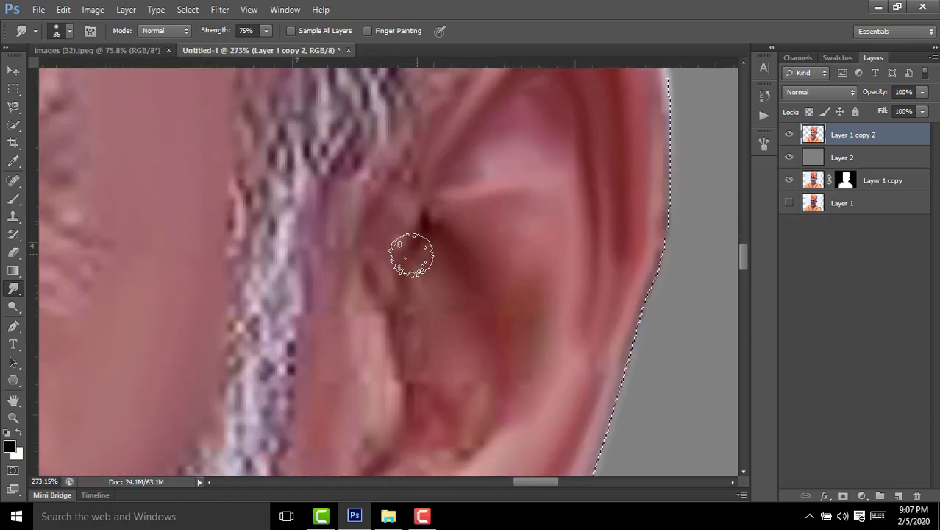
pyautogui.scroll(-2, 452, 283)
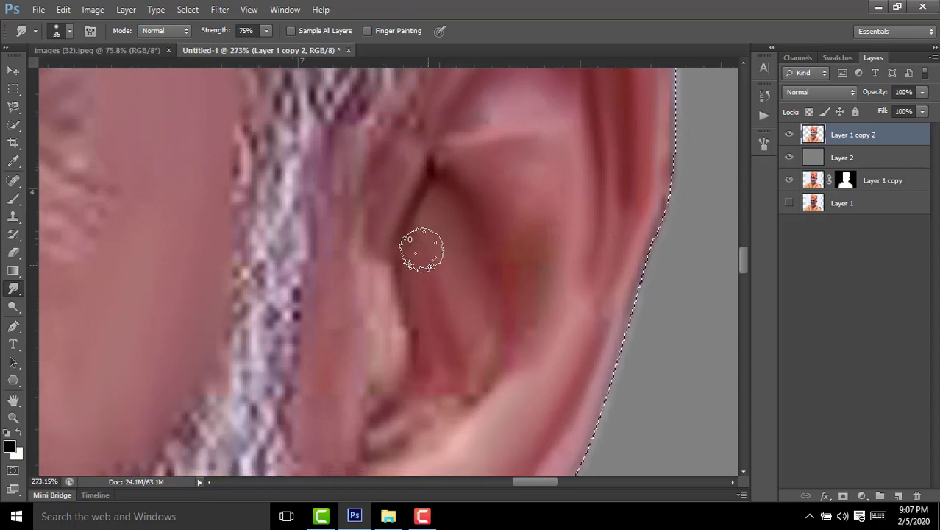
pyautogui.scroll(2, 533, 328)
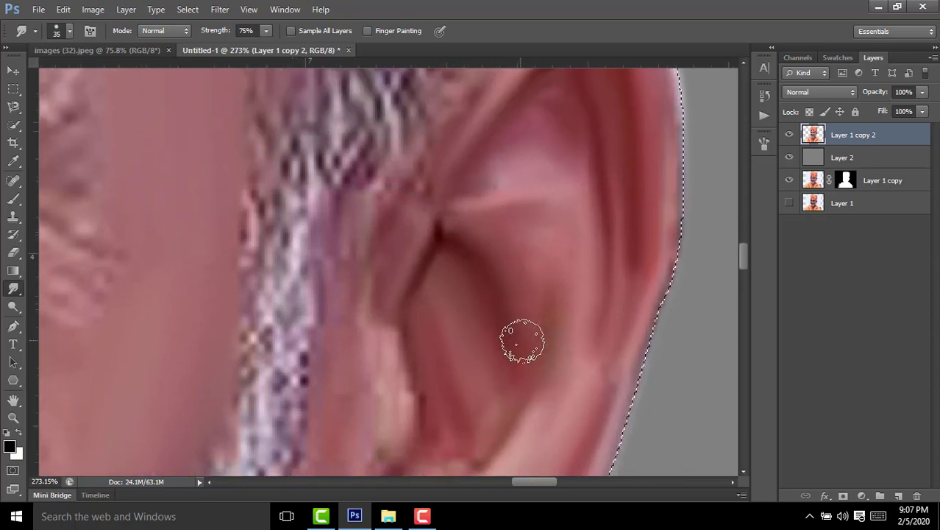
pyautogui.scroll(-3, 427, 268)
pyautogui.hscroll(-2, 427, 268)
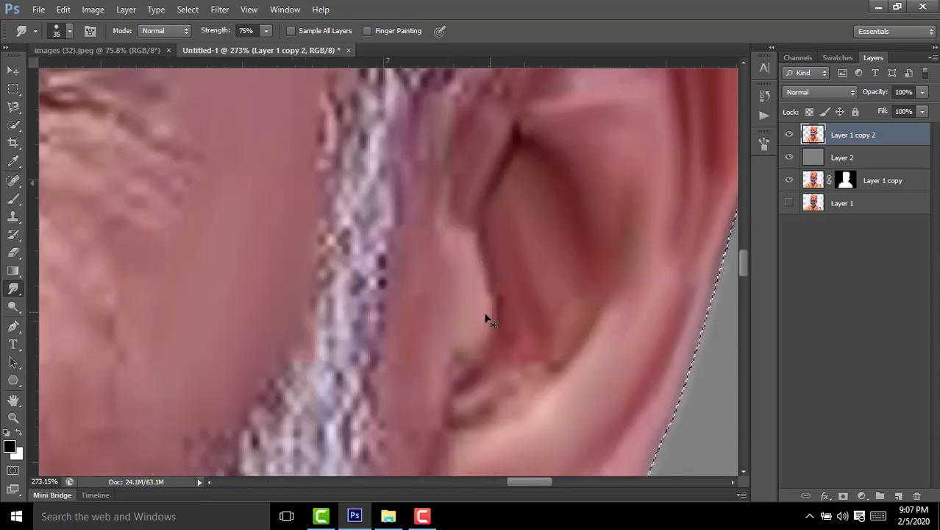
pyautogui.scroll(5, 430, 295)
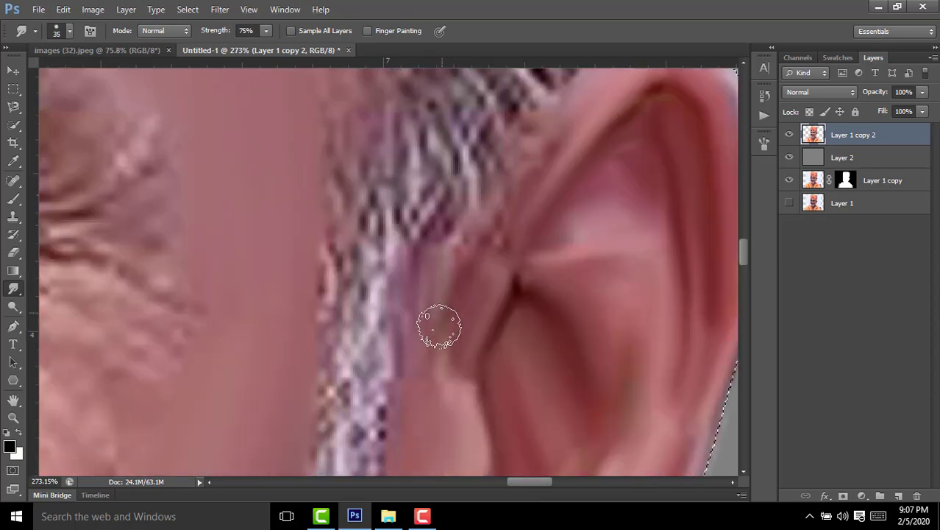
pyautogui.moveTo(439, 326)
pyautogui.mouseDown()
pyautogui.moveTo(489, 210)
pyautogui.moveTo(490, 225)
pyautogui.mouseUp()
# Step: Zoom in on the eye and blend the wrinkle lines below it at 55% strength
pyautogui.scroll(-5, 518, 272)
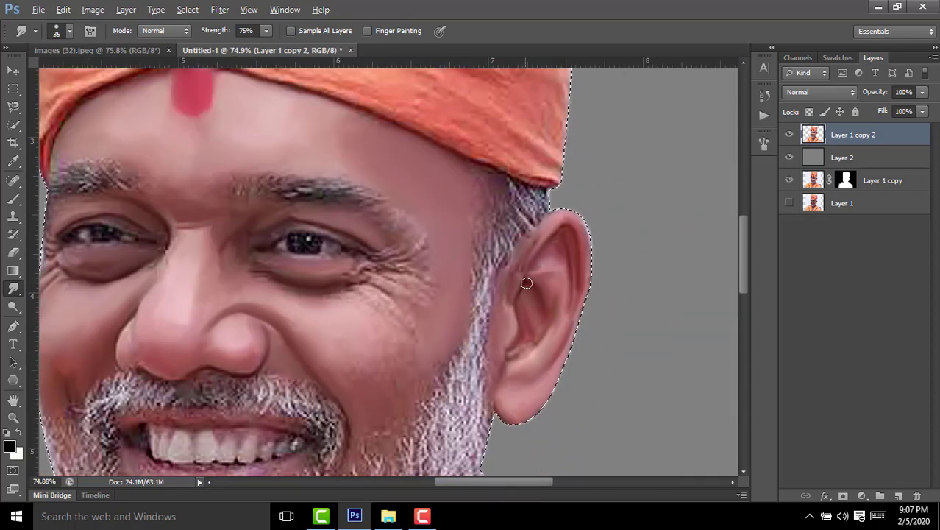
pyautogui.scroll(3, 522, 276)
pyautogui.scroll(2, 518, 271)
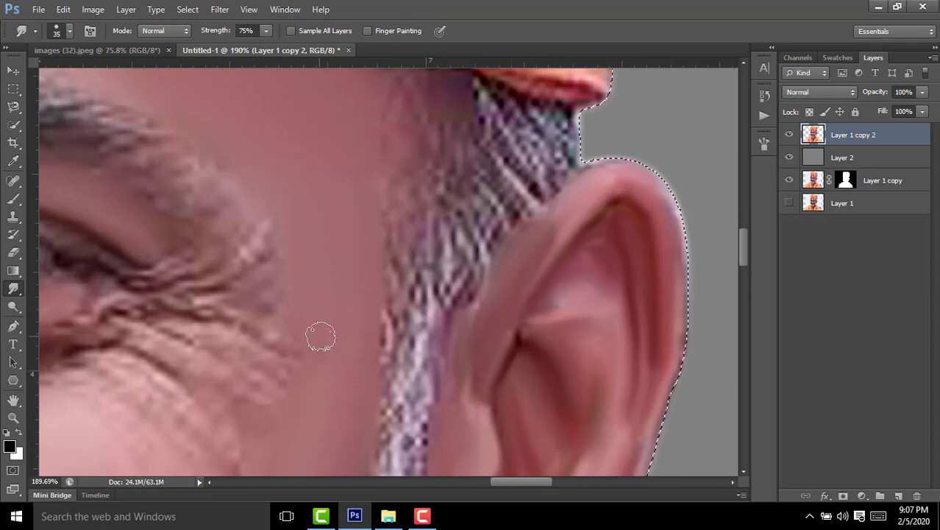
pyautogui.scroll(-2, 424, 200)
pyautogui.scroll(-2, 321, 294)
pyautogui.scroll(-1, 212, 283)
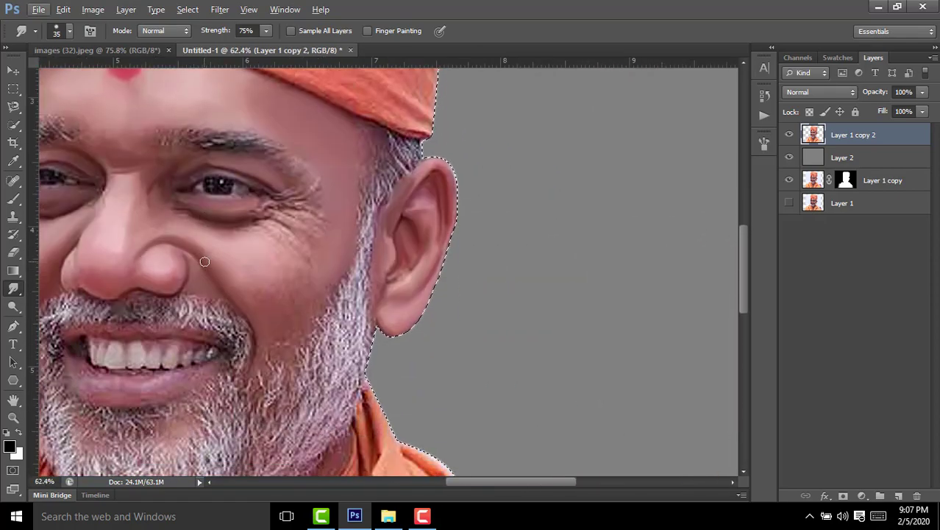
pyautogui.scroll(-1, 205, 261)
pyautogui.scroll(-1, 155, 217)
pyautogui.scroll(-1, 220, 243)
pyautogui.scroll(4, 519, 270)
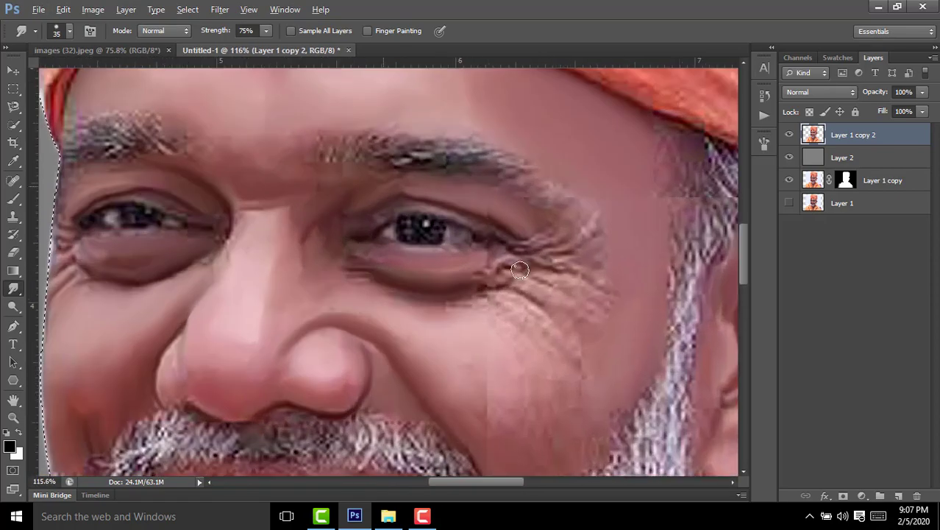
pyautogui.scroll(3, 519, 270)
pyautogui.moveTo(517, 329)
pyautogui.mouseDown()
pyautogui.moveTo(288, 284)
pyautogui.moveTo(495, 278)
pyautogui.moveTo(323, 322)
pyautogui.moveTo(208, 292)
pyautogui.moveTo(437, 374)
pyautogui.moveTo(478, 314)
pyautogui.moveTo(546, 311)
pyautogui.moveTo(331, 315)
pyautogui.moveTo(276, 293)
pyautogui.mouseUp()
pyautogui.moveTo(419, 300)
pyautogui.mouseDown()
pyautogui.moveTo(336, 309)
pyautogui.moveTo(304, 278)
pyautogui.moveTo(273, 326)
pyautogui.moveTo(298, 279)
pyautogui.moveTo(563, 398)
pyautogui.moveTo(449, 303)
pyautogui.mouseUp()
# Step: Smooth the skin under the eye and below the eye crease
pyautogui.moveTo(482, 425)
pyautogui.mouseDown()
pyautogui.moveTo(470, 284)
pyautogui.moveTo(413, 314)
pyautogui.mouseUp()
pyautogui.moveTo(469, 357)
pyautogui.mouseDown()
pyautogui.moveTo(409, 319)
pyautogui.moveTo(325, 325)
pyautogui.moveTo(441, 349)
pyautogui.moveTo(397, 321)
pyautogui.mouseUp()
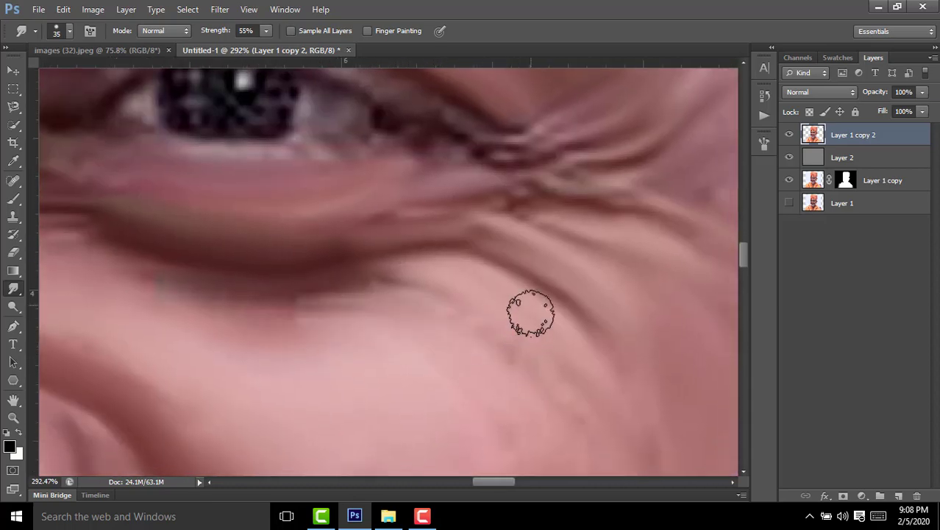
pyautogui.moveTo(531, 313); pyautogui.dragTo(576, 393)
pyautogui.moveTo(526, 409); pyautogui.dragTo(534, 180)
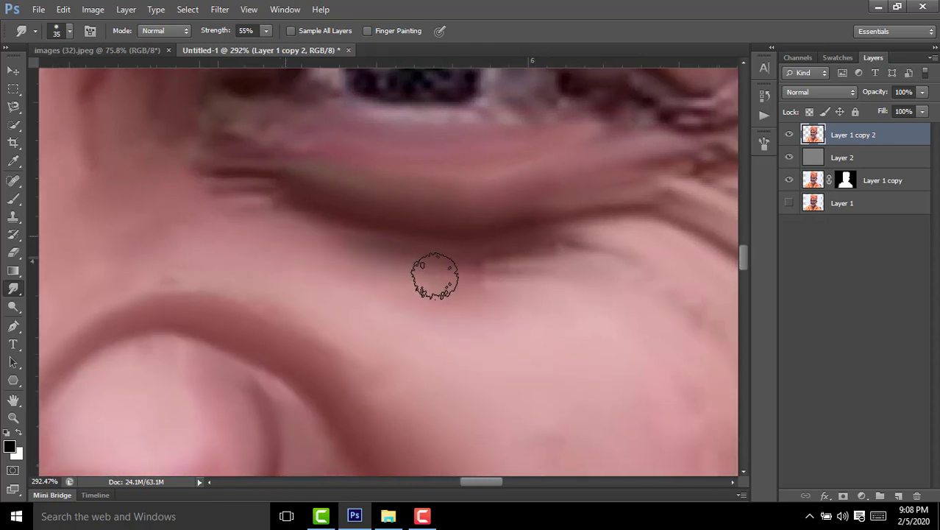
pyautogui.moveTo(434, 276); pyautogui.dragTo(497, 273)
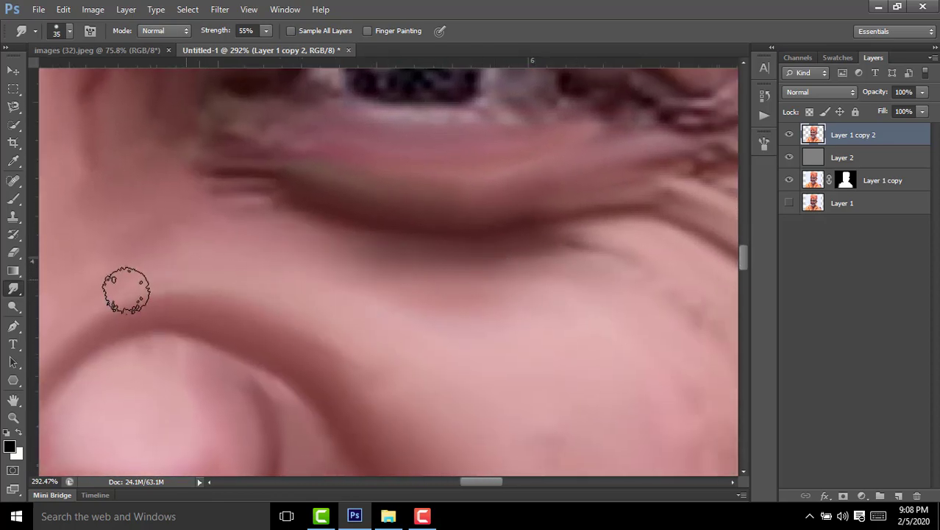
pyautogui.scroll(-2, 309, 208)
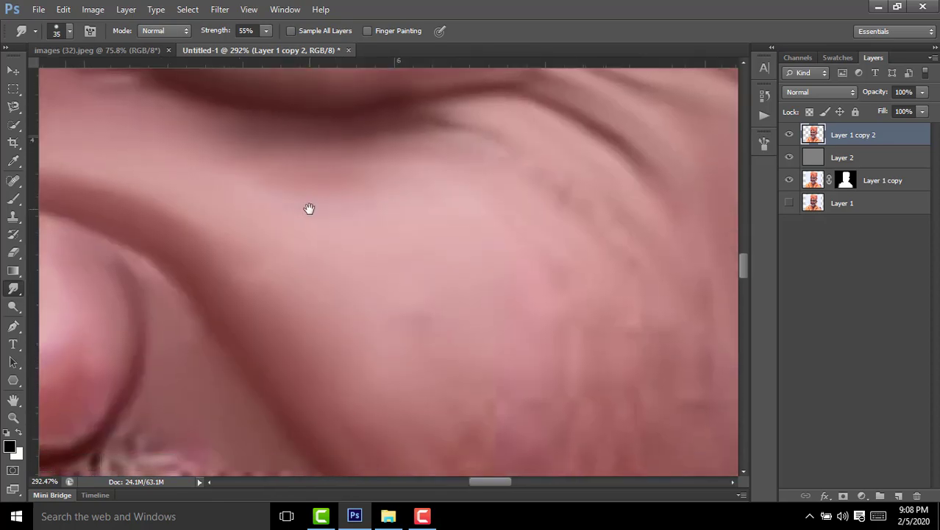
pyautogui.scroll(-3, 346, 264)
pyautogui.scroll(3, 178, 172)
pyautogui.scroll(1, 261, 276)
pyautogui.scroll(-2, 240, 357)
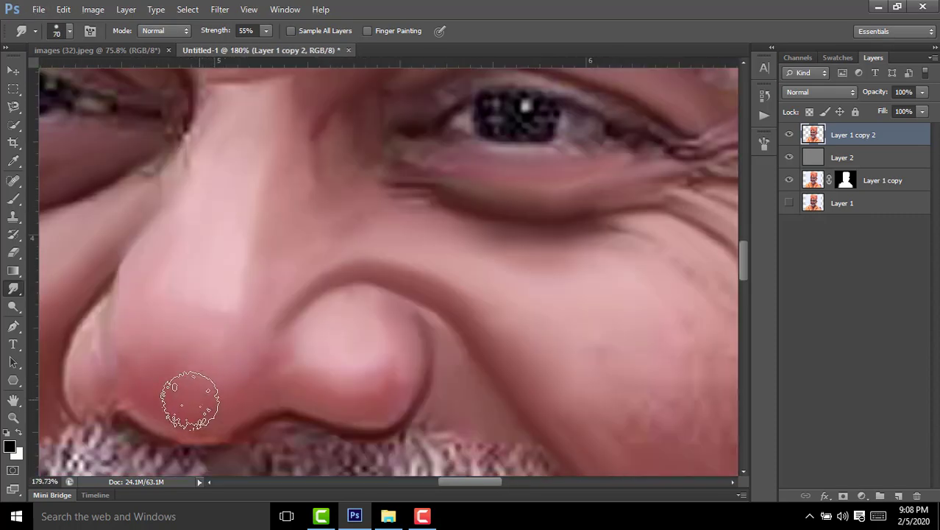
# Step: Enlarge the Smudge brush to 70 and then 100, smudging one stroke near the mouth
pyautogui.press(']')
pyautogui.press(']')
pyautogui.moveTo(618, 325); pyautogui.dragTo(371, 300)
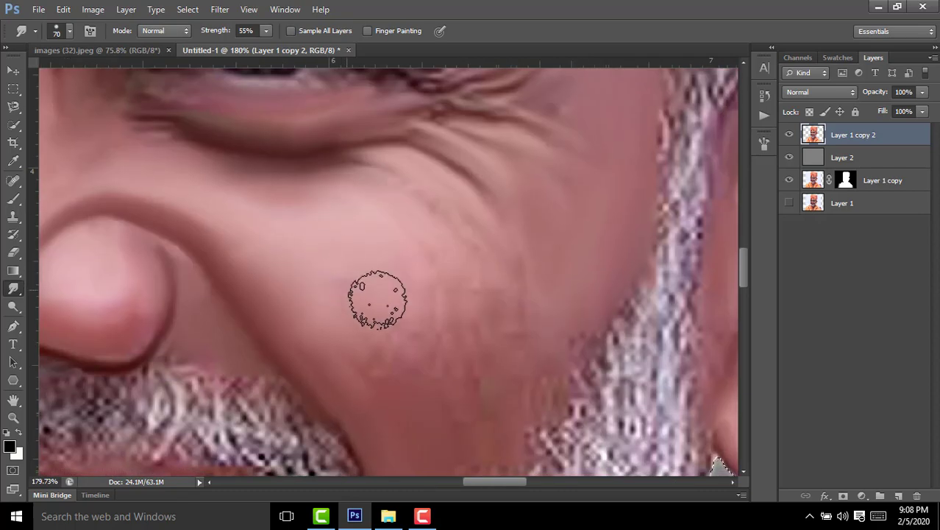
pyautogui.press(']')
pyautogui.press(']')
pyautogui.press(']')
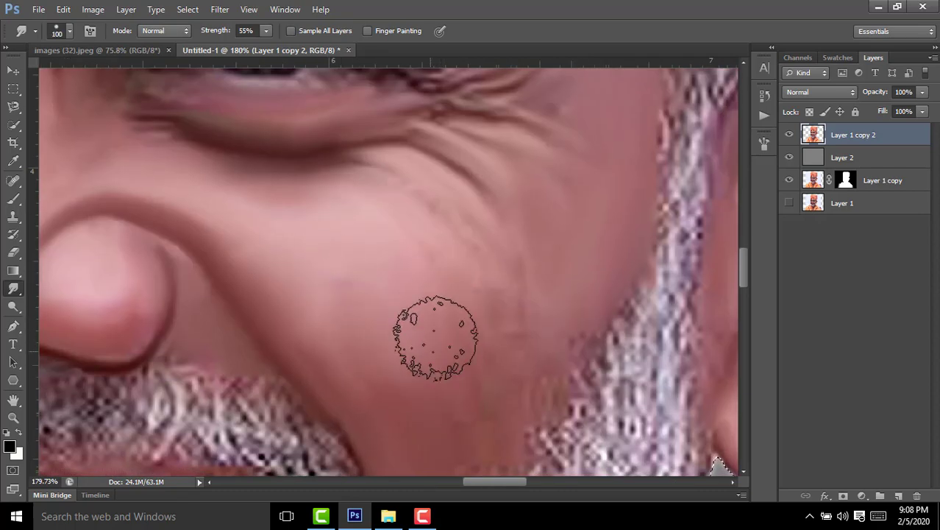
pyautogui.scroll(-3, 489, 273)
pyautogui.scroll(2, 499, 167)
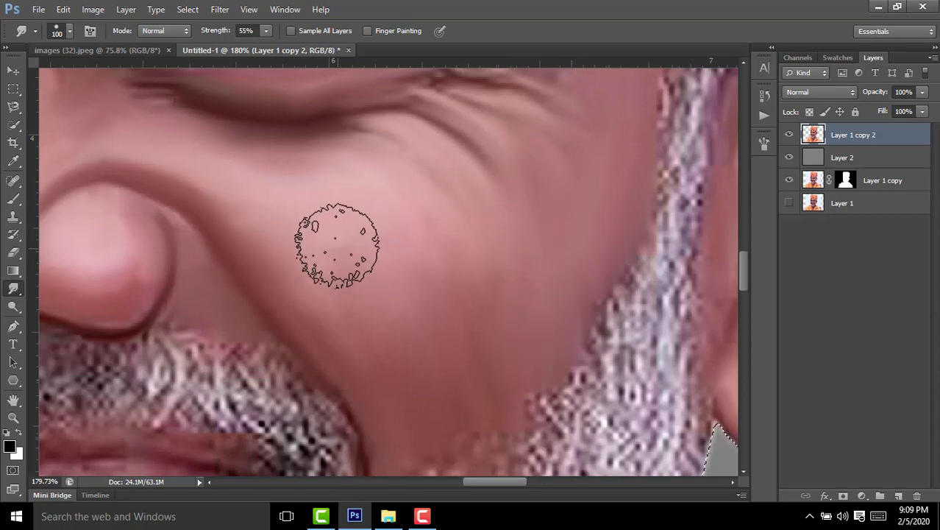
pyautogui.moveTo(330, 242); pyautogui.dragTo(407, 274)
pyautogui.scroll(-3, 367, 262)
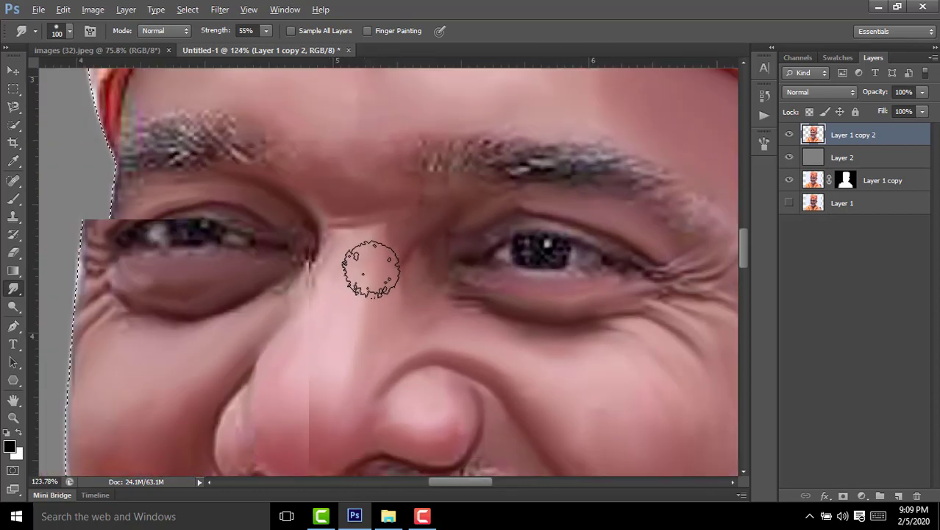
pyautogui.scroll(-5, 392, 267)
pyautogui.scroll(-4, 392, 266)
pyautogui.scroll(6, 279, 226)
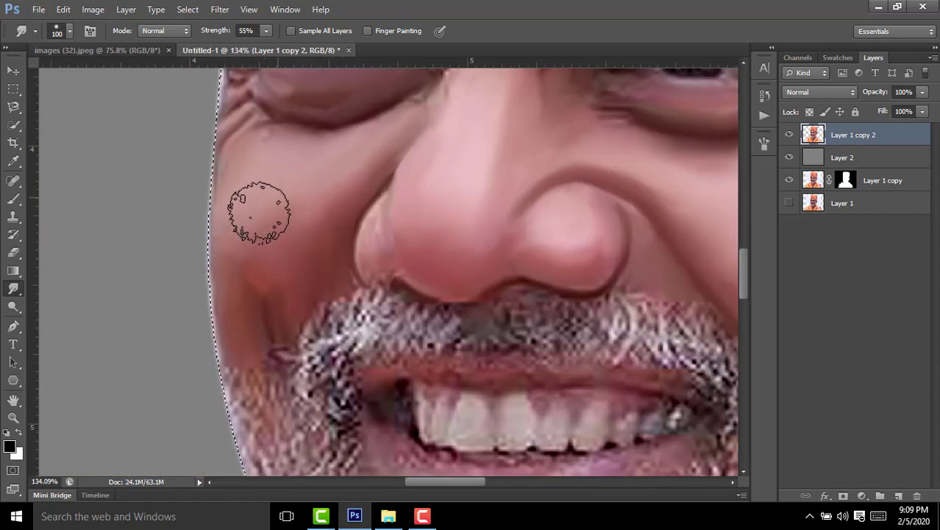
pyautogui.scroll(1, 310, 266)
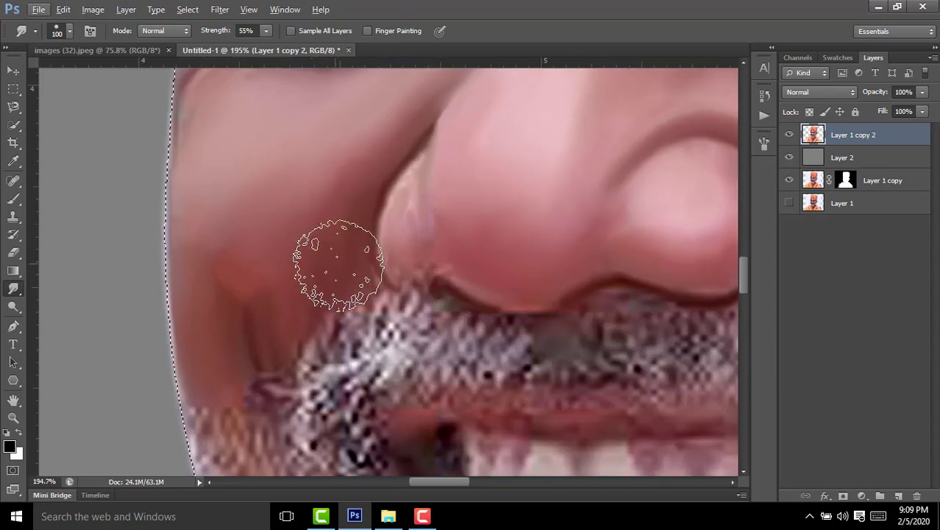
pyautogui.scroll(-3, 357, 266)
pyautogui.scroll(-3, 357, 266)
pyautogui.scroll(-1, 431, 207)
pyautogui.scroll(-3, 431, 207)
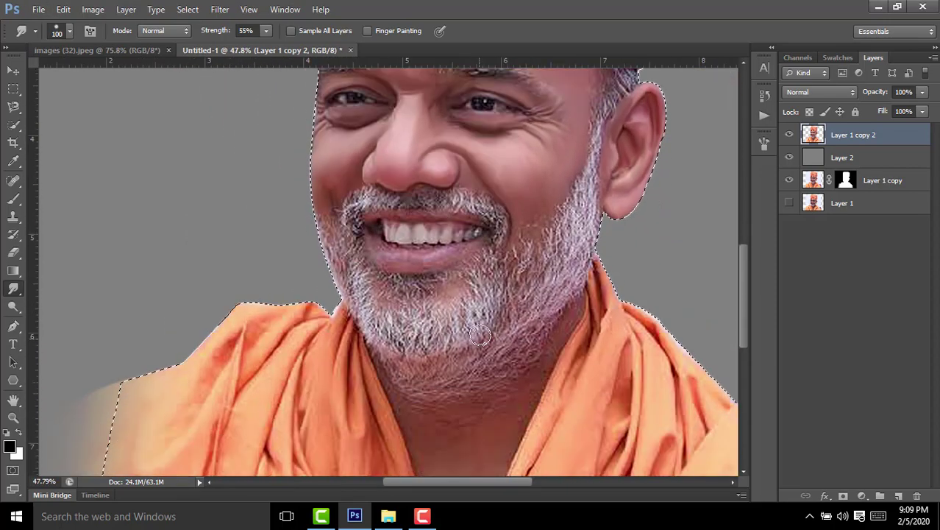
pyautogui.scroll(3, 431, 207)
pyautogui.scroll(8, 346, 304)
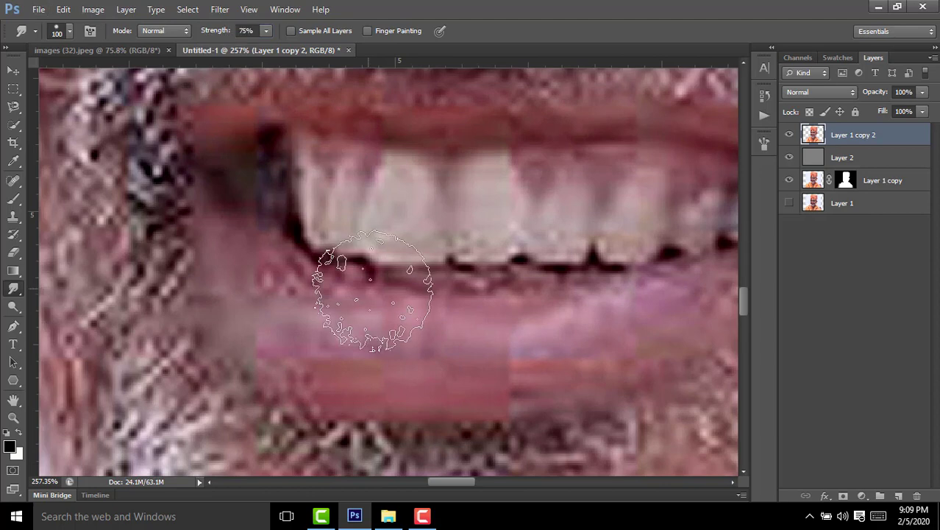
# Step: Shrink the Smudge brush to 35 and smooth the lower lip and tooth edge
pyautogui.press('[')
pyautogui.press('[')
pyautogui.press('[')
pyautogui.hscroll(3, 288, 248)
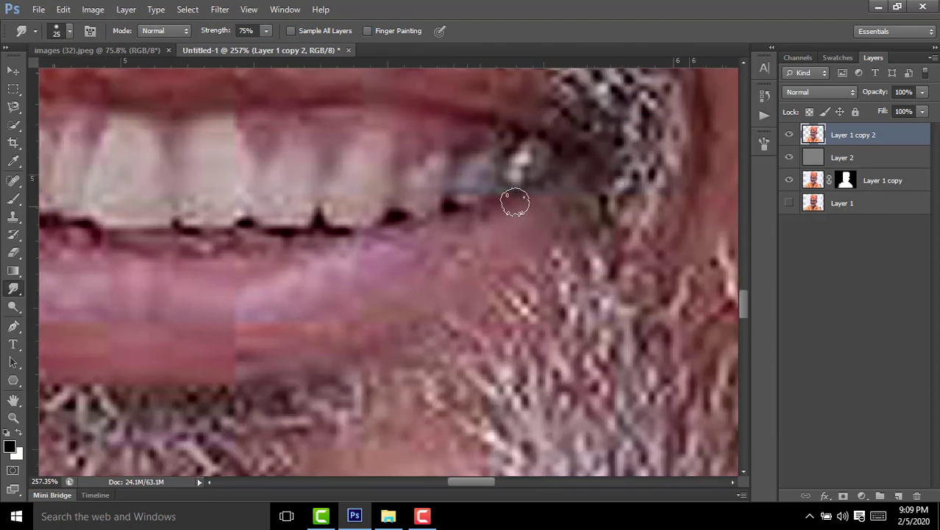
pyautogui.hscroll(3, 441, 221)
pyautogui.moveTo(523, 199); pyautogui.dragTo(440, 276)
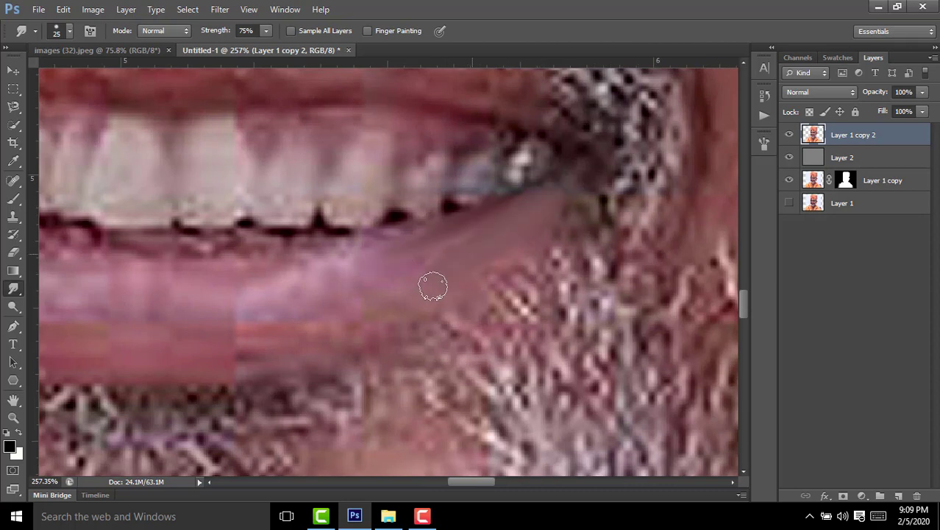
pyautogui.hscroll(-2, 400, 273)
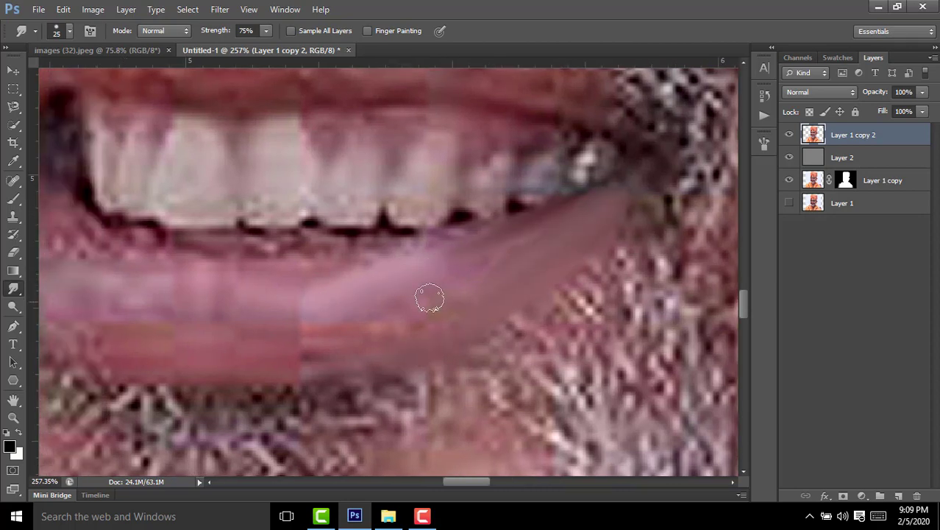
pyautogui.scroll(-1, 538, 248)
pyautogui.hscroll(-1, 537, 247)
pyautogui.scroll(-1, 533, 224)
pyautogui.scroll(-1, 415, 286)
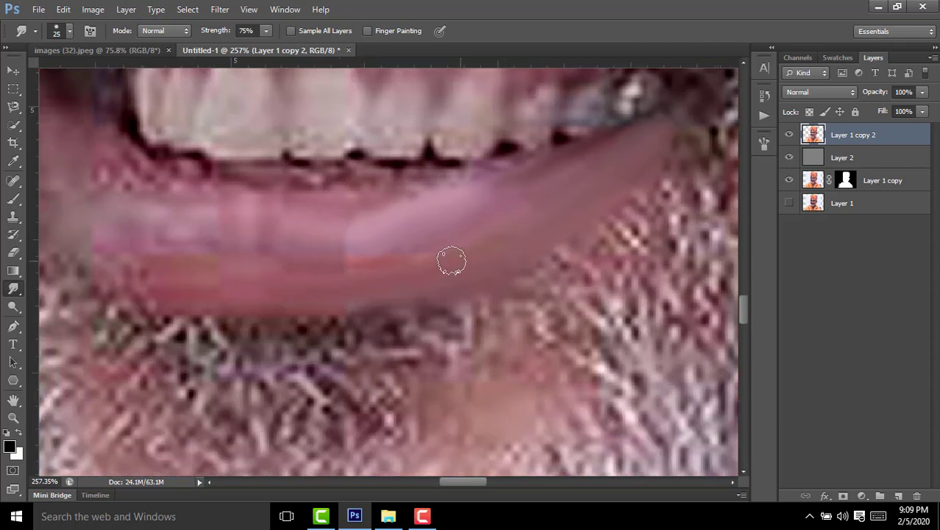
pyautogui.scroll(2, 433, 290)
pyautogui.hscroll(-4, 479, 306)
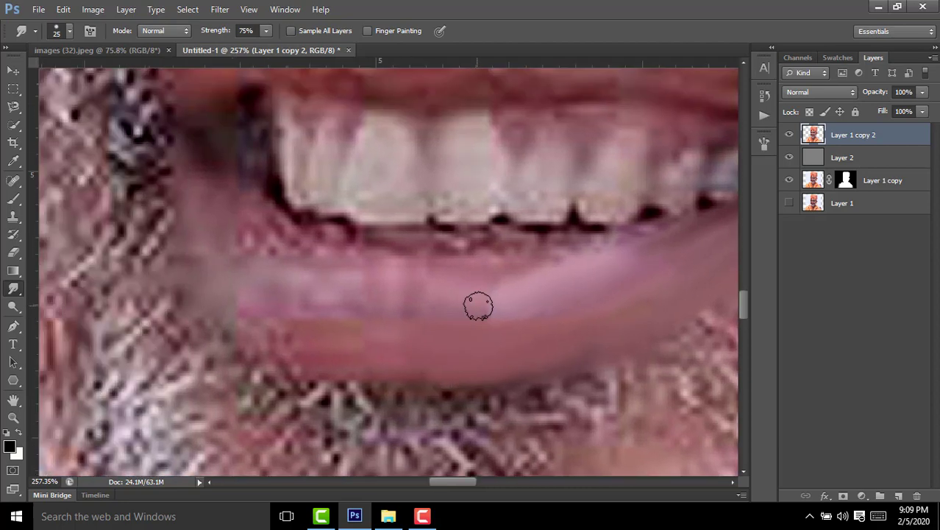
pyautogui.hscroll(-2, 531, 291)
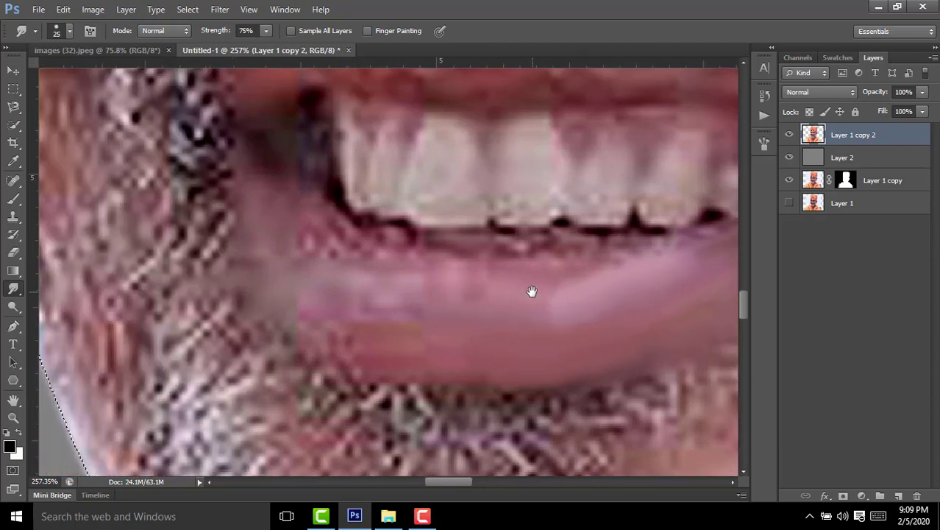
# Step: Smear the cheek down into the lip corner and pan around to check the result
pyautogui.moveTo(256, 186)
pyautogui.mouseDown()
pyautogui.moveTo(273, 250)
pyautogui.moveTo(316, 226)
pyautogui.mouseUp()
pyautogui.scroll(-2, 322, 275)
pyautogui.hscroll(3, 360, 253)
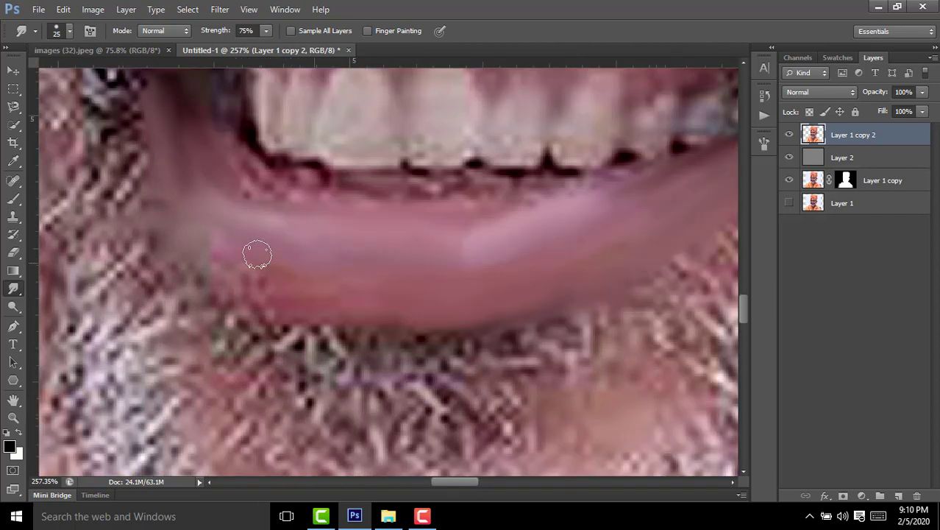
pyautogui.scroll(2, 243, 285)
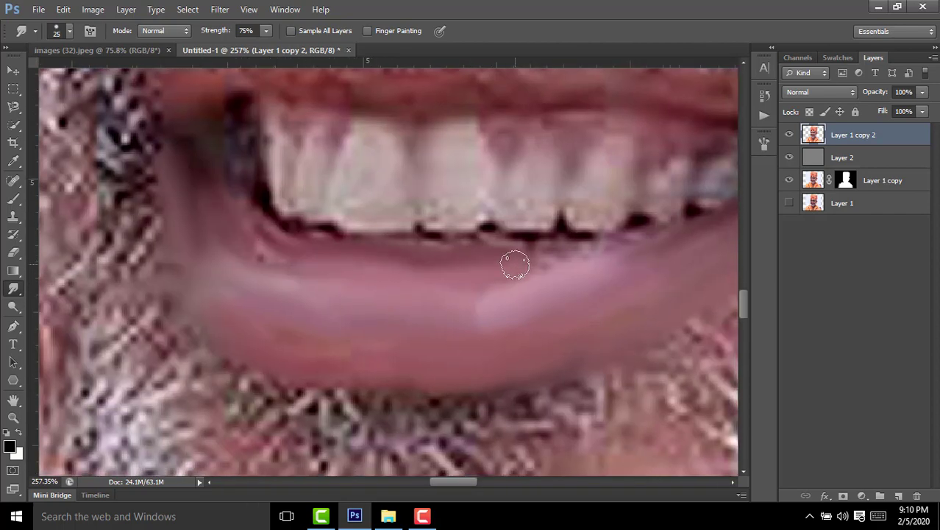
pyautogui.scroll(2, 515, 265)
pyautogui.hscroll(5, 289, 314)
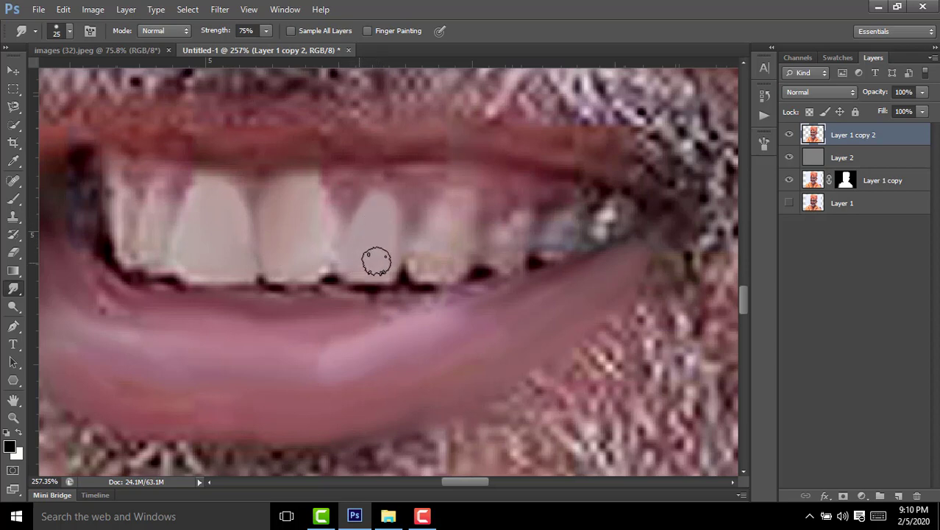
pyautogui.scroll(1, 308, 195)
pyautogui.hscroll(-3, 353, 213)
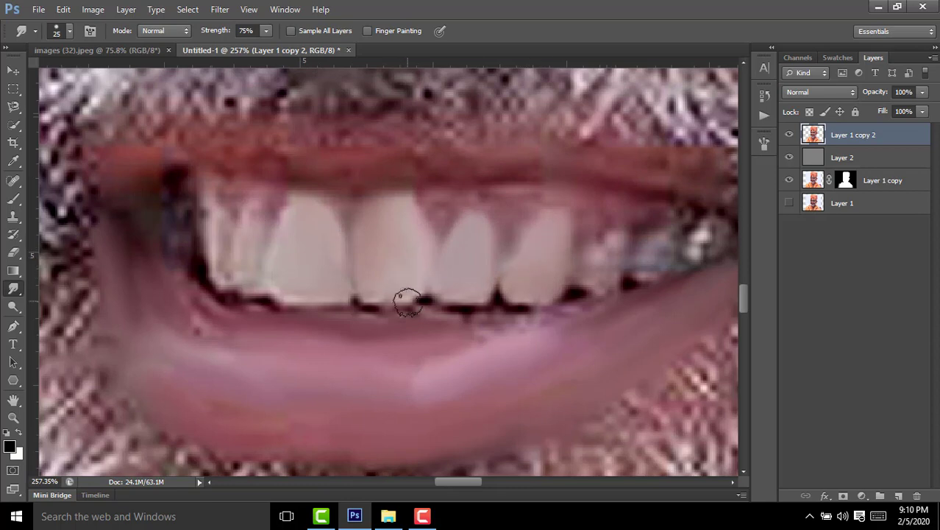
pyautogui.hscroll(2, 315, 200)
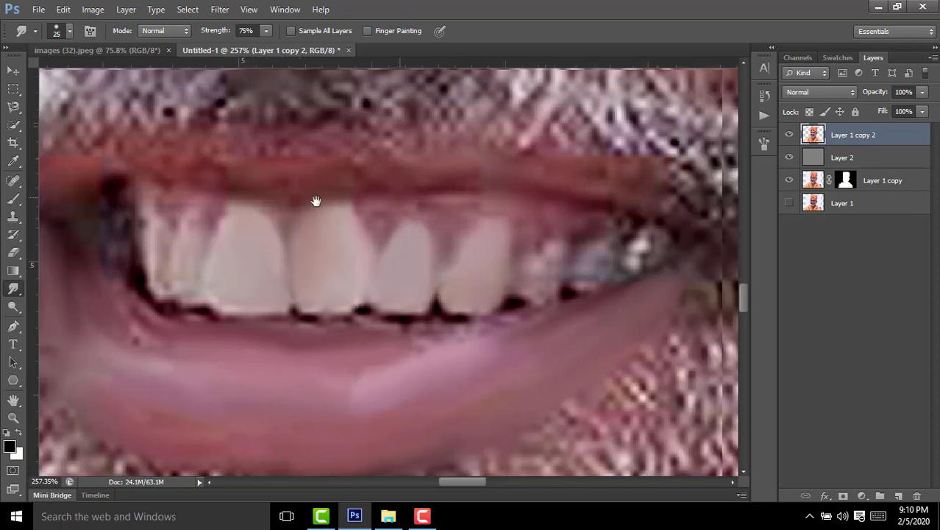
pyautogui.hscroll(2, 409, 194)
pyautogui.scroll(3, 548, 262)
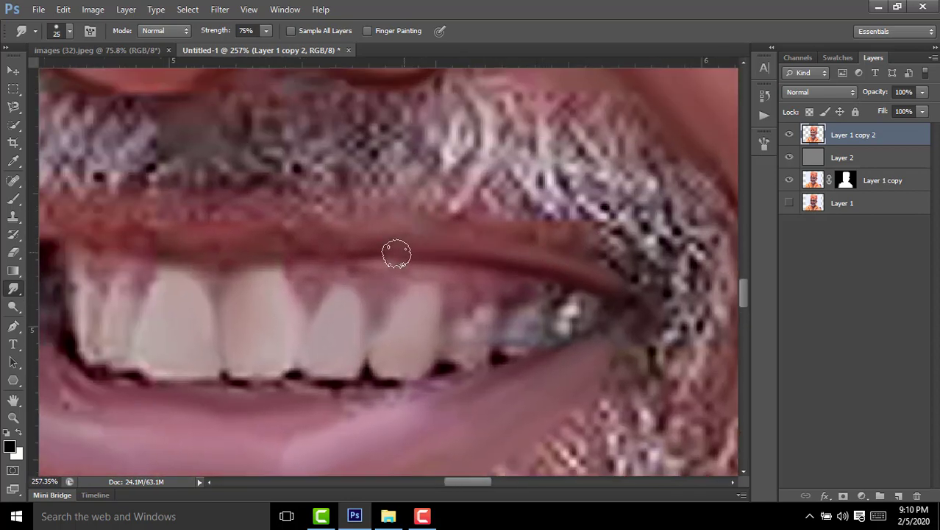
pyautogui.scroll(1, 396, 253)
pyautogui.hscroll(-4, 576, 269)
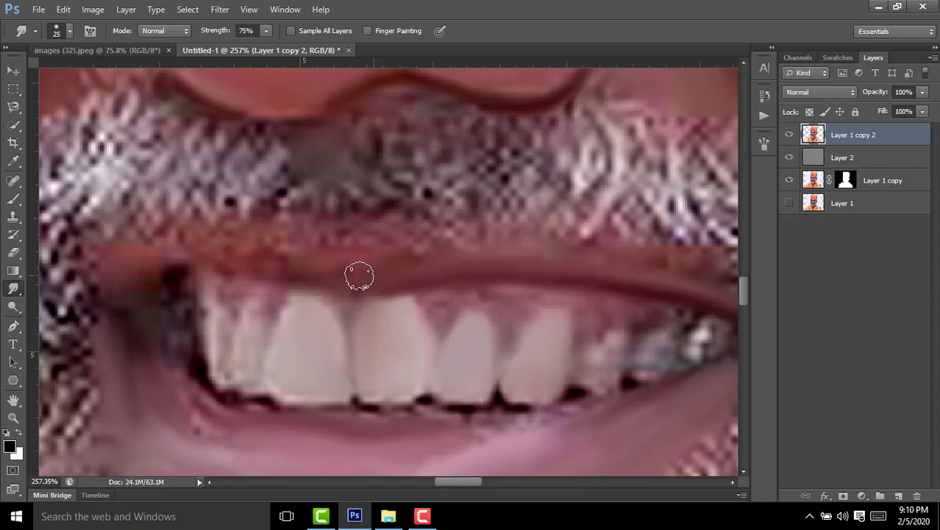
pyautogui.scroll(-2, 359, 276)
pyautogui.scroll(-2, 487, 256)
pyautogui.scroll(2, 508, 309)
pyautogui.scroll(2, 524, 340)
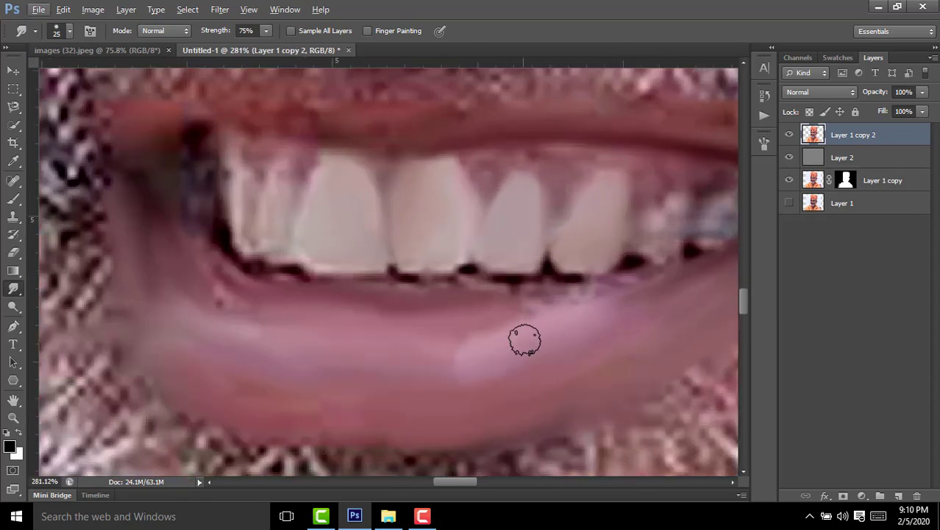
# Step: Zoom in and pan to bring the lower tooth edge into view
pyautogui.scroll(3, 421, 291)
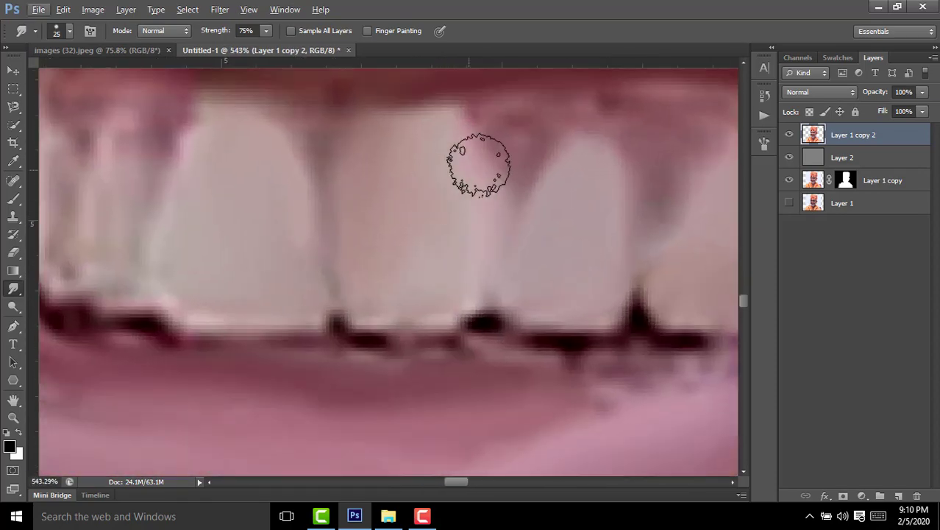
pyautogui.scroll(2, 319, 297)
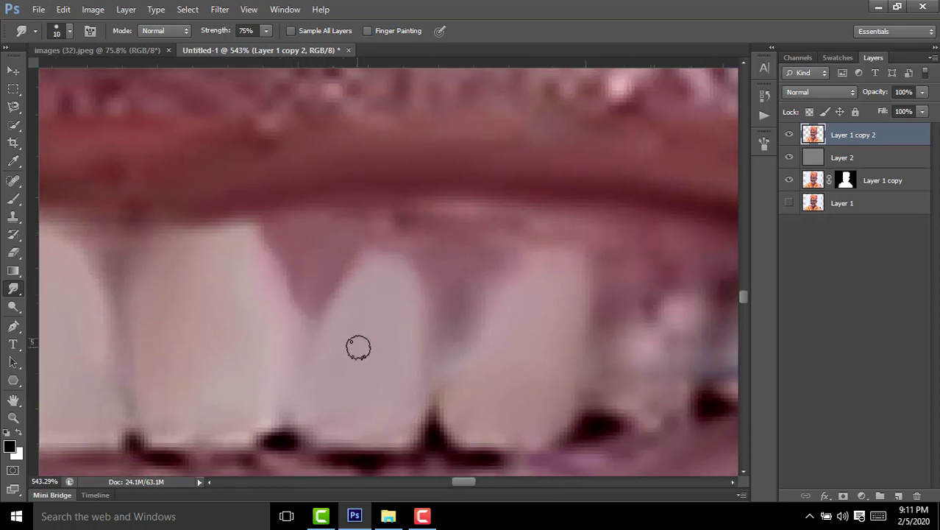
pyautogui.scroll(-3, 359, 347)
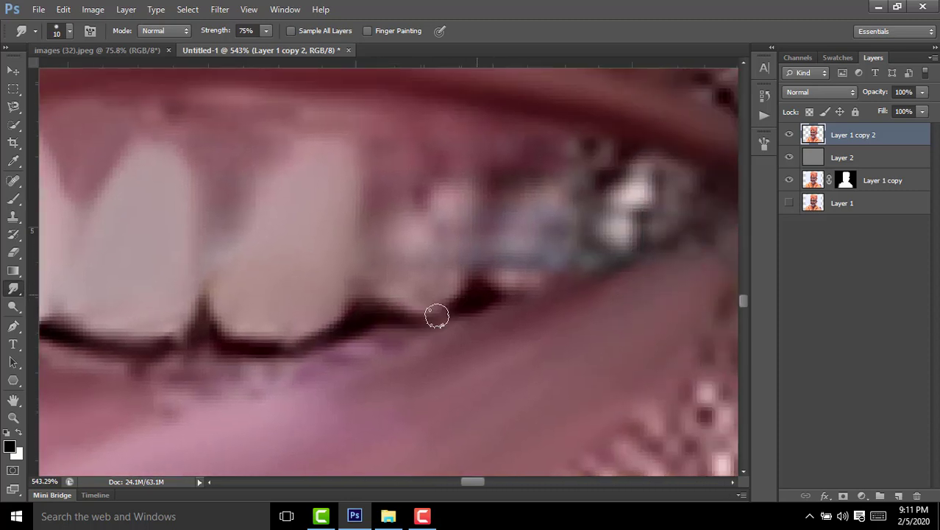
pyautogui.scroll(1, 436, 315)
pyautogui.moveTo(359, 298)
pyautogui.mouseDown()
pyautogui.moveTo(390, 313)
pyautogui.moveTo(284, 309)
pyautogui.mouseUp()
pyautogui.scroll(3, 284, 309)
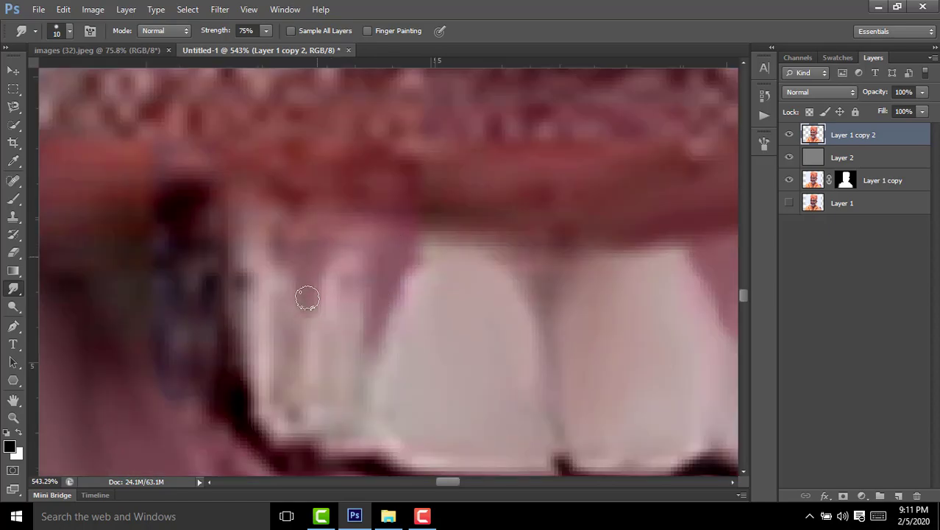
pyautogui.scroll(-2, 384, 242)
pyautogui.scroll(-2, 384, 242)
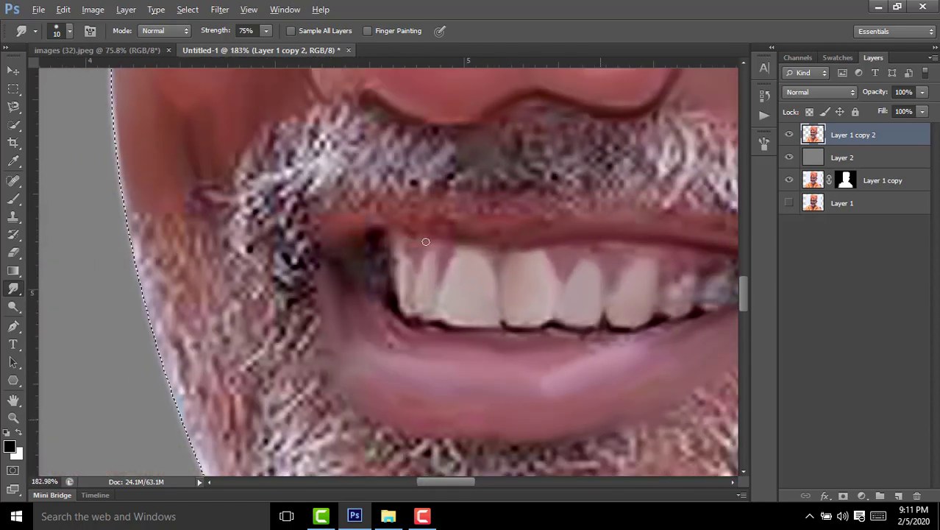
pyautogui.scroll(-2, 441, 243)
pyautogui.scroll(2, 513, 247)
pyautogui.scroll(5, 512, 247)
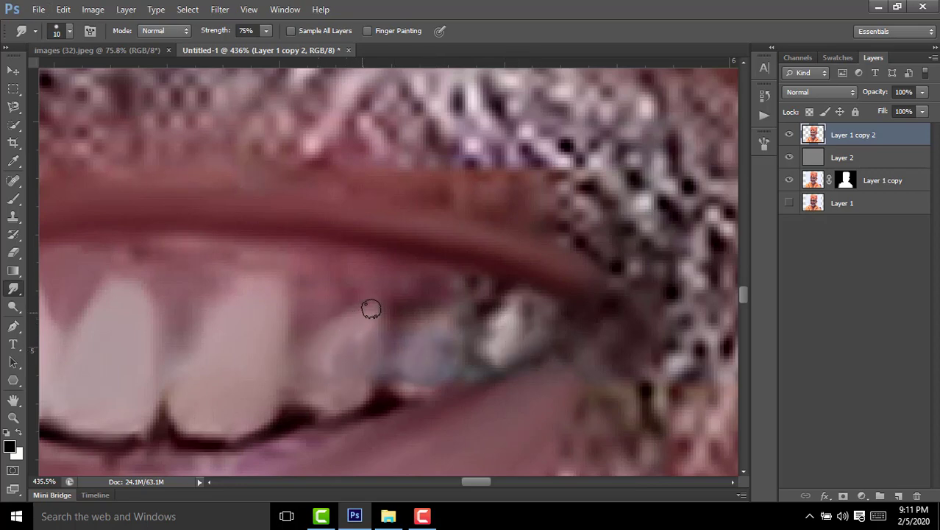
pyautogui.hscroll(-2, 370, 353)
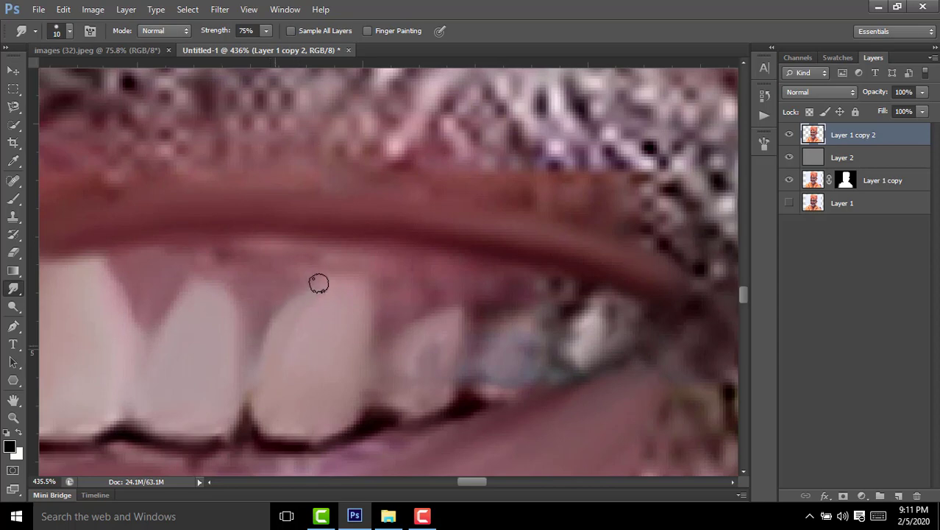
pyautogui.hscroll(-2, 294, 299)
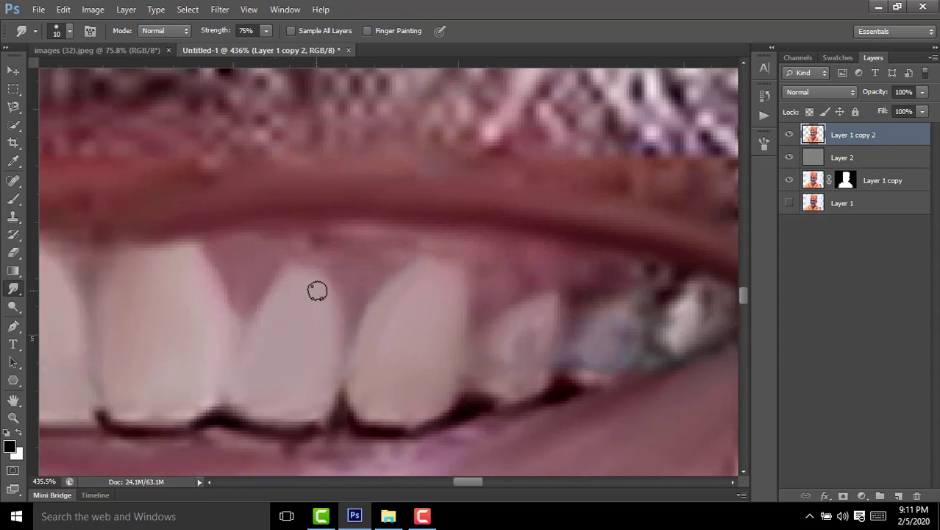
pyautogui.scroll(-3, 325, 247)
pyautogui.scroll(1, 360, 324)
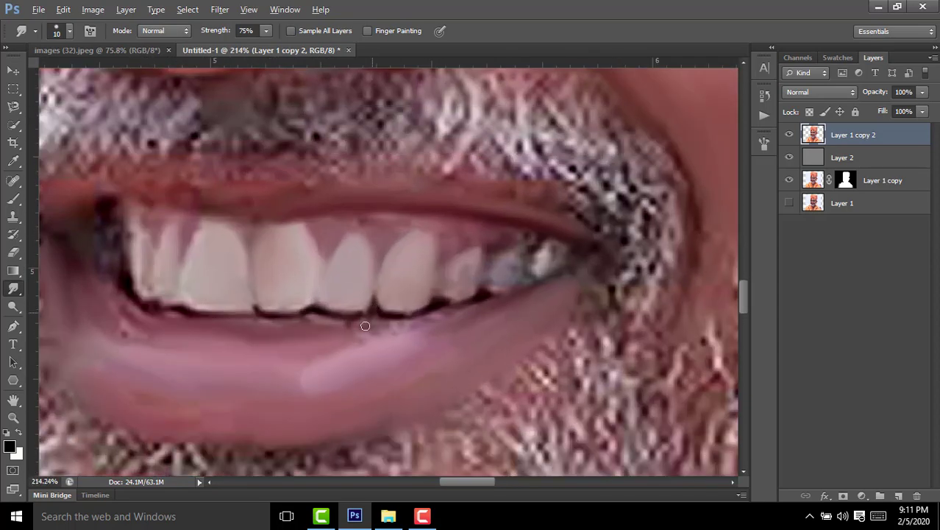
pyautogui.scroll(1, 372, 348)
# Step: Smooth the lip along the lower tooth edge and left corner, then zoom out to the face
pyautogui.moveTo(374, 336); pyautogui.dragTo(412, 342)
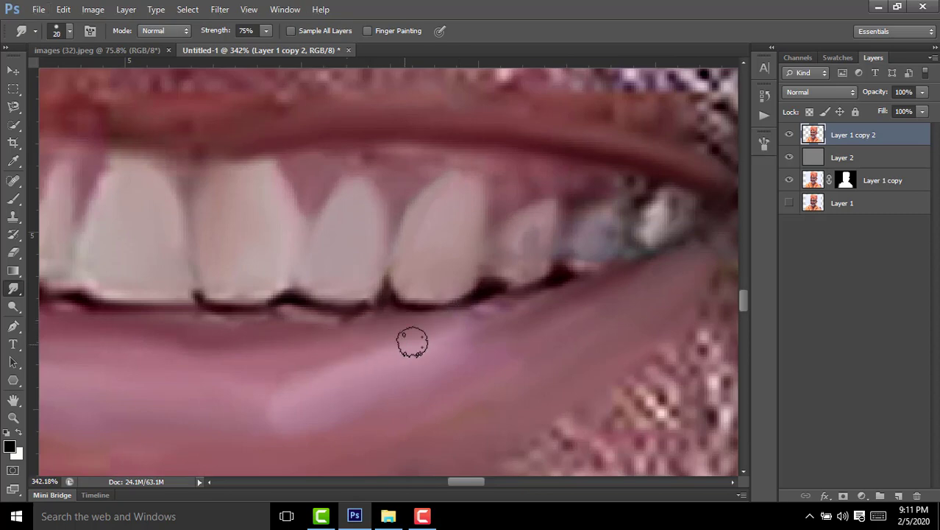
pyautogui.moveTo(288, 397); pyautogui.dragTo(471, 330)
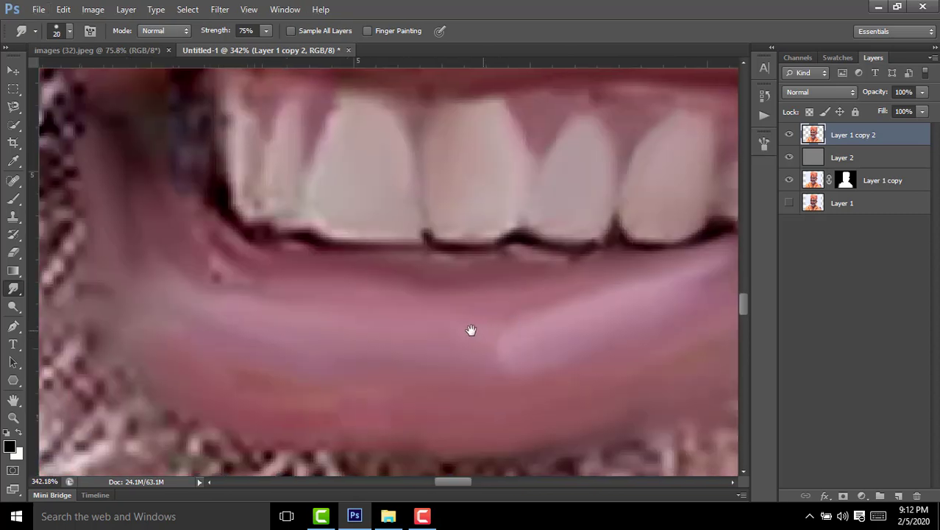
pyautogui.moveTo(353, 337); pyautogui.dragTo(368, 295)
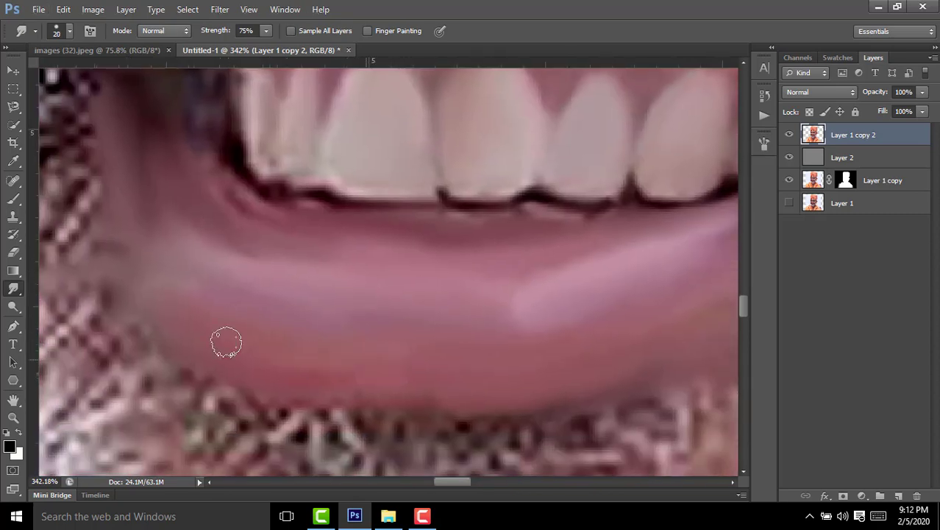
pyautogui.moveTo(230, 325); pyautogui.dragTo(393, 361)
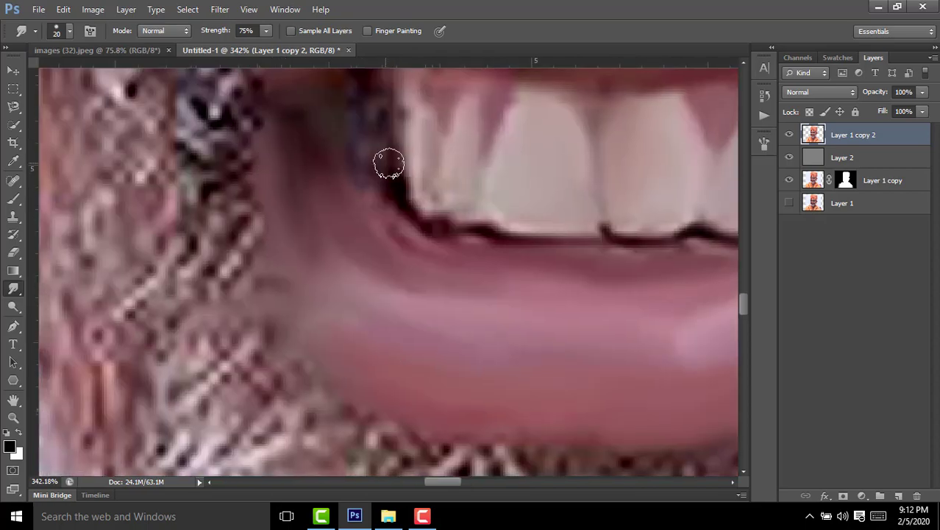
pyautogui.moveTo(456, 256)
pyautogui.mouseDown()
pyautogui.moveTo(545, 232)
pyautogui.moveTo(478, 243)
pyautogui.mouseUp()
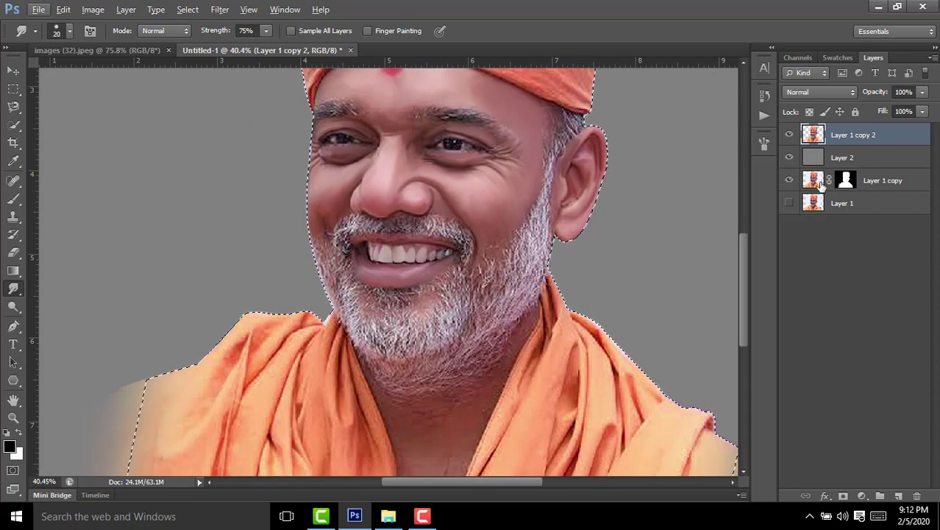
# Step: Hide the Layer 1 copy layer and lower the Smudge strength to 35%
pyautogui.moveTo(853, 181)
pyautogui.mouseDown()
pyautogui.moveTo(804, 147)
pyautogui.moveTo(853, 185)
pyautogui.mouseUp()
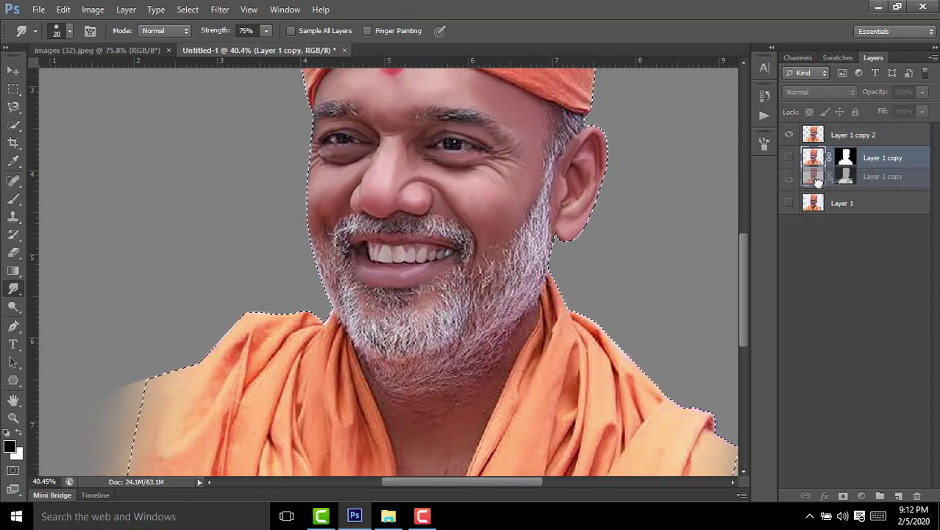
pyautogui.click(788, 180)
pyautogui.scroll(-3, 489, 150)
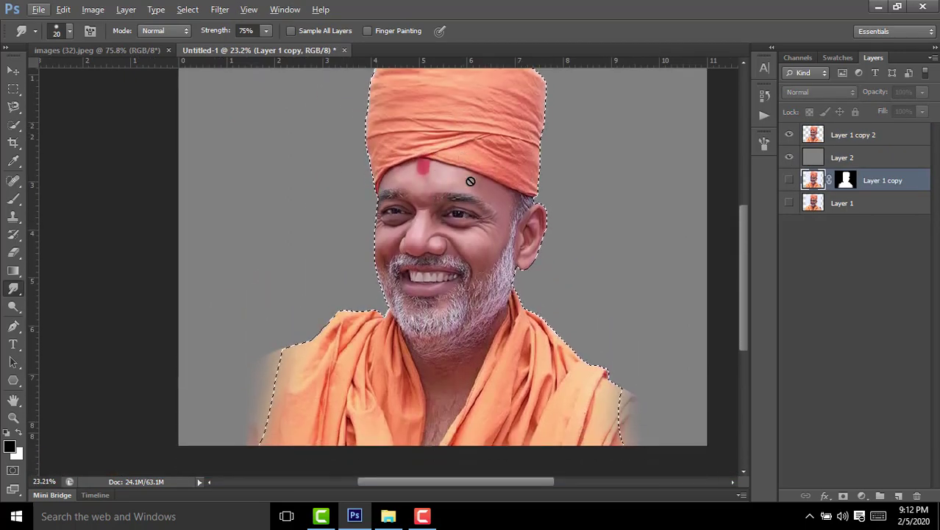
pyautogui.scroll(3, 447, 299)
pyautogui.scroll(3, 447, 298)
pyautogui.moveTo(223, 31); pyautogui.dragTo(197, 35)
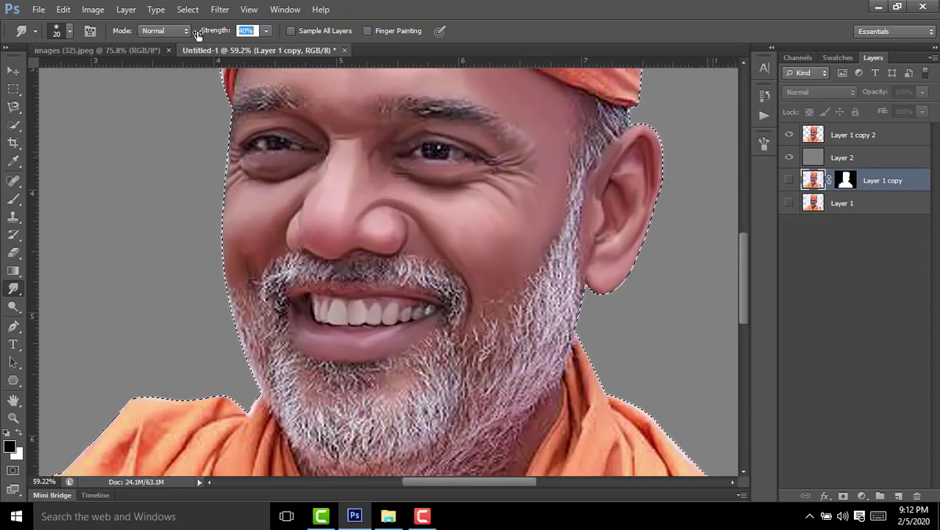
pyautogui.scroll(3, 556, 273)
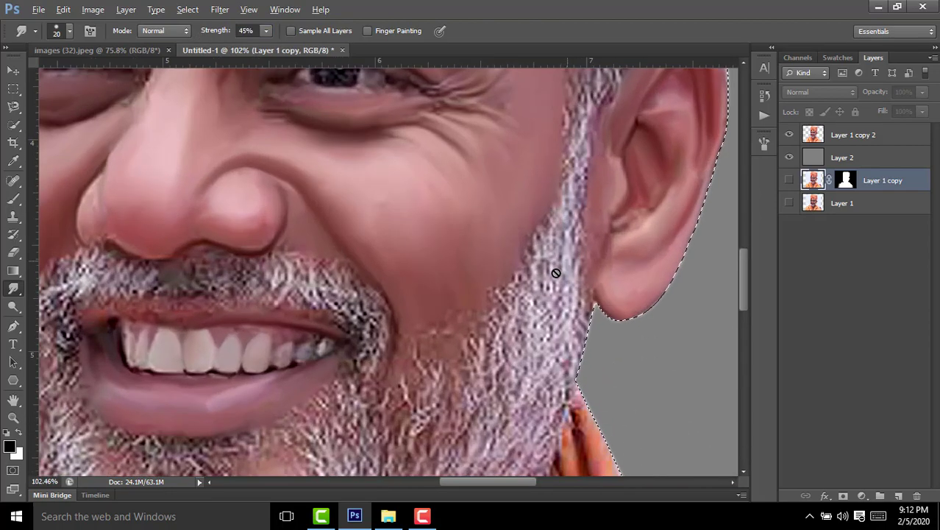
pyautogui.scroll(-2, 524, 330)
# Step: Deselect, stamp visible layers into new Layer 3, hide Layer 1 copy 2, and undo a test beard smudge
pyautogui.hotkey('alt', ']')
pyautogui.hotkey('alt', ']')
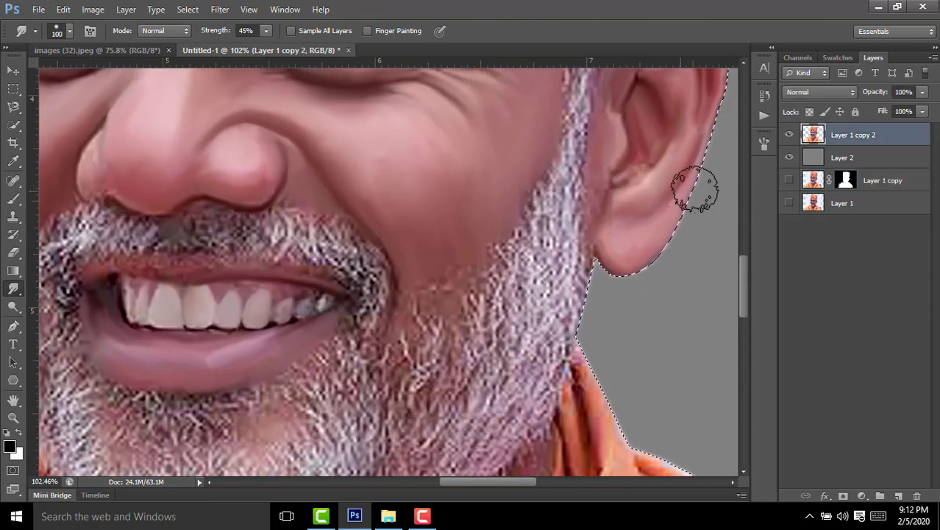
pyautogui.hotkey('ctrl', 'd')
pyautogui.hotkey('ctrl', 'shift', 'alt', 'e')
pyautogui.click(789, 157)
pyautogui.moveTo(485, 353)
pyautogui.mouseDown()
pyautogui.moveTo(472, 220)
pyautogui.moveTo(528, 177)
pyautogui.mouseUp()
pyautogui.moveTo(537, 314)
pyautogui.mouseDown()
pyautogui.moveTo(563, 204)
pyautogui.moveTo(493, 272)
pyautogui.moveTo(478, 184)
pyautogui.mouseUp()
pyautogui.hotkey('ctrl', 'z')
# Step: Smear the beard's right edge into streaks and pull white hair down-left into the beard
pyautogui.moveTo(573, 265); pyautogui.dragTo(515, 125)
pyautogui.moveTo(537, 426); pyautogui.dragTo(515, 243)
pyautogui.moveTo(515, 279); pyautogui.dragTo(483, 189)
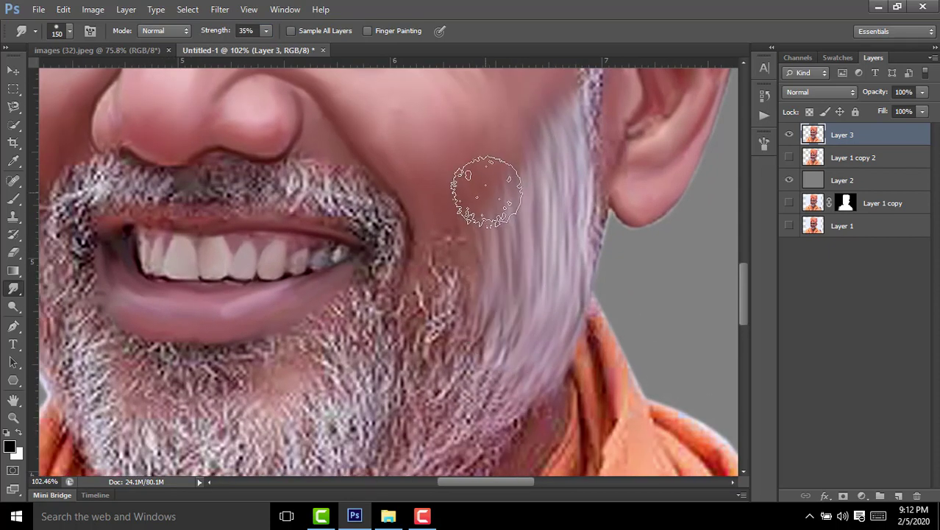
pyautogui.moveTo(515, 221); pyautogui.dragTo(515, 192)
pyautogui.moveTo(530, 324)
pyautogui.mouseDown()
pyautogui.moveTo(478, 398)
pyautogui.moveTo(459, 340)
pyautogui.moveTo(478, 213)
pyautogui.mouseUp()
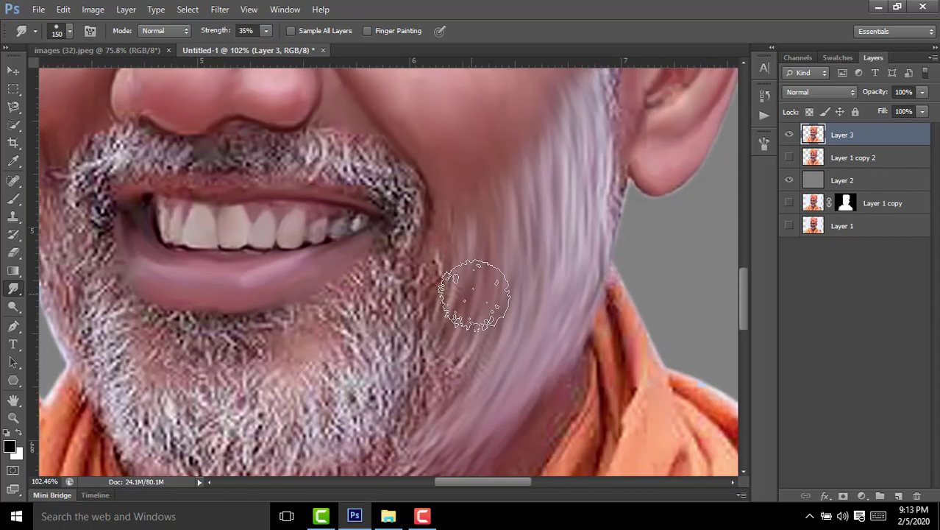
pyautogui.moveTo(473, 294); pyautogui.dragTo(412, 389)
pyautogui.moveTo(441, 272); pyautogui.dragTo(430, 367)
pyautogui.moveTo(368, 431); pyautogui.dragTo(414, 331)
# Step: Smooth the speckled beard on the chin
pyautogui.scroll(-2, 415, 331)
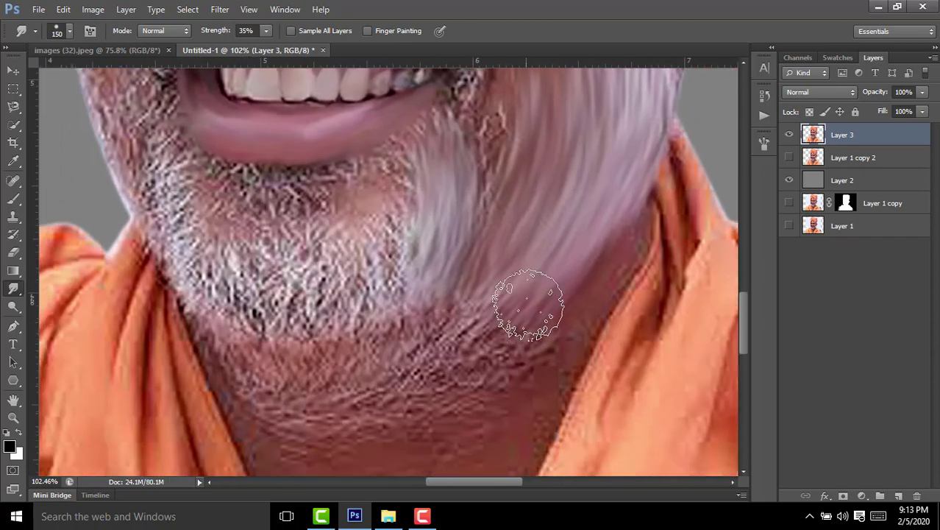
pyautogui.scroll(-3, 552, 274)
pyautogui.scroll(3, 552, 275)
pyautogui.scroll(4, 562, 338)
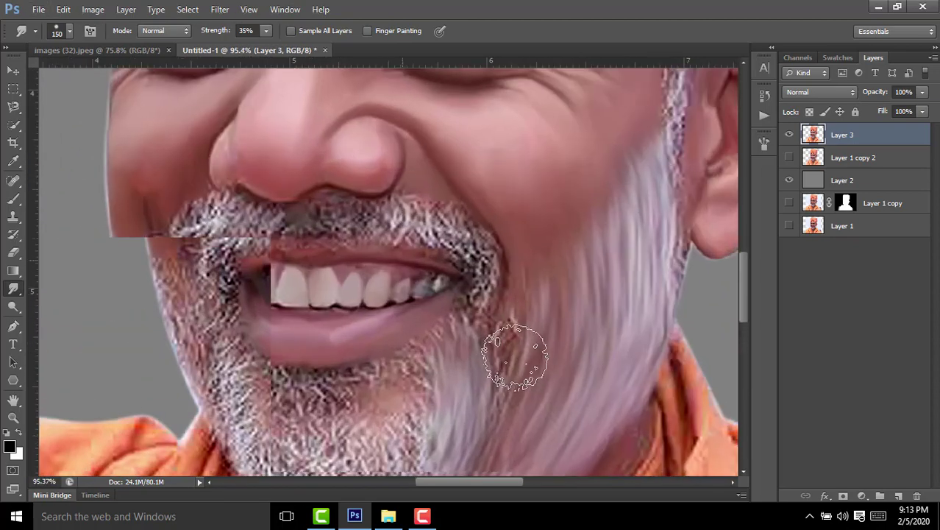
pyautogui.scroll(-2, 520, 353)
pyautogui.scroll(-2, 520, 372)
pyautogui.hscroll(-1, 437, 310)
pyautogui.moveTo(437, 310); pyautogui.dragTo(451, 325)
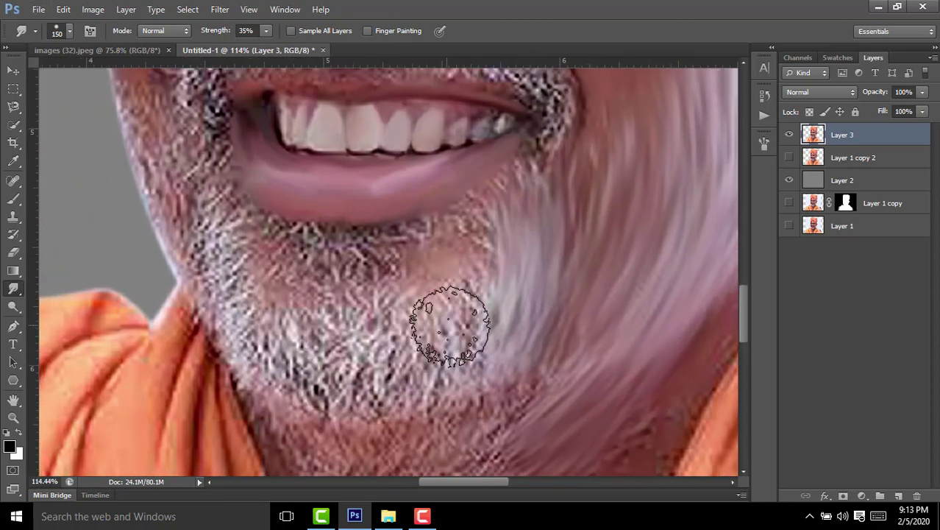
pyautogui.scroll(5, 487, 210)
pyautogui.hscroll(3, 487, 210)
# Step: Shrink the brush to 90 and smooth the sideburn in front of the ear and the jaw beard
pyautogui.moveTo(514, 248); pyautogui.dragTo(374, 440)
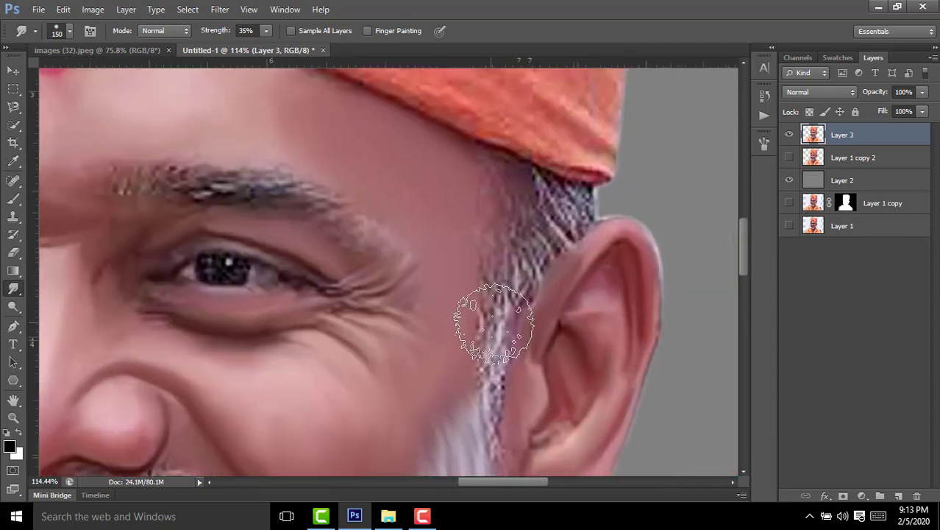
pyautogui.press('[')
pyautogui.press('[')
pyautogui.press('[')
pyautogui.moveTo(457, 158)
pyautogui.mouseDown()
pyautogui.moveTo(487, 167)
pyautogui.moveTo(537, 250)
pyautogui.mouseUp()
pyautogui.moveTo(553, 217); pyautogui.dragTo(548, 235)
pyautogui.scroll(-3, 473, 293)
pyautogui.scroll(-3, 493, 335)
pyautogui.moveTo(478, 280); pyautogui.dragTo(493, 336)
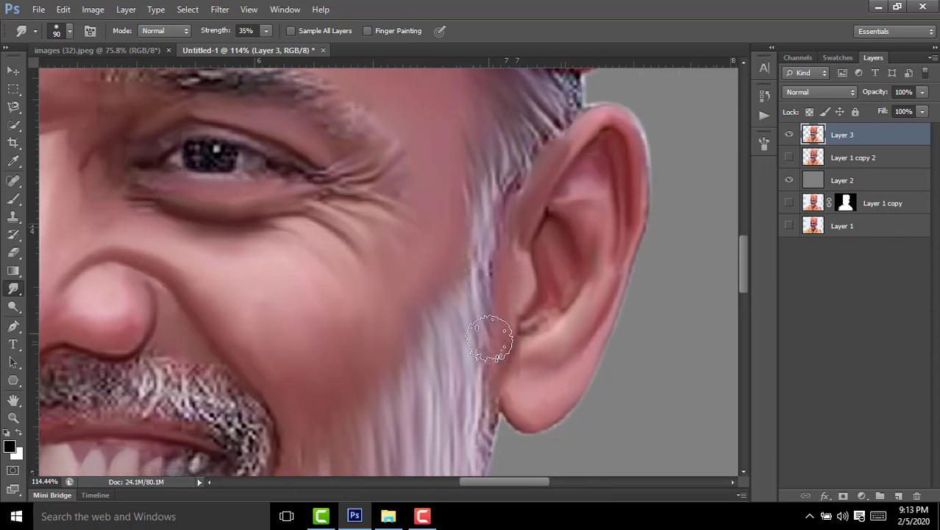
pyautogui.scroll(-3, 466, 256)
pyautogui.scroll(-5, 507, 206)
pyautogui.scroll(-3, 506, 205)
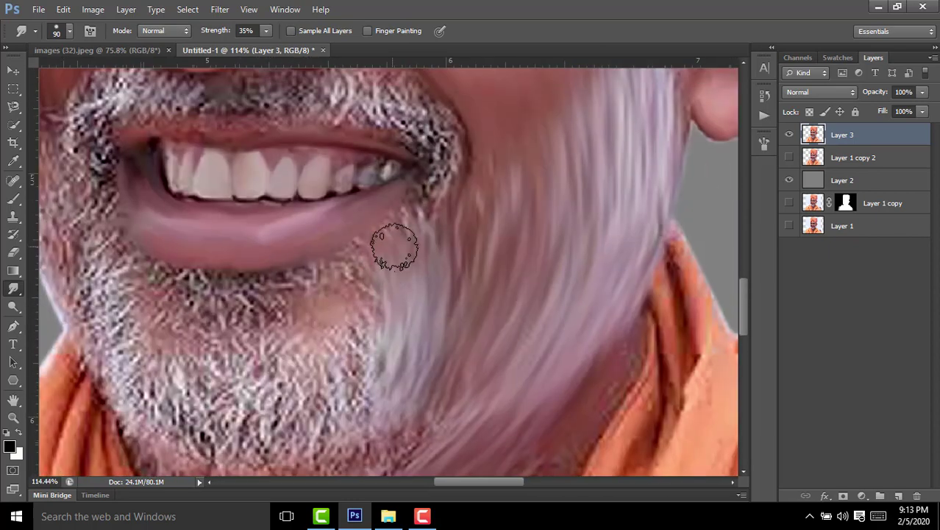
pyautogui.scroll(-2, 382, 287)
# Step: Smudge the chin beard into smooth, downward-flowing white streaks
pyautogui.moveTo(389, 242)
pyautogui.mouseDown()
pyautogui.moveTo(391, 363)
pyautogui.moveTo(363, 309)
pyautogui.mouseUp()
pyautogui.moveTo(368, 349); pyautogui.dragTo(389, 260)
pyautogui.moveTo(448, 307); pyautogui.dragTo(429, 358)
pyautogui.moveTo(508, 350)
pyautogui.mouseDown()
pyautogui.moveTo(467, 378)
pyautogui.moveTo(539, 284)
pyautogui.mouseUp()
pyautogui.moveTo(323, 228)
pyautogui.mouseDown()
pyautogui.moveTo(426, 252)
pyautogui.moveTo(432, 324)
pyautogui.mouseUp()
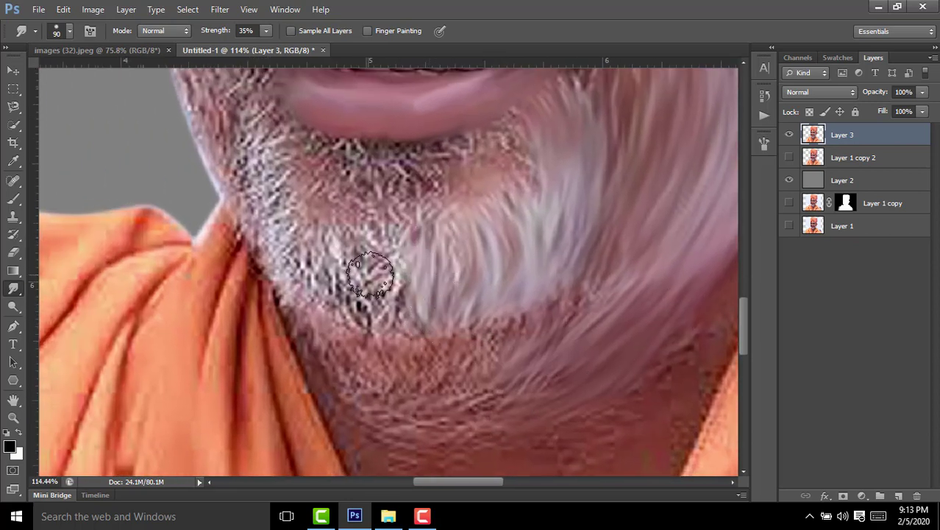
pyautogui.moveTo(370, 274); pyautogui.dragTo(384, 315)
pyautogui.moveTo(342, 221)
pyautogui.mouseDown()
pyautogui.moveTo(342, 309)
pyautogui.moveTo(376, 335)
pyautogui.mouseUp()
pyautogui.moveTo(342, 251); pyautogui.dragTo(353, 323)
pyautogui.moveTo(290, 212)
pyautogui.mouseDown()
pyautogui.moveTo(312, 294)
pyautogui.moveTo(379, 408)
pyautogui.mouseUp()
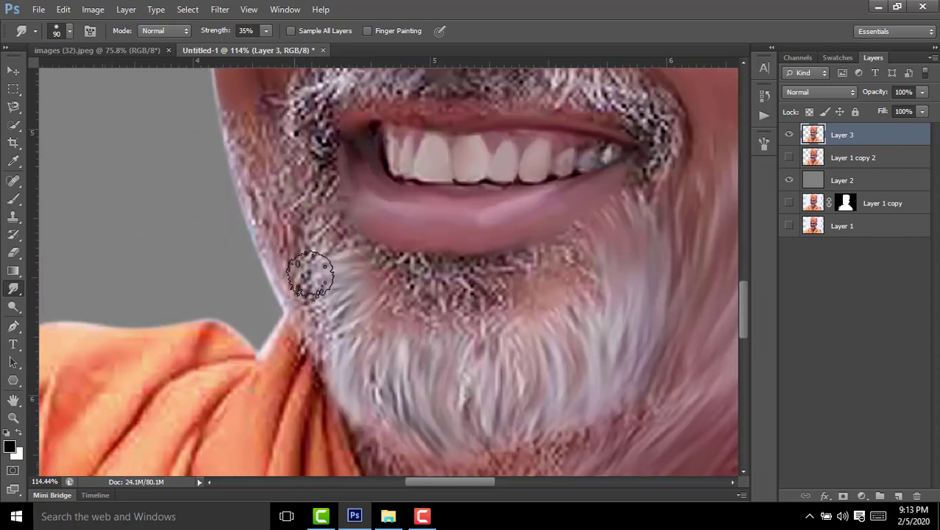
pyautogui.moveTo(323, 266); pyautogui.dragTo(298, 457)
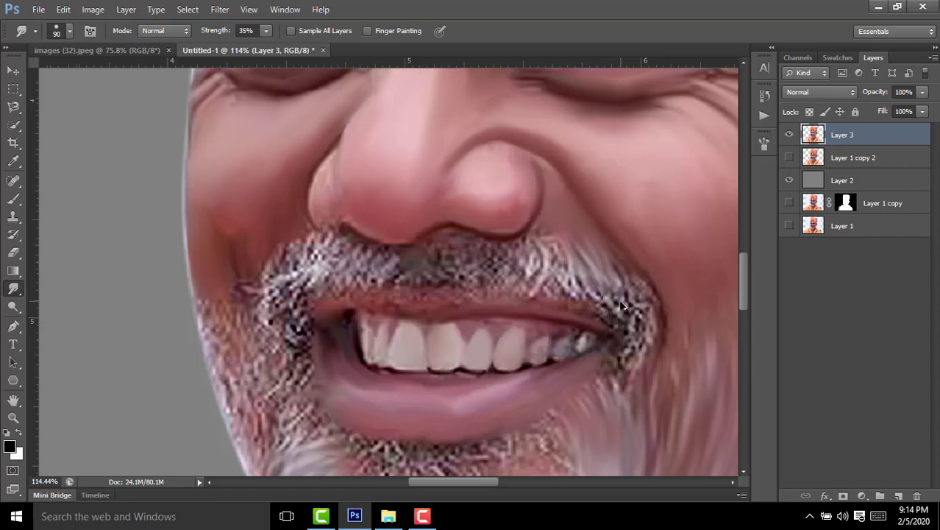
# Step: Shrink the Smudge brush to 60 and smooth both sides of the moustache up to the mouth corners
pyautogui.scroll(3, 624, 306)
pyautogui.press('[')
pyautogui.press('[')
pyautogui.press('[')
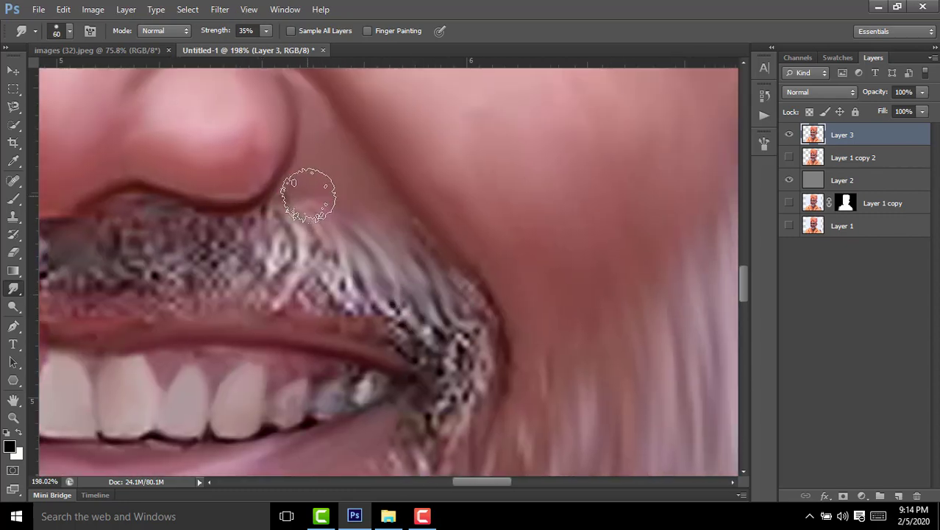
pyautogui.moveTo(441, 287)
pyautogui.mouseDown()
pyautogui.moveTo(451, 431)
pyautogui.moveTo(325, 221)
pyautogui.moveTo(272, 281)
pyautogui.moveTo(398, 300)
pyautogui.moveTo(530, 294)
pyautogui.mouseUp()
pyautogui.moveTo(309, 316)
pyautogui.mouseDown()
pyautogui.moveTo(250, 273)
pyautogui.moveTo(304, 305)
pyautogui.moveTo(309, 442)
pyautogui.mouseUp()
pyautogui.moveTo(416, 220); pyautogui.dragTo(399, 210)
pyautogui.moveTo(342, 244); pyautogui.dragTo(443, 178)
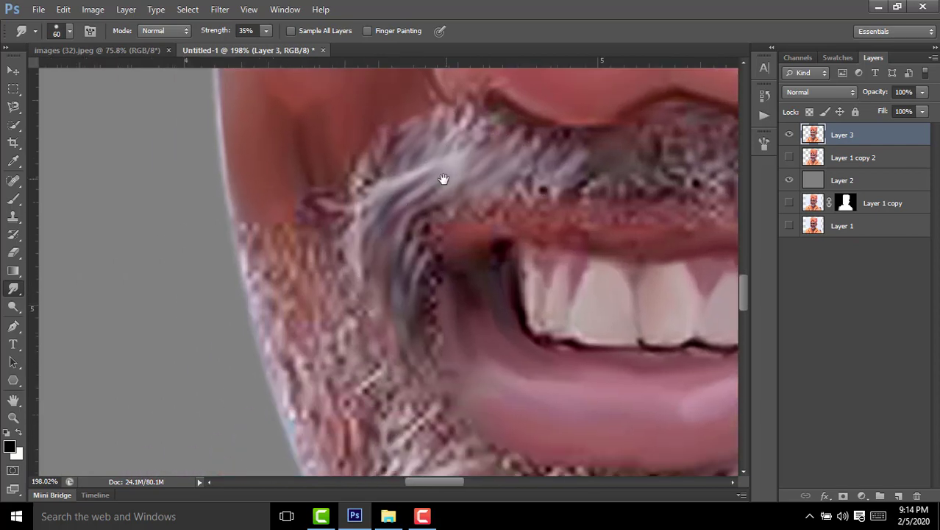
pyautogui.moveTo(316, 309); pyautogui.dragTo(345, 205)
pyautogui.moveTo(345, 316); pyautogui.dragTo(315, 250)
pyautogui.moveTo(377, 185); pyautogui.dragTo(385, 245)
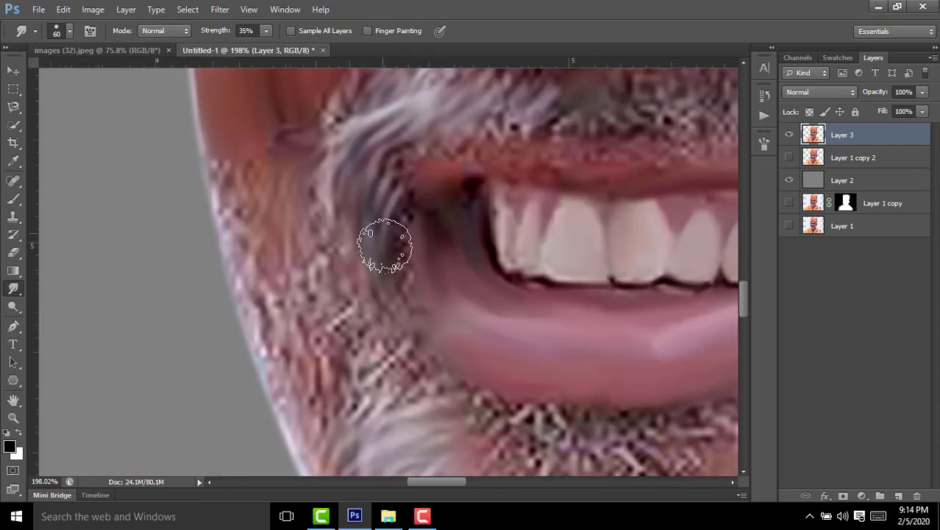
# Step: Smudge the checkered beard below the lip into smooth strokes
pyautogui.moveTo(376, 344)
pyautogui.mouseDown()
pyautogui.moveTo(361, 258)
pyautogui.moveTo(395, 242)
pyautogui.mouseUp()
pyautogui.moveTo(481, 263)
pyautogui.mouseDown()
pyautogui.moveTo(550, 332)
pyautogui.moveTo(588, 294)
pyautogui.moveTo(416, 267)
pyautogui.moveTo(541, 442)
pyautogui.mouseUp()
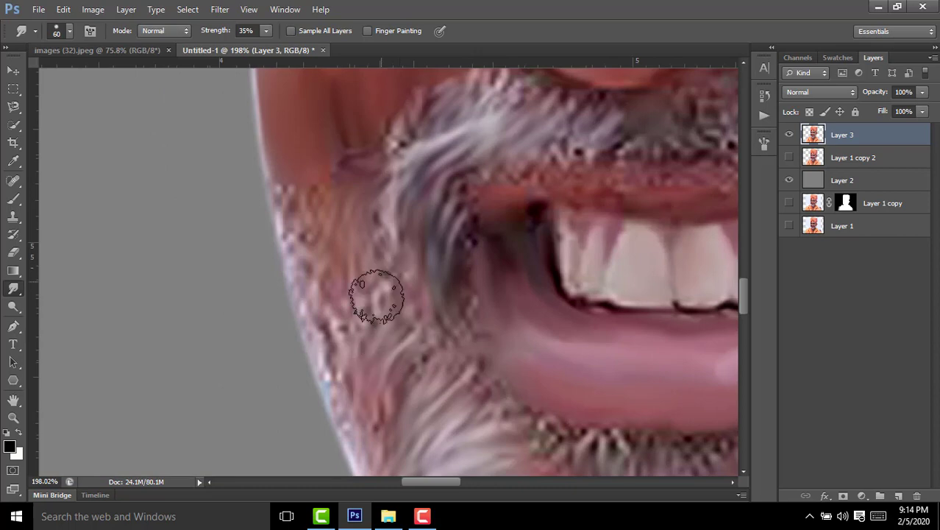
pyautogui.moveTo(332, 284)
pyautogui.mouseDown()
pyautogui.moveTo(342, 245)
pyautogui.moveTo(325, 200)
pyautogui.mouseUp()
pyautogui.moveTo(470, 279)
pyautogui.mouseDown()
pyautogui.moveTo(300, 283)
pyautogui.moveTo(269, 189)
pyautogui.mouseUp()
pyautogui.moveTo(373, 222)
pyautogui.mouseDown()
pyautogui.moveTo(345, 309)
pyautogui.moveTo(357, 276)
pyautogui.mouseUp()
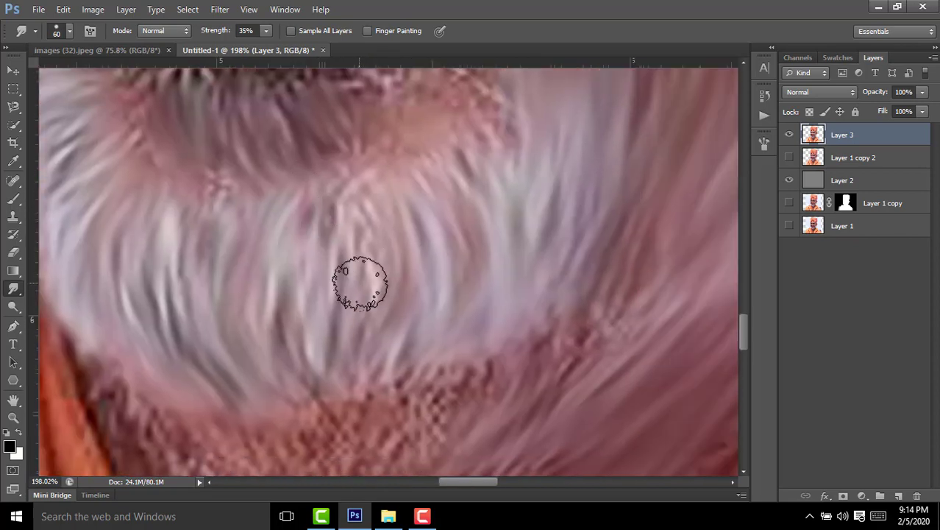
# Step: Smudge the beard edge above the neck and the lower beard into sweeping strokes
pyautogui.scroll(3, 427, 251)
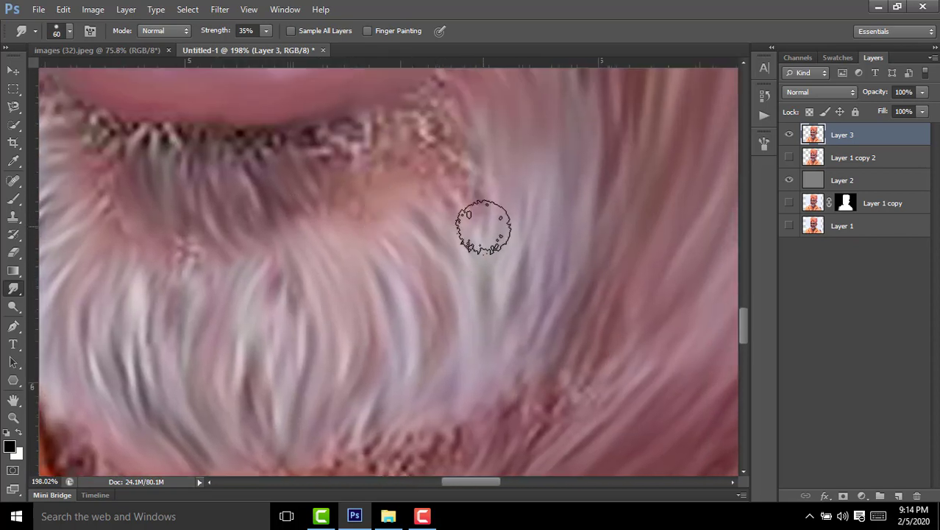
pyautogui.scroll(3, 434, 213)
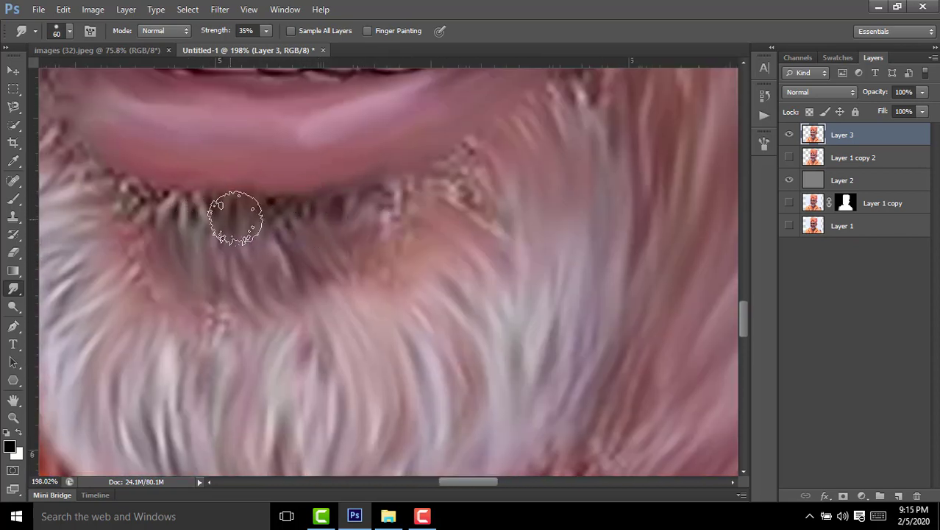
pyautogui.scroll(-5, 236, 214)
pyautogui.scroll(5, 368, 331)
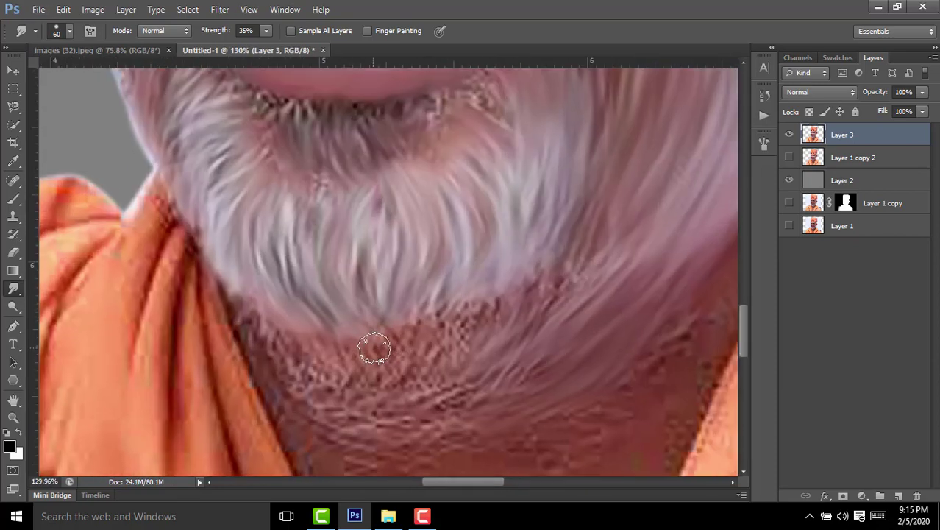
pyautogui.scroll(2, 427, 295)
pyautogui.moveTo(478, 304)
pyautogui.mouseDown()
pyautogui.moveTo(357, 157)
pyautogui.moveTo(336, 226)
pyautogui.mouseUp()
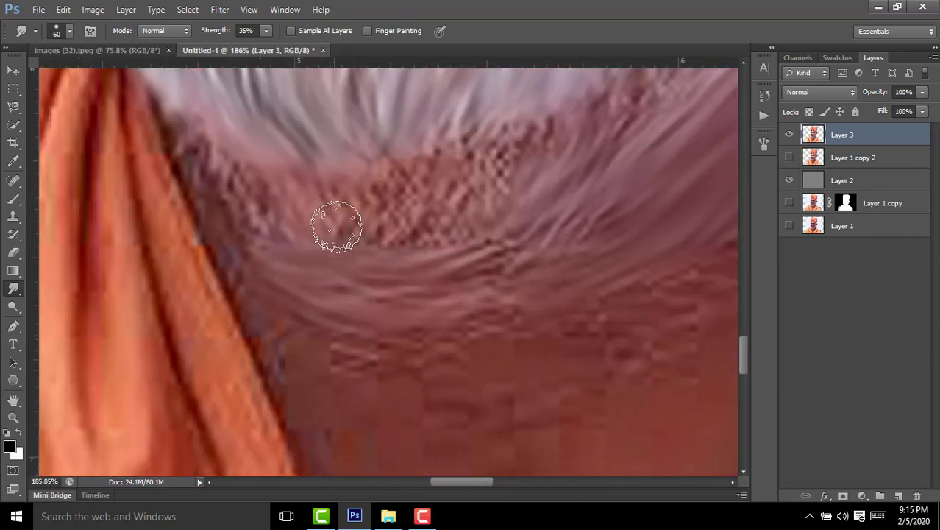
pyautogui.moveTo(391, 203)
pyautogui.mouseDown()
pyautogui.moveTo(566, 147)
pyautogui.moveTo(388, 290)
pyautogui.mouseUp()
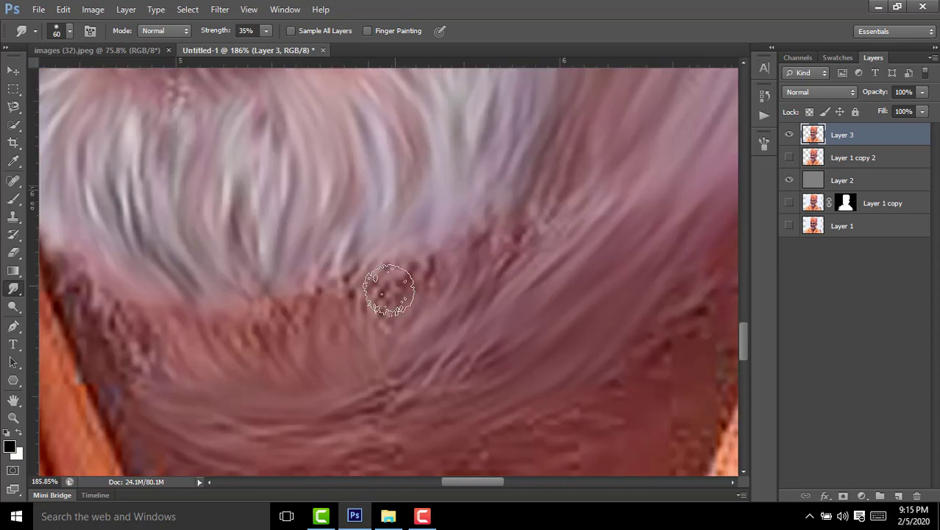
pyautogui.moveTo(331, 289)
pyautogui.mouseDown()
pyautogui.moveTo(479, 243)
pyautogui.moveTo(360, 311)
pyautogui.moveTo(331, 342)
pyautogui.moveTo(382, 253)
pyautogui.mouseUp()
pyautogui.hscroll(-5, 378, 256)
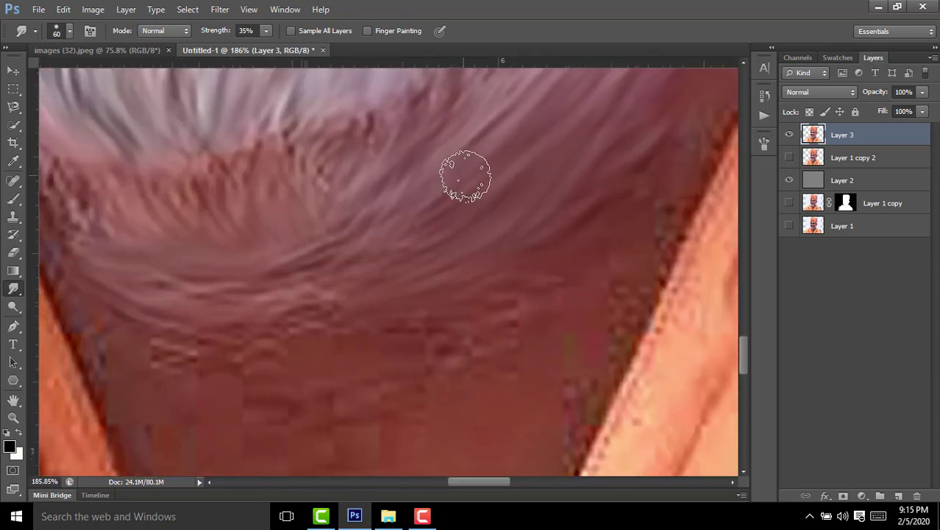
pyautogui.hscroll(-2, 278, 350)
pyautogui.scroll(-3, 278, 350)
pyautogui.scroll(3, 226, 200)
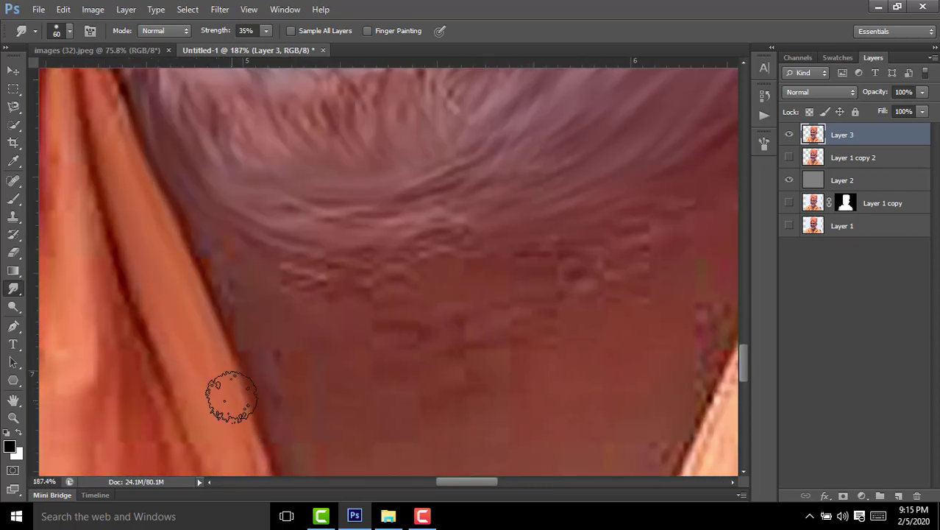
pyautogui.hscroll(-3, 225, 393)
pyautogui.scroll(-3, 443, 219)
pyautogui.scroll(-3, 490, 309)
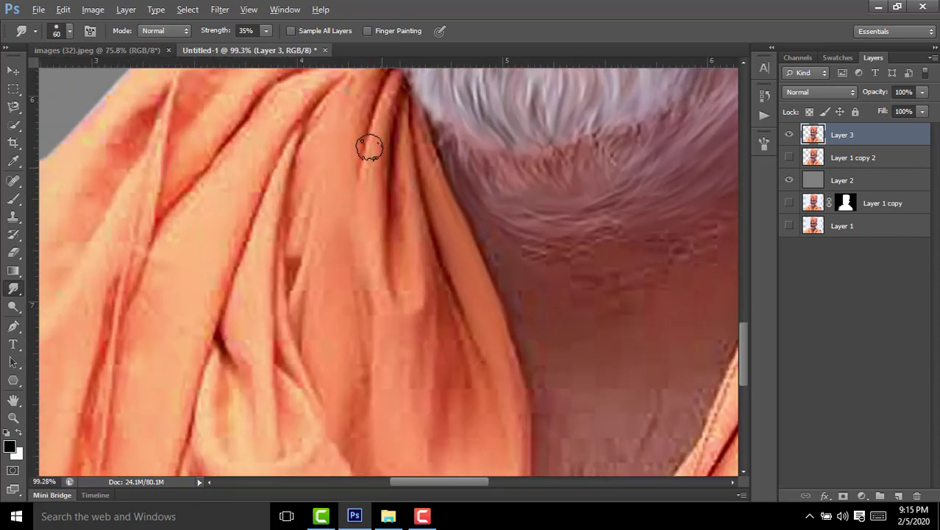
pyautogui.scroll(-3, 369, 147)
# Step: Zoom and pan around the forehead and red tilak, then zoom out to check the blended skin
pyautogui.scroll(3, 490, 295)
pyautogui.scroll(2, 533, 245)
pyautogui.scroll(5, 579, 200)
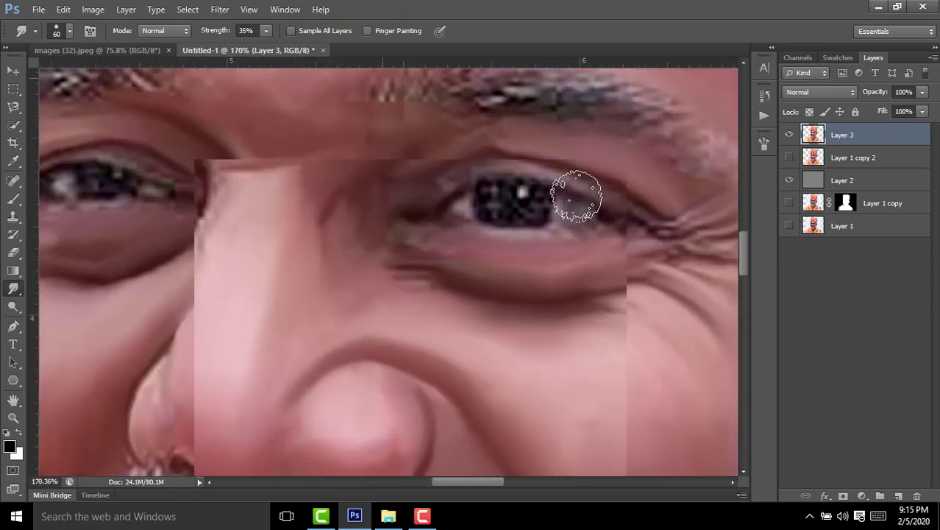
pyautogui.scroll(2, 493, 252)
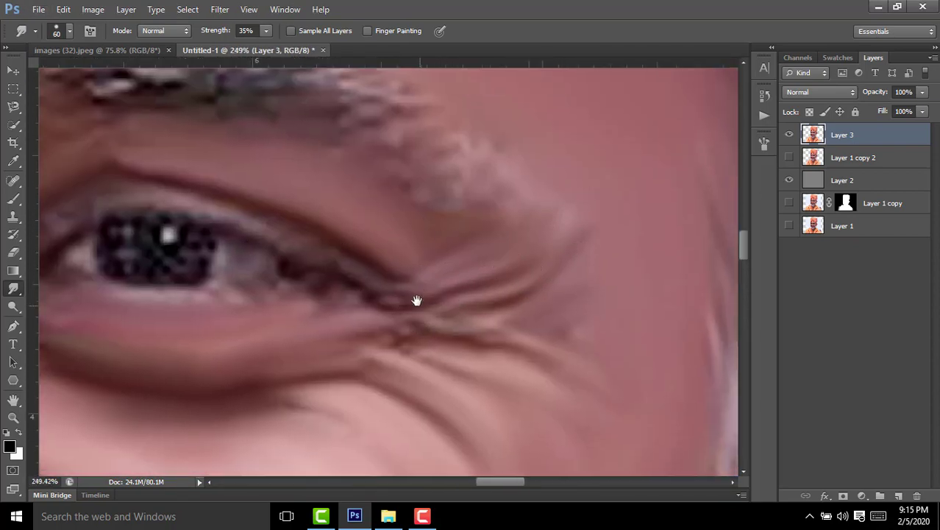
pyautogui.scroll(-2, 416, 300)
pyautogui.hscroll(-3, 559, 361)
pyautogui.hscroll(-3, 479, 346)
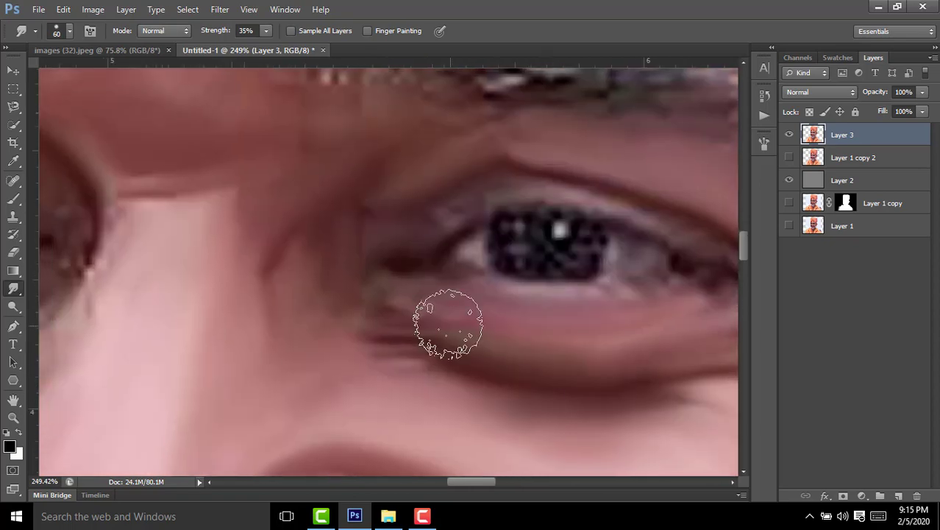
pyautogui.hscroll(-5, 272, 280)
pyautogui.scroll(2, 272, 280)
pyautogui.scroll(-2, 206, 258)
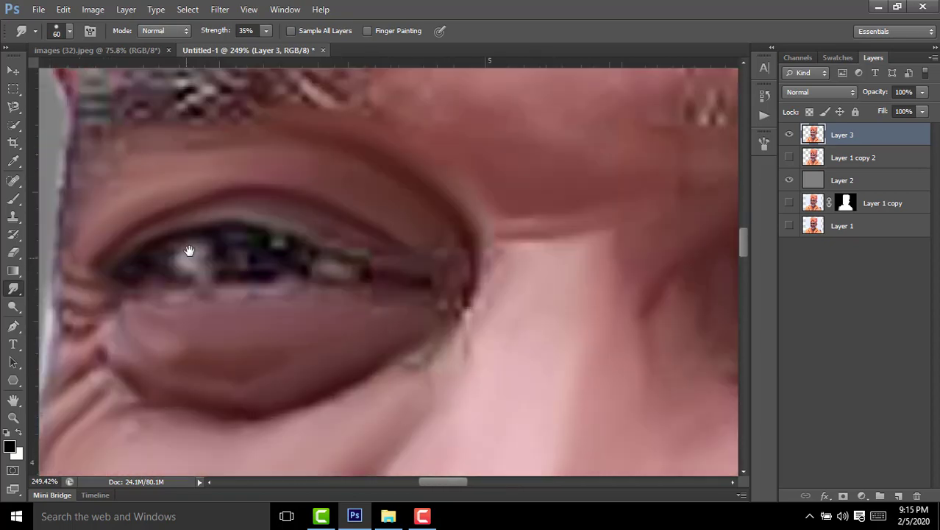
pyautogui.scroll(-1, 272, 294)
pyautogui.hscroll(2, 338, 353)
pyautogui.scroll(-3, 401, 410)
pyautogui.hscroll(2, 383, 353)
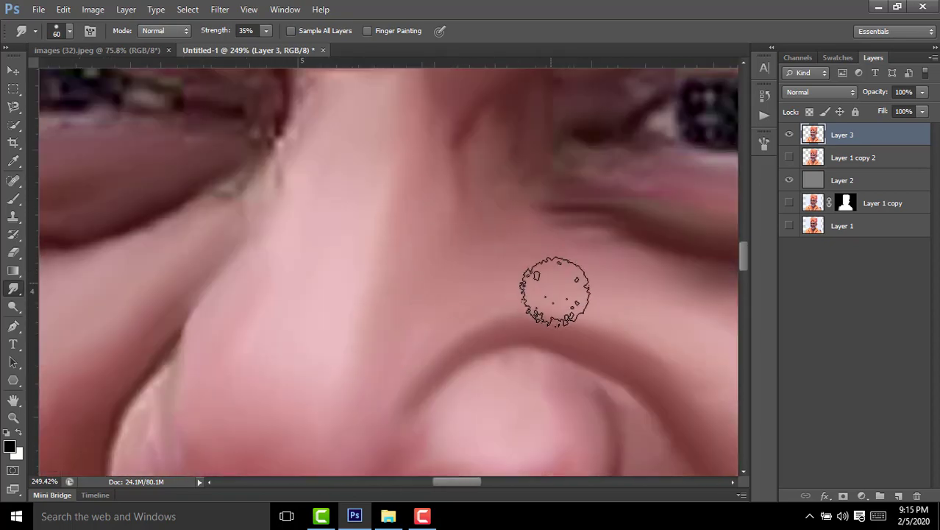
pyautogui.scroll(-2, 454, 329)
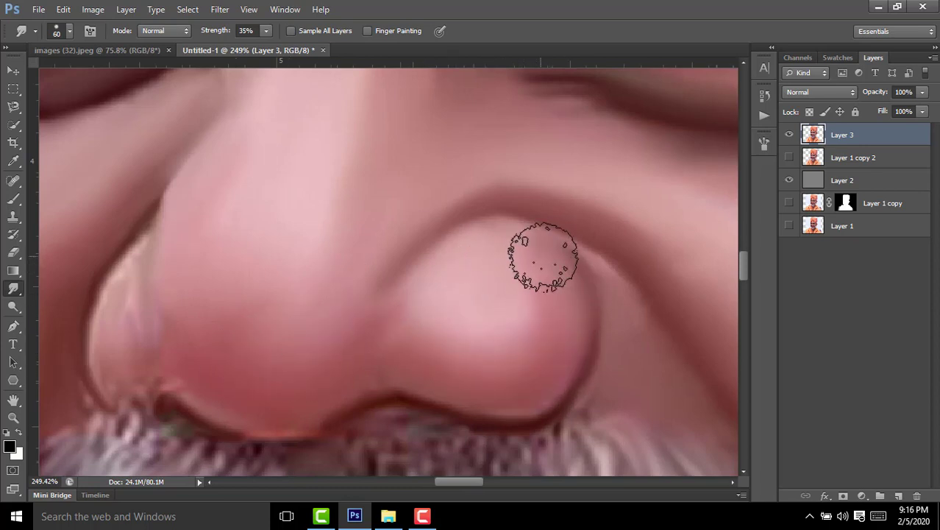
pyautogui.scroll(2, 456, 279)
pyautogui.hscroll(3, 482, 258)
pyautogui.scroll(-2, 594, 331)
pyautogui.hscroll(4, 441, 280)
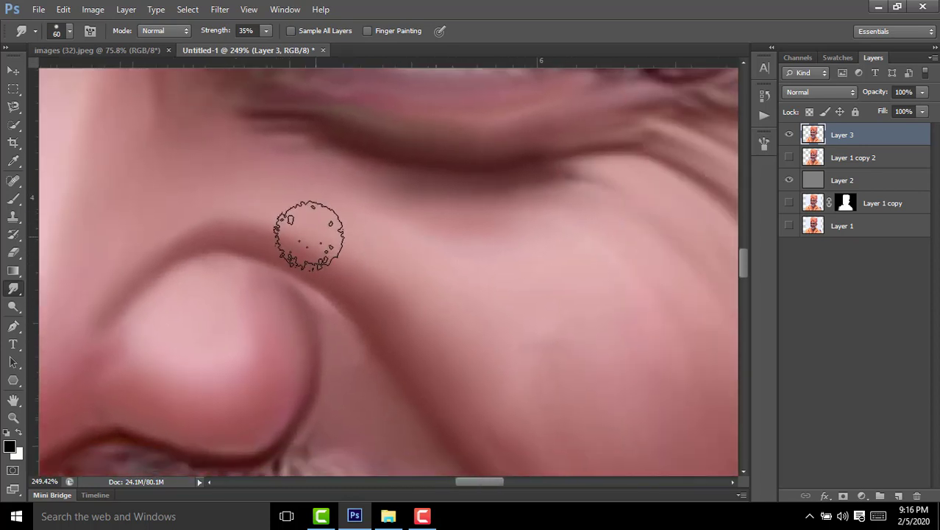
pyautogui.hscroll(2, 456, 364)
pyautogui.scroll(-1, 470, 368)
pyautogui.scroll(-5, 479, 370)
pyautogui.scroll(2, 347, 195)
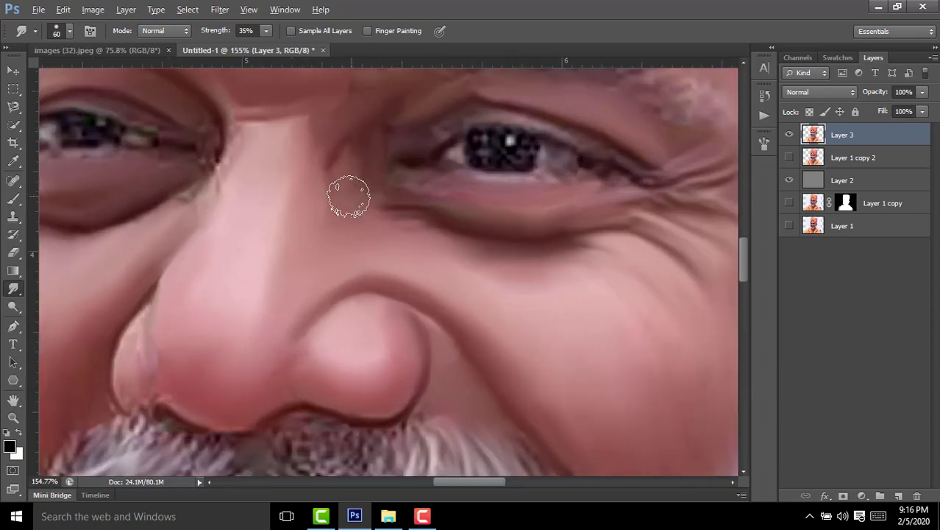
pyautogui.scroll(2, 305, 263)
pyautogui.hscroll(-2, 318, 270)
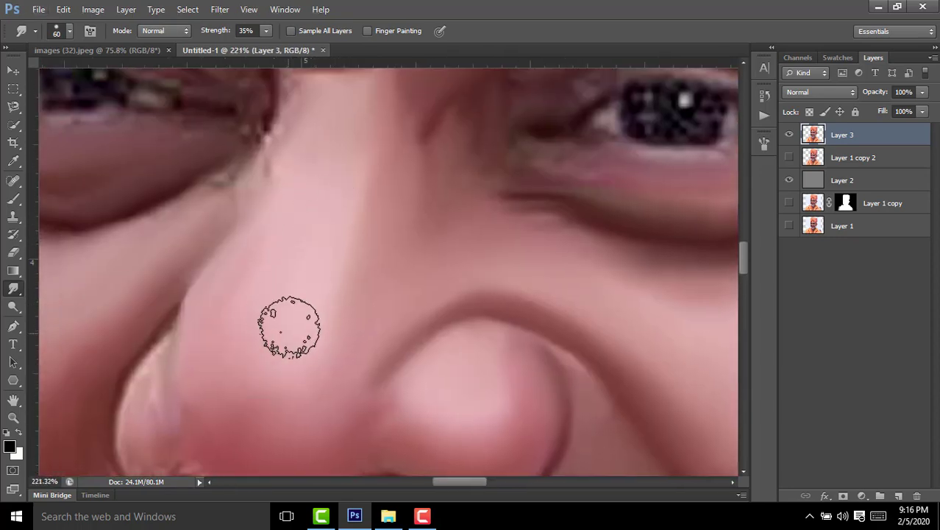
pyautogui.scroll(-1, 390, 252)
pyautogui.hscroll(-4, 287, 301)
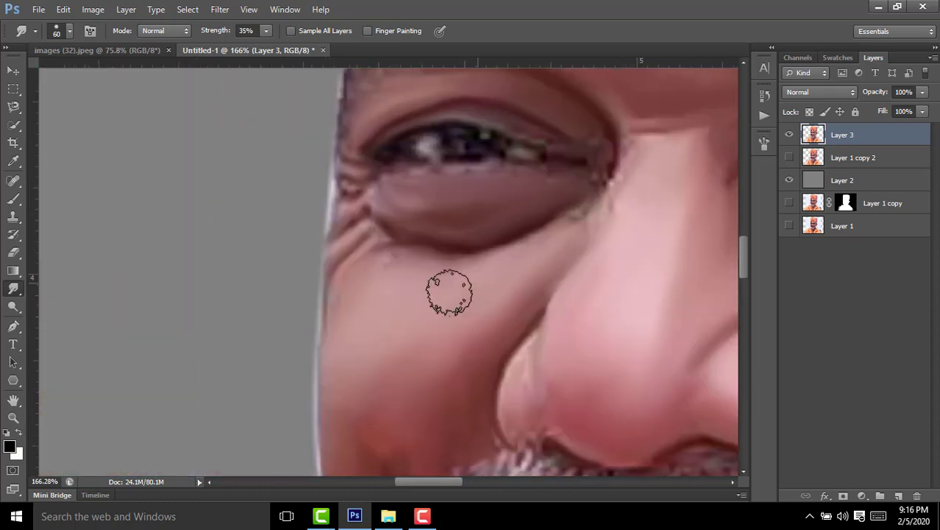
pyautogui.scroll(-2, 467, 351)
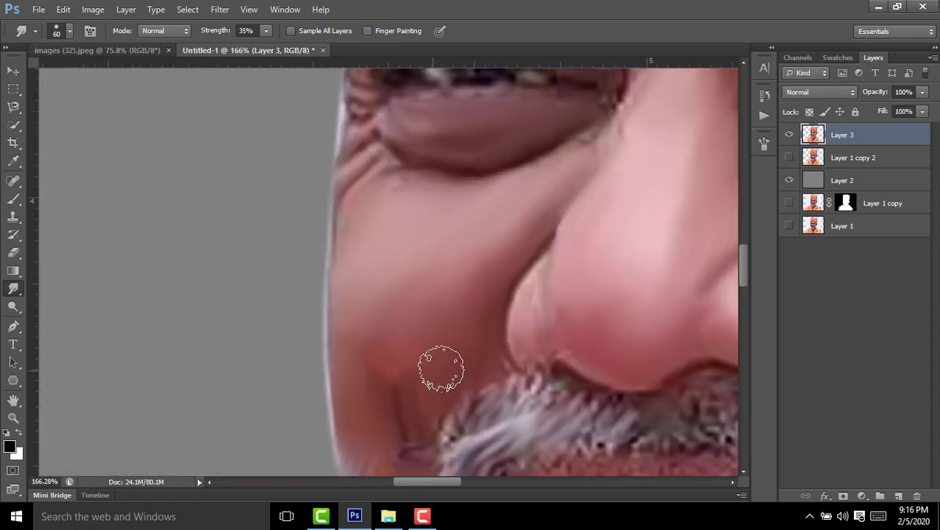
pyautogui.scroll(5, 562, 226)
pyautogui.hscroll(2, 561, 226)
pyautogui.scroll(3, 518, 310)
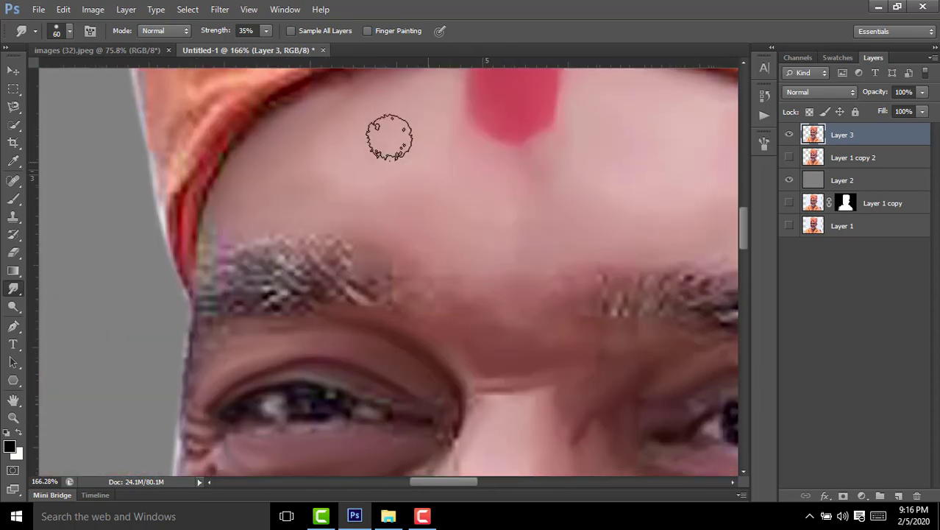
pyautogui.scroll(3, 393, 137)
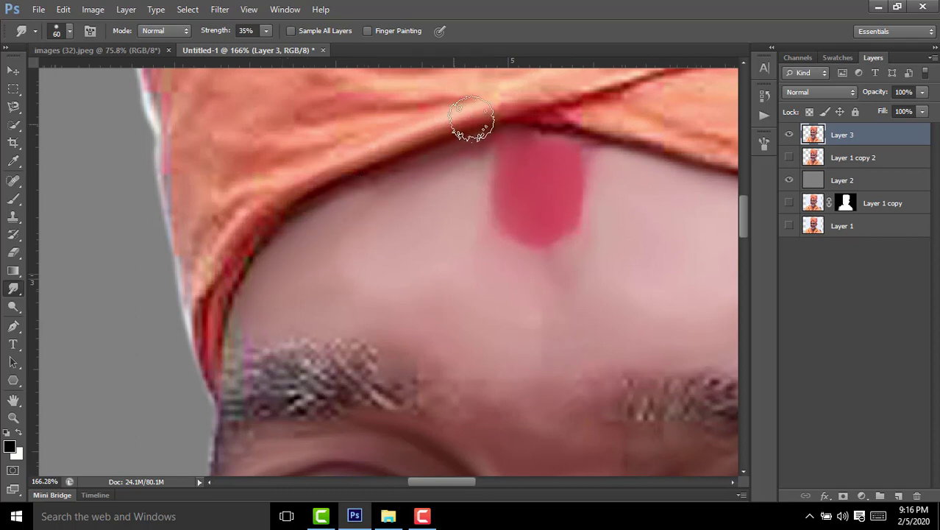
pyautogui.scroll(-2, 366, 172)
pyautogui.hscroll(-2, 366, 172)
pyautogui.hscroll(6, 389, 265)
pyautogui.scroll(-2, 416, 143)
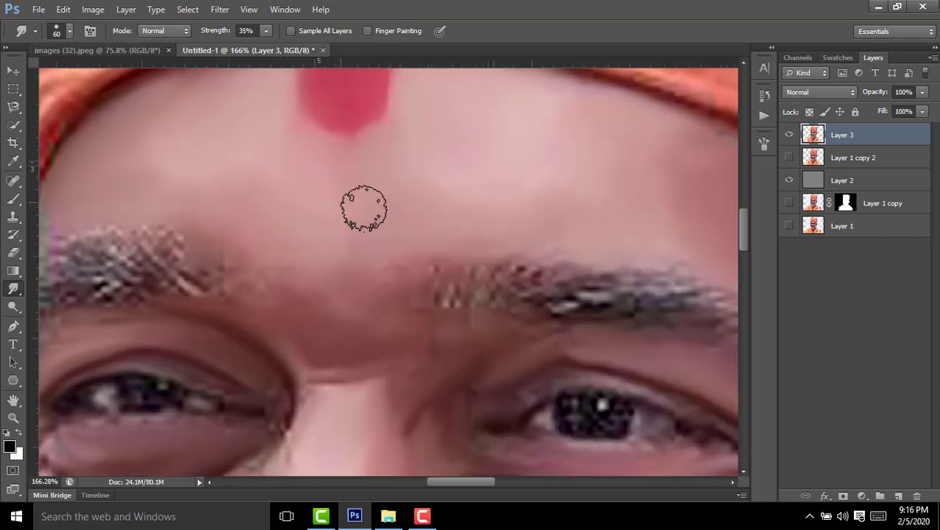
pyautogui.scroll(-2, 390, 202)
pyautogui.scroll(-2, 556, 203)
pyautogui.scroll(-1, 578, 229)
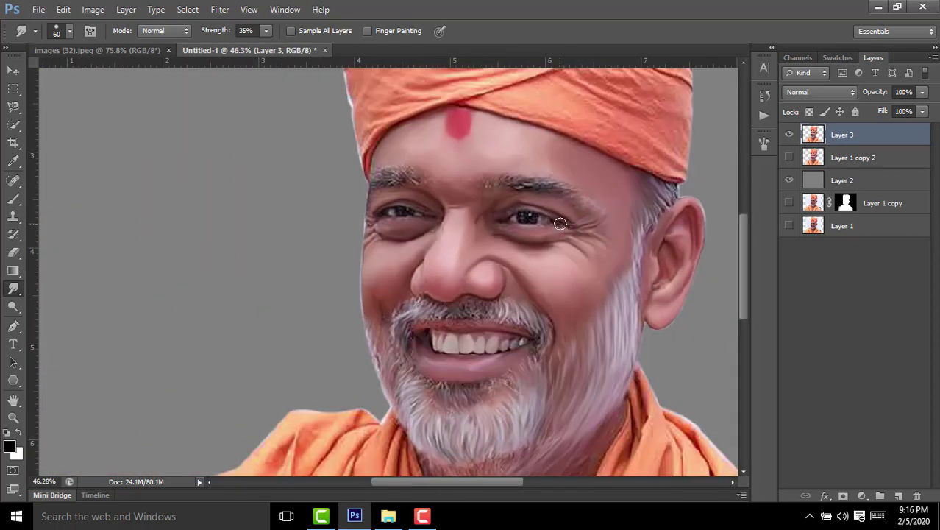
# Step: Zoom into the mouth corner to streak the moustache and beard hairs, then zoom onto the eye
pyautogui.scroll(-1, 554, 224)
pyautogui.scroll(2, 530, 265)
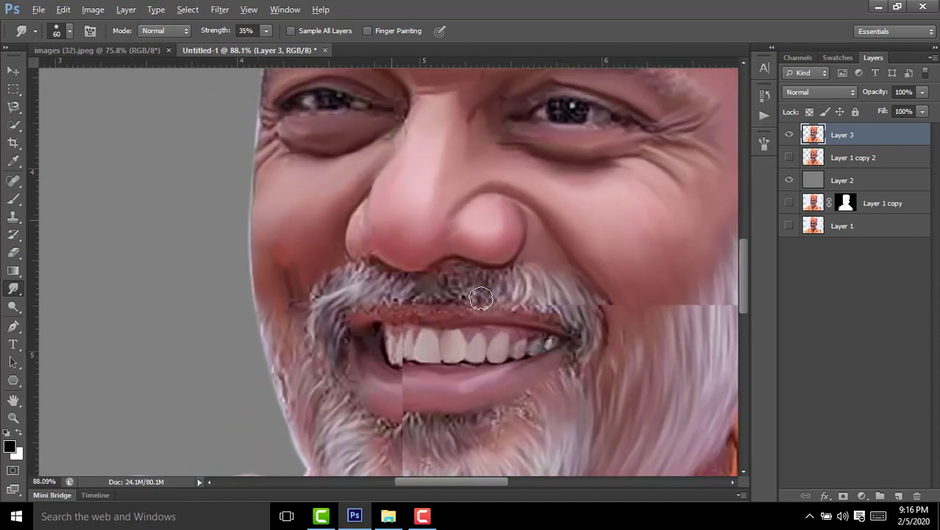
pyautogui.scroll(3, 441, 228)
pyautogui.hscroll(-5, 340, 315)
pyautogui.scroll(1, 340, 315)
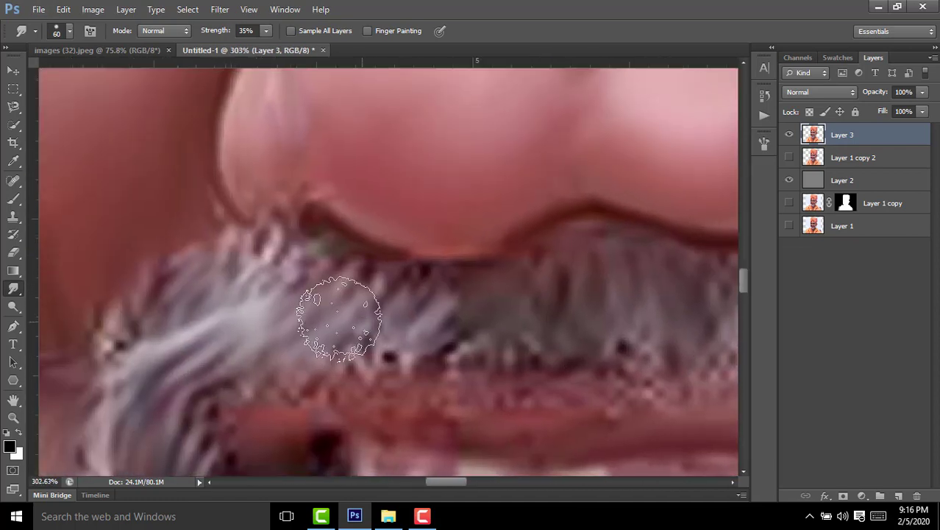
pyautogui.scroll(-3, 294, 258)
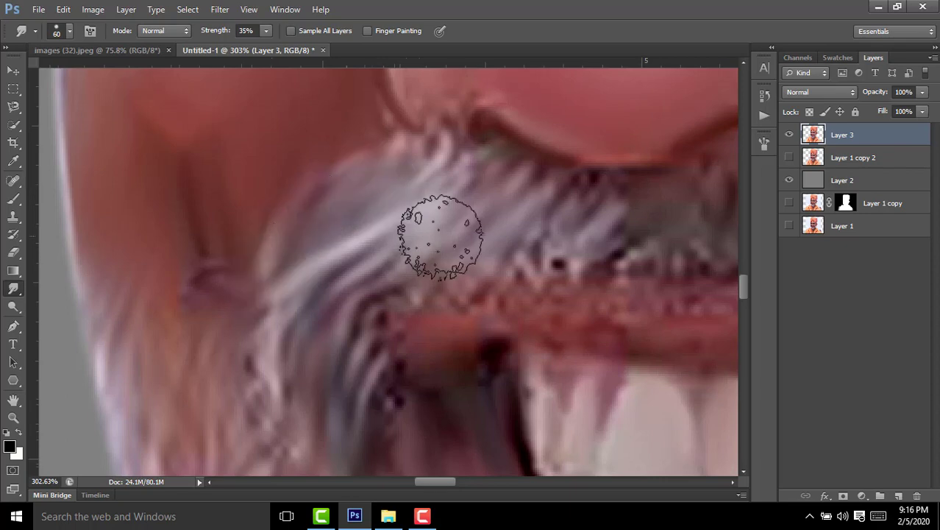
pyautogui.scroll(-4, 404, 236)
pyautogui.hscroll(-2, 405, 235)
pyautogui.scroll(-3, 419, 294)
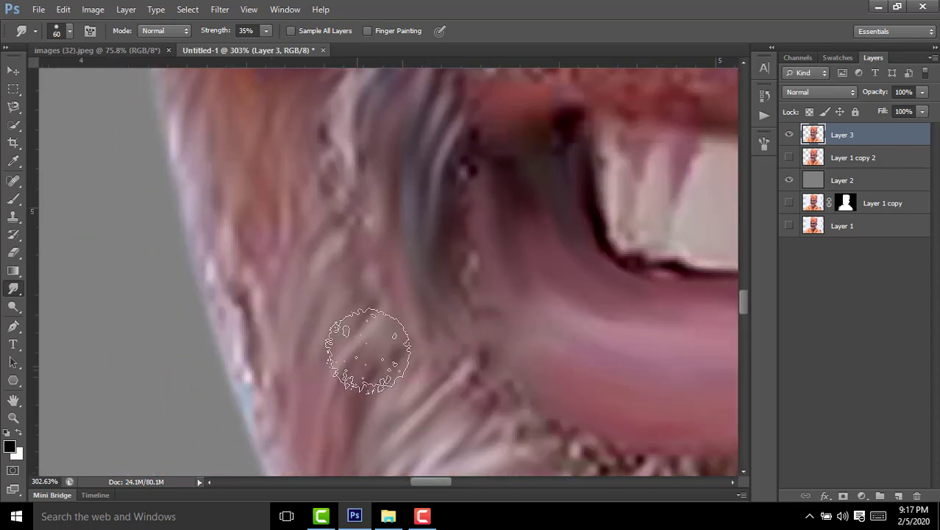
pyautogui.scroll(-4, 456, 320)
pyautogui.scroll(-2, 515, 302)
pyautogui.scroll(2, 559, 313)
pyautogui.scroll(3, 561, 317)
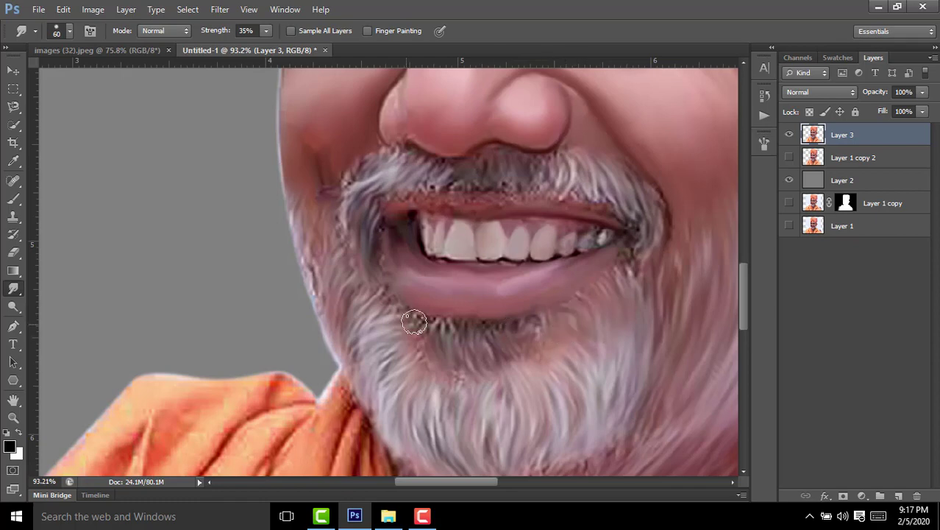
pyautogui.scroll(-3, 499, 337)
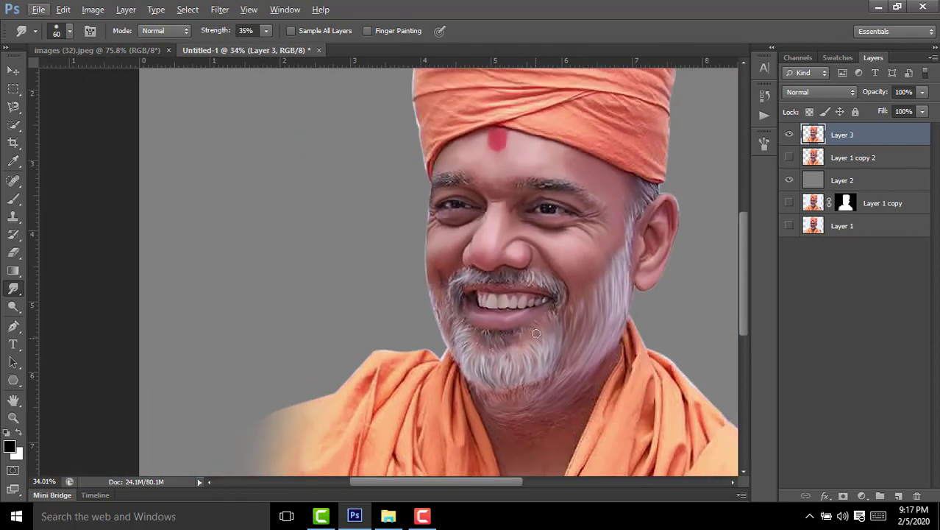
pyautogui.scroll(4, 608, 214)
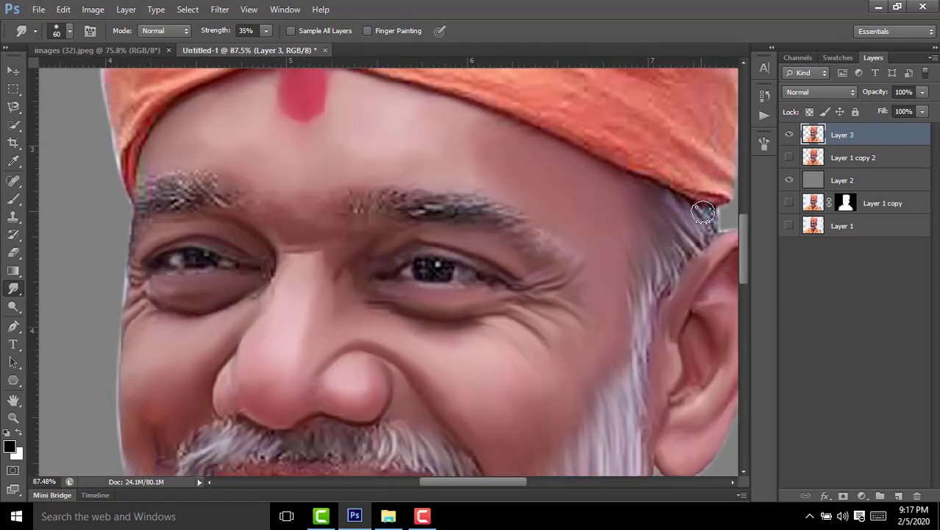
pyautogui.scroll(2, 548, 222)
pyautogui.scroll(2, 478, 236)
pyautogui.scroll(2, 434, 298)
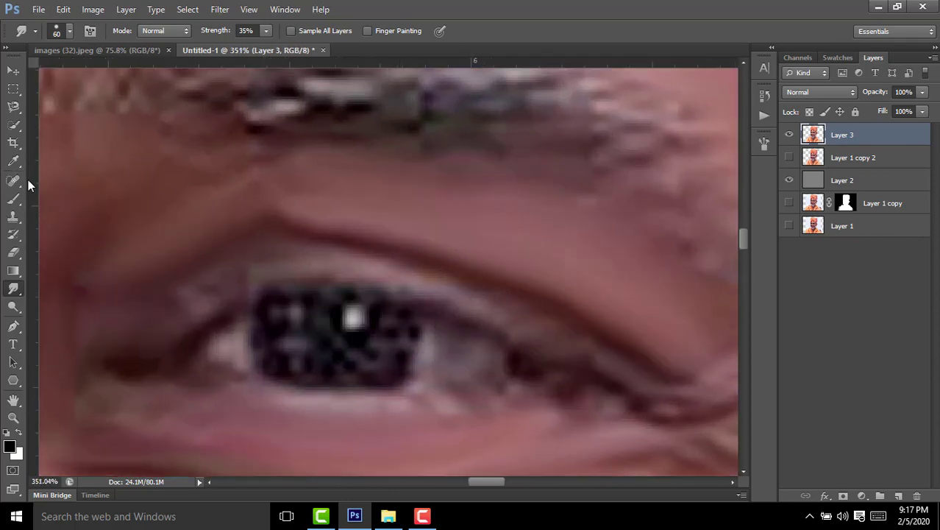
# Step: Switch to a smaller Brush and add a new empty layer above Layer 3
pyautogui.click(18, 199)
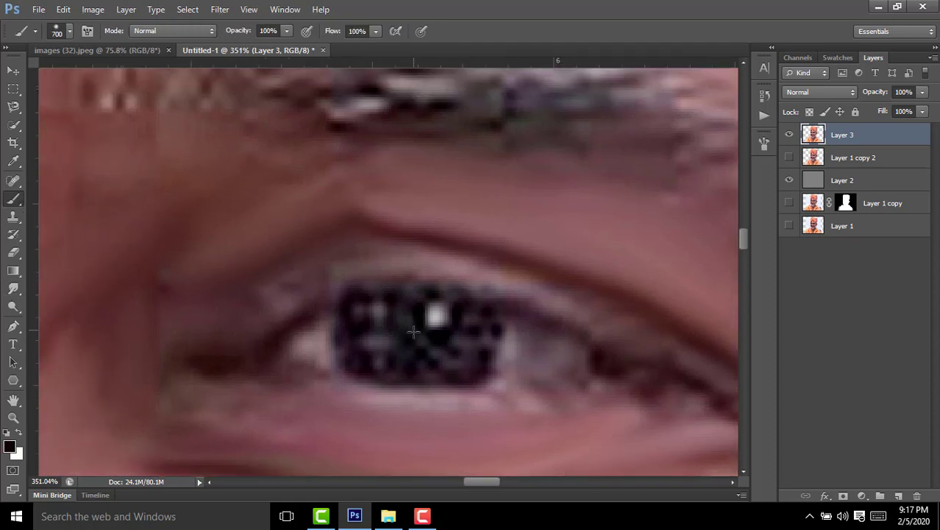
pyautogui.scroll(3, 392, 298)
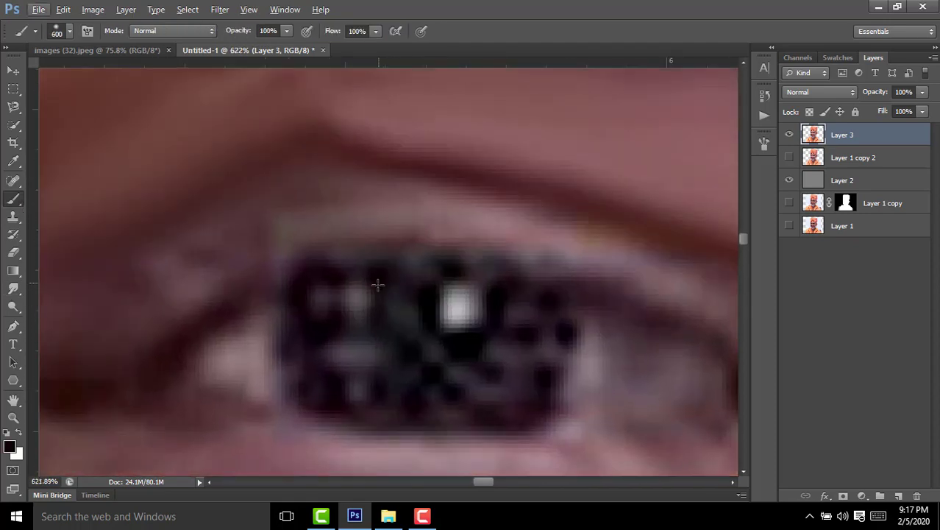
pyautogui.press('[')
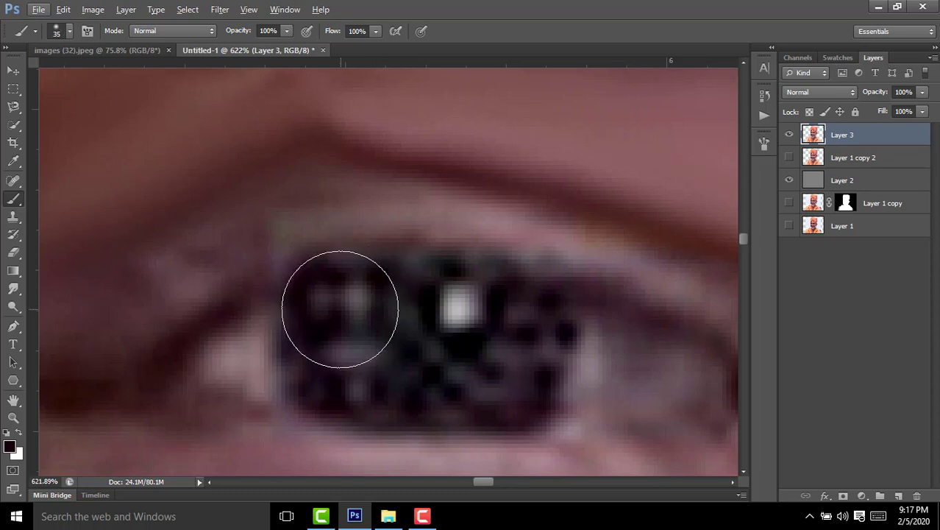
pyautogui.click(902, 495)
pyautogui.press('[')
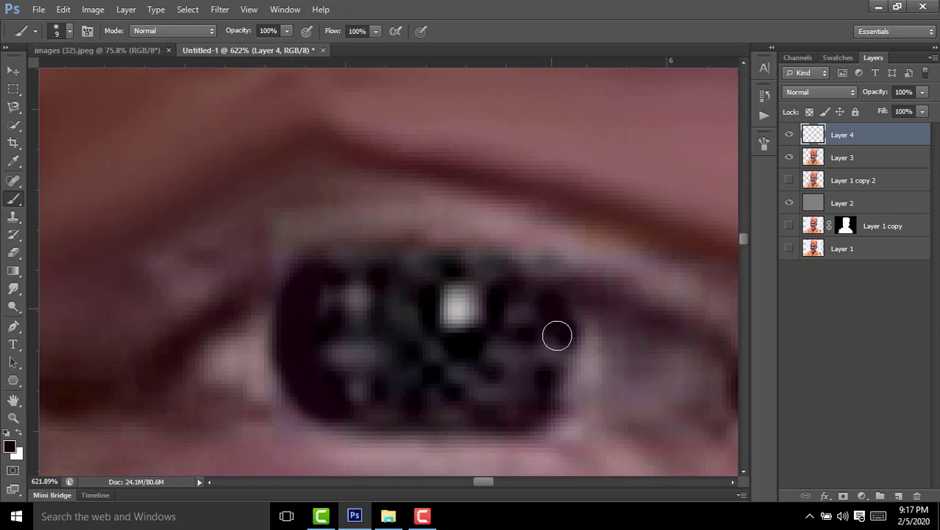
# Step: Paint the iris's right and upper-left parts dark, undoing the stray eyeliner strokes
pyautogui.moveTo(557, 335); pyautogui.dragTo(519, 404)
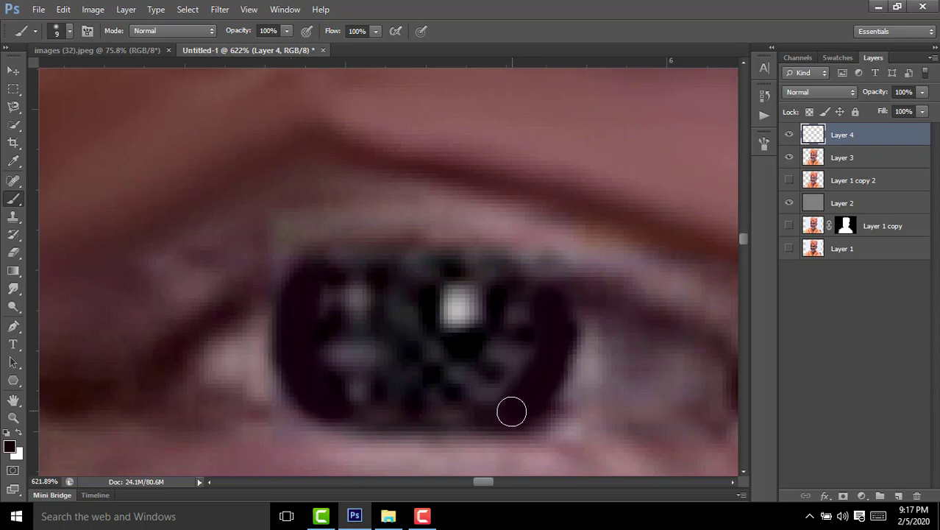
pyautogui.moveTo(331, 290); pyautogui.dragTo(411, 281)
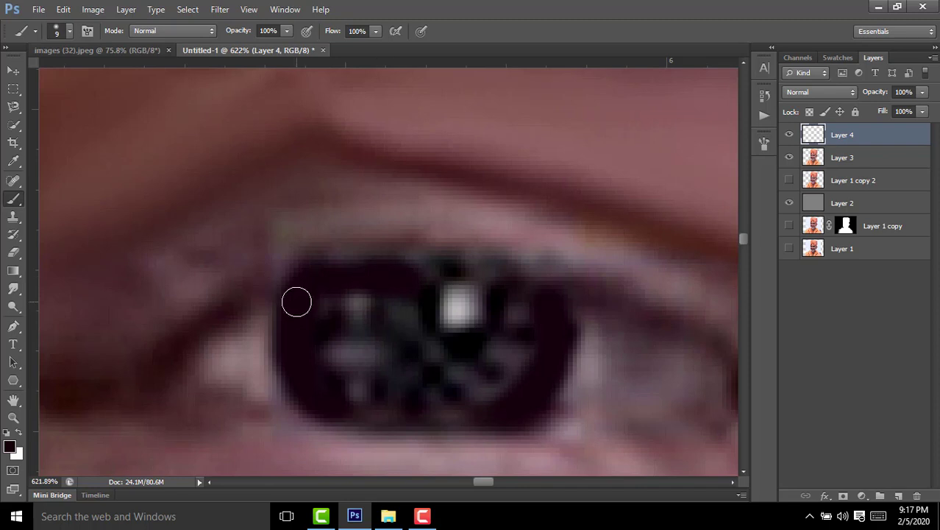
pyautogui.moveTo(204, 326); pyautogui.dragTo(278, 284)
pyautogui.hotkey('ctrl', 'z')
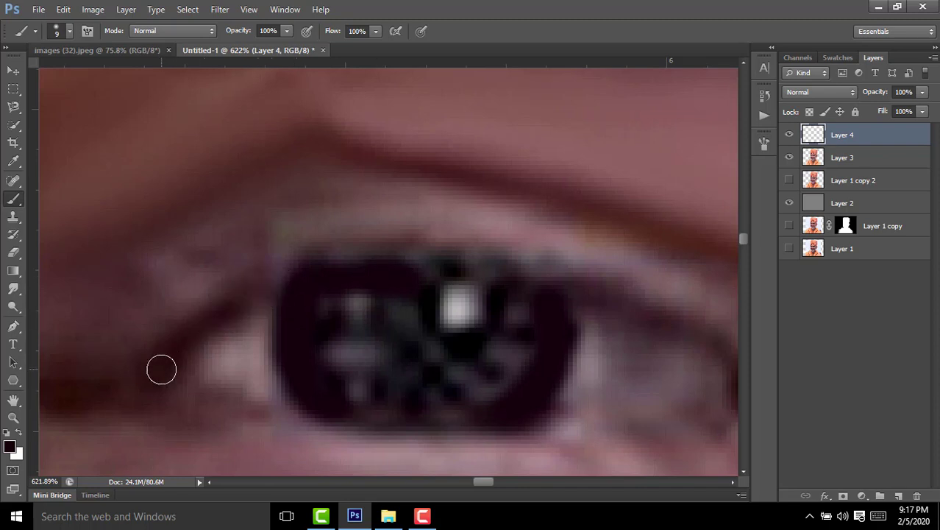
pyautogui.moveTo(162, 369)
pyautogui.mouseDown()
pyautogui.moveTo(304, 266)
pyautogui.moveTo(471, 270)
pyautogui.mouseUp()
pyautogui.hotkey('ctrl', 'z')
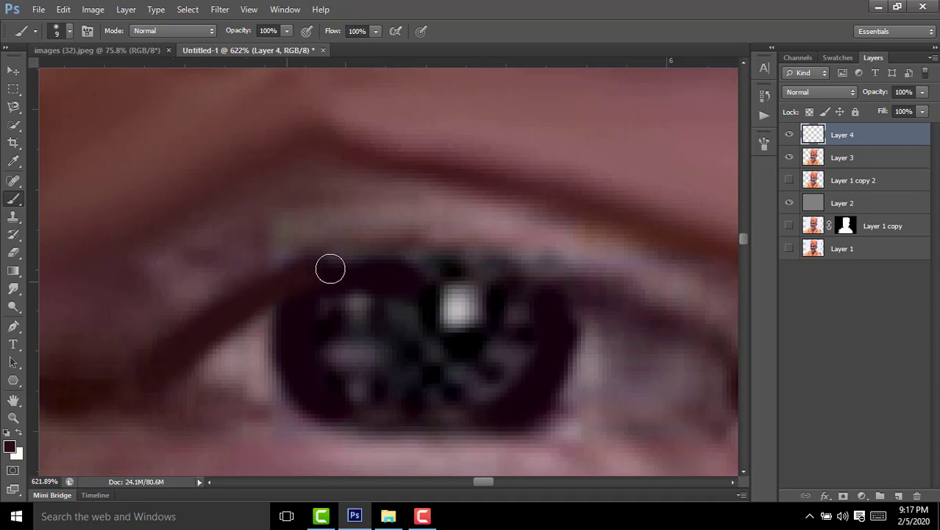
pyautogui.hotkey('ctrl', 'z')
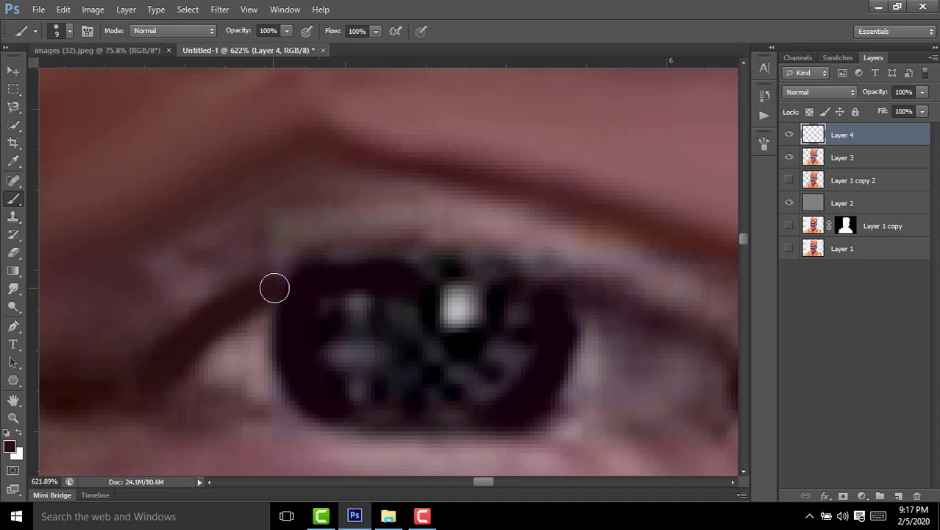
# Step: Darken the upper eyelid edge and fill the rest of the iris solid dark around its highlight
pyautogui.hscroll(3, 524, 288)
pyautogui.moveTo(568, 328)
pyautogui.mouseDown()
pyautogui.moveTo(438, 260)
pyautogui.moveTo(313, 239)
pyautogui.moveTo(190, 235)
pyautogui.mouseUp()
pyautogui.scroll(-3, 124, 263)
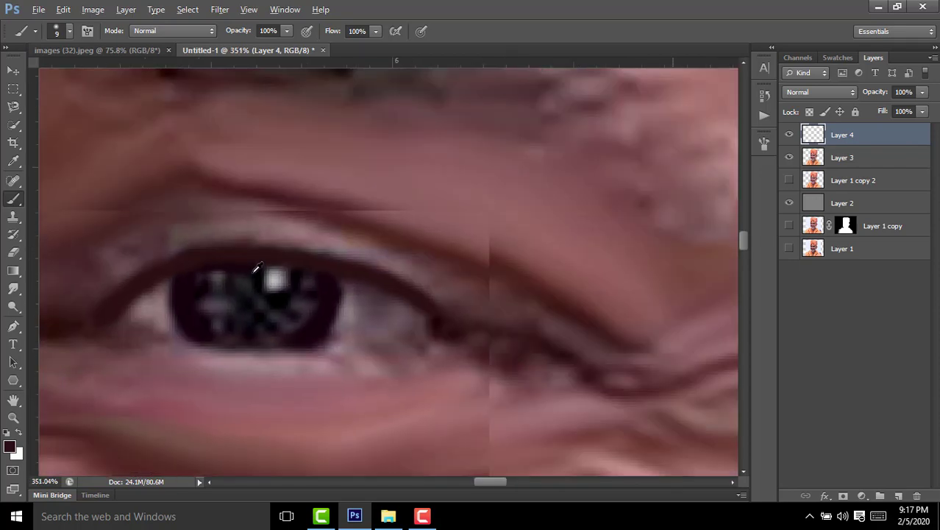
pyautogui.scroll(-3, 221, 265)
pyautogui.scroll(-2, 248, 274)
pyautogui.scroll(2, 249, 274)
pyautogui.scroll(3, 253, 271)
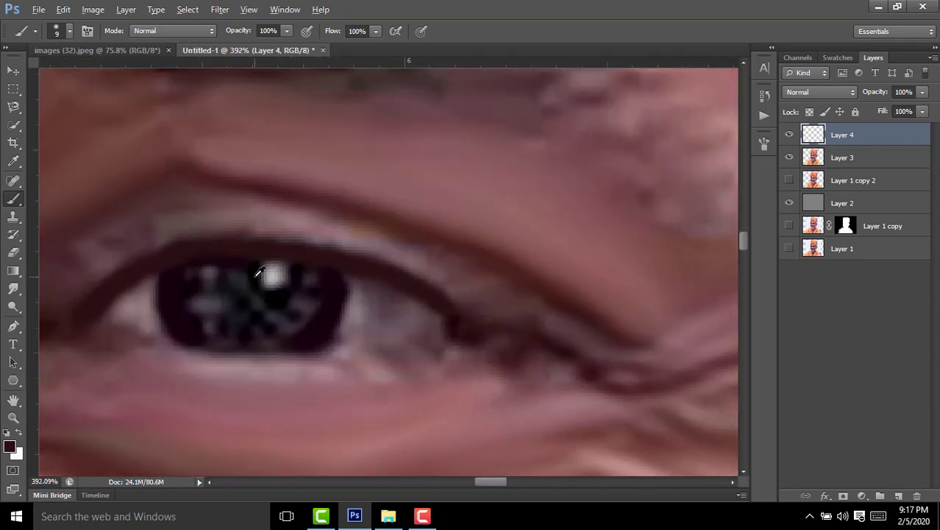
pyautogui.scroll(2, 261, 270)
pyautogui.scroll(2, 273, 272)
pyautogui.scroll(1, 286, 282)
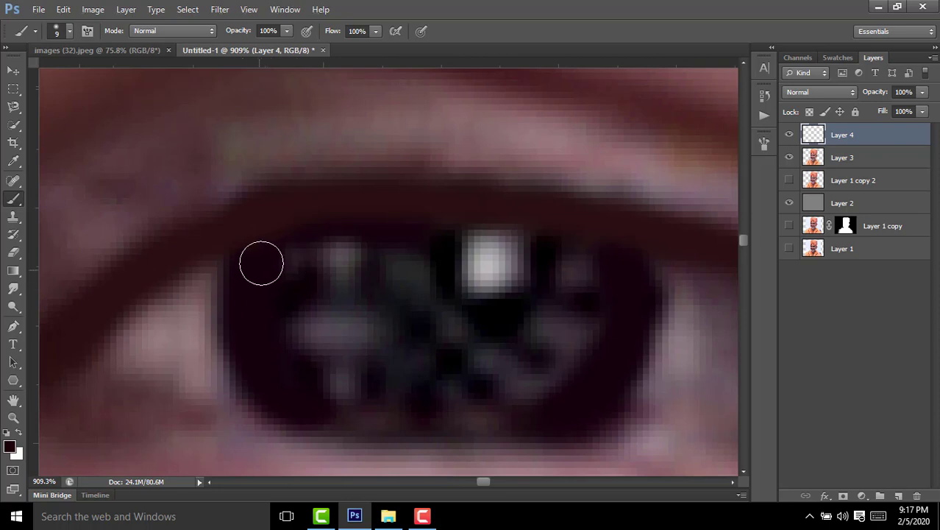
pyautogui.moveTo(281, 231)
pyautogui.mouseDown()
pyautogui.moveTo(362, 223)
pyautogui.moveTo(296, 273)
pyautogui.moveTo(357, 276)
pyautogui.moveTo(413, 250)
pyautogui.moveTo(285, 329)
pyautogui.moveTo(321, 391)
pyautogui.moveTo(550, 361)
pyautogui.moveTo(590, 318)
pyautogui.moveTo(506, 397)
pyautogui.moveTo(350, 378)
pyautogui.moveTo(573, 264)
pyautogui.mouseUp()
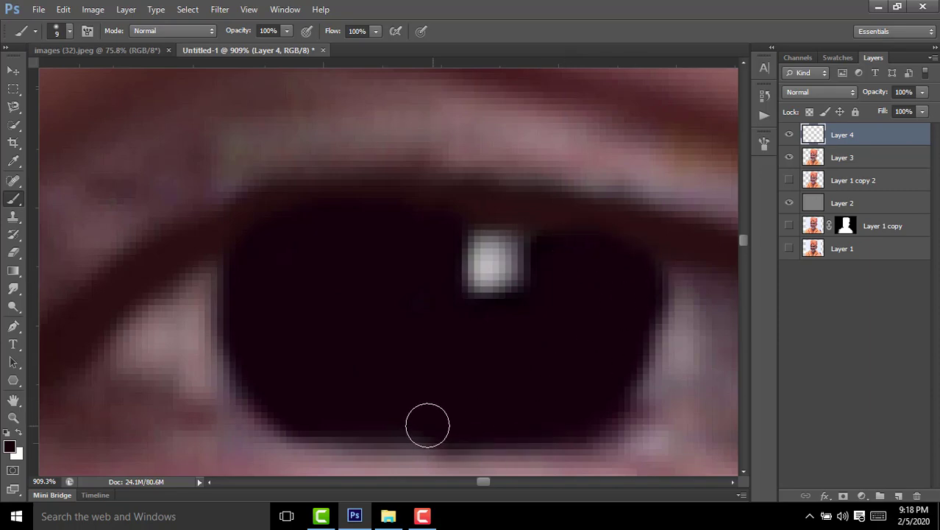
pyautogui.scroll(-2, 419, 373)
pyautogui.scroll(-4, 423, 368)
pyautogui.scroll(-2, 425, 362)
pyautogui.scroll(2, 426, 362)
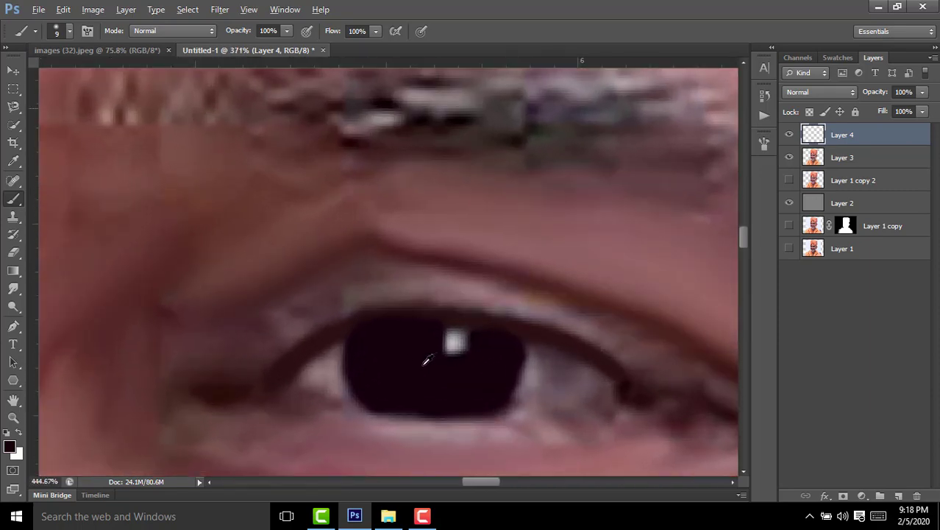
pyautogui.scroll(1, 425, 362)
pyautogui.scroll(1, 326, 319)
pyautogui.moveTo(325, 319)
pyautogui.mouseDown()
pyautogui.moveTo(405, 319)
pyautogui.moveTo(205, 338)
pyautogui.moveTo(610, 390)
pyautogui.moveTo(433, 355)
pyautogui.mouseUp()
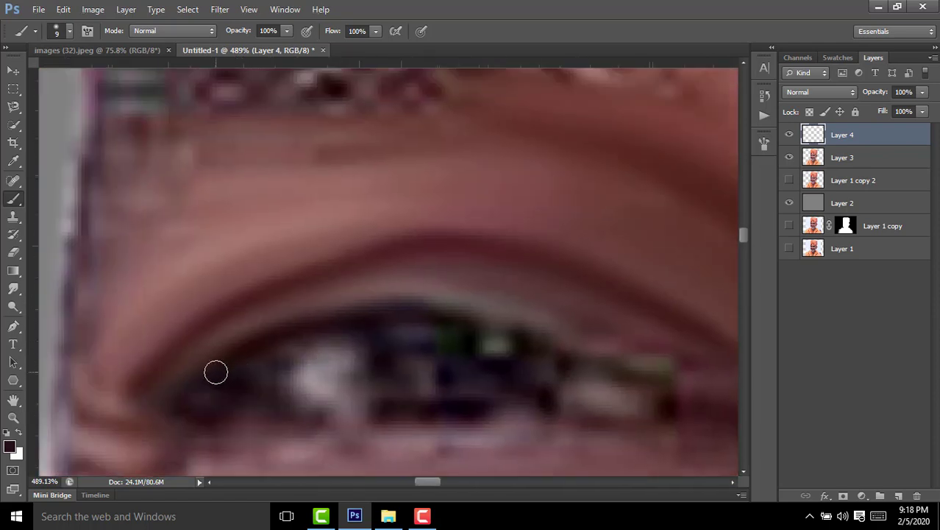
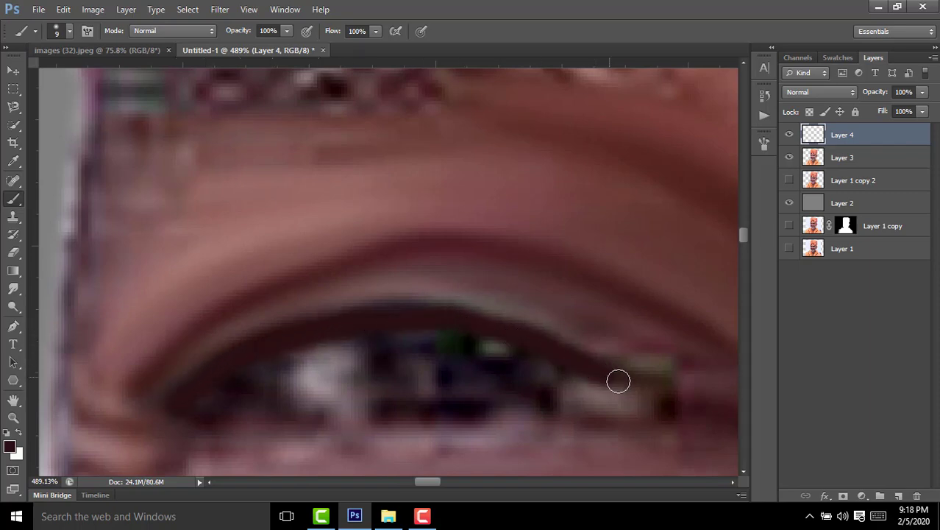
# Step: Paint over the left eye's iris in black on Layer 4 to form a solid pupil
pyautogui.scroll(-3, 651, 394)
pyautogui.scroll(3, 618, 374)
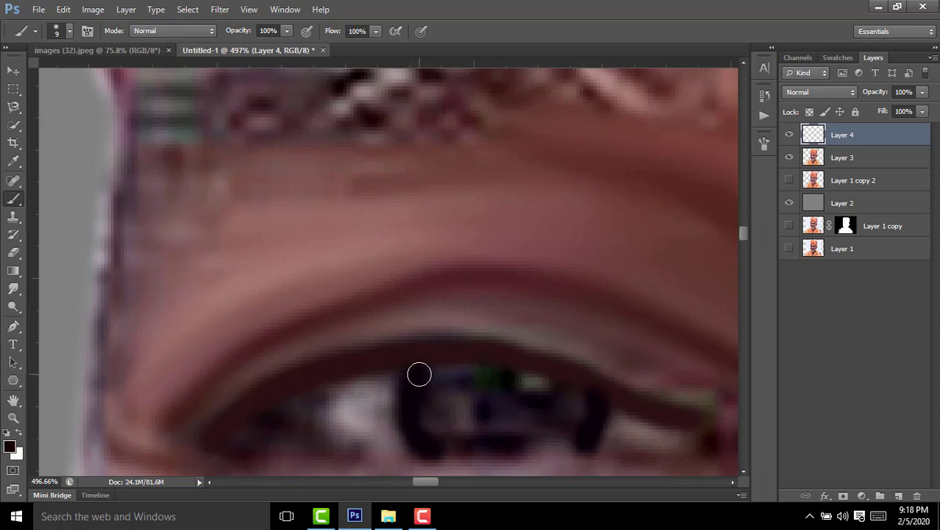
pyautogui.moveTo(446, 448)
pyautogui.mouseDown()
pyautogui.moveTo(566, 442)
pyautogui.moveTo(585, 402)
pyautogui.moveTo(554, 405)
pyautogui.moveTo(486, 374)
pyautogui.moveTo(529, 422)
pyautogui.moveTo(564, 416)
pyautogui.moveTo(504, 374)
pyautogui.mouseUp()
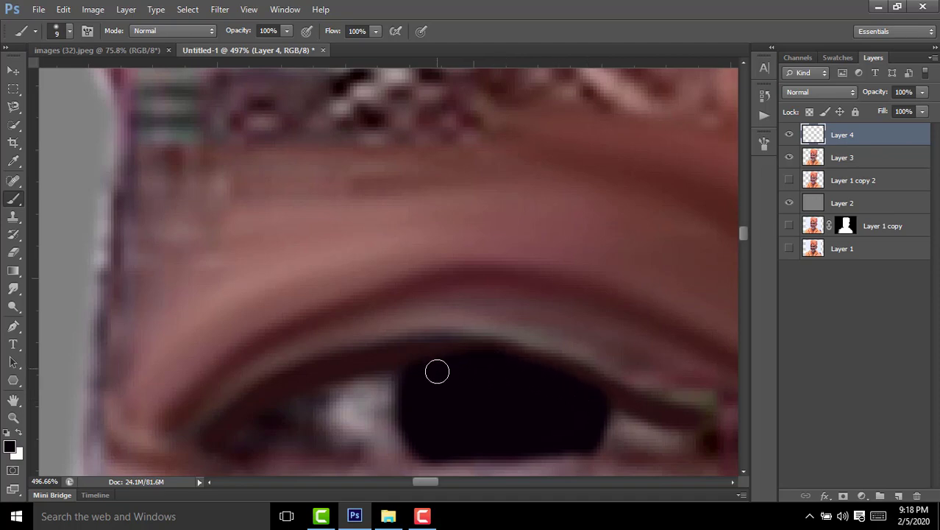
pyautogui.scroll(-3, 516, 378)
pyautogui.scroll(-1, 525, 378)
pyautogui.scroll(-1, 542, 378)
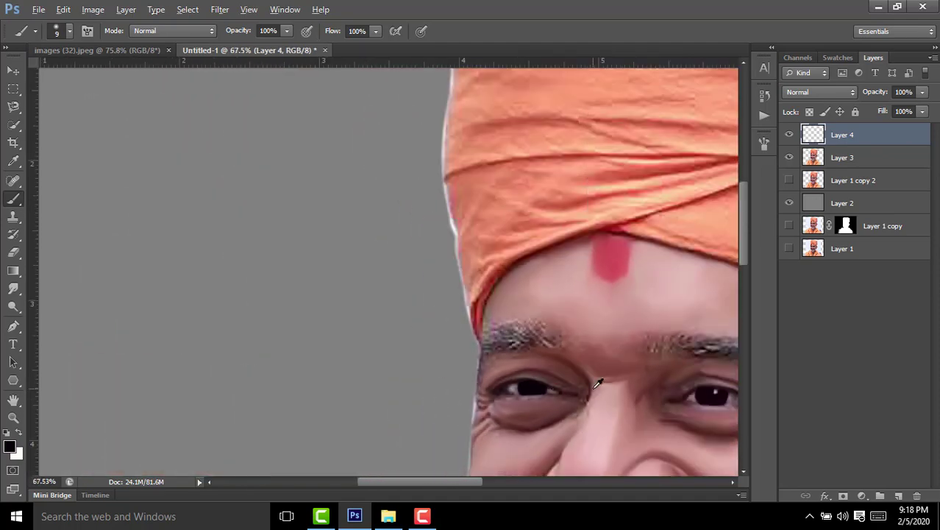
# Step: Hide and re-show Layer 4 to compare the painted eye, then zoom in on it
pyautogui.click(790, 137)
pyautogui.moveTo(564, 284); pyautogui.dragTo(392, 256)
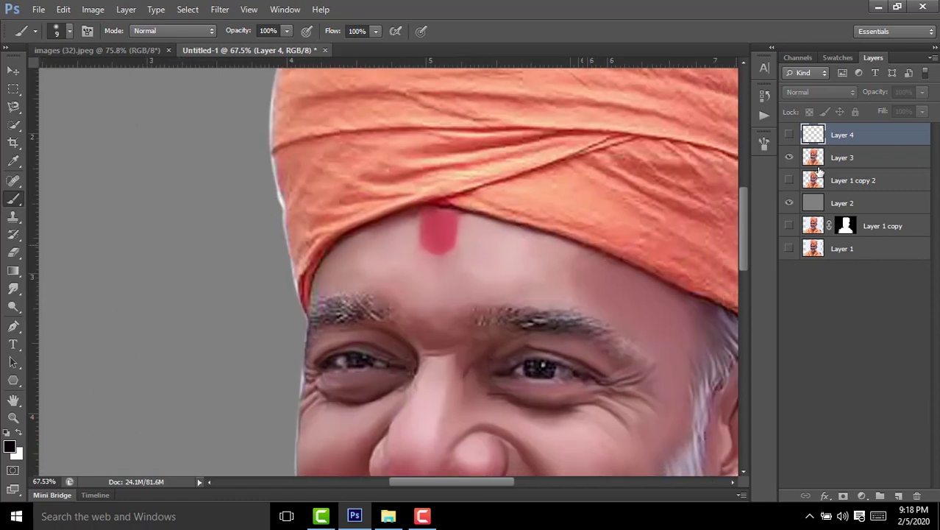
pyautogui.click(789, 135)
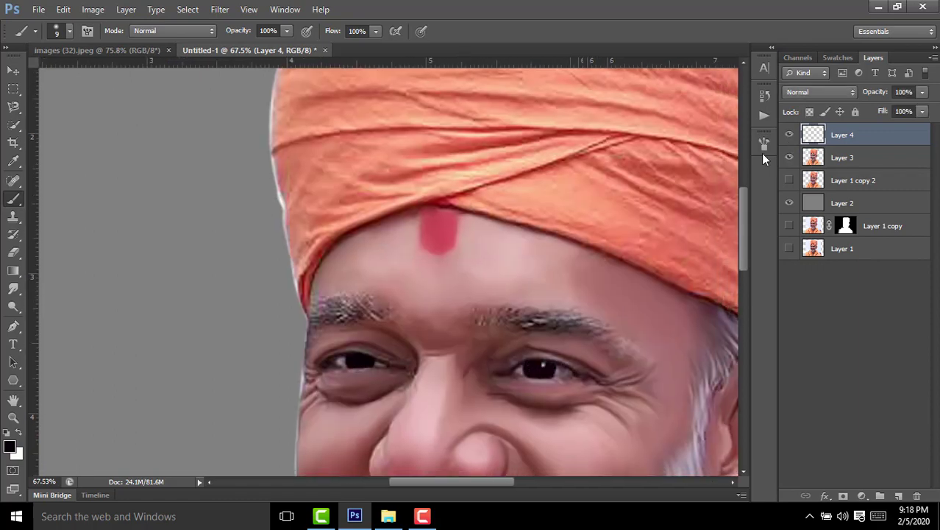
pyautogui.scroll(3, 382, 349)
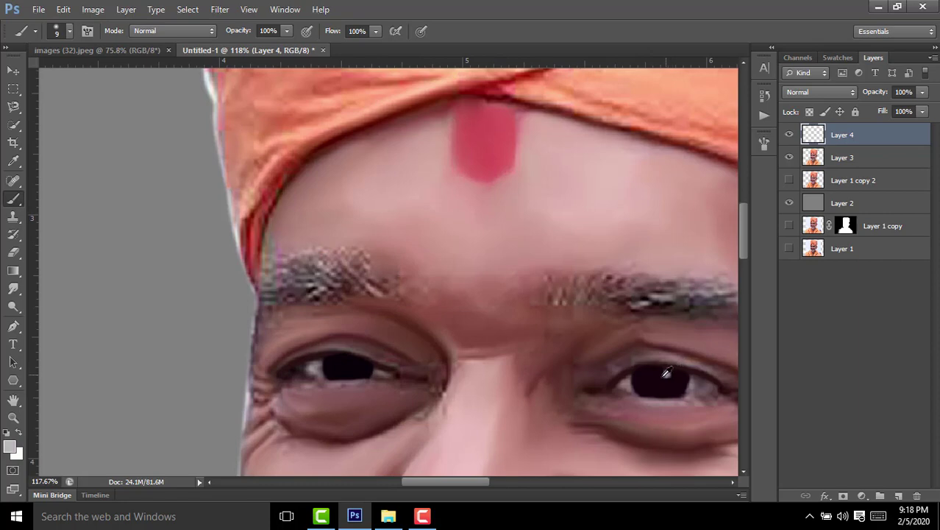
pyautogui.scroll(3, 357, 369)
pyautogui.scroll(3, 361, 354)
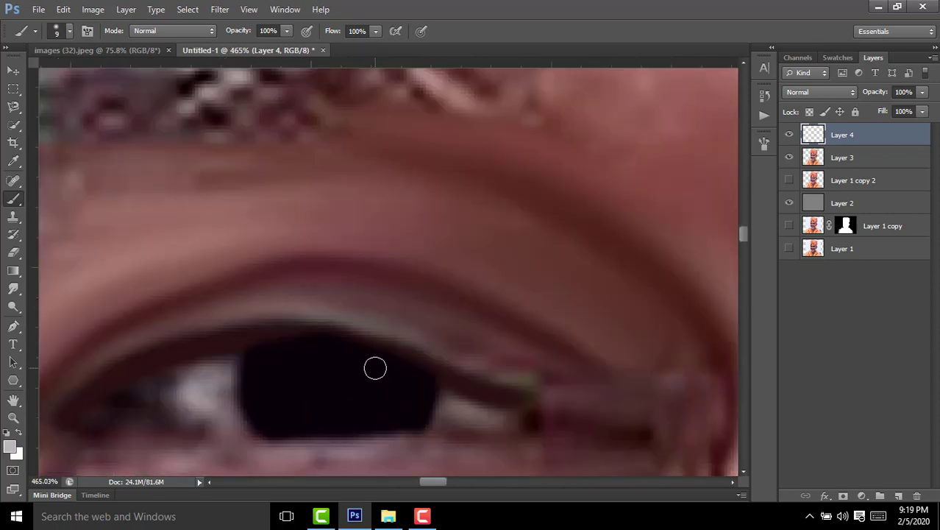
# Step: Dab a white catchlight onto the pupil and darken its upper edge in black
pyautogui.click(374, 368)
pyautogui.keyDown('alt'); pyautogui.click(280, 339); pyautogui.keyUp('alt')
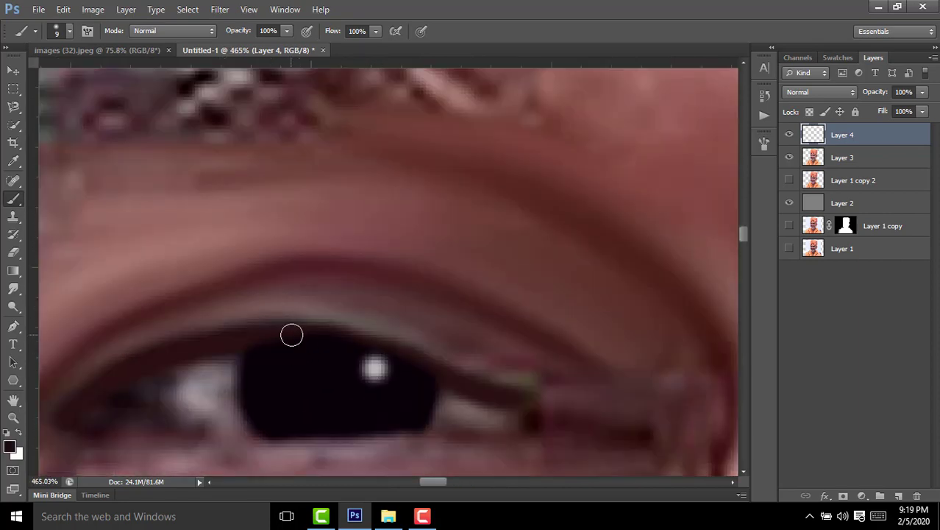
pyautogui.moveTo(293, 340); pyautogui.dragTo(364, 346)
pyautogui.moveTo(292, 337); pyautogui.dragTo(354, 344)
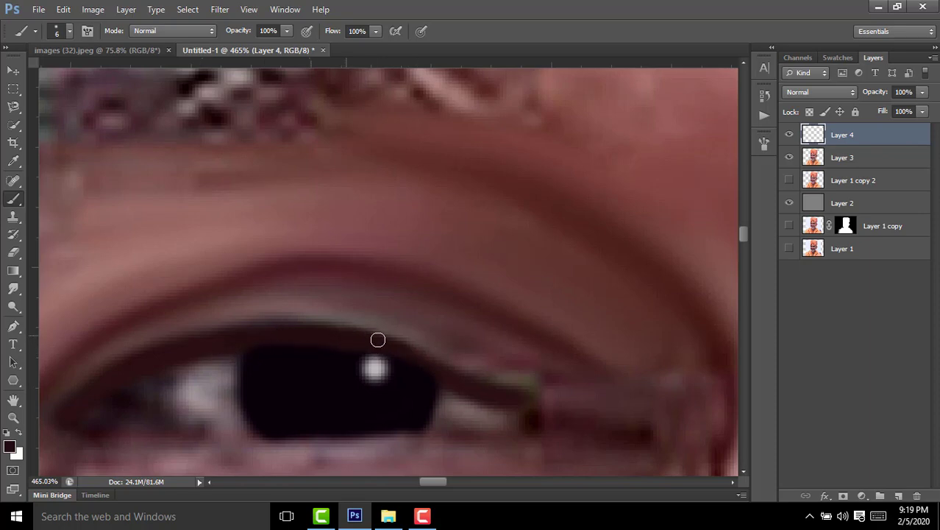
pyautogui.scroll(-3, 440, 356)
pyautogui.scroll(-2, 457, 340)
pyautogui.scroll(2, 594, 325)
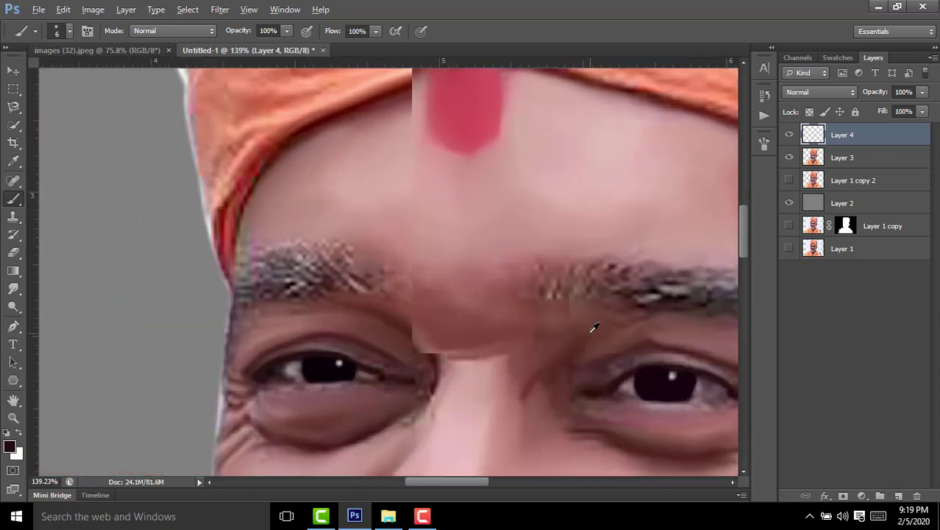
pyautogui.scroll(1, 594, 325)
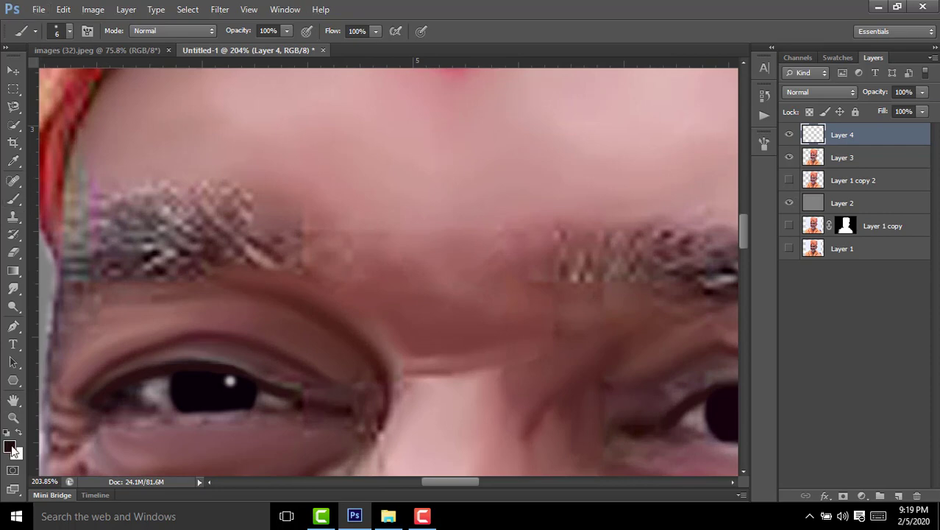
# Step: Set the foreground colour to a dark amber brown with R at 54
pyautogui.click(9, 447)
pyautogui.doubleClick(840, 243)
pyautogui.write('54')
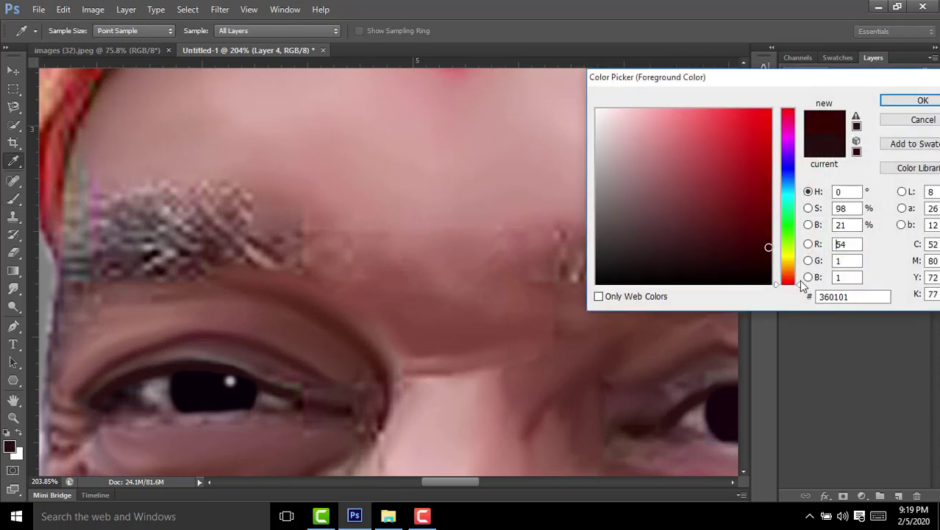
pyautogui.moveTo(802, 285)
pyautogui.mouseDown()
pyautogui.moveTo(800, 261)
pyautogui.moveTo(800, 269)
pyautogui.mouseUp()
pyautogui.click(920, 101)
# Step: Try an amber stroke in the pupil, undo it, and add a new empty Layer 5
pyautogui.press('b')
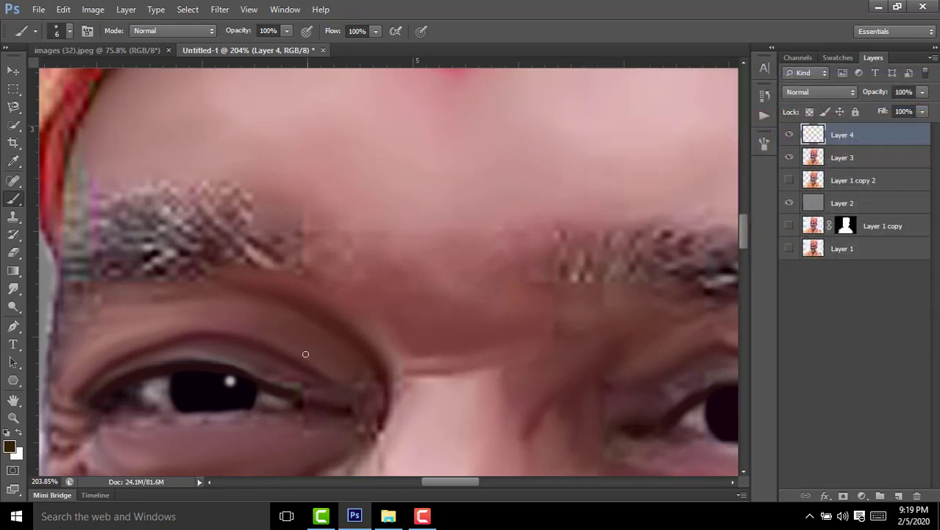
pyautogui.scroll(3, 220, 386)
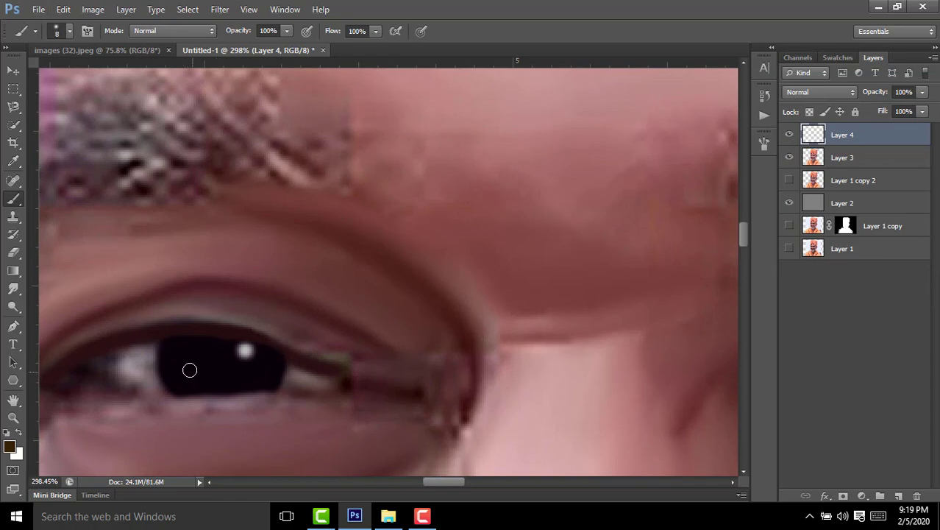
pyautogui.moveTo(178, 356); pyautogui.dragTo(197, 377)
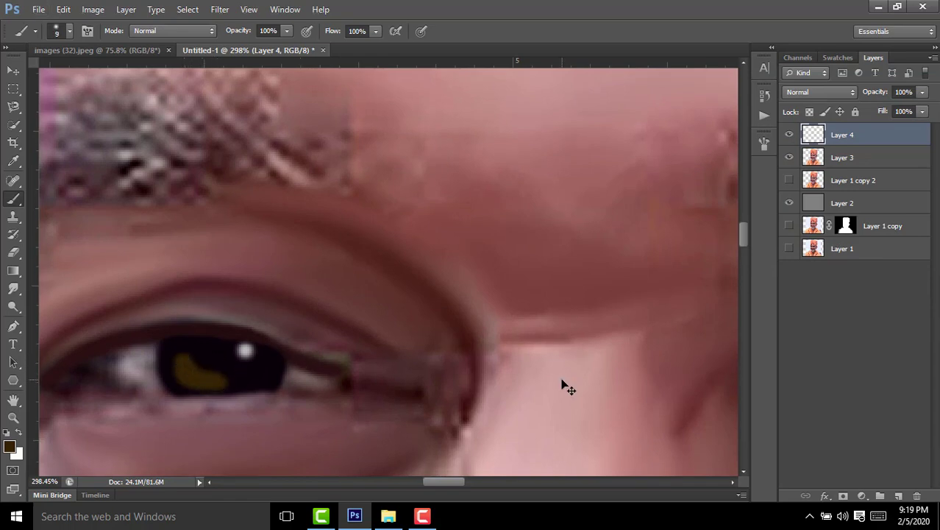
pyautogui.hotkey('ctrl', 'z')
pyautogui.click(898, 496)
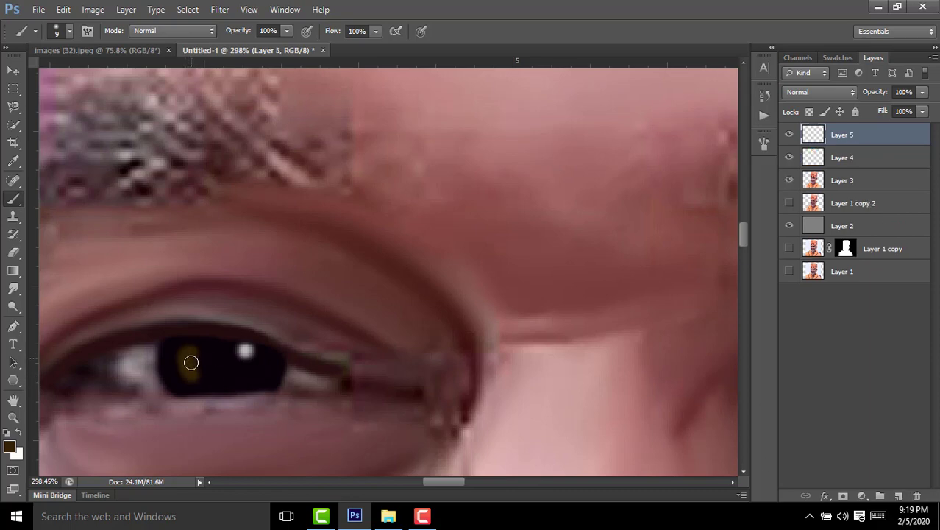
# Step: Paint a brown amber reflection on the left side of the right eye's pupil on Layer 5
pyautogui.hscroll(3, 202, 376)
pyautogui.hscroll(3, 342, 306)
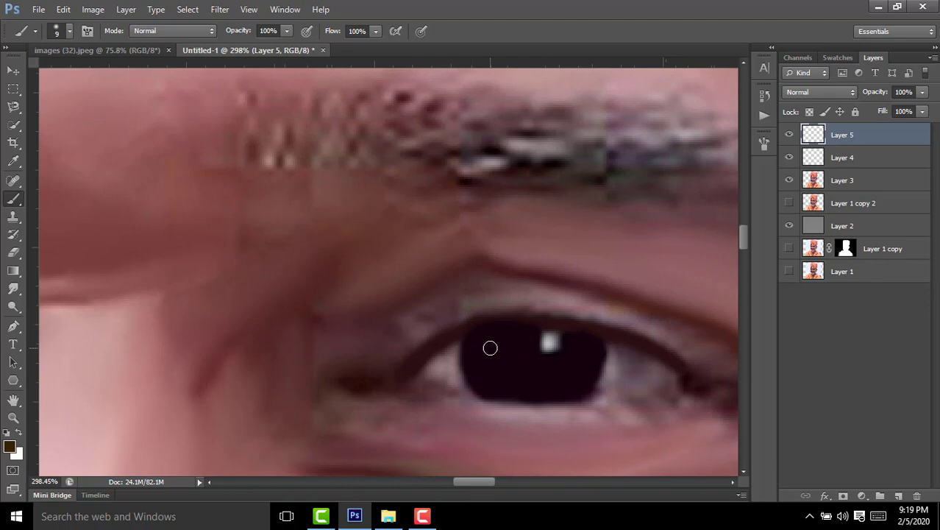
pyautogui.moveTo(490, 348); pyautogui.dragTo(492, 376)
pyautogui.scroll(-5, 490, 351)
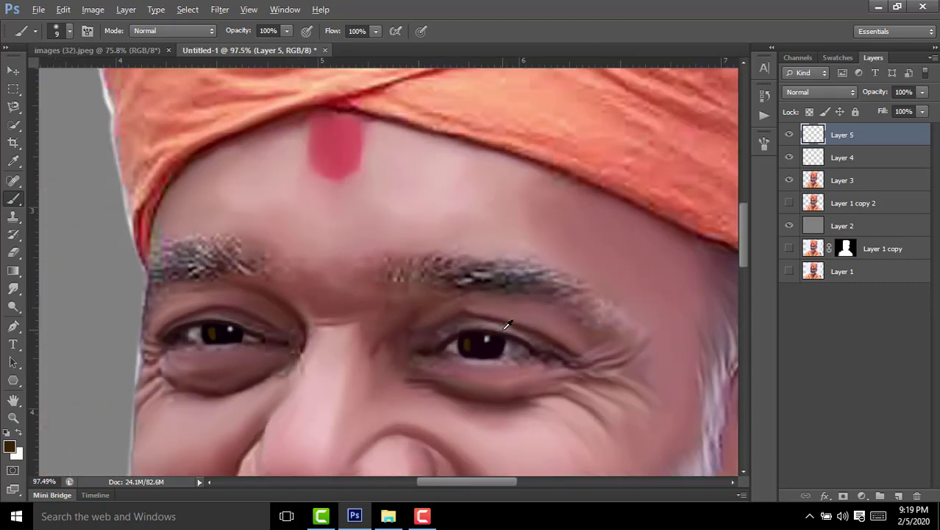
pyautogui.scroll(2, 506, 325)
# Step: Briefly hide Layer 4 to compare the eyes, then make Layer 4 active
pyautogui.click(853, 163)
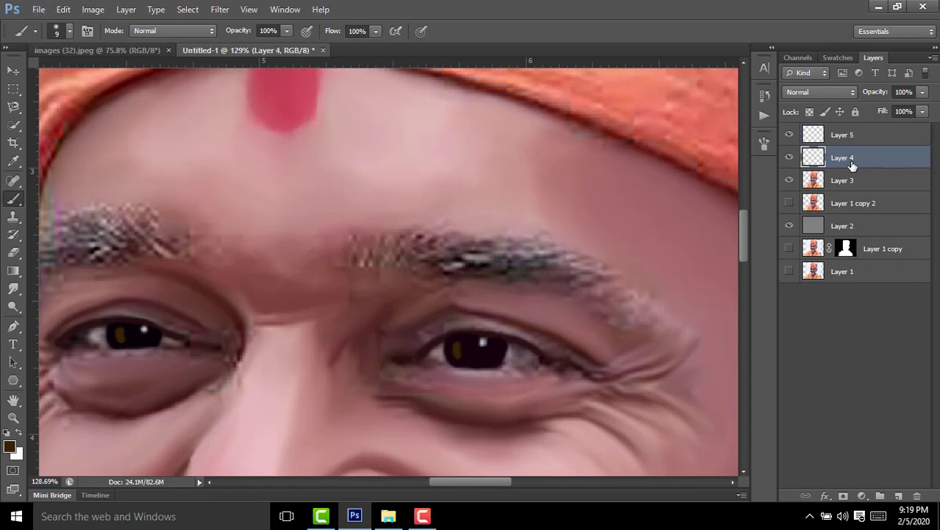
pyautogui.click(791, 158)
pyautogui.hotkey('alt', ']')
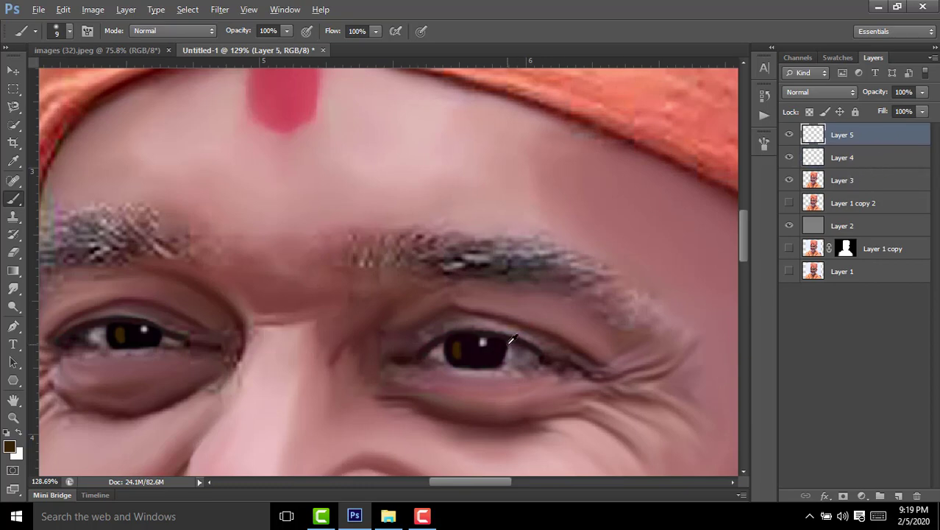
pyautogui.scroll(3, 221, 324)
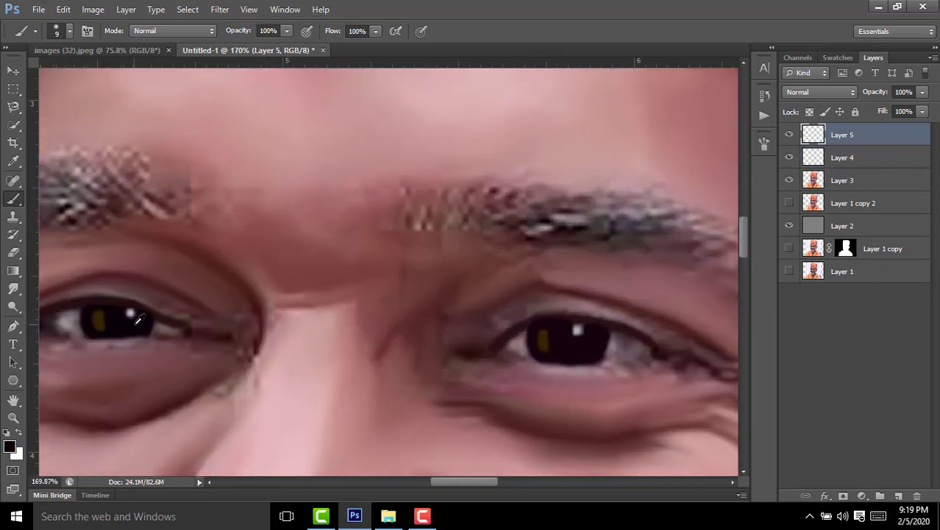
pyautogui.scroll(2, 567, 331)
pyautogui.scroll(2, 520, 325)
pyautogui.hotkey('alt', '[')
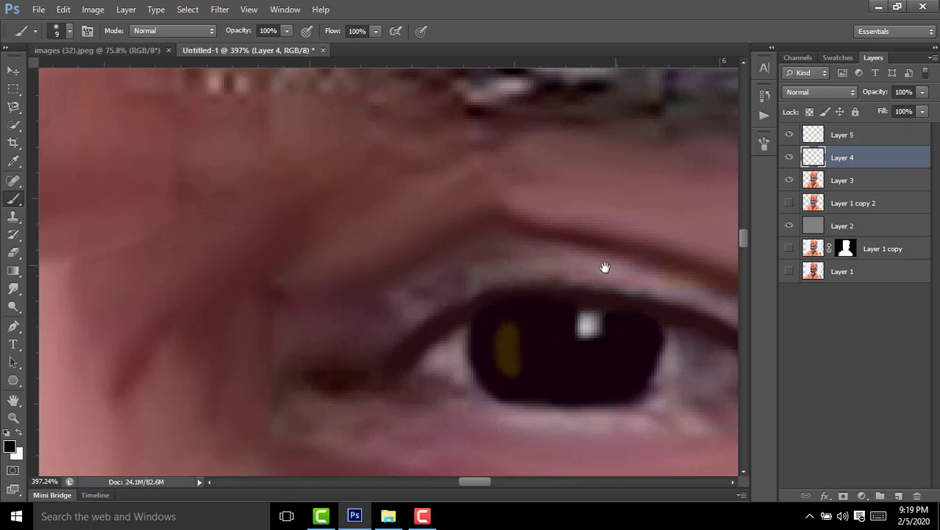
# Step: Extend the right eye pupil's right edge with black paint on Layer 4
pyautogui.moveTo(604, 267); pyautogui.dragTo(499, 237)
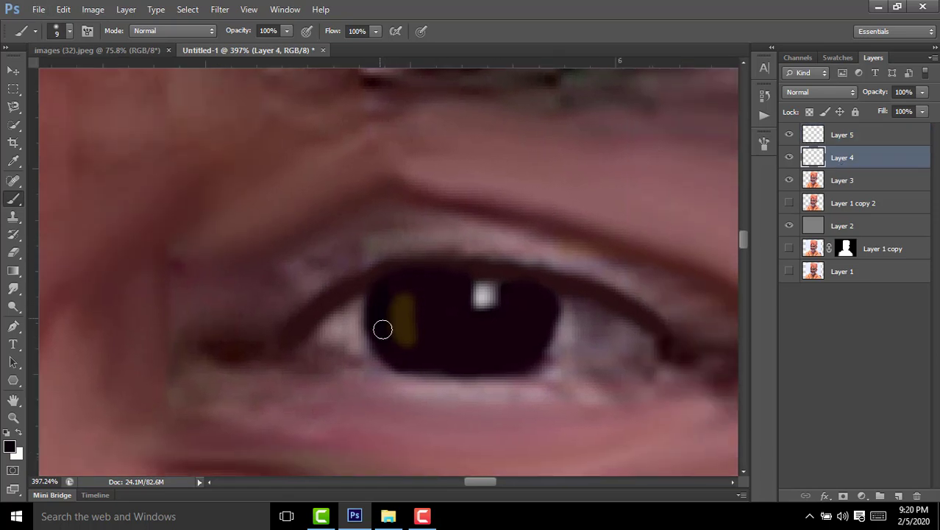
pyautogui.moveTo(552, 302); pyautogui.dragTo(526, 357)
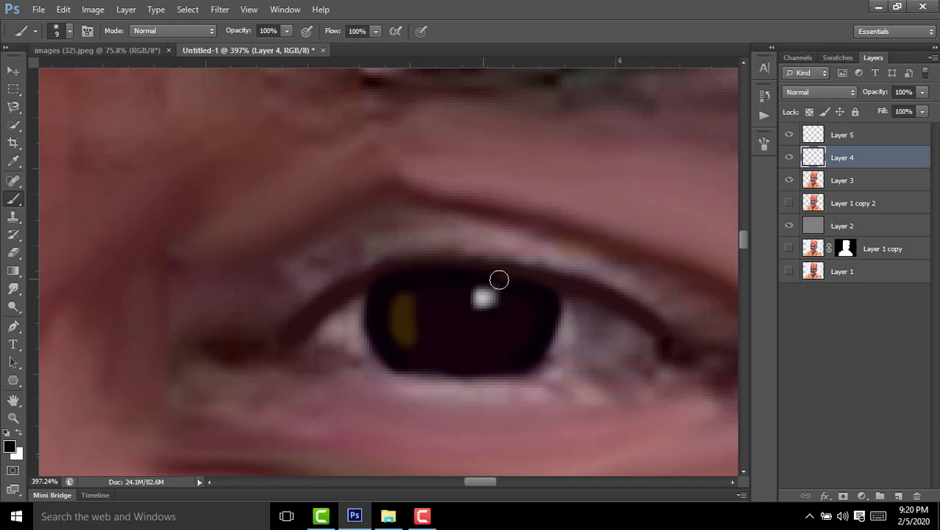
pyautogui.scroll(-3, 338, 274)
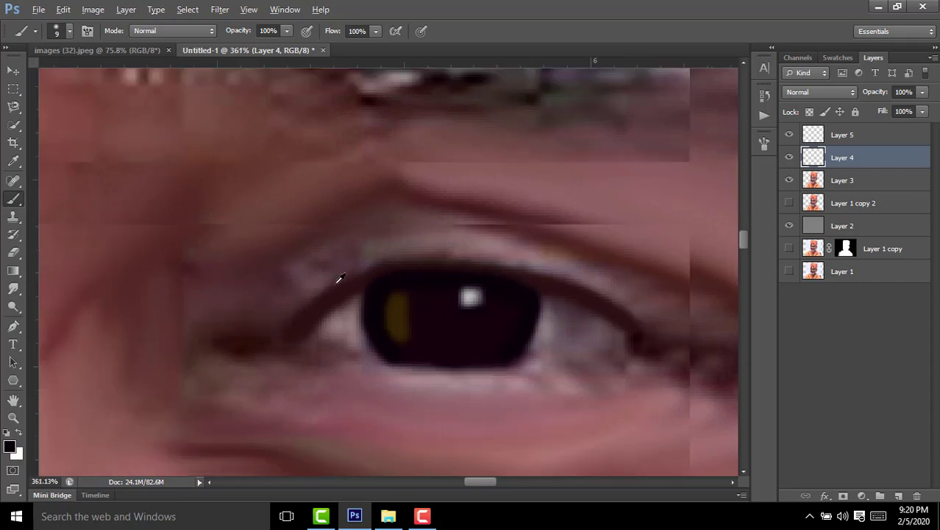
pyautogui.scroll(-2, 346, 274)
pyautogui.scroll(-2, 347, 274)
# Step: Widen the left eye pupil's left edge with black paint
pyautogui.moveTo(392, 290); pyautogui.dragTo(436, 308)
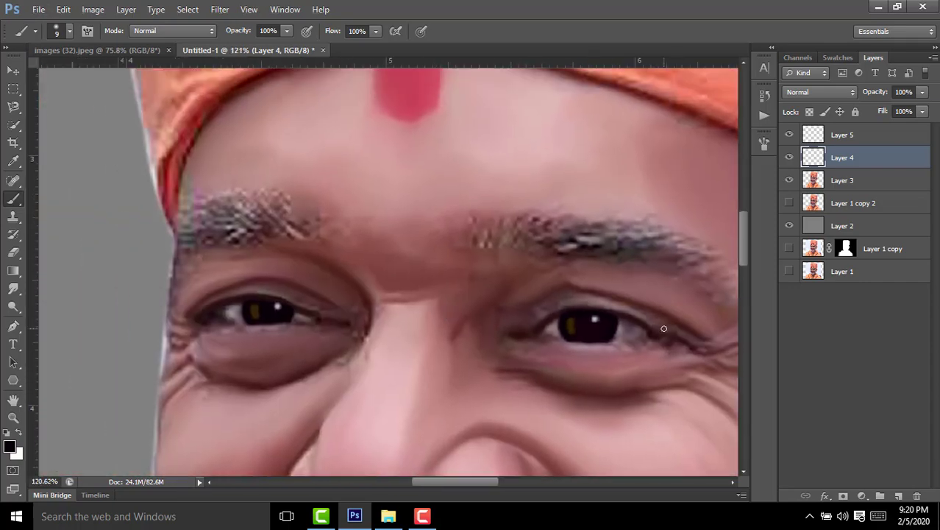
pyautogui.scroll(-2, 627, 312)
pyautogui.scroll(-1, 630, 315)
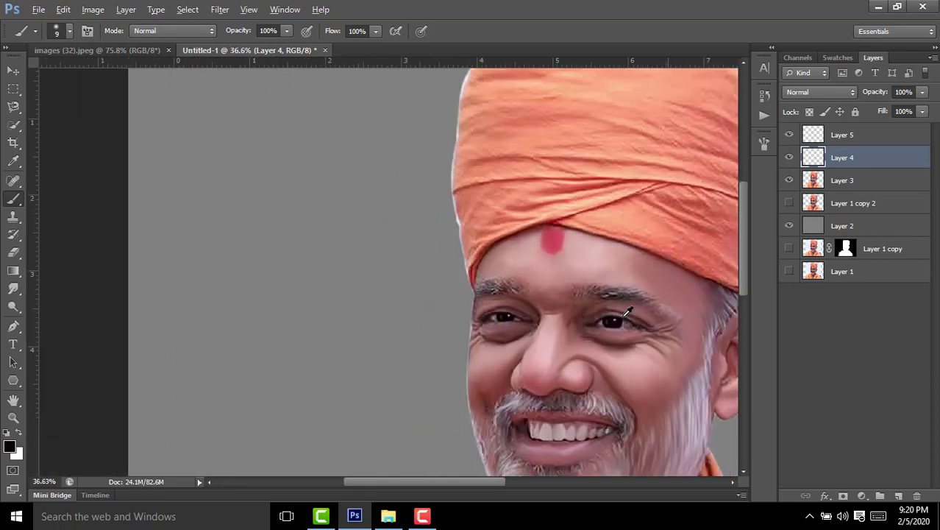
pyautogui.scroll(-1, 640, 310)
pyautogui.scroll(1, 473, 319)
pyautogui.scroll(4, 475, 319)
pyautogui.scroll(2, 478, 322)
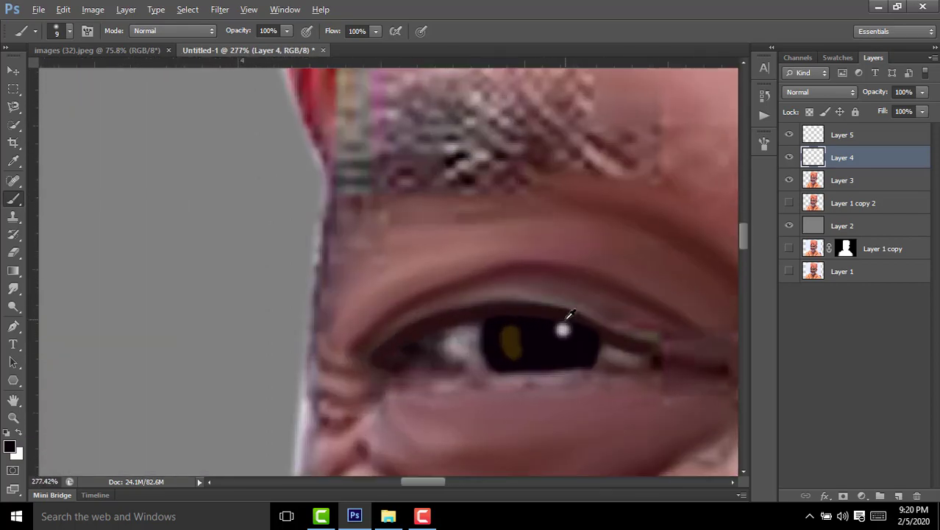
pyautogui.scroll(2, 485, 326)
pyautogui.scroll(1, 494, 331)
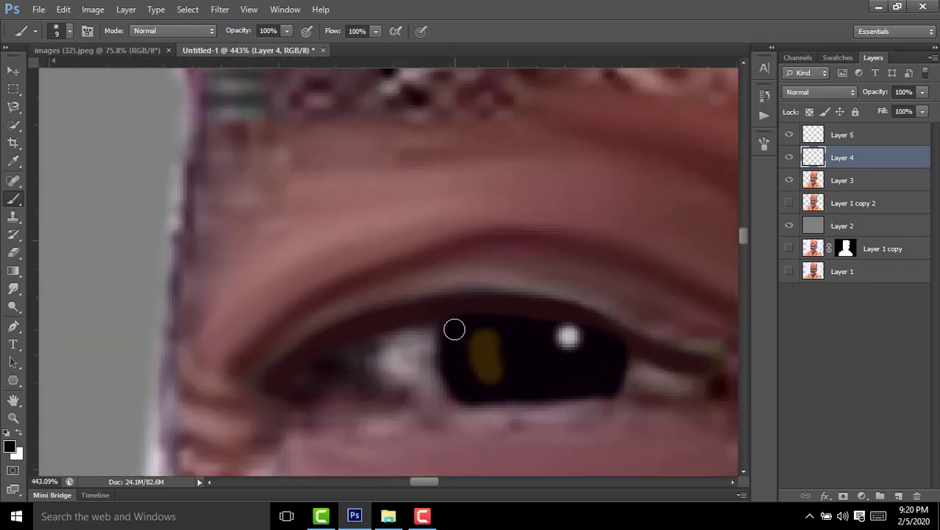
pyautogui.moveTo(442, 335)
pyautogui.mouseDown()
pyautogui.moveTo(456, 387)
pyautogui.moveTo(13, 283)
pyautogui.mouseUp()
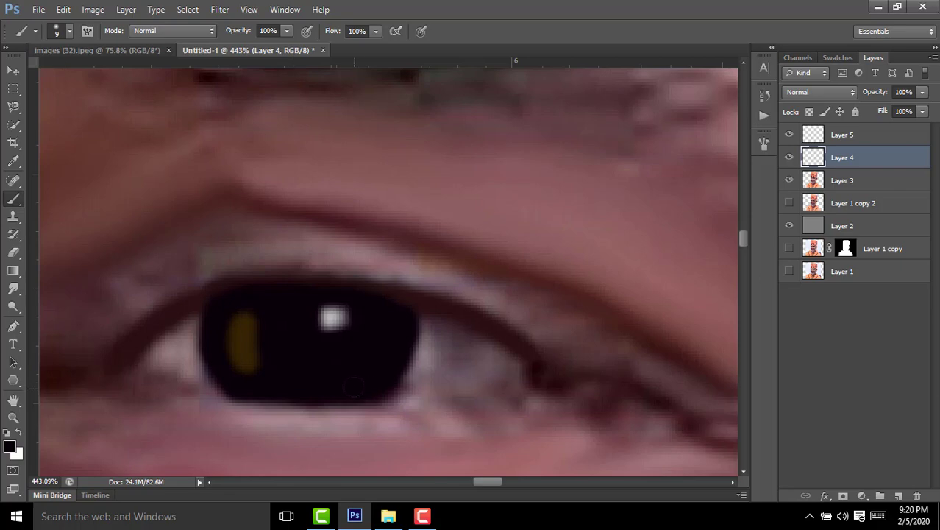
pyautogui.scroll(-4, 381, 322)
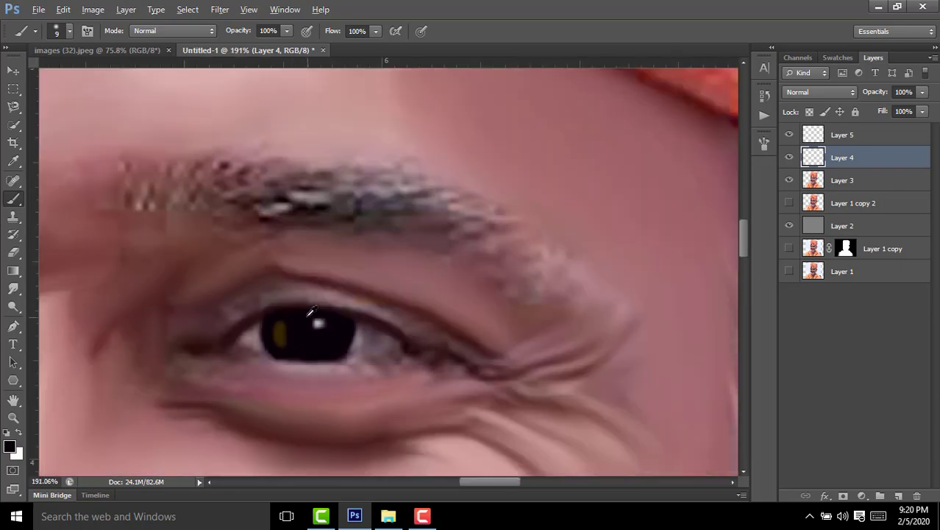
pyautogui.scroll(-3, 380, 322)
pyautogui.scroll(-2, 380, 322)
# Step: Drop Layer 5's opacity to 61% to soften the amber glints, then select Layer 3
pyautogui.click(896, 138)
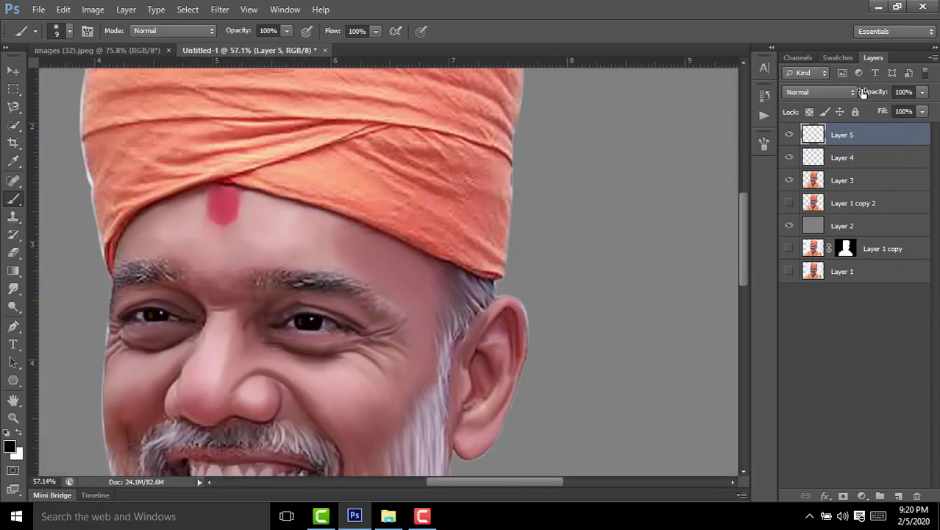
pyautogui.moveTo(878, 95); pyautogui.dragTo(856, 100)
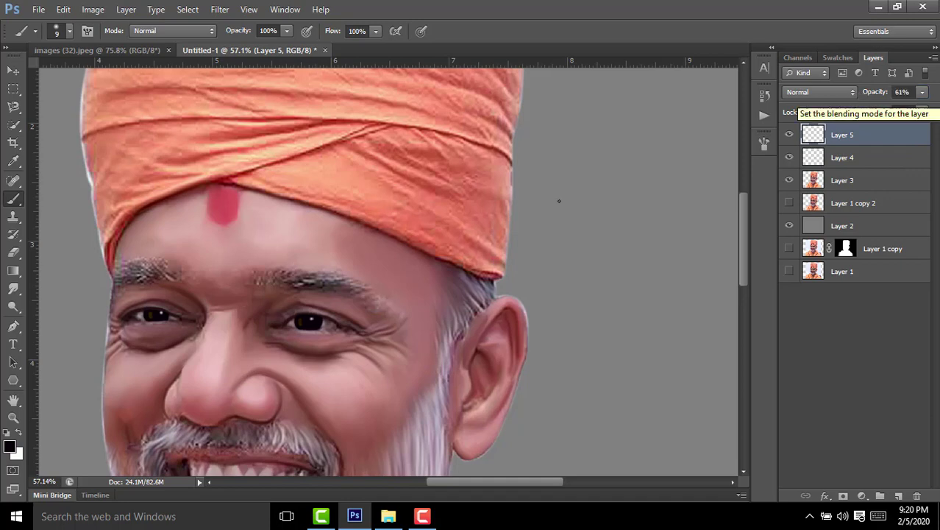
pyautogui.keyDown('alt'); pyautogui.scroll(-1, 303, 285); pyautogui.keyUp('alt')
pyautogui.moveTo(286, 307); pyautogui.dragTo(379, 298)
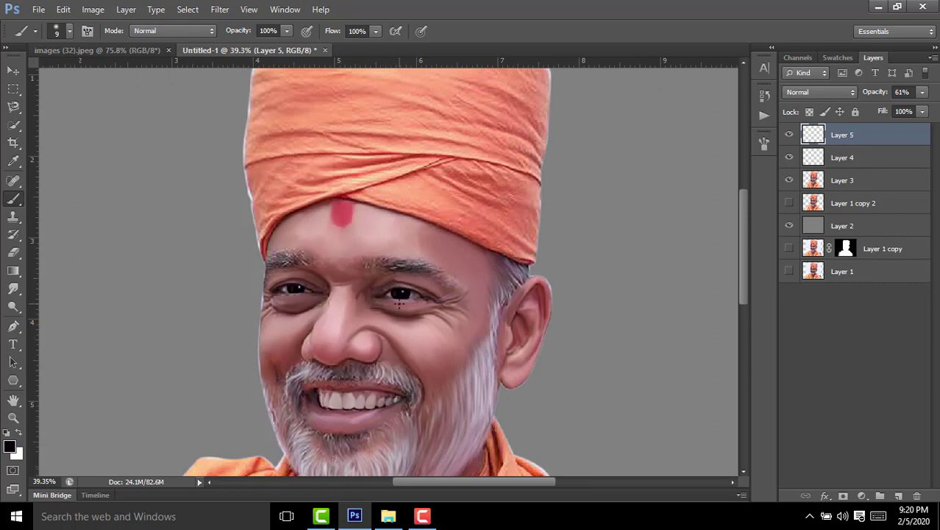
pyautogui.click(808, 181)
# Step: Smudge both eyebrows' inner ends and tails into soft painterly strokes
pyautogui.keyDown('alt'); pyautogui.scroll(2, 328, 271); pyautogui.keyUp('alt')
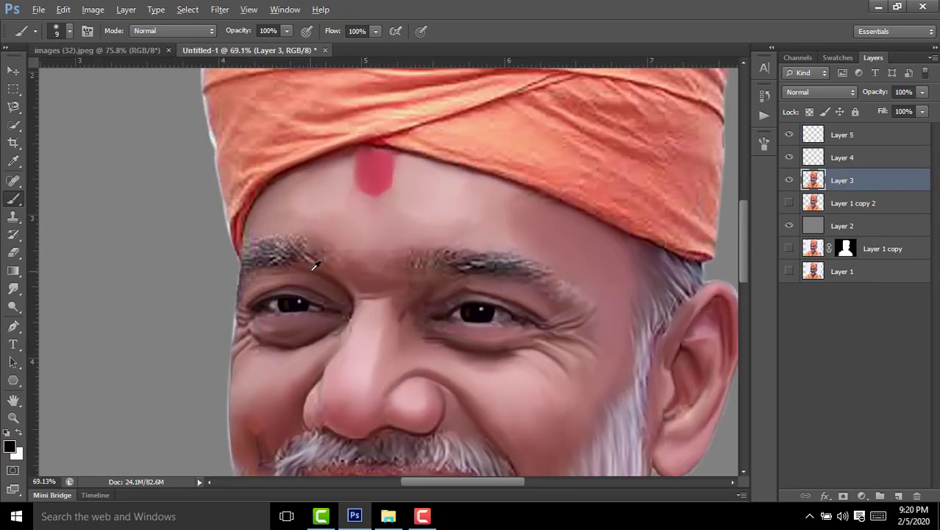
pyautogui.keyDown('alt'); pyautogui.scroll(1, 328, 271); pyautogui.keyUp('alt')
pyautogui.press('r')
pyautogui.keyDown('alt'); pyautogui.scroll(1, 517, 271); pyautogui.keyUp('alt')
pyautogui.keyDown('alt'); pyautogui.scroll(1, 517, 271); pyautogui.keyUp('alt')
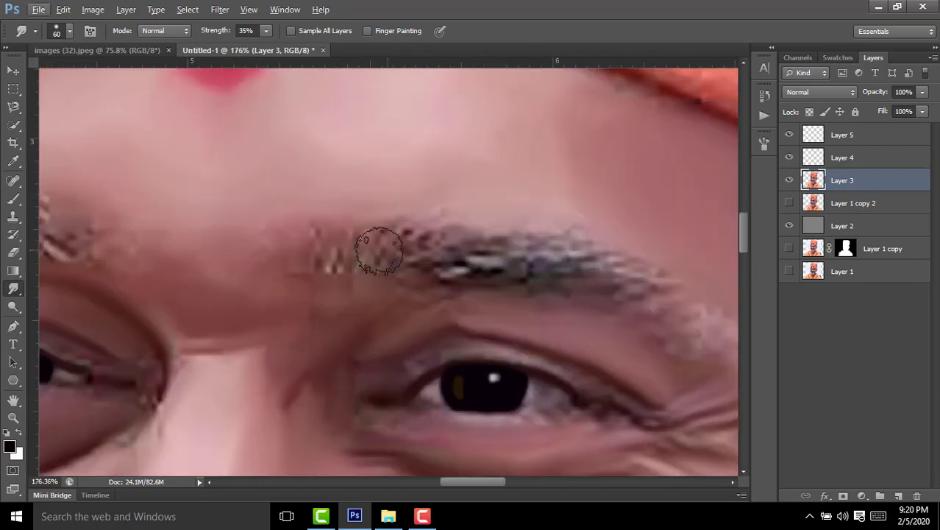
pyautogui.moveTo(404, 210)
pyautogui.mouseDown()
pyautogui.moveTo(373, 262)
pyautogui.moveTo(412, 265)
pyautogui.moveTo(563, 227)
pyautogui.moveTo(504, 256)
pyautogui.moveTo(677, 298)
pyautogui.moveTo(475, 271)
pyautogui.mouseUp()
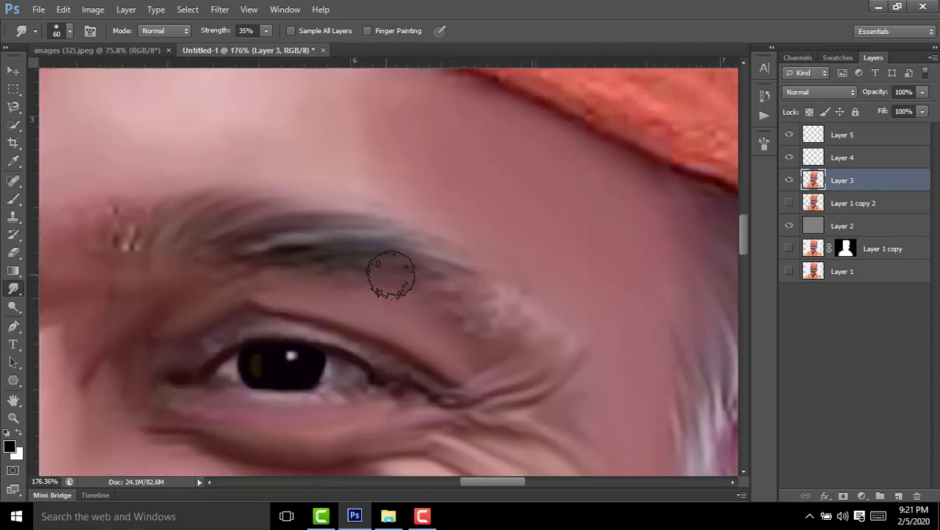
pyautogui.moveTo(392, 273); pyautogui.dragTo(592, 338)
pyautogui.moveTo(357, 254); pyautogui.dragTo(598, 352)
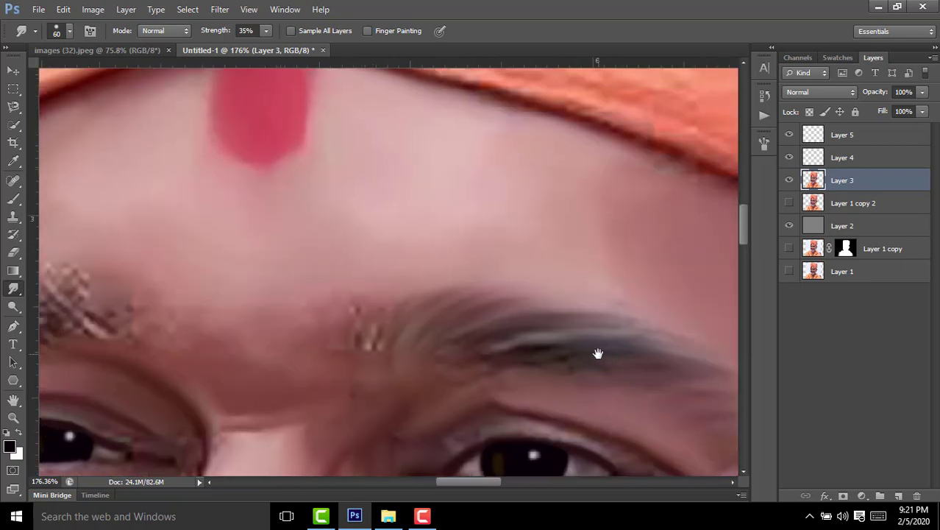
pyautogui.moveTo(361, 352)
pyautogui.mouseDown()
pyautogui.moveTo(399, 330)
pyautogui.moveTo(390, 365)
pyautogui.moveTo(428, 361)
pyautogui.mouseUp()
pyautogui.moveTo(88, 344)
pyautogui.mouseDown()
pyautogui.moveTo(350, 381)
pyautogui.moveTo(305, 343)
pyautogui.moveTo(223, 331)
pyautogui.moveTo(346, 340)
pyautogui.mouseUp()
pyautogui.moveTo(282, 338)
pyautogui.mouseDown()
pyautogui.moveTo(444, 345)
pyautogui.moveTo(419, 368)
pyautogui.moveTo(367, 360)
pyautogui.moveTo(388, 380)
pyautogui.mouseUp()
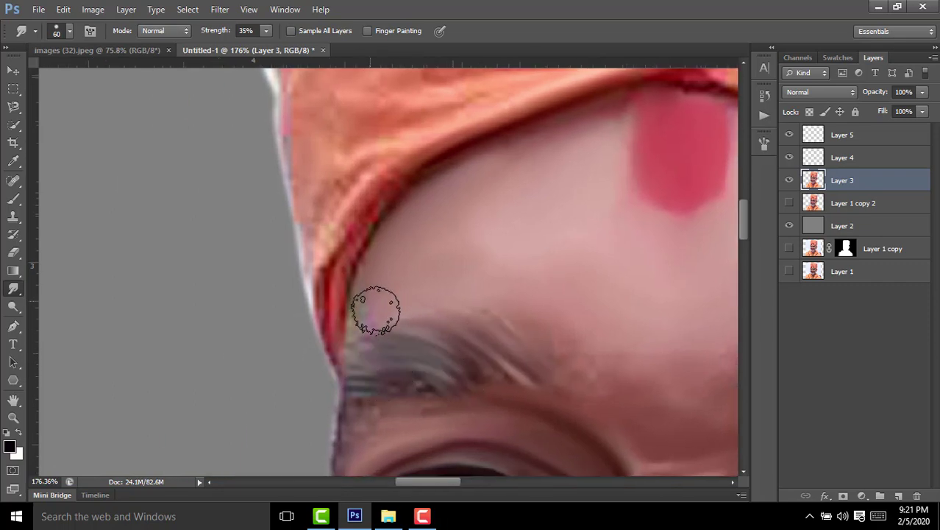
pyautogui.scroll(-2, 533, 317)
pyautogui.moveTo(477, 383)
pyautogui.mouseDown()
pyautogui.moveTo(500, 353)
pyautogui.moveTo(563, 361)
pyautogui.moveTo(451, 336)
pyautogui.moveTo(489, 372)
pyautogui.moveTo(478, 390)
pyautogui.mouseUp()
# Step: Set smudge Strength to 51% with a smaller brush and soften the lower eyelid
pyautogui.scroll(-3, 388, 401)
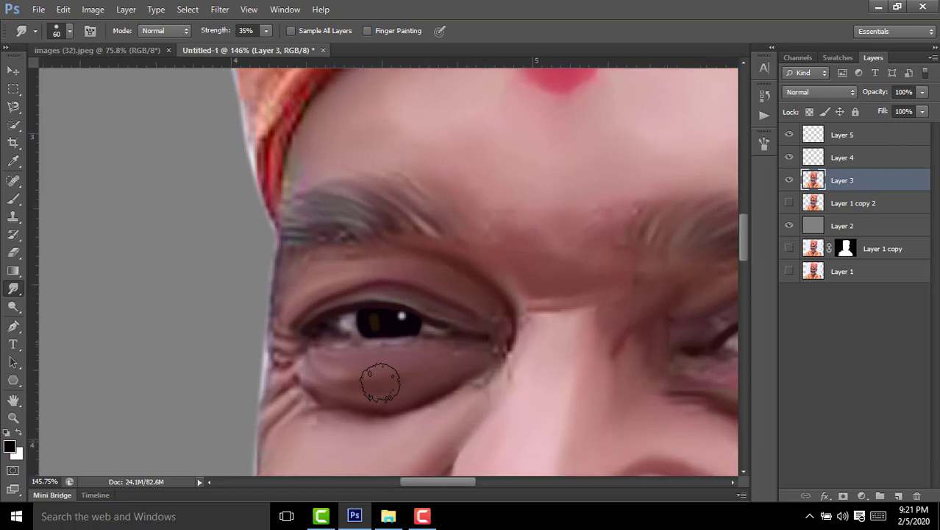
pyautogui.scroll(-2, 435, 330)
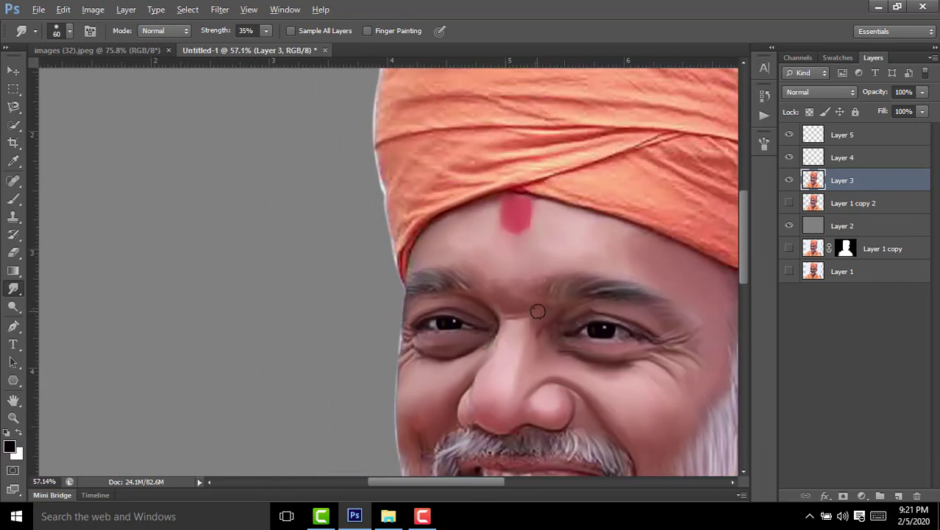
pyautogui.scroll(2, 534, 311)
pyautogui.scroll(3, 608, 319)
pyautogui.scroll(2, 594, 315)
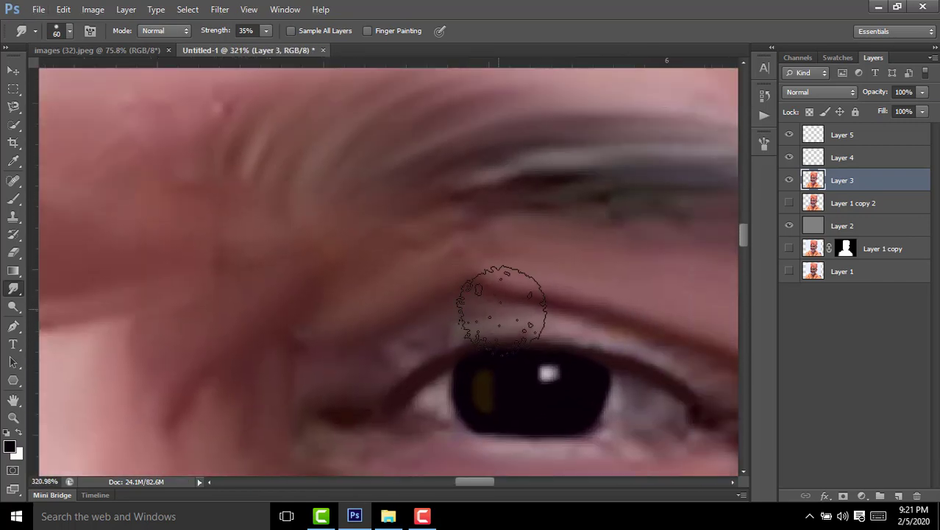
pyautogui.press('[')
pyautogui.press('[')
pyautogui.press('[')
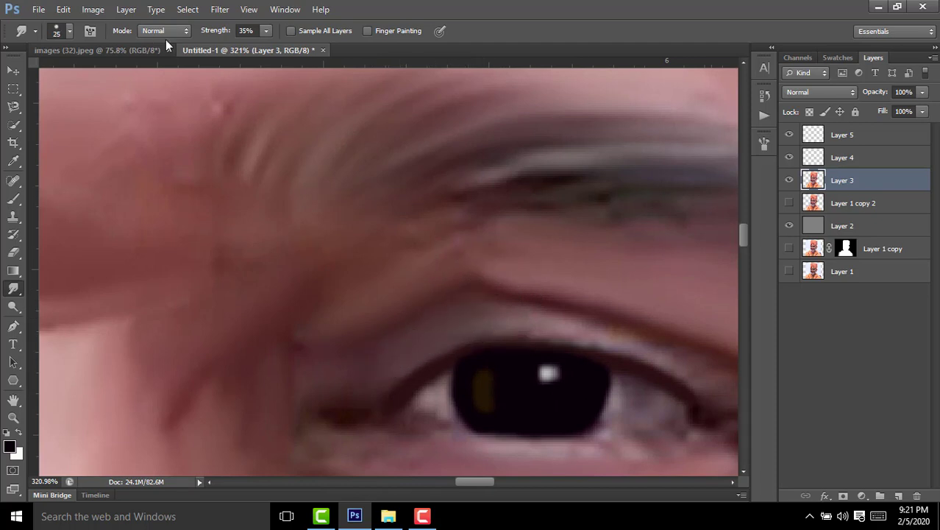
pyautogui.moveTo(211, 31); pyautogui.dragTo(224, 33)
pyautogui.scroll(-2, 464, 221)
pyautogui.hscroll(4, 368, 250)
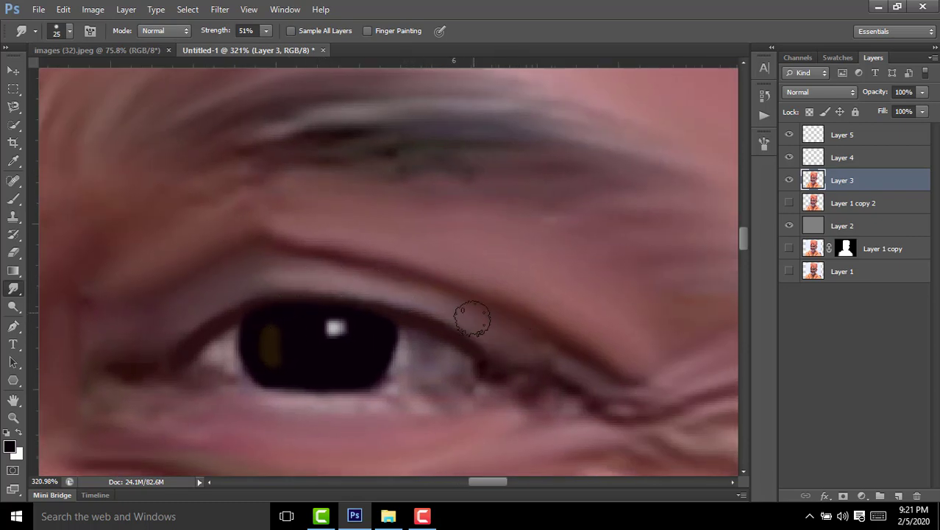
pyautogui.scroll(-2, 471, 318)
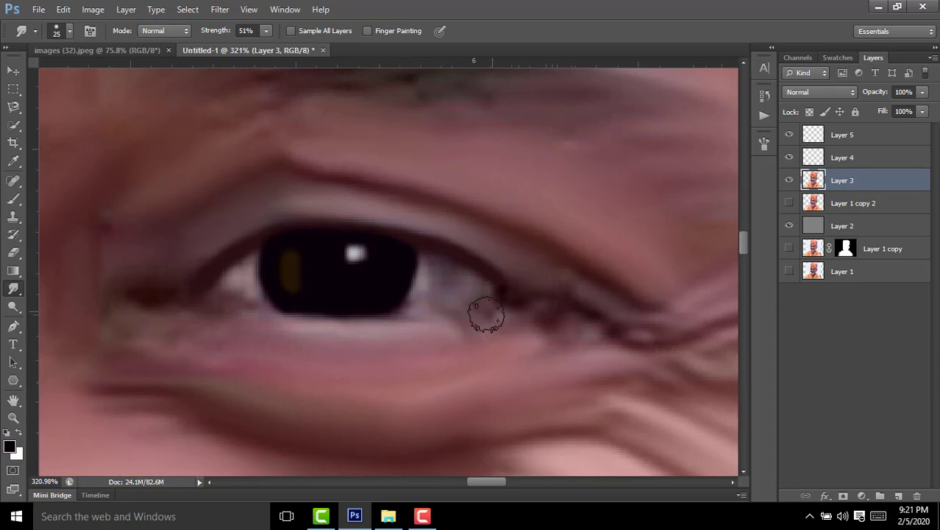
pyautogui.moveTo(486, 315); pyautogui.dragTo(353, 330)
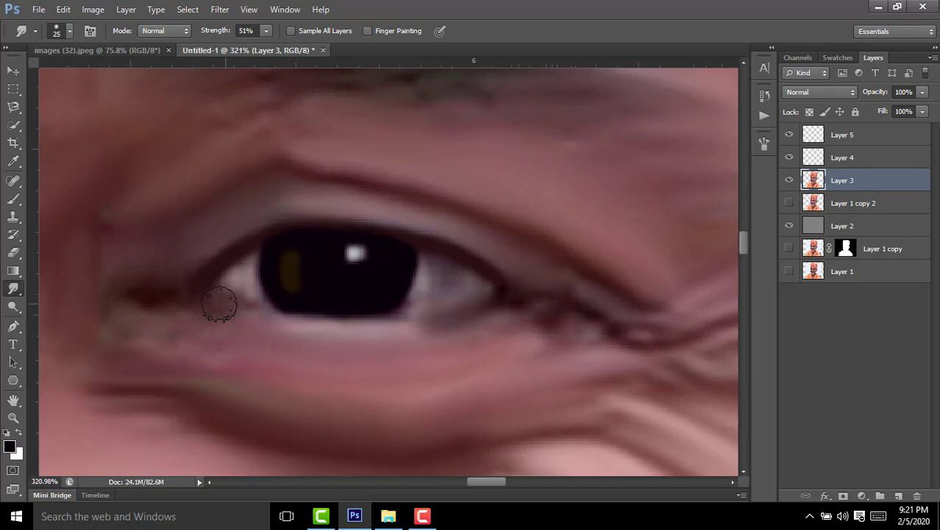
# Step: Soften the dark lash line under the eye
pyautogui.scroll(-3, 517, 283)
pyautogui.scroll(-3, 517, 283)
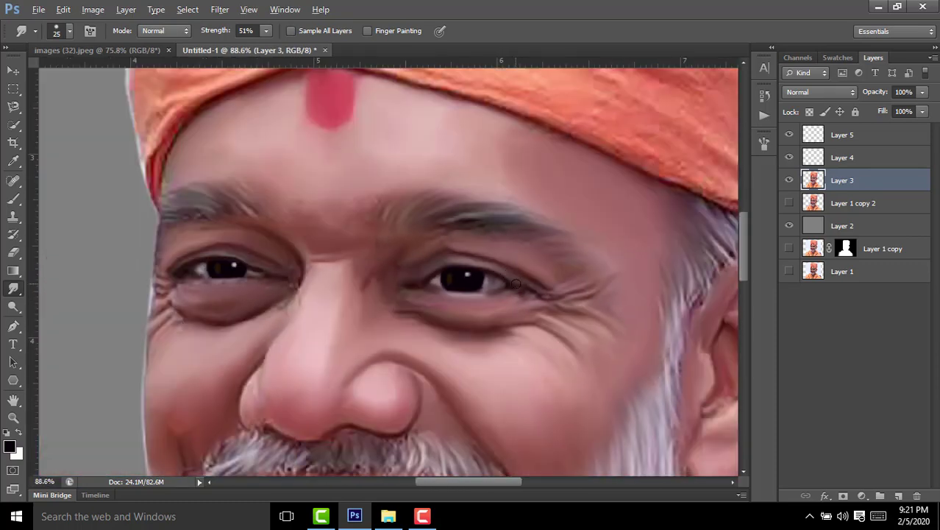
pyautogui.scroll(2, 517, 283)
pyautogui.scroll(2, 486, 300)
pyautogui.scroll(1, 498, 295)
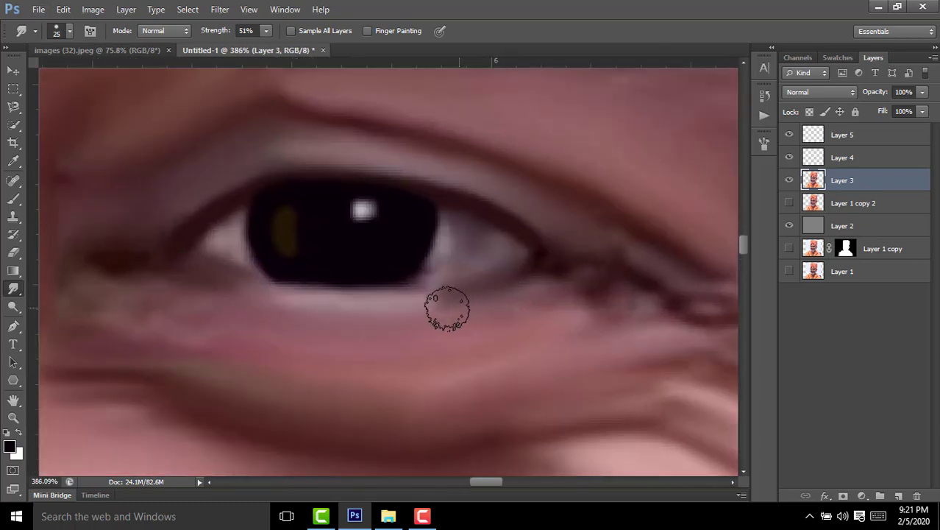
pyautogui.hscroll(3, 510, 284)
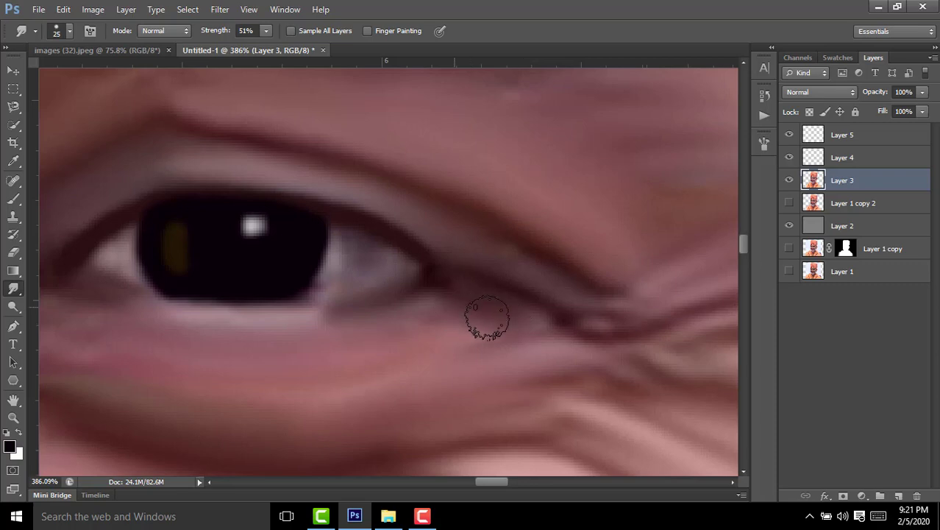
pyautogui.moveTo(485, 319); pyautogui.dragTo(492, 321)
pyautogui.scroll(-1, 364, 258)
pyautogui.scroll(-3, 309, 243)
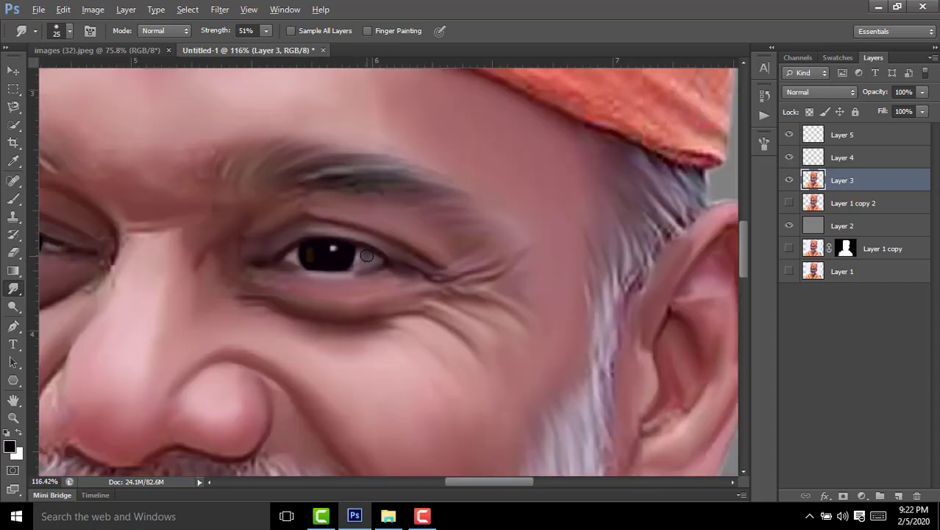
pyautogui.scroll(-1, 278, 230)
pyautogui.scroll(2, 279, 230)
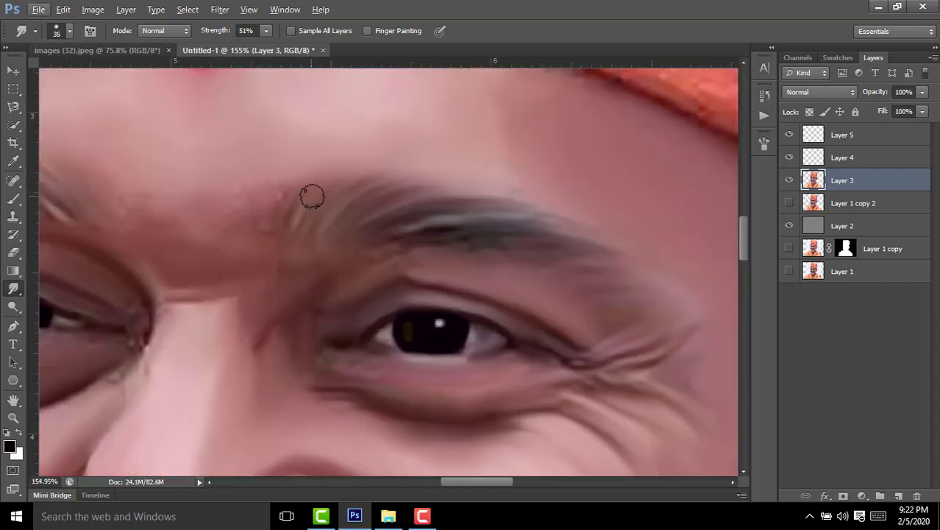
# Step: Smudge the area below the left eye and soften its inner corner with a smaller brush
pyautogui.press(']')
pyautogui.press(']')
pyautogui.press(']')
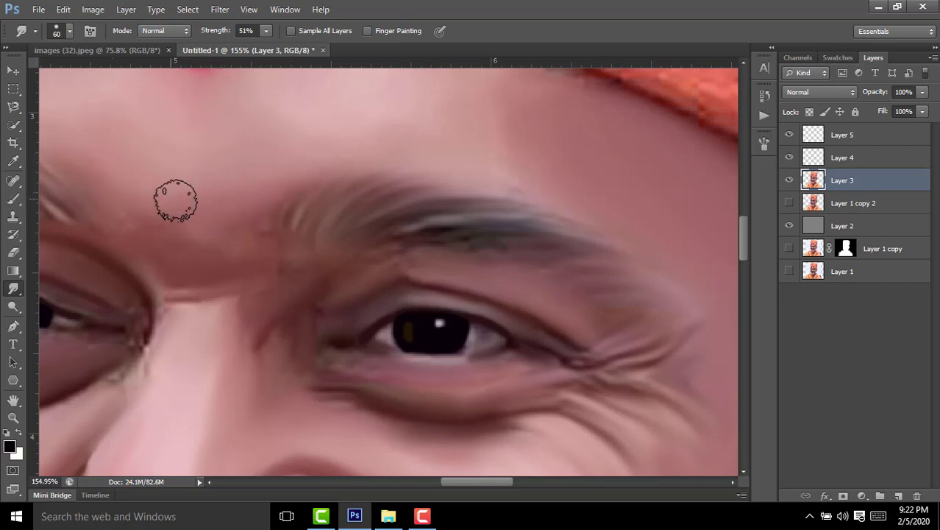
pyautogui.moveTo(175, 200); pyautogui.dragTo(319, 251)
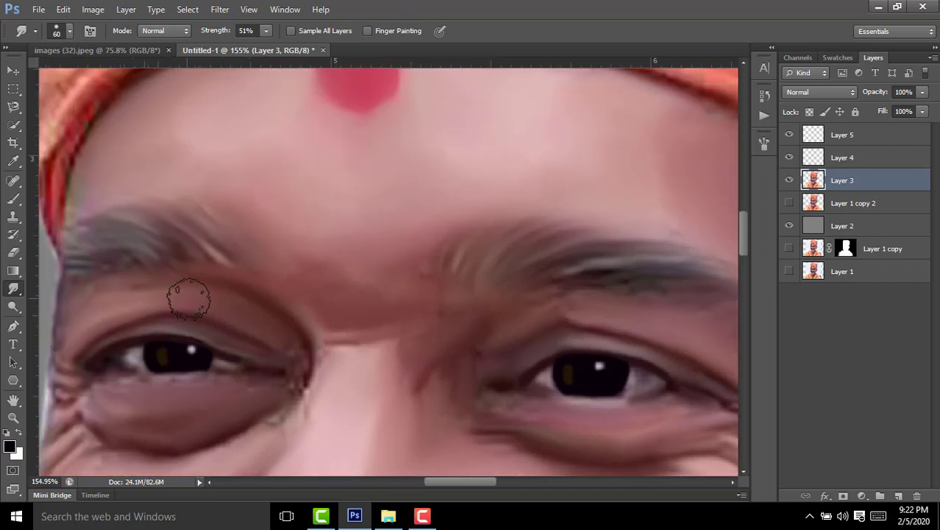
pyautogui.moveTo(188, 298); pyautogui.dragTo(262, 209)
pyautogui.press('[')
pyautogui.press('[')
pyautogui.press('[')
pyautogui.moveTo(356, 330)
pyautogui.mouseDown()
pyautogui.moveTo(351, 309)
pyautogui.moveTo(341, 346)
pyautogui.moveTo(365, 315)
pyautogui.moveTo(367, 324)
pyautogui.mouseUp()
pyautogui.press('[')
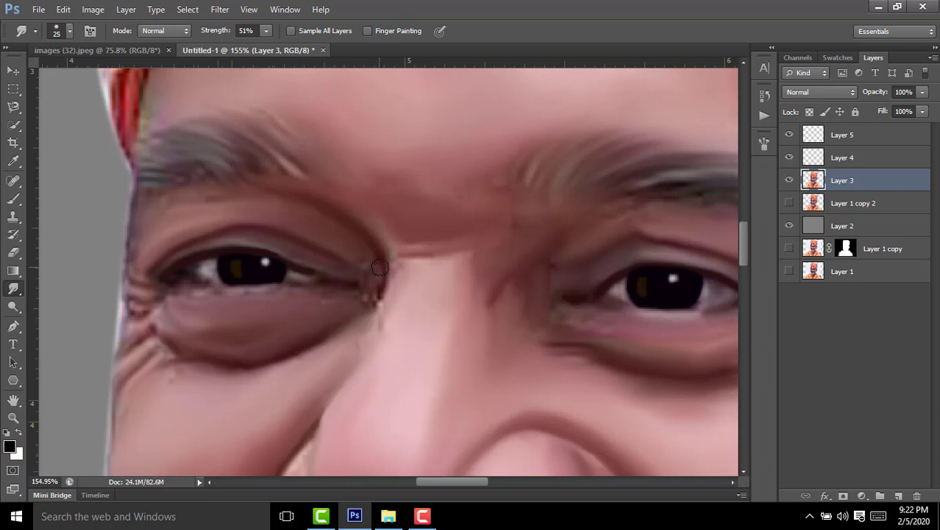
pyautogui.moveTo(378, 267); pyautogui.dragTo(380, 296)
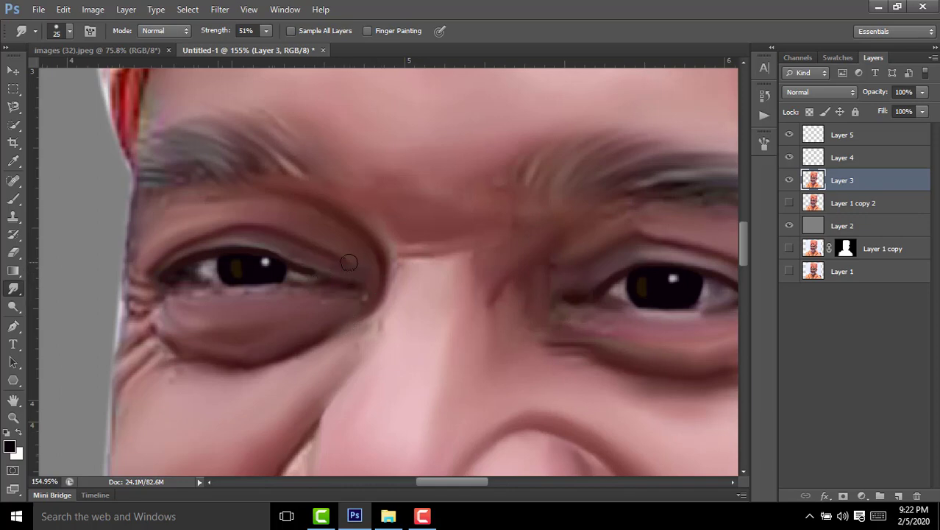
pyautogui.hotkey('ctrl', '0')
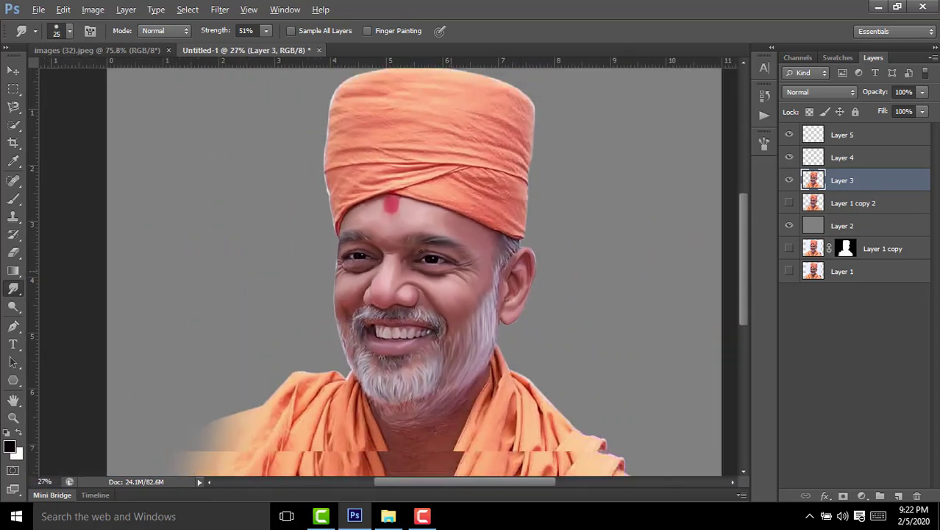
# Step: Raise smudge Strength to 78%, duplicate Layer 3, and load the copy's outline as a selection
pyautogui.scroll(5, 406, 110)
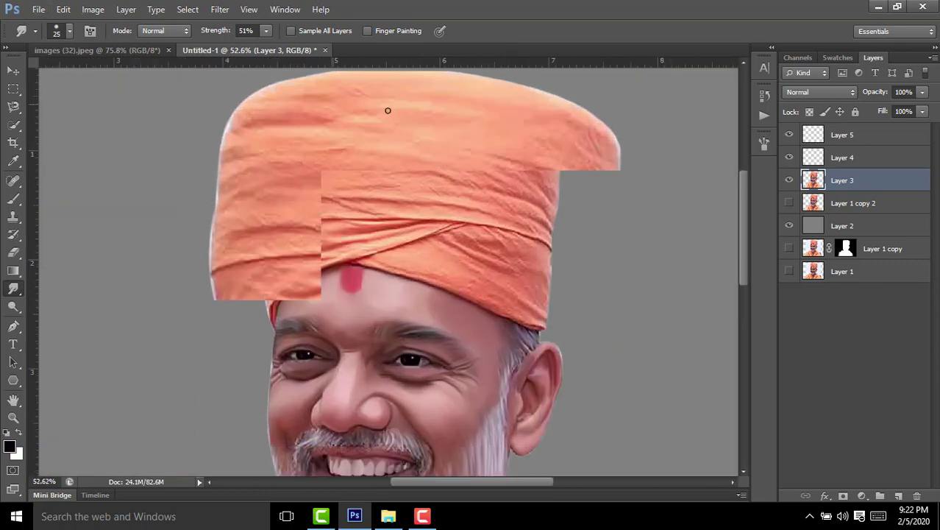
pyautogui.moveTo(208, 30); pyautogui.dragTo(226, 34)
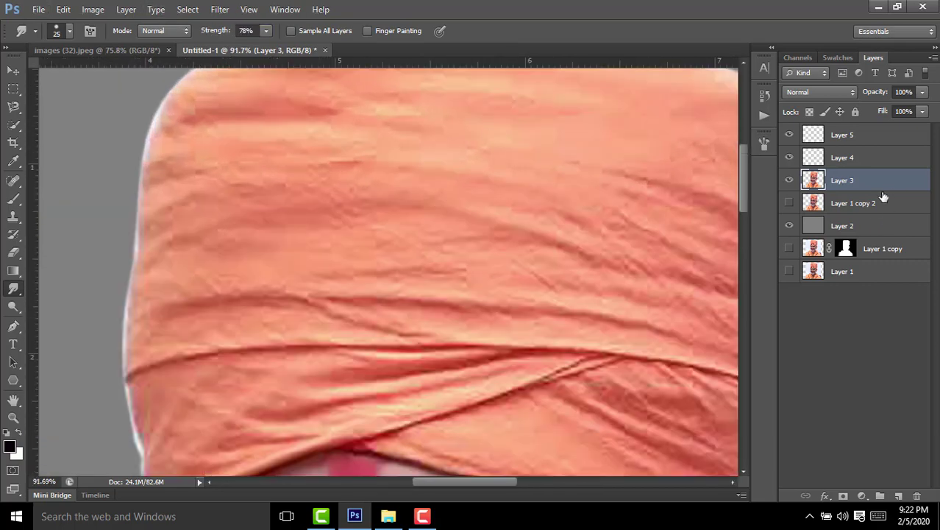
pyautogui.hotkey('ctrl', 'j')
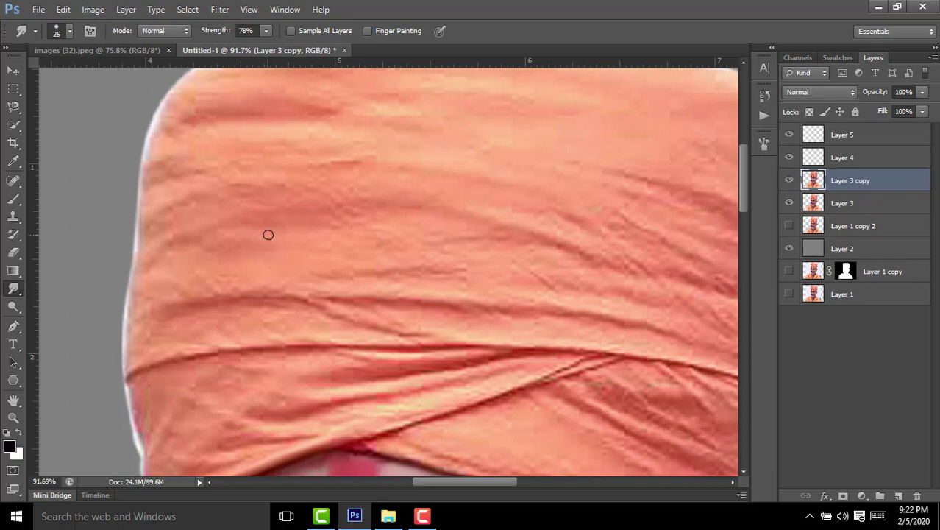
pyautogui.scroll(2, 267, 235)
pyautogui.keyDown('ctrl'); pyautogui.click(813, 181); pyautogui.keyUp('ctrl')
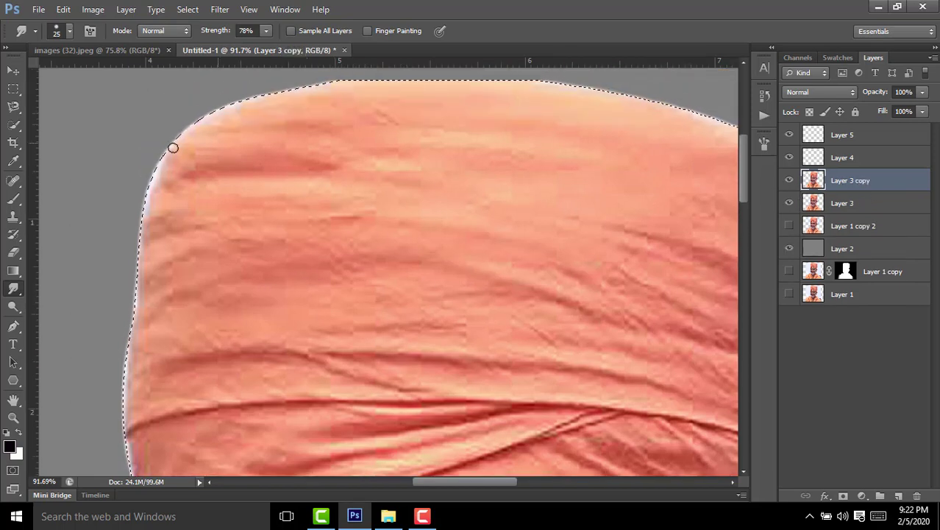
pyautogui.scroll(2, 182, 136)
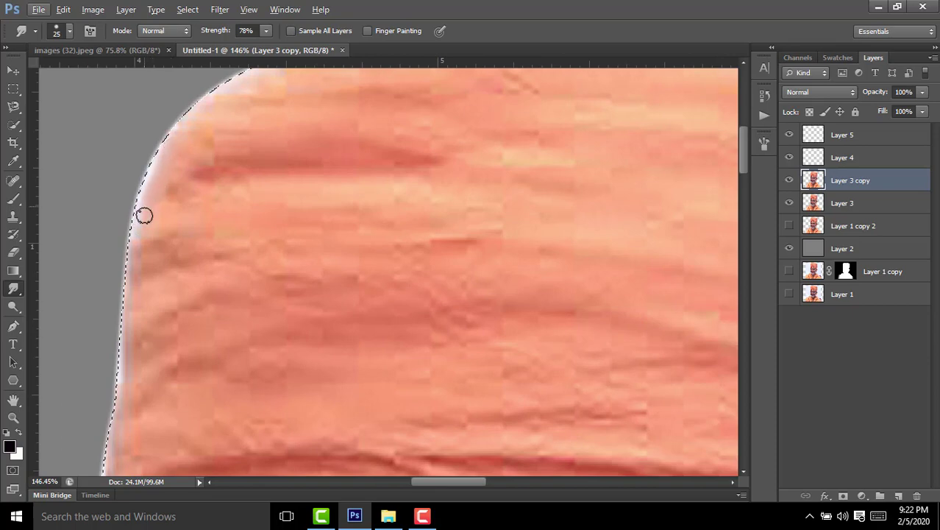
pyautogui.press(']')
pyautogui.press(']')
pyautogui.press(']')
pyautogui.press(']')
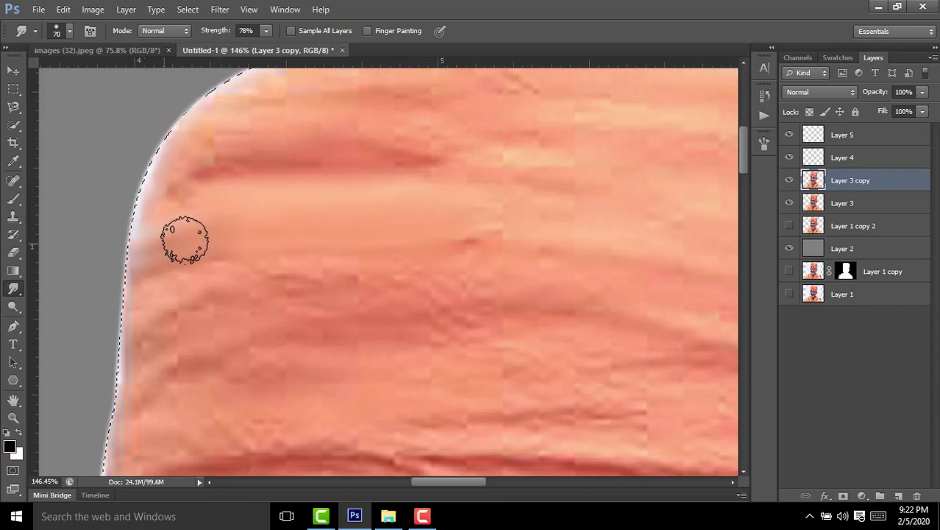
# Step: Smear the turban's top-edge folds and lower the Smudge strength to 55%
pyautogui.moveTo(322, 234)
pyautogui.mouseDown()
pyautogui.moveTo(430, 231)
pyautogui.moveTo(226, 203)
pyautogui.moveTo(219, 232)
pyautogui.moveTo(189, 248)
pyautogui.mouseUp()
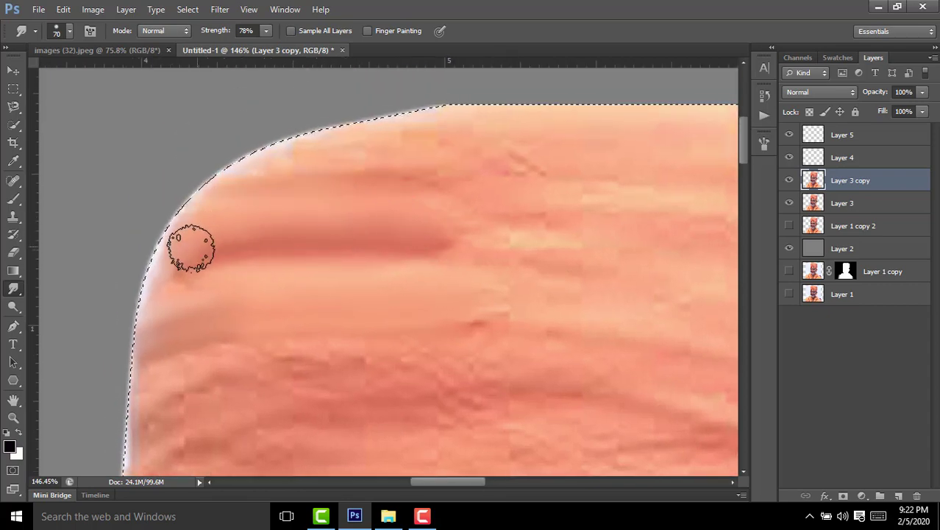
pyautogui.hscroll(3, 286, 185)
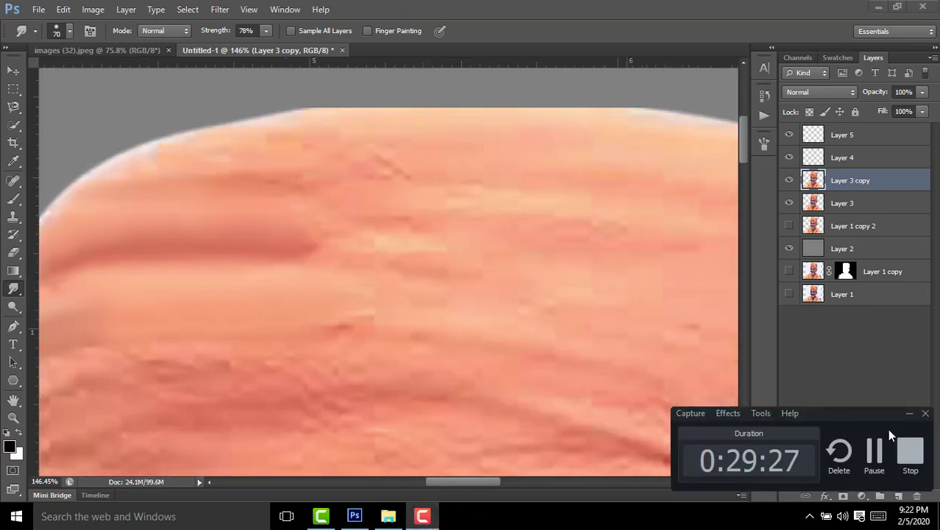
pyautogui.click(909, 413)
pyautogui.scroll(3, 265, 213)
pyautogui.hscroll(-2, 265, 214)
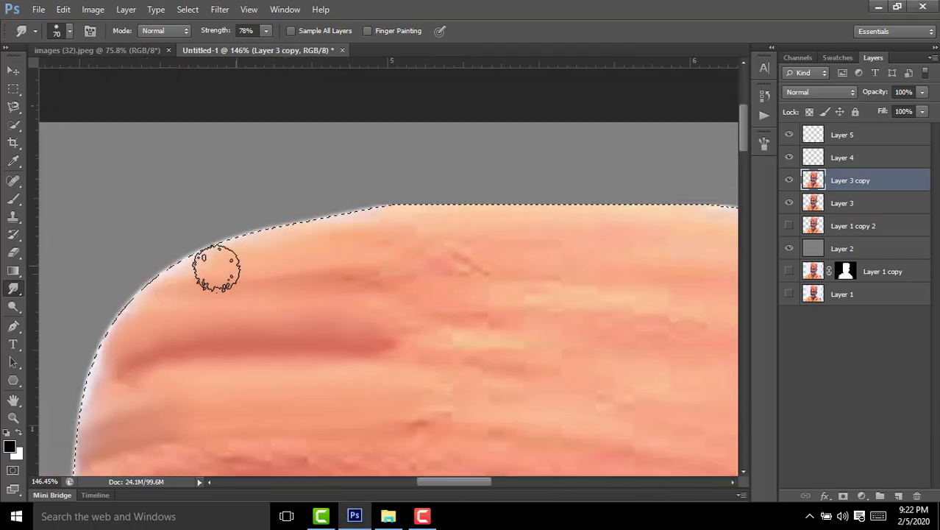
pyautogui.hscroll(3, 441, 326)
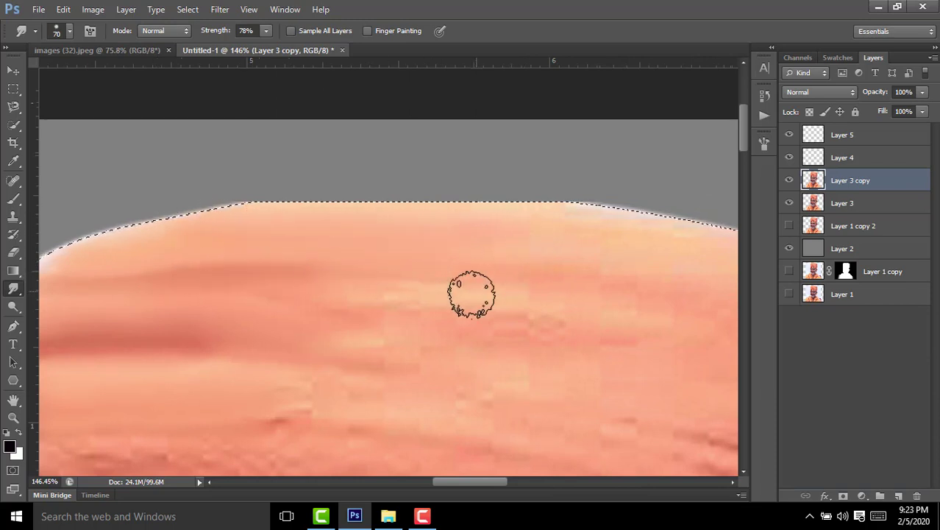
pyautogui.scroll(-2, 457, 280)
pyautogui.scroll(-2, 458, 285)
pyautogui.scroll(2, 340, 298)
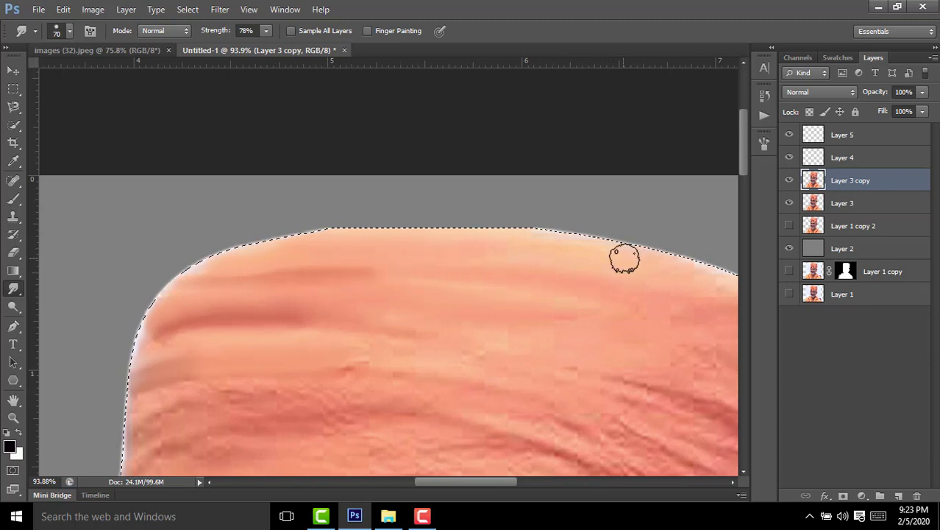
pyautogui.moveTo(496, 276); pyautogui.dragTo(466, 219)
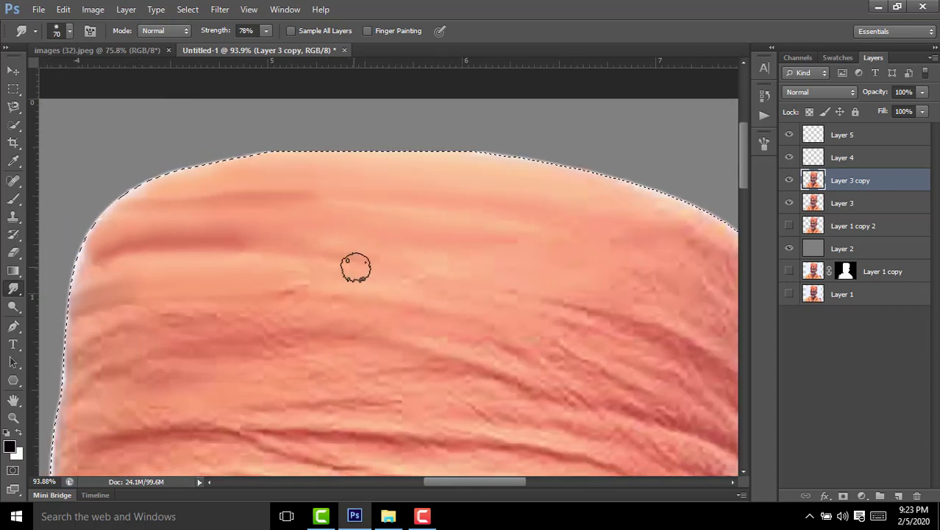
pyautogui.scroll(-2, 405, 273)
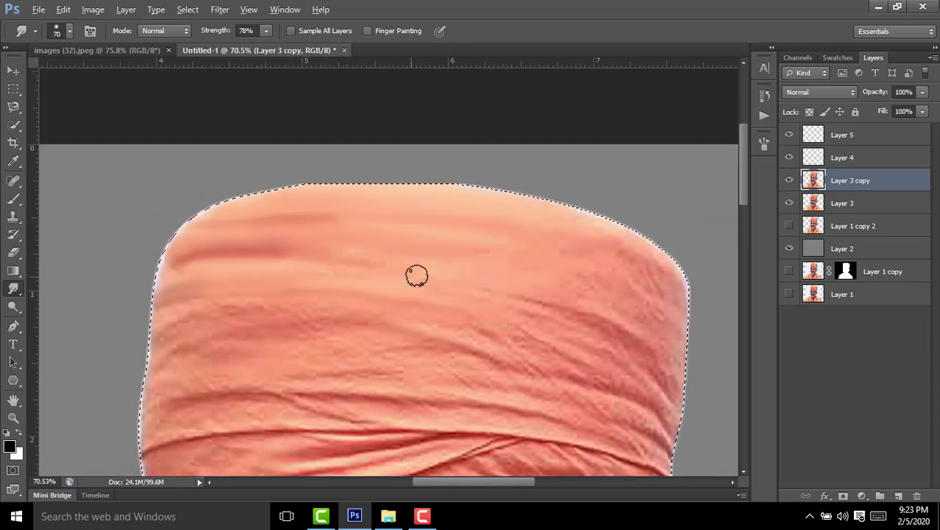
# Step: Enlarge the Smudge brush to 200 and blend the turban's right edge, top and left side
pyautogui.press(']')
pyautogui.press(']')
pyautogui.press(']')
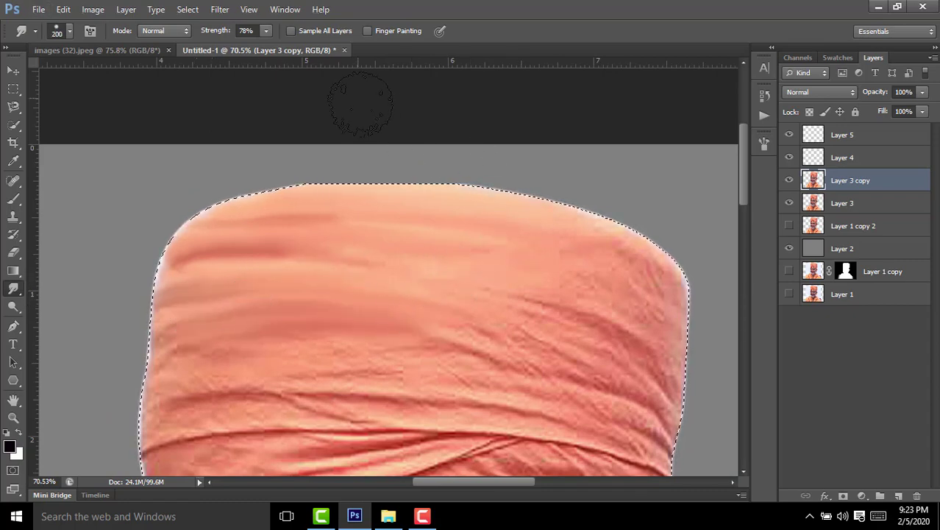
pyautogui.moveTo(621, 268)
pyautogui.mouseDown()
pyautogui.moveTo(672, 309)
pyautogui.moveTo(531, 227)
pyautogui.moveTo(426, 210)
pyautogui.moveTo(360, 136)
pyautogui.mouseUp()
pyautogui.moveTo(572, 262)
pyautogui.mouseDown()
pyautogui.moveTo(471, 219)
pyautogui.moveTo(605, 330)
pyautogui.moveTo(448, 259)
pyautogui.moveTo(529, 300)
pyautogui.moveTo(325, 273)
pyautogui.moveTo(319, 293)
pyautogui.moveTo(439, 324)
pyautogui.mouseUp()
pyautogui.hscroll(-3, 440, 324)
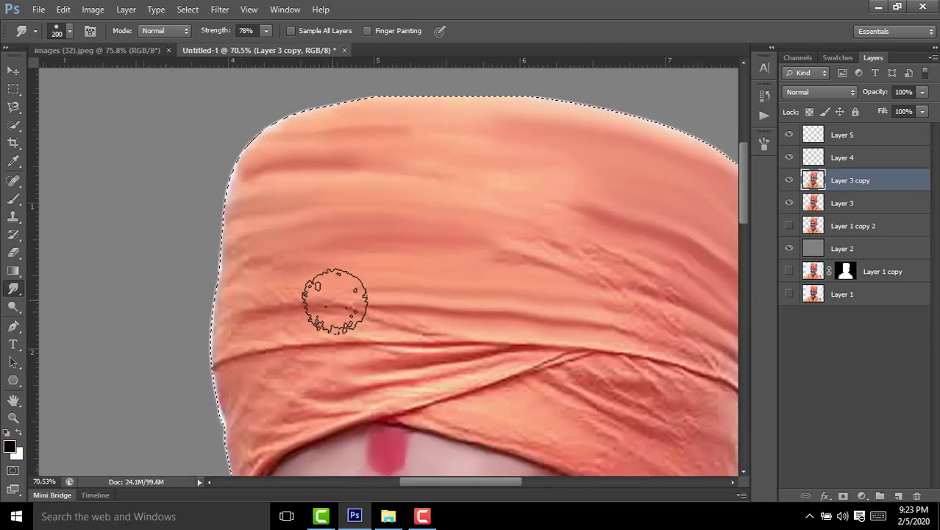
pyautogui.moveTo(326, 304)
pyautogui.mouseDown()
pyautogui.moveTo(256, 288)
pyautogui.moveTo(258, 308)
pyautogui.moveTo(268, 305)
pyautogui.mouseUp()
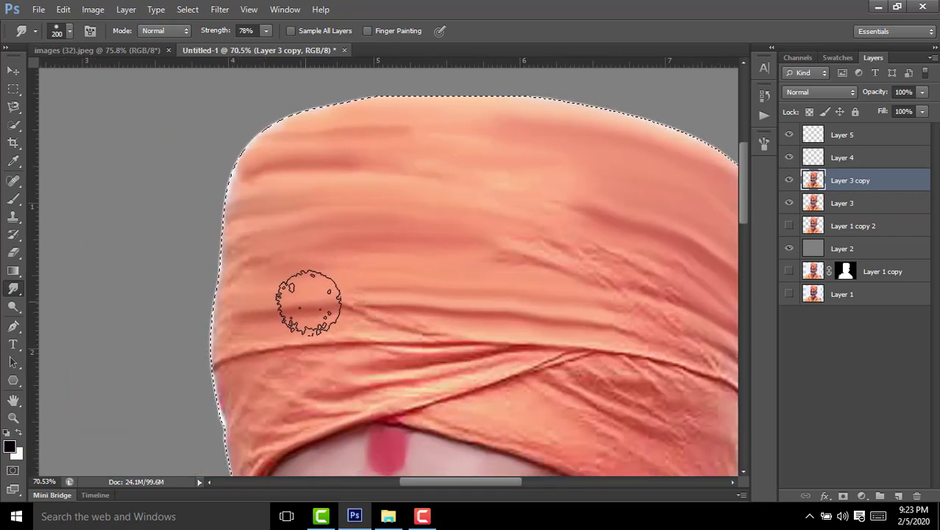
# Step: Smooth the wrinkle texture on the turban's lower band and upper fabric
pyautogui.scroll(2, 477, 272)
pyautogui.hscroll(2, 477, 273)
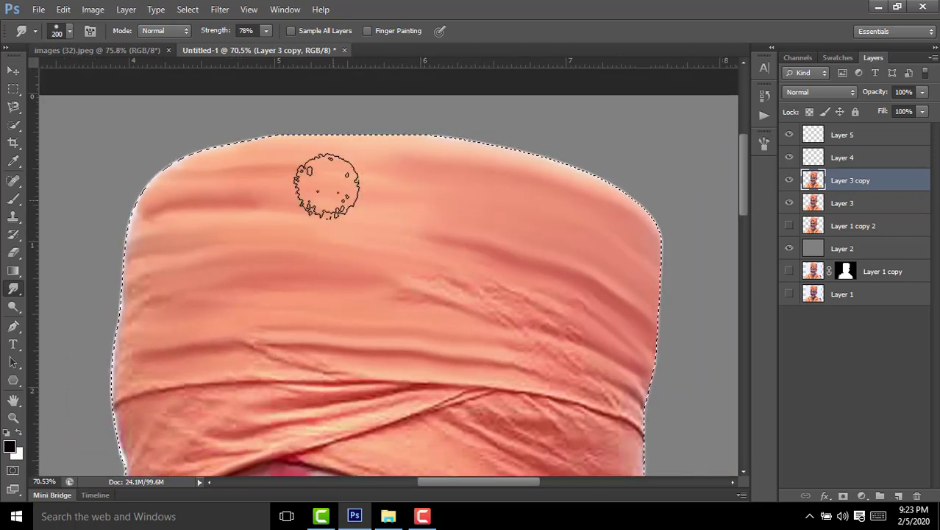
pyautogui.scroll(-3, 434, 203)
pyautogui.hscroll(2, 434, 203)
pyautogui.scroll(-3, 482, 253)
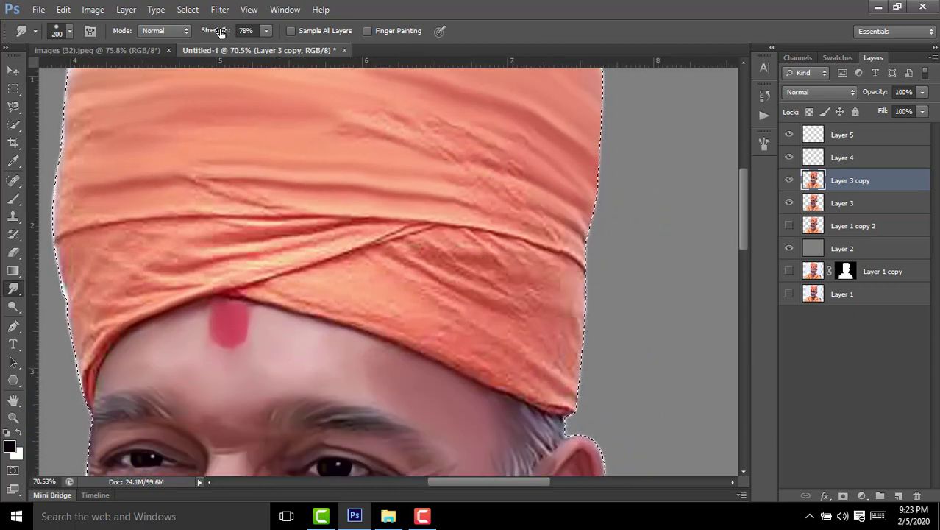
pyautogui.moveTo(474, 204)
pyautogui.mouseDown()
pyautogui.moveTo(523, 314)
pyautogui.moveTo(398, 288)
pyautogui.moveTo(440, 325)
pyautogui.moveTo(520, 340)
pyautogui.mouseUp()
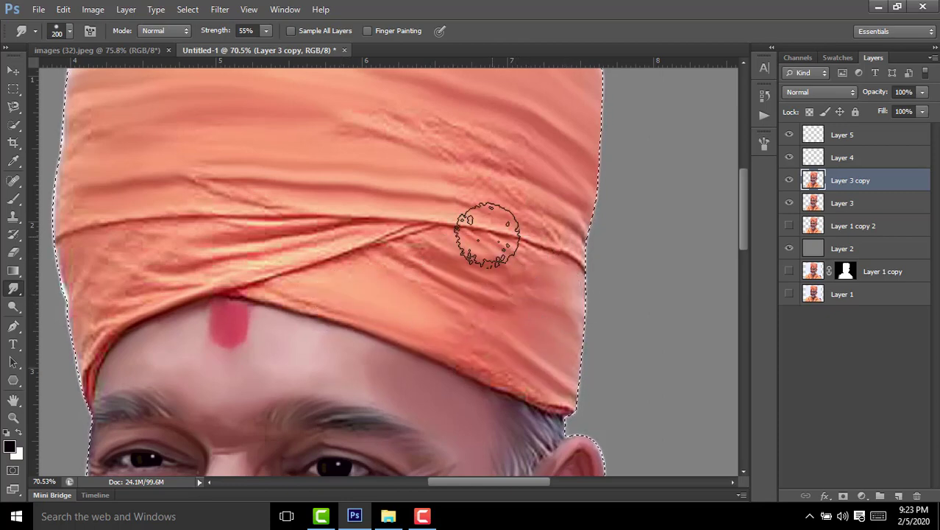
pyautogui.hscroll(-3, 489, 228)
pyautogui.scroll(1, 489, 228)
pyautogui.moveTo(516, 218)
pyautogui.mouseDown()
pyautogui.moveTo(431, 132)
pyautogui.moveTo(615, 182)
pyautogui.moveTo(630, 231)
pyautogui.moveTo(642, 229)
pyautogui.mouseUp()
pyautogui.scroll(-3, 642, 229)
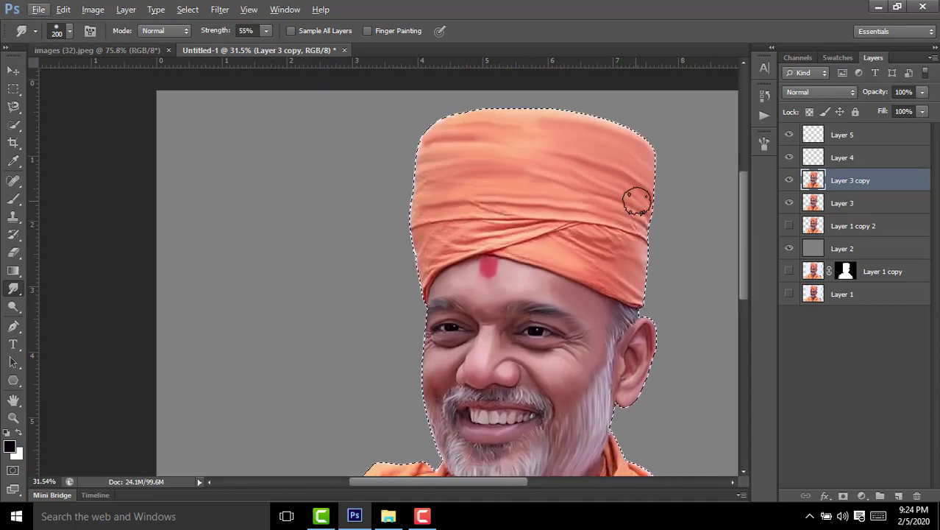
# Step: Shrink the Smudge brush to 80 and frame the turban's lower wrapped band
pyautogui.scroll(-1, 636, 203)
pyautogui.scroll(1, 631, 206)
pyautogui.scroll(2, 608, 210)
pyautogui.scroll(2, 537, 130)
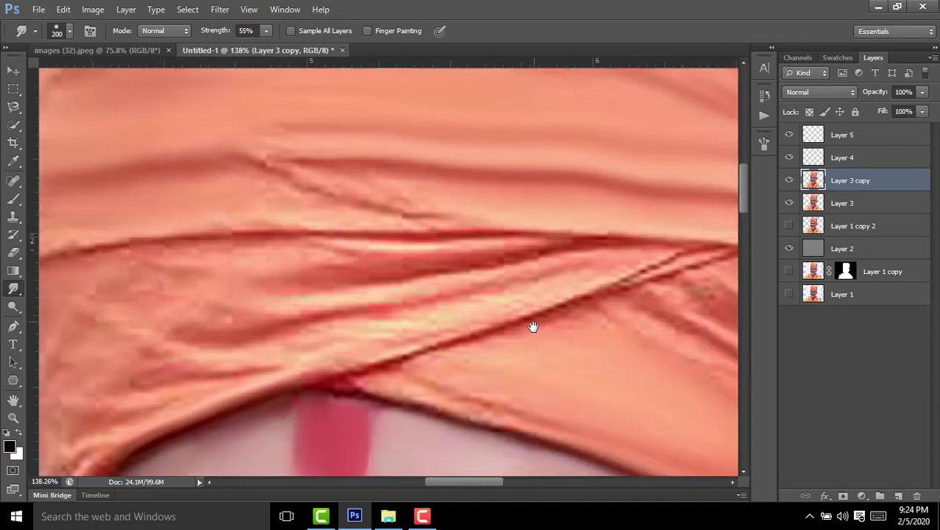
pyautogui.press('[')
pyautogui.press('[')
pyautogui.press('[')
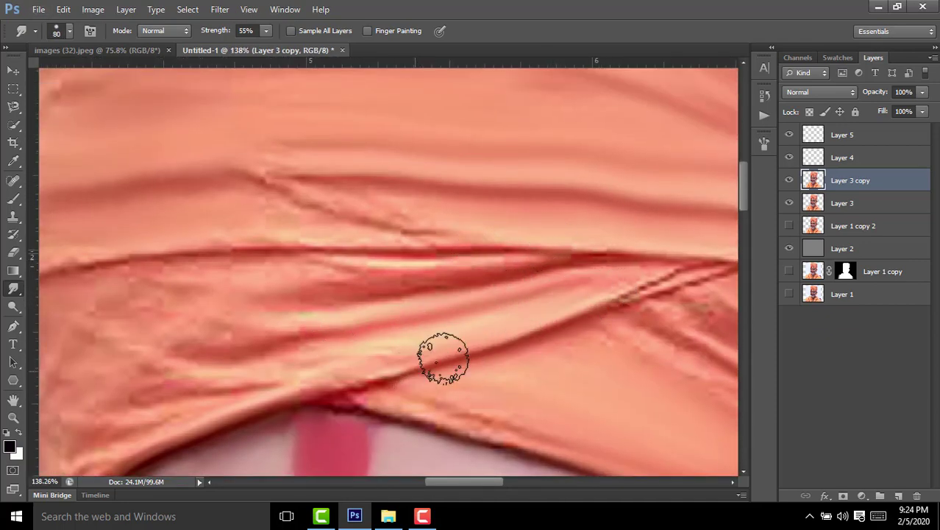
pyautogui.hscroll(-2, 524, 294)
pyautogui.hscroll(-1, 546, 336)
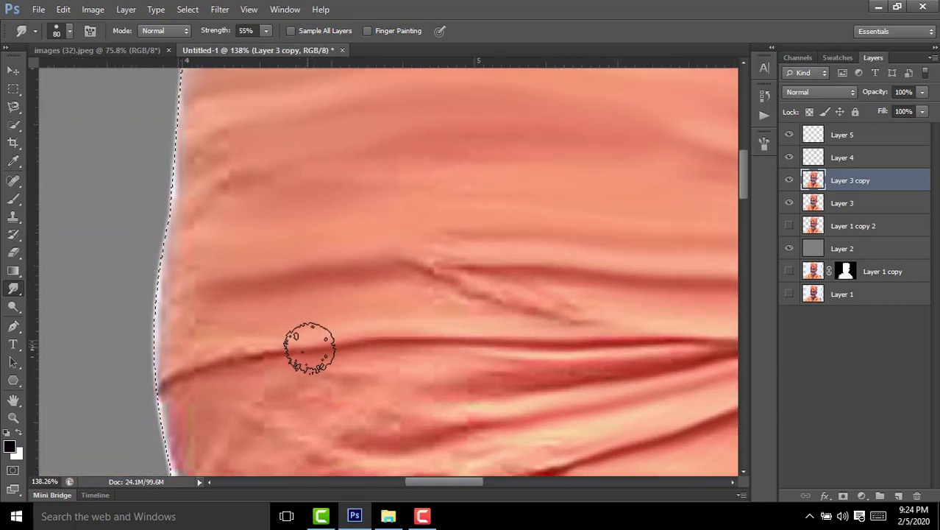
pyautogui.hscroll(-2, 306, 349)
pyautogui.scroll(2, 303, 350)
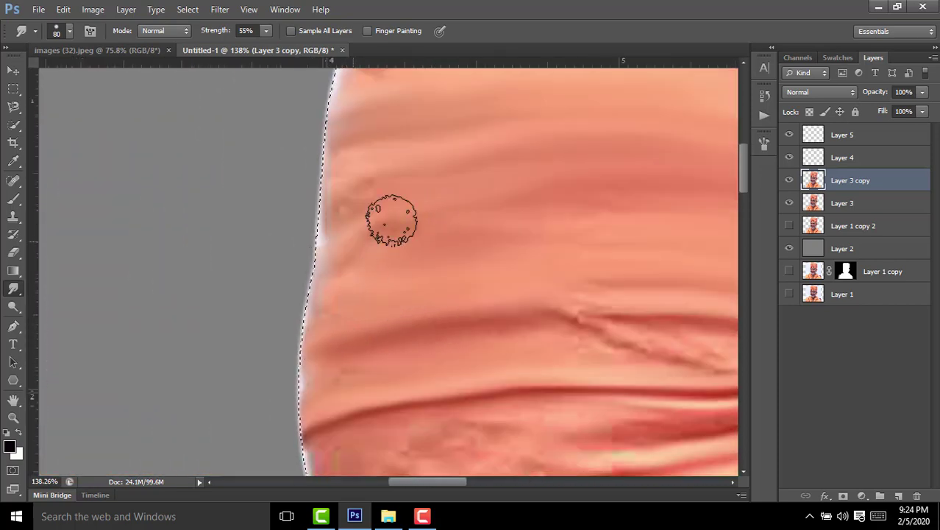
pyautogui.hscroll(1, 431, 247)
pyautogui.hscroll(2, 594, 309)
pyautogui.hscroll(1, 638, 279)
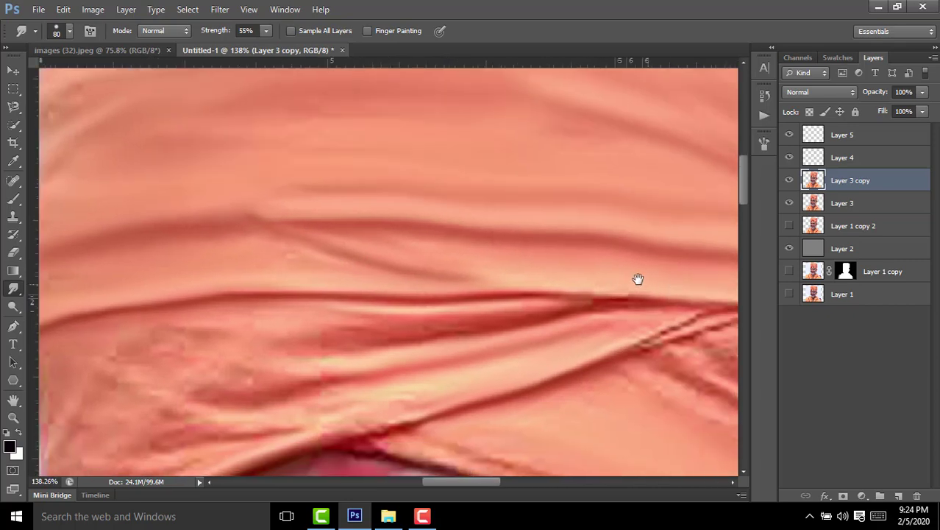
pyautogui.hscroll(1, 569, 277)
pyautogui.scroll(-1, 569, 278)
pyautogui.hscroll(2, 426, 256)
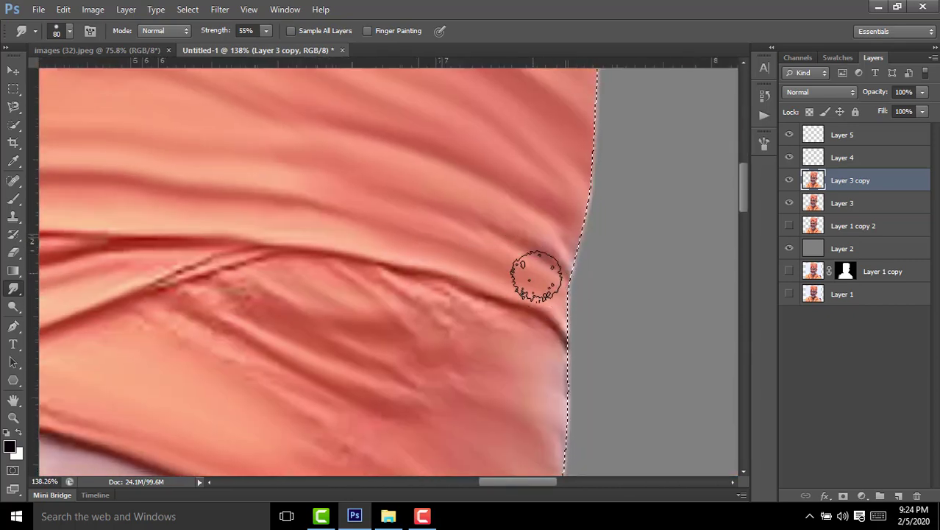
pyautogui.scroll(-1, 454, 221)
pyautogui.hscroll(-2, 566, 272)
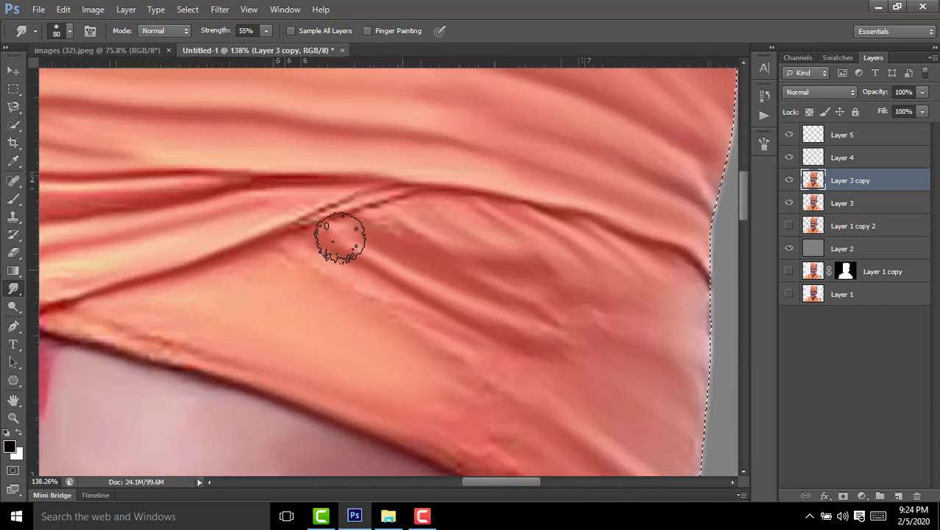
pyautogui.scroll(-1, 415, 293)
pyautogui.hscroll(-1, 415, 293)
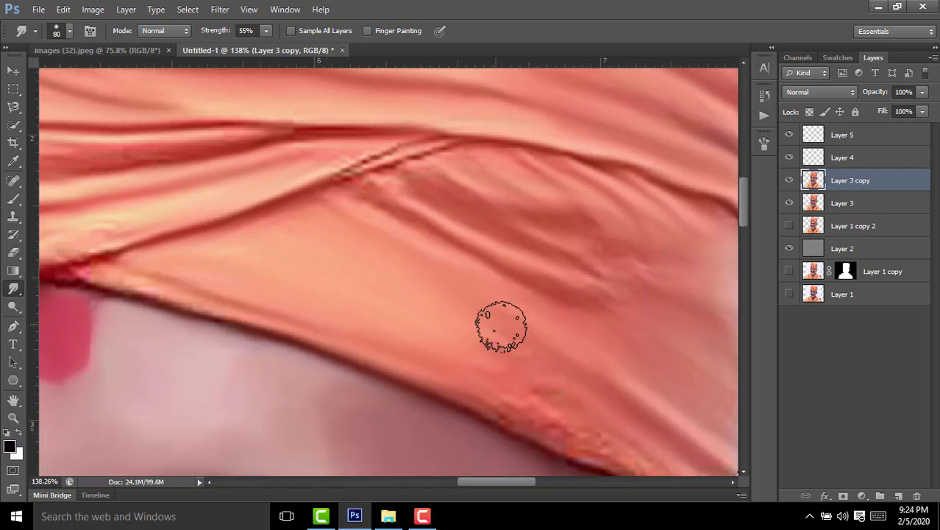
pyautogui.scroll(-1, 478, 326)
# Step: Smudge the folds along the turban's left edge above the forehead into smooth strokes
pyautogui.hscroll(1, 478, 326)
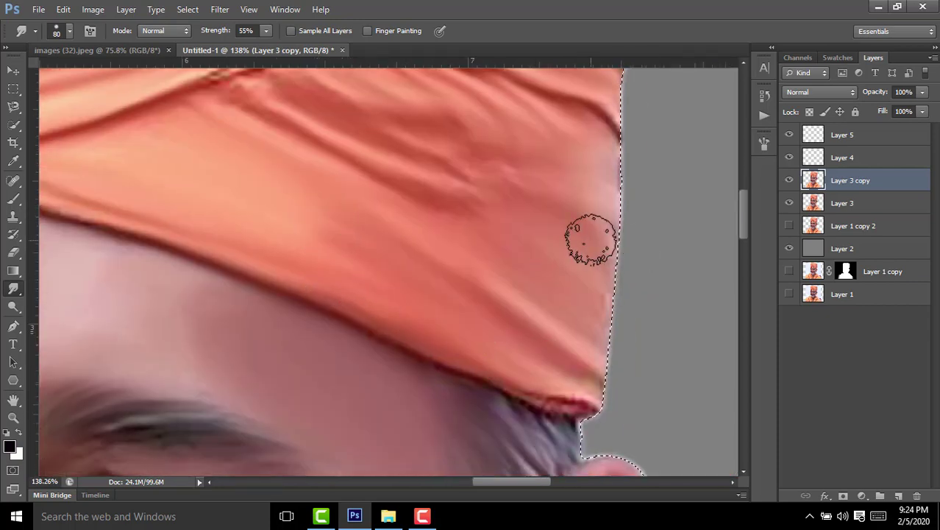
pyautogui.scroll(1, 591, 239)
pyautogui.hscroll(-1, 592, 239)
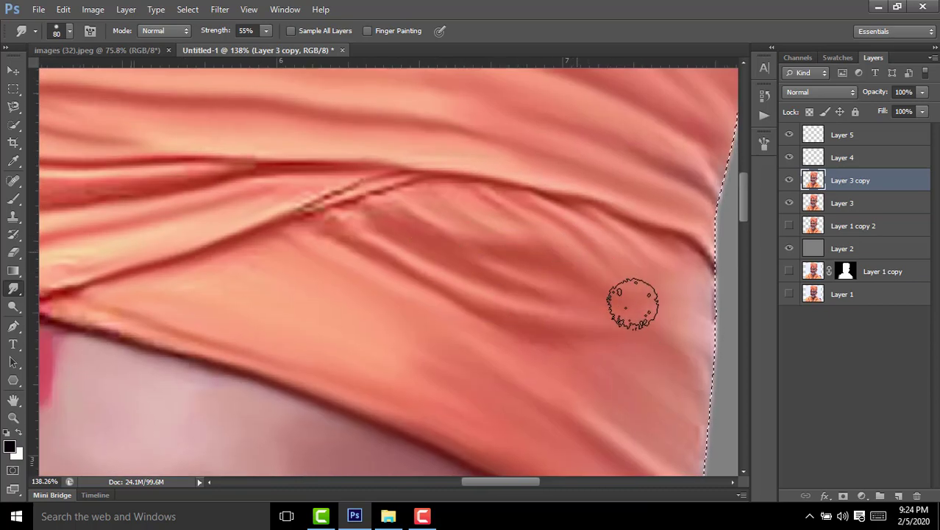
pyautogui.scroll(1, 514, 370)
pyautogui.hscroll(-1, 514, 370)
pyautogui.hscroll(-1, 529, 340)
pyautogui.hscroll(-1, 529, 340)
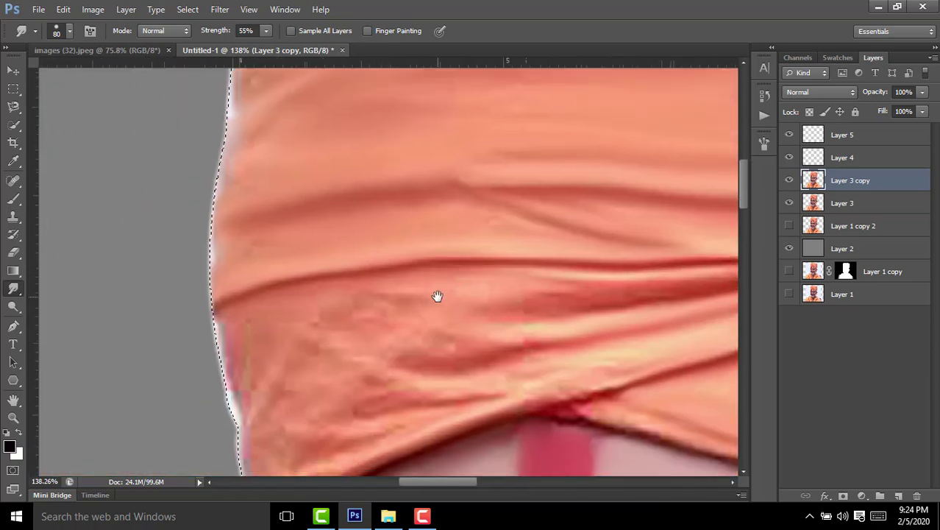
pyautogui.scroll(-1, 424, 352)
pyautogui.hscroll(-1, 424, 352)
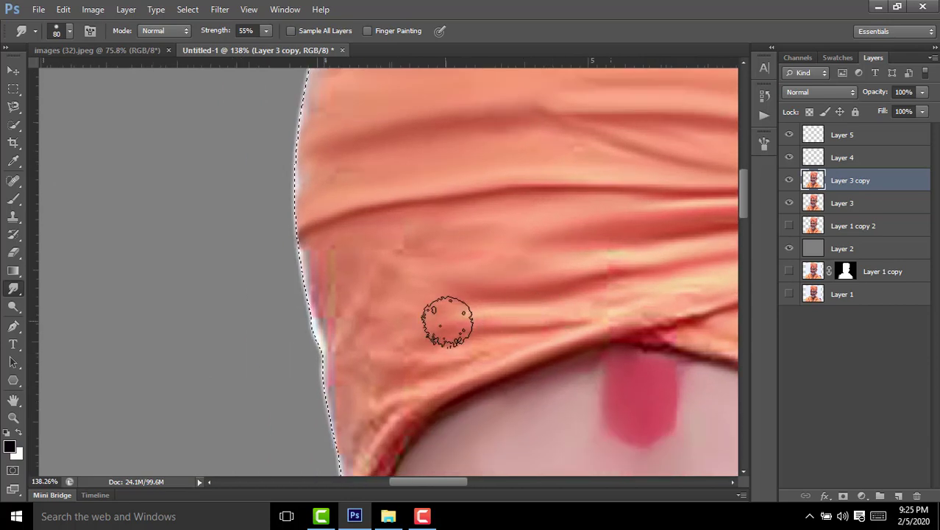
pyautogui.moveTo(447, 321)
pyautogui.mouseDown()
pyautogui.moveTo(361, 362)
pyautogui.moveTo(388, 266)
pyautogui.moveTo(372, 258)
pyautogui.moveTo(316, 306)
pyautogui.moveTo(336, 357)
pyautogui.moveTo(304, 409)
pyautogui.moveTo(309, 284)
pyautogui.moveTo(367, 241)
pyautogui.mouseUp()
pyautogui.scroll(-1, 316, 306)
pyautogui.hscroll(1, 316, 305)
pyautogui.scroll(1, 367, 241)
pyautogui.moveTo(383, 323)
pyautogui.mouseDown()
pyautogui.moveTo(435, 330)
pyautogui.moveTo(369, 353)
pyautogui.moveTo(438, 362)
pyautogui.mouseUp()
pyautogui.hscroll(1, 434, 330)
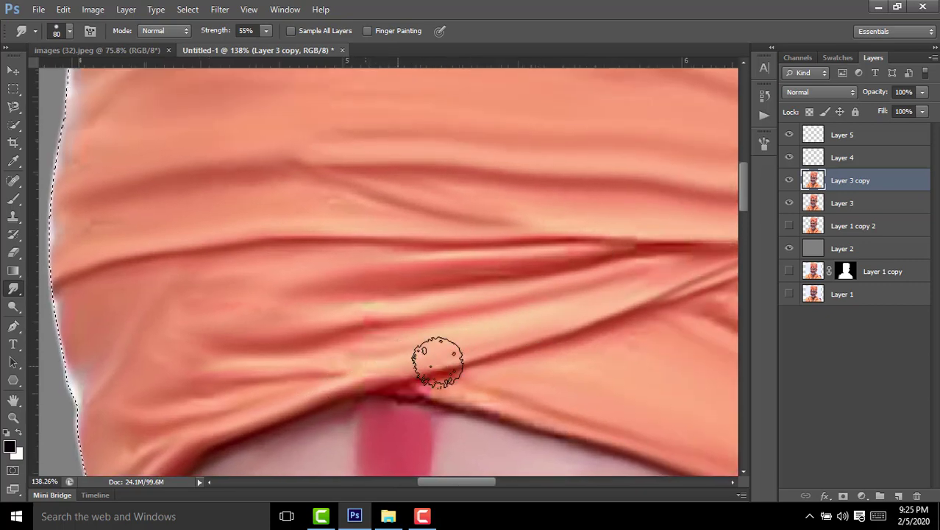
pyautogui.hscroll(1, 391, 343)
pyautogui.hscroll(1, 387, 373)
pyautogui.scroll(-1, 387, 372)
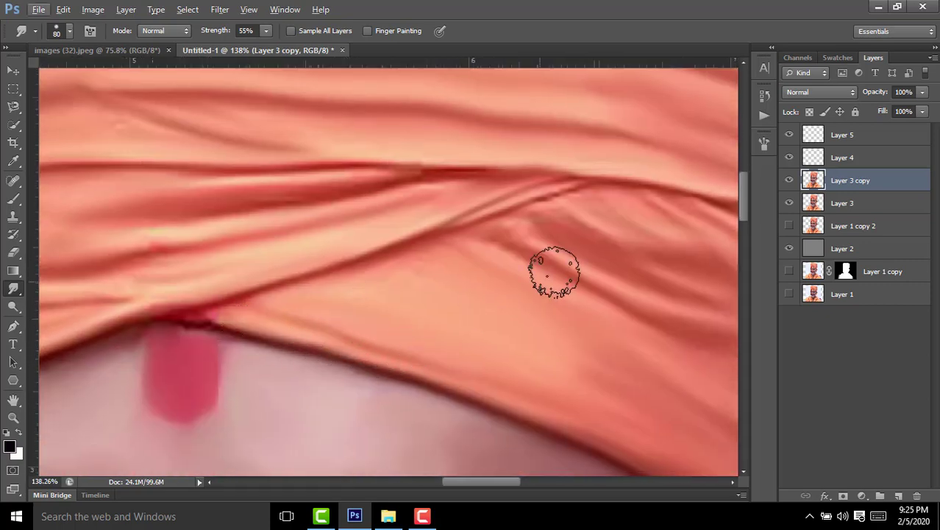
pyautogui.keyDown('alt'); pyautogui.scroll(-5, 554, 273); pyautogui.keyUp('alt')
pyautogui.scroll(-1, 555, 271)
pyautogui.scroll(-1, 562, 272)
# Step: Move the view across the orange robe below the beard to reach its folds
pyautogui.scroll(-1, 582, 323)
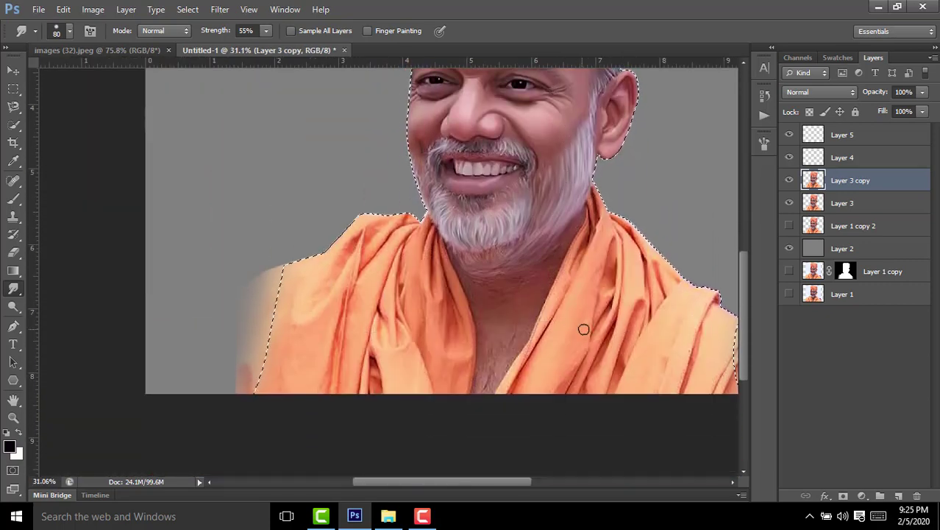
pyautogui.keyDown('alt'); pyautogui.scroll(2, 585, 309); pyautogui.keyUp('alt')
pyautogui.keyDown('alt'); pyautogui.scroll(2, 559, 280); pyautogui.keyUp('alt')
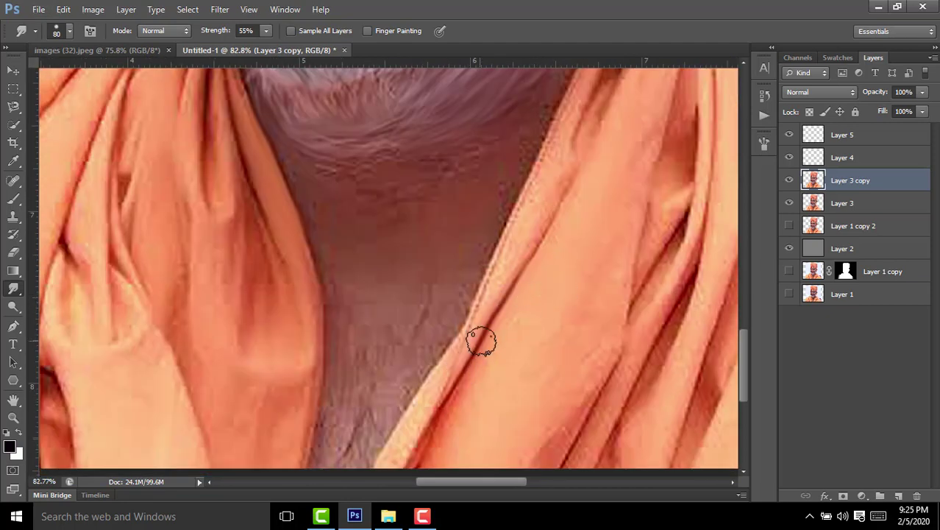
pyautogui.scroll(1, 560, 259)
pyautogui.hscroll(1, 520, 237)
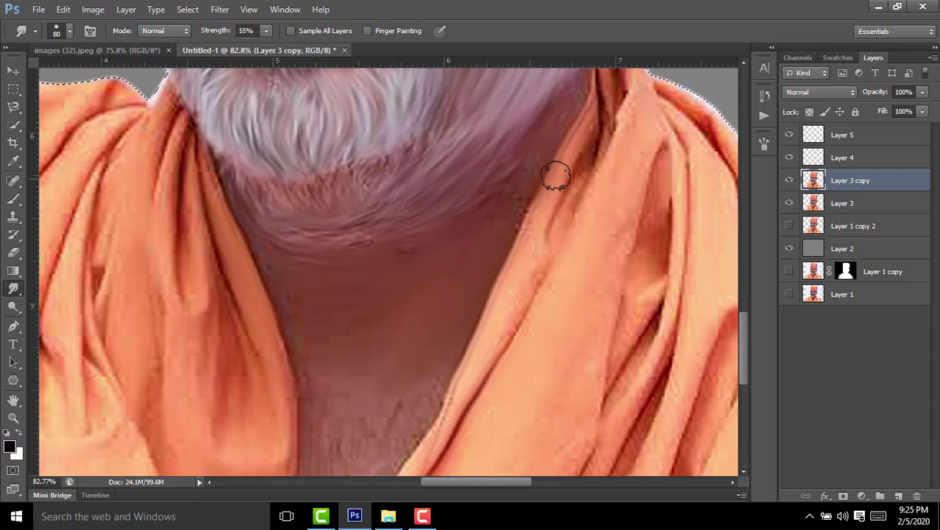
pyautogui.scroll(-2, 500, 276)
pyautogui.hscroll(-2, 489, 243)
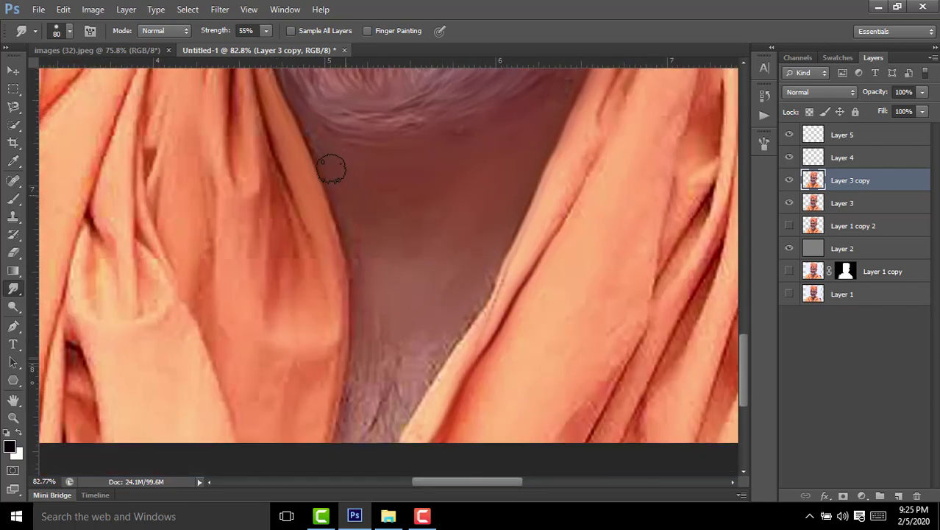
pyautogui.scroll(-1, 326, 194)
pyautogui.hscroll(-1, 346, 202)
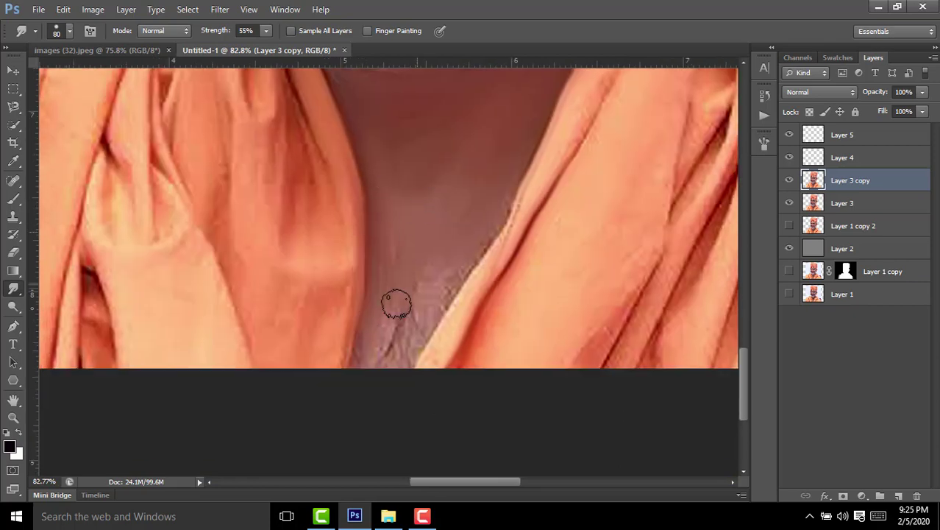
pyautogui.scroll(1, 360, 241)
pyautogui.hscroll(-2, 324, 261)
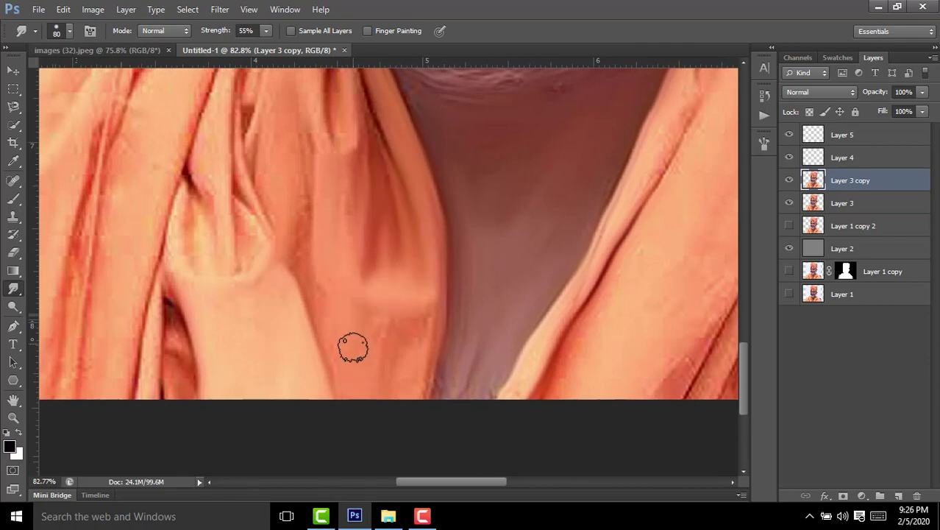
pyautogui.scroll(2, 340, 127)
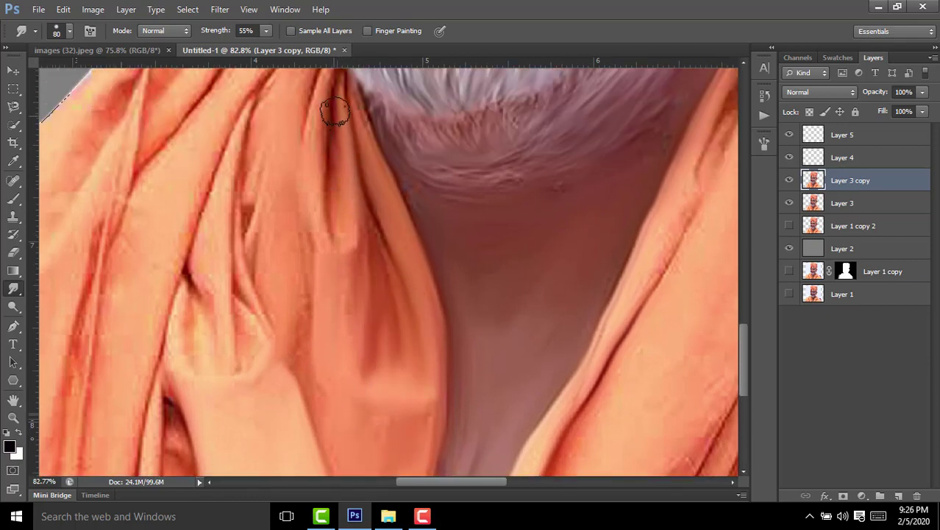
pyautogui.scroll(2, 314, 133)
pyautogui.hscroll(-1, 349, 210)
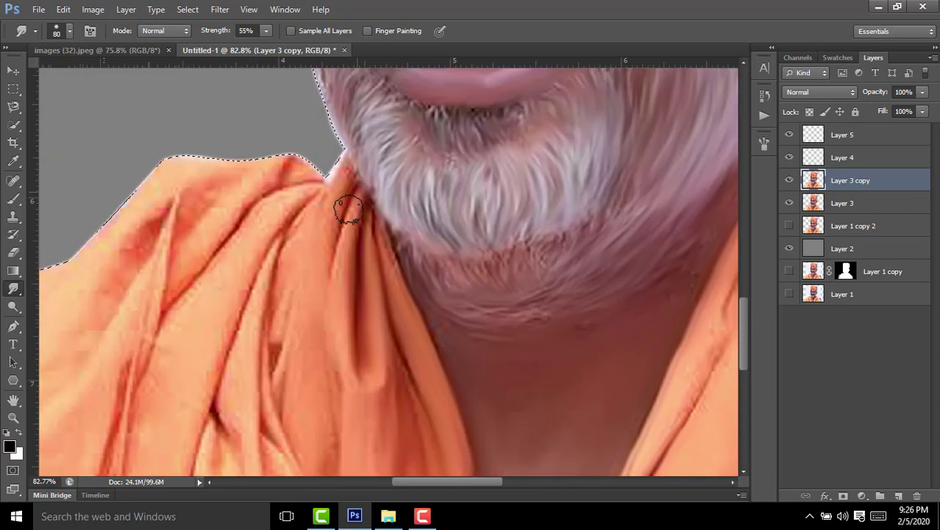
pyautogui.scroll(-2, 307, 222)
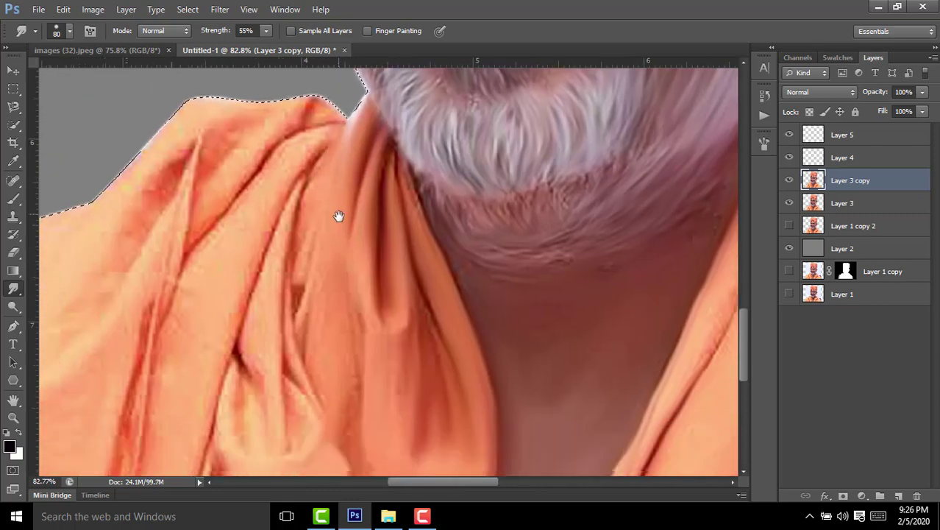
pyautogui.hscroll(-1, 322, 215)
pyautogui.hscroll(-1, 317, 285)
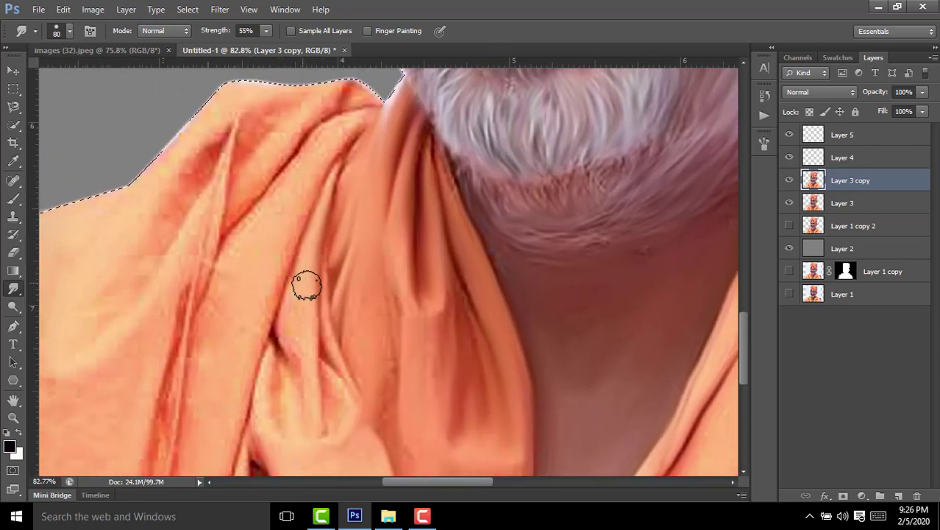
pyautogui.scroll(2, 324, 177)
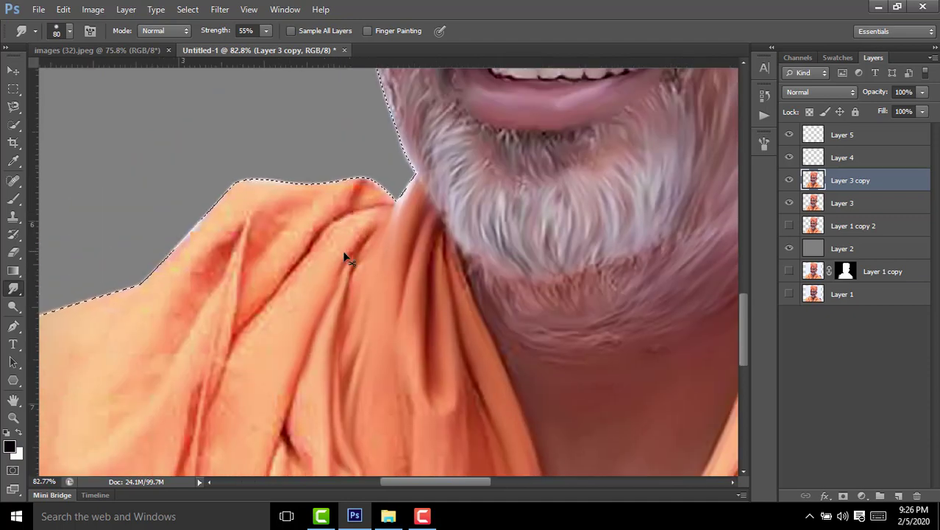
pyautogui.hscroll(-2, 309, 250)
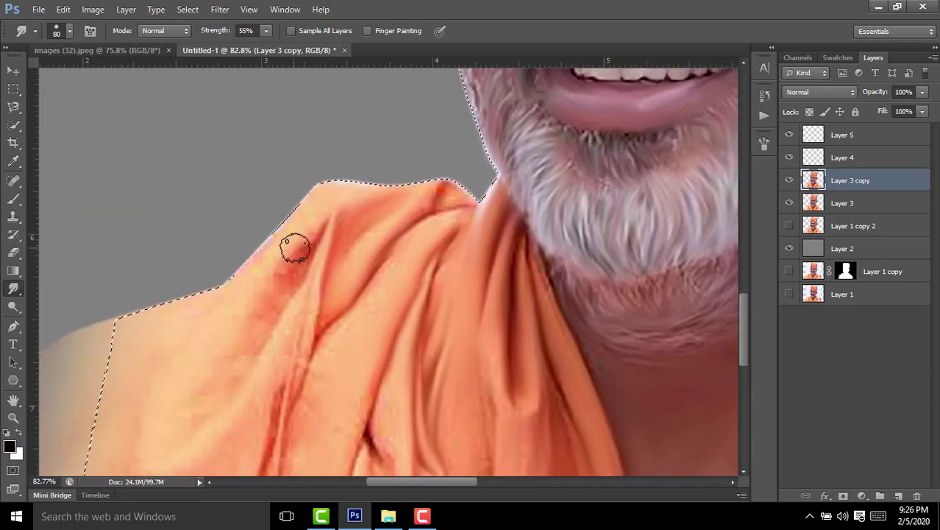
# Step: Bring the robe's left-side folds into view and enlarge the Smudge brush
pyautogui.moveTo(294, 246); pyautogui.dragTo(312, 231)
pyautogui.scroll(-2, 312, 231)
pyautogui.hscroll(-2, 305, 319)
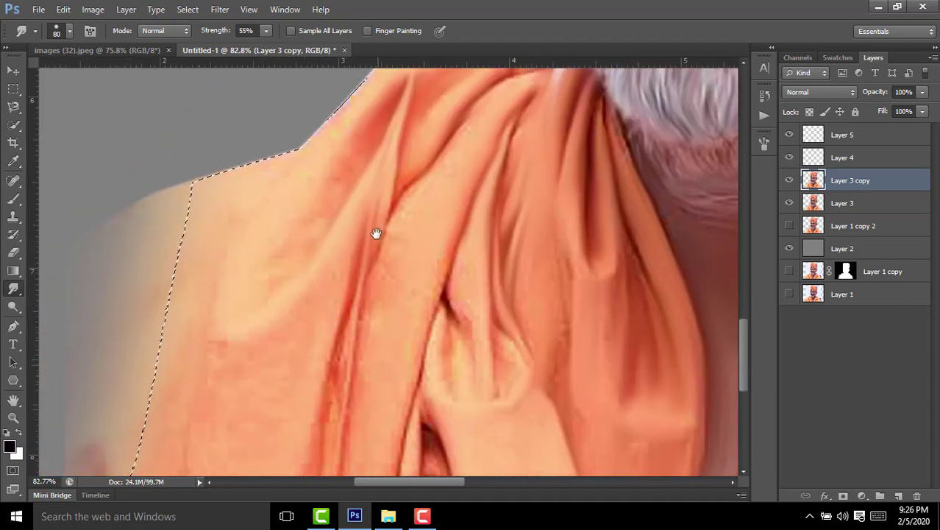
pyautogui.scroll(-1, 378, 231)
pyautogui.scroll(-1, 442, 271)
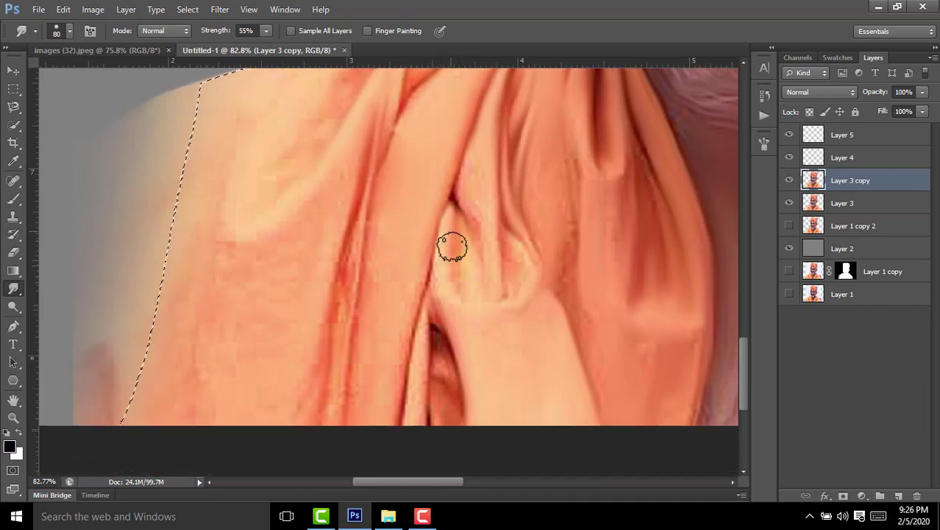
pyautogui.scroll(-1, 451, 246)
pyautogui.scroll(1, 502, 200)
pyautogui.hscroll(1, 494, 230)
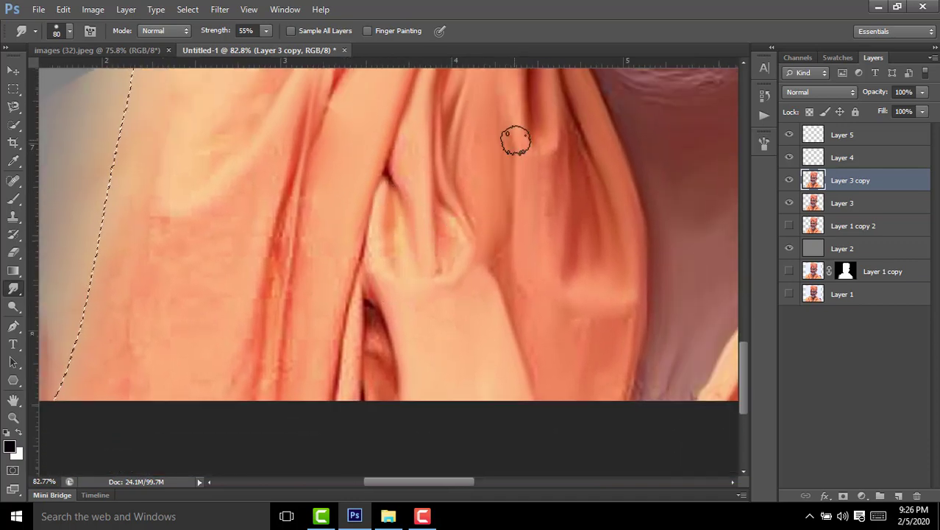
pyautogui.scroll(1, 515, 213)
pyautogui.hscroll(1, 507, 221)
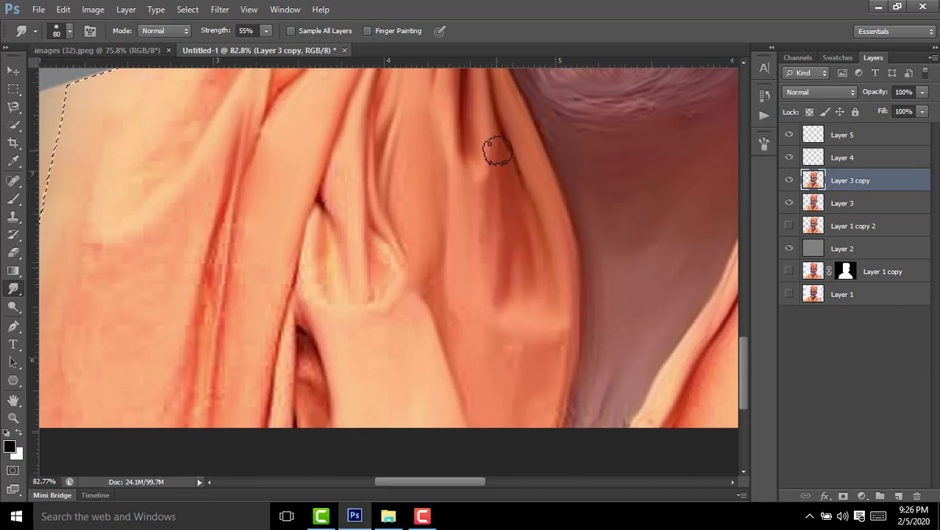
pyautogui.scroll(-1, 478, 237)
pyautogui.hscroll(-1, 480, 263)
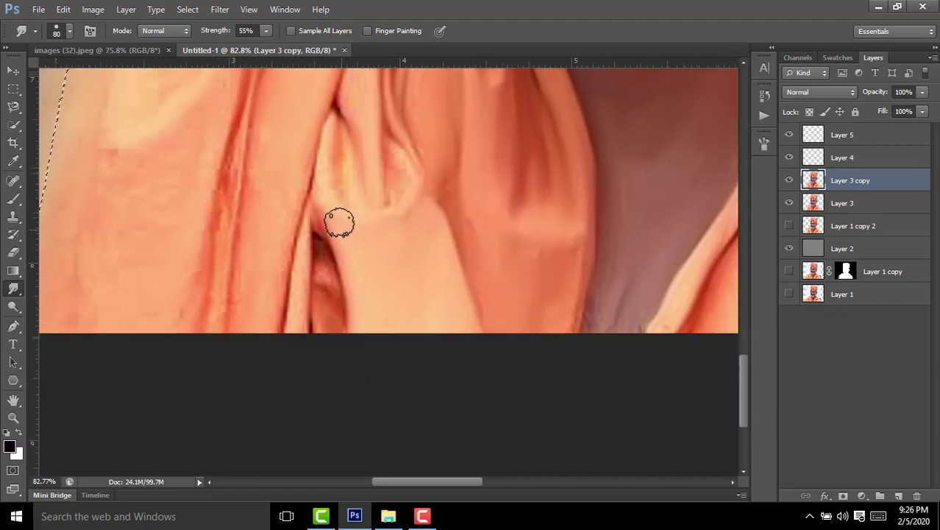
pyautogui.scroll(1, 339, 227)
pyautogui.hscroll(-1, 334, 250)
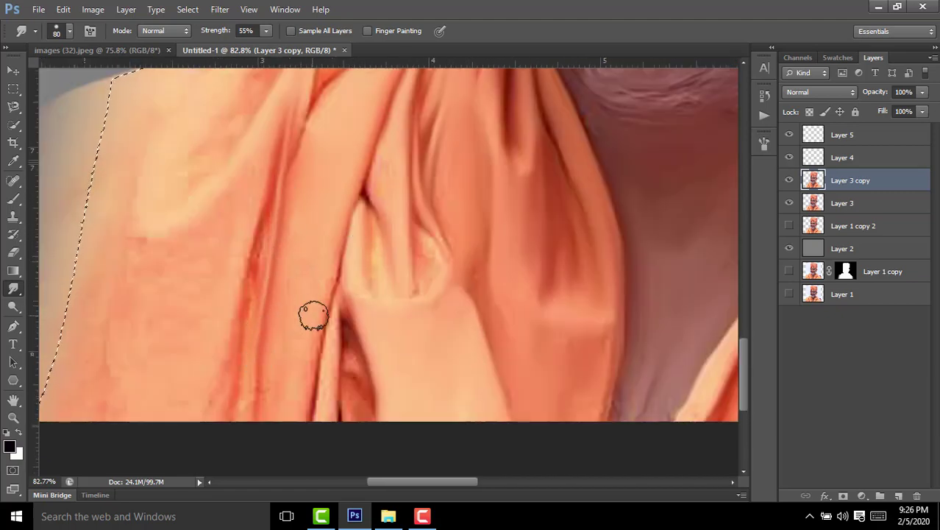
pyautogui.press(']')
pyautogui.press(']')
pyautogui.press(']')
# Step: Set the Smudge brush to size 100 and smudge the neck fold shading upward
pyautogui.scroll(2, 236, 342)
pyautogui.hscroll(-1, 236, 342)
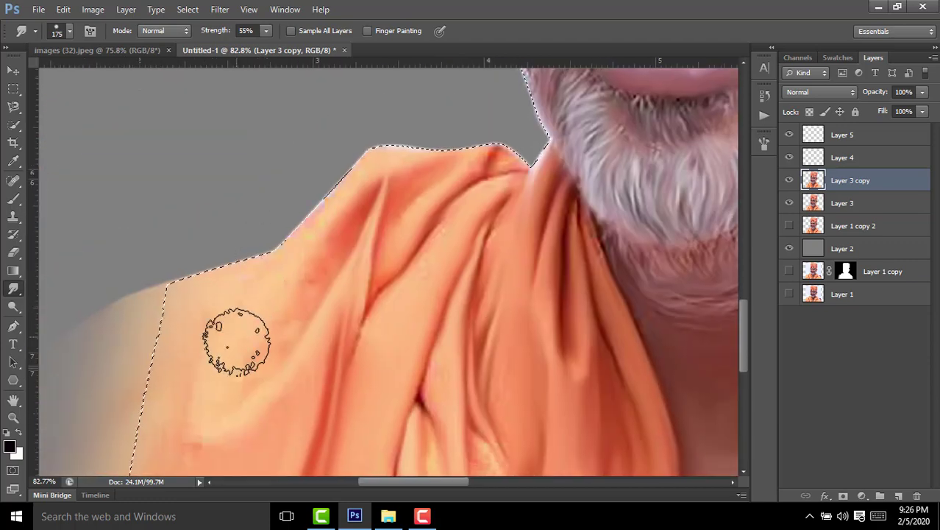
pyautogui.press('[')
pyautogui.press('[')
pyautogui.press('[')
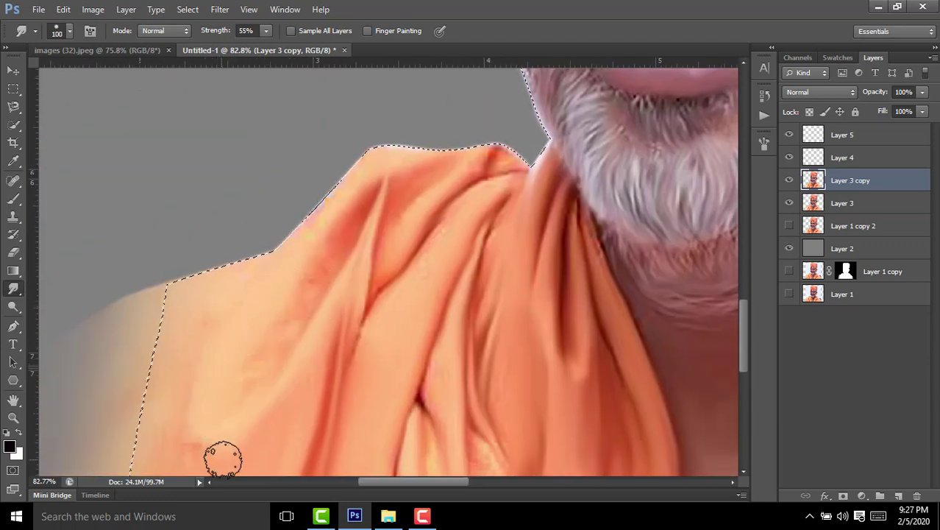
pyautogui.moveTo(464, 209); pyautogui.dragTo(447, 286)
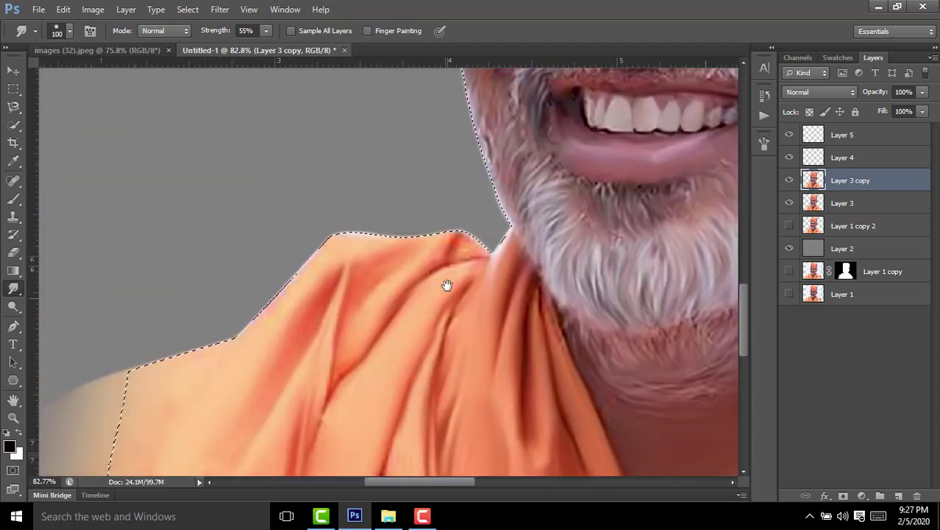
pyautogui.scroll(-1, 368, 287)
pyautogui.scroll(-2, 339, 307)
pyautogui.hscroll(1, 324, 308)
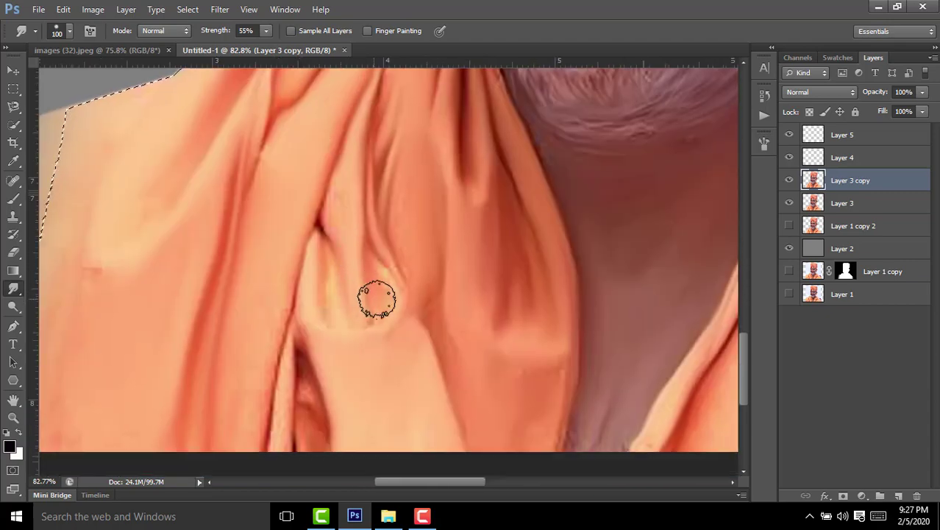
pyautogui.scroll(-1, 309, 320)
pyautogui.hscroll(-2, 265, 279)
pyautogui.scroll(1, 275, 235)
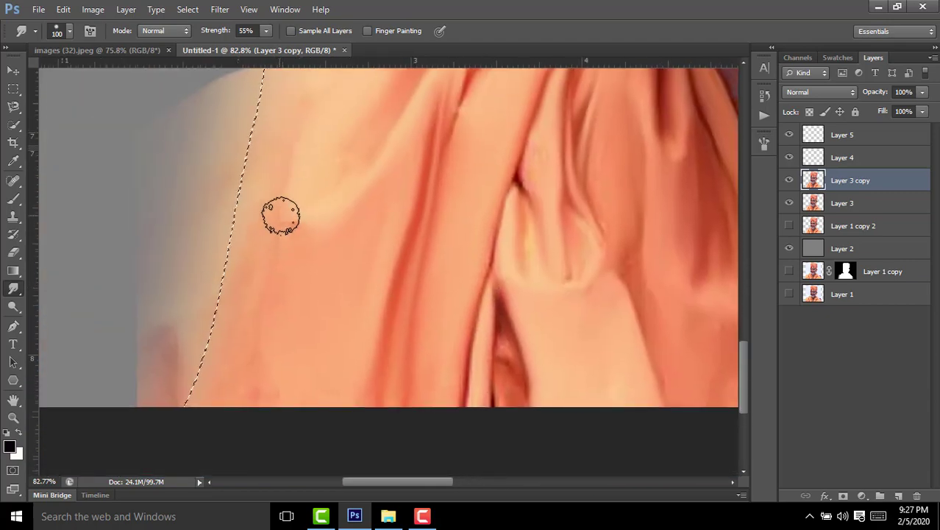
pyautogui.scroll(1, 184, 287)
pyautogui.hscroll(1, 105, 262)
pyautogui.hscroll(1, 294, 206)
pyautogui.scroll(1, 404, 162)
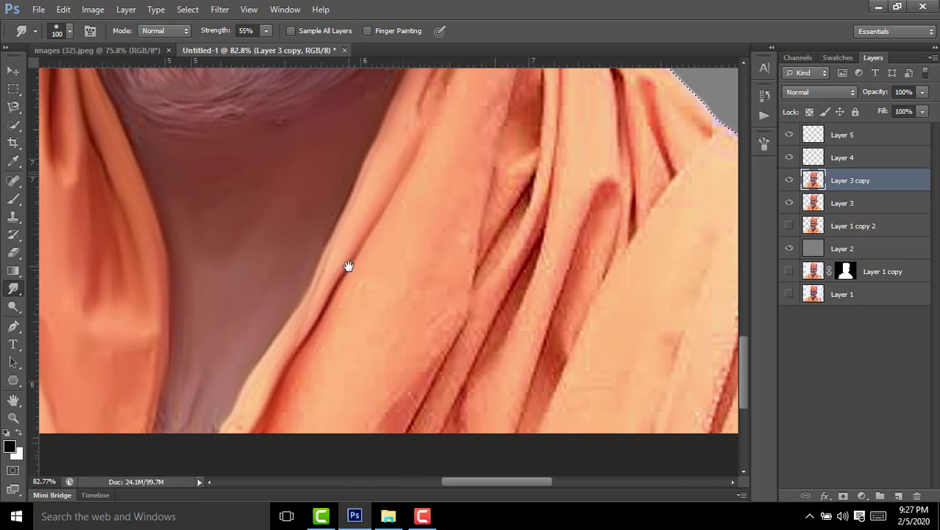
pyautogui.scroll(-1, 316, 301)
pyautogui.hscroll(-1, 276, 349)
pyautogui.scroll(1, 405, 275)
pyautogui.hscroll(1, 375, 252)
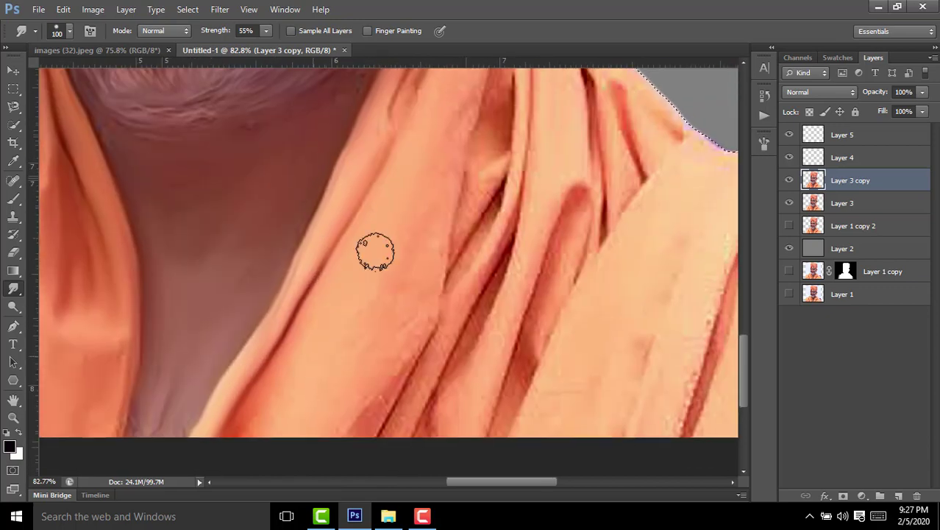
pyautogui.scroll(1, 441, 176)
pyautogui.hscroll(1, 388, 317)
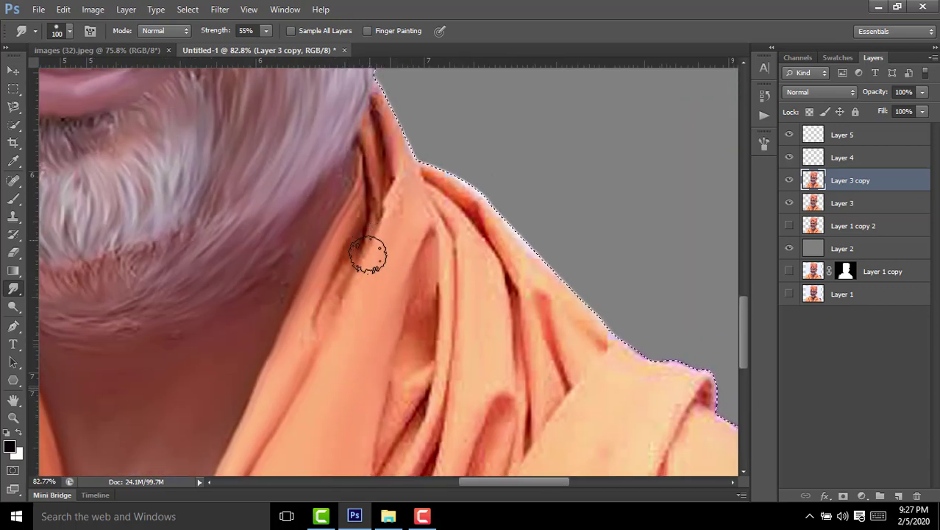
pyautogui.scroll(1, 338, 295)
pyautogui.hscroll(1, 353, 235)
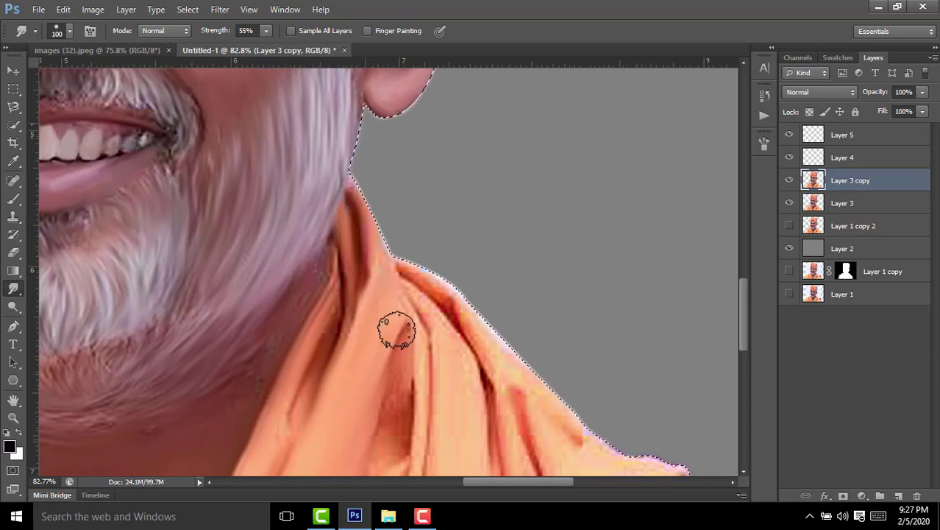
pyautogui.scroll(-1, 397, 331)
pyautogui.hscroll(1, 362, 253)
pyautogui.scroll(-1, 393, 294)
pyautogui.scroll(-1, 386, 309)
pyautogui.hscroll(1, 378, 325)
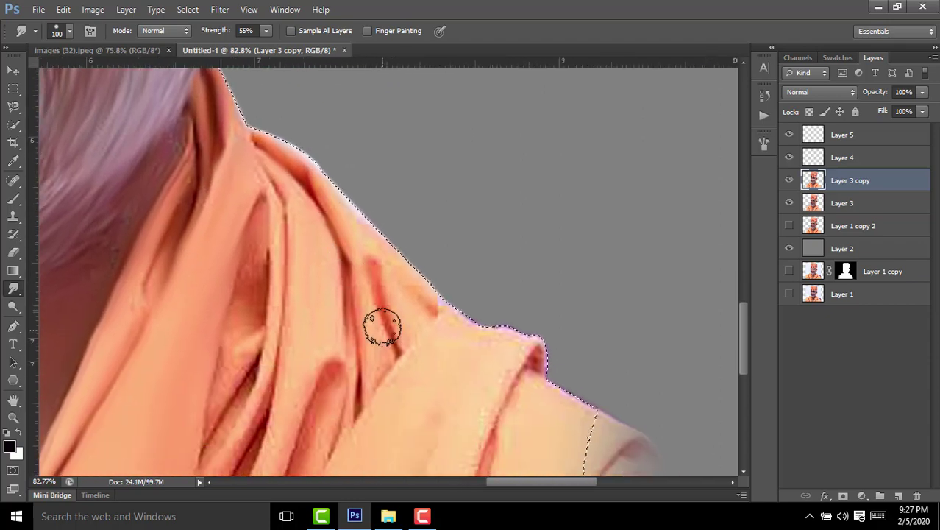
pyautogui.scroll(-1, 373, 294)
pyautogui.scroll(-1, 361, 279)
pyautogui.moveTo(295, 238); pyautogui.dragTo(298, 98)
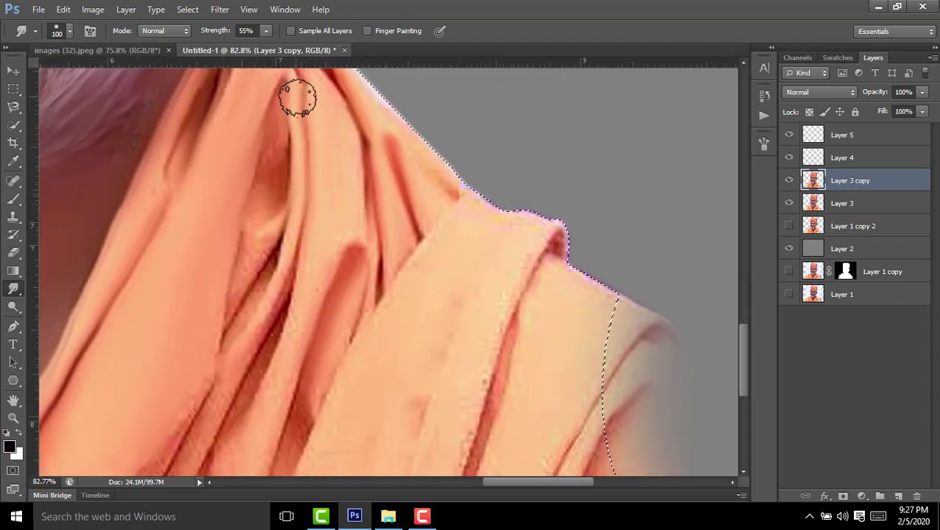
# Step: Soften the dark fold line on the right shoulder, then deselect the figure
pyautogui.scroll(-3, 294, 173)
pyautogui.hscroll(-1, 316, 161)
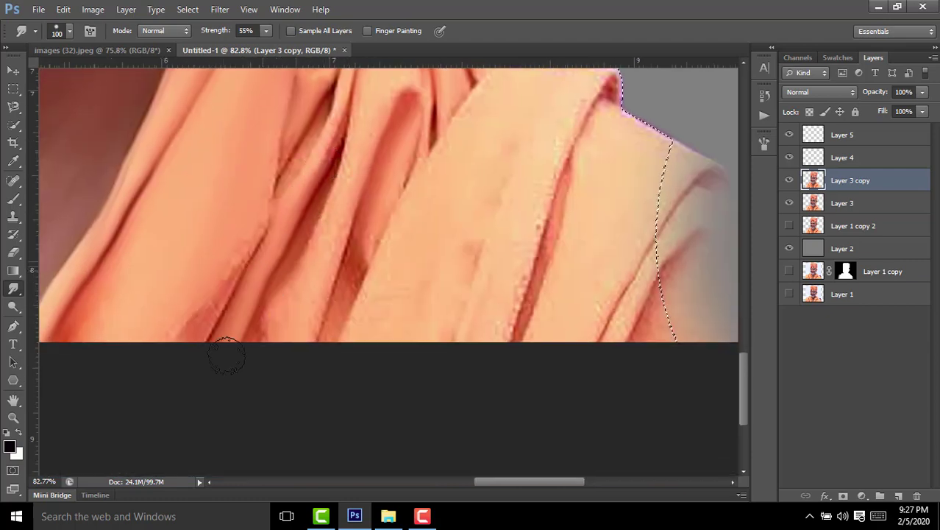
pyautogui.scroll(3, 280, 243)
pyautogui.scroll(-3, 323, 250)
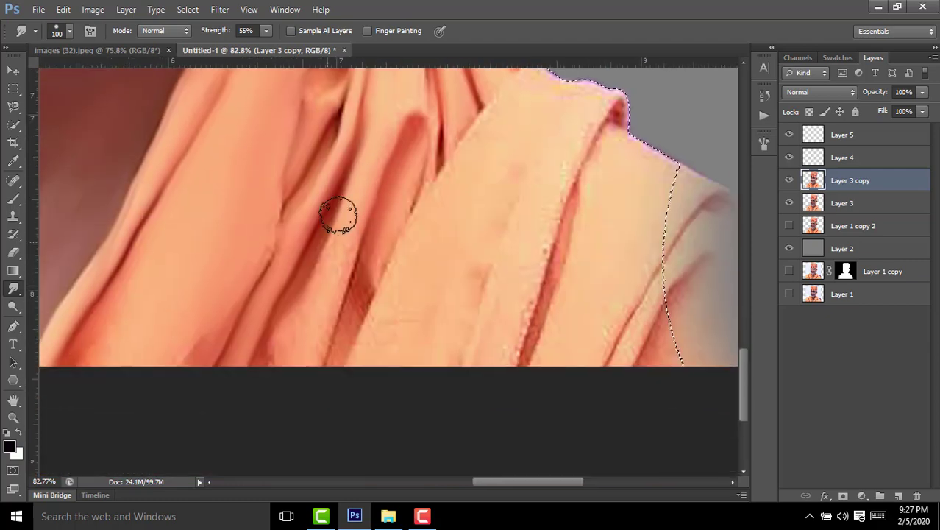
pyautogui.scroll(1, 369, 236)
pyautogui.hscroll(1, 369, 243)
pyautogui.hscroll(2, 402, 290)
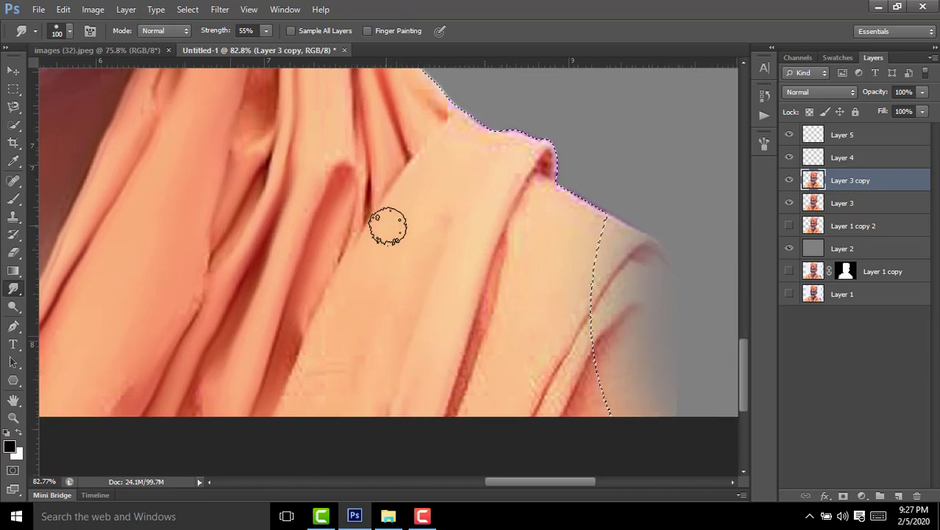
pyautogui.moveTo(502, 295); pyautogui.dragTo(457, 422)
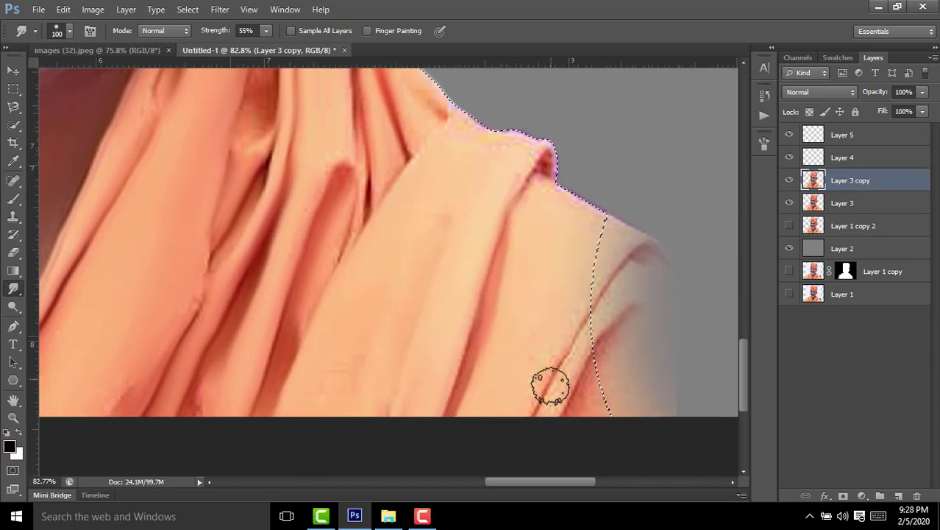
pyautogui.scroll(-2, 563, 309)
pyautogui.hscroll(2, 544, 306)
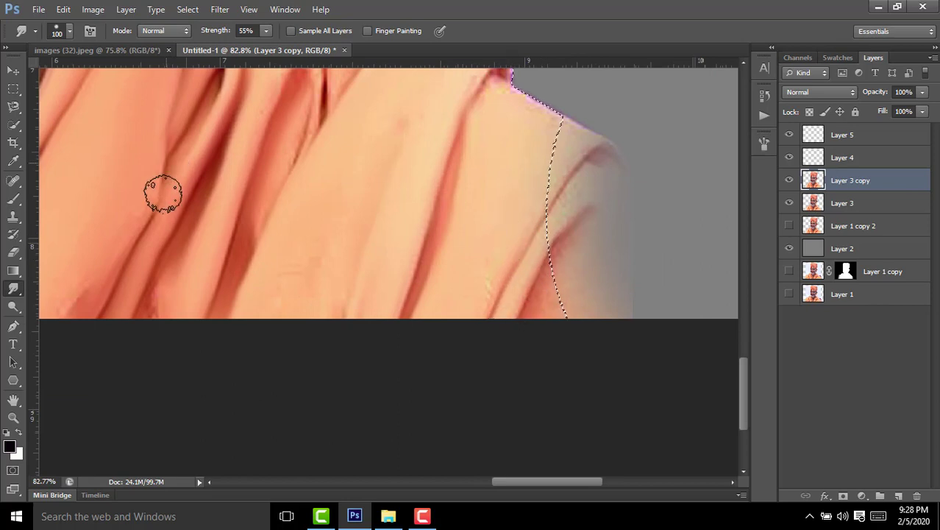
pyautogui.keyDown('alt'); pyautogui.scroll(-2, 212, 182); pyautogui.keyUp('alt')
pyautogui.keyDown('alt'); pyautogui.scroll(-2, 231, 184); pyautogui.keyUp('alt')
pyautogui.keyDown('alt'); pyautogui.scroll(-1, 407, 237); pyautogui.keyUp('alt')
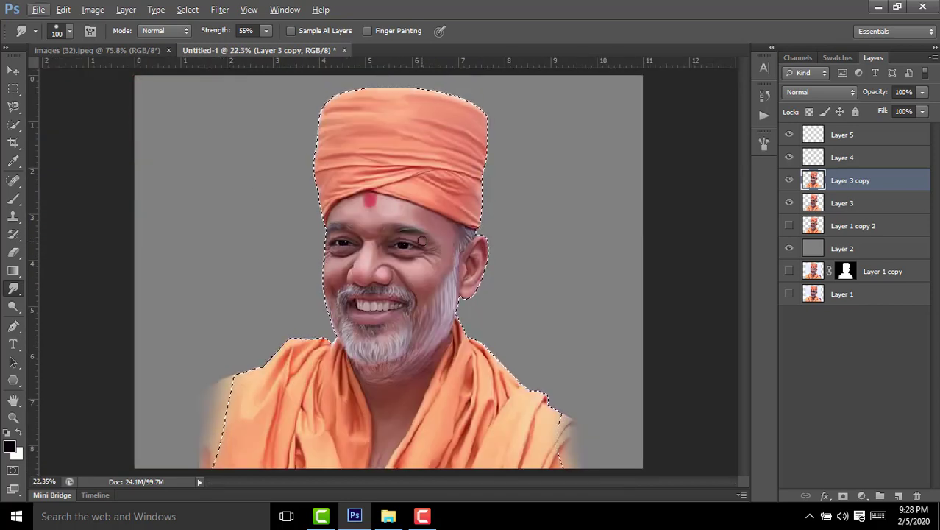
pyautogui.hotkey('ctrl', 'd')
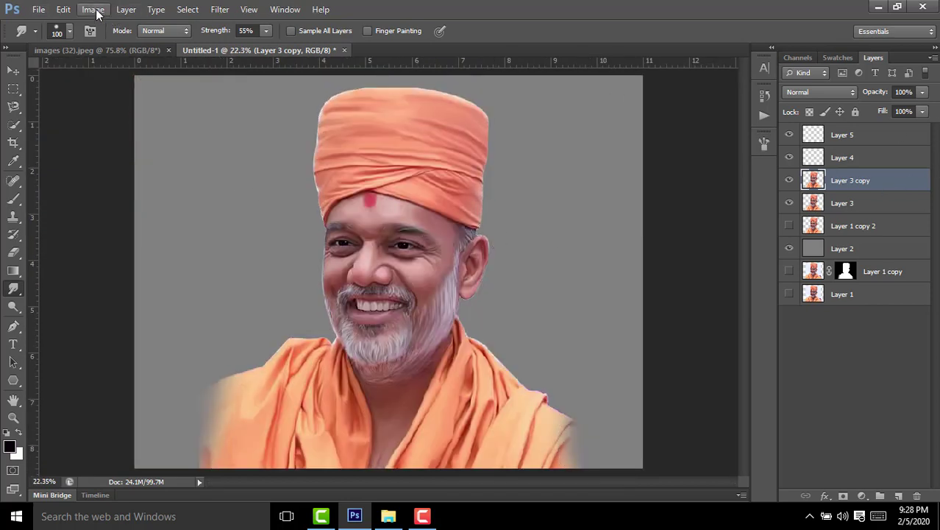
# Step: Apply a Vibrance adjustment of +79, leaving Saturation at 0
pyautogui.click(93, 10)
pyautogui.click(323, 116)
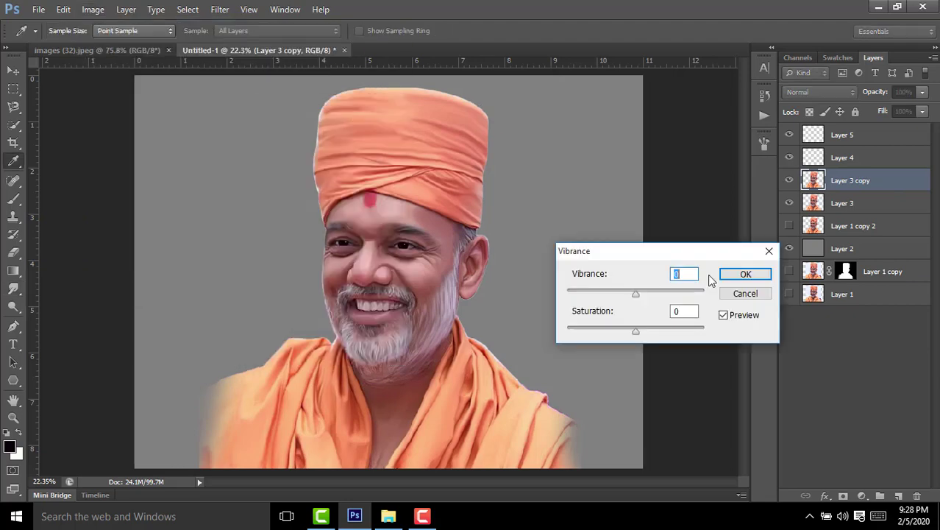
pyautogui.moveTo(635, 292); pyautogui.dragTo(647, 295)
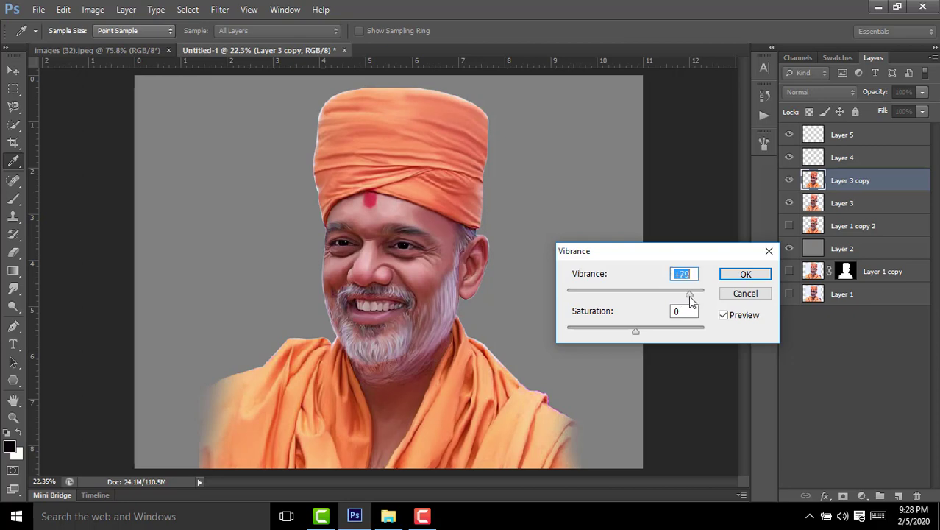
pyautogui.click(743, 274)
# Step: Zoom into the mouth and set the Smudge brush to 71% strength and size 30
pyautogui.scroll(2, 369, 323)
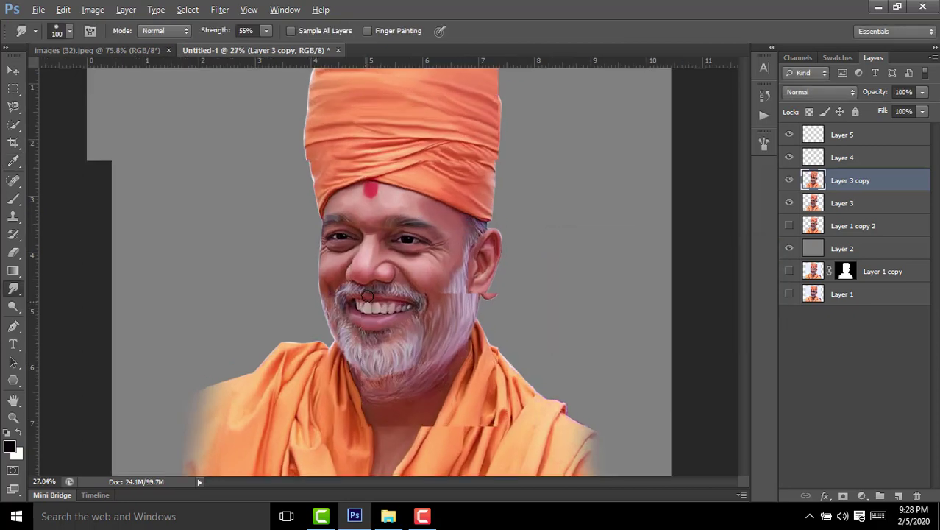
pyautogui.scroll(2, 369, 323)
pyautogui.scroll(2, 397, 301)
pyautogui.scroll(2, 423, 282)
pyautogui.scroll(1, 423, 282)
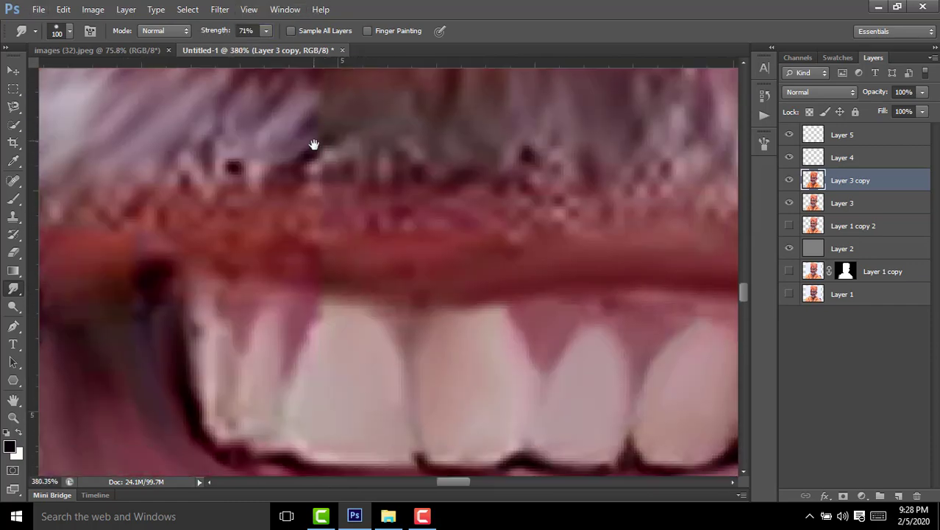
pyautogui.moveTo(463, 336); pyautogui.dragTo(351, 254)
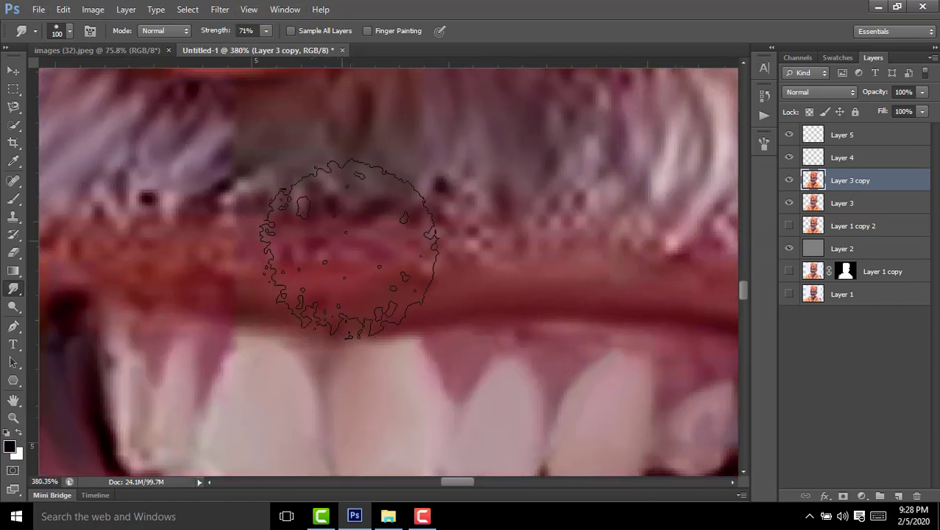
pyautogui.press('[')
pyautogui.press('[')
pyautogui.press('[')
pyautogui.press('[')
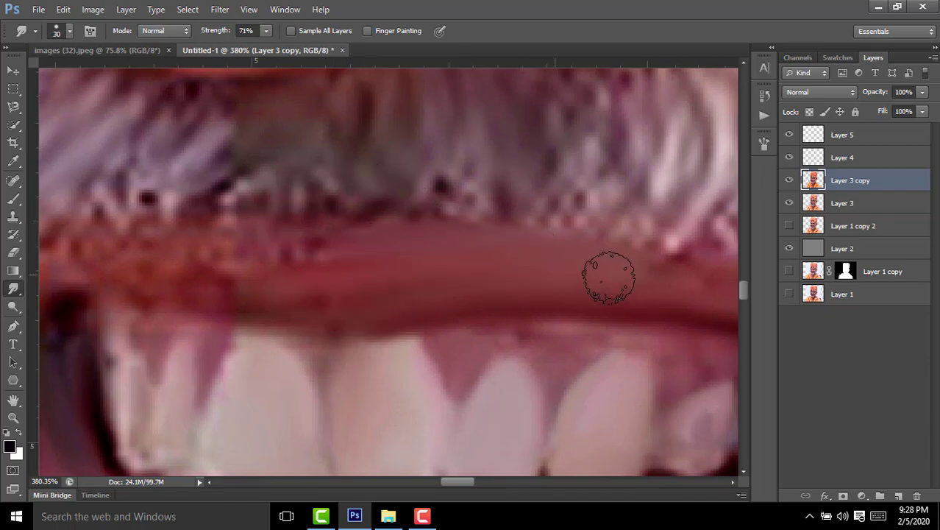
# Step: Smudge the upper lip into a smooth painted band
pyautogui.moveTo(348, 280)
pyautogui.mouseDown()
pyautogui.moveTo(618, 303)
pyautogui.moveTo(545, 257)
pyautogui.mouseUp()
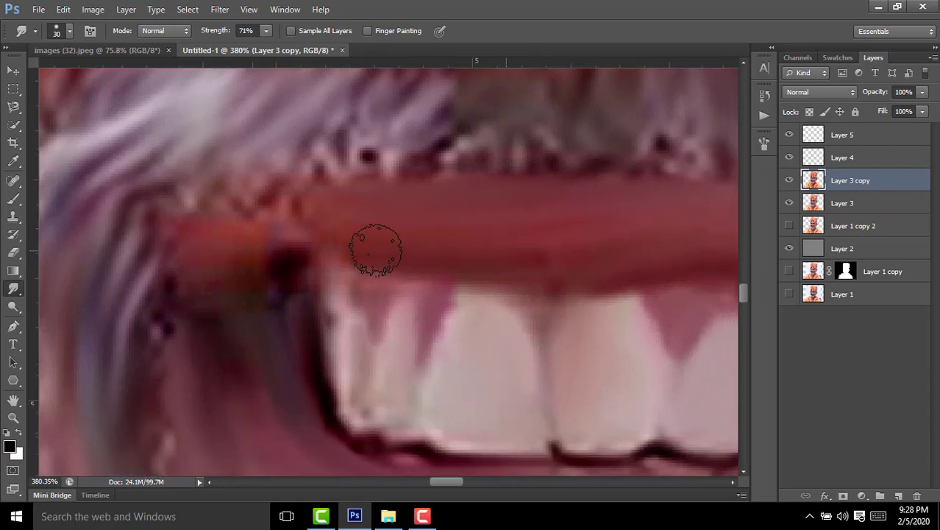
pyautogui.moveTo(392, 252)
pyautogui.mouseDown()
pyautogui.moveTo(547, 265)
pyautogui.moveTo(491, 229)
pyautogui.mouseUp()
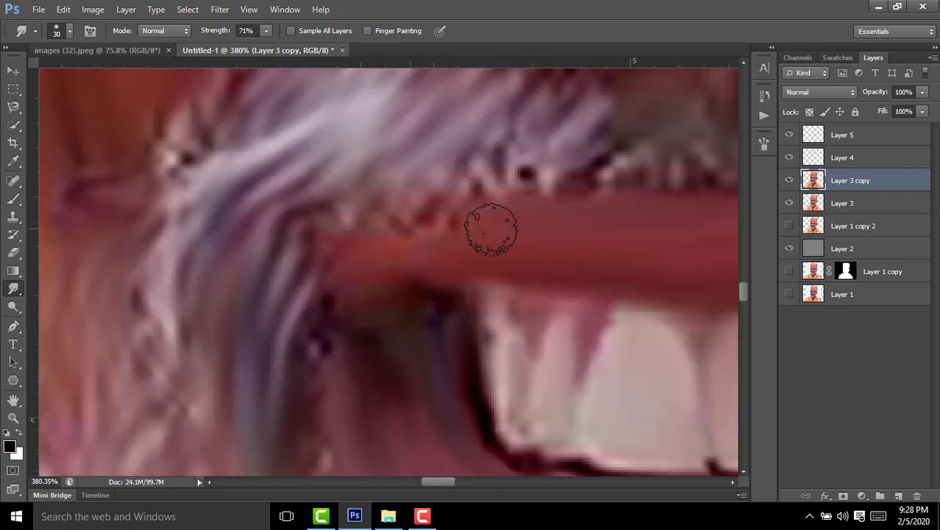
pyautogui.moveTo(421, 274); pyautogui.dragTo(472, 236)
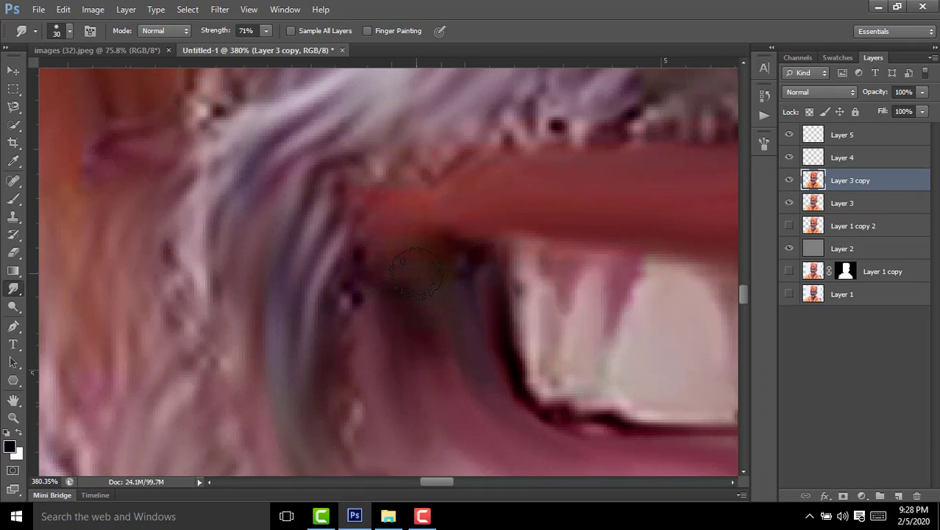
pyautogui.scroll(-3, 485, 213)
pyautogui.scroll(-1, 504, 199)
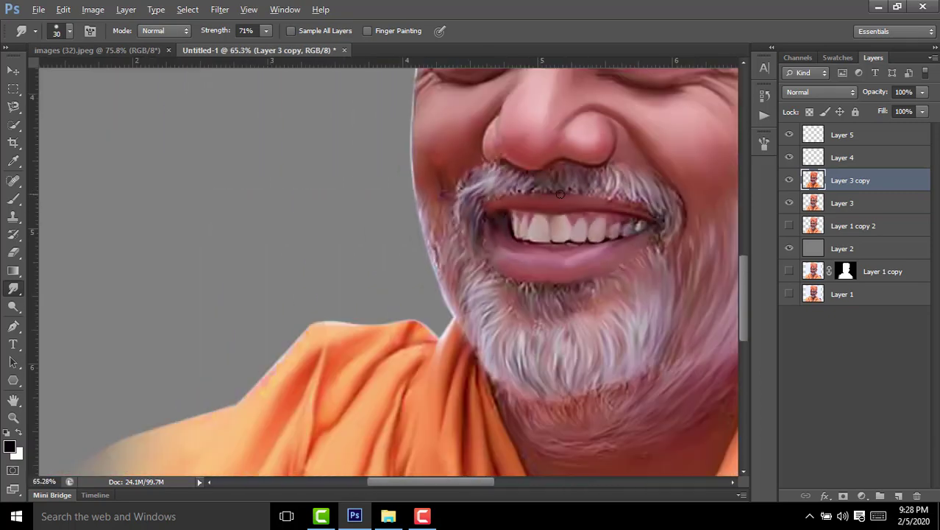
pyautogui.scroll(2, 633, 188)
pyautogui.scroll(1, 640, 193)
pyautogui.moveTo(645, 196); pyautogui.dragTo(588, 235)
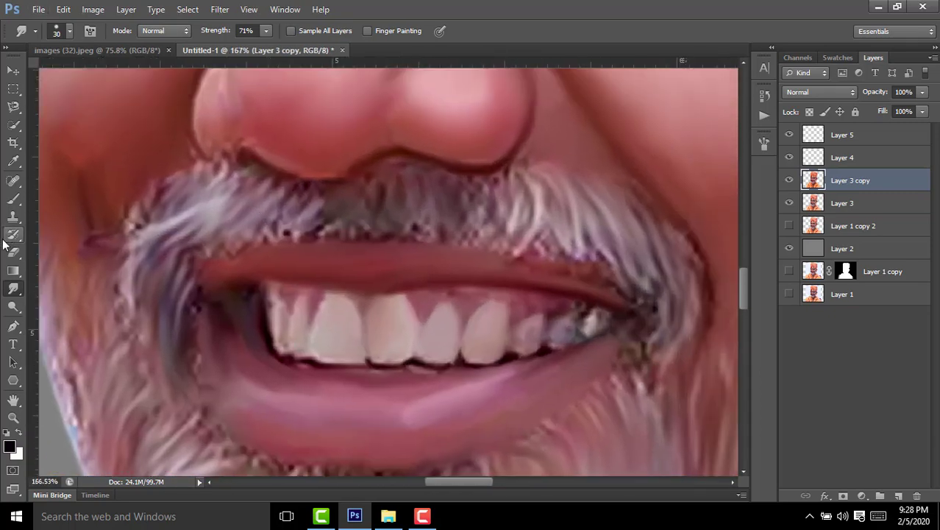
# Step: With the Pen tool, trace along the upper lip to the moustache's right end
pyautogui.click(18, 324)
pyautogui.moveTo(32, 324); pyautogui.dragTo(131, 323)
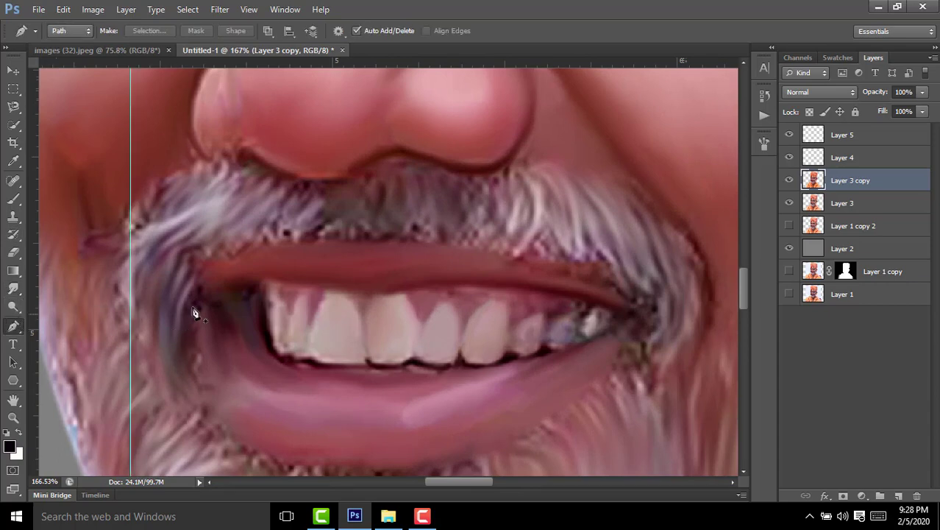
pyautogui.press('v')
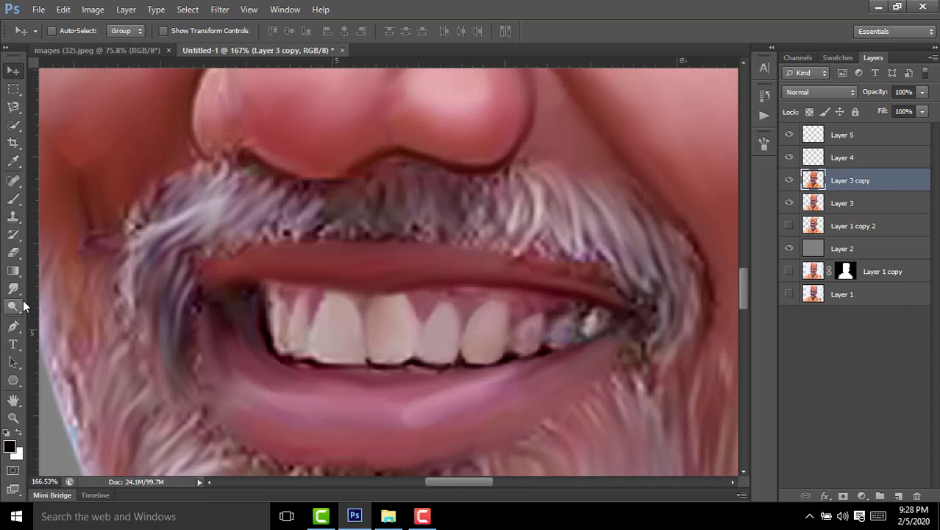
pyautogui.click(14, 326)
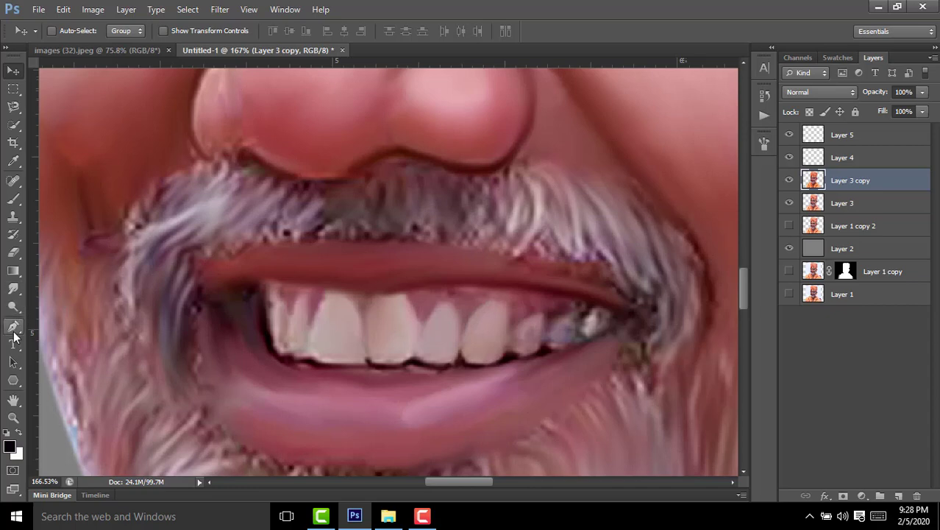
pyautogui.click(186, 261)
pyautogui.moveTo(322, 236); pyautogui.dragTo(364, 240)
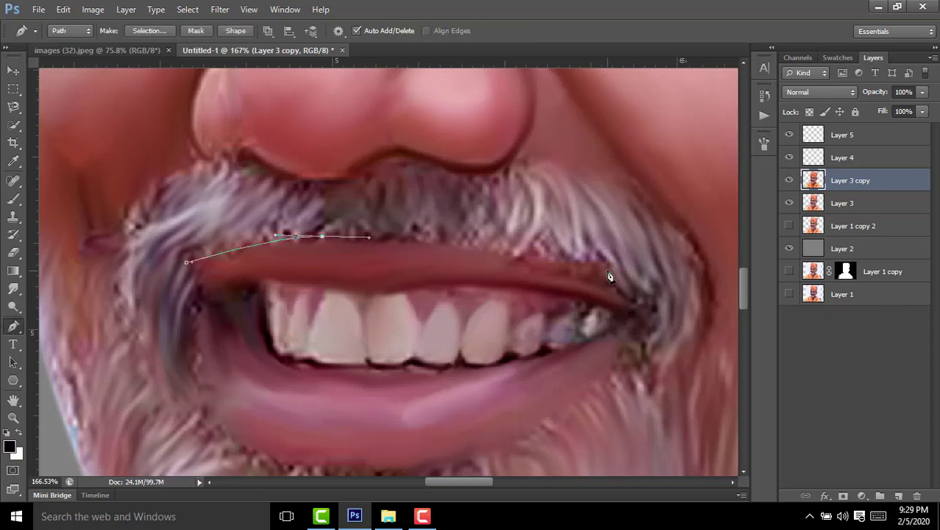
pyautogui.moveTo(610, 272); pyautogui.dragTo(657, 295)
pyautogui.click(651, 302)
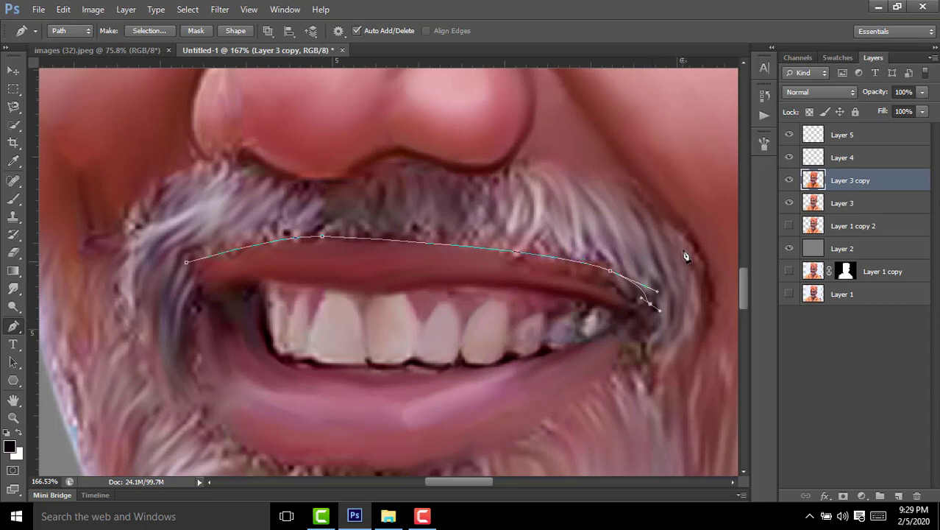
pyautogui.moveTo(684, 247); pyautogui.dragTo(673, 224)
# Step: Close the moustache path across its top, make it a selection and copy it to Layer 6
pyautogui.click(539, 203)
pyautogui.click(371, 200)
pyautogui.moveTo(199, 200); pyautogui.dragTo(232, 194)
pyautogui.moveTo(136, 242); pyautogui.dragTo(137, 263)
pyautogui.click(131, 317)
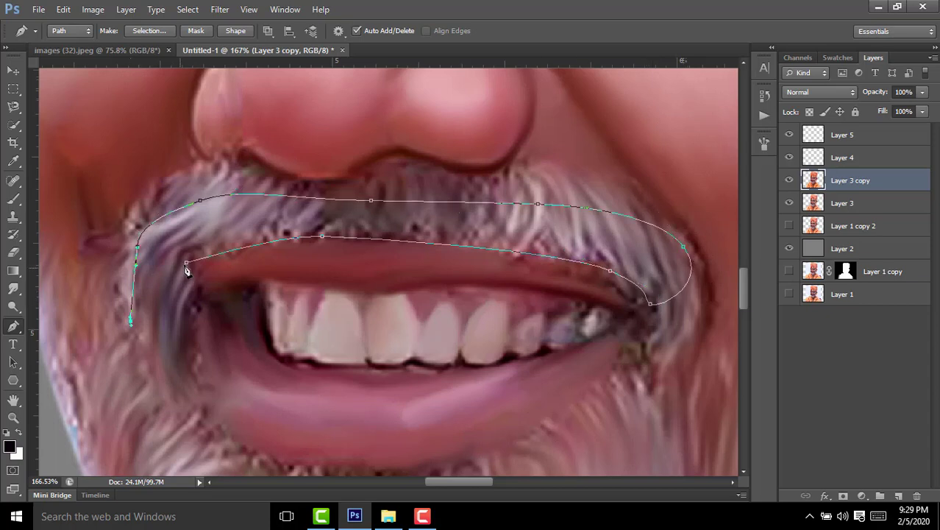
pyautogui.click(186, 261)
pyautogui.hotkey('ctrl', 'Return')
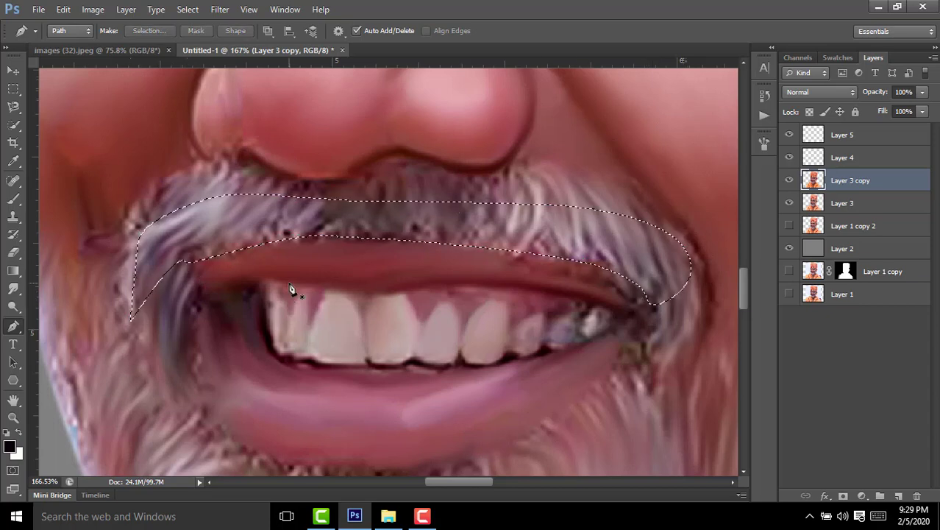
pyautogui.press('m')
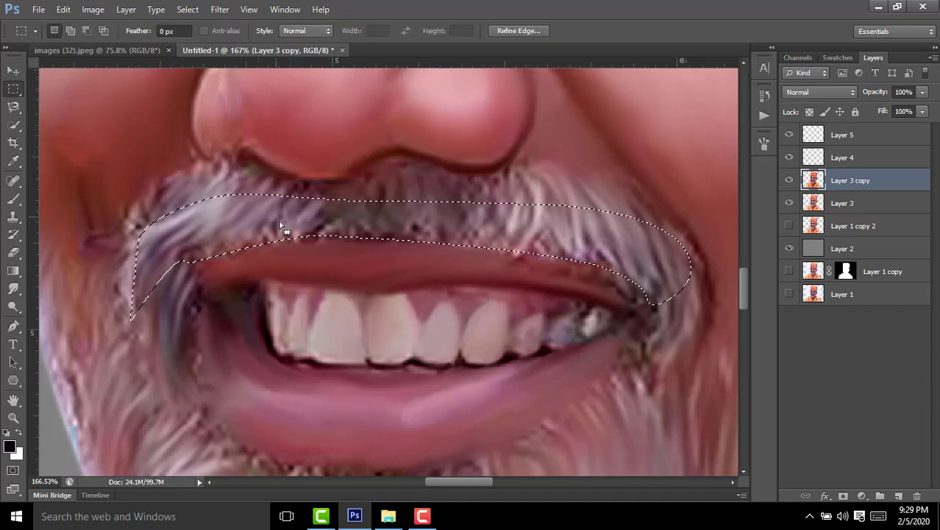
pyautogui.hotkey('ctrl', 'j')
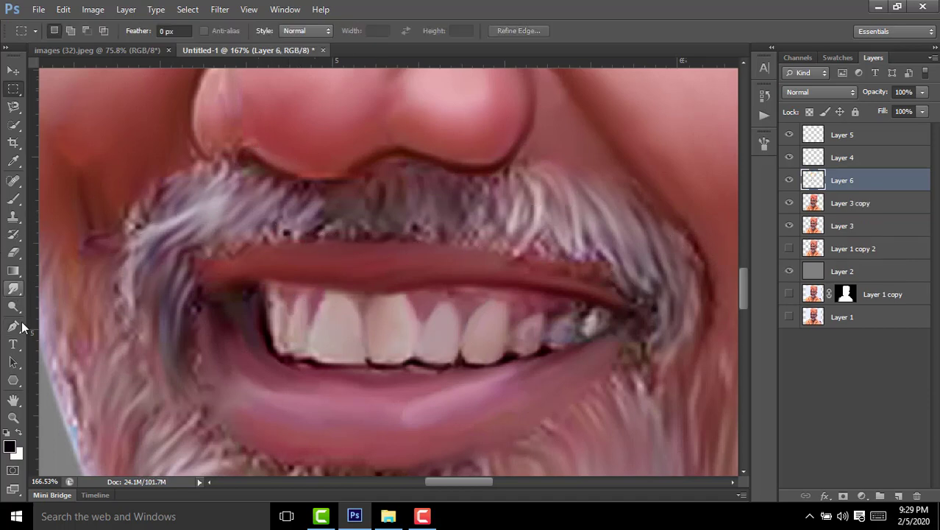
# Step: Set Smudge strength to 41% and smear the moustache hairs down over the lip on Layer 6
pyautogui.click(13, 289)
pyautogui.moveTo(208, 33); pyautogui.dragTo(194, 34)
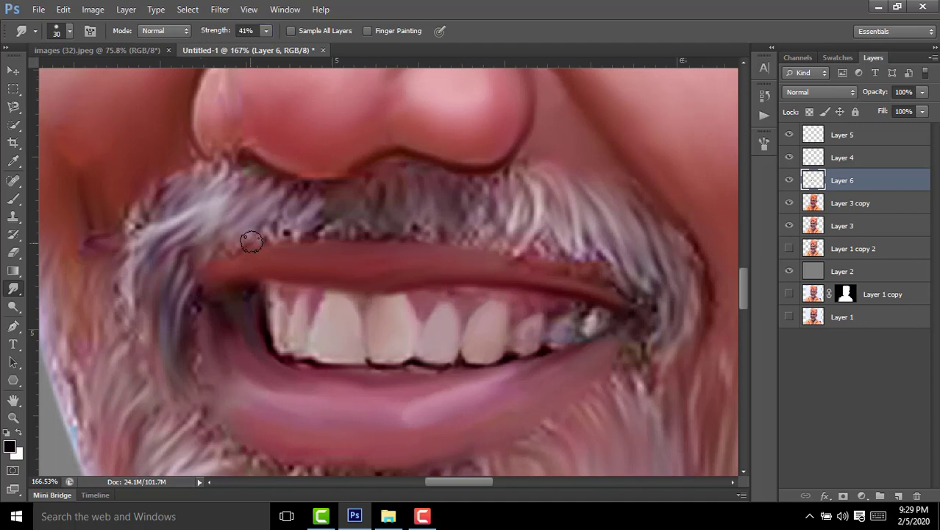
pyautogui.moveTo(309, 229); pyautogui.dragTo(322, 239)
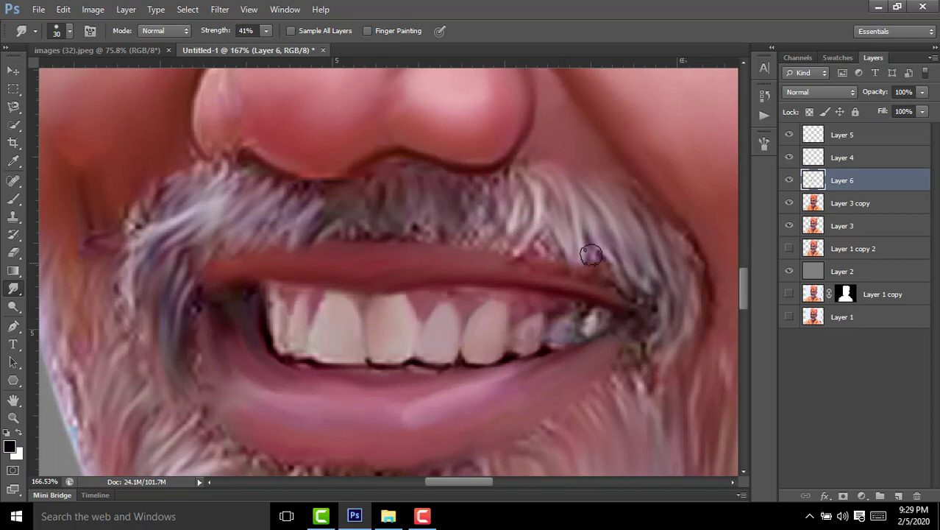
pyautogui.moveTo(591, 255)
pyautogui.mouseDown()
pyautogui.moveTo(566, 227)
pyautogui.moveTo(537, 261)
pyautogui.moveTo(507, 226)
pyautogui.moveTo(471, 230)
pyautogui.moveTo(462, 209)
pyautogui.moveTo(458, 256)
pyautogui.moveTo(414, 244)
pyautogui.mouseUp()
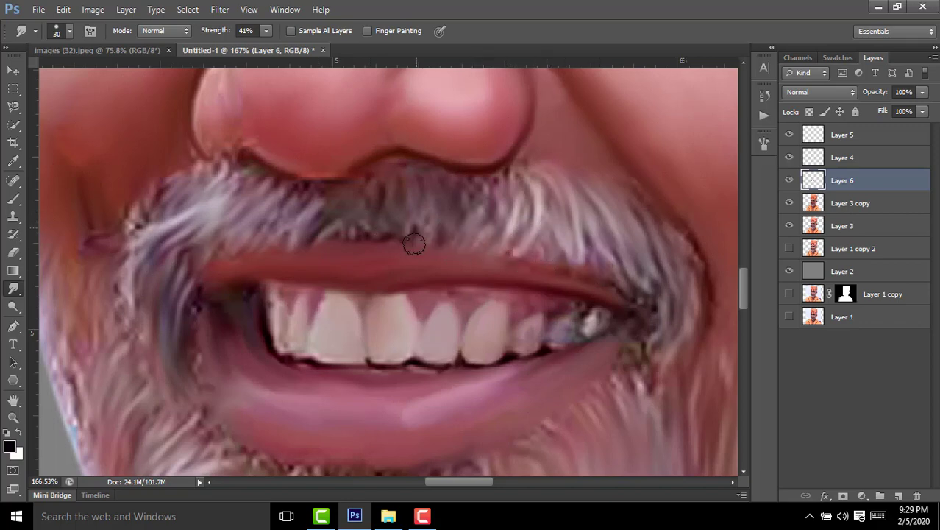
pyautogui.moveTo(351, 224); pyautogui.dragTo(345, 245)
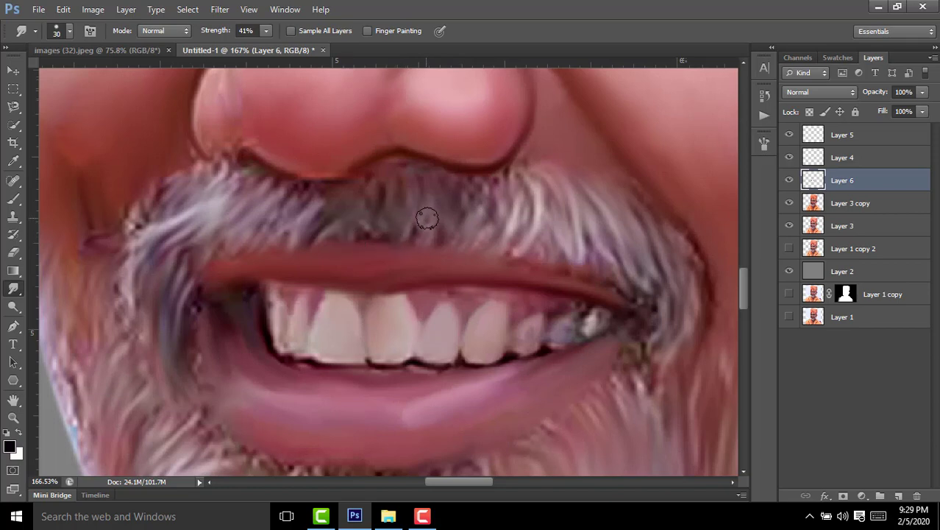
pyautogui.click(862, 211)
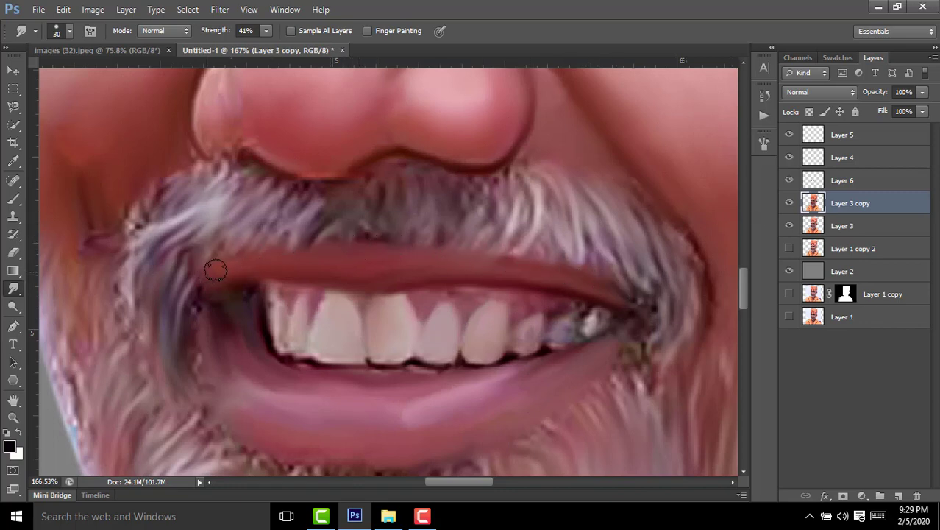
pyautogui.click(826, 181)
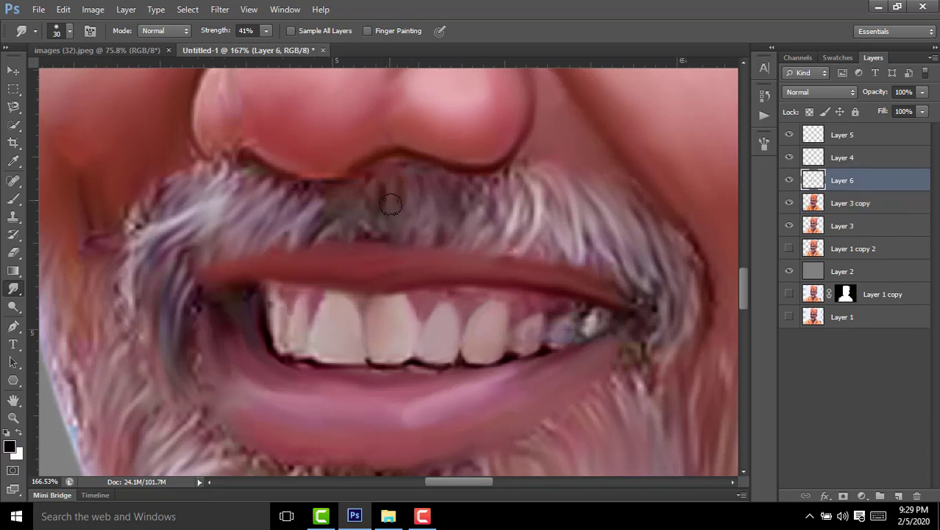
pyautogui.moveTo(388, 195); pyautogui.dragTo(380, 247)
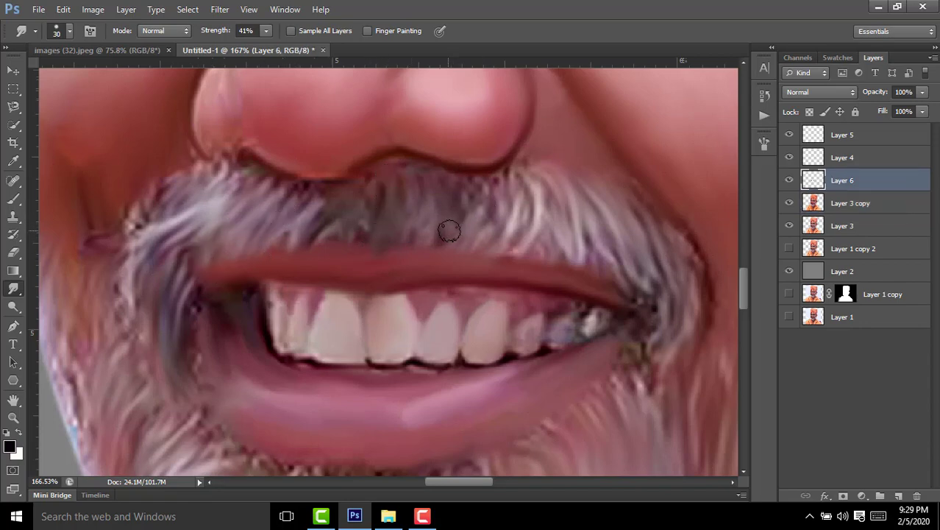
pyautogui.moveTo(202, 234); pyautogui.dragTo(184, 270)
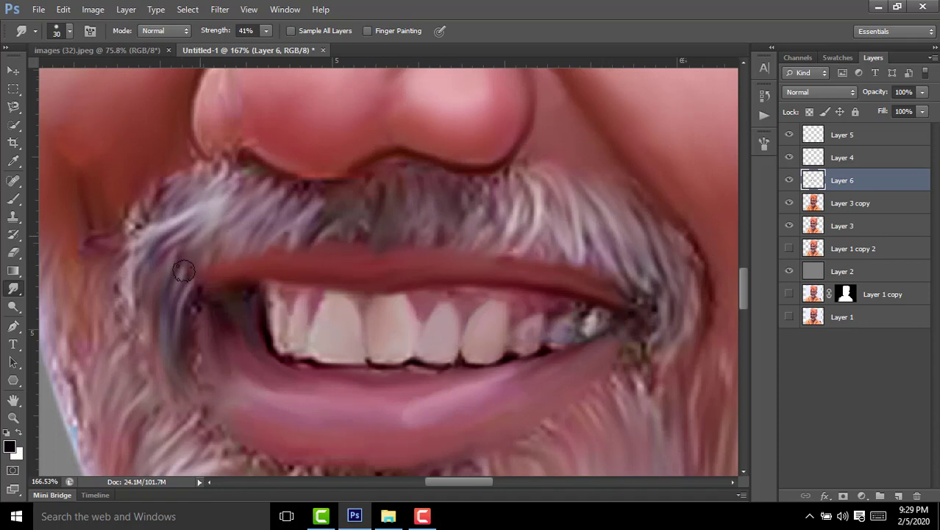
# Step: Delete Layer 6, then smudge the bright right-side tooth with a size 10 brush
pyautogui.press('Delete')
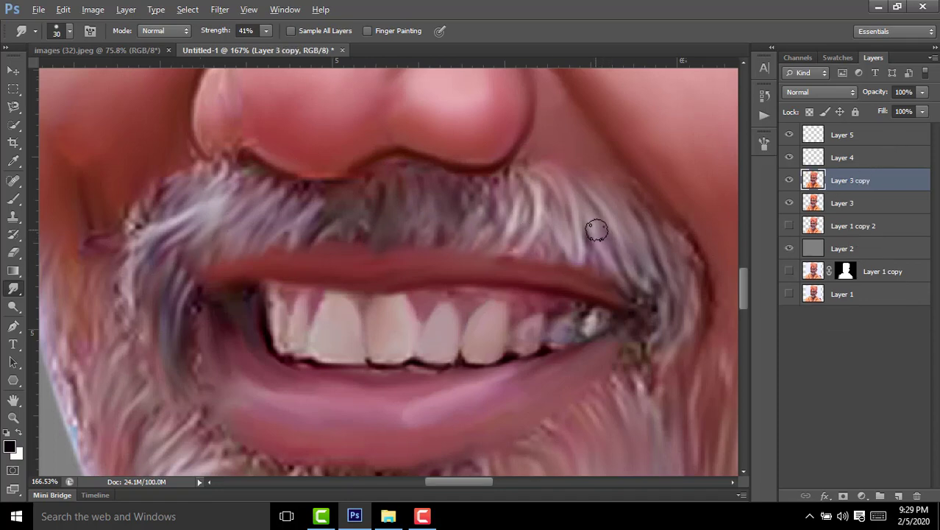
pyautogui.scroll(-3, 638, 296)
pyautogui.scroll(3, 614, 293)
pyautogui.scroll(2, 614, 293)
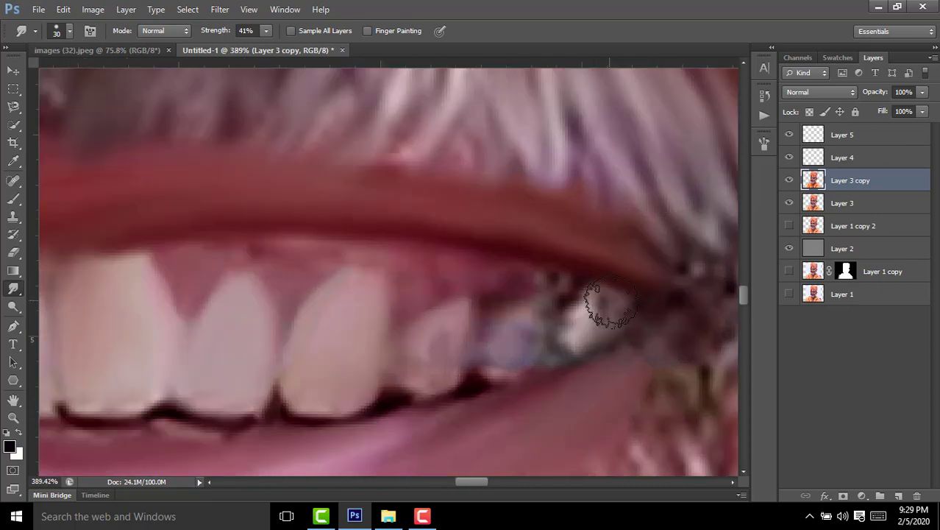
pyautogui.press('[')
pyautogui.press('[')
pyautogui.moveTo(581, 330)
pyautogui.mouseDown()
pyautogui.moveTo(597, 309)
pyautogui.moveTo(573, 291)
pyautogui.mouseUp()
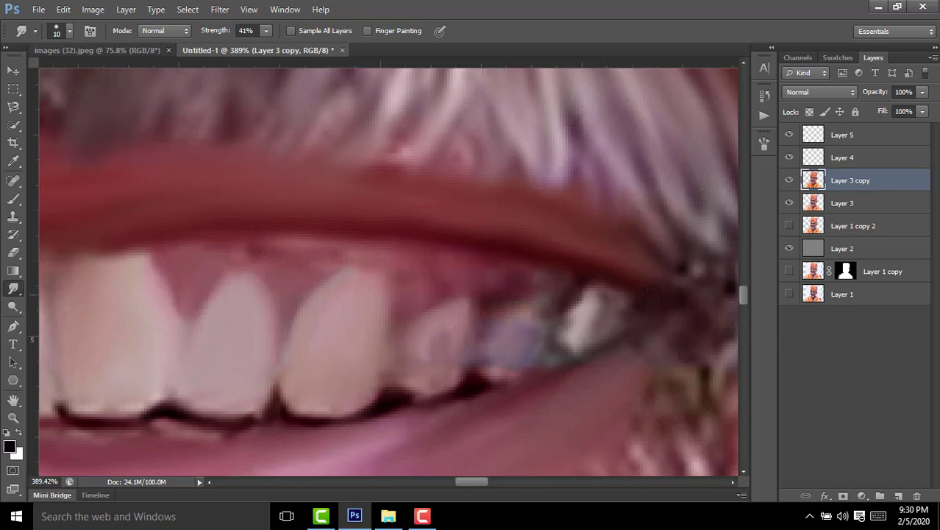
pyautogui.scroll(-2, 566, 320)
pyautogui.scroll(-2, 566, 320)
pyautogui.scroll(3, 328, 324)
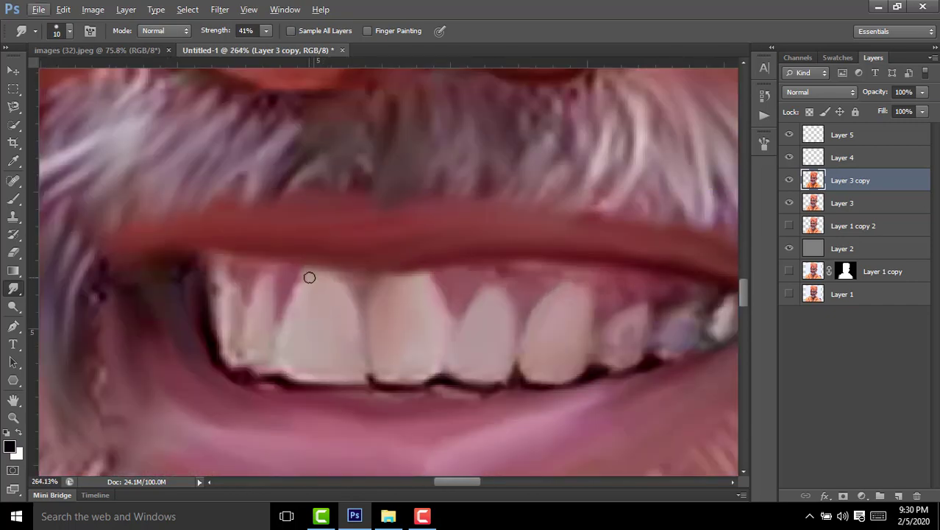
# Step: Set up the Brush tool preset and paint a lighter stroke along a tooth edge
pyautogui.click(13, 198)
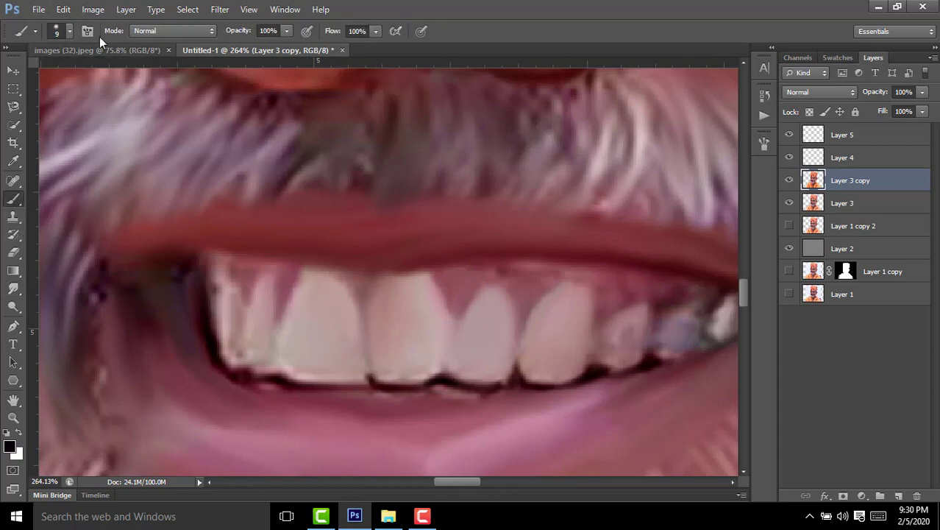
pyautogui.click(69, 32)
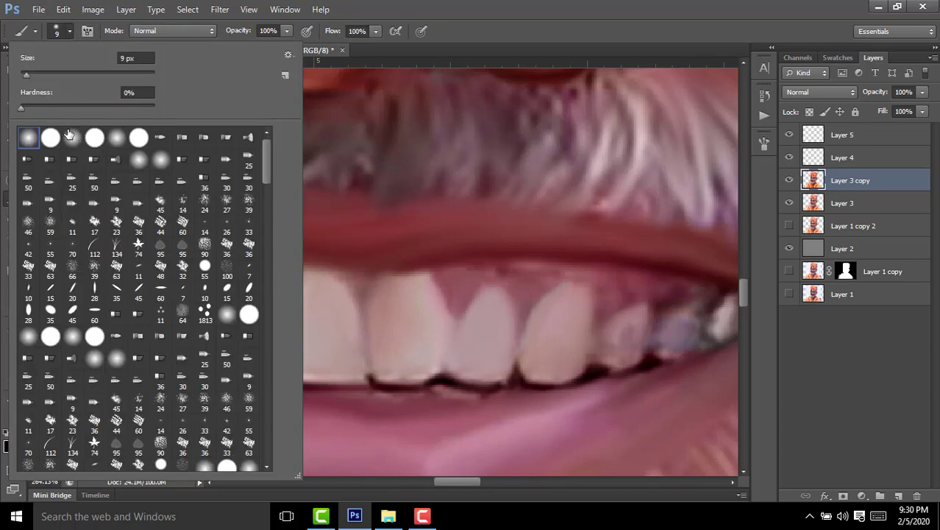
pyautogui.click(415, 346)
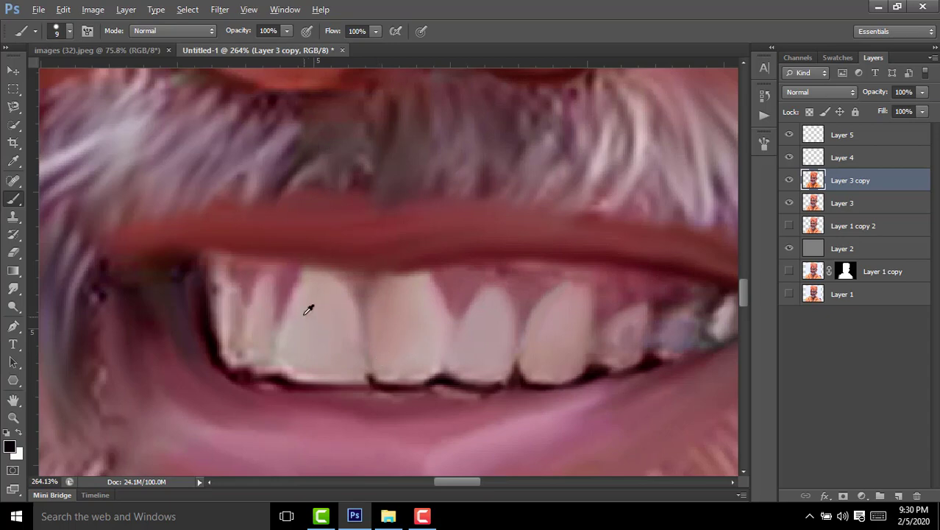
pyautogui.keyDown('alt'); pyautogui.scroll(5, 298, 322); pyautogui.keyUp('alt')
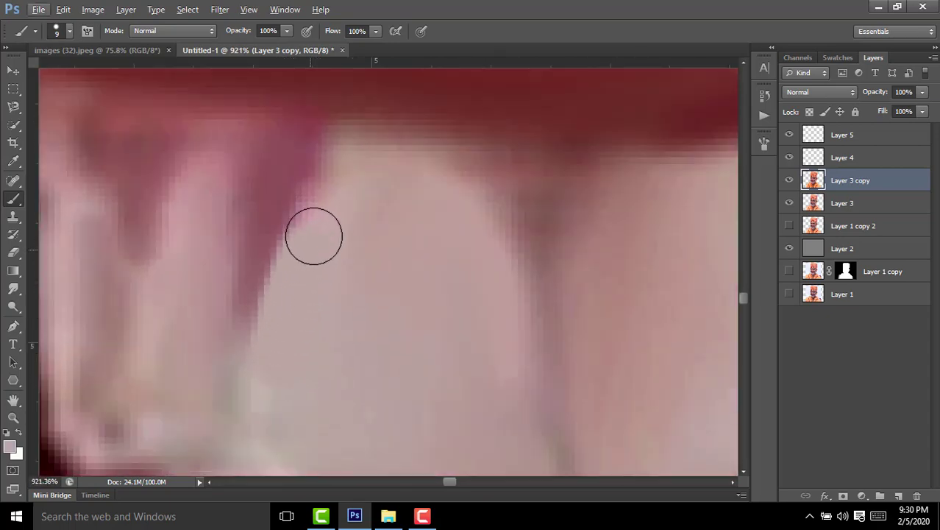
pyautogui.moveTo(353, 165)
pyautogui.mouseDown()
pyautogui.moveTo(424, 174)
pyautogui.moveTo(480, 231)
pyautogui.moveTo(504, 323)
pyautogui.mouseUp()
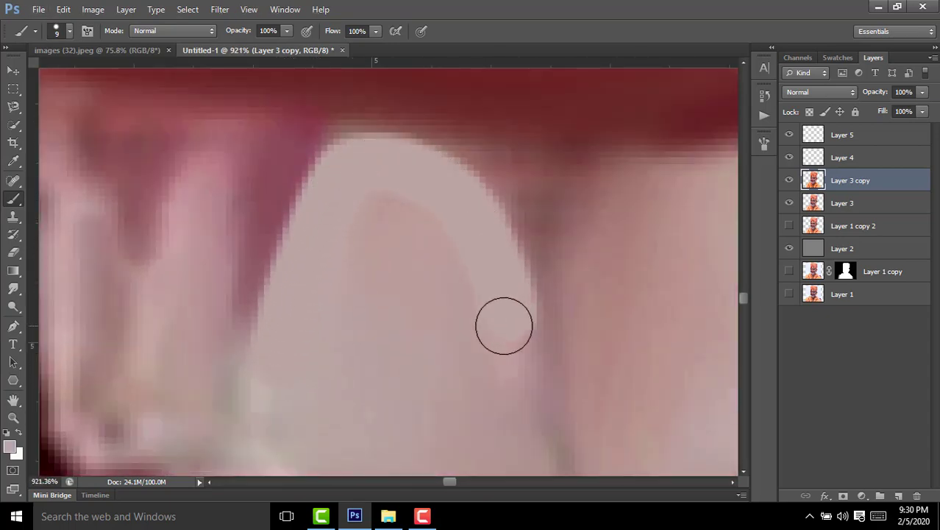
pyautogui.scroll(-2, 423, 215)
pyautogui.keyDown('alt'); pyautogui.scroll(-4, 423, 215); pyautogui.keyUp('alt')
pyautogui.keyDown('alt'); pyautogui.scroll(-4, 457, 203); pyautogui.keyUp('alt')
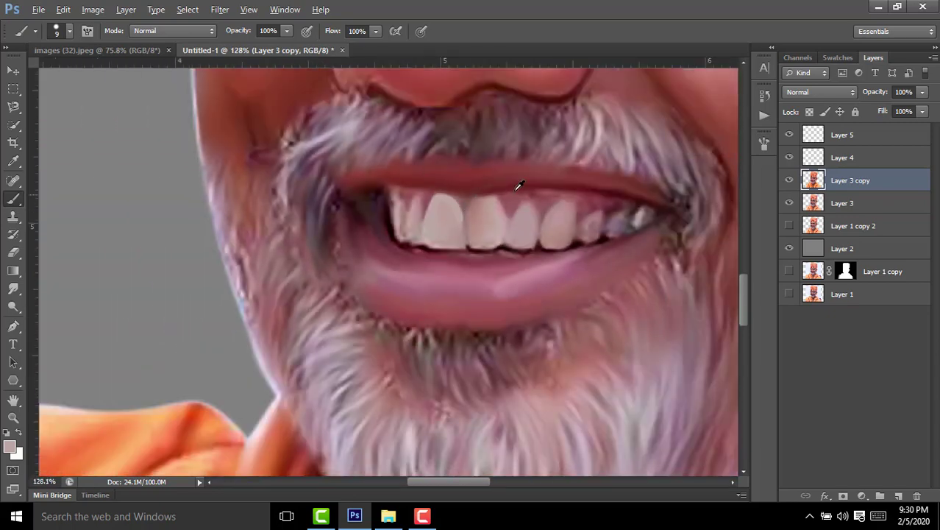
# Step: Add a new Layer 6 and paint light tooth-coloured strokes over the middle upper teeth
pyautogui.click(897, 496)
pyautogui.keyDown('alt'); pyautogui.scroll(2, 457, 179); pyautogui.keyUp('alt')
pyautogui.keyDown('alt'); pyautogui.scroll(2, 413, 248); pyautogui.keyUp('alt')
pyautogui.keyDown('alt'); pyautogui.scroll(2, 388, 298); pyautogui.keyUp('alt')
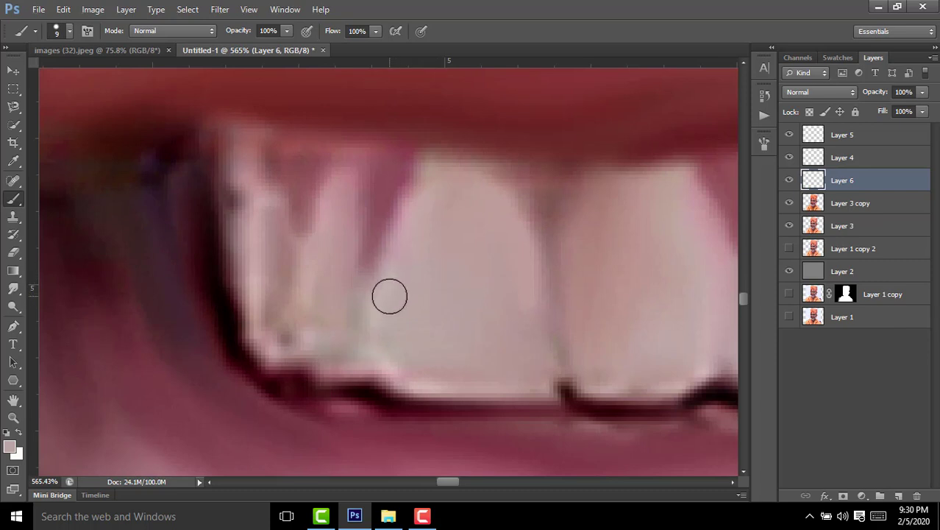
pyautogui.moveTo(390, 296)
pyautogui.mouseDown()
pyautogui.moveTo(422, 191)
pyautogui.moveTo(455, 175)
pyautogui.moveTo(506, 204)
pyautogui.moveTo(524, 263)
pyautogui.moveTo(527, 346)
pyautogui.mouseUp()
pyautogui.moveTo(502, 281); pyautogui.dragTo(337, 282)
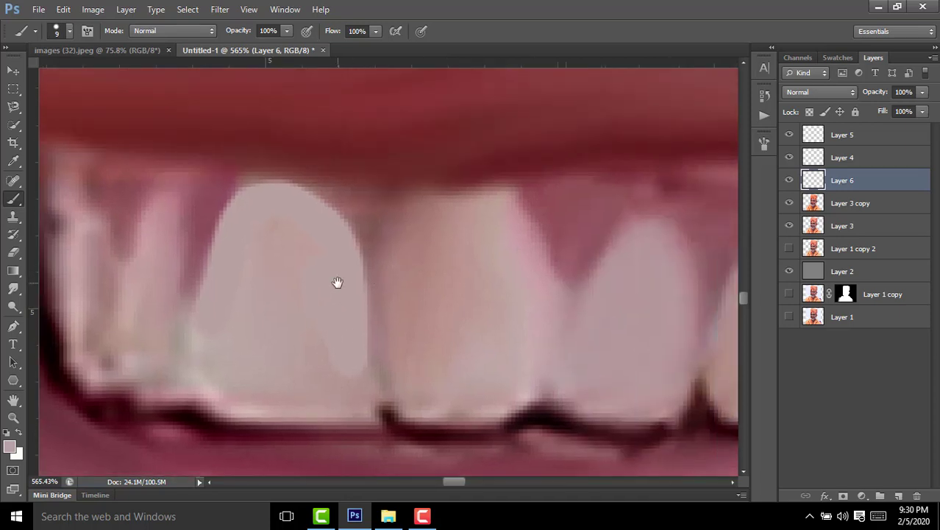
pyautogui.moveTo(398, 296)
pyautogui.mouseDown()
pyautogui.moveTo(403, 237)
pyautogui.moveTo(460, 204)
pyautogui.moveTo(523, 225)
pyautogui.moveTo(534, 298)
pyautogui.mouseUp()
pyautogui.moveTo(501, 283); pyautogui.dragTo(351, 268)
pyautogui.moveTo(434, 323)
pyautogui.mouseDown()
pyautogui.moveTo(485, 225)
pyautogui.moveTo(522, 248)
pyautogui.moveTo(527, 277)
pyautogui.mouseUp()
pyautogui.moveTo(556, 305); pyautogui.dragTo(332, 256)
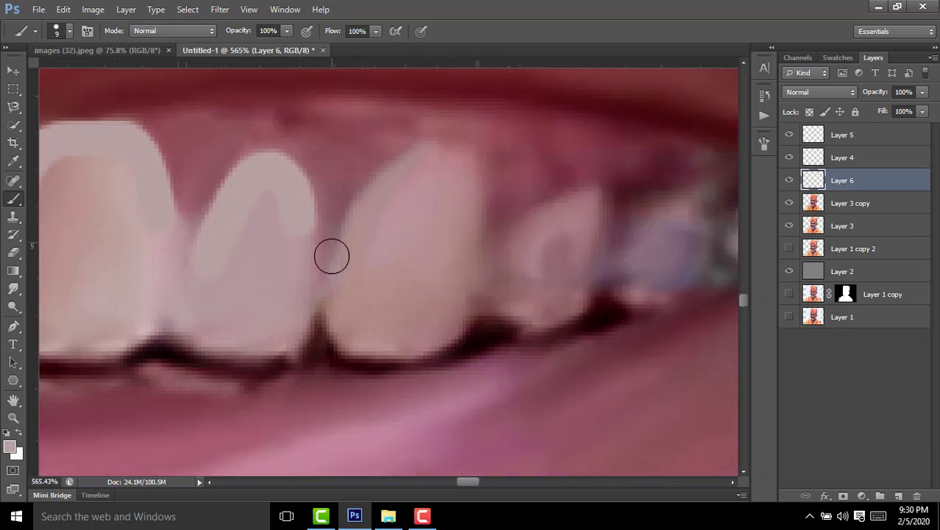
# Step: Paint light strokes over the remaining teeth, including the small side and leftmost teeth
pyautogui.moveTo(347, 300)
pyautogui.mouseDown()
pyautogui.moveTo(376, 206)
pyautogui.moveTo(430, 164)
pyautogui.moveTo(466, 170)
pyautogui.moveTo(464, 273)
pyautogui.moveTo(335, 237)
pyautogui.mouseUp()
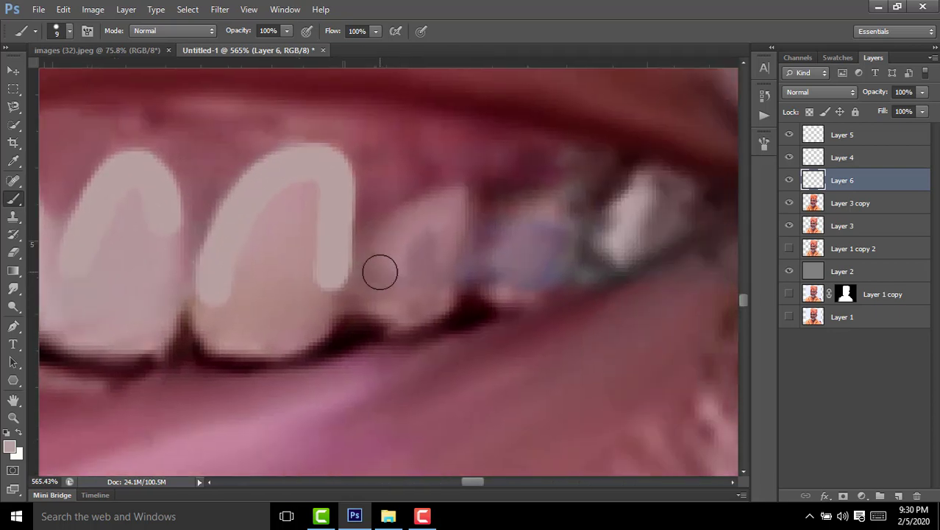
pyautogui.moveTo(379, 272)
pyautogui.mouseDown()
pyautogui.moveTo(406, 231)
pyautogui.moveTo(449, 202)
pyautogui.mouseUp()
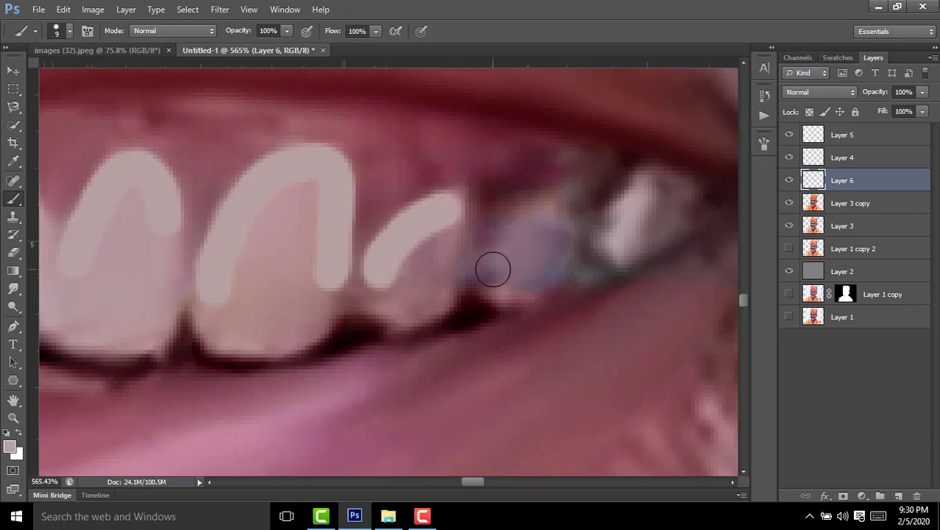
pyautogui.moveTo(499, 286)
pyautogui.mouseDown()
pyautogui.moveTo(504, 245)
pyautogui.moveTo(556, 204)
pyautogui.mouseUp()
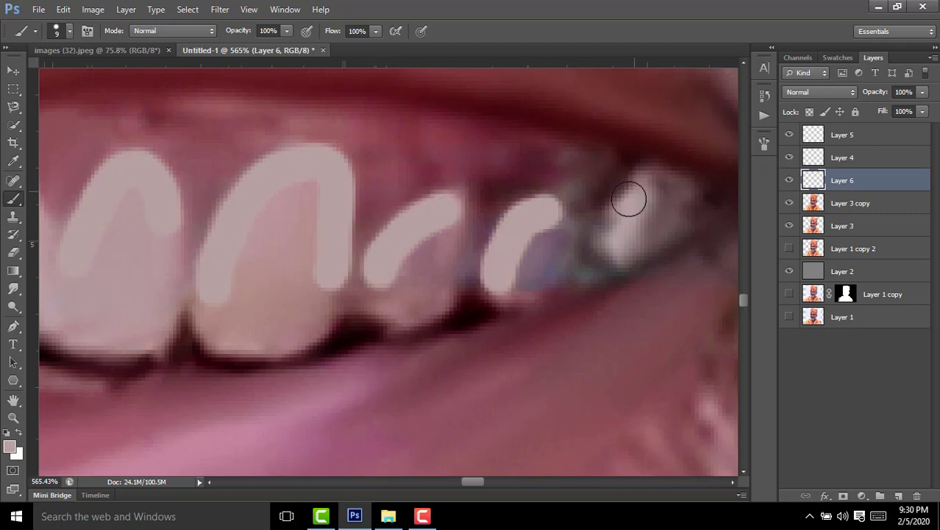
pyautogui.moveTo(629, 200); pyautogui.dragTo(623, 214)
pyautogui.hscroll(-3, 487, 275)
pyautogui.hscroll(-3, 499, 273)
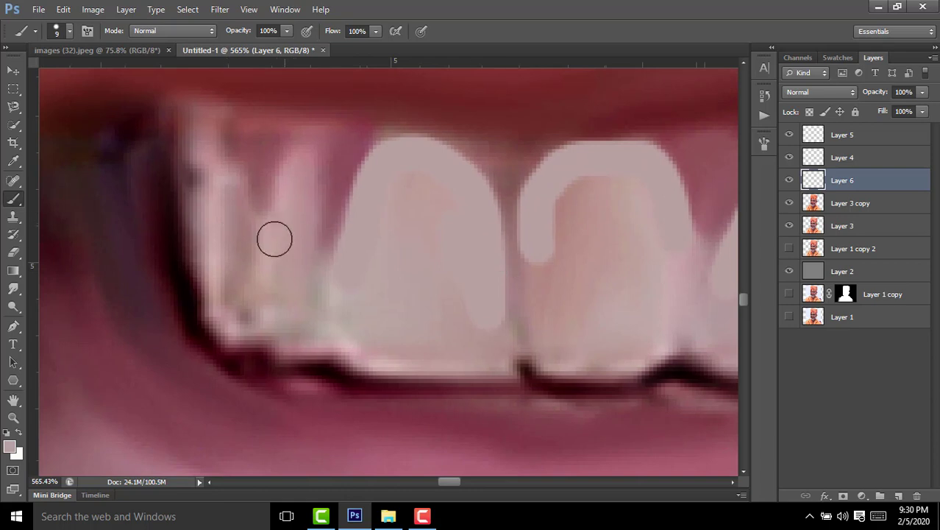
pyautogui.moveTo(288, 199)
pyautogui.mouseDown()
pyautogui.moveTo(305, 192)
pyautogui.moveTo(295, 278)
pyautogui.mouseUp()
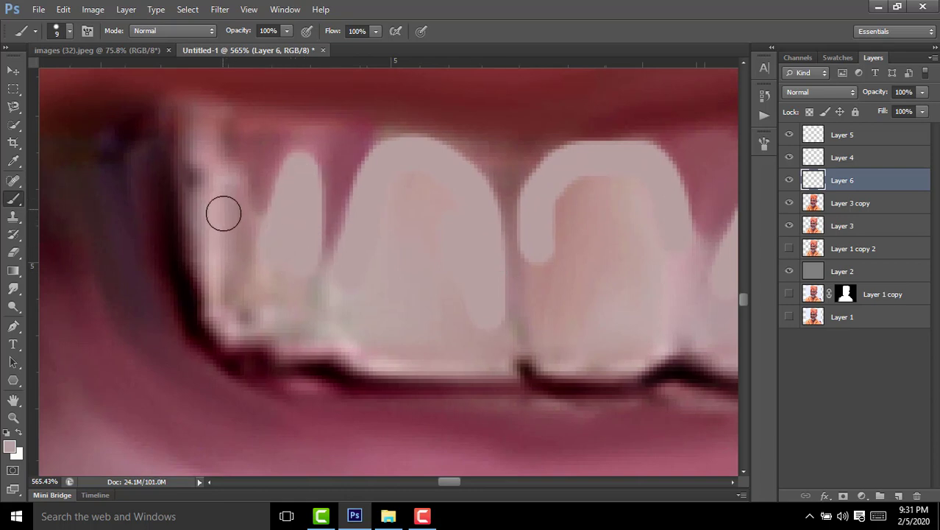
pyautogui.moveTo(223, 213)
pyautogui.mouseDown()
pyautogui.moveTo(231, 273)
pyautogui.moveTo(221, 163)
pyautogui.moveTo(212, 157)
pyautogui.moveTo(215, 258)
pyautogui.mouseUp()
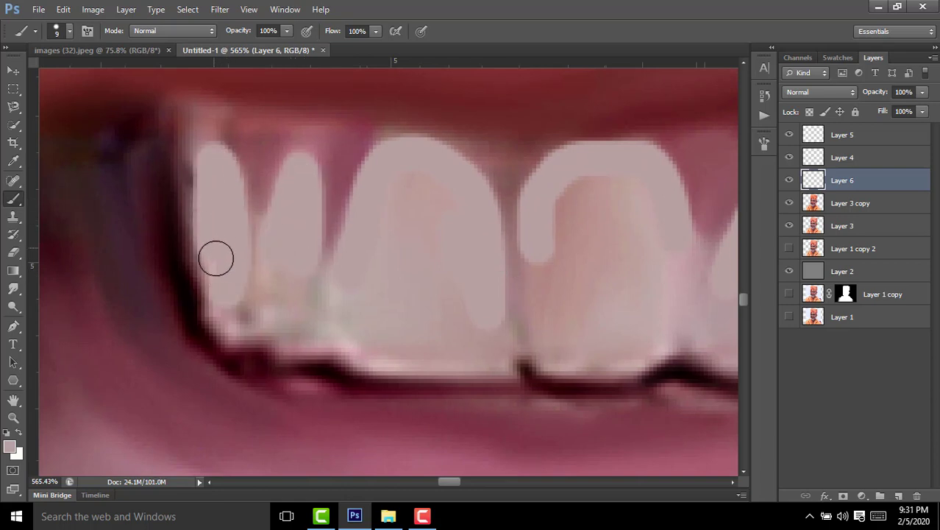
pyautogui.scroll(-5, 520, 217)
pyautogui.moveTo(520, 218); pyautogui.dragTo(375, 288)
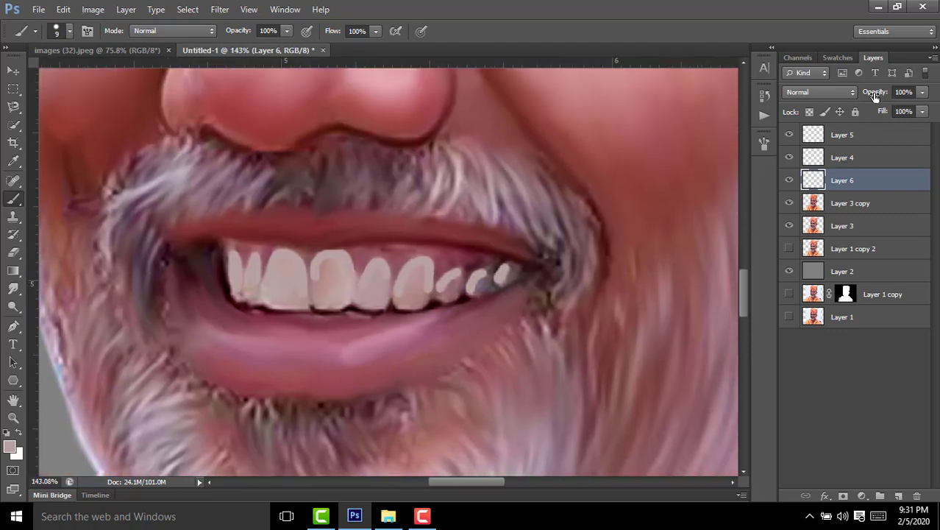
# Step: Lower Layer 6 opacity to 21% and hide it to compare the teeth
pyautogui.moveTo(874, 97)
pyautogui.mouseDown()
pyautogui.moveTo(832, 100)
pyautogui.moveTo(815, 114)
pyautogui.mouseUp()
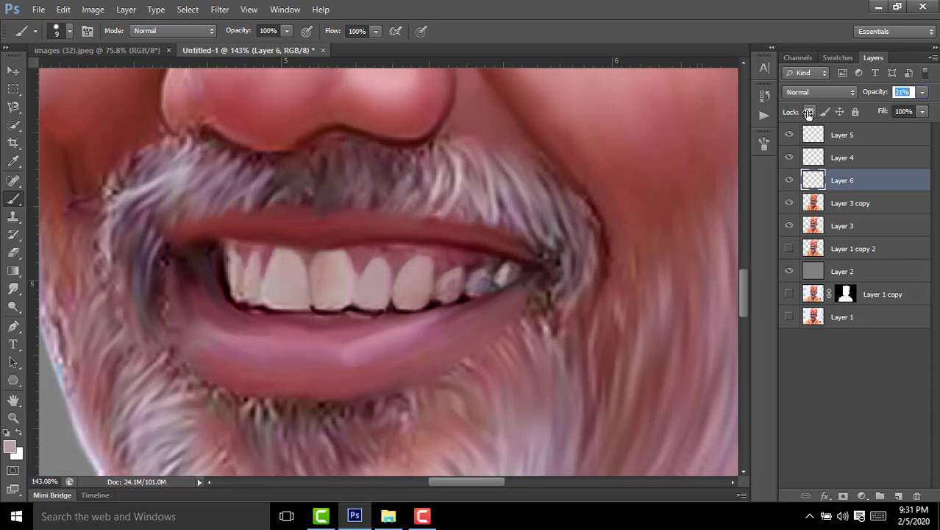
pyautogui.press('Return')
pyautogui.scroll(3, 308, 313)
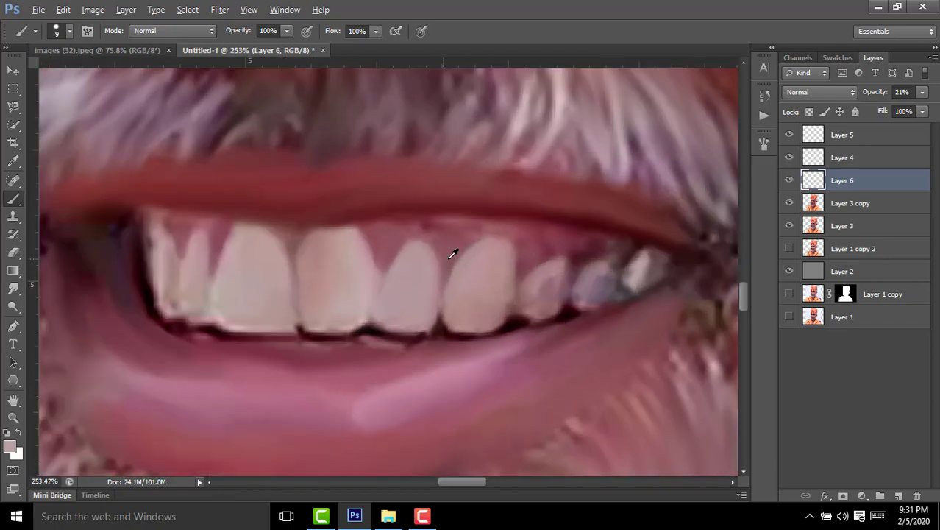
pyautogui.scroll(2, 451, 252)
pyautogui.click(788, 180)
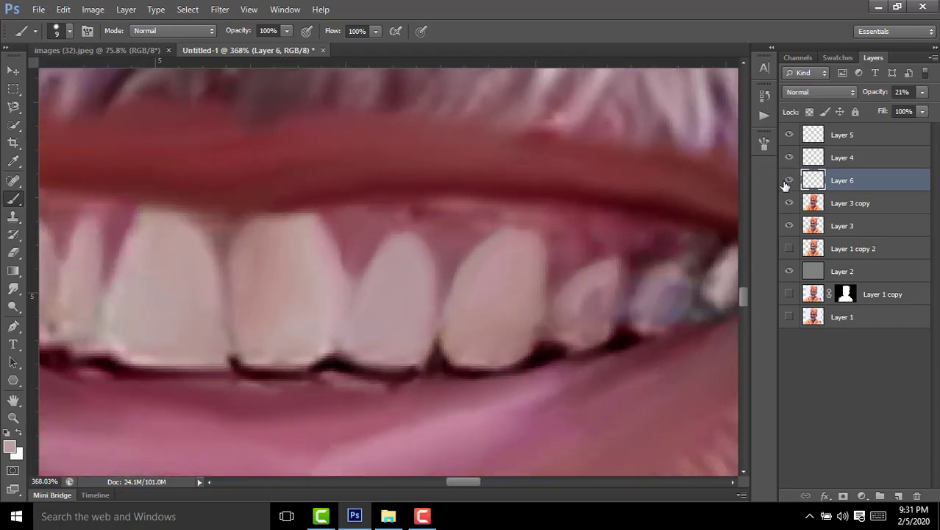
# Step: Delete Layer 6 so Layer 3 copy becomes the active layer
pyautogui.scroll(-2, 545, 213)
pyautogui.scroll(-3, 541, 209)
pyautogui.scroll(-2, 536, 207)
pyautogui.press('alt')
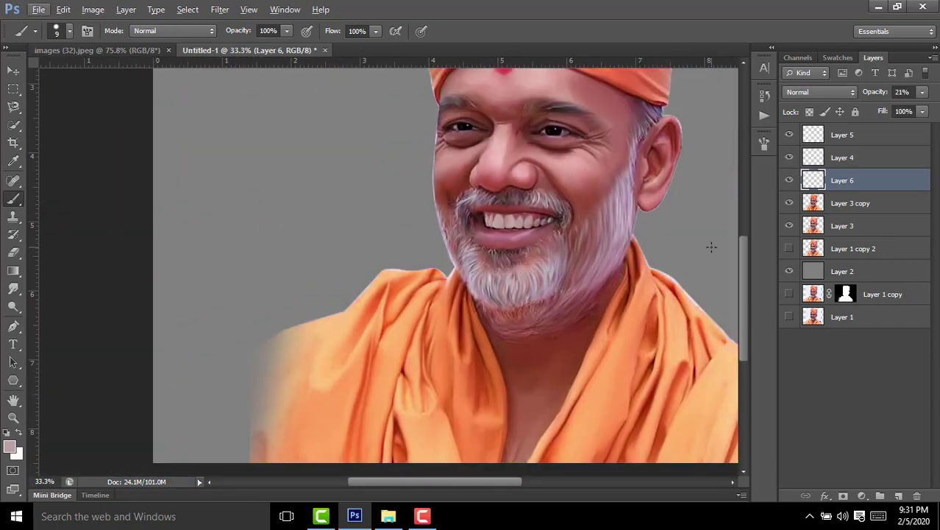
pyautogui.press('Delete')
pyautogui.scroll(3, 519, 250)
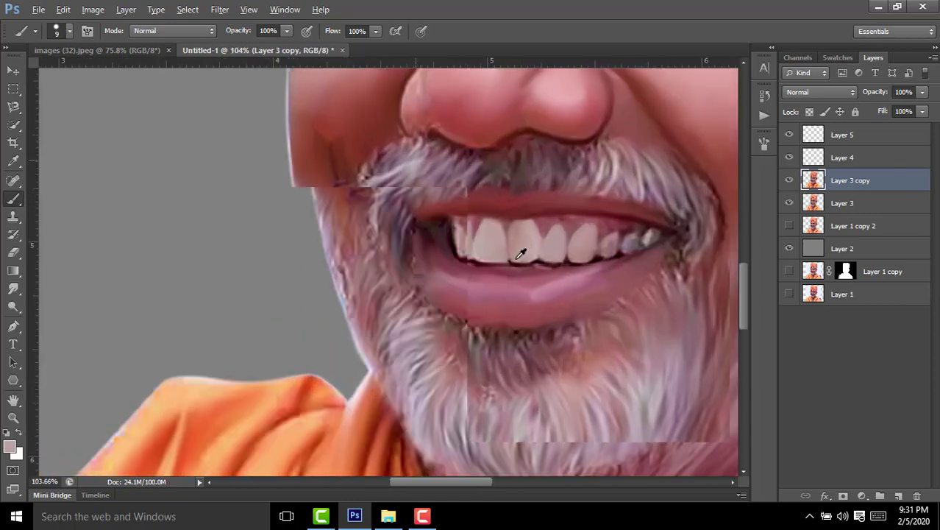
pyautogui.scroll(2, 519, 250)
# Step: Dodge the upper teeth brighter at 11% midtone exposure, with brush sizes from 40 down to 30
pyautogui.click(13, 306)
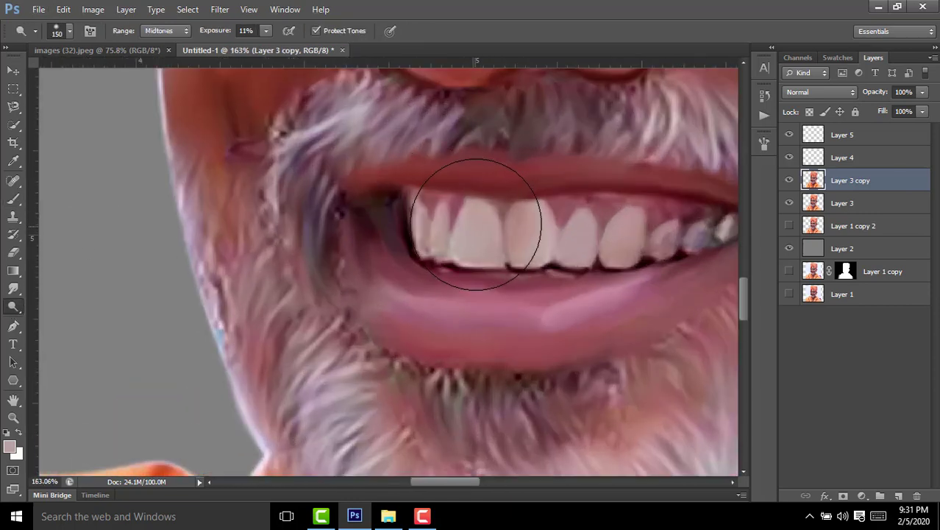
pyautogui.press('[')
pyautogui.press('[')
pyautogui.press('[')
pyautogui.moveTo(470, 243)
pyautogui.mouseDown()
pyautogui.moveTo(525, 237)
pyautogui.moveTo(529, 218)
pyautogui.moveTo(527, 237)
pyautogui.mouseUp()
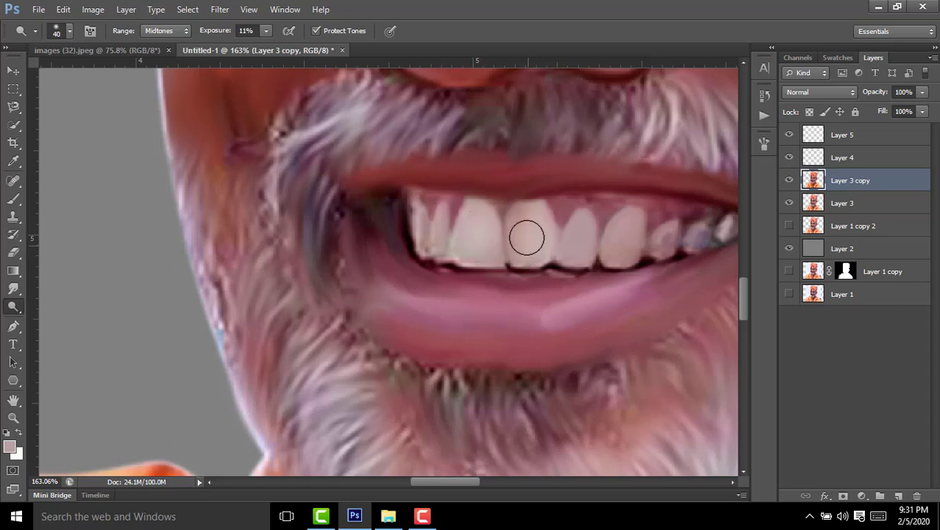
pyautogui.press('[')
pyautogui.moveTo(584, 247); pyautogui.dragTo(579, 221)
pyautogui.press('[')
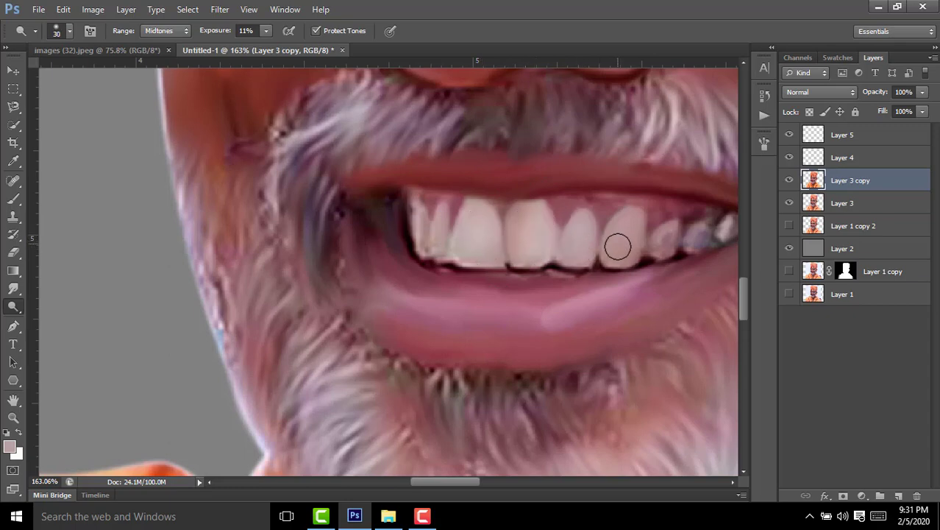
pyautogui.moveTo(618, 248)
pyautogui.mouseDown()
pyautogui.moveTo(630, 222)
pyautogui.moveTo(662, 236)
pyautogui.moveTo(707, 232)
pyautogui.mouseUp()
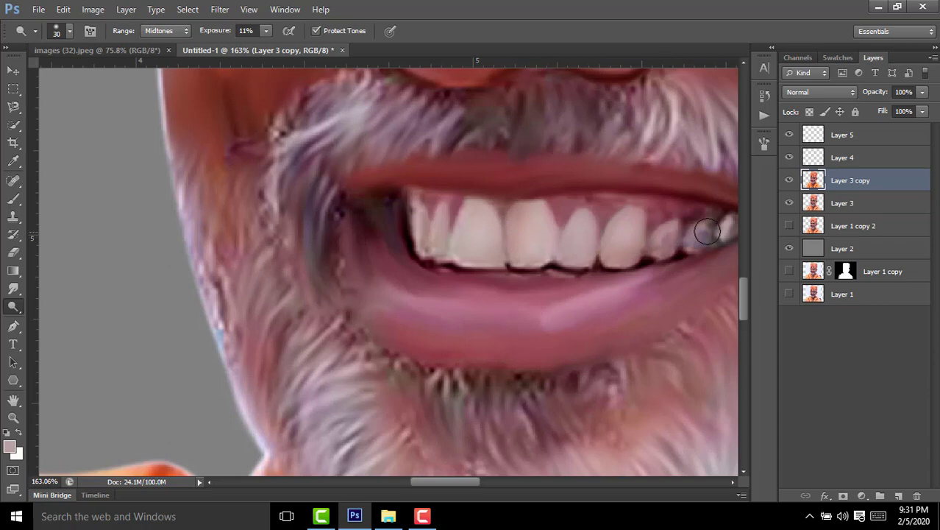
pyautogui.hscroll(3, 675, 241)
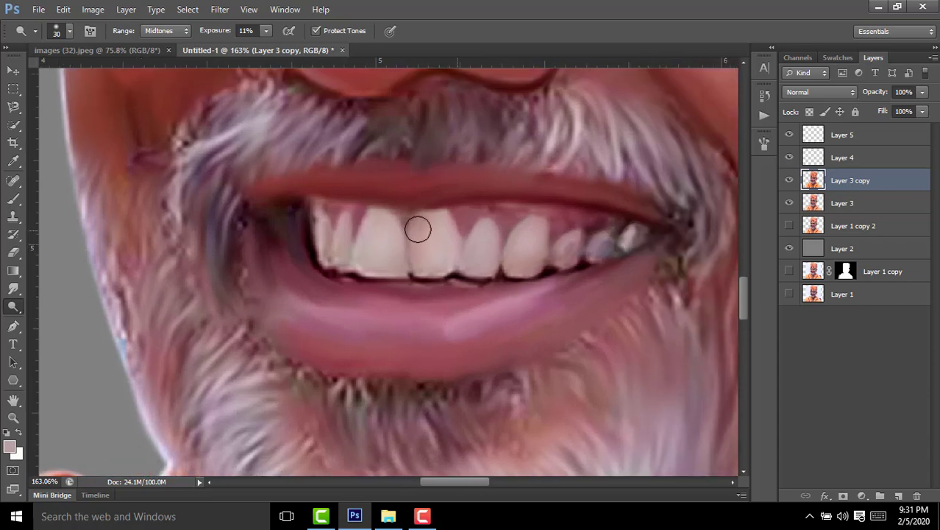
pyautogui.moveTo(340, 251)
pyautogui.mouseDown()
pyautogui.moveTo(334, 242)
pyautogui.moveTo(324, 258)
pyautogui.mouseUp()
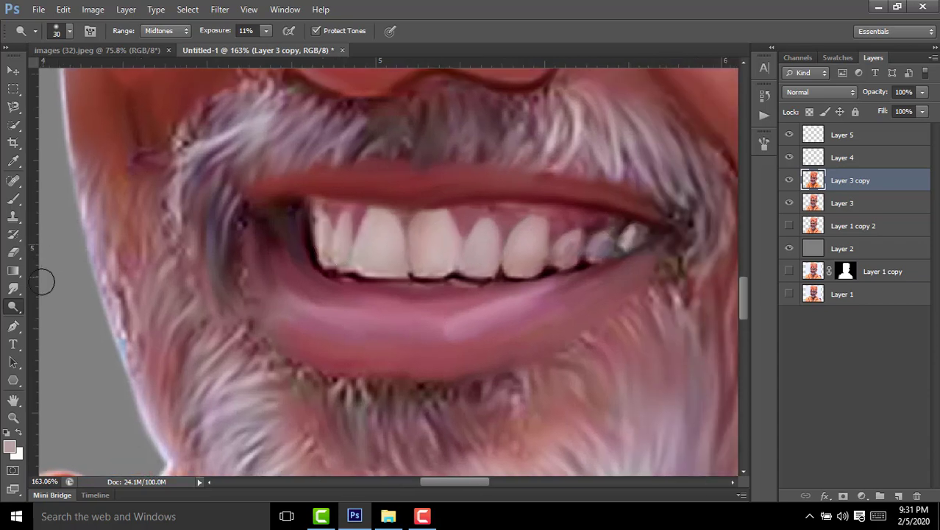
# Step: Switch to the Smudge tool and scroll the view around the teeth
pyautogui.click(13, 288)
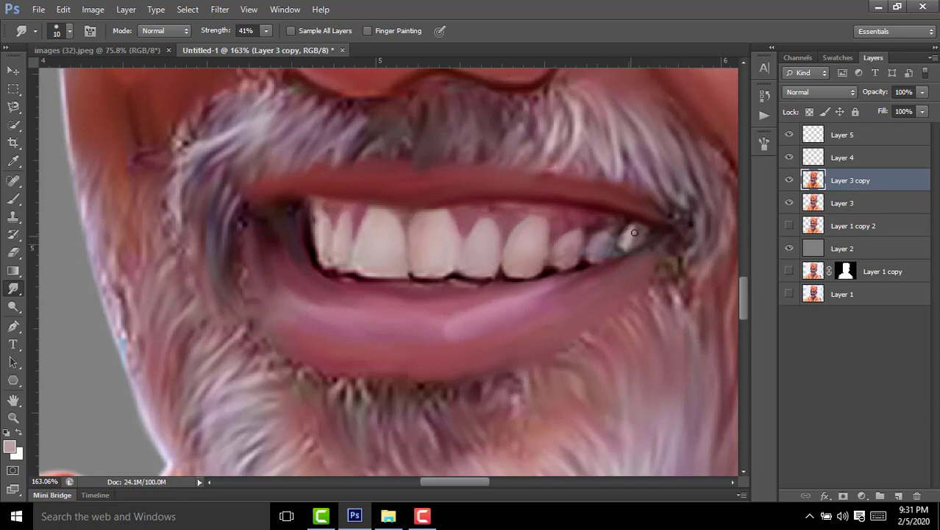
pyautogui.scroll(-2, 427, 250)
pyautogui.scroll(-2, 427, 250)
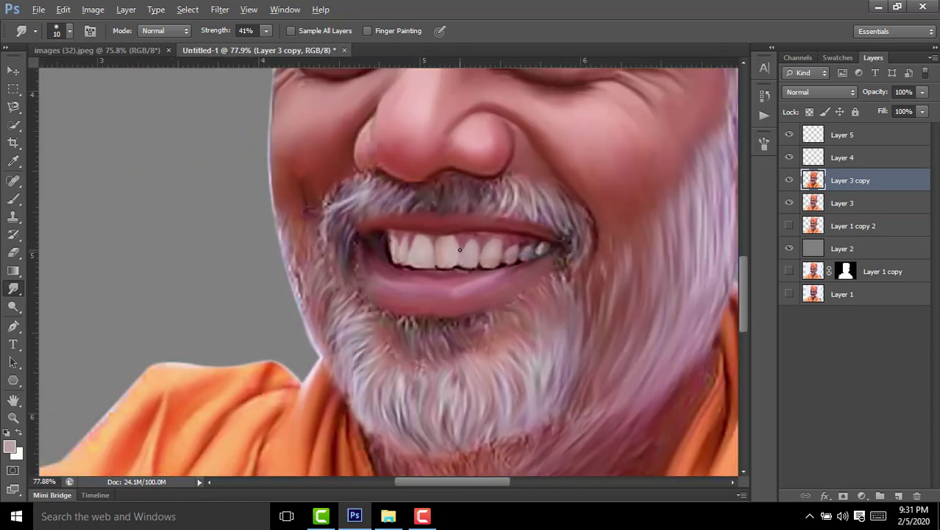
pyautogui.scroll(3, 435, 257)
pyautogui.scroll(3, 435, 258)
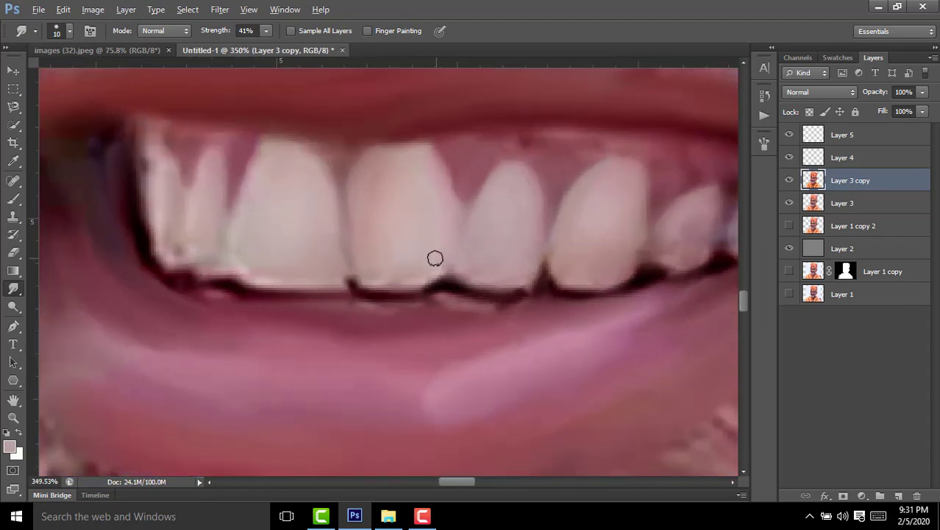
# Step: With the Brush, paint a dark line along the upper teeth's lower edge on Layer 3 copy
pyautogui.click(13, 199)
pyautogui.scroll(2, 215, 275)
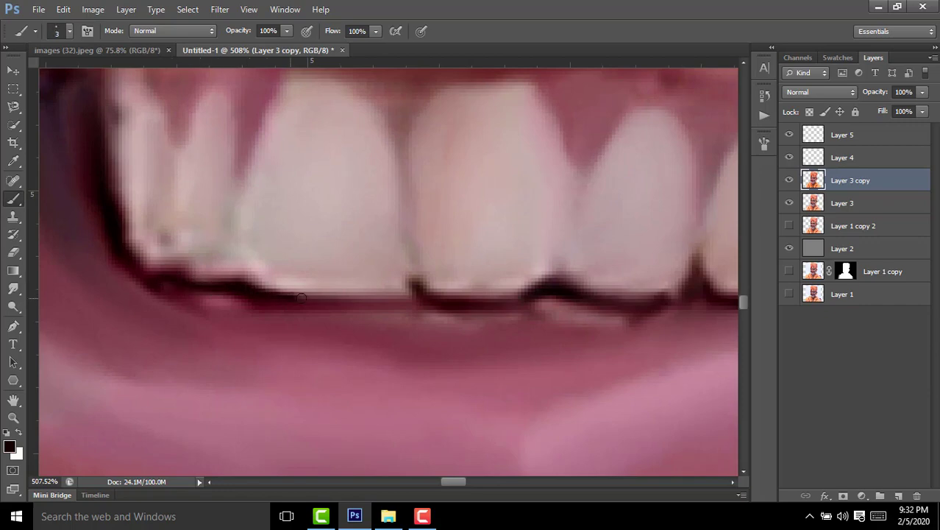
pyautogui.moveTo(302, 297); pyautogui.dragTo(402, 296)
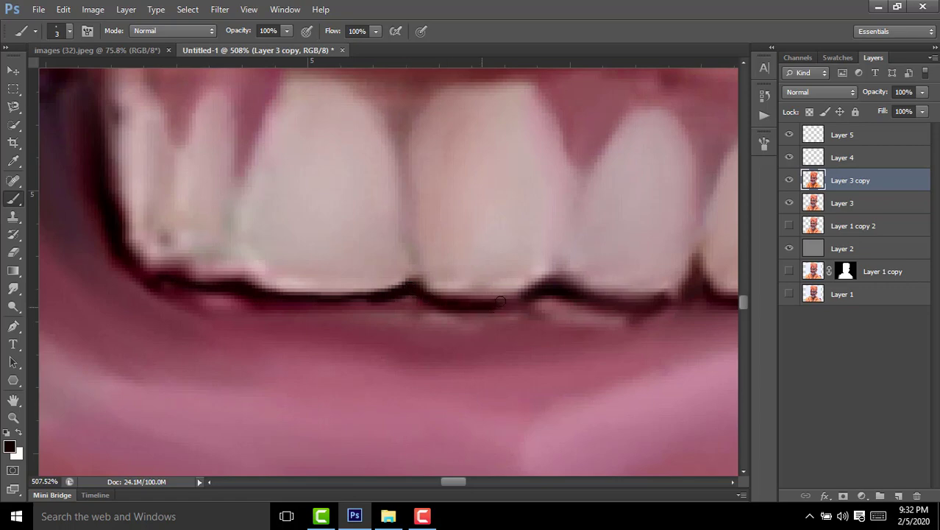
pyautogui.hscroll(1, 430, 315)
pyautogui.hscroll(2, 392, 297)
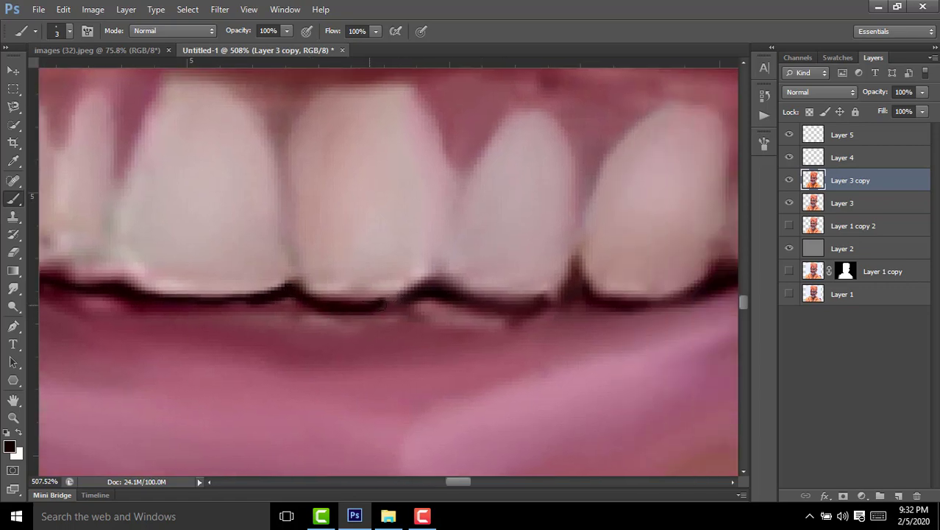
pyautogui.moveTo(496, 280)
pyautogui.mouseDown()
pyautogui.moveTo(346, 297)
pyautogui.moveTo(382, 324)
pyautogui.mouseUp()
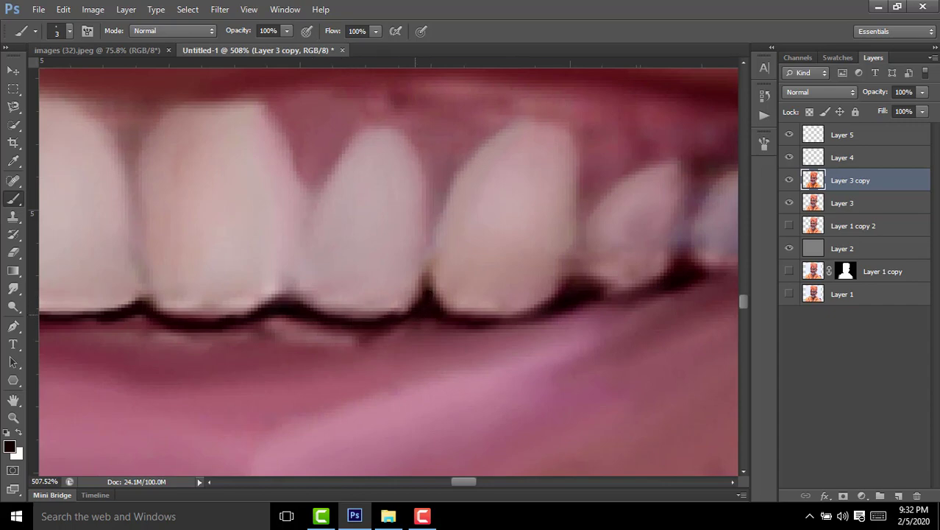
pyautogui.moveTo(461, 312)
pyautogui.mouseDown()
pyautogui.moveTo(335, 326)
pyautogui.moveTo(409, 323)
pyautogui.moveTo(426, 312)
pyautogui.mouseUp()
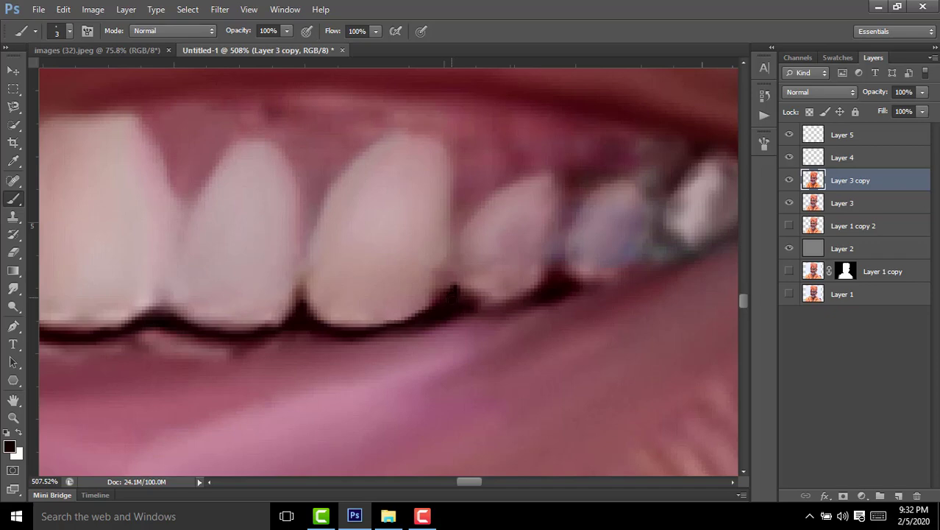
pyautogui.moveTo(487, 300)
pyautogui.mouseDown()
pyautogui.moveTo(374, 325)
pyautogui.moveTo(422, 316)
pyautogui.mouseUp()
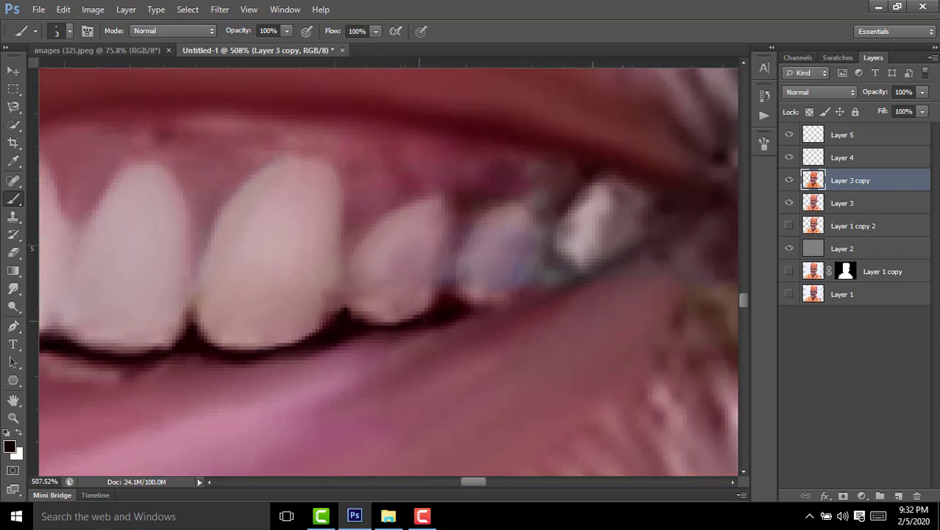
# Step: Darken the left edge of the front upper tooth at the mouth corner
pyautogui.scroll(-4, 399, 283)
pyautogui.scroll(-4, 401, 280)
pyautogui.scroll(-2, 401, 276)
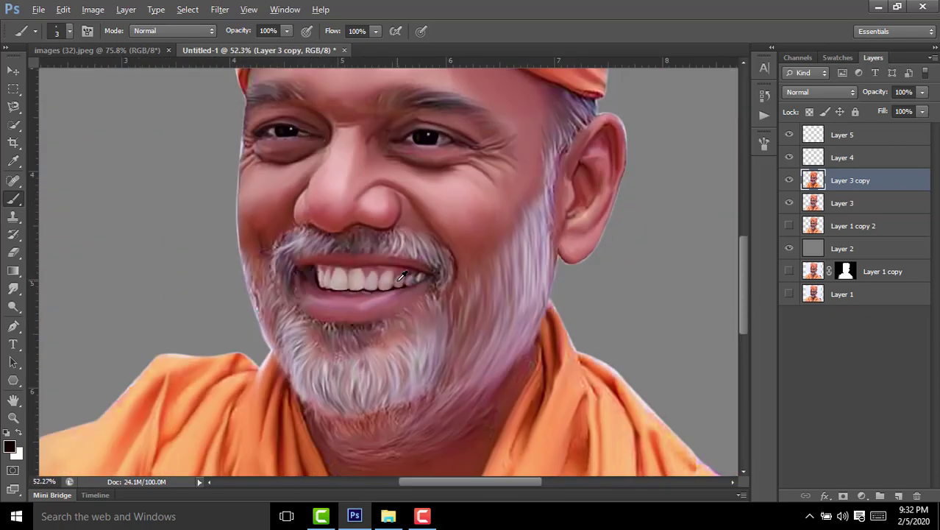
pyautogui.scroll(3, 340, 275)
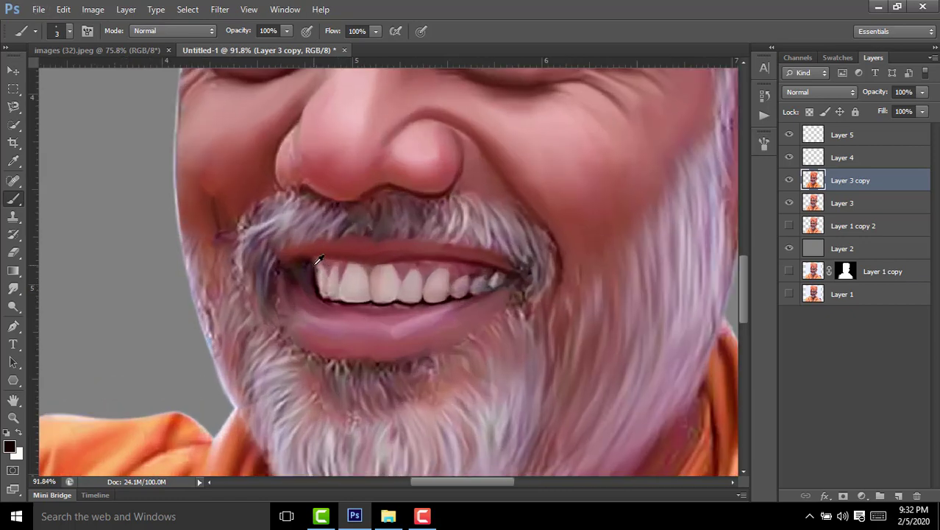
pyautogui.scroll(5, 324, 265)
pyautogui.scroll(1, 316, 259)
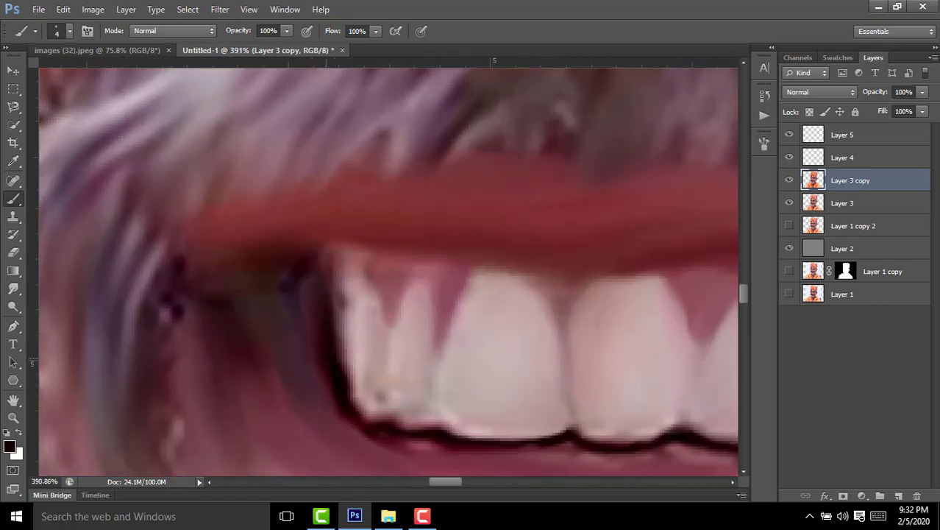
pyautogui.moveTo(322, 335)
pyautogui.mouseDown()
pyautogui.moveTo(302, 271)
pyautogui.moveTo(310, 352)
pyautogui.mouseUp()
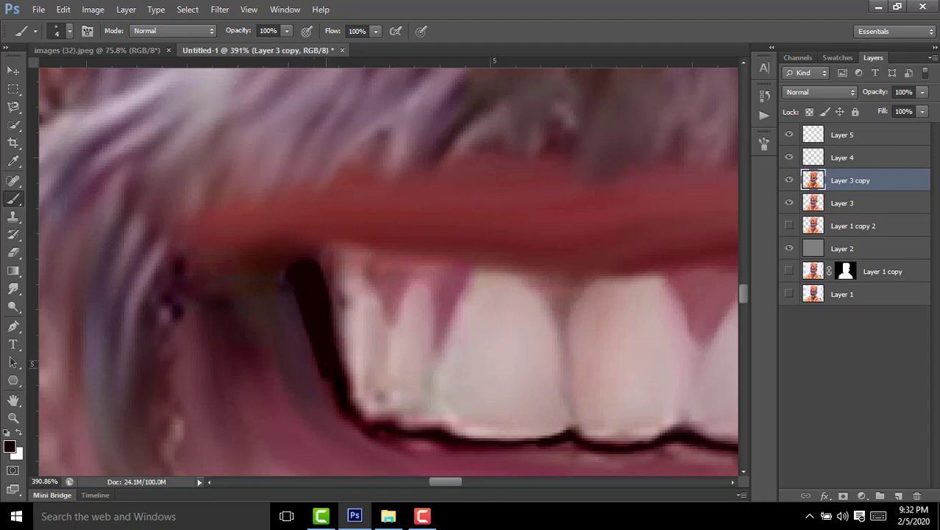
pyautogui.scroll(-5, 354, 361)
pyautogui.scroll(-5, 363, 319)
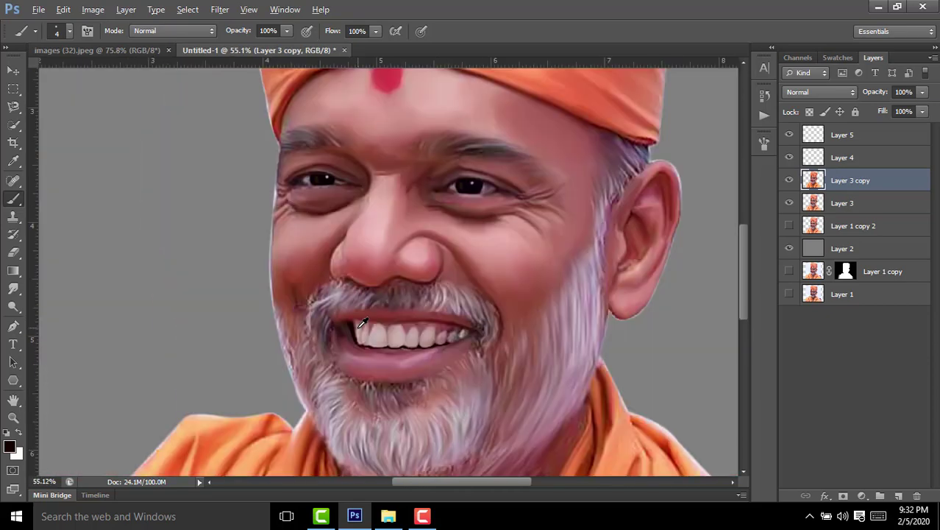
pyautogui.scroll(-2, 425, 331)
pyautogui.scroll(2, 405, 324)
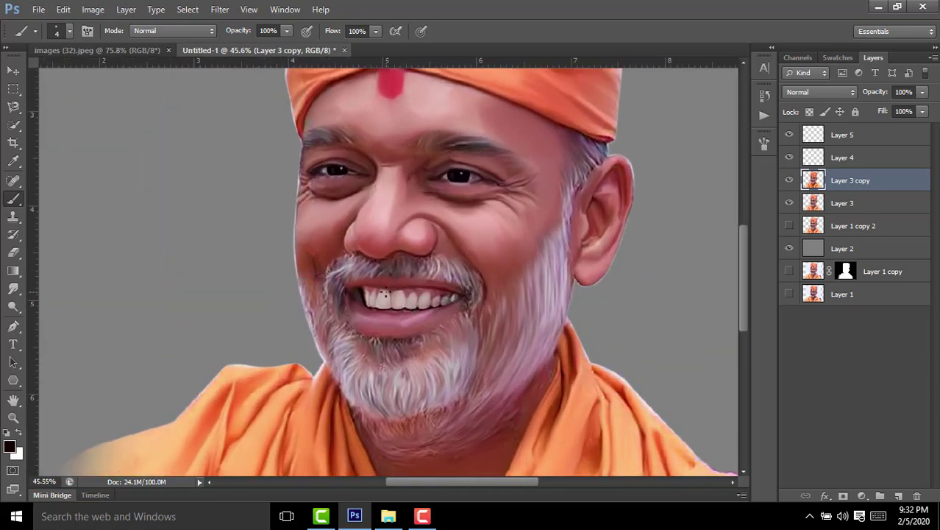
# Step: Raise Layer 5's opacity, then make Layer 3 copy the active layer
pyautogui.click(837, 138)
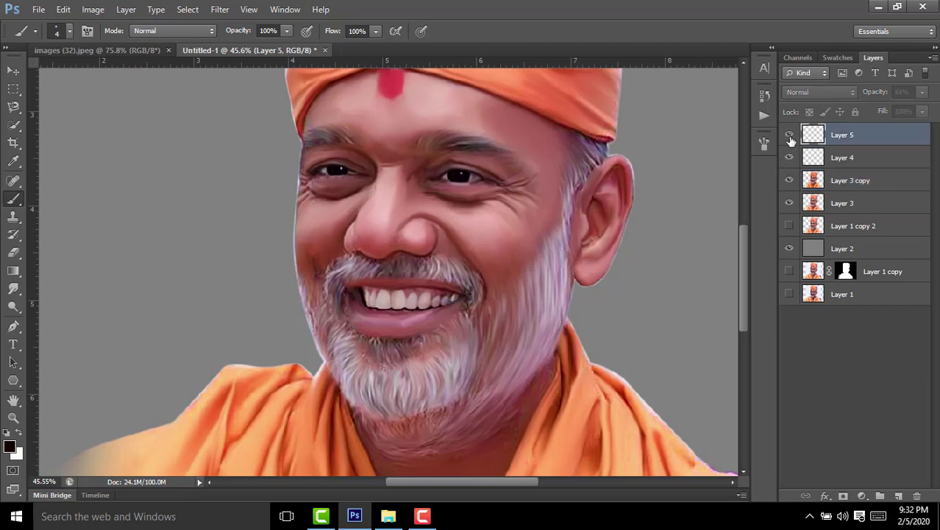
pyautogui.moveTo(868, 97); pyautogui.dragTo(880, 96)
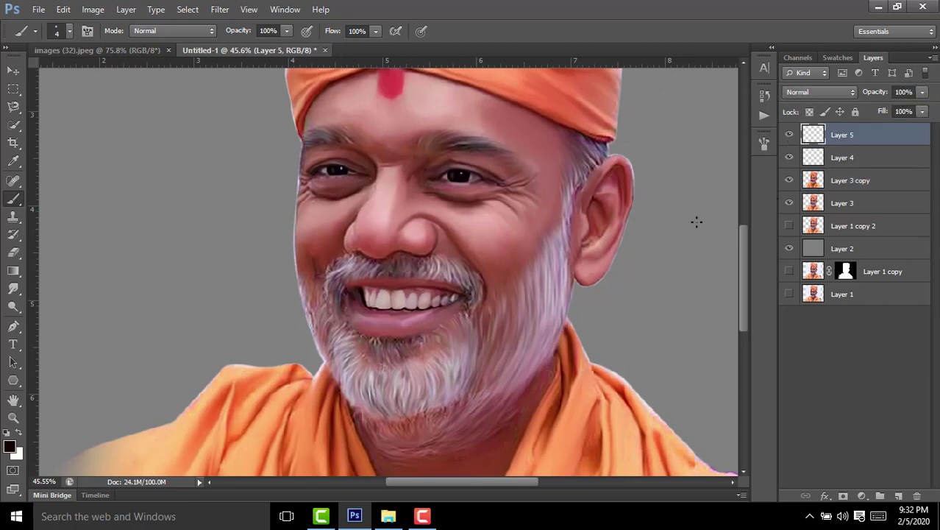
pyautogui.scroll(2, 373, 221)
pyautogui.scroll(3, 374, 219)
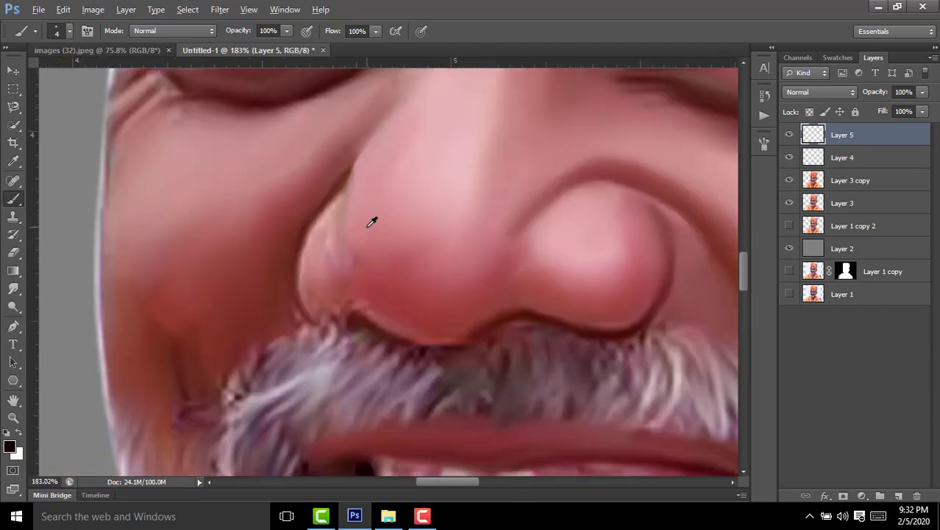
pyautogui.scroll(3, 374, 219)
pyautogui.keyDown('shift'); pyautogui.click(841, 185); pyautogui.keyUp('shift')
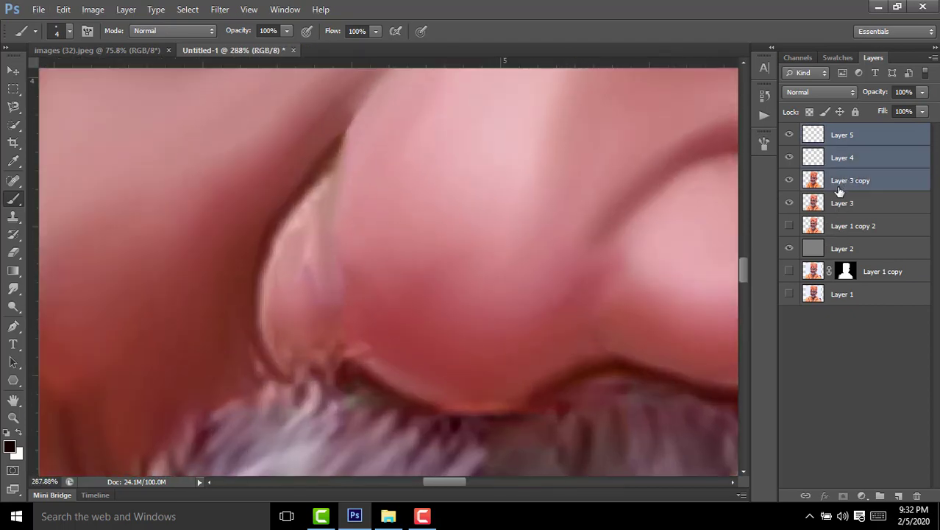
pyautogui.click(815, 184)
pyautogui.scroll(1, 424, 227)
pyautogui.scroll(1, 382, 217)
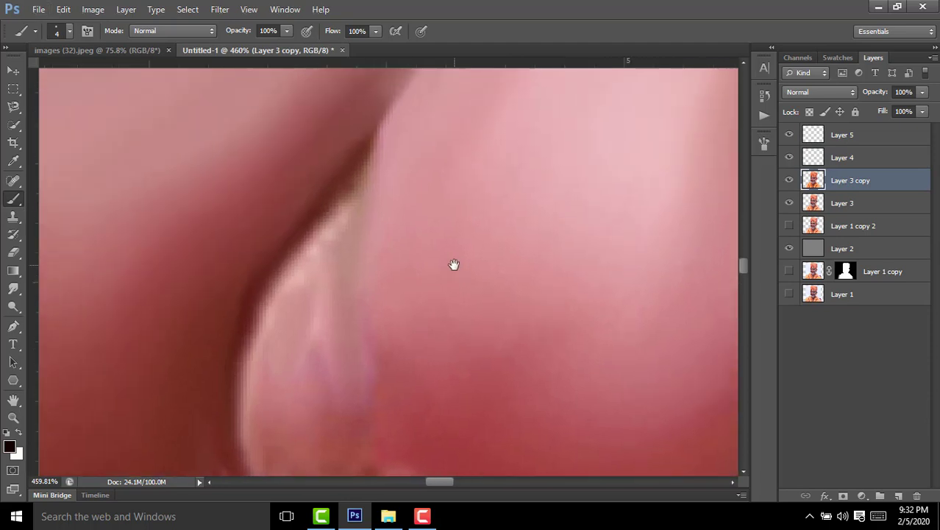
# Step: Sample the nose's dark reddish-brown at 59% brush opacity and add an empty Layer 6
pyautogui.keyDown('alt'); pyautogui.click(351, 177); pyautogui.keyUp('alt')
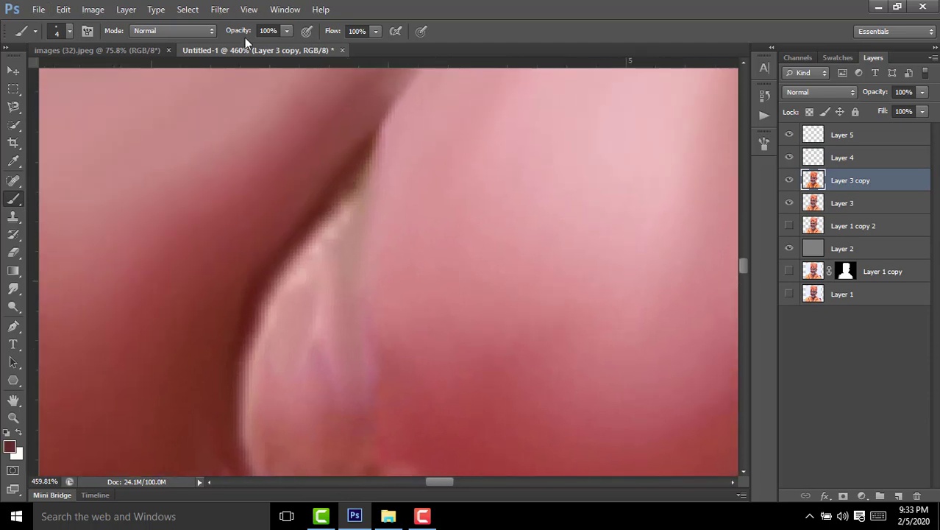
pyautogui.moveTo(245, 39); pyautogui.dragTo(216, 37)
pyautogui.scroll(-1, 370, 133)
pyautogui.moveTo(377, 111)
pyautogui.mouseDown()
pyautogui.moveTo(361, 213)
pyautogui.moveTo(378, 359)
pyautogui.mouseUp()
pyautogui.hotkey('ctrl', 'z')
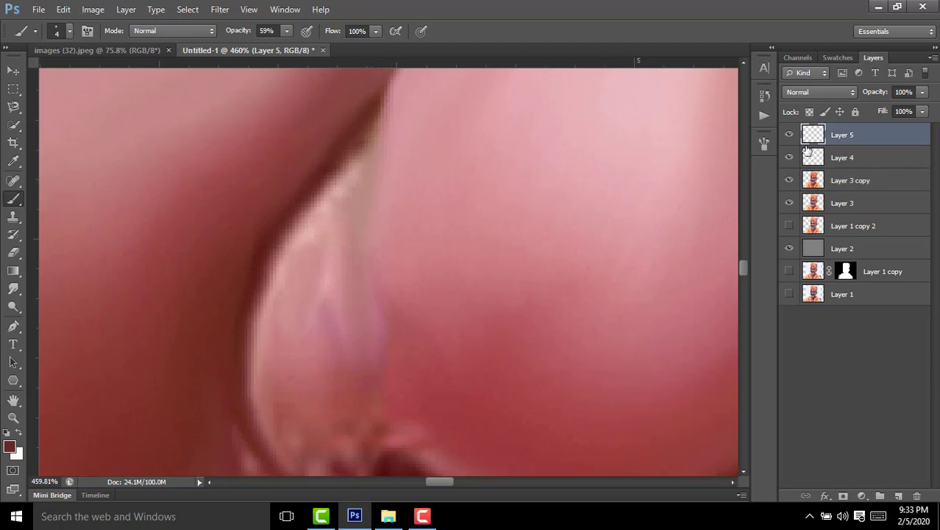
pyautogui.scroll(-2, 647, 216)
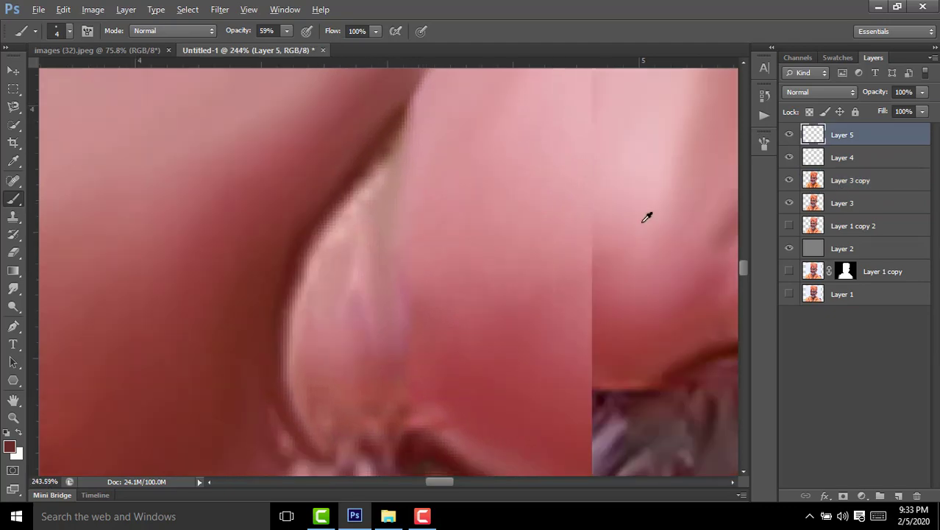
pyautogui.scroll(-3, 712, 200)
pyautogui.click(898, 495)
pyautogui.moveTo(651, 265); pyautogui.dragTo(449, 206)
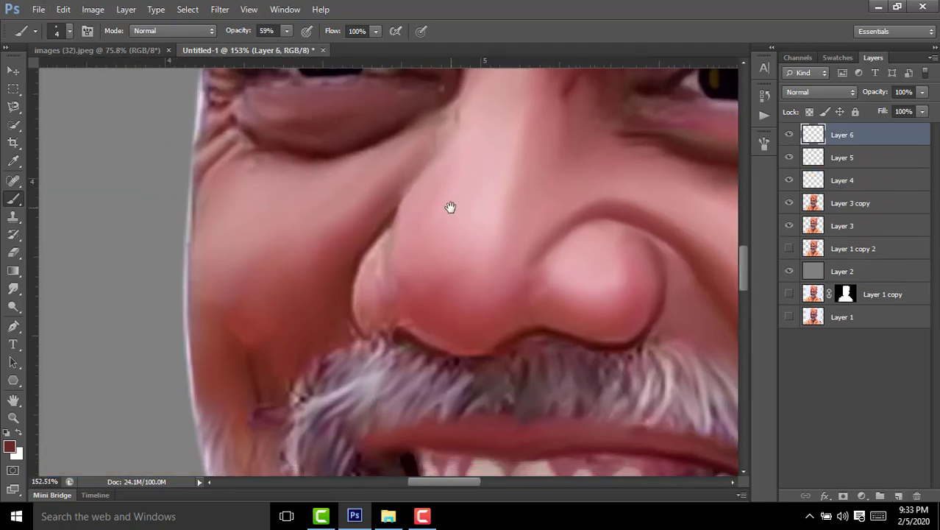
# Step: Delete the empty Layer 6 and switch to the Smudge tool at 41% strength
pyautogui.scroll(2, 389, 148)
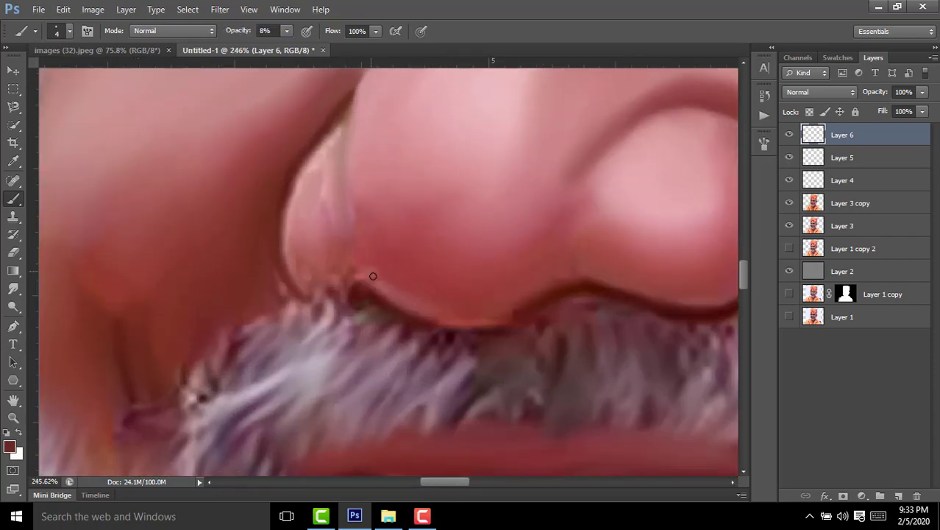
pyautogui.moveTo(875, 146); pyautogui.dragTo(874, 197)
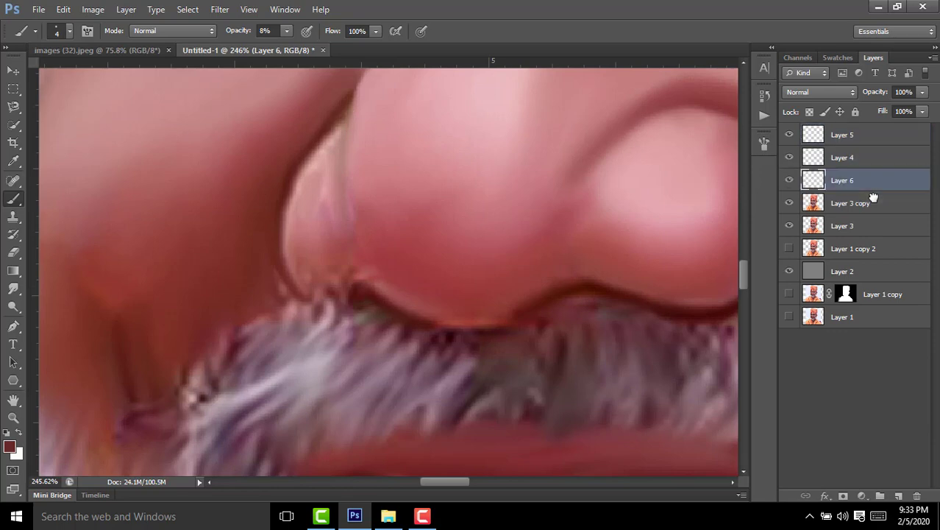
pyautogui.press('Delete')
pyautogui.scroll(2, 355, 186)
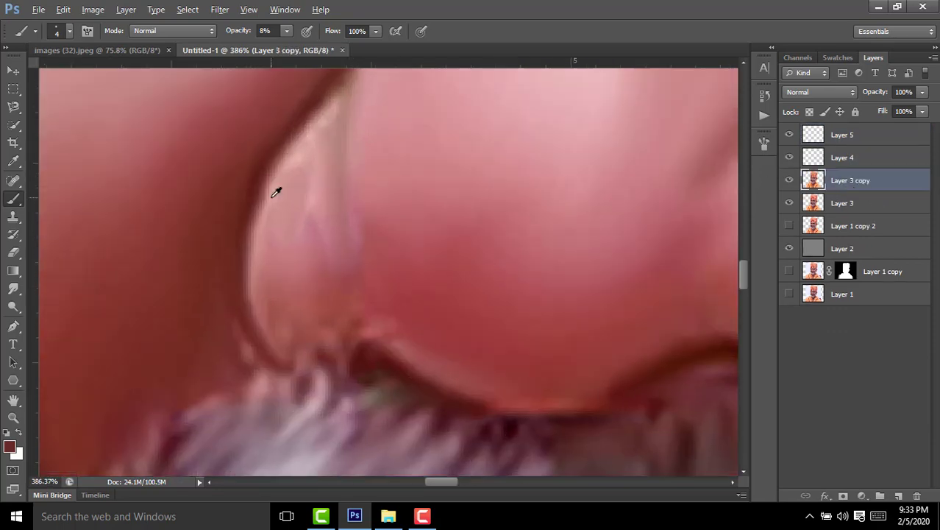
pyautogui.click(13, 290)
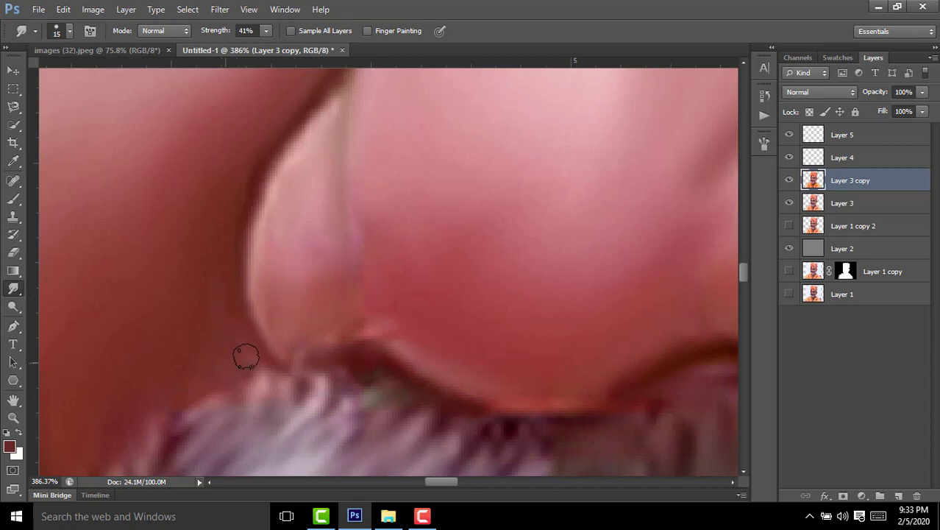
# Step: Save the layered portrait as Untitled-1.psd with Maximize Compatibility on
pyautogui.scroll(-3, 376, 245)
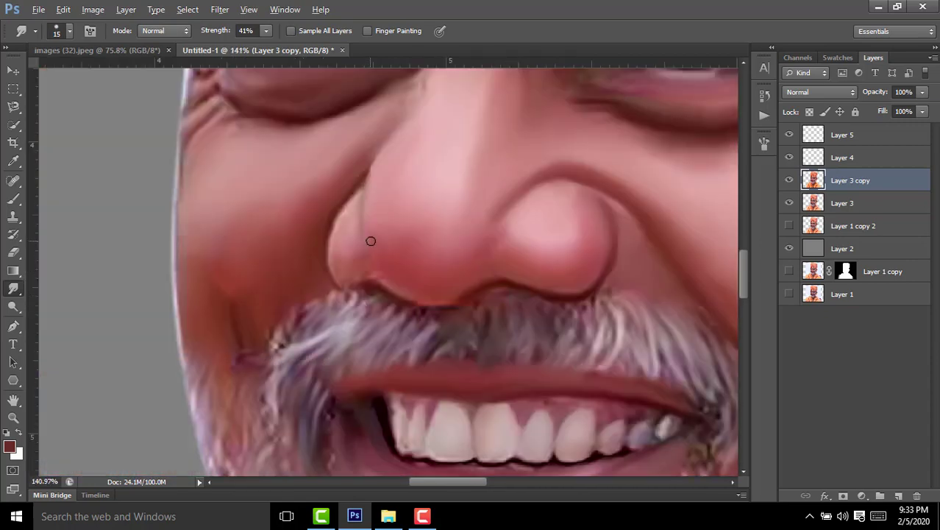
pyautogui.scroll(-3, 371, 246)
pyautogui.scroll(-2, 370, 248)
pyautogui.scroll(-1, 369, 249)
pyautogui.scroll(-1, 369, 248)
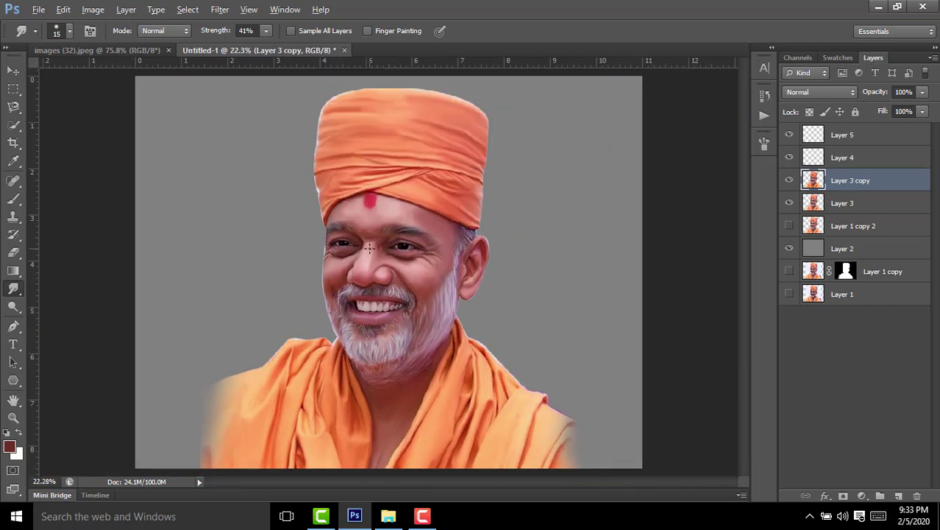
pyautogui.scroll(-1, 370, 248)
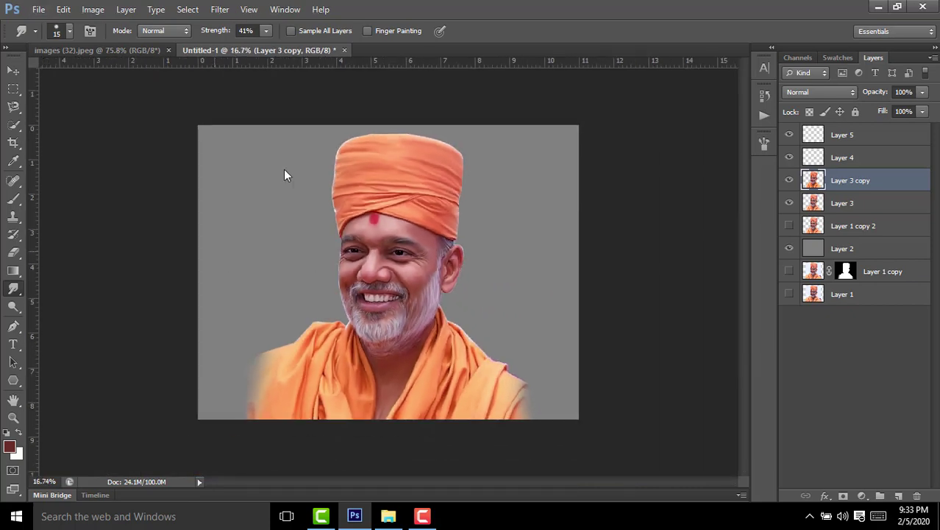
pyautogui.hotkey('ctrl', 's')
pyautogui.click(697, 273)
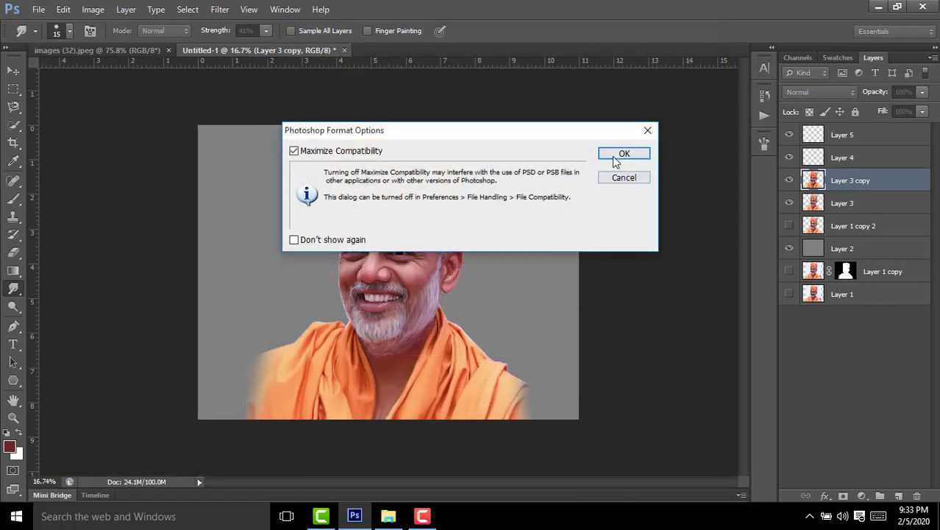
pyautogui.click(624, 155)
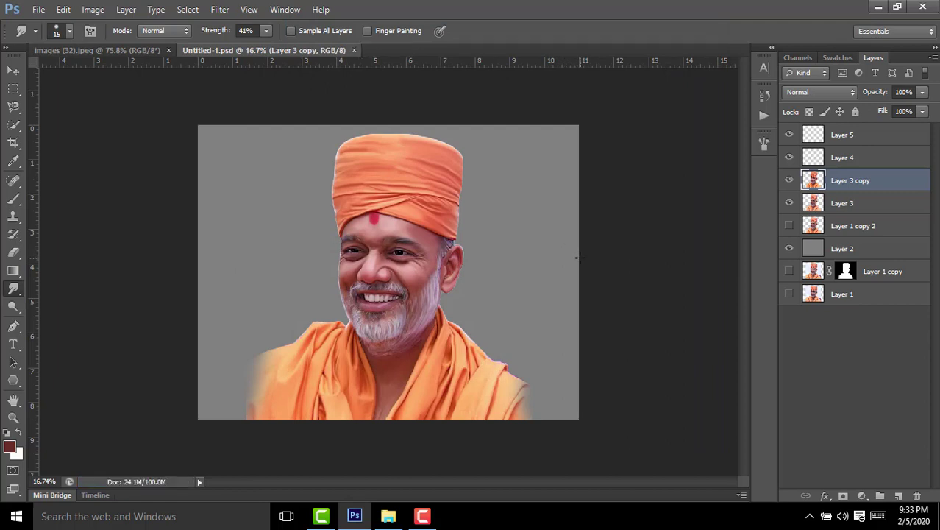
pyautogui.click(839, 254)
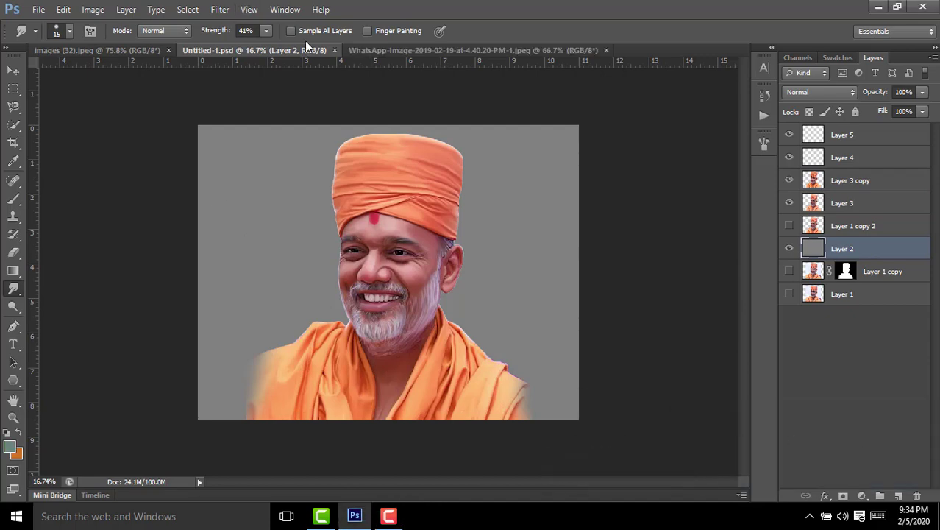
# Step: Show the Swatches panel and return to the Brush tool
pyautogui.click(285, 9)
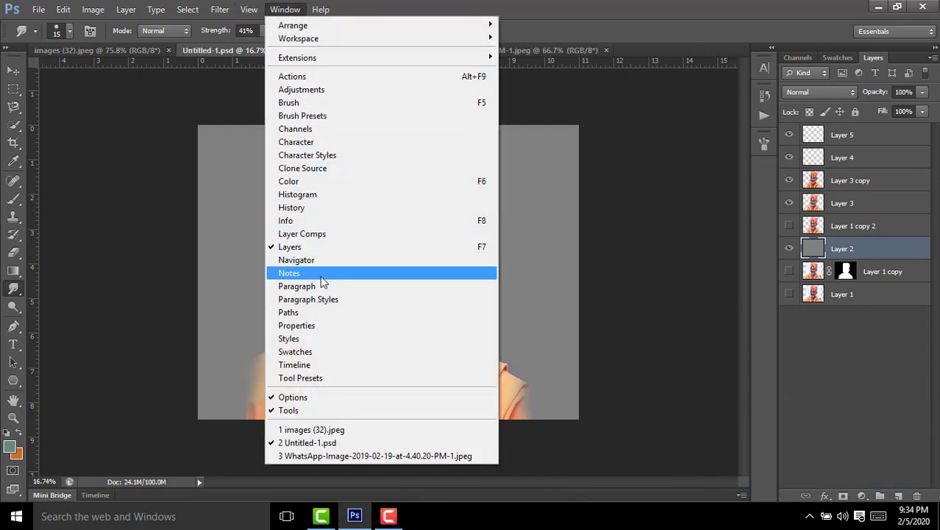
pyautogui.click(324, 353)
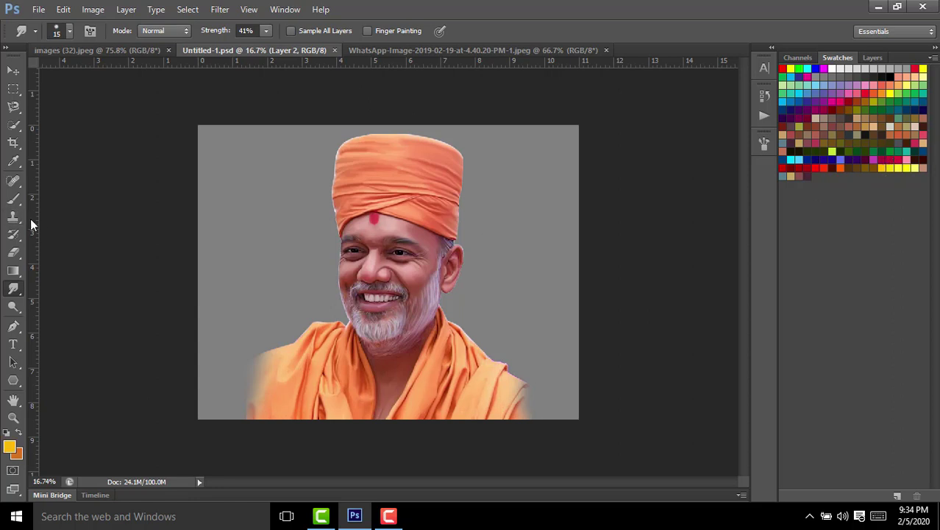
pyautogui.click(13, 199)
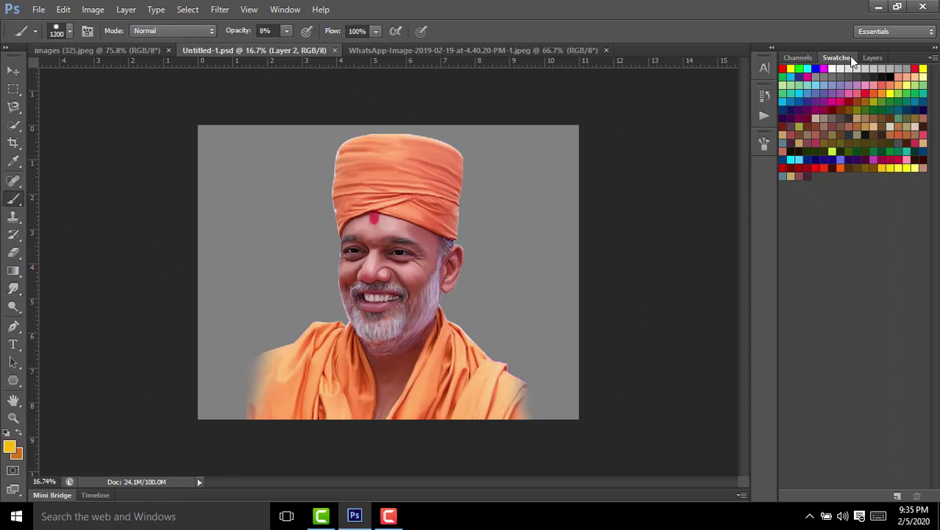
# Step: Dock the Layers panel beside Channels and add an empty Layer 6 above Layer 2
pyautogui.click(872, 57)
pyautogui.moveTo(872, 58)
pyautogui.mouseDown()
pyautogui.moveTo(721, 97)
pyautogui.moveTo(109, 110)
pyautogui.mouseUp()
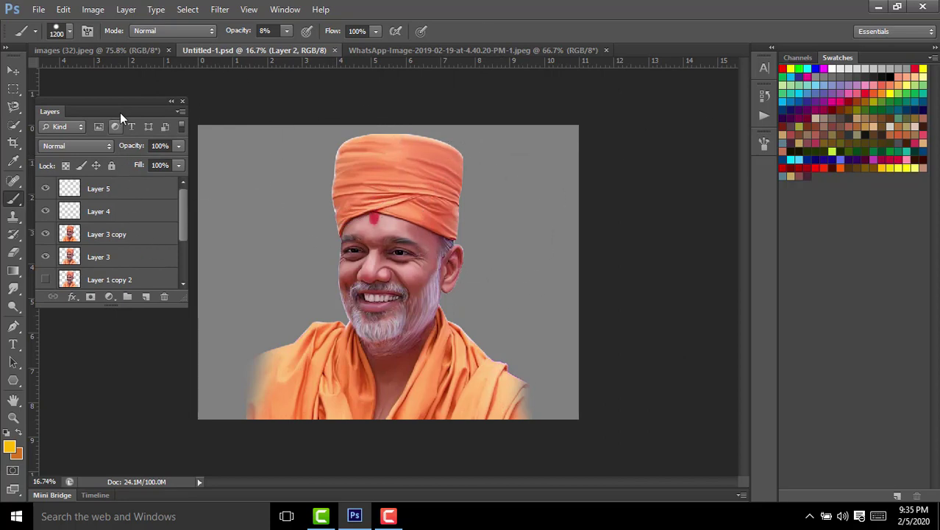
pyautogui.moveTo(122, 104); pyautogui.dragTo(680, 137)
pyautogui.moveTo(837, 59); pyautogui.dragTo(151, 91)
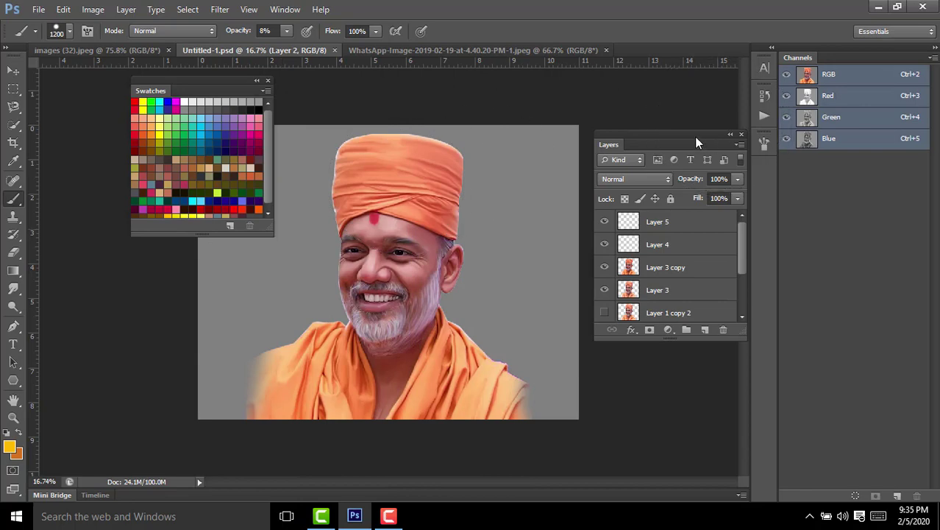
pyautogui.moveTo(698, 143); pyautogui.dragTo(859, 65)
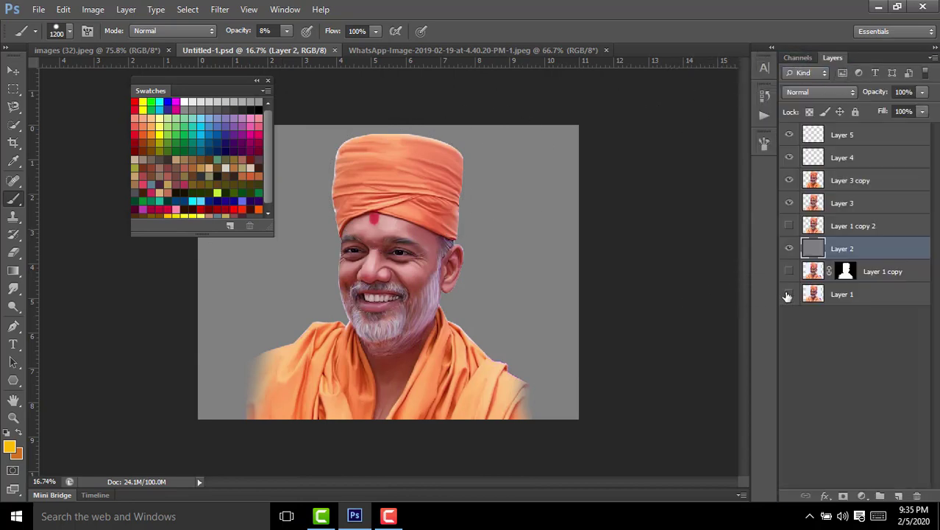
pyautogui.click(899, 496)
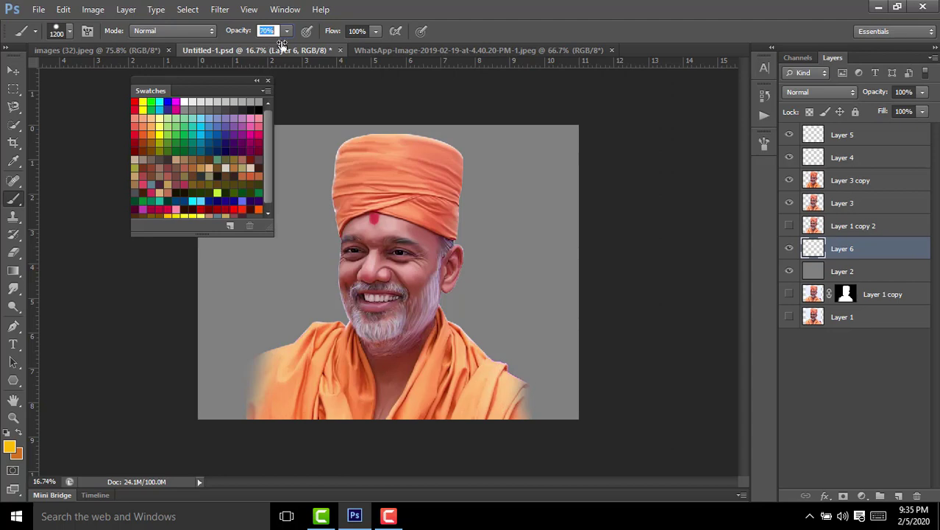
# Step: Confirm the brush opacity, move the swatches aside and pick a brighter foreground colour
pyautogui.press('Return')
pyautogui.moveTo(212, 81); pyautogui.dragTo(135, 105)
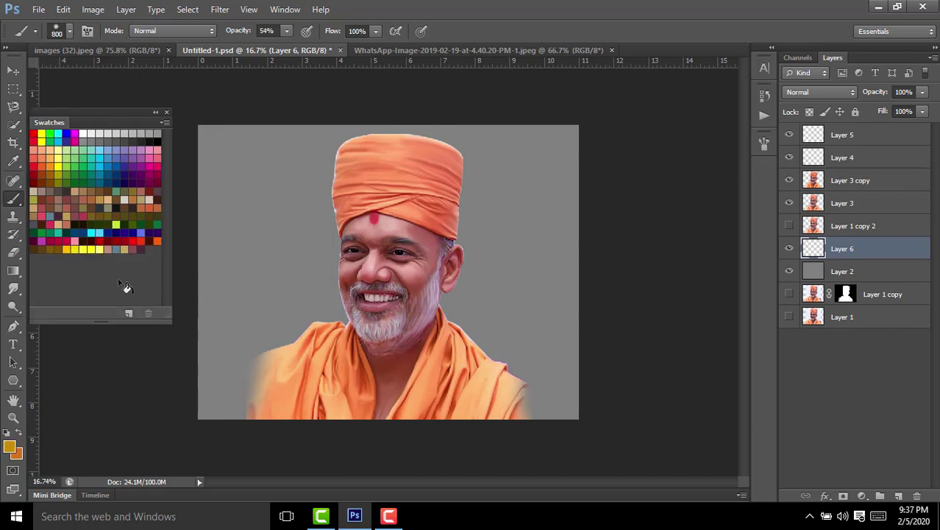
pyautogui.click(65, 249)
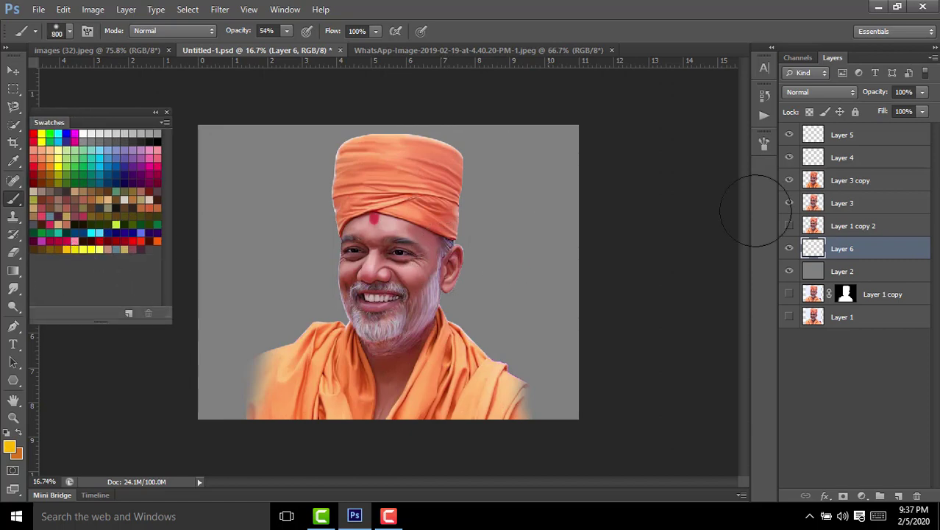
# Step: Hide Layer 3 and scale the Layer 3 copy portrait down to about 93%
pyautogui.click(789, 203)
pyautogui.click(853, 182)
pyautogui.hotkey('ctrl', 't')
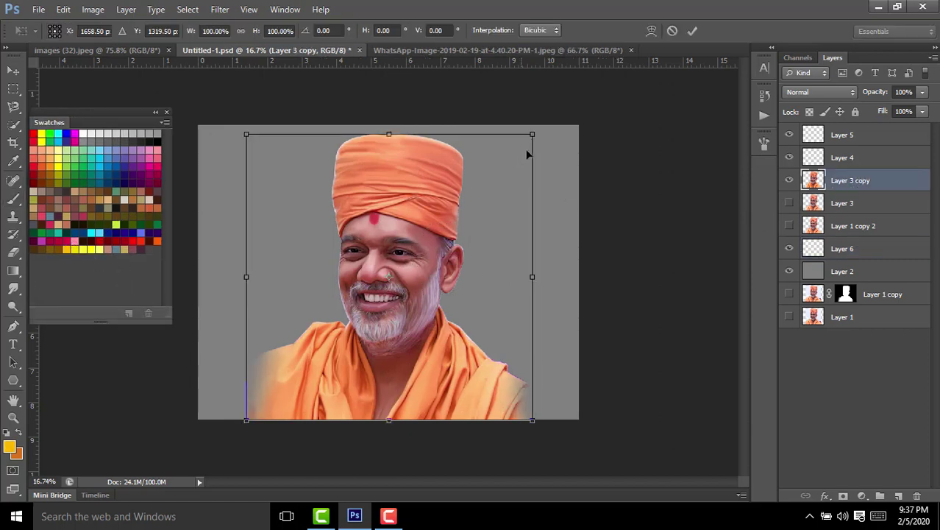
pyautogui.moveTo(528, 139); pyautogui.dragTo(533, 153)
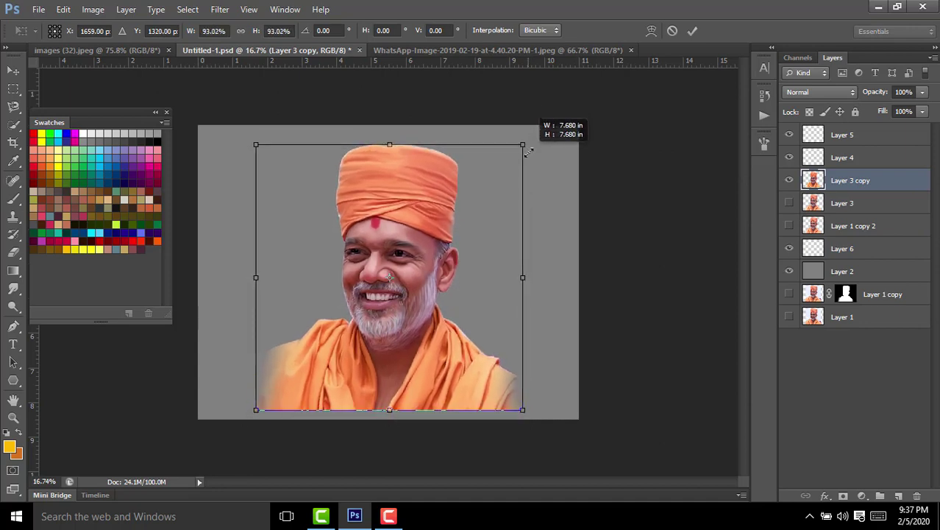
pyautogui.click(692, 30)
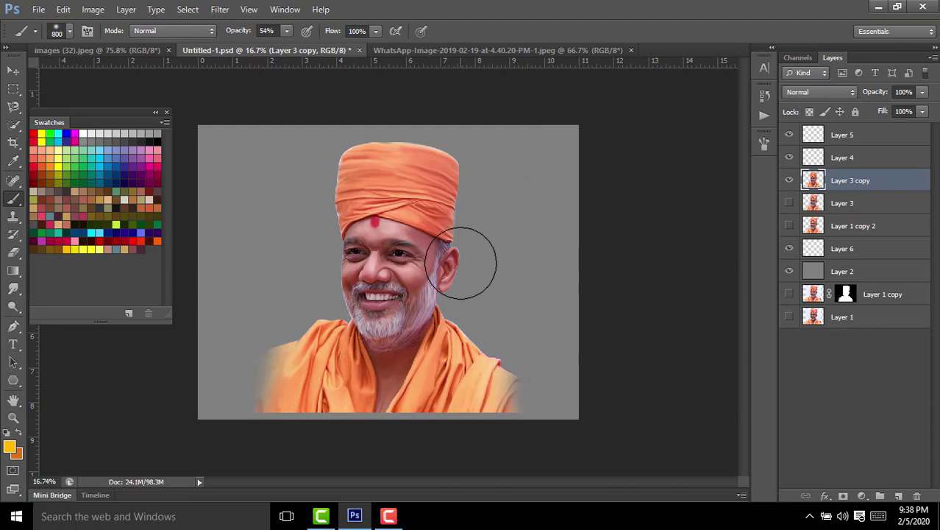
# Step: Enlarge the brush to 1900 and paint an orange stroke beside the face
pyautogui.press(']')
pyautogui.press(']')
pyautogui.press(']')
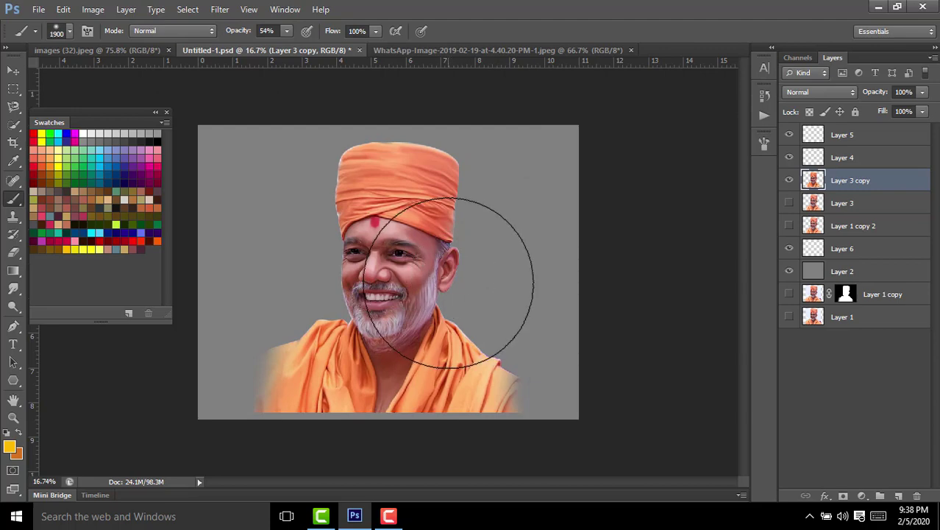
pyautogui.click(8, 446)
pyautogui.click(918, 96)
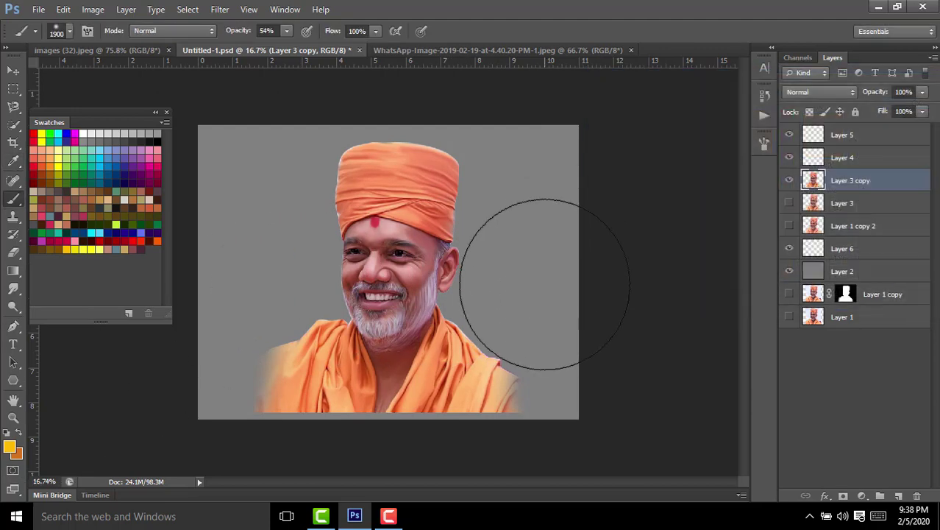
pyautogui.moveTo(504, 263)
pyautogui.mouseDown()
pyautogui.moveTo(451, 273)
pyautogui.moveTo(464, 290)
pyautogui.moveTo(475, 288)
pyautogui.moveTo(468, 298)
pyautogui.moveTo(467, 284)
pyautogui.moveTo(468, 305)
pyautogui.moveTo(475, 296)
pyautogui.mouseUp()
# Step: On Layer 6, paint a soft yellow glow behind the head with a 1600 brush
pyautogui.hotkey('ctrl', 'z')
pyautogui.click(842, 271)
pyautogui.click(842, 248)
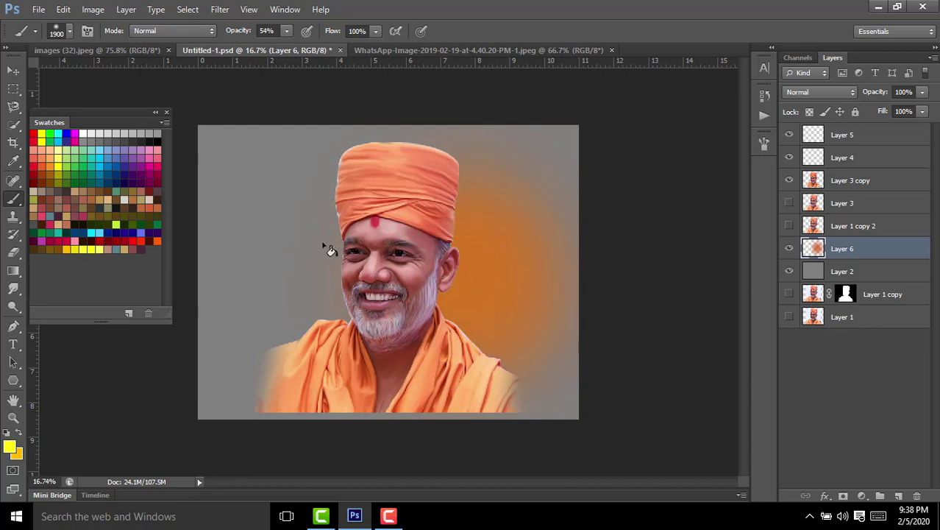
pyautogui.moveTo(399, 294); pyautogui.dragTo(420, 305)
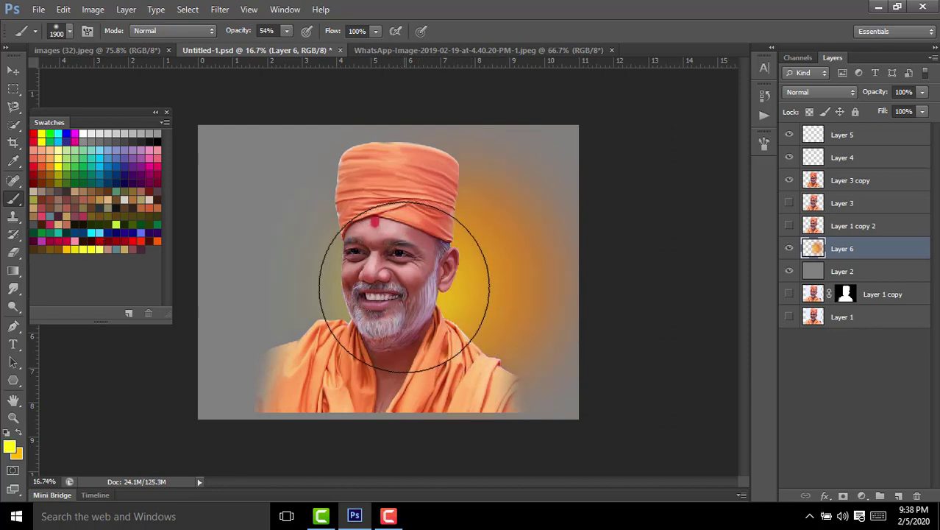
pyautogui.hotkey('ctrl', 'z')
pyautogui.keyDown('alt'); pyautogui.click(481, 252); pyautogui.keyUp('alt')
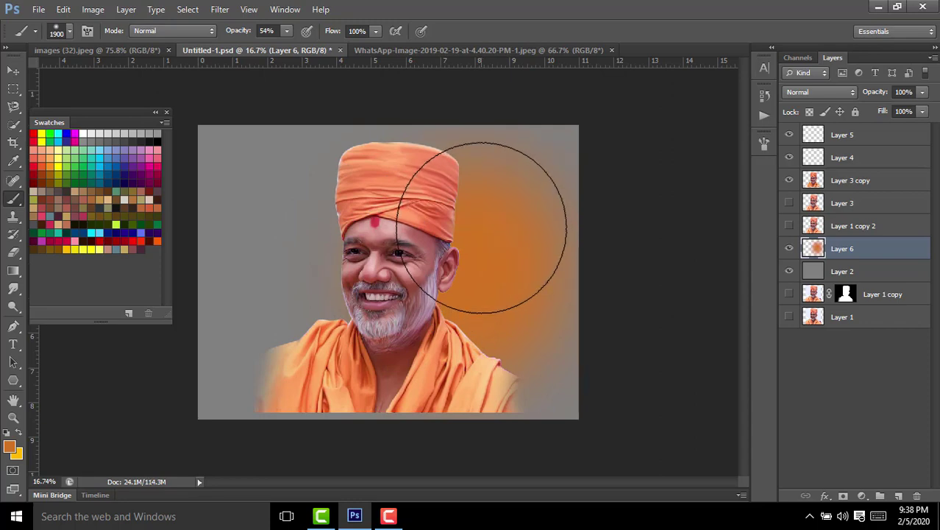
pyautogui.click(95, 249)
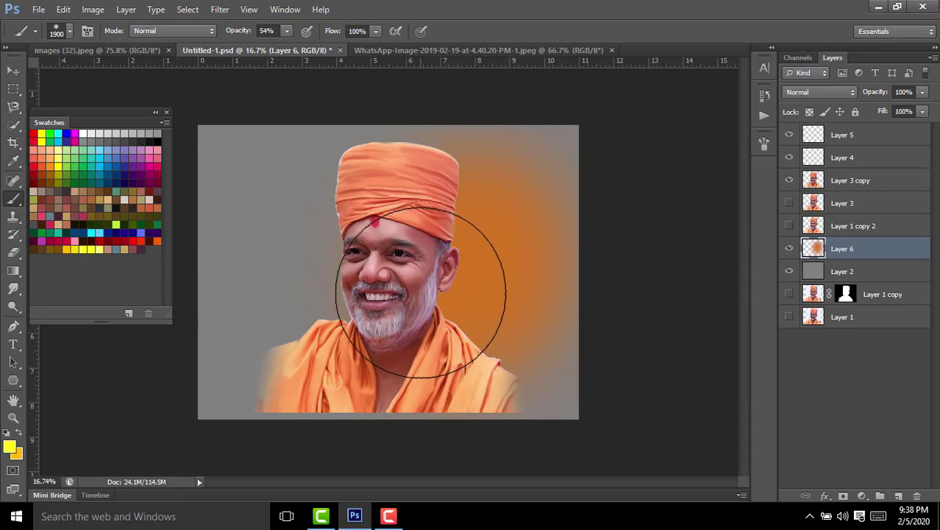
pyautogui.moveTo(405, 290); pyautogui.dragTo(413, 288)
pyautogui.hotkey('ctrl', 'z')
pyautogui.press('[')
pyautogui.press('[')
pyautogui.press('[')
pyautogui.press('[')
pyautogui.press('[')
pyautogui.press('[')
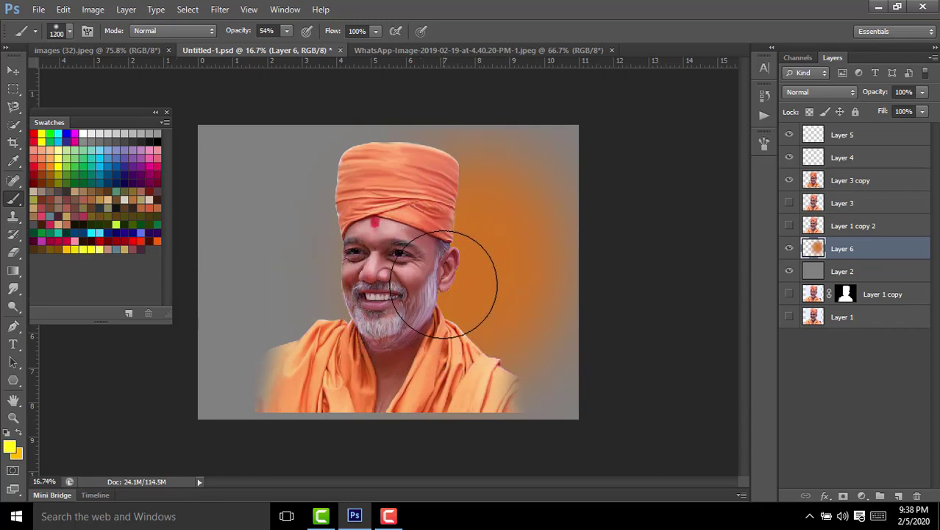
pyautogui.click(452, 284)
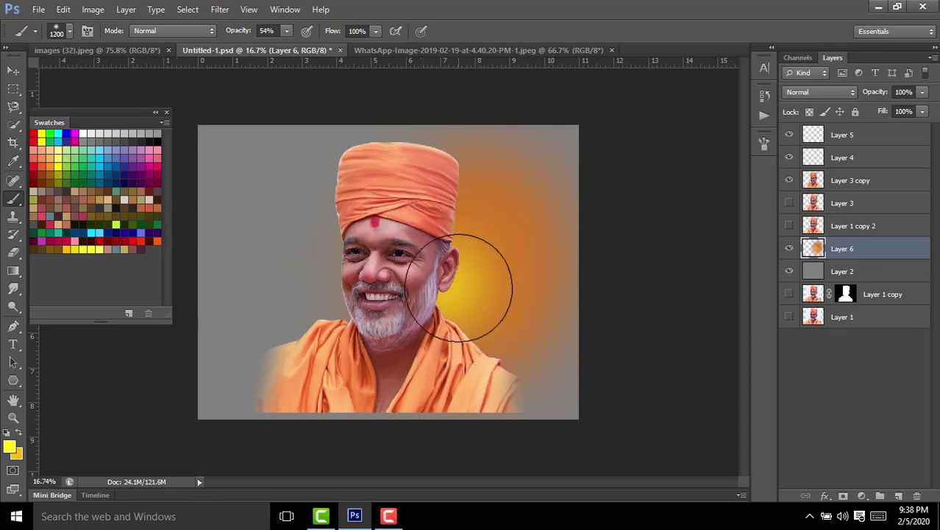
# Step: Paint a soft teal glow left of the head, deepened with dark green
pyautogui.click(144, 220)
pyautogui.moveTo(279, 263); pyautogui.dragTo(315, 283)
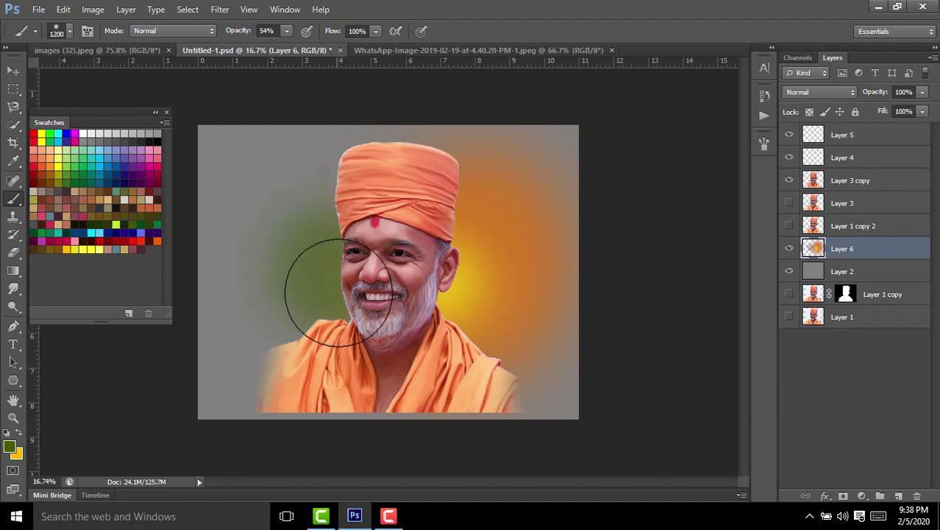
pyautogui.hotkey('ctrl', 'z')
pyautogui.click(83, 233)
pyautogui.moveTo(279, 189)
pyautogui.mouseDown()
pyautogui.moveTo(313, 336)
pyautogui.moveTo(284, 336)
pyautogui.mouseUp()
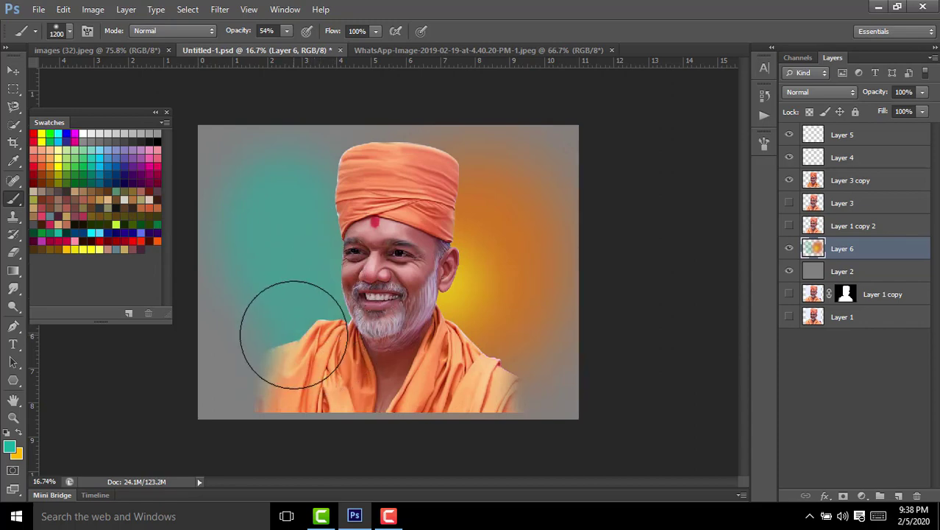
pyautogui.click(126, 221)
pyautogui.moveTo(335, 335)
pyautogui.mouseDown()
pyautogui.moveTo(358, 240)
pyautogui.moveTo(325, 210)
pyautogui.mouseUp()
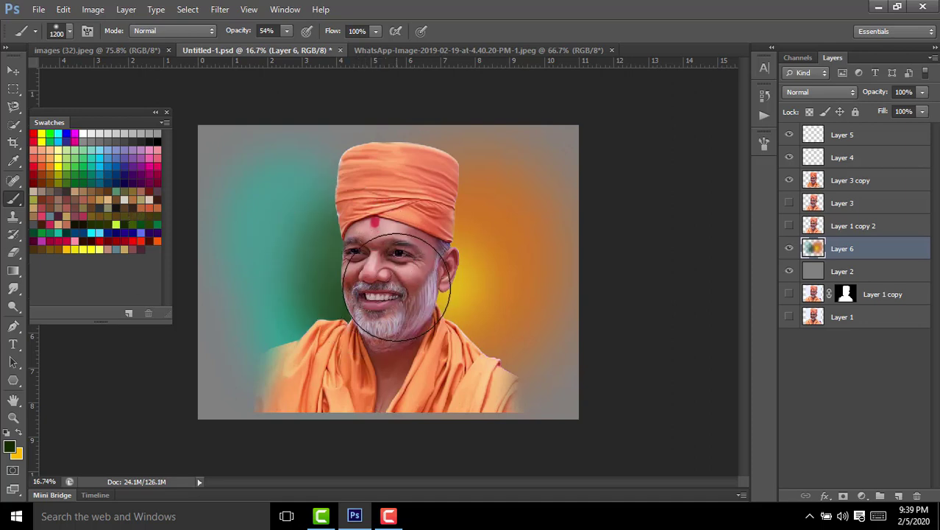
# Step: Shade the left cheek and face slightly darker with a 700 brush
pyautogui.press('[')
pyautogui.press('[')
pyautogui.press('[')
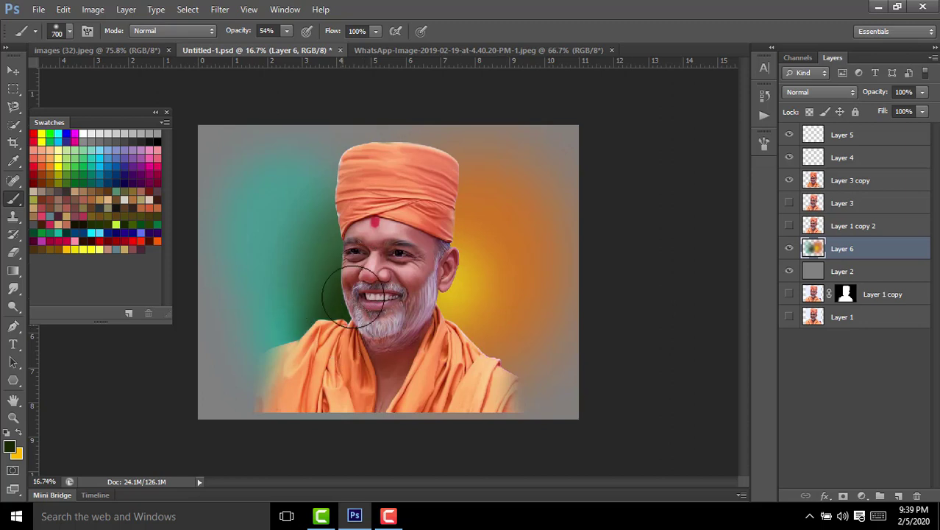
pyautogui.moveTo(341, 324); pyautogui.dragTo(346, 221)
pyautogui.hotkey('ctrl', 'z')
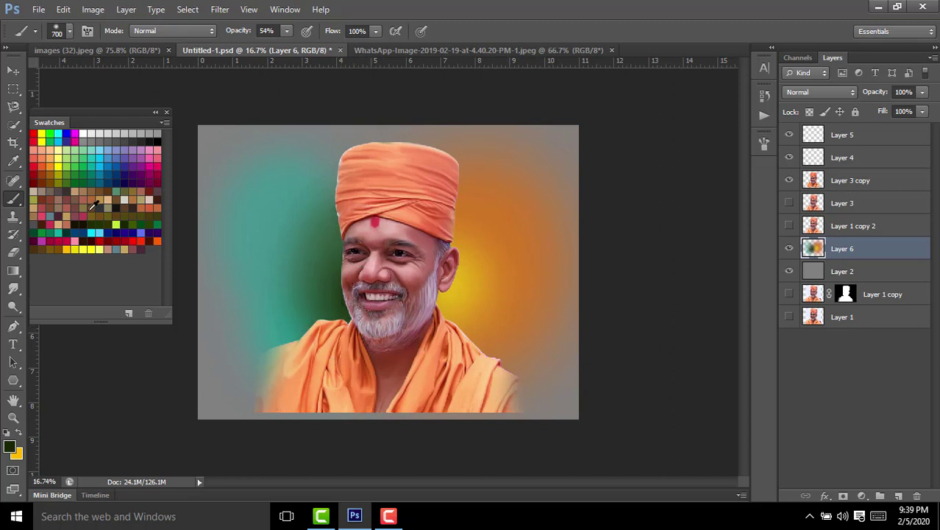
pyautogui.moveTo(326, 335); pyautogui.dragTo(372, 241)
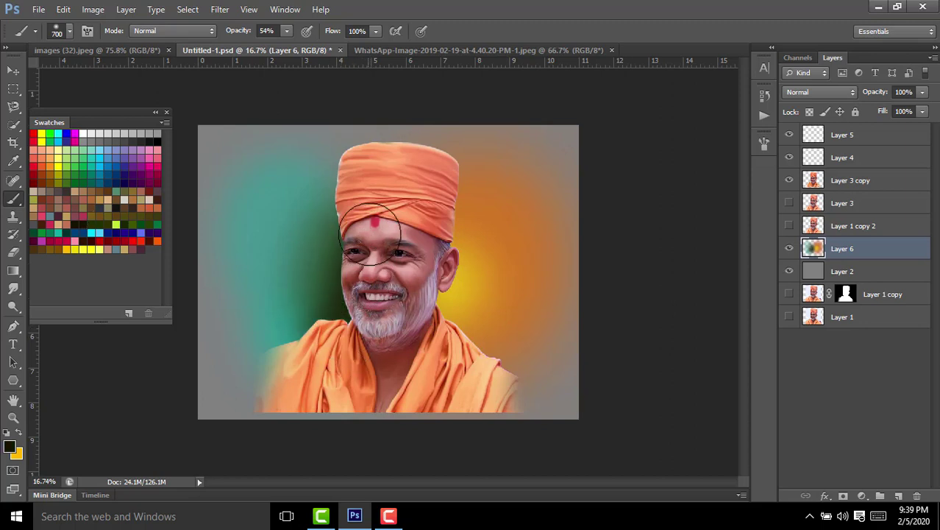
pyautogui.keyDown('alt'); pyautogui.click(323, 257); pyautogui.keyUp('alt')
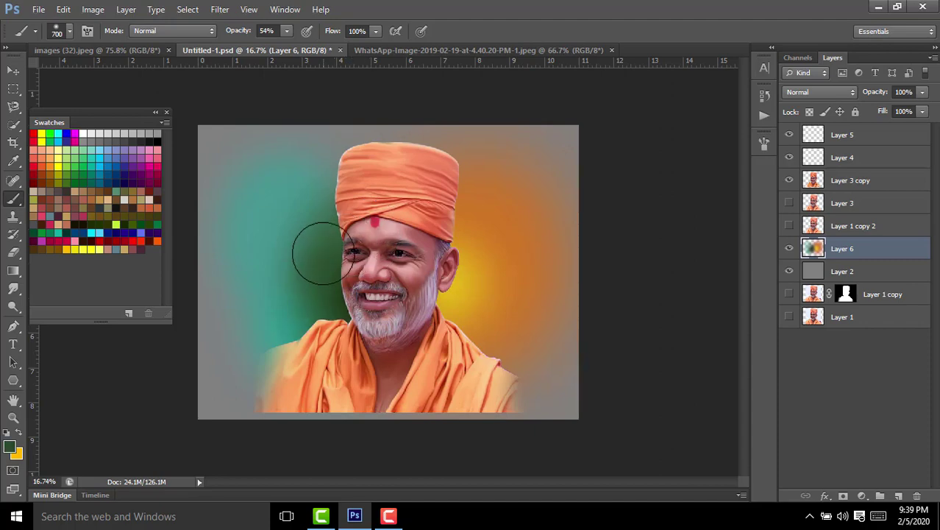
pyautogui.click(89, 232)
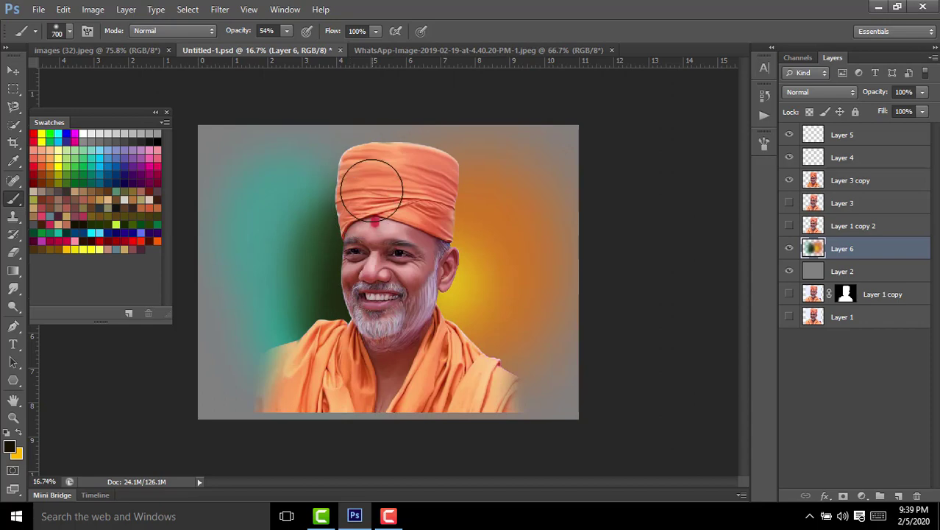
# Step: Dock the Swatches panel as a tab beside Channels and Layers, back on the Brush at 45%
pyautogui.click(12, 289)
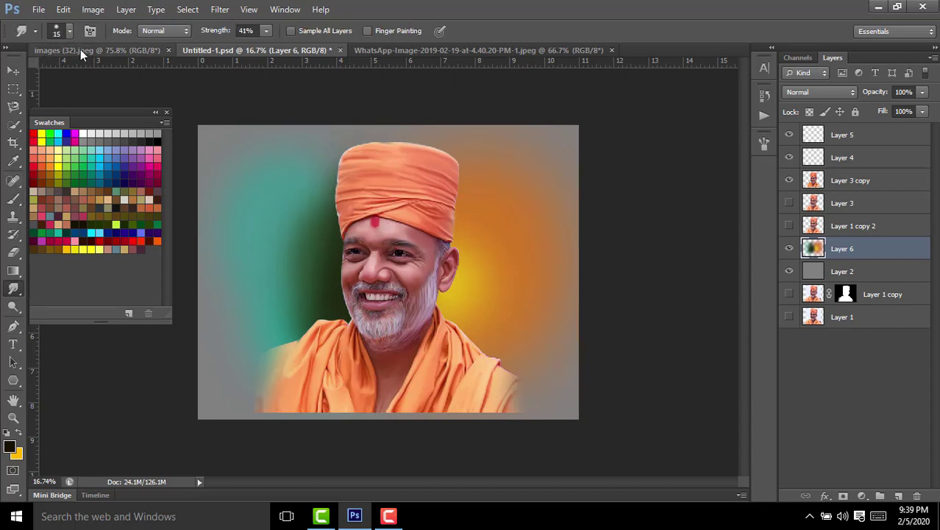
pyautogui.moveTo(129, 118); pyautogui.dragTo(897, 49)
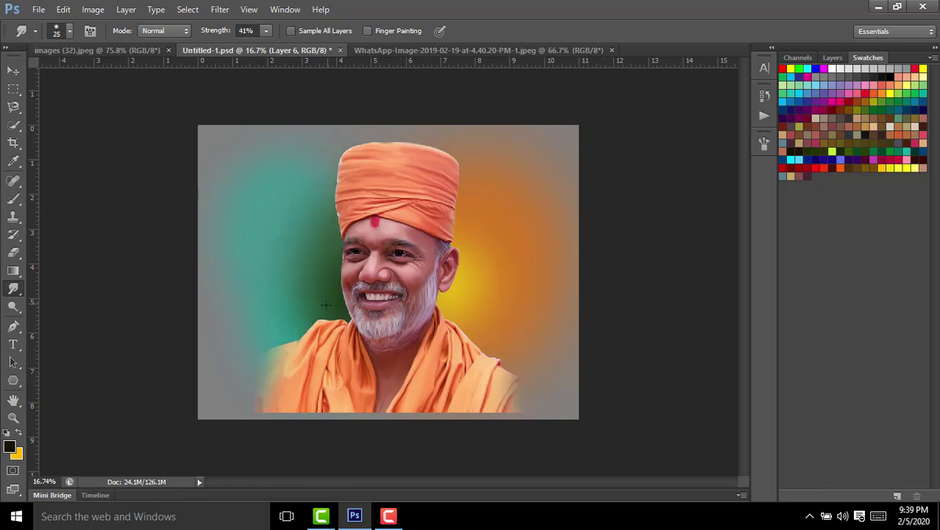
pyautogui.click(17, 199)
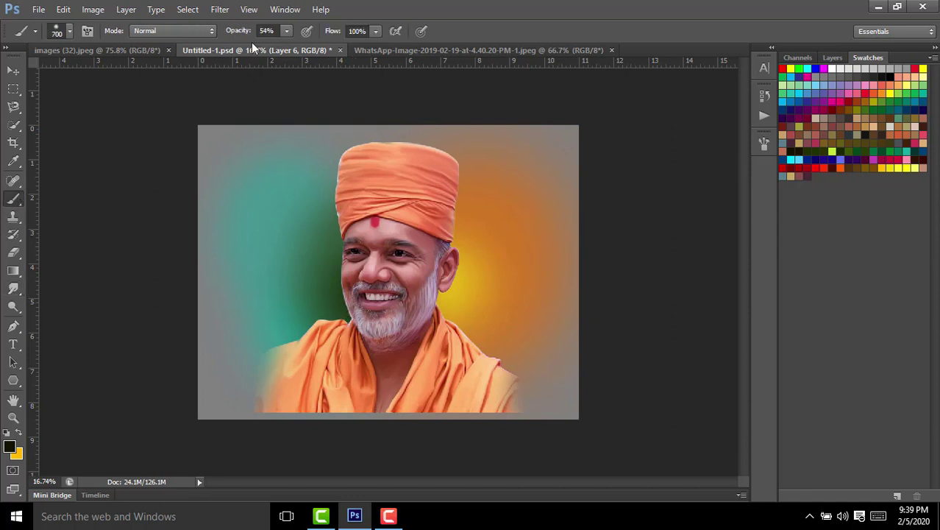
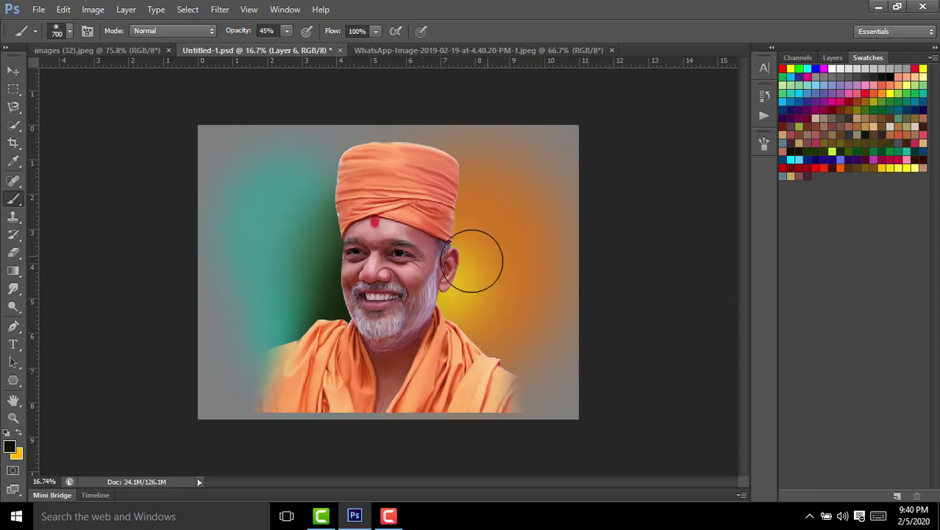
# Step: Brush an orange tint along the lower-right background beside the robe, then take the Smudge tool
pyautogui.click(888, 168)
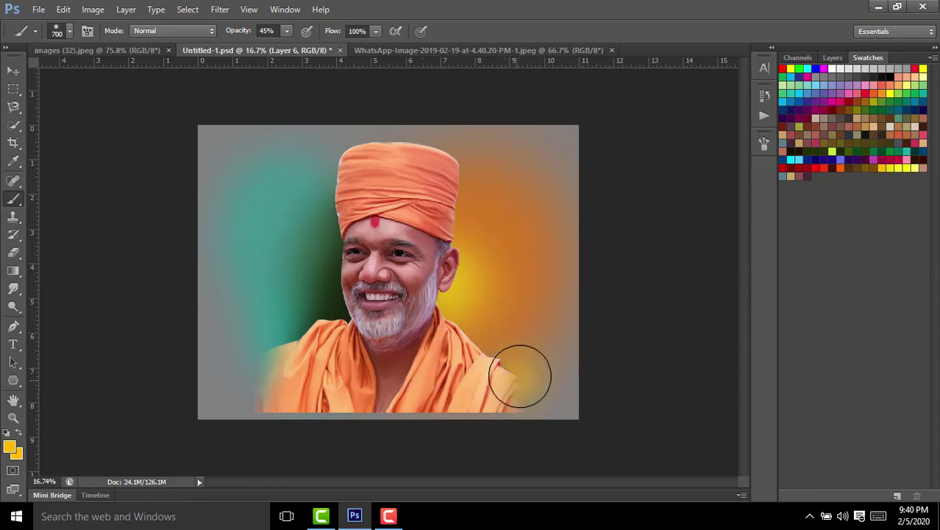
pyautogui.keyDown('alt'); pyautogui.click(539, 271); pyautogui.keyUp('alt')
pyautogui.moveTo(517, 388)
pyautogui.mouseDown()
pyautogui.moveTo(248, 394)
pyautogui.moveTo(588, 398)
pyautogui.mouseUp()
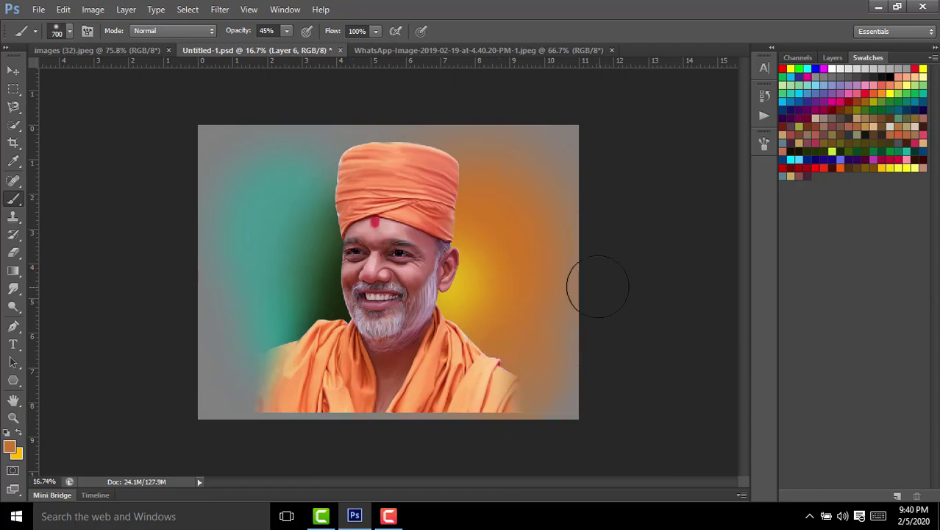
pyautogui.click(13, 287)
pyautogui.click(70, 31)
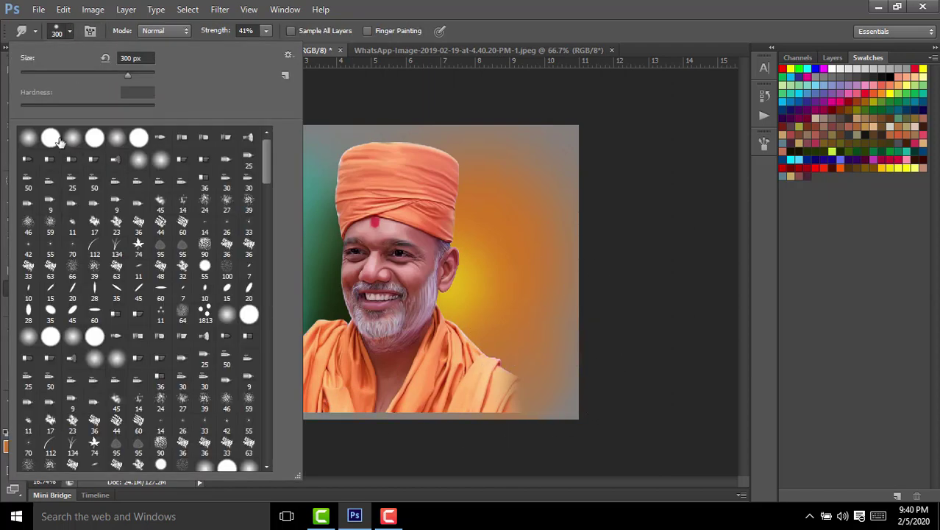
# Step: Set a 300 px soft smudge brush and merge Layer 6 down into Layer 2
pyautogui.doubleClick(53, 138)
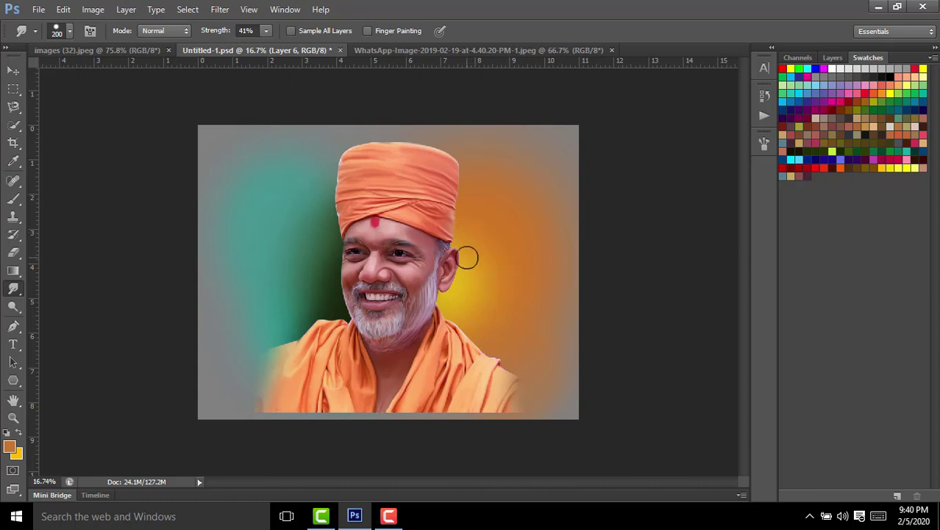
pyautogui.click(832, 57)
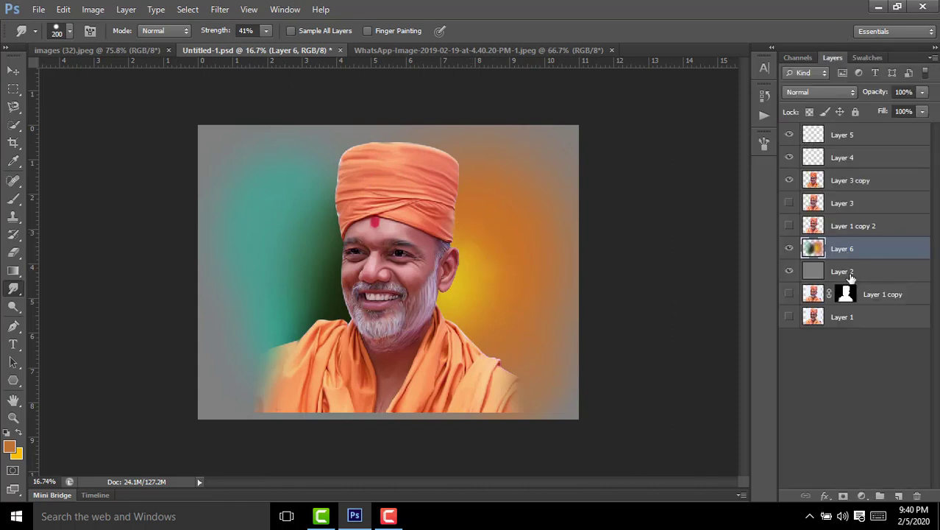
pyautogui.hotkey('ctrl', 'e')
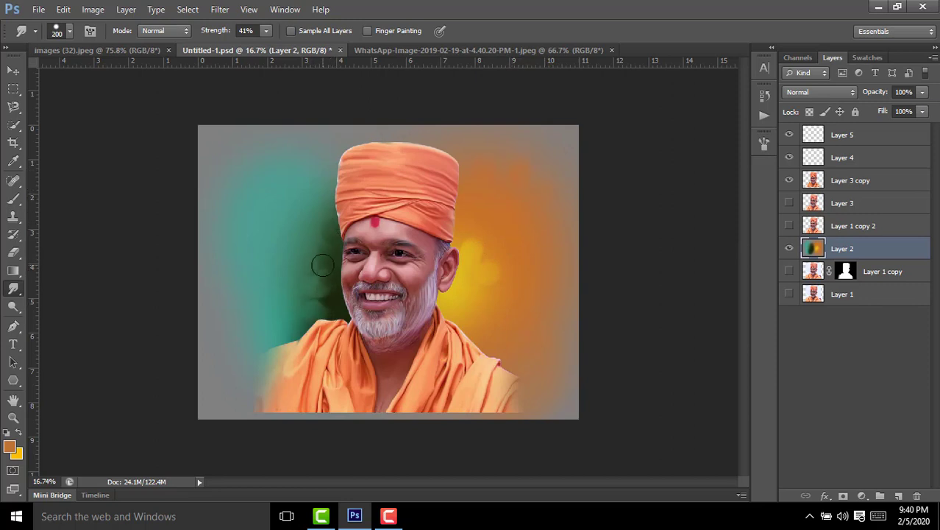
# Step: Smudge the dark green, teal and yellow patches around the face into each other
pyautogui.moveTo(323, 265); pyautogui.dragTo(346, 275)
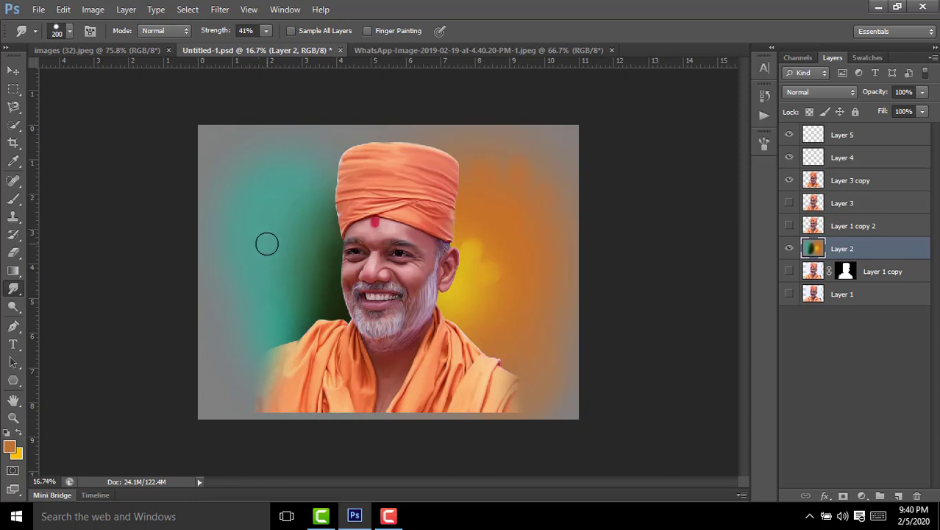
pyautogui.moveTo(253, 198); pyautogui.dragTo(314, 241)
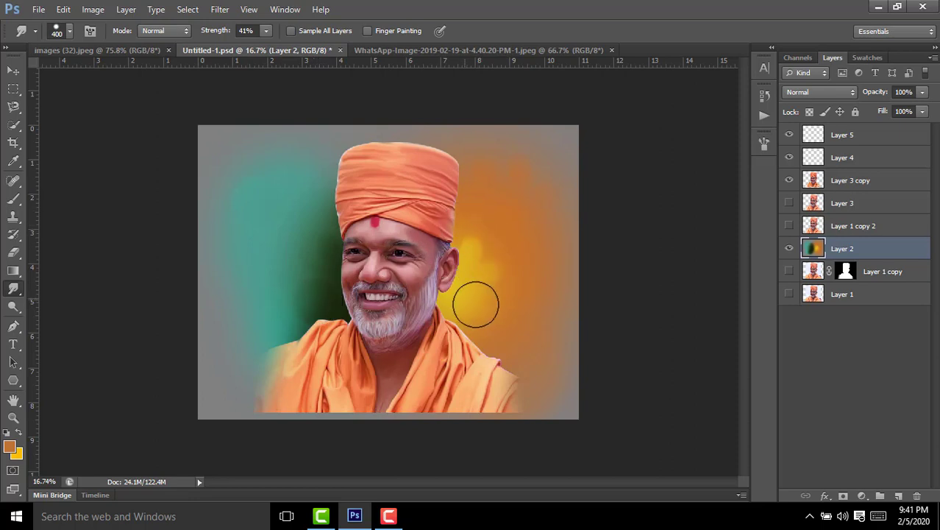
pyautogui.moveTo(476, 304); pyautogui.dragTo(490, 271)
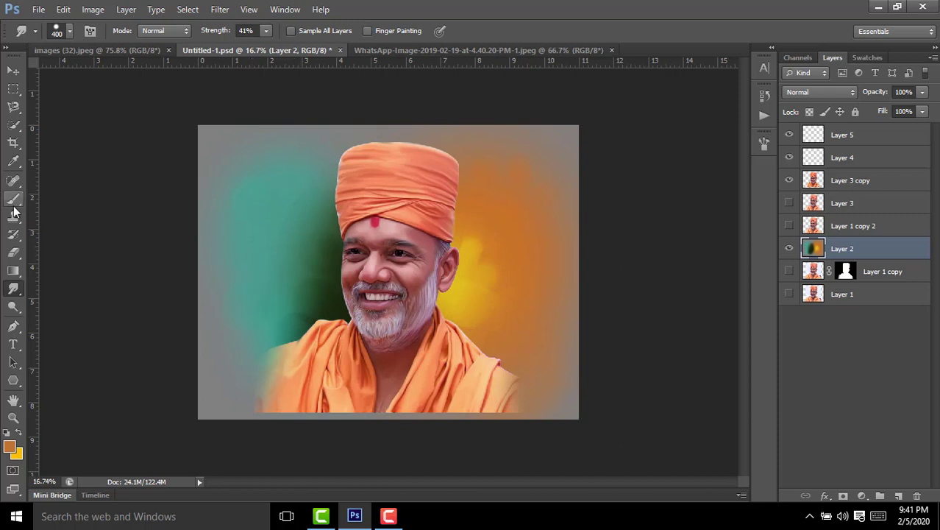
pyautogui.click(862, 58)
pyautogui.press('b')
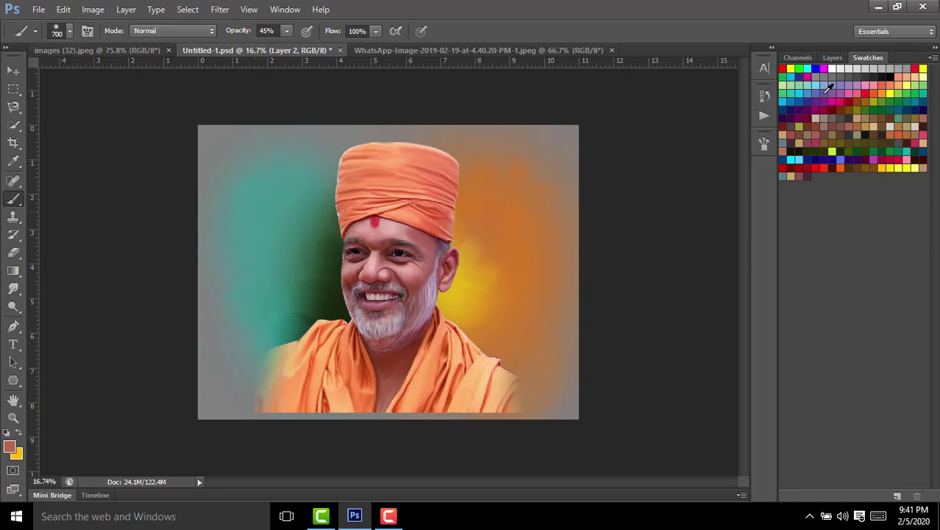
# Step: Paint light blue over the upper-left teal and a red tint beside the turban, top right
pyautogui.moveTo(265, 198); pyautogui.dragTo(292, 193)
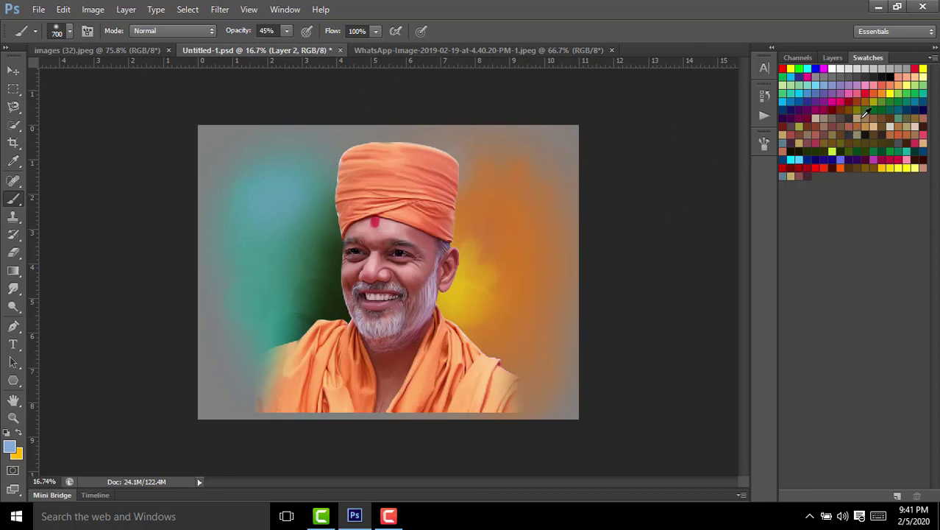
pyautogui.click(889, 167)
pyautogui.click(797, 133)
pyautogui.moveTo(453, 161); pyautogui.dragTo(510, 162)
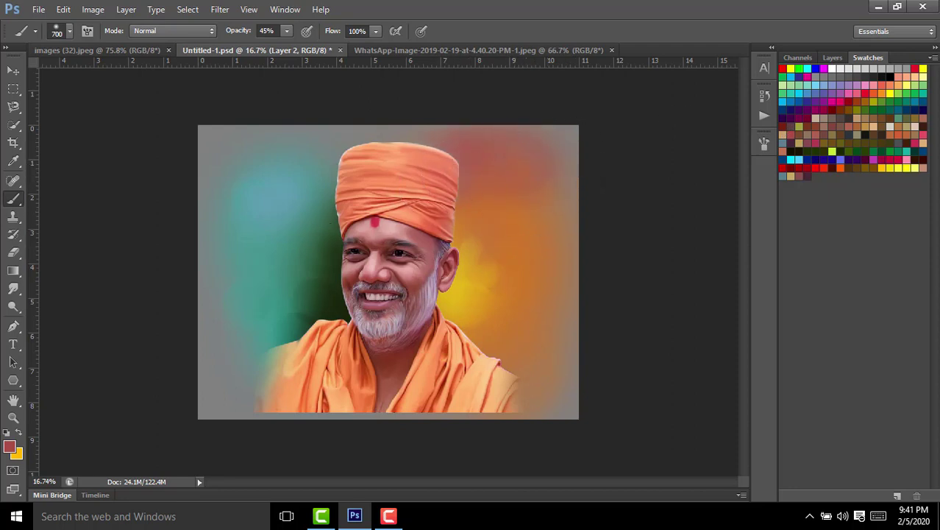
pyautogui.click(15, 289)
pyautogui.press('F7')
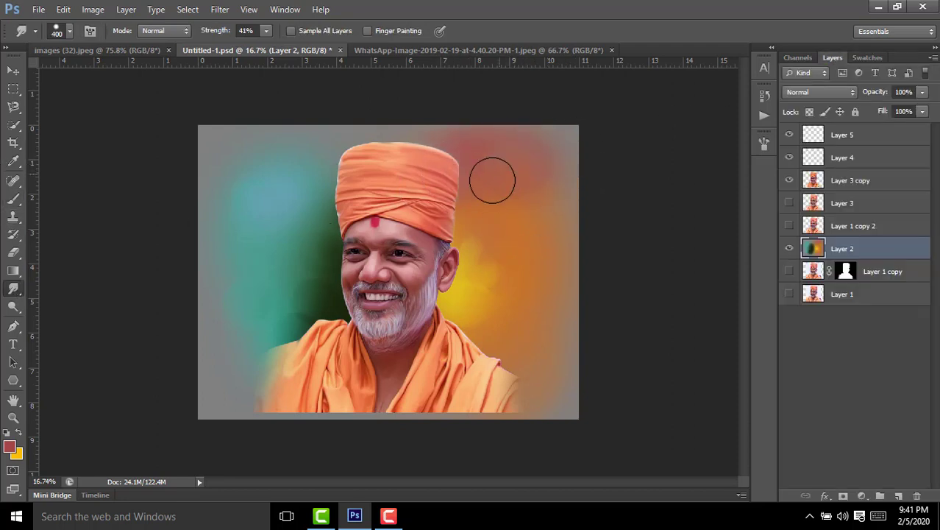
# Step: Smudge the orange, teal, green and yellow areas around the head, using a smaller brush near the face
pyautogui.moveTo(514, 273); pyautogui.dragTo(526, 334)
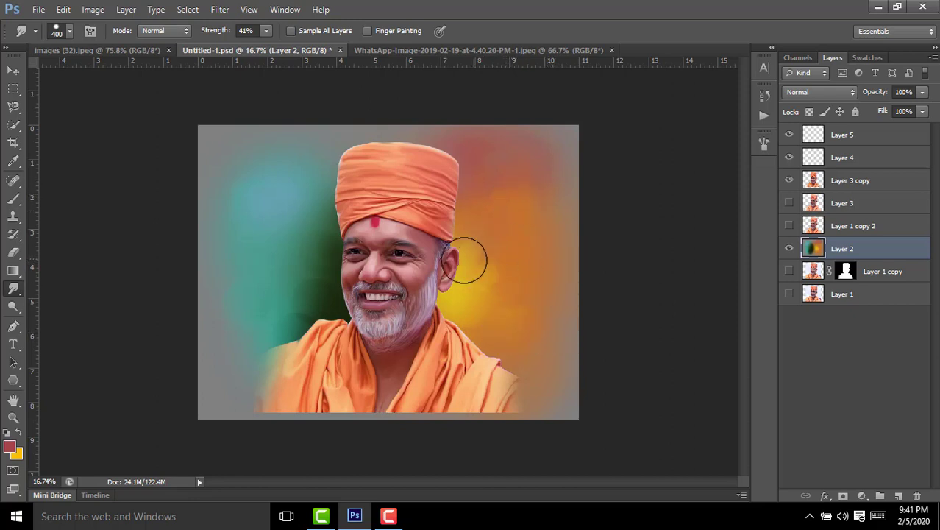
pyautogui.moveTo(286, 225); pyautogui.dragTo(334, 186)
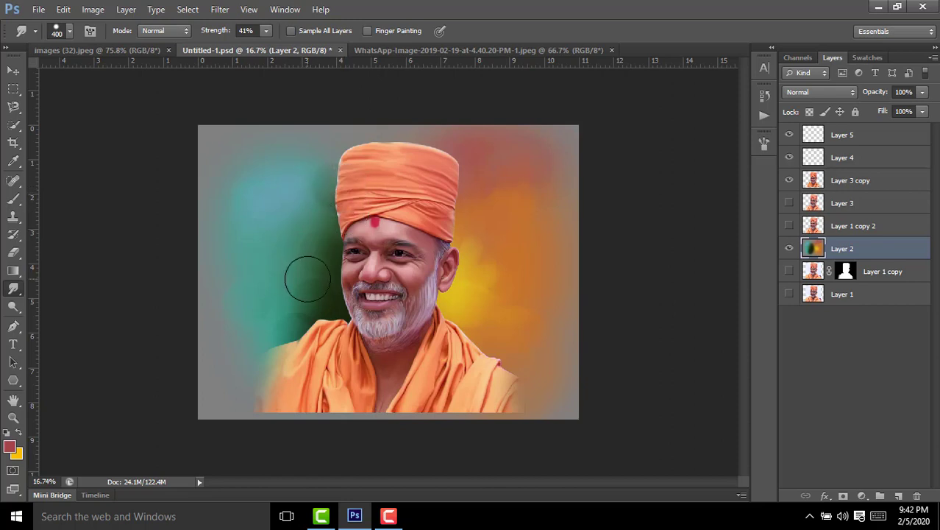
pyautogui.moveTo(261, 308); pyautogui.dragTo(322, 274)
pyautogui.moveTo(468, 204); pyautogui.dragTo(457, 236)
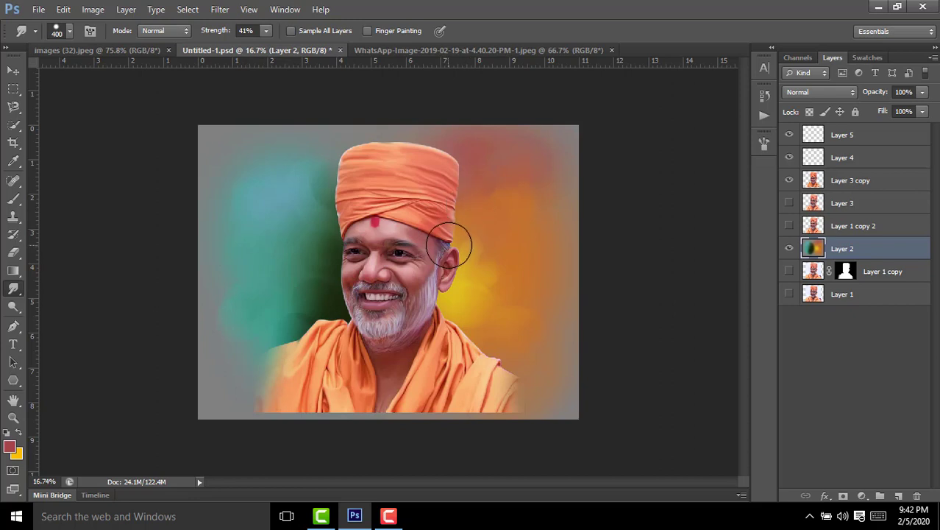
pyautogui.moveTo(519, 212); pyautogui.dragTo(514, 258)
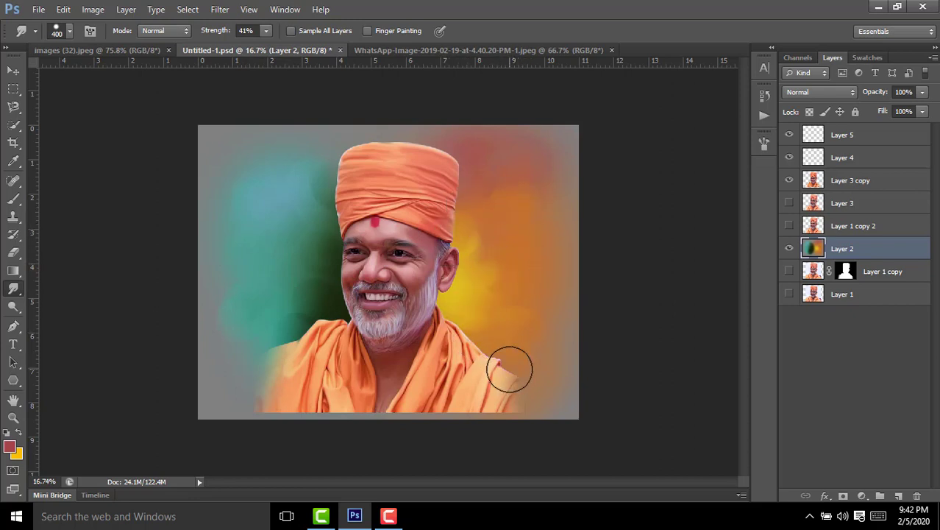
pyautogui.press('[')
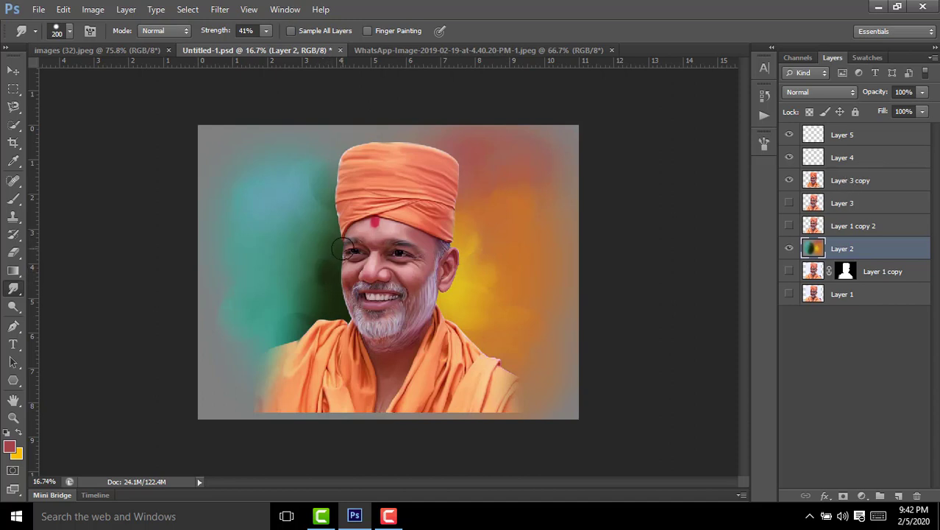
pyautogui.moveTo(346, 250); pyautogui.dragTo(324, 272)
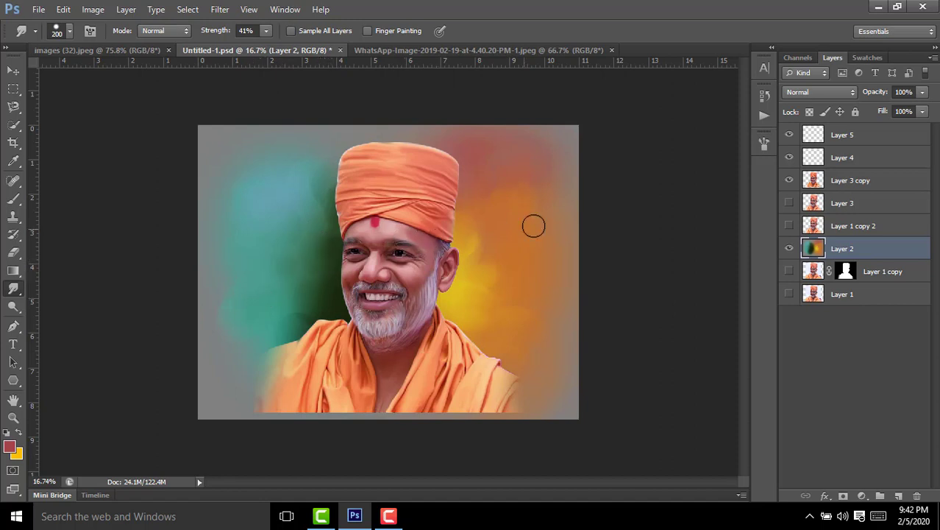
# Step: Mask Layer 3 copy and paint black at 100% opacity to fade the robe's bottom edge
pyautogui.click(841, 184)
pyautogui.click(843, 496)
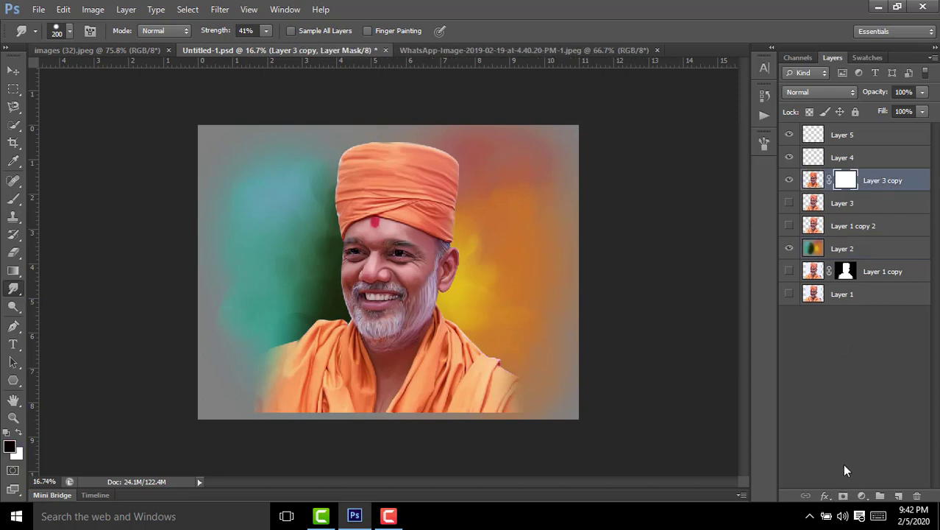
pyautogui.click(14, 198)
pyautogui.moveTo(232, 35); pyautogui.dragTo(545, 143)
pyautogui.moveTo(544, 419)
pyautogui.mouseDown()
pyautogui.moveTo(271, 447)
pyautogui.moveTo(248, 430)
pyautogui.moveTo(403, 430)
pyautogui.mouseUp()
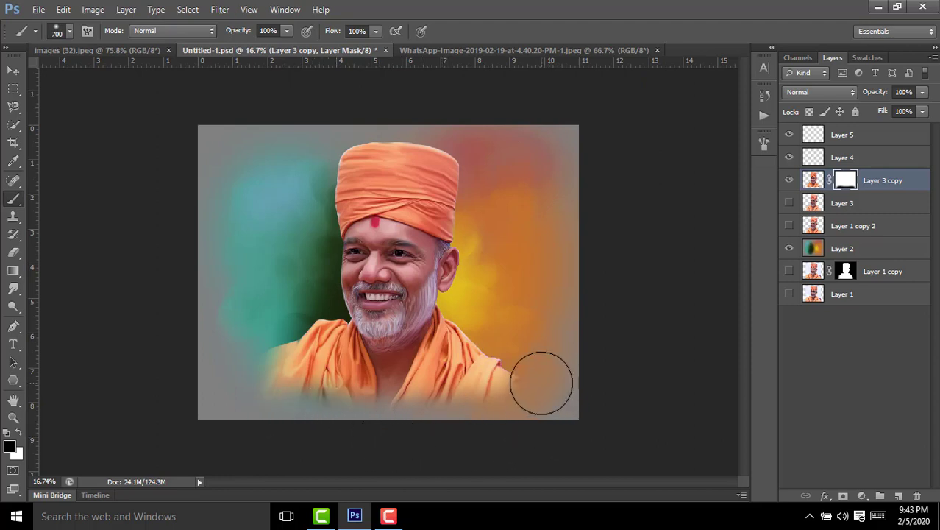
pyautogui.click(858, 249)
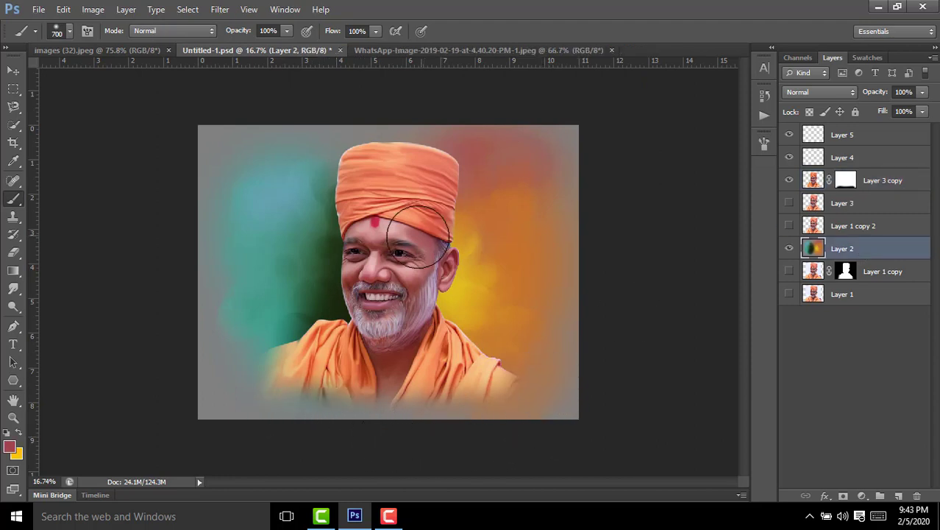
# Step: Pick a lighter sampled yellow, smudge the glow over the neck and dark green into teal
pyautogui.click(8, 446)
pyautogui.click(474, 269)
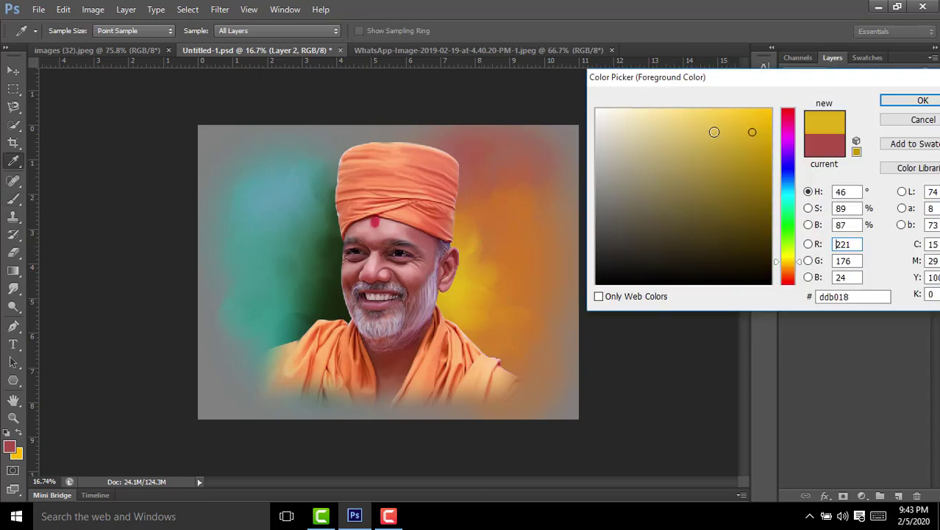
pyautogui.click(695, 120)
pyautogui.click(910, 100)
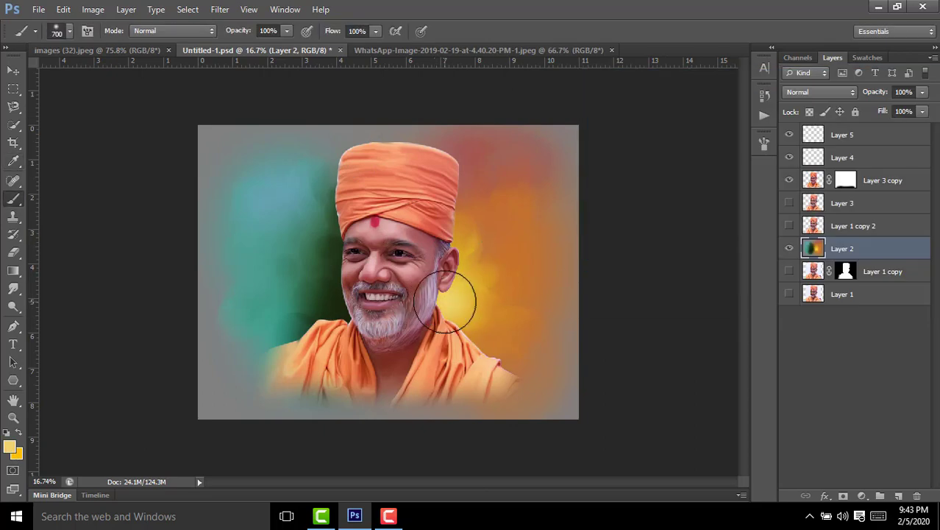
pyautogui.click(13, 289)
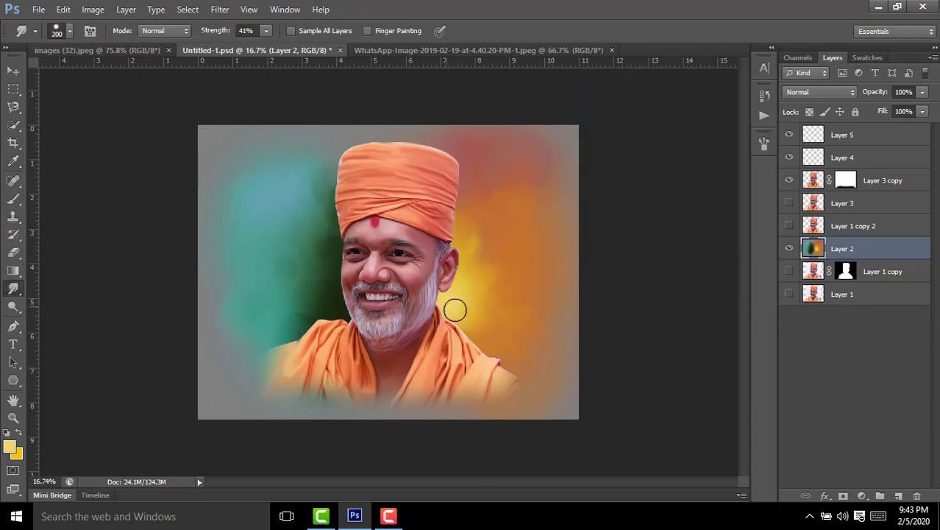
pyautogui.moveTo(455, 309)
pyautogui.mouseDown()
pyautogui.moveTo(466, 311)
pyautogui.moveTo(479, 278)
pyautogui.moveTo(465, 286)
pyautogui.mouseUp()
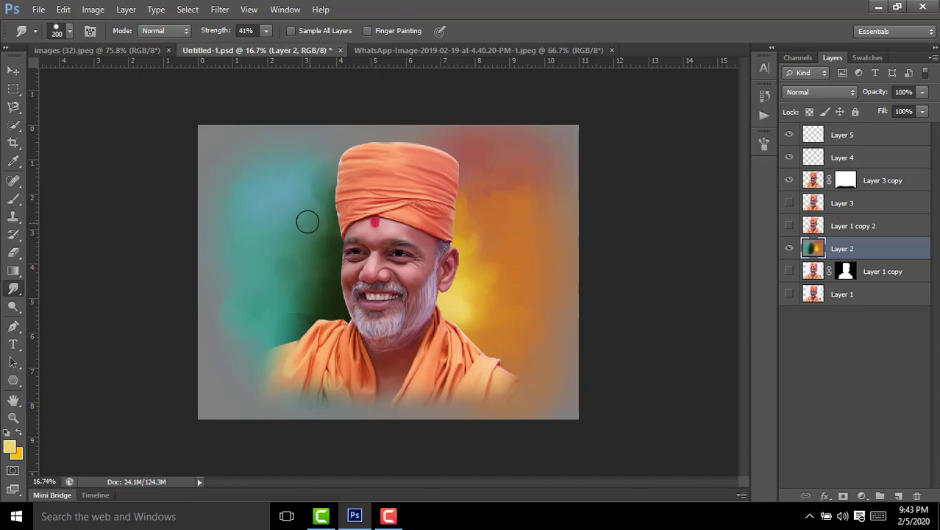
pyautogui.moveTo(307, 222)
pyautogui.mouseDown()
pyautogui.moveTo(294, 206)
pyautogui.moveTo(295, 241)
pyautogui.mouseUp()
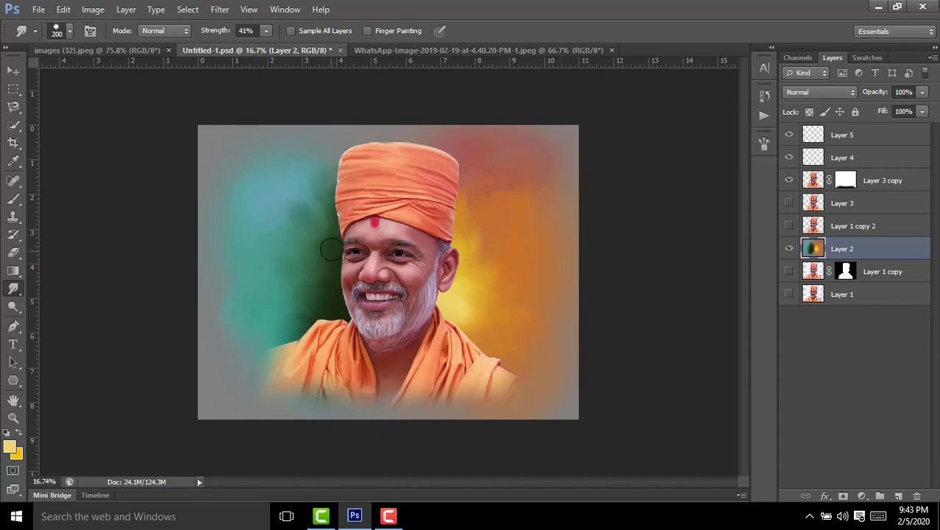
# Step: Sample dark green from the image and deepen it to 132504 in the Color Picker
pyautogui.click(10, 446)
pyautogui.click(345, 304)
pyautogui.click(751, 259)
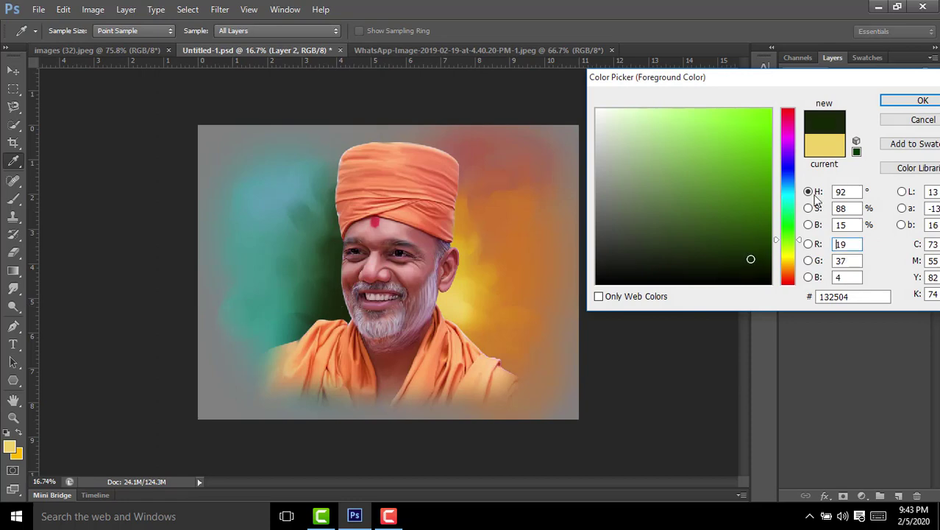
# Step: Try brushing the dark green at lower opacity over the teal left of the face, then undo it
pyautogui.press('Return')
pyautogui.click(13, 198)
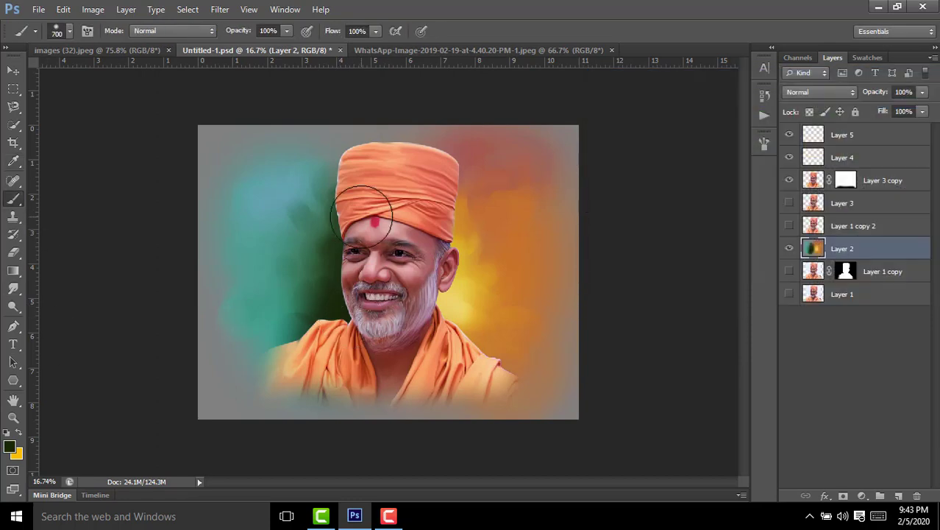
pyautogui.click(881, 57)
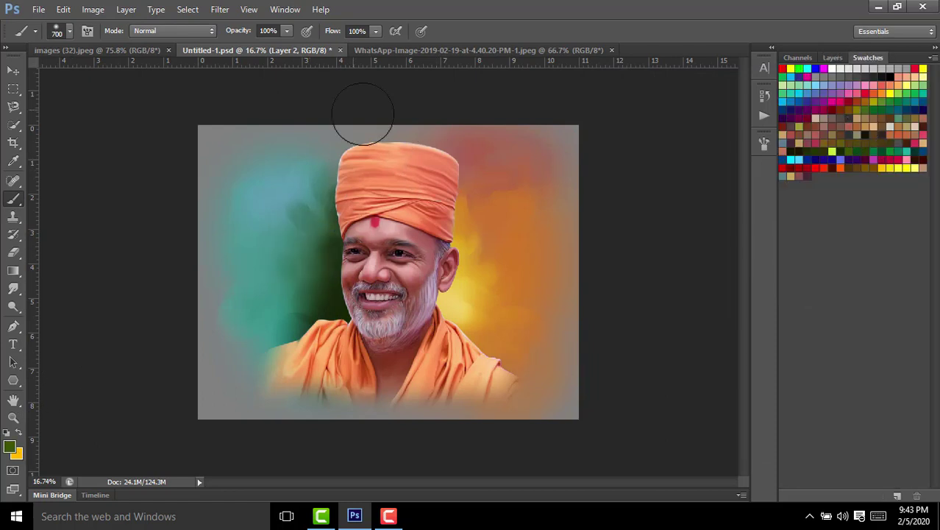
pyautogui.moveTo(244, 32); pyautogui.dragTo(230, 34)
pyautogui.moveTo(304, 256); pyautogui.dragTo(274, 293)
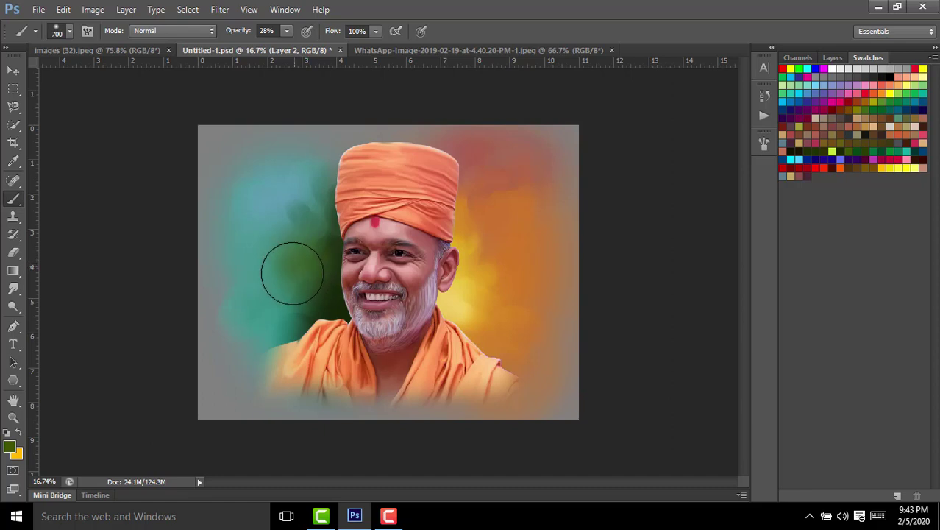
pyautogui.hotkey('ctrl', 'z')
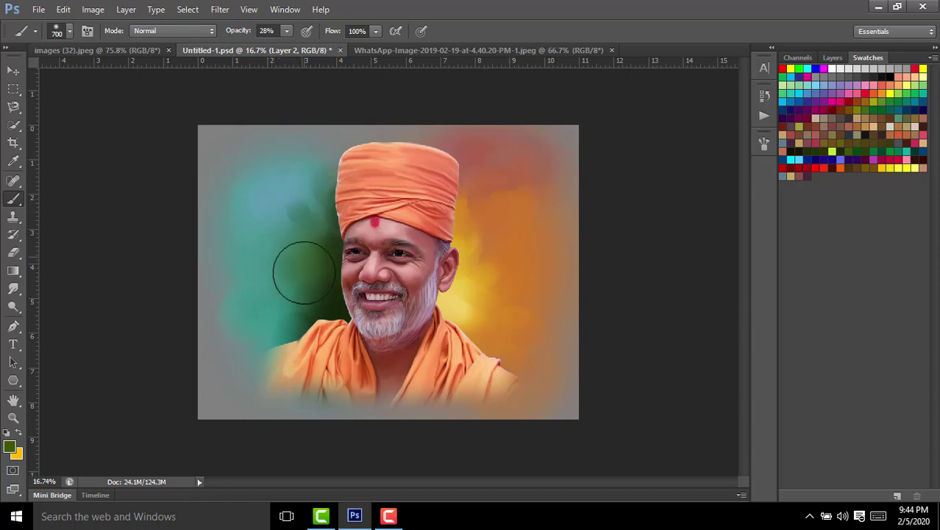
# Step: Smudge the green and teal left of the face upward toward the turban
pyautogui.click(14, 289)
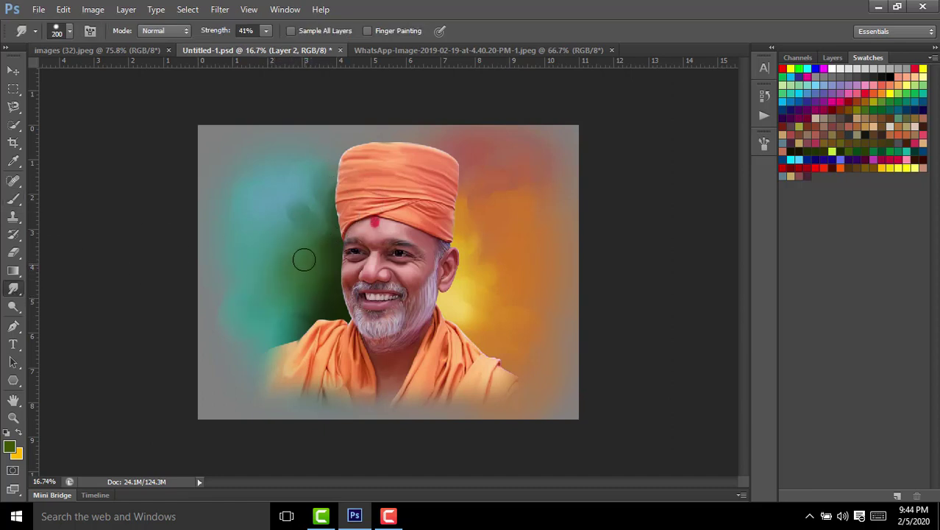
pyautogui.moveTo(266, 311); pyautogui.dragTo(292, 196)
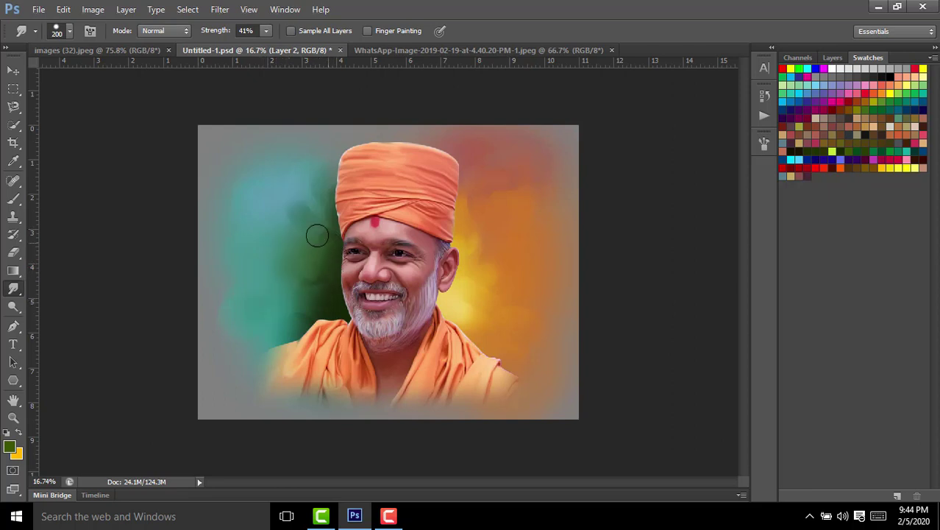
pyautogui.moveTo(317, 234); pyautogui.dragTo(337, 201)
pyautogui.click(833, 58)
pyautogui.click(813, 183)
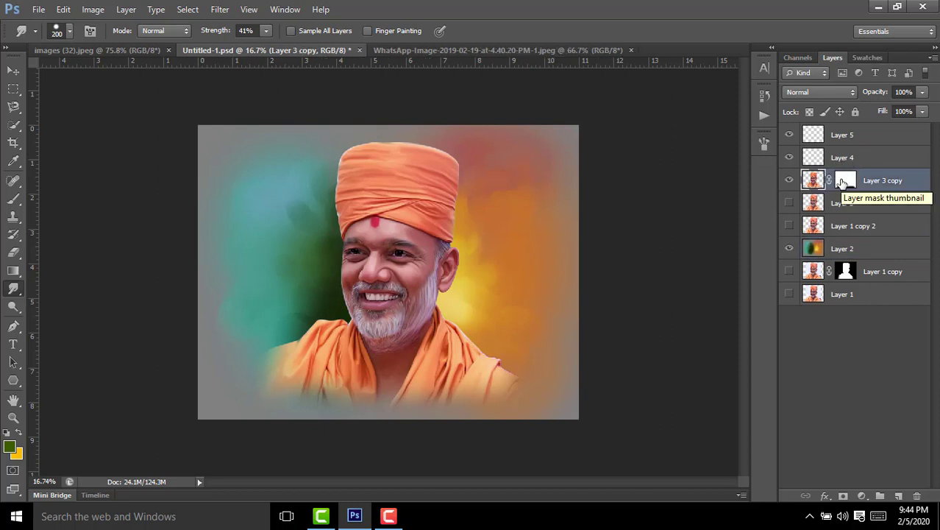
# Step: On Layer 2, paint orange along the bottom-left and bottom edges and sampled teal top-left
pyautogui.click(14, 197)
pyautogui.hotkey('alt', '[')
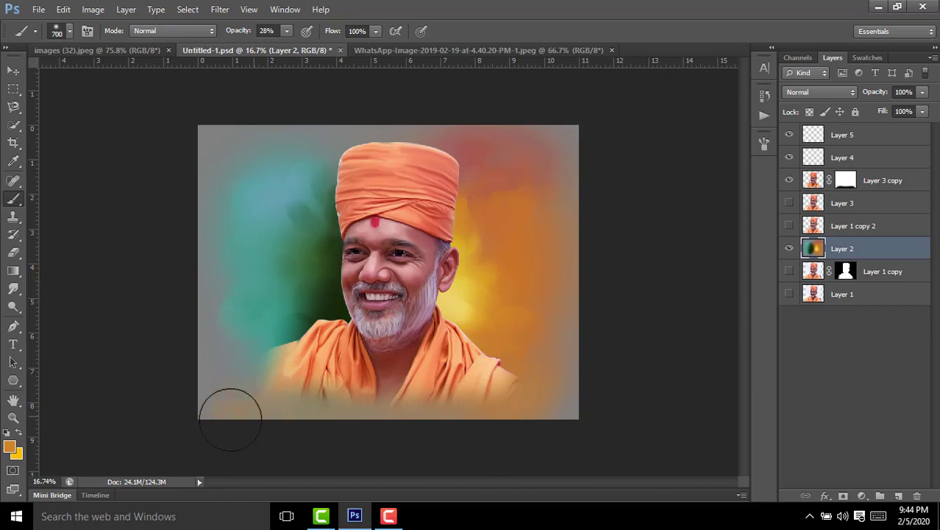
pyautogui.moveTo(234, 410); pyautogui.dragTo(190, 270)
pyautogui.moveTo(250, 395); pyautogui.dragTo(539, 416)
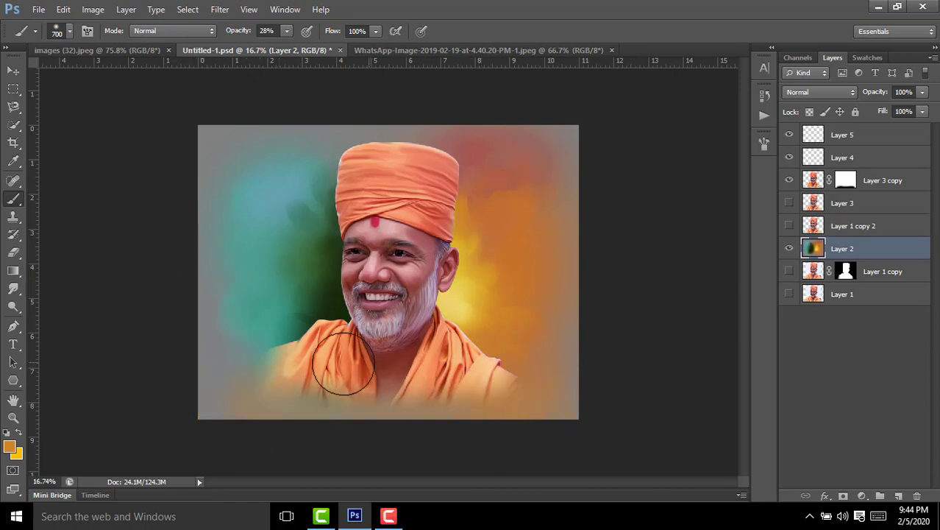
pyautogui.keyDown('alt'); pyautogui.click(283, 327); pyautogui.keyUp('alt')
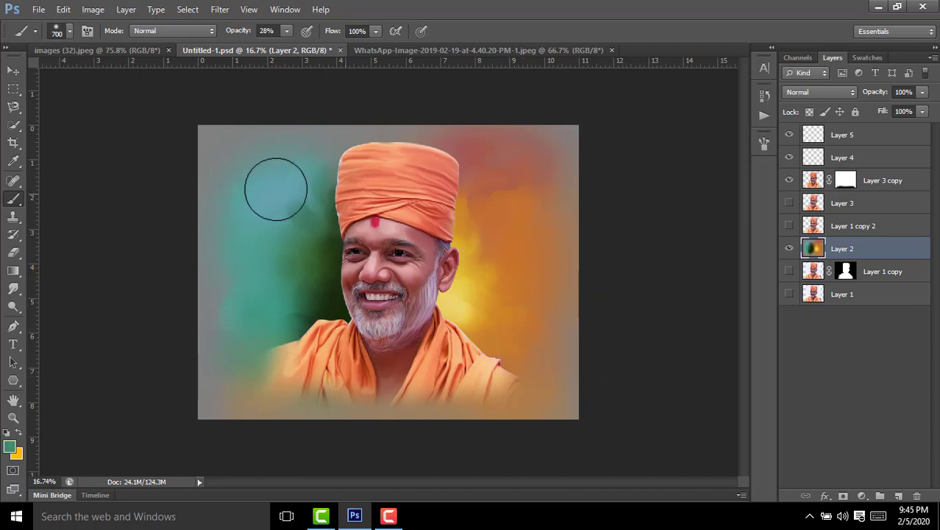
pyautogui.moveTo(275, 184); pyautogui.dragTo(234, 189)
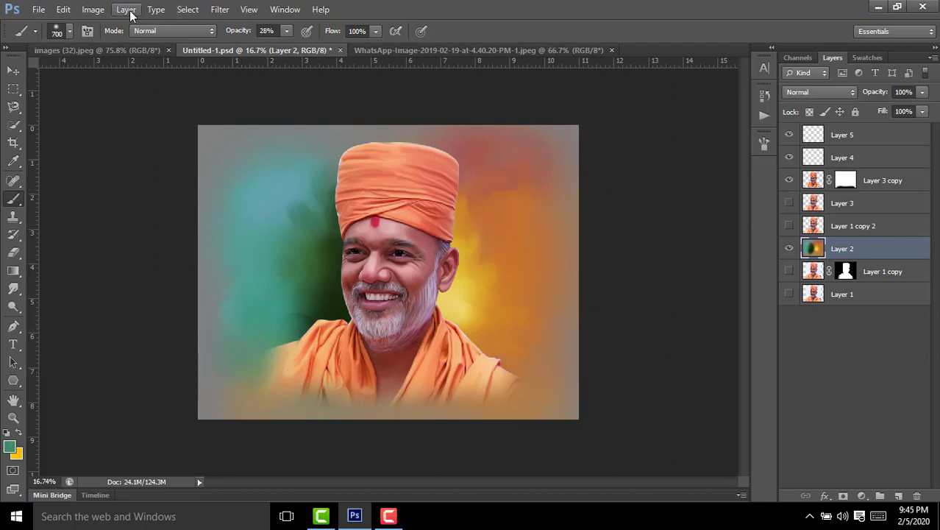
# Step: Raise the Vibrance of background Layer 2 to +74
pyautogui.click(93, 9)
pyautogui.moveTo(113, 44)
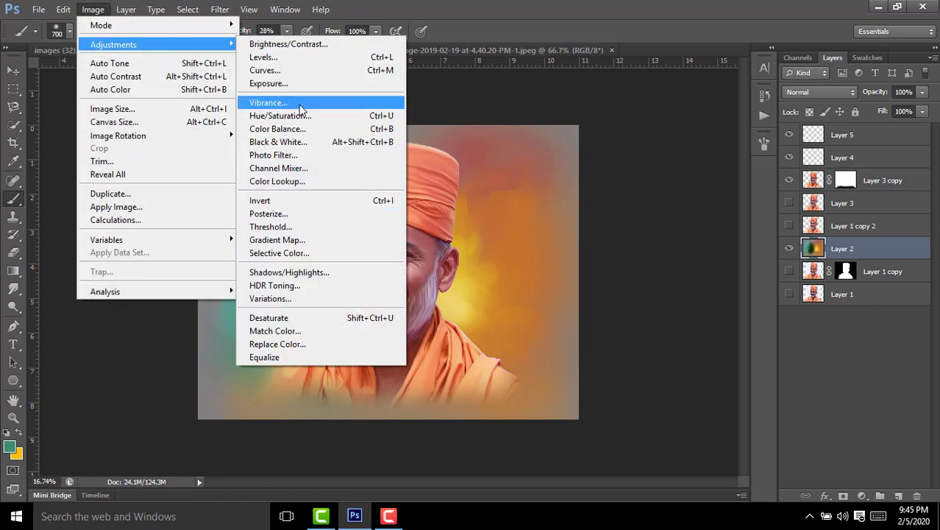
pyautogui.click(299, 105)
pyautogui.moveTo(635, 292)
pyautogui.mouseDown()
pyautogui.moveTo(707, 297)
pyautogui.moveTo(686, 298)
pyautogui.mouseUp()
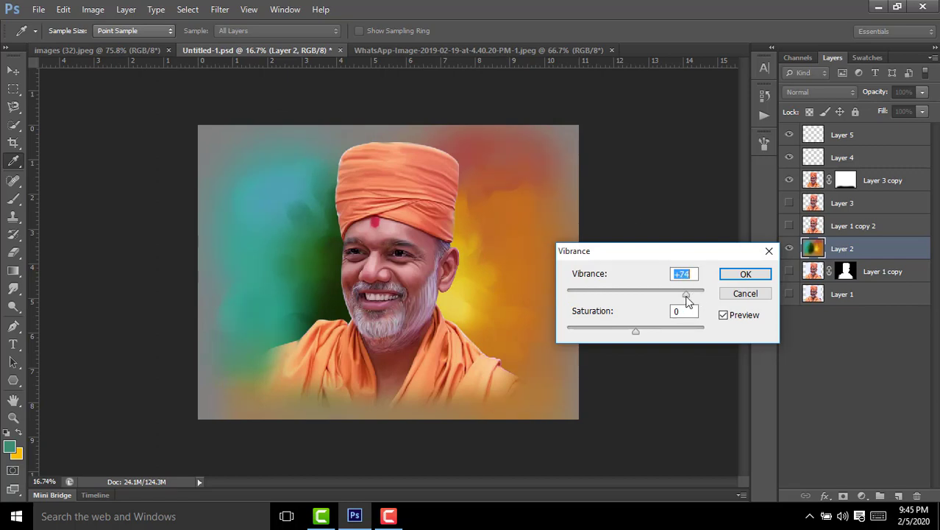
pyautogui.click(736, 273)
pyautogui.press('b')
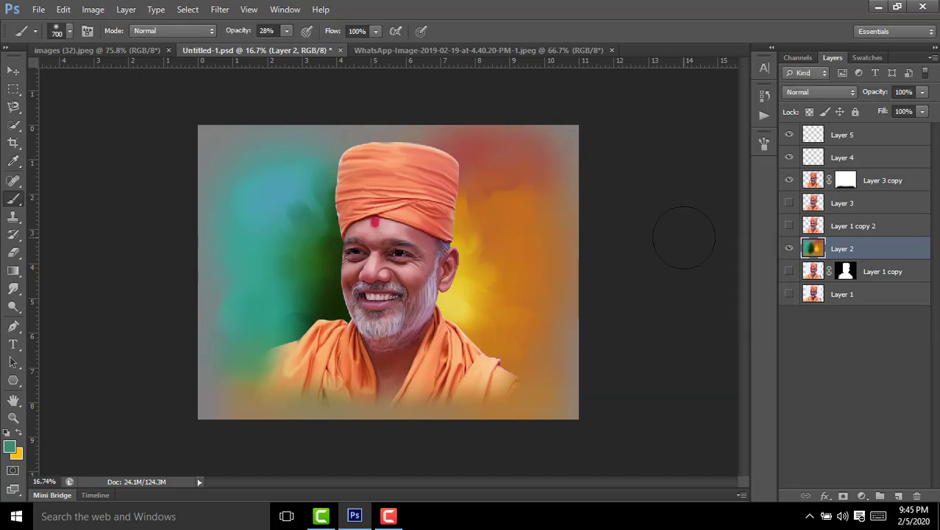
# Step: Boost the Vibrance of the portrait layer Layer 3 copy as well
pyautogui.click(817, 182)
pyautogui.click(93, 9)
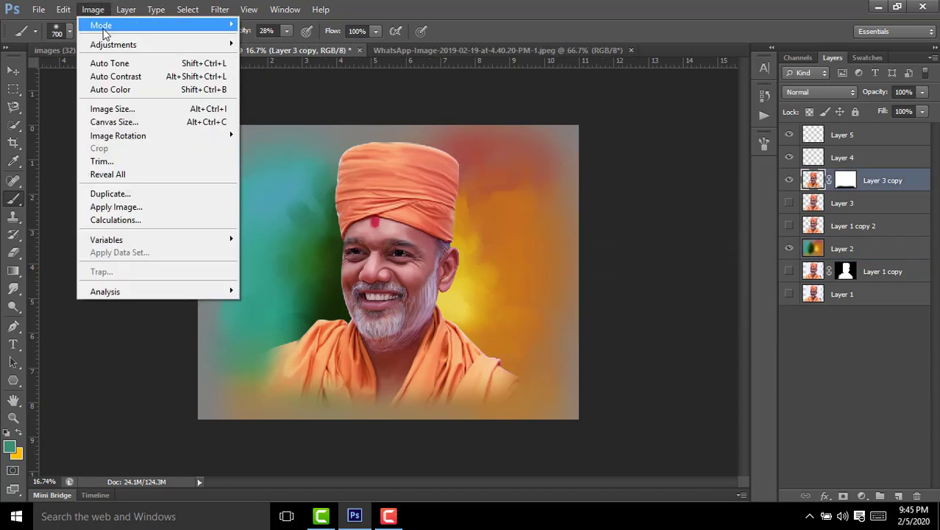
pyautogui.click(266, 103)
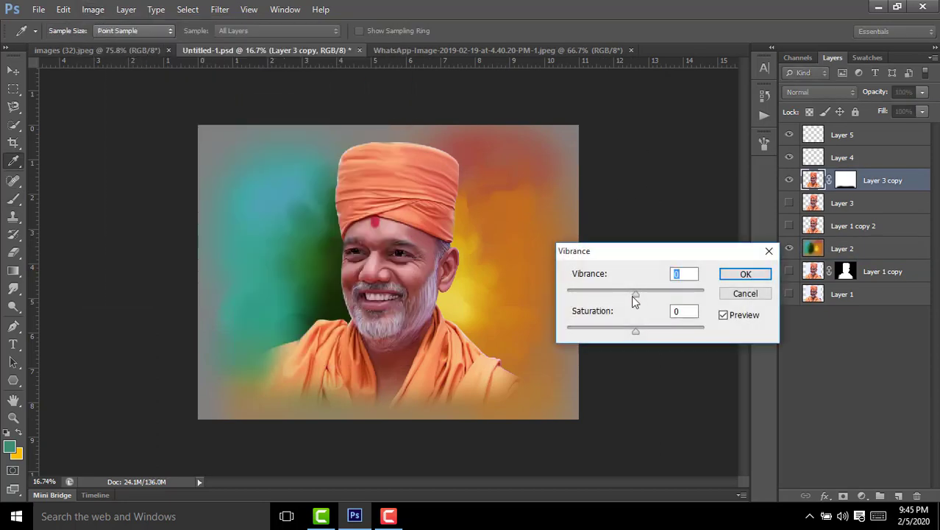
pyautogui.moveTo(677, 296)
pyautogui.mouseDown()
pyautogui.moveTo(695, 300)
pyautogui.moveTo(667, 294)
pyautogui.mouseUp()
pyautogui.click(730, 277)
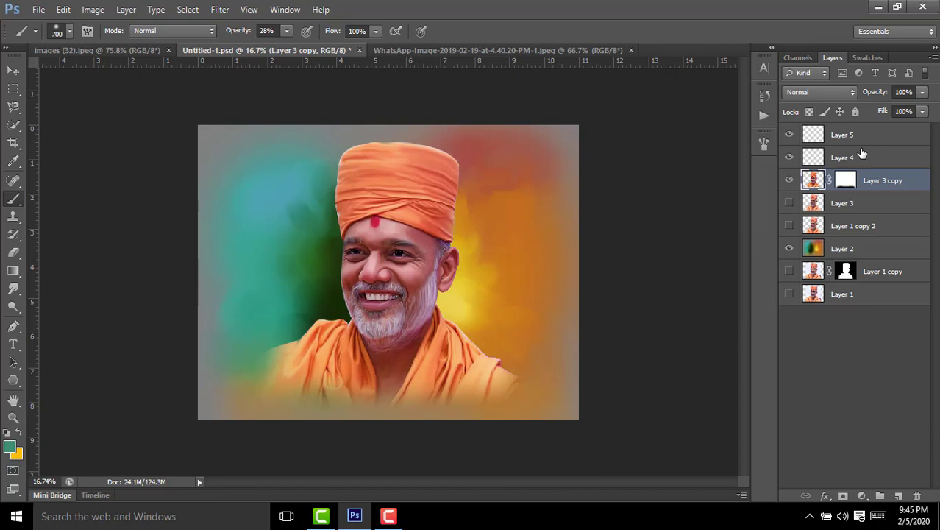
# Step: Check Layer 5's effect and delete the empty Layer 4
pyautogui.click(860, 156)
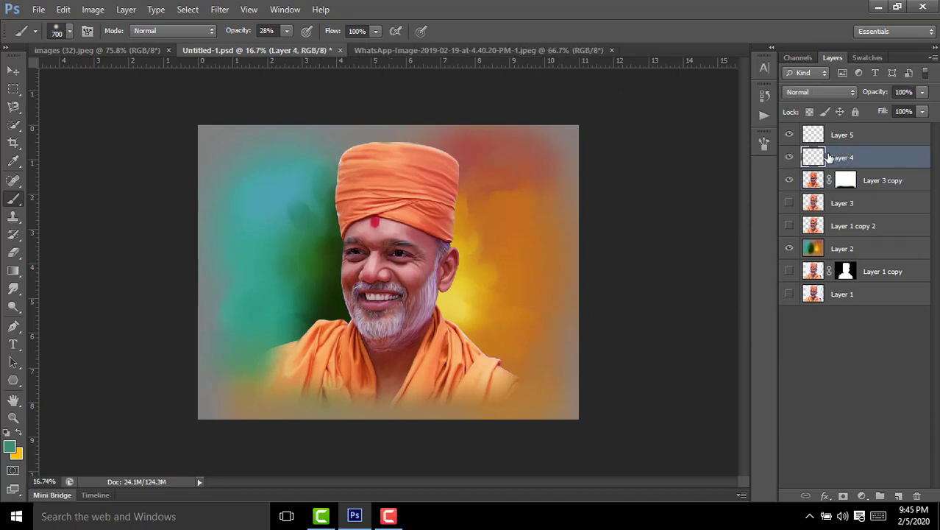
pyautogui.scroll(5, 414, 213)
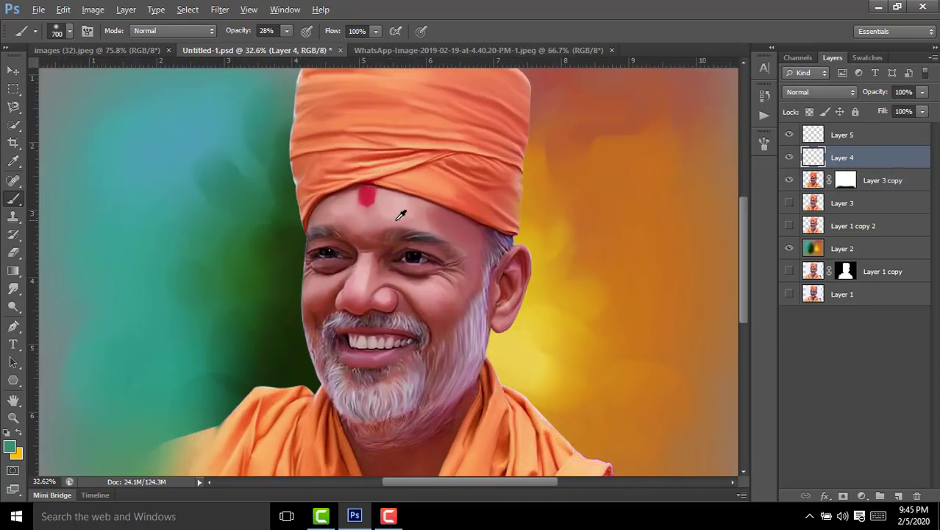
pyautogui.scroll(1, 415, 214)
pyautogui.click(13, 70)
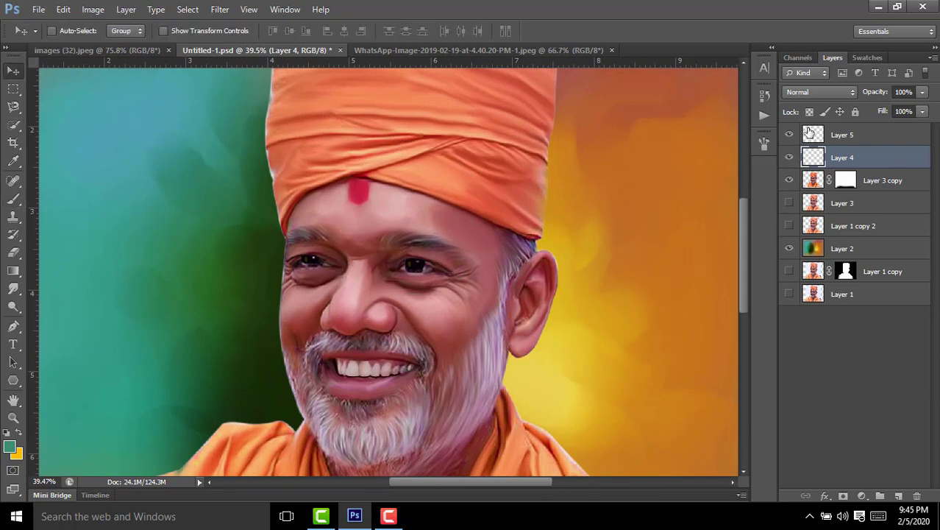
pyautogui.click(789, 135)
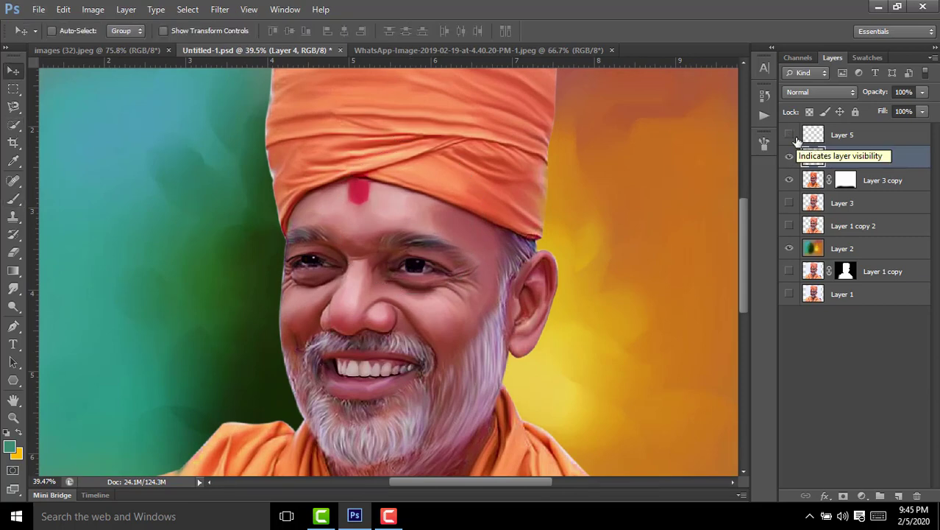
pyautogui.keyDown('shift'); pyautogui.click(848, 139); pyautogui.keyUp('shift')
pyautogui.hotkey('ctrl', 'e')
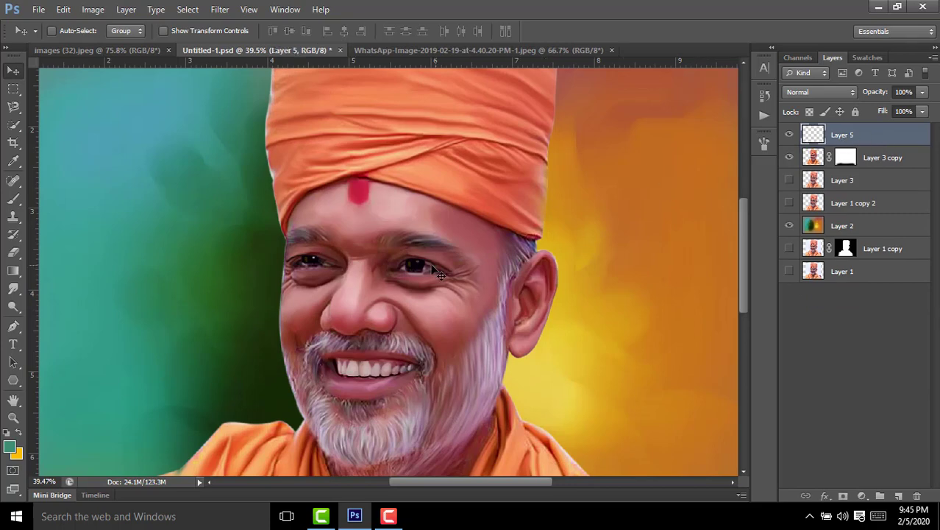
# Step: Nudge Layer 5's eye details slightly right and down, then merge it into Layer 3 copy, applying the mask
pyautogui.hotkey('ctrl', 't')
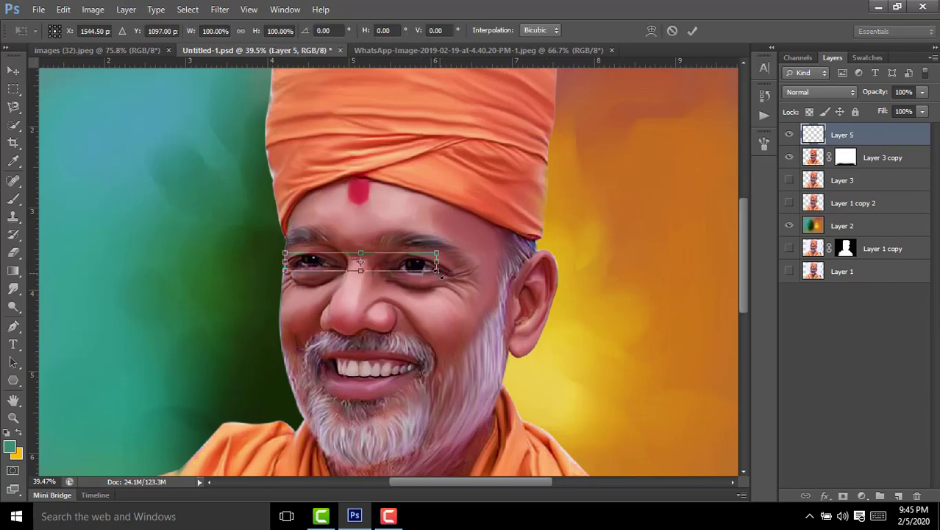
pyautogui.moveTo(390, 266); pyautogui.dragTo(398, 271)
pyautogui.scroll(3, 399, 272)
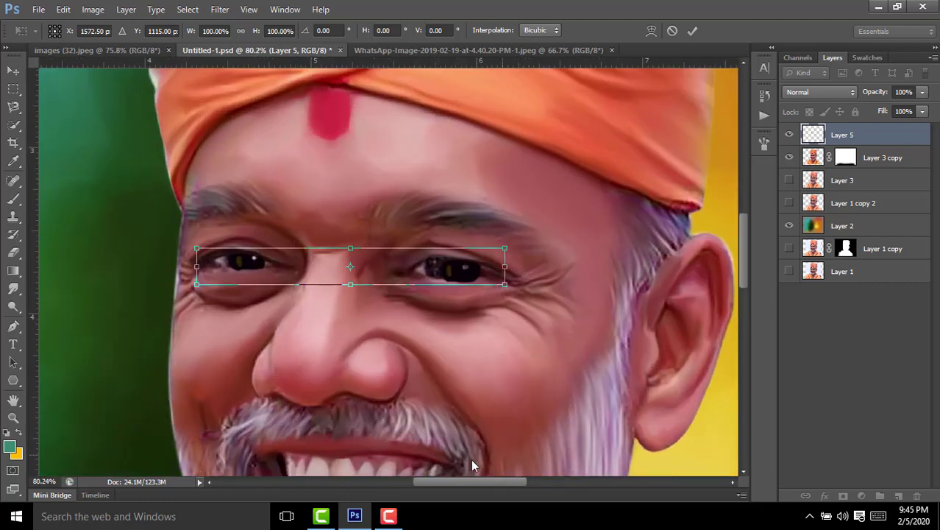
pyautogui.click(398, 521)
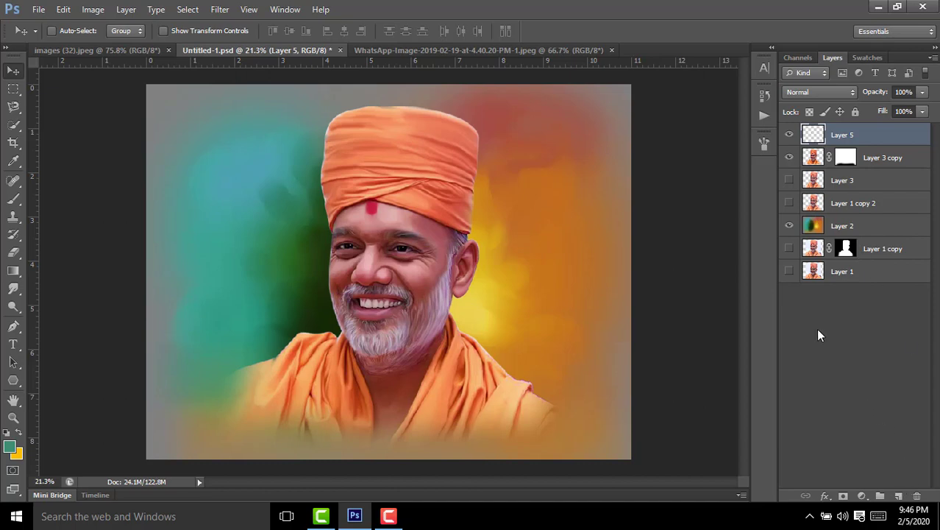
pyautogui.hotkey('ctrl', 'e')
pyautogui.click(452, 215)
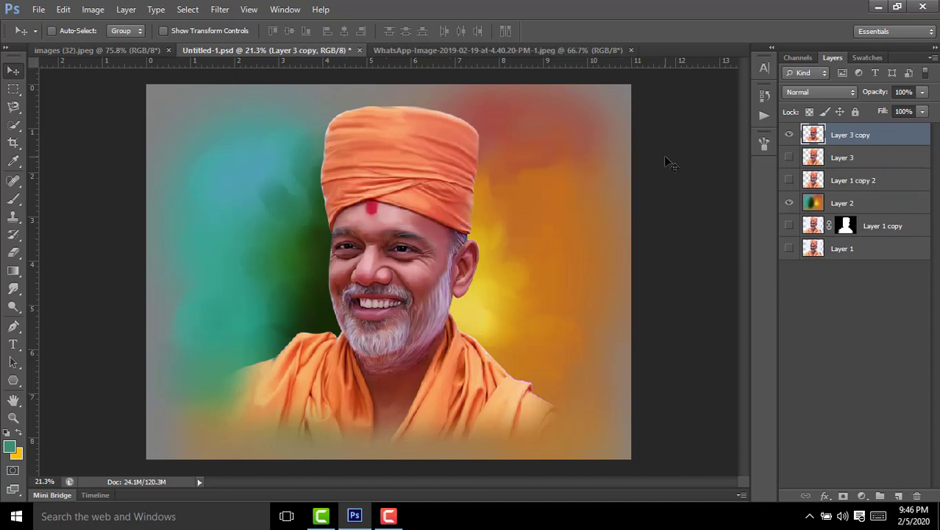
# Step: Add a new Layer 4 set to Color blend mode
pyautogui.click(898, 496)
pyautogui.click(814, 92)
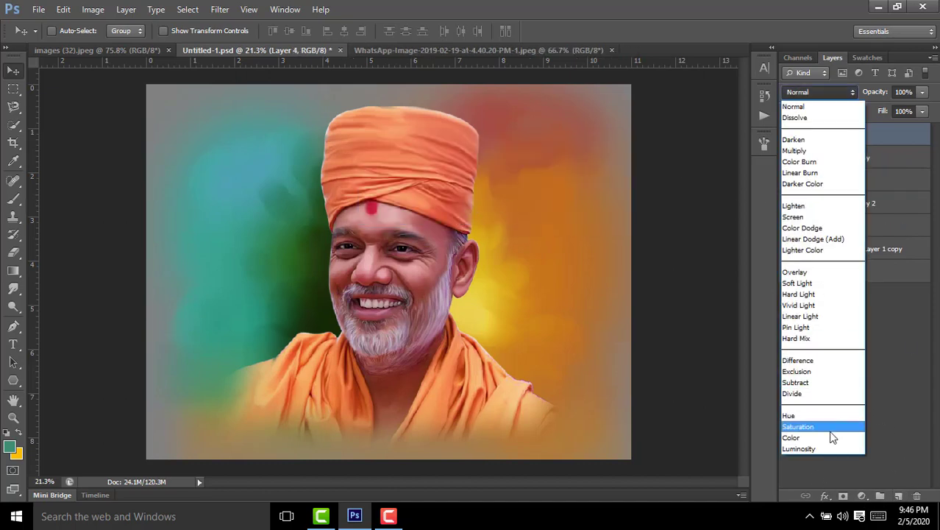
pyautogui.click(806, 439)
pyautogui.click(13, 197)
pyautogui.scroll(3, 435, 242)
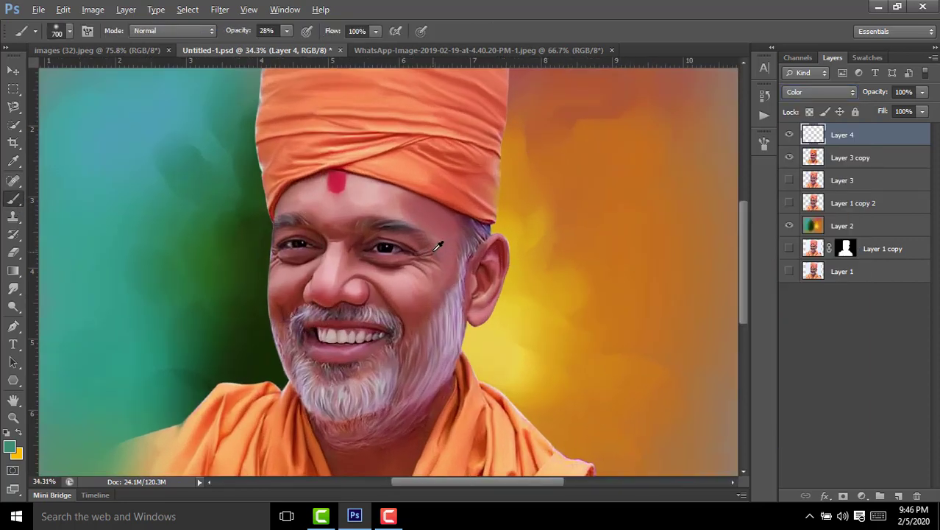
pyautogui.scroll(2, 435, 237)
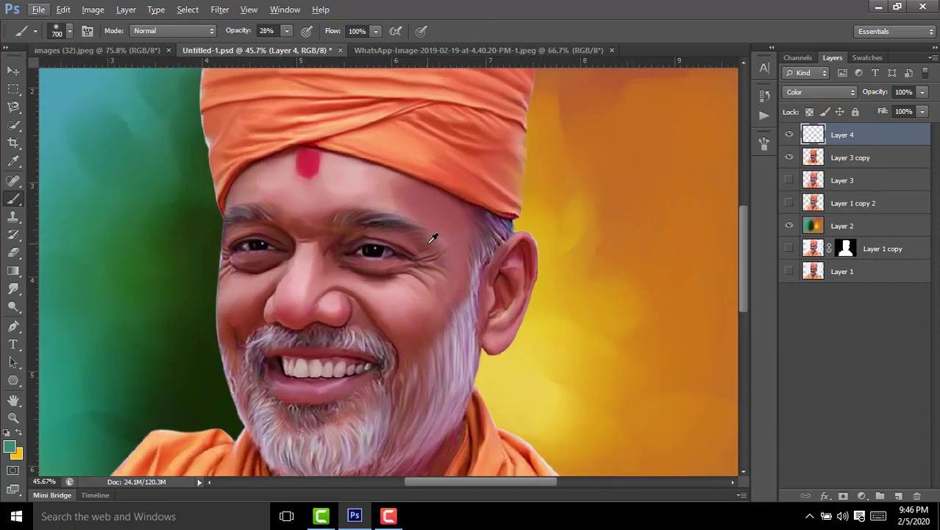
# Step: Choose an orange foreground colour and set the brush to 175 px at 100% opacity
pyautogui.click(9, 446)
pyautogui.click(809, 245)
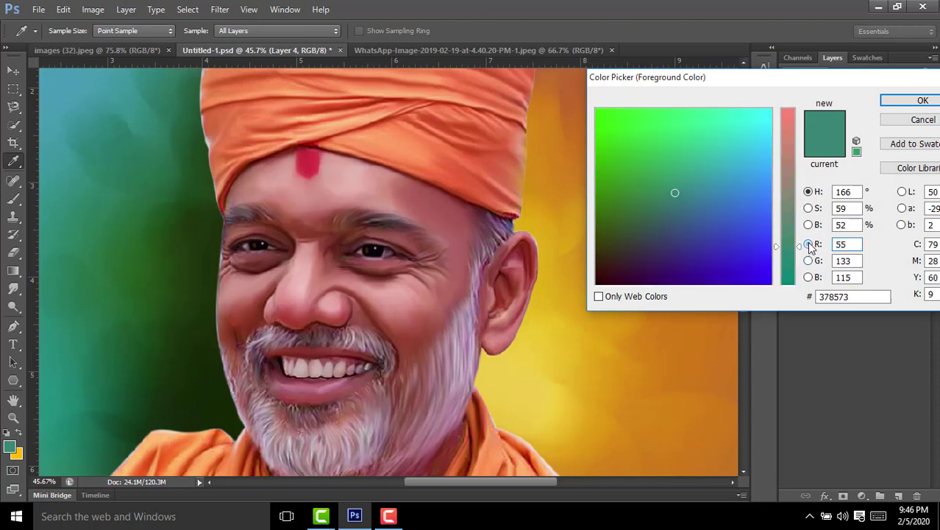
pyautogui.moveTo(797, 250); pyautogui.dragTo(791, 107)
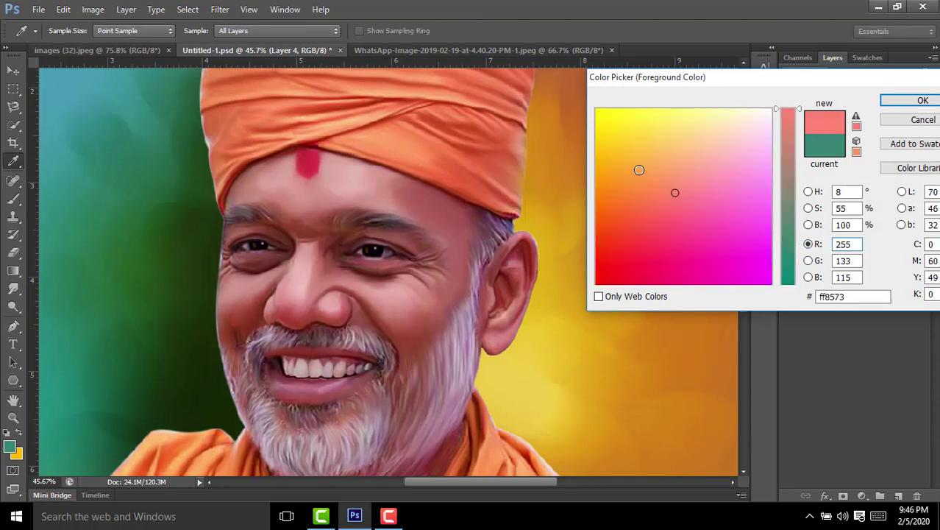
pyautogui.moveTo(638, 170); pyautogui.dragTo(627, 157)
pyautogui.click(922, 100)
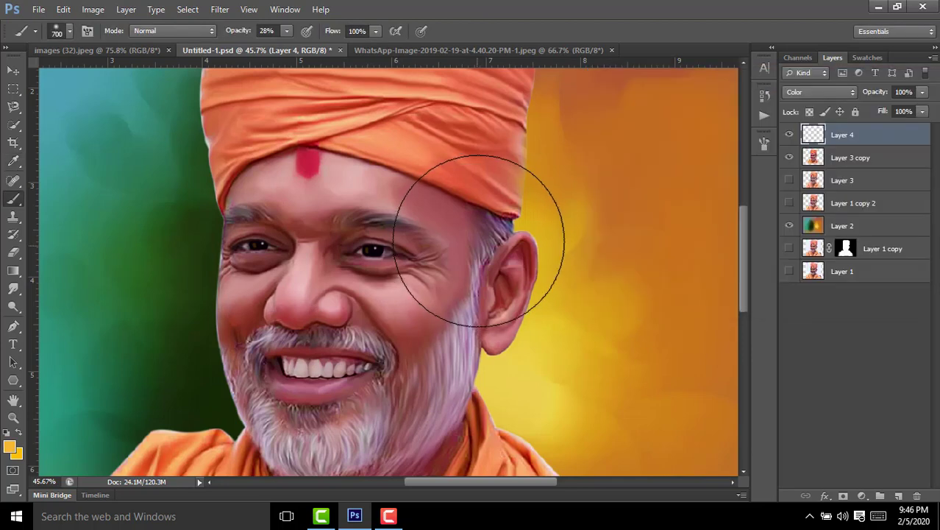
pyautogui.press('[')
pyautogui.press('[')
pyautogui.press('[')
pyautogui.press('[')
pyautogui.press('[')
pyautogui.press('[')
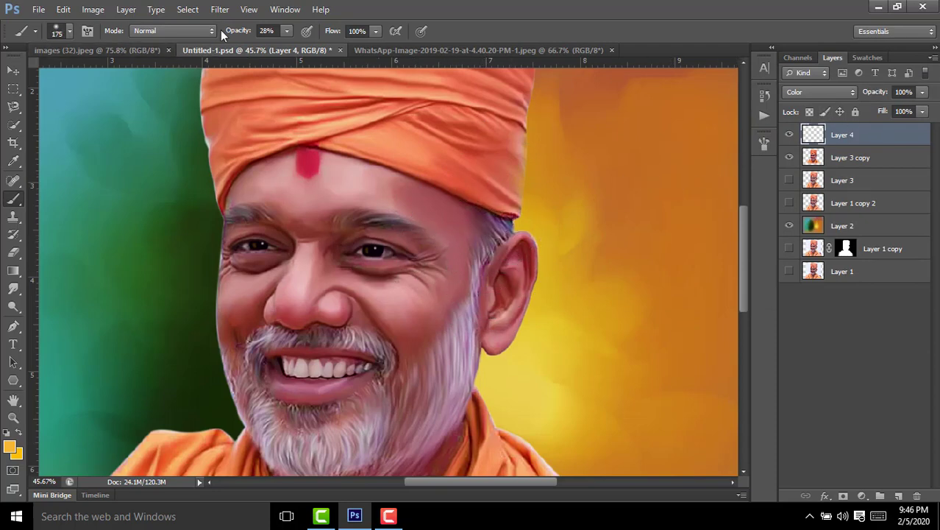
pyautogui.moveTo(228, 32); pyautogui.dragTo(312, 35)
# Step: Lower Layer 4's opacity to 11% and load the figure's selection from Layer 3 copy
pyautogui.moveTo(880, 94); pyautogui.dragTo(835, 100)
pyautogui.scroll(-2, 324, 261)
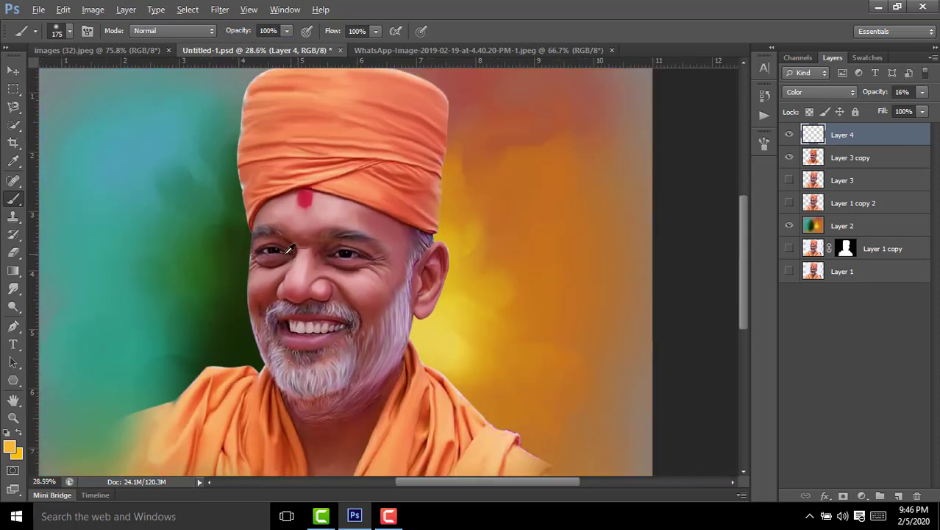
pyautogui.scroll(1, 292, 206)
pyautogui.scroll(1, 290, 204)
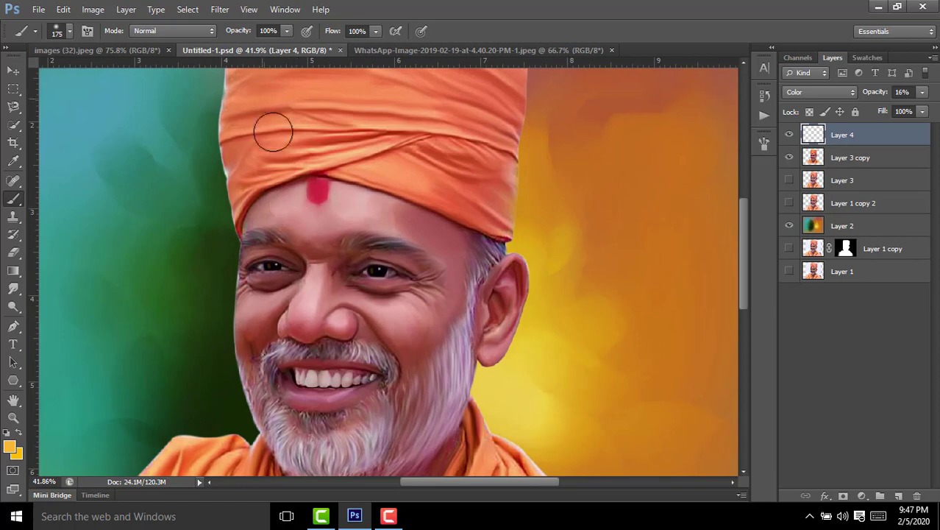
pyautogui.moveTo(873, 98); pyautogui.dragTo(868, 100)
pyautogui.keyDown('ctrl'); pyautogui.click(820, 157); pyautogui.keyUp('ctrl')
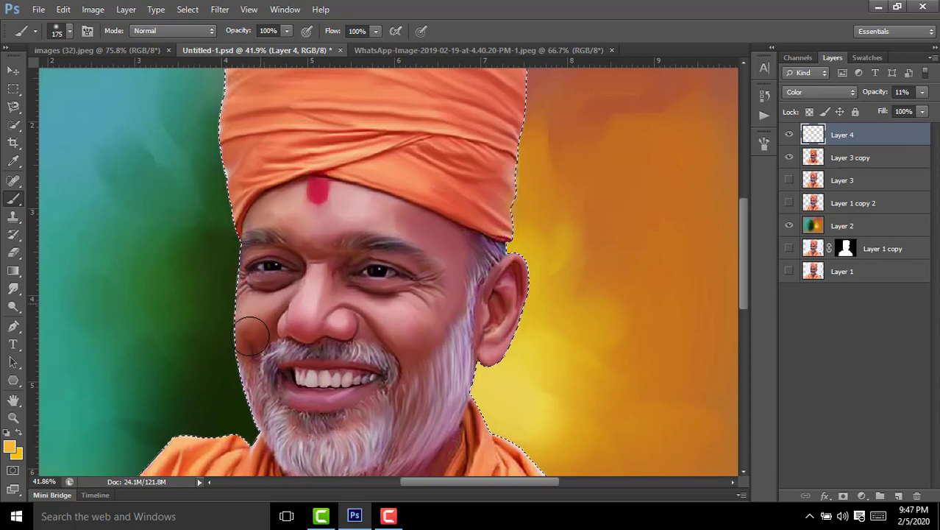
# Step: Raise Layer 4's opacity and brush a faint red tint across the cheek
pyautogui.moveTo(237, 292)
pyautogui.mouseDown()
pyautogui.moveTo(250, 358)
pyautogui.moveTo(248, 442)
pyautogui.mouseUp()
pyautogui.moveTo(875, 97); pyautogui.dragTo(886, 97)
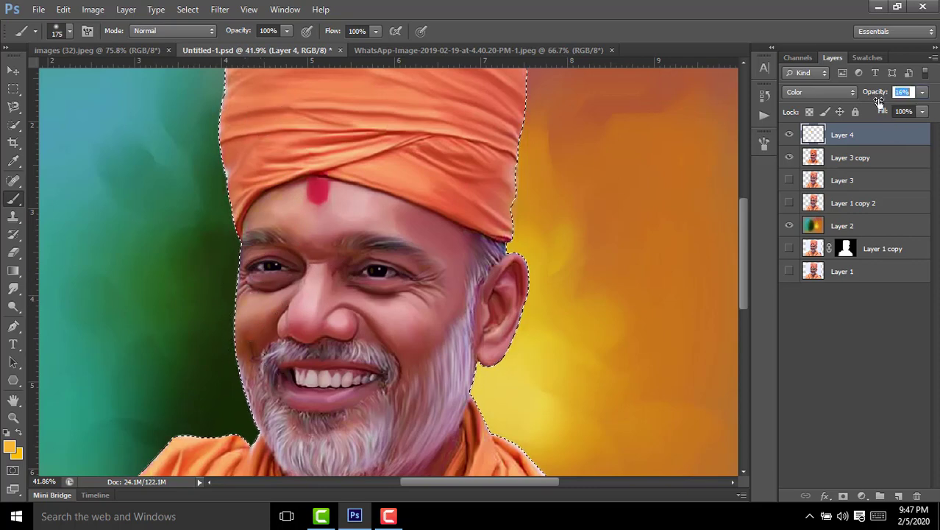
pyautogui.click(9, 446)
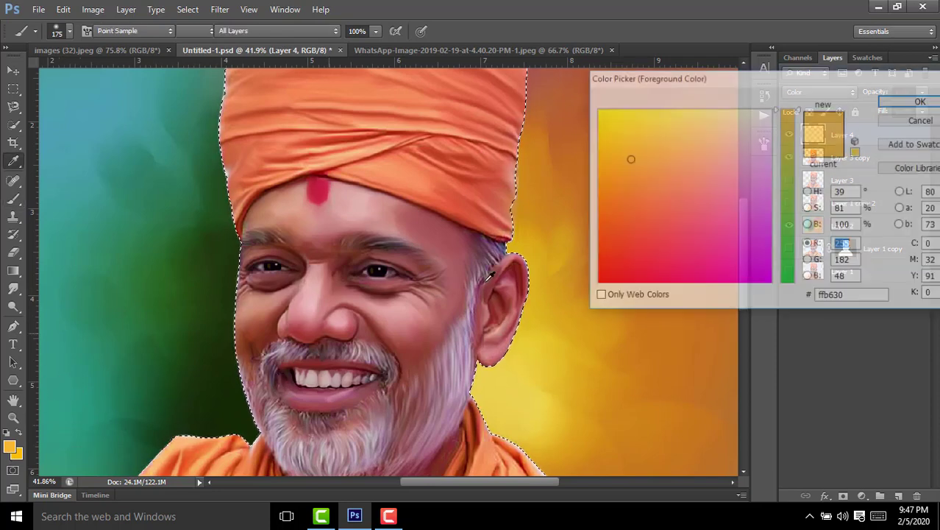
pyautogui.moveTo(679, 220); pyautogui.dragTo(637, 235)
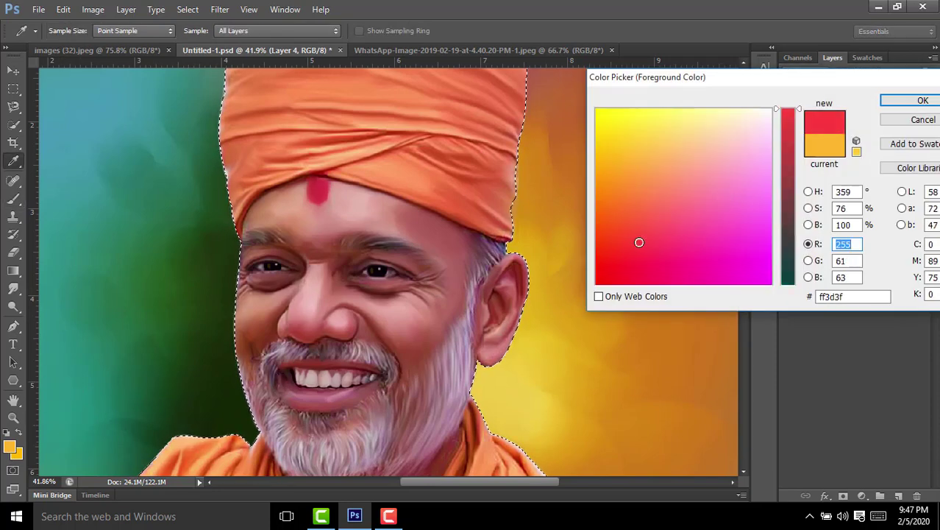
pyautogui.click(921, 100)
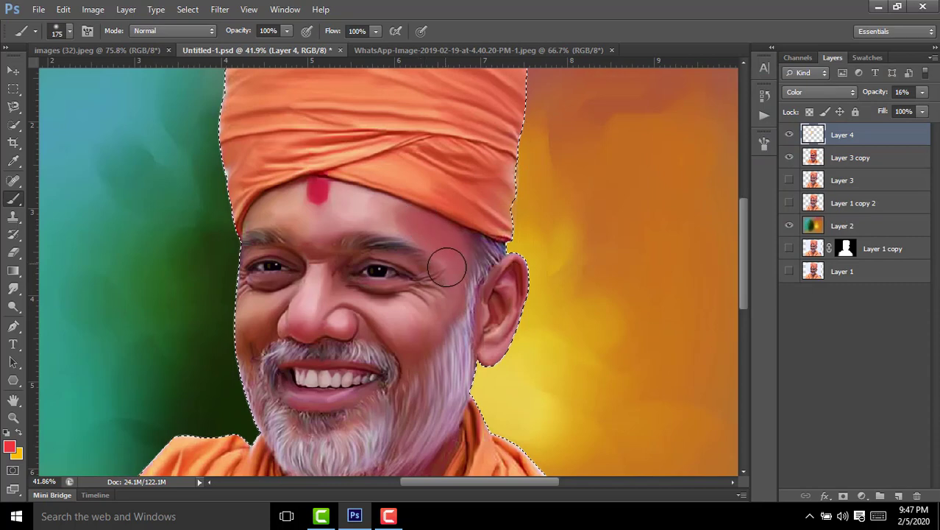
pyautogui.moveTo(436, 344); pyautogui.dragTo(386, 336)
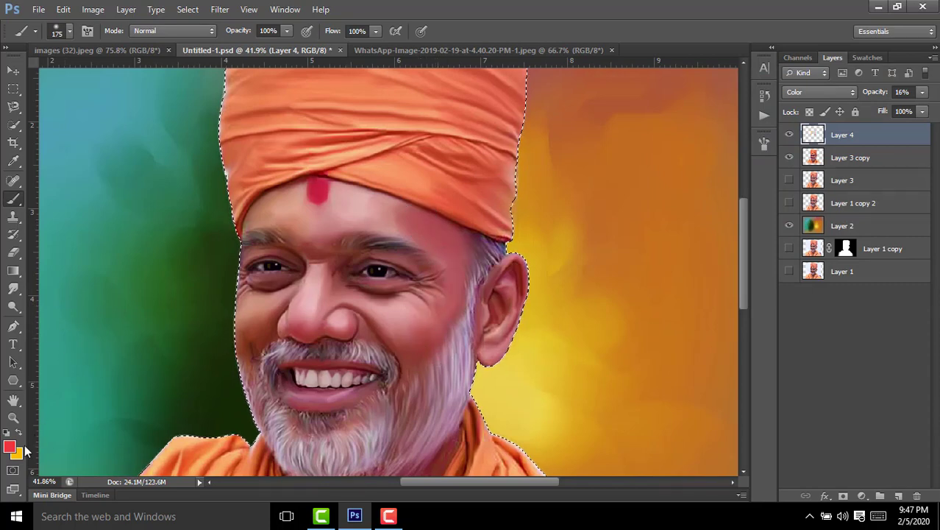
# Step: Brush a faint pink tint over the cheek, then lower the tint layer's opacity
pyautogui.click(10, 446)
pyautogui.click(786, 114)
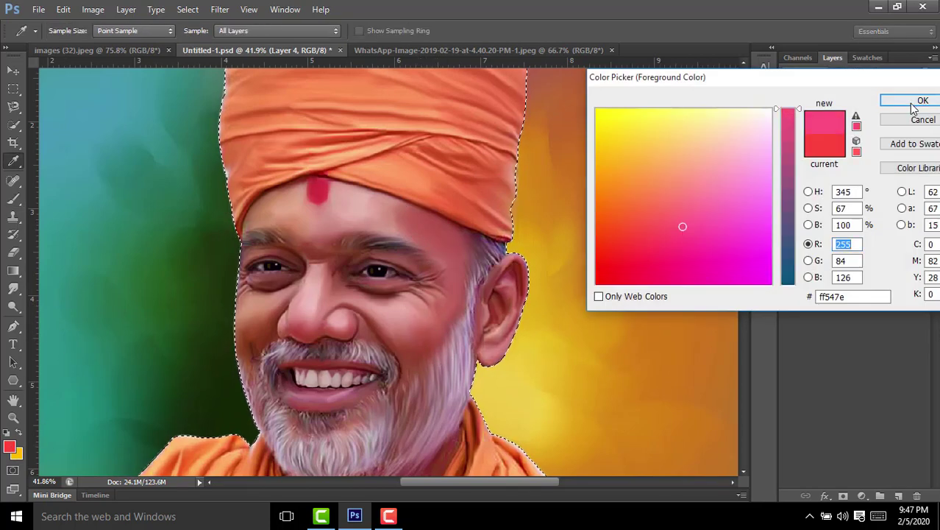
pyautogui.click(921, 100)
pyautogui.moveTo(418, 300)
pyautogui.mouseDown()
pyautogui.moveTo(399, 322)
pyautogui.moveTo(325, 294)
pyautogui.moveTo(314, 305)
pyautogui.moveTo(319, 290)
pyautogui.moveTo(445, 285)
pyautogui.moveTo(431, 287)
pyautogui.moveTo(424, 321)
pyautogui.moveTo(409, 218)
pyautogui.moveTo(375, 210)
pyautogui.mouseUp()
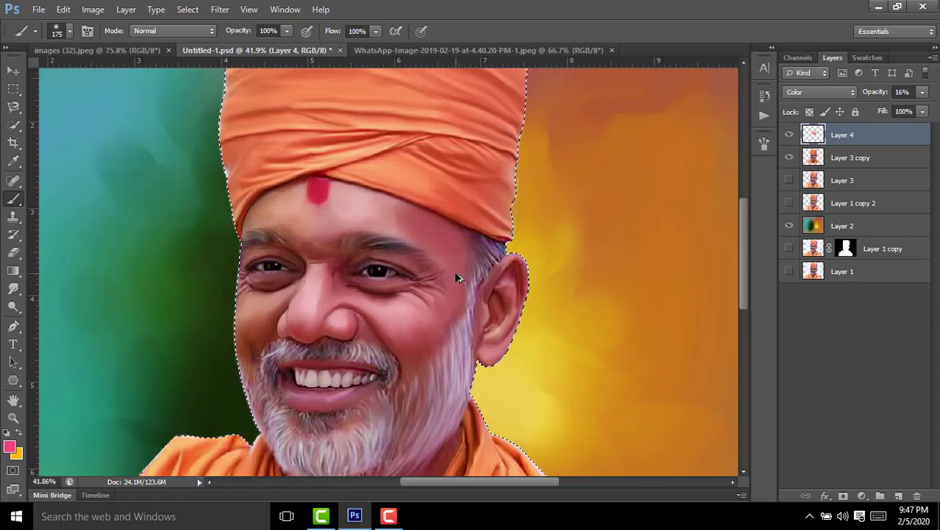
pyautogui.moveTo(877, 93); pyautogui.dragTo(867, 98)
pyautogui.scroll(-2, 518, 236)
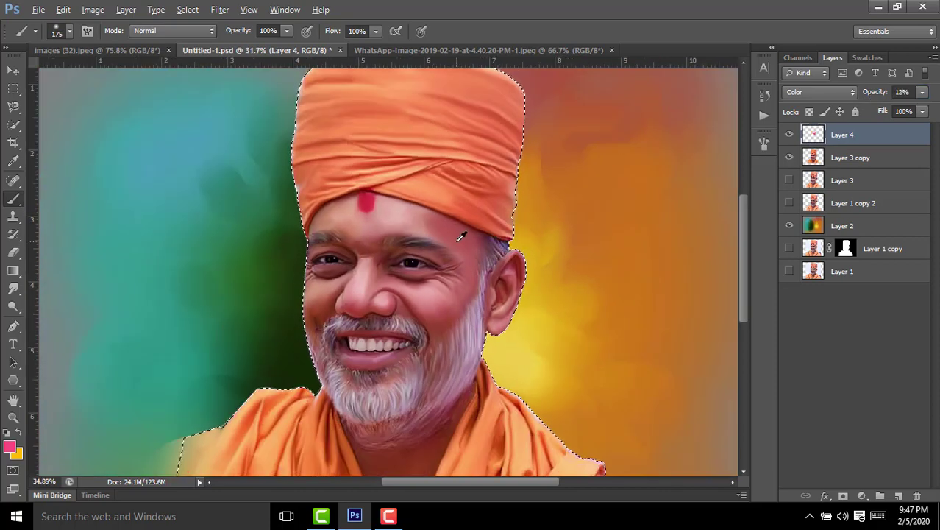
pyautogui.scroll(1, 467, 237)
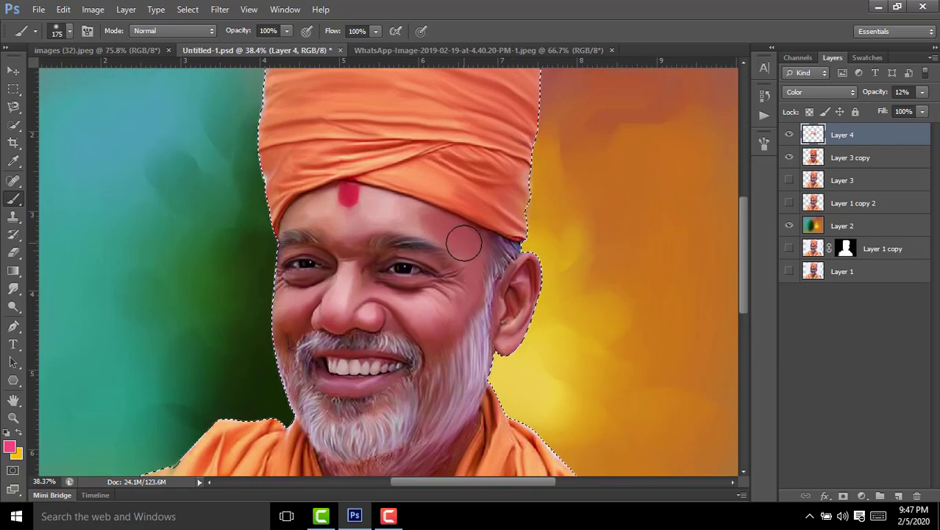
pyautogui.scroll(-3, 130, 356)
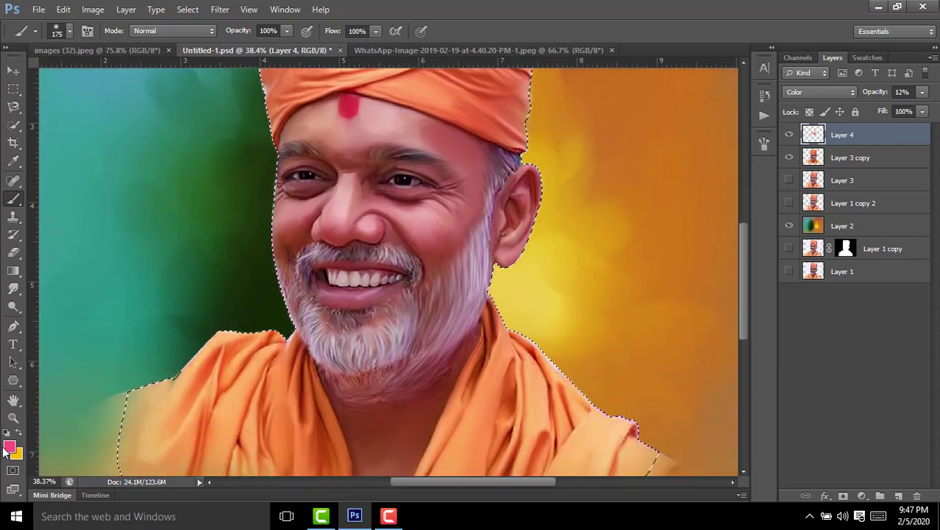
# Step: Pick a golden-yellow foreground colour for painting
pyautogui.click(9, 446)
pyautogui.click(236, 208)
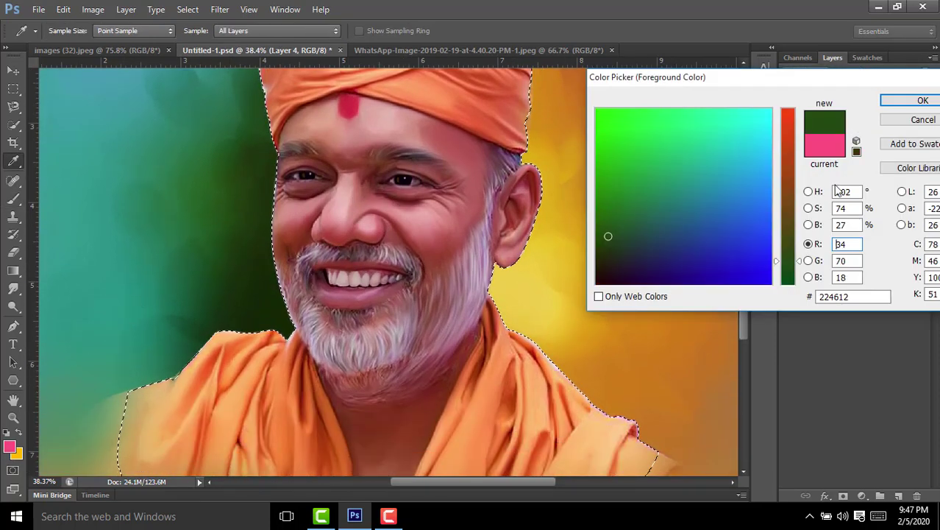
pyautogui.moveTo(799, 260); pyautogui.dragTo(799, 168)
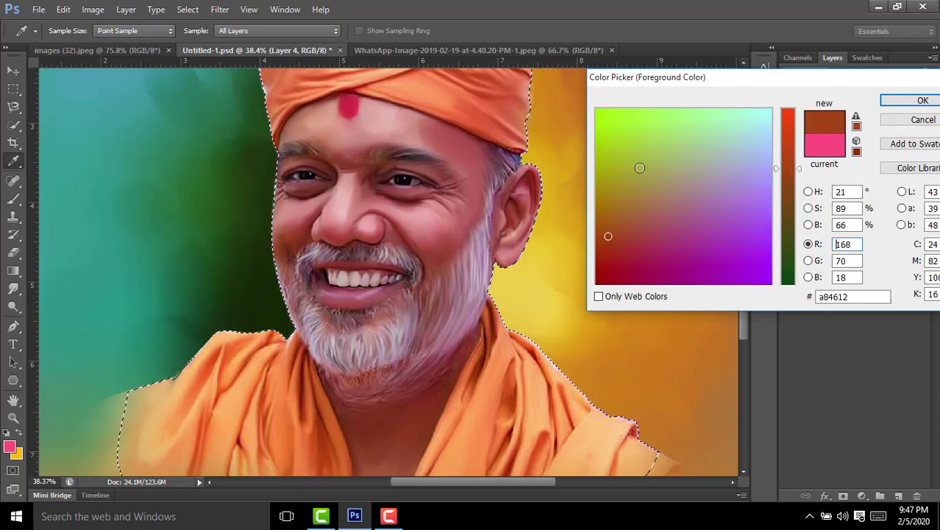
pyautogui.click(615, 181)
pyautogui.click(923, 100)
pyautogui.press('b')
# Step: Brush a faint golden tint over the chin with a 500 px brush, then shrink it to 300
pyautogui.scroll(-3, 478, 147)
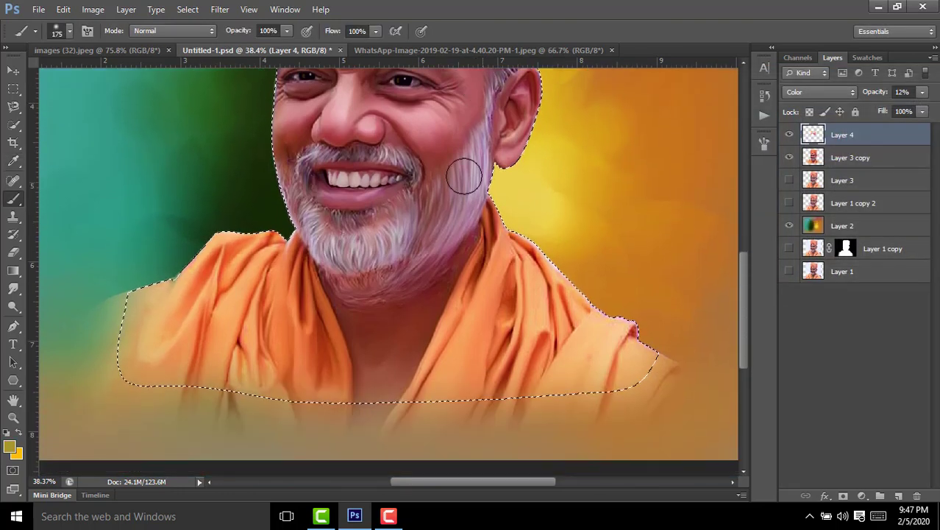
pyautogui.press(']')
pyautogui.press(']')
pyautogui.press(']')
pyautogui.press(']')
pyautogui.press(']')
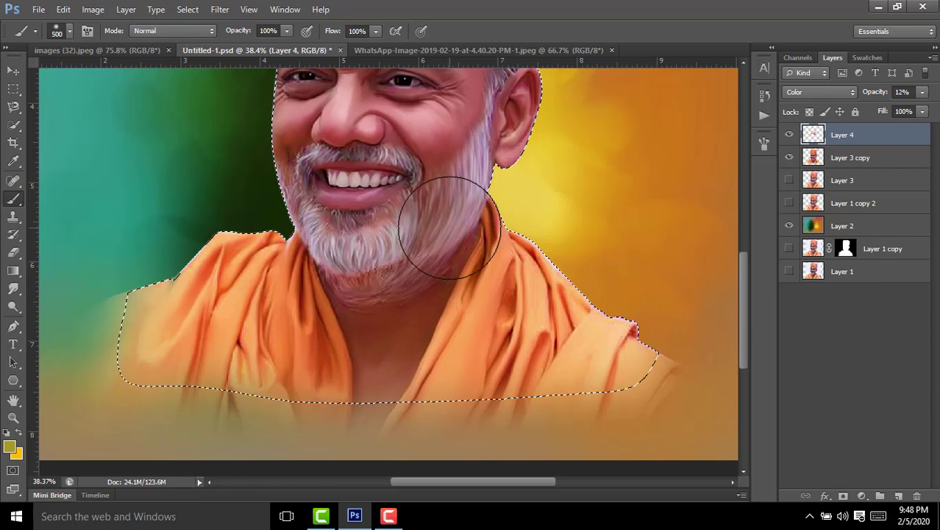
pyautogui.scroll(2, 452, 287)
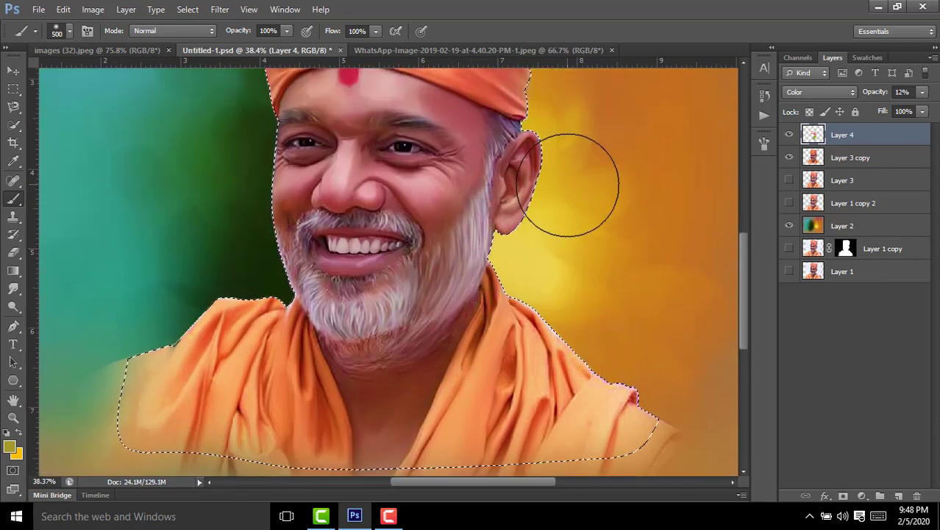
pyautogui.moveTo(571, 189); pyautogui.dragTo(360, 352)
pyautogui.keyDown('alt'); pyautogui.scroll(-2, 467, 380); pyautogui.keyUp('alt')
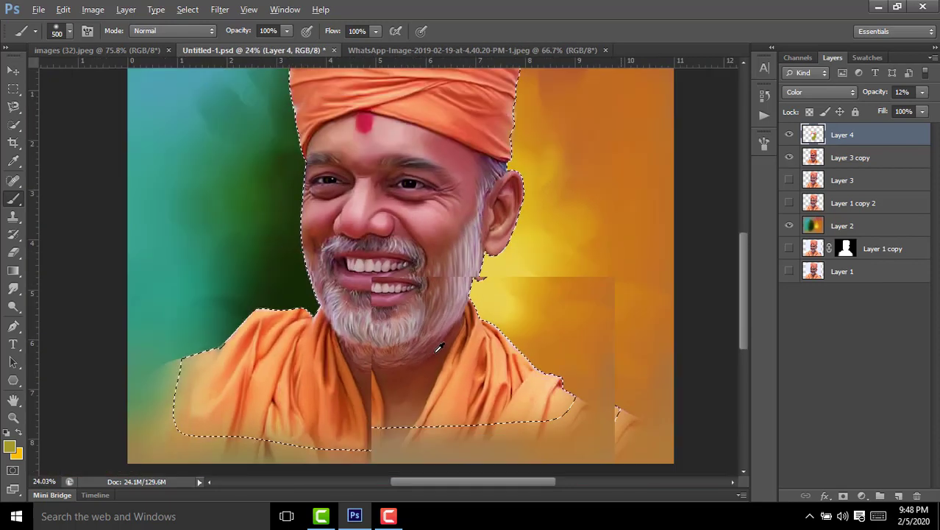
pyautogui.scroll(2, 471, 301)
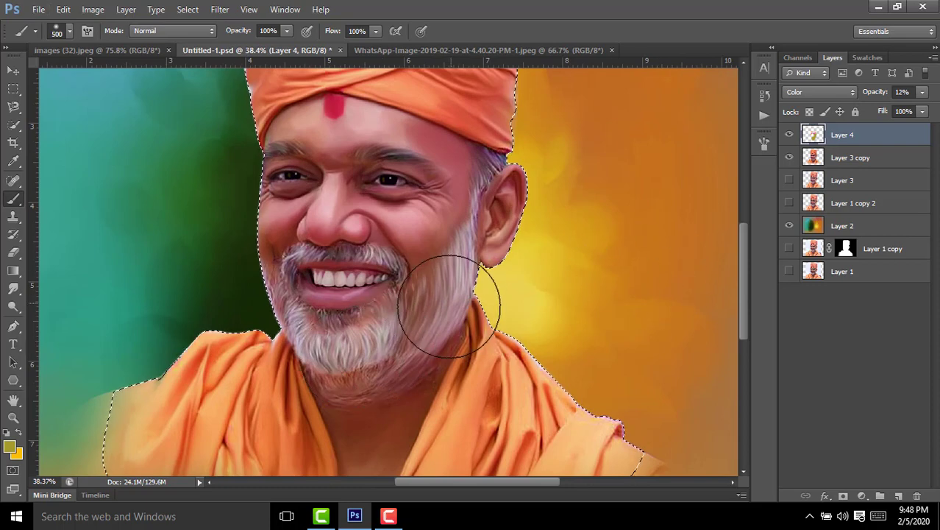
pyautogui.scroll(1, 456, 289)
pyautogui.scroll(1, 456, 290)
pyautogui.press('[')
pyautogui.press('[')
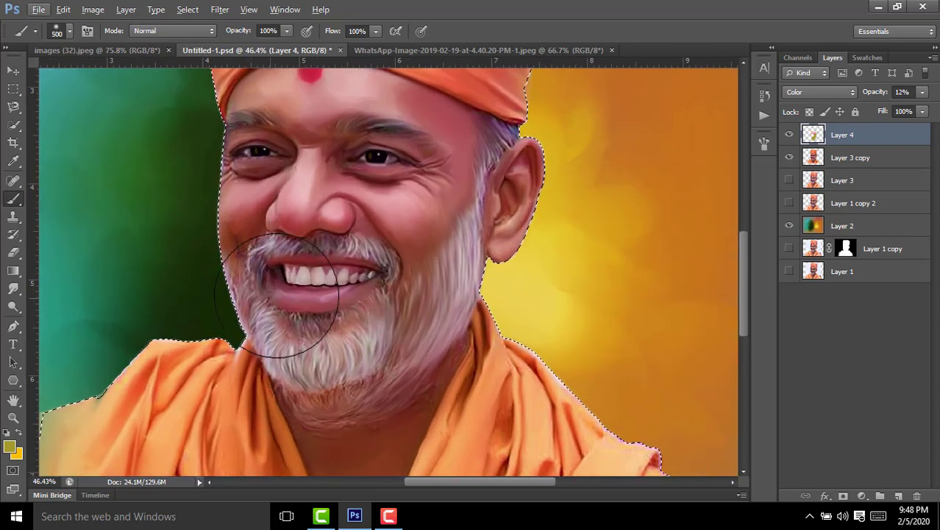
# Step: Add Layer 5 in Color blend mode and try a yellowish beard tint, undoing it
pyautogui.click(898, 496)
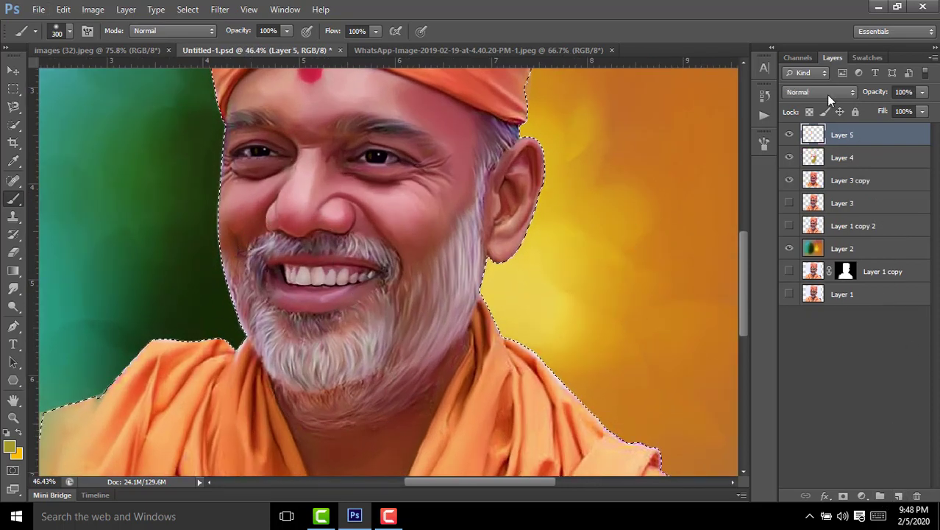
pyautogui.click(826, 93)
pyautogui.click(791, 437)
pyautogui.moveTo(868, 93); pyautogui.dragTo(832, 109)
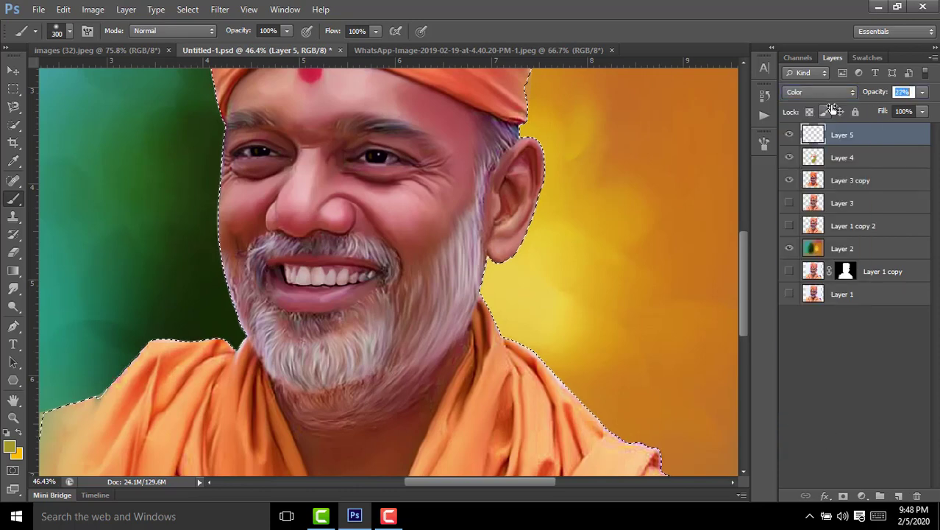
pyautogui.moveTo(357, 336); pyautogui.dragTo(324, 340)
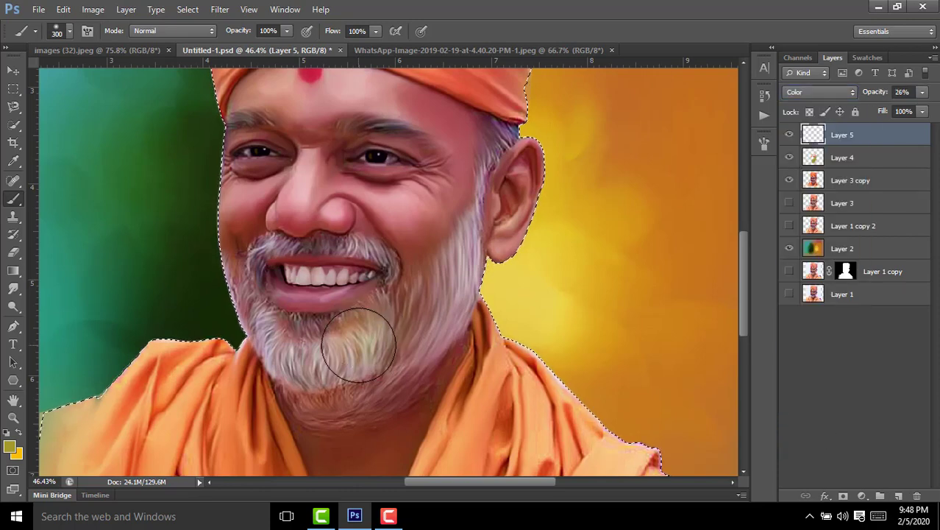
pyautogui.hotkey('ctrl', 'z')
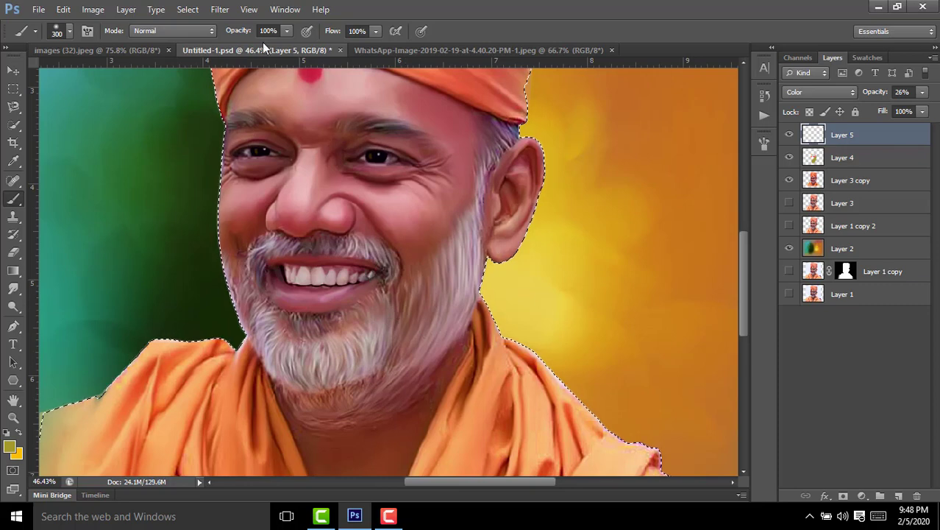
# Step: Faintly tint the beard at 16% layer opacity, then add an empty Layer 6
pyautogui.moveTo(879, 92); pyautogui.dragTo(871, 94)
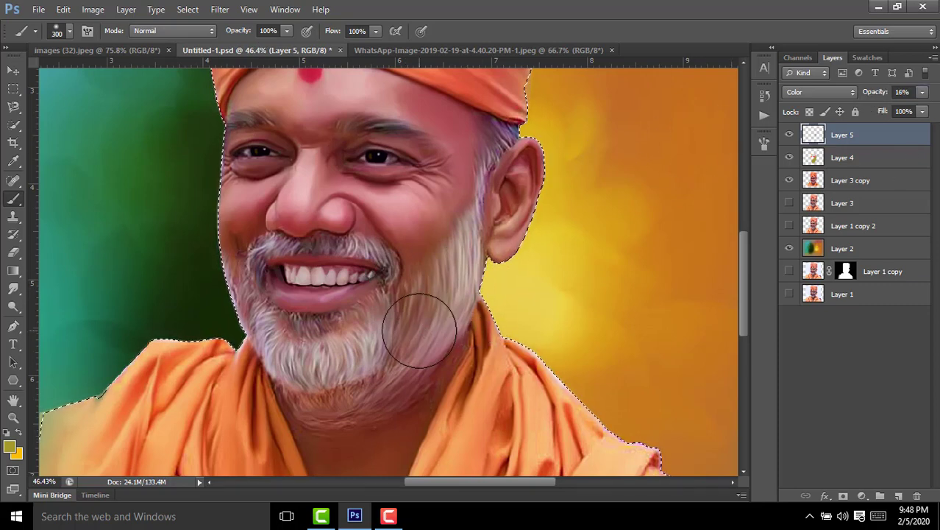
pyautogui.moveTo(420, 326); pyautogui.dragTo(347, 387)
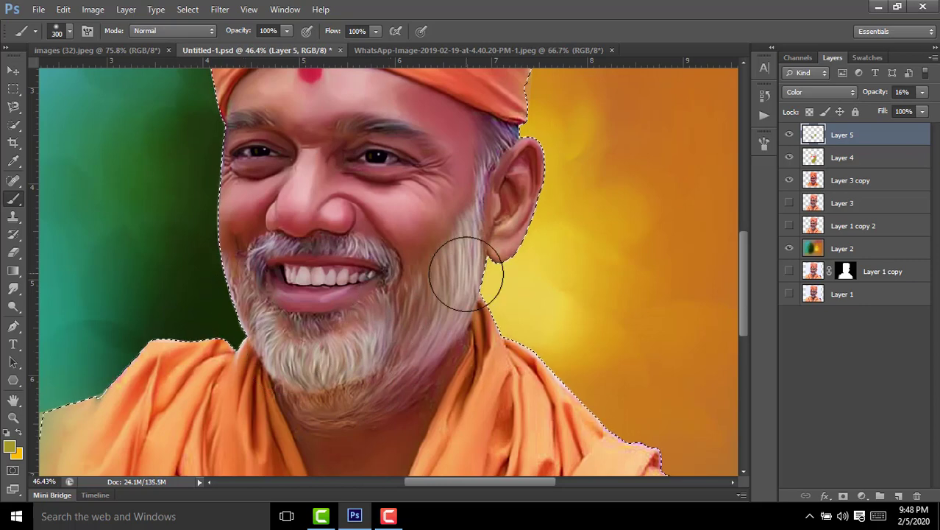
pyautogui.scroll(-3, 471, 268)
pyautogui.scroll(1, 472, 268)
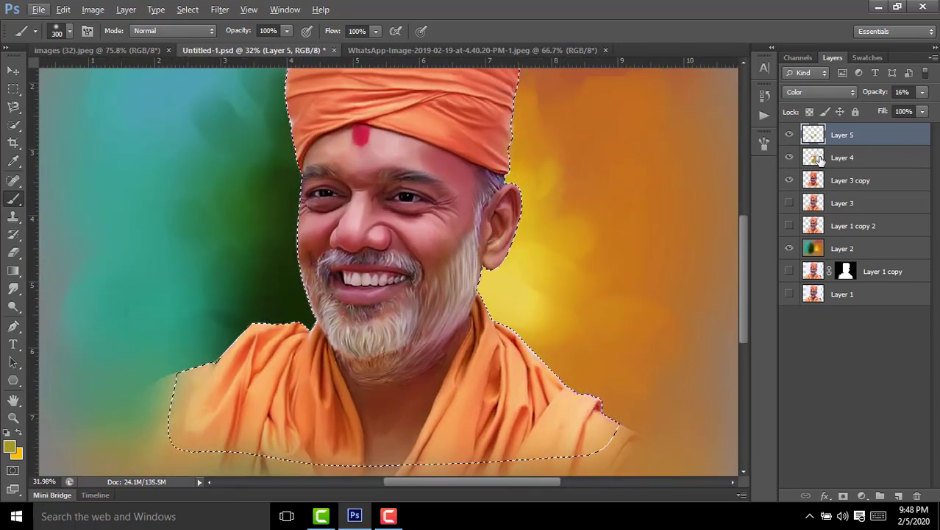
pyautogui.scroll(-1, 588, 167)
pyautogui.scroll(1, 589, 167)
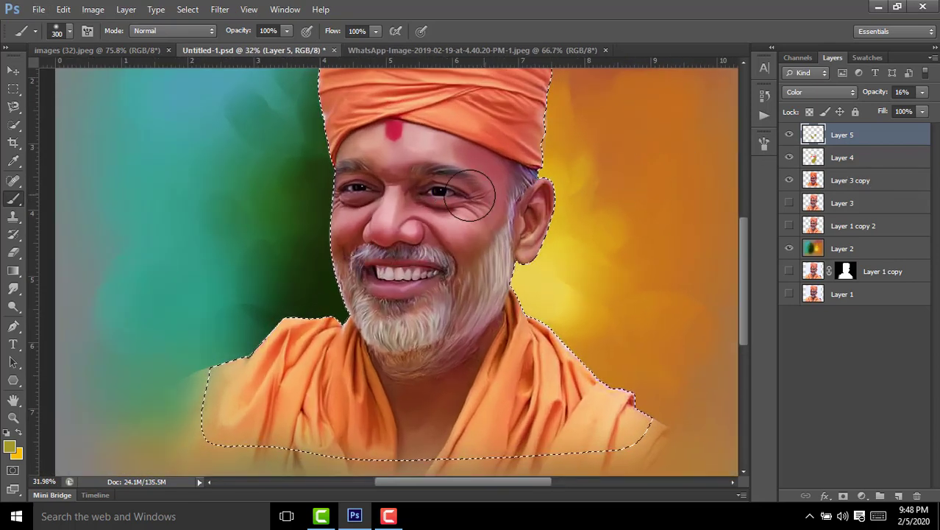
pyautogui.scroll(-2, 540, 193)
pyautogui.scroll(1, 515, 184)
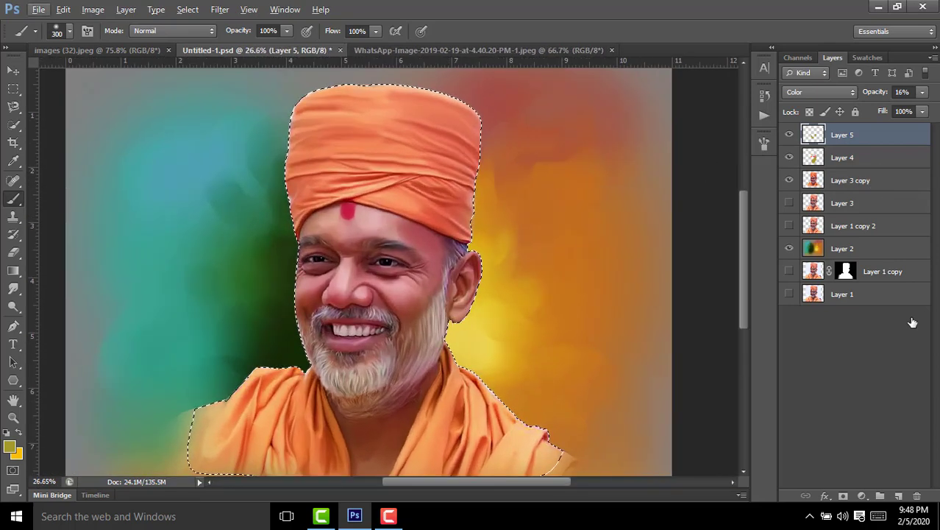
pyautogui.click(898, 498)
# Step: Add Layer 7 and paint along the turban's top edge
pyautogui.click(389, 515)
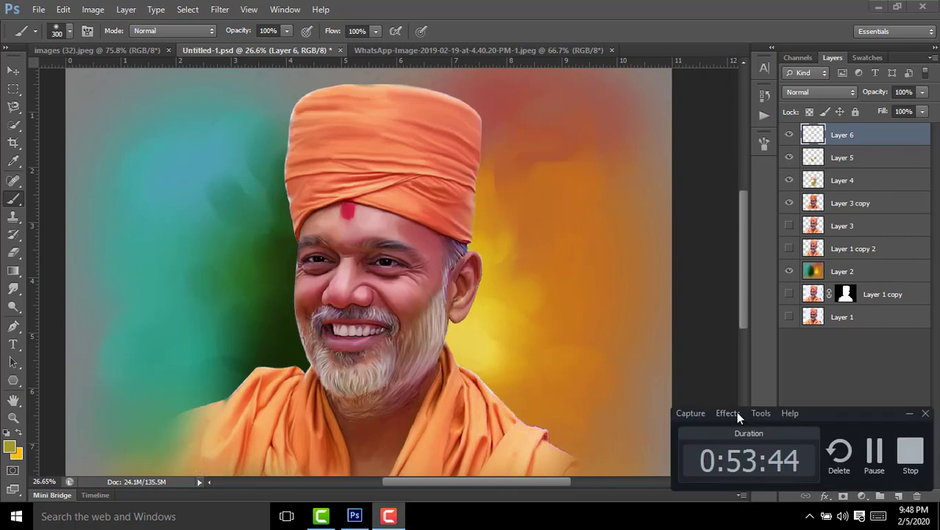
pyautogui.click(908, 414)
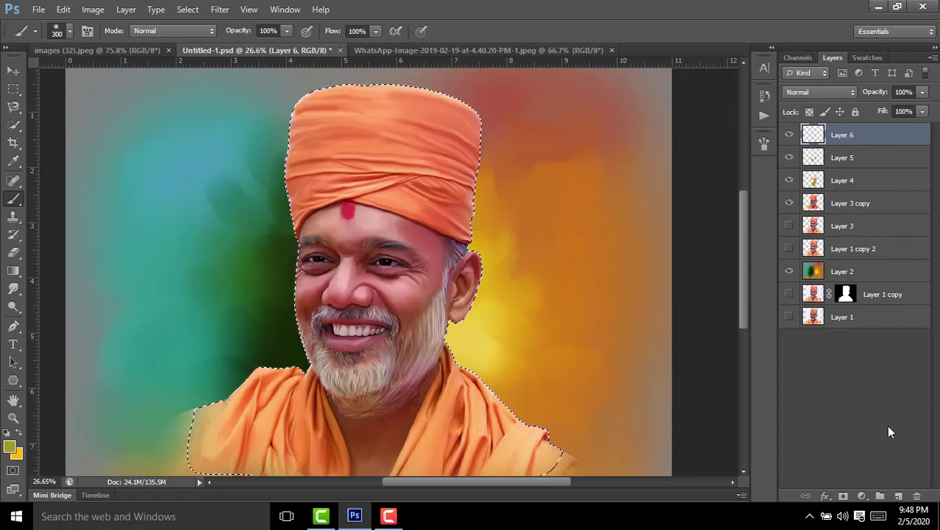
pyautogui.click(898, 496)
pyautogui.scroll(3, 515, 169)
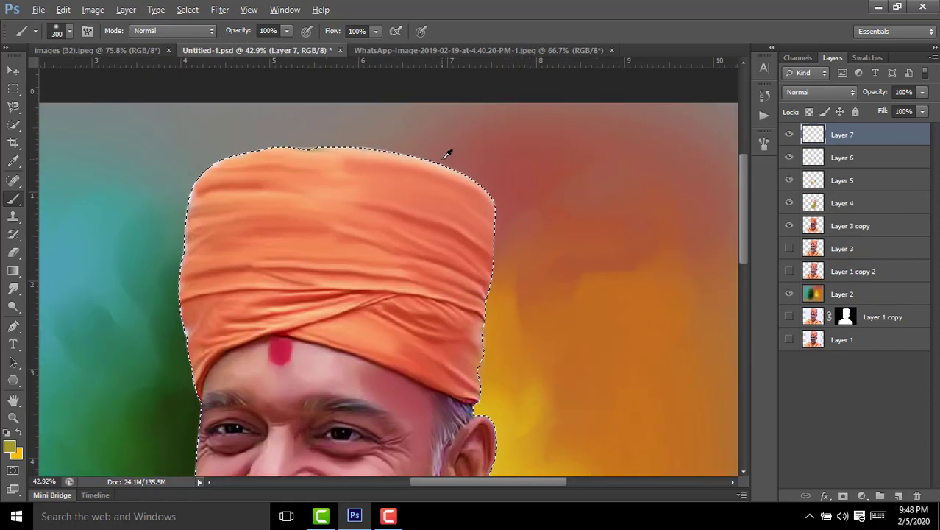
pyautogui.scroll(-2, 507, 177)
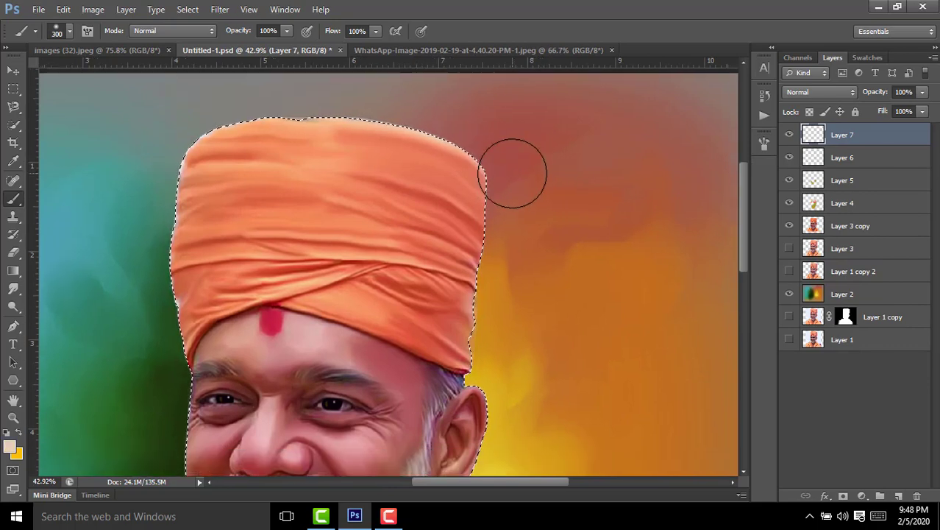
pyautogui.moveTo(512, 172)
pyautogui.mouseDown()
pyautogui.moveTo(498, 342)
pyautogui.moveTo(553, 255)
pyautogui.moveTo(519, 175)
pyautogui.moveTo(503, 350)
pyautogui.mouseUp()
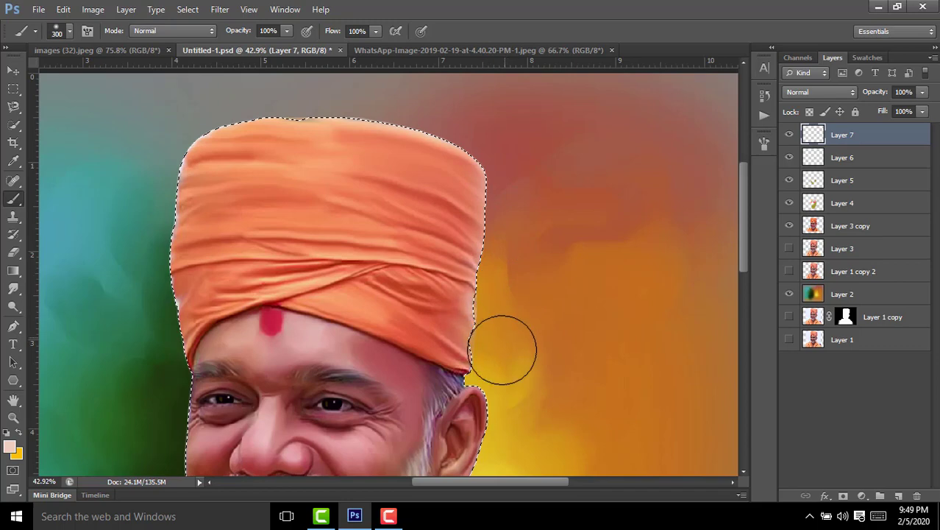
pyautogui.scroll(3, 508, 309)
pyautogui.moveTo(478, 216)
pyautogui.mouseDown()
pyautogui.moveTo(515, 246)
pyautogui.moveTo(537, 214)
pyautogui.mouseUp()
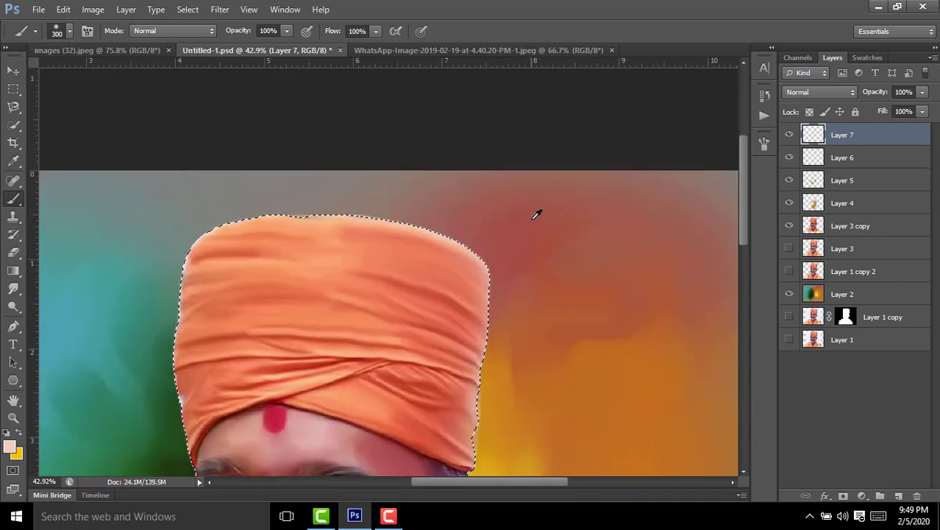
# Step: Fit the image to the window, deselect the figure, and add Layer 8
pyautogui.hotkey('ctrl', '0')
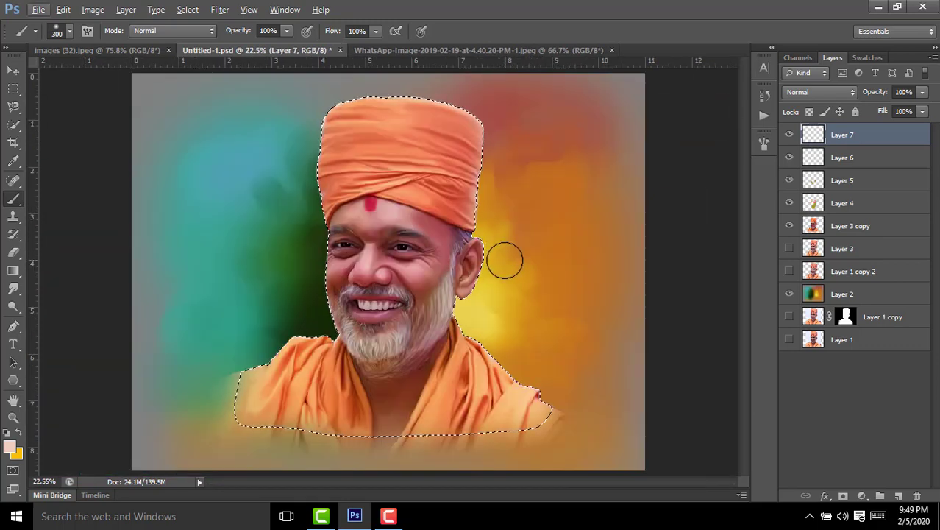
pyautogui.hotkey('ctrl', 'd')
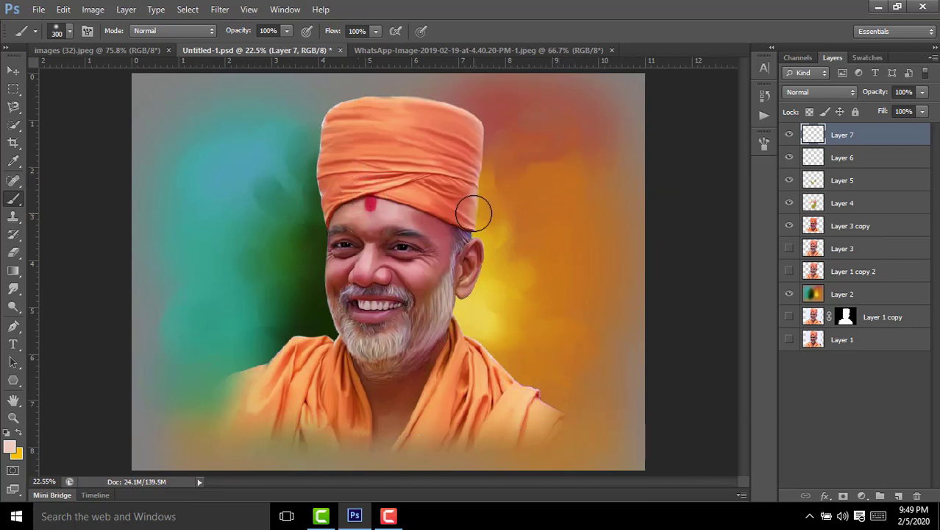
pyautogui.click(898, 495)
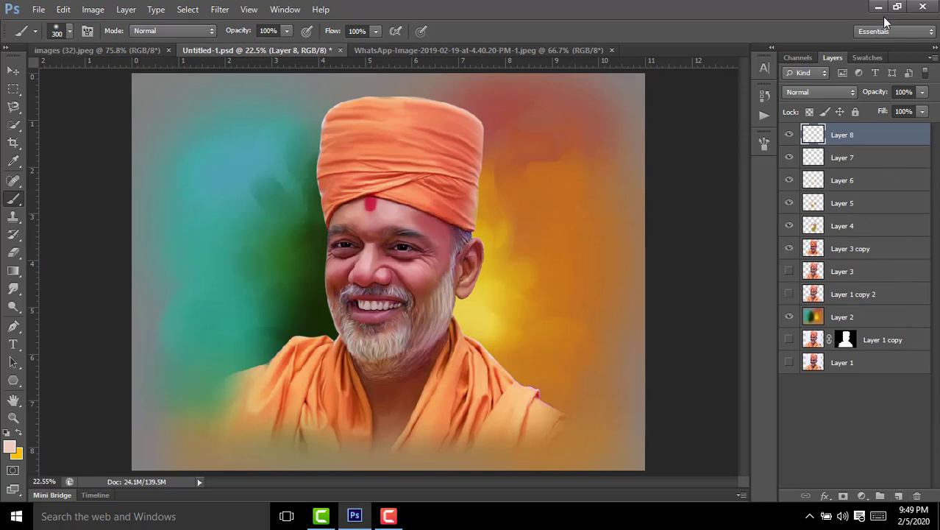
# Step: Fill Layer 8 with 50% gray and set it to Overlay blending
pyautogui.click(65, 9)
pyautogui.click(103, 189)
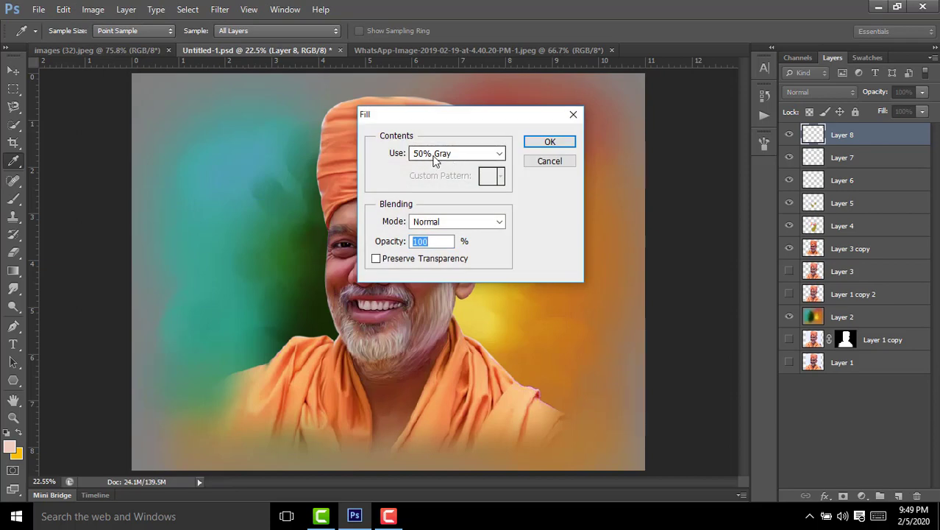
pyautogui.click(548, 142)
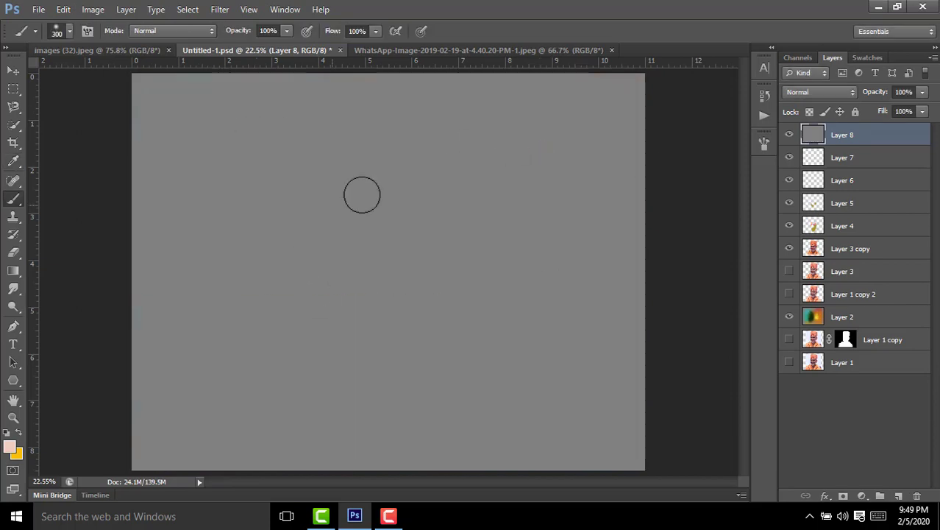
pyautogui.click(798, 91)
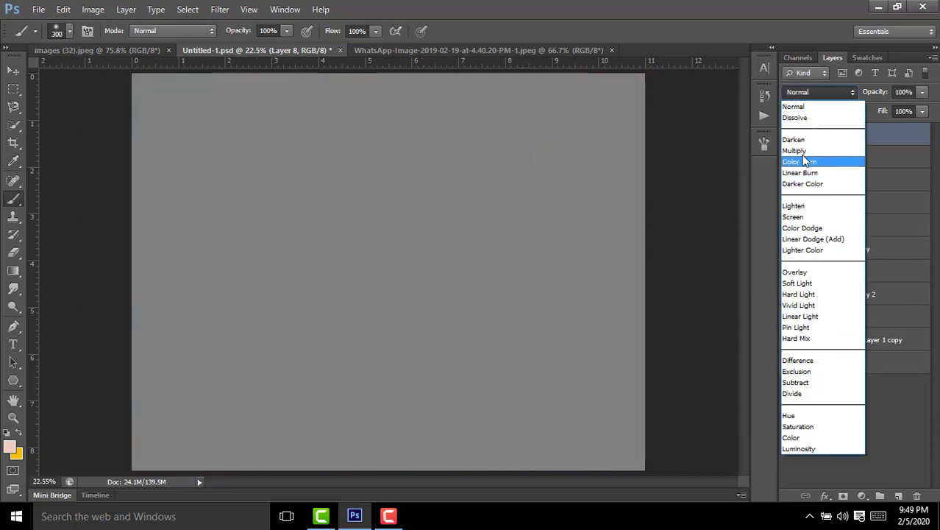
pyautogui.click(796, 272)
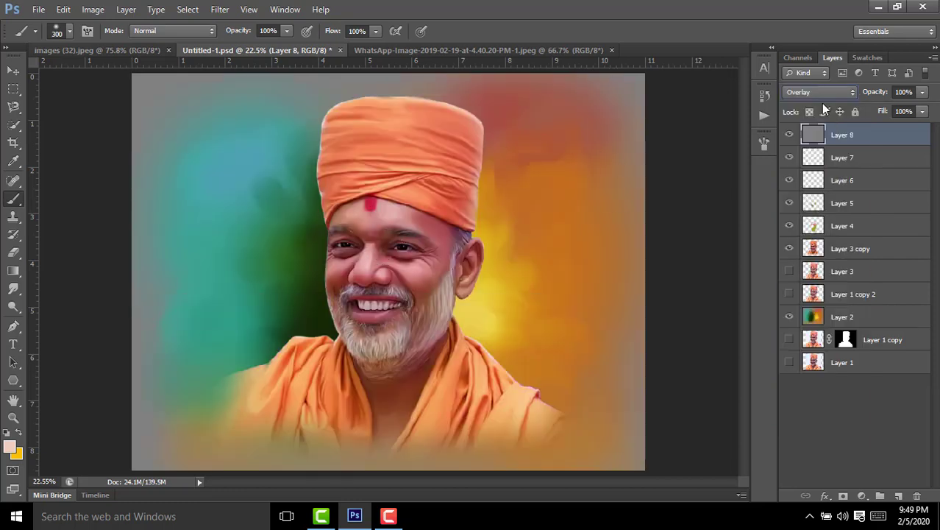
pyautogui.click(14, 307)
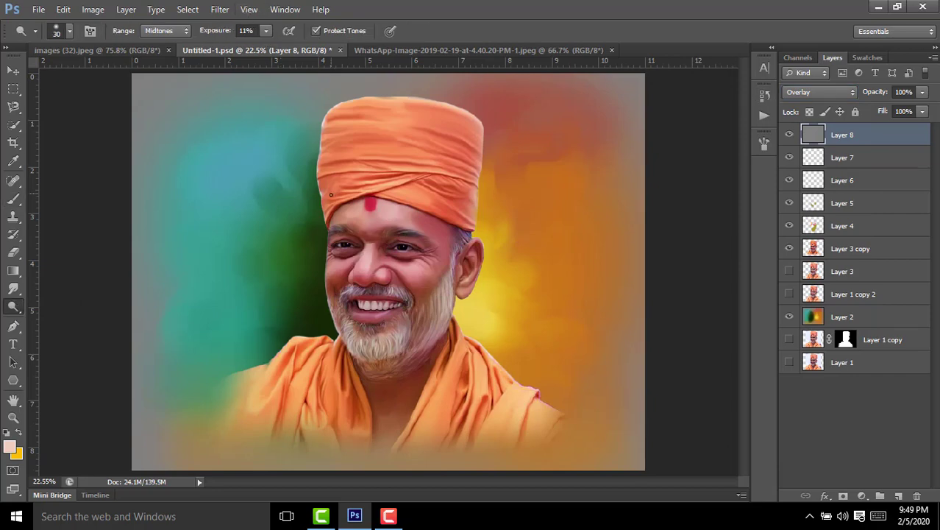
# Step: Set Dodge exposure to 30% and brighten highlights on the face, turban and robe
pyautogui.scroll(2, 361, 256)
pyautogui.scroll(2, 383, 269)
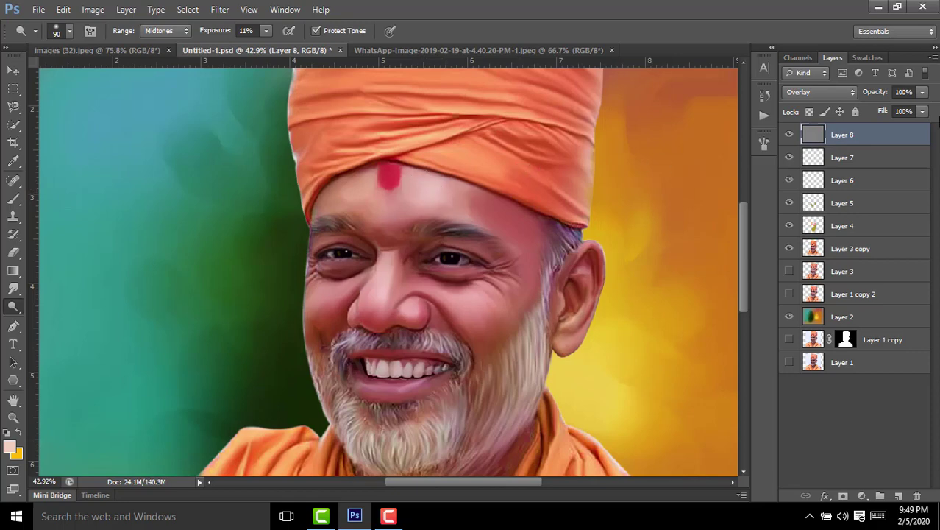
pyautogui.moveTo(202, 35); pyautogui.dragTo(216, 35)
pyautogui.scroll(-2, 454, 199)
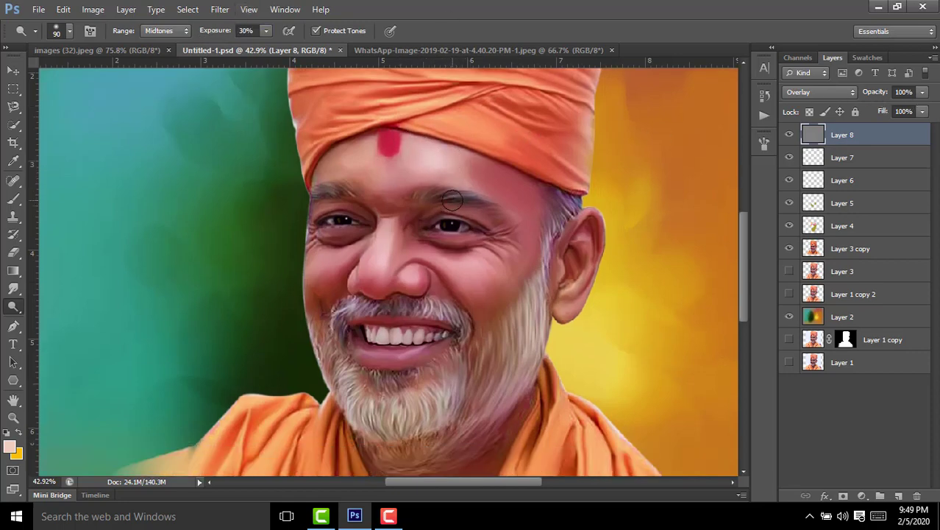
pyautogui.scroll(-3, 486, 262)
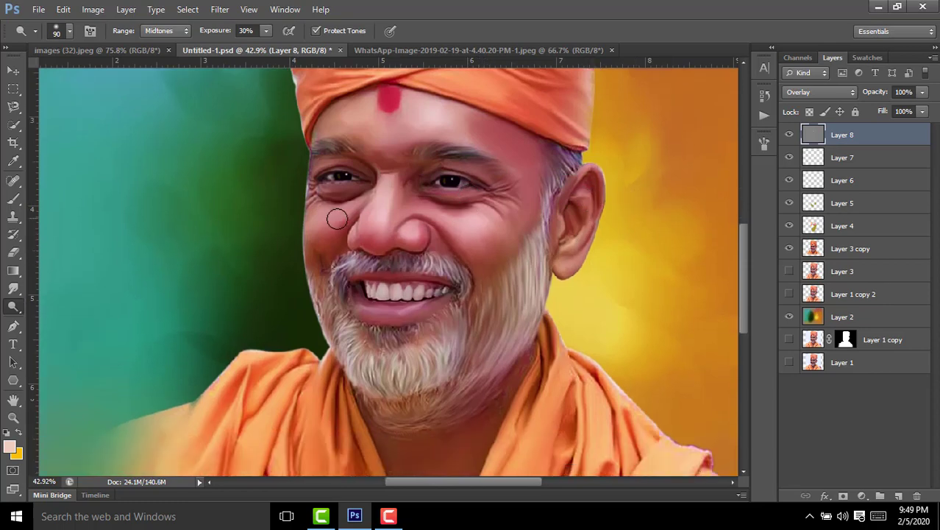
pyautogui.scroll(-2, 575, 236)
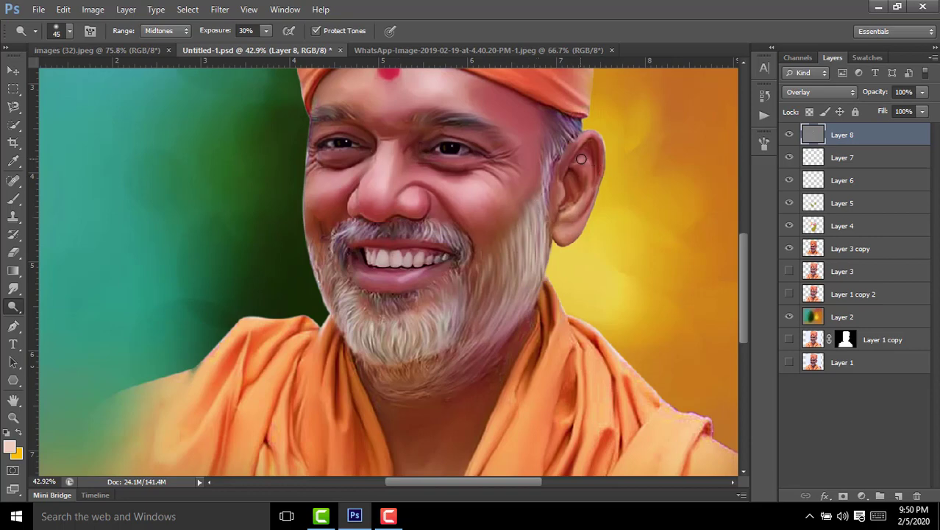
pyautogui.scroll(3, 585, 139)
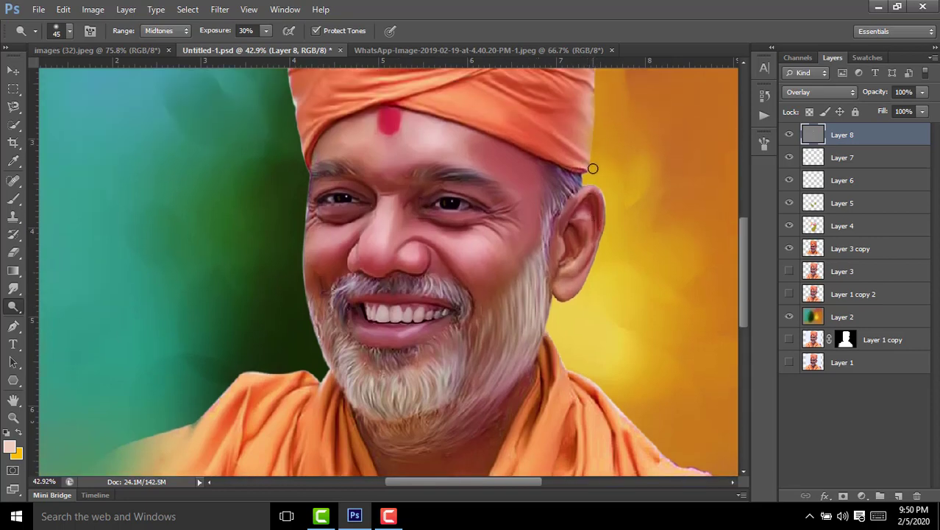
pyautogui.scroll(6, 589, 188)
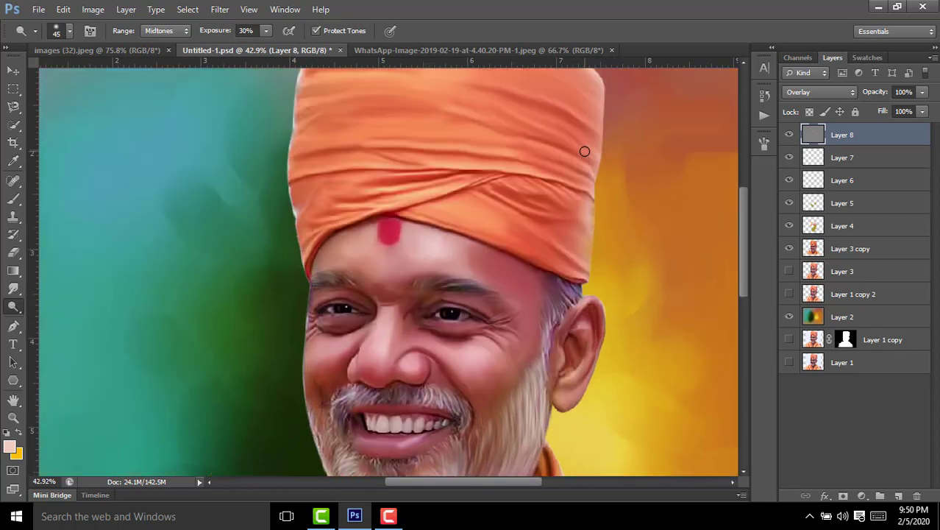
pyautogui.scroll(1, 540, 175)
pyautogui.scroll(-3, 441, 180)
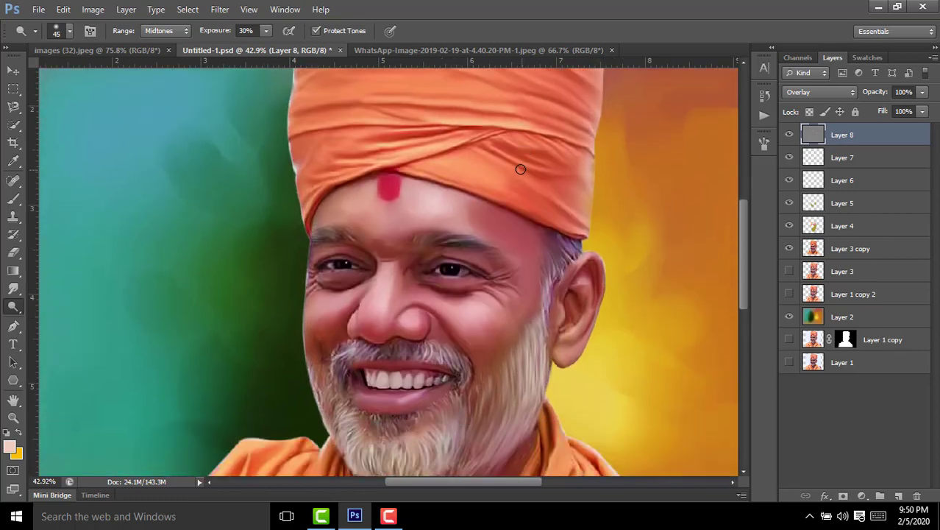
pyautogui.scroll(-6, 441, 179)
pyautogui.scroll(-2, 350, 293)
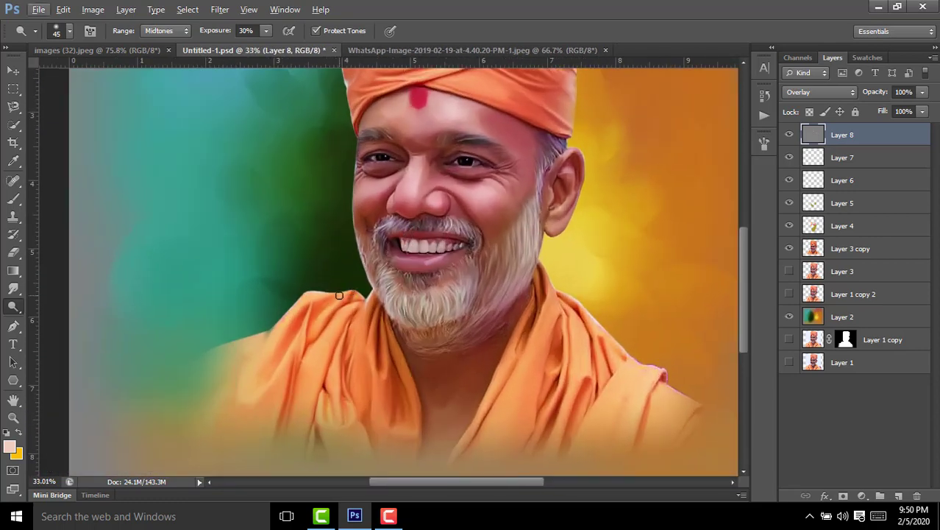
pyautogui.scroll(-2, 330, 276)
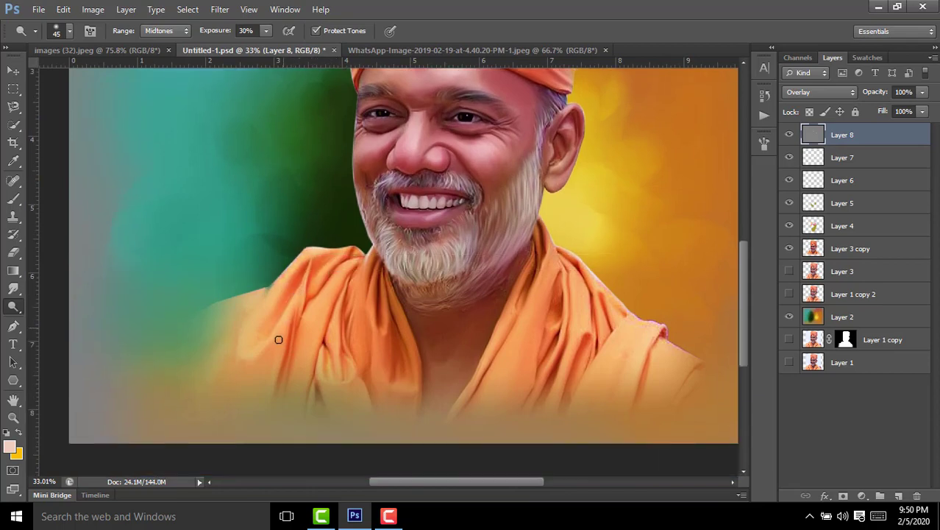
pyautogui.scroll(-1, 335, 317)
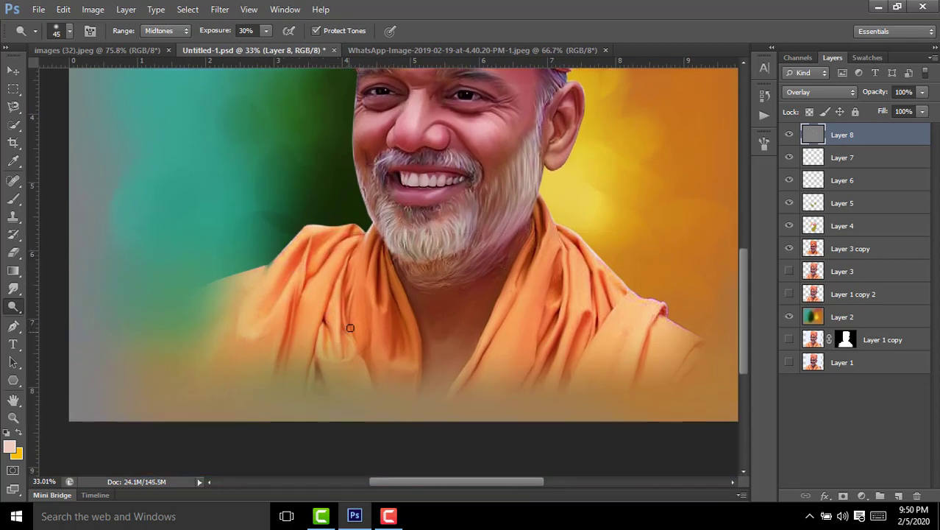
pyautogui.scroll(-1, 528, 240)
pyautogui.hscroll(4, 529, 240)
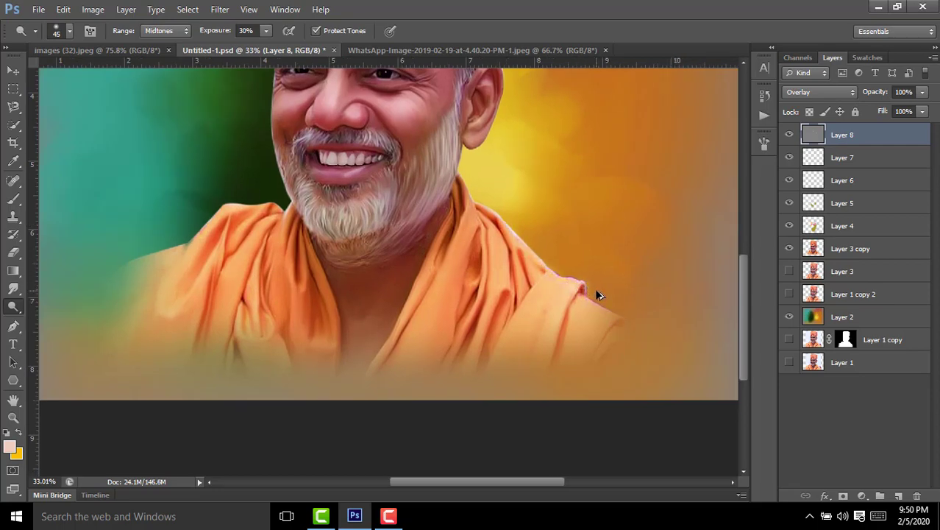
pyautogui.scroll(-1, 417, 221)
pyautogui.scroll(2, 370, 189)
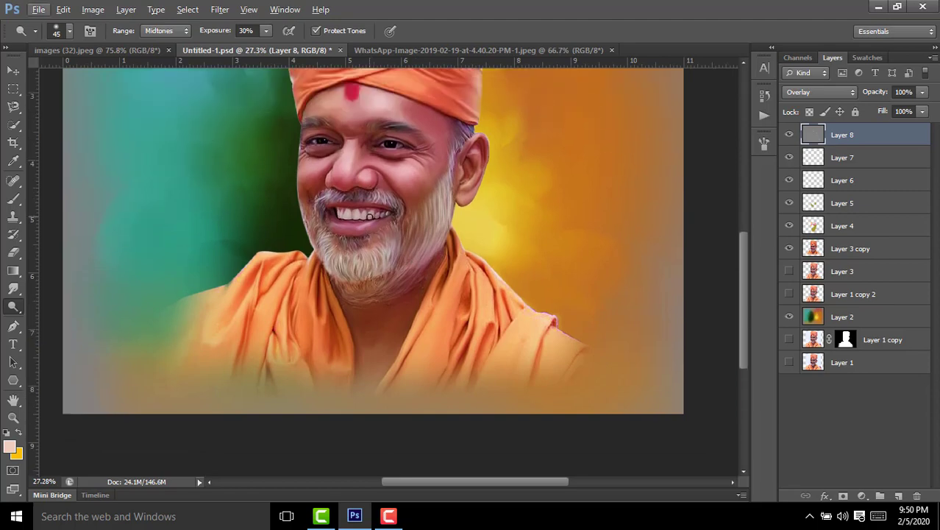
pyautogui.scroll(1, 383, 203)
pyautogui.scroll(2, 397, 216)
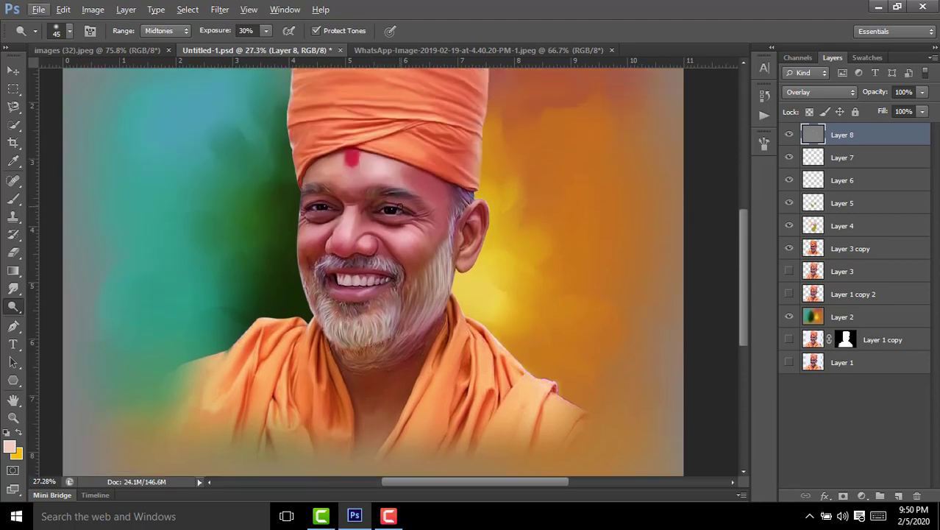
pyautogui.scroll(-1, 401, 206)
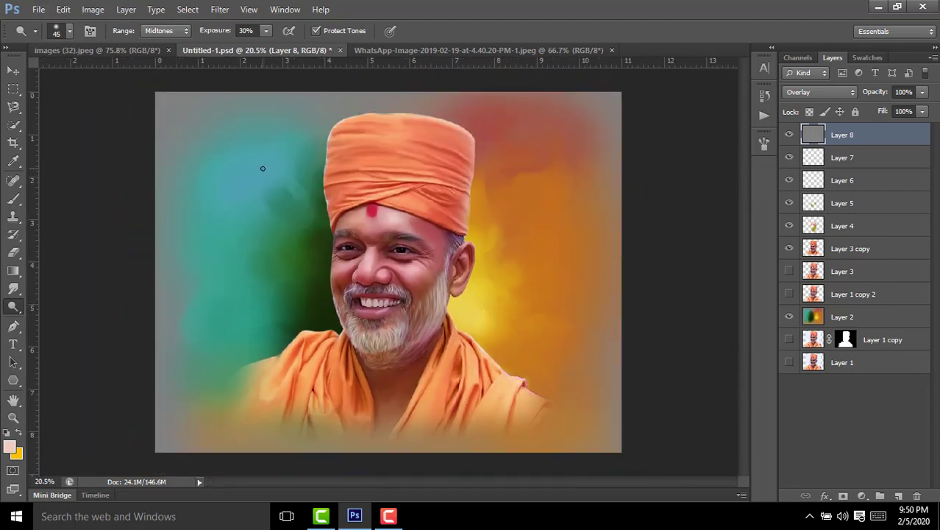
pyautogui.click(862, 322)
# Step: Smudge Layer 2's cyan area and lower-left yellow-green into the grey at 41% strength
pyautogui.click(13, 289)
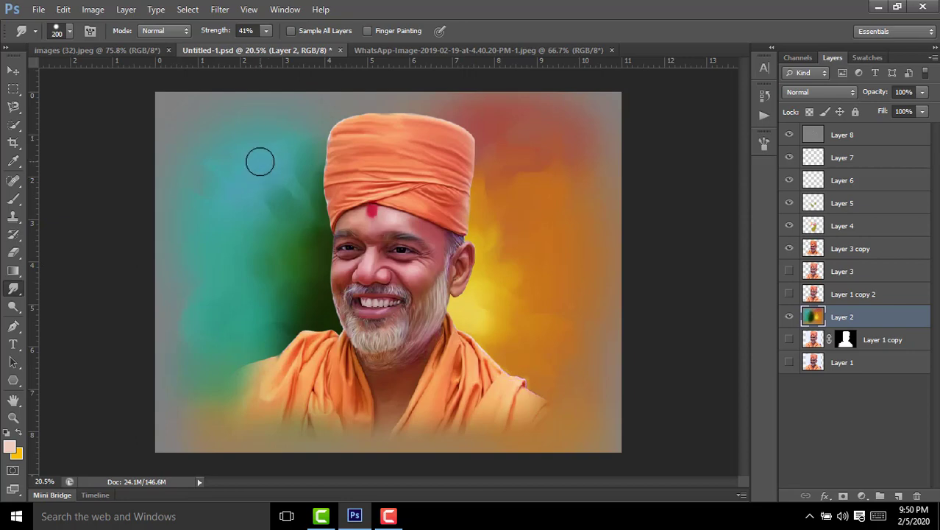
pyautogui.moveTo(269, 135); pyautogui.dragTo(222, 240)
pyautogui.moveTo(298, 151); pyautogui.dragTo(224, 222)
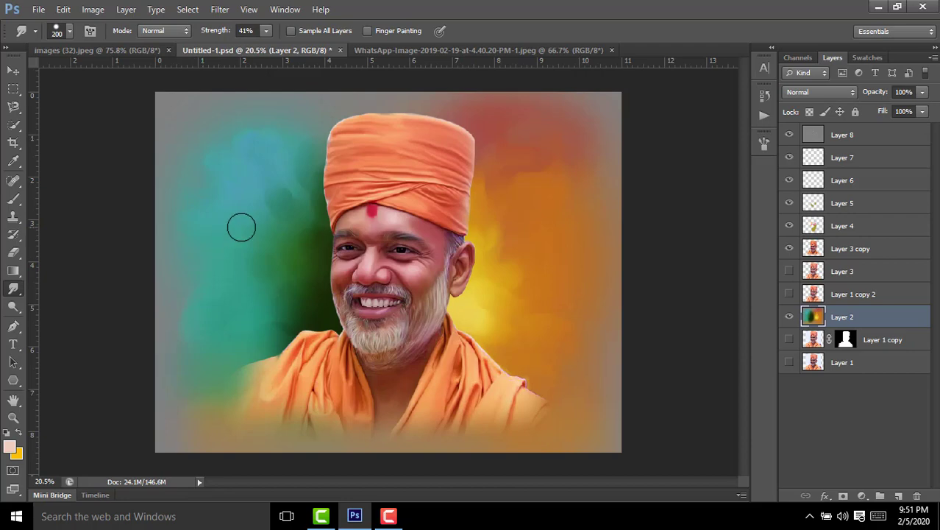
pyautogui.scroll(-3, 462, 251)
pyautogui.scroll(2, 278, 318)
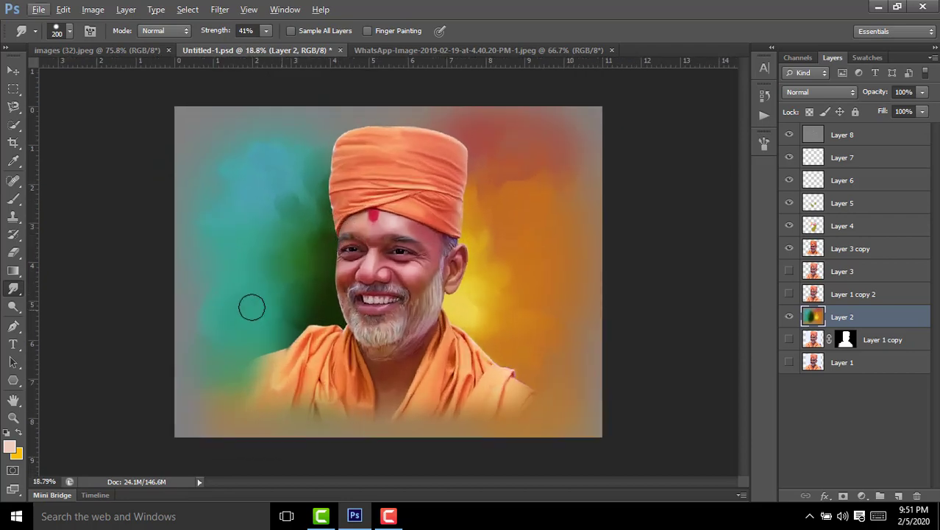
pyautogui.scroll(-2, 478, 228)
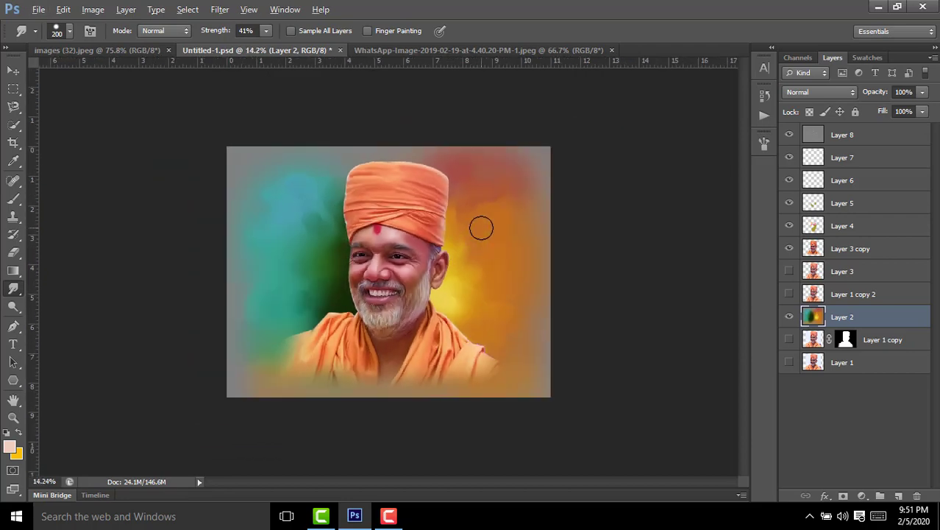
pyautogui.scroll(1, 480, 223)
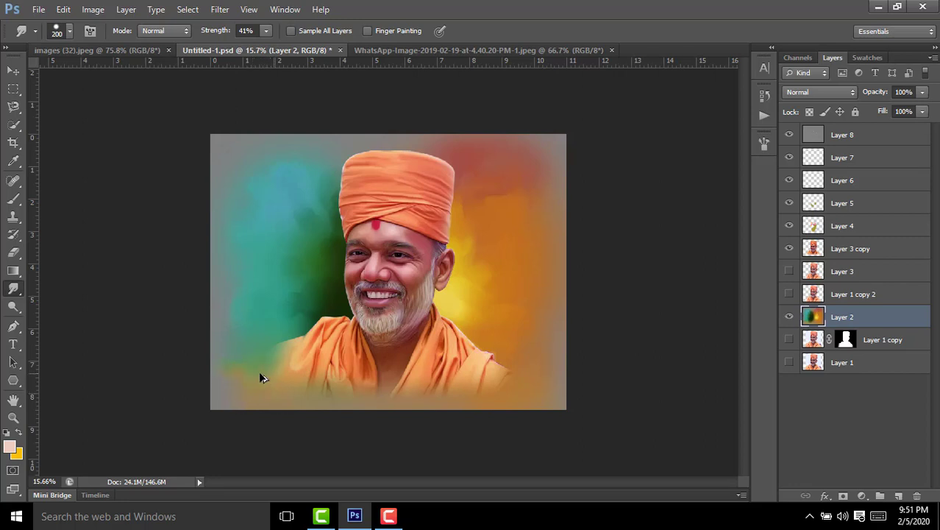
pyautogui.moveTo(258, 372); pyautogui.dragTo(229, 402)
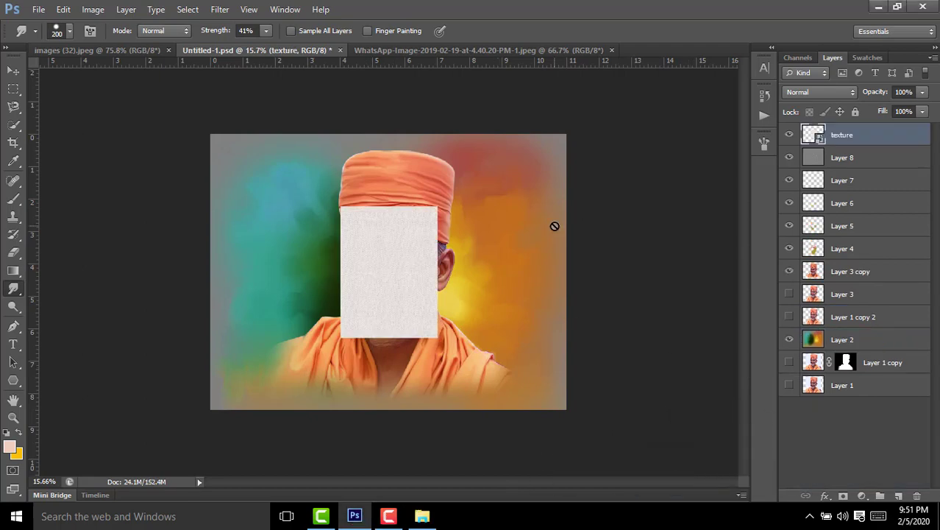
# Step: Rasterize the texture, rotate it 90° clockwise, stretch it over the canvas, and blend as Multiply
pyautogui.click(554, 226)
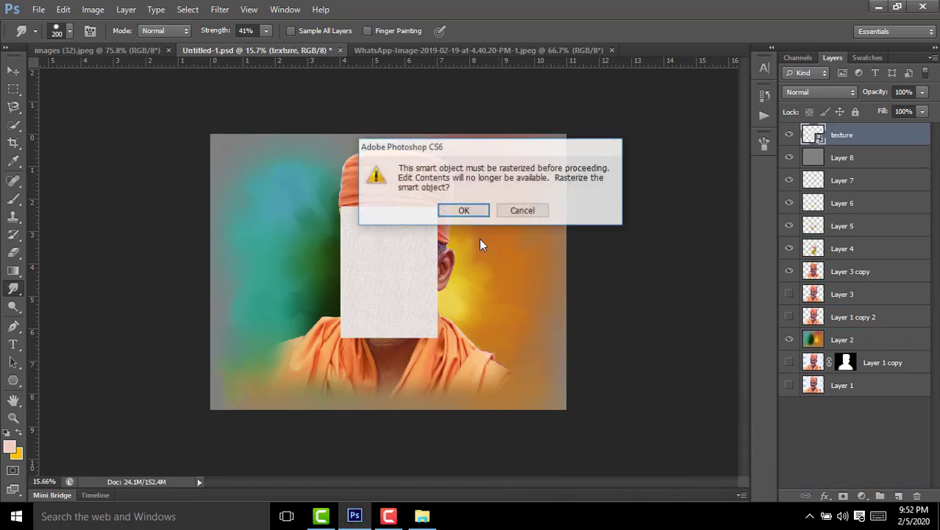
pyautogui.click(466, 212)
pyautogui.hotkey('ctrl', 't')
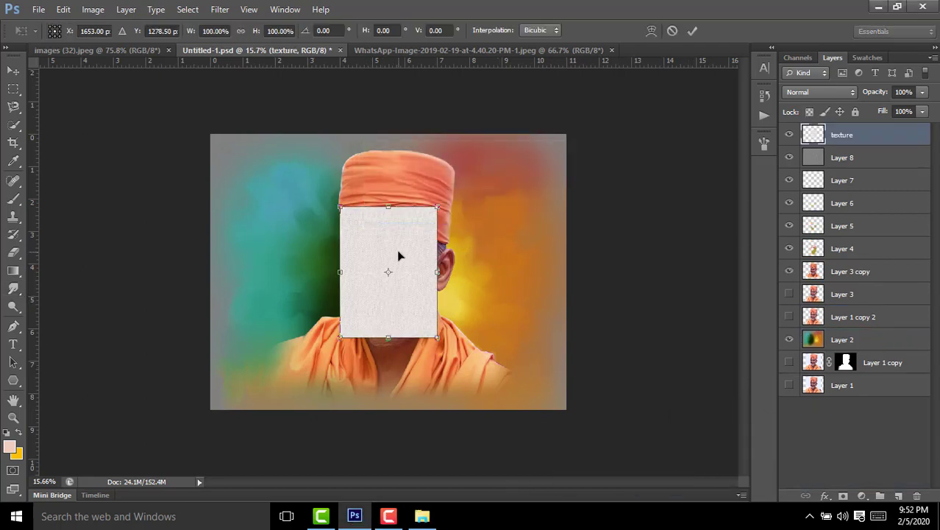
pyautogui.rightClick(398, 253)
pyautogui.click(465, 421)
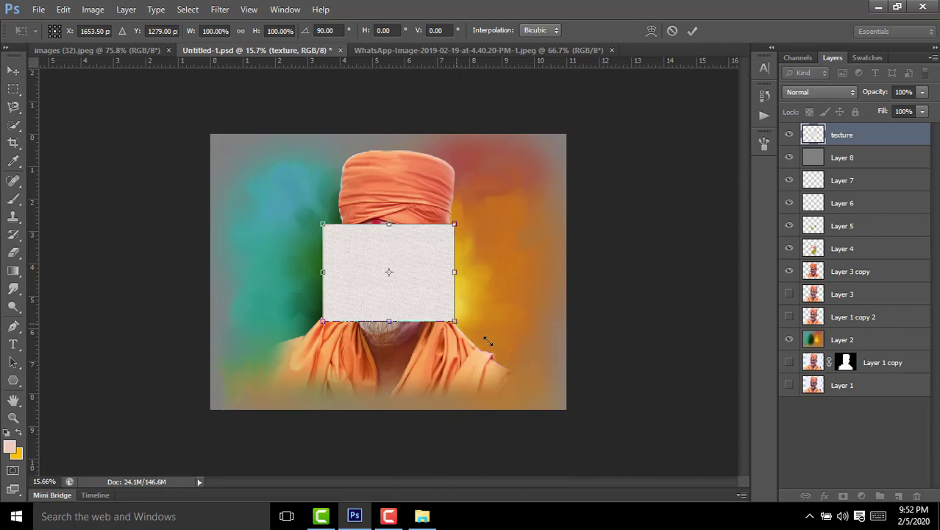
pyautogui.moveTo(488, 340); pyautogui.dragTo(537, 383)
pyautogui.moveTo(323, 226); pyautogui.dragTo(231, 129)
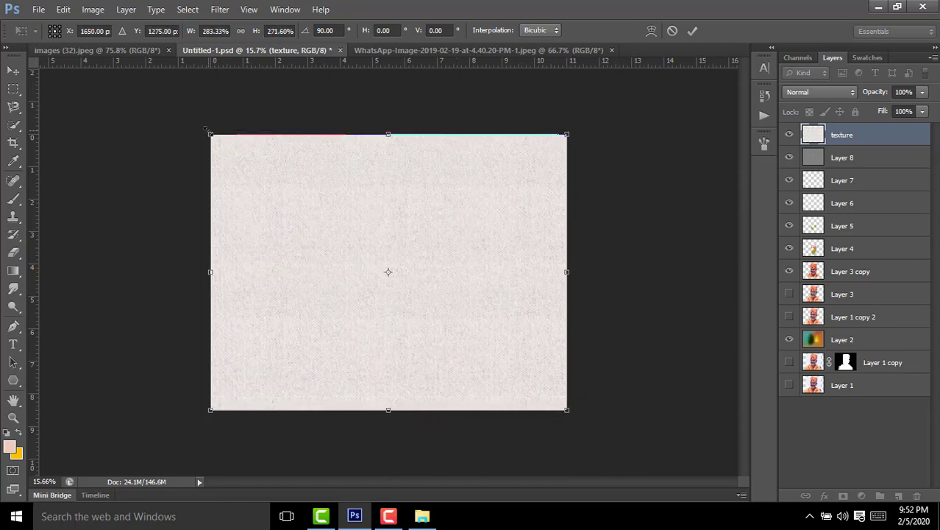
pyautogui.click(692, 30)
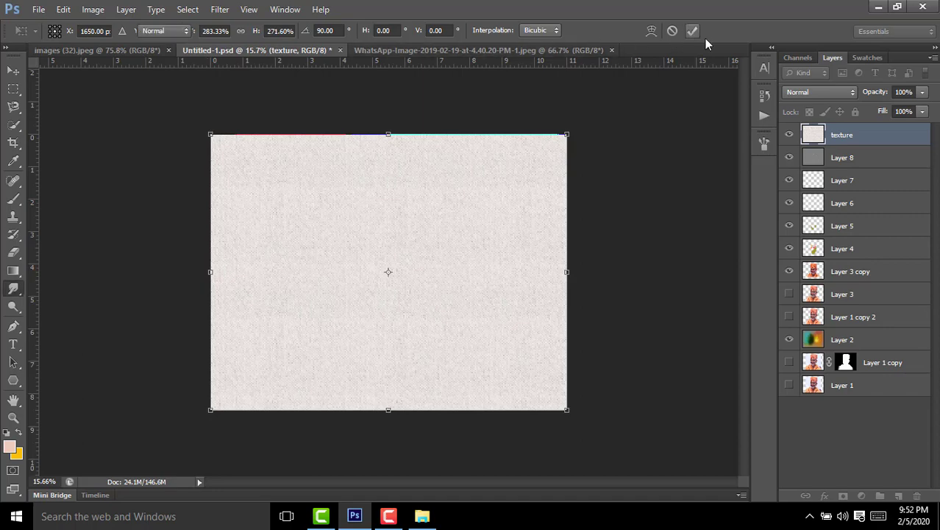
pyautogui.click(839, 93)
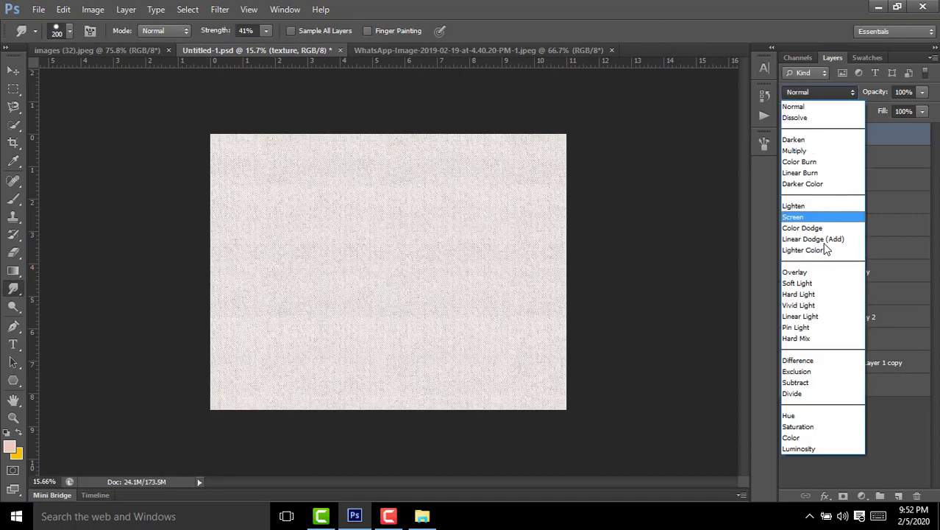
pyautogui.click(828, 151)
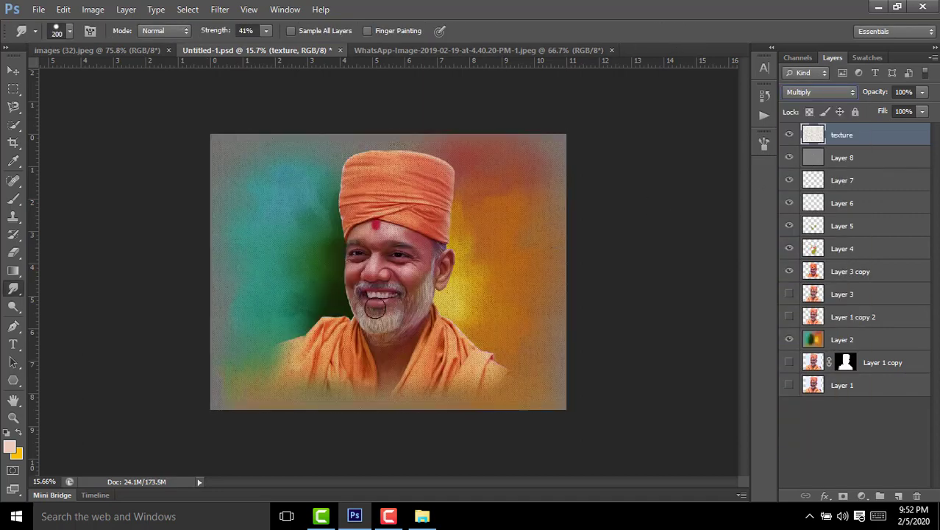
# Step: Add a black mask to the texture and paint it white at 1500 px over the right and top-left background
pyautogui.scroll(3, 374, 303)
pyautogui.scroll(-3, 379, 303)
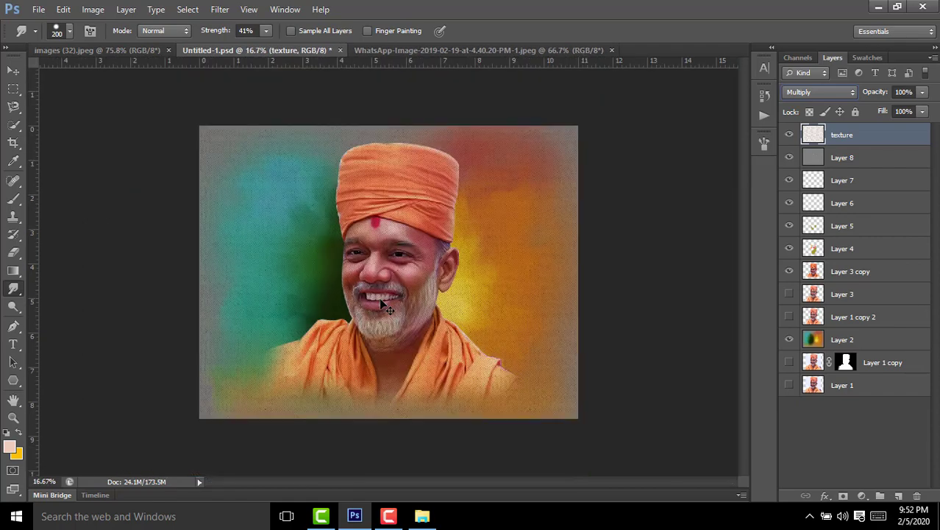
pyautogui.keyDown('alt'); pyautogui.click(843, 497); pyautogui.keyUp('alt')
pyautogui.click(13, 197)
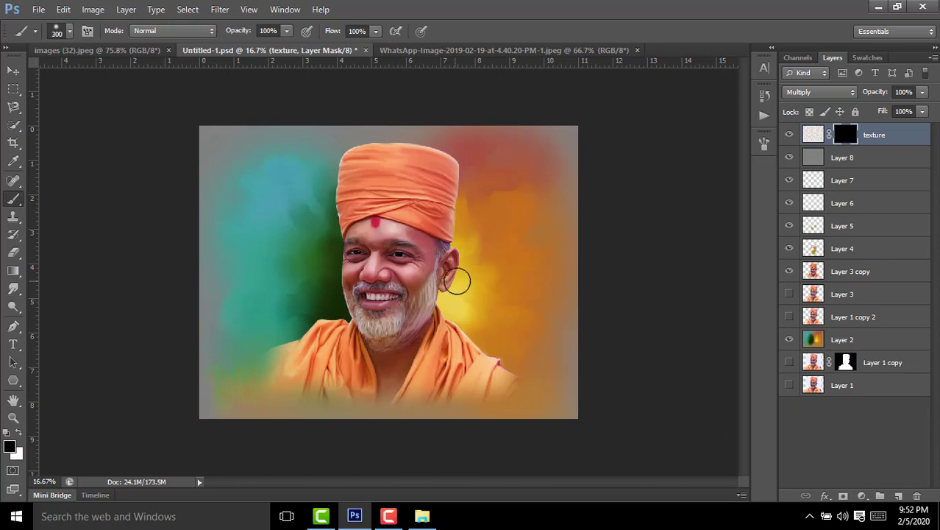
pyautogui.press(']')
pyautogui.press(']')
pyautogui.press(']')
pyautogui.press(']')
pyautogui.press(']')
pyautogui.press(']')
pyautogui.press(']')
pyautogui.press(']')
pyautogui.press(']')
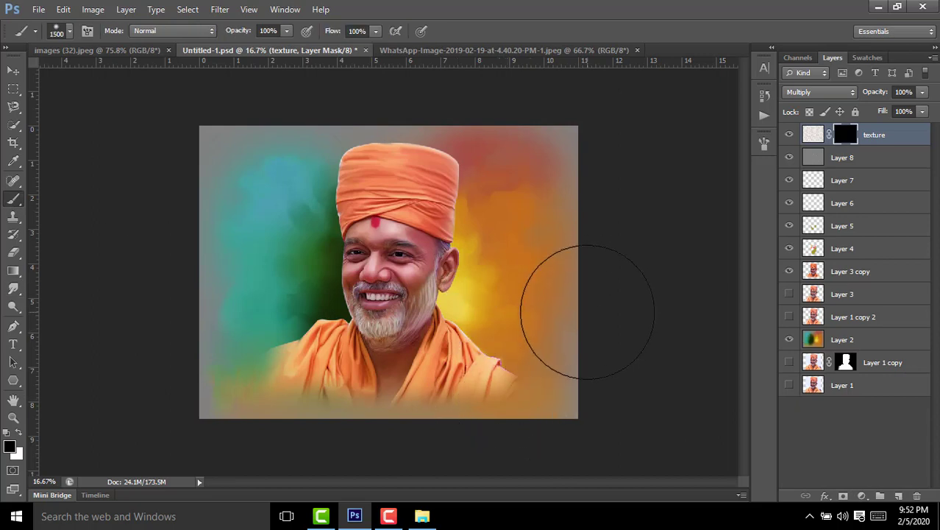
pyautogui.press('x')
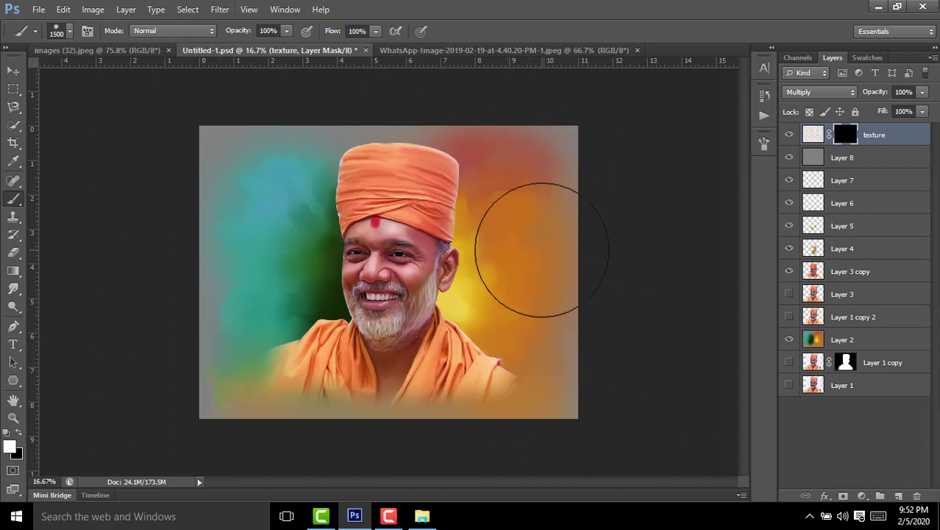
pyautogui.moveTo(533, 410); pyautogui.dragTo(626, 167)
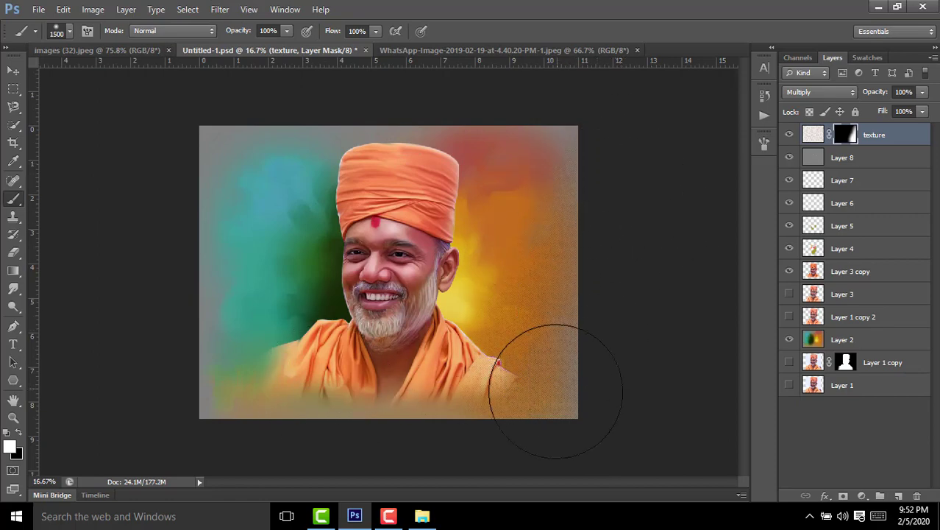
pyautogui.moveTo(221, 189)
pyautogui.mouseDown()
pyautogui.moveTo(141, 277)
pyautogui.moveTo(409, 179)
pyautogui.mouseUp()
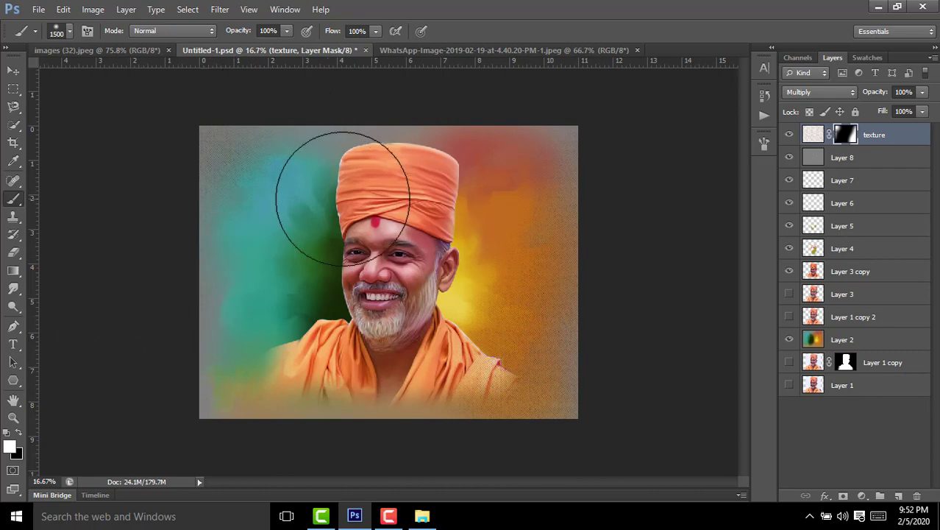
# Step: Reveal the texture along the top-left corner and lower the texture layer to 72% opacity
pyautogui.hotkey('ctrl', '-')
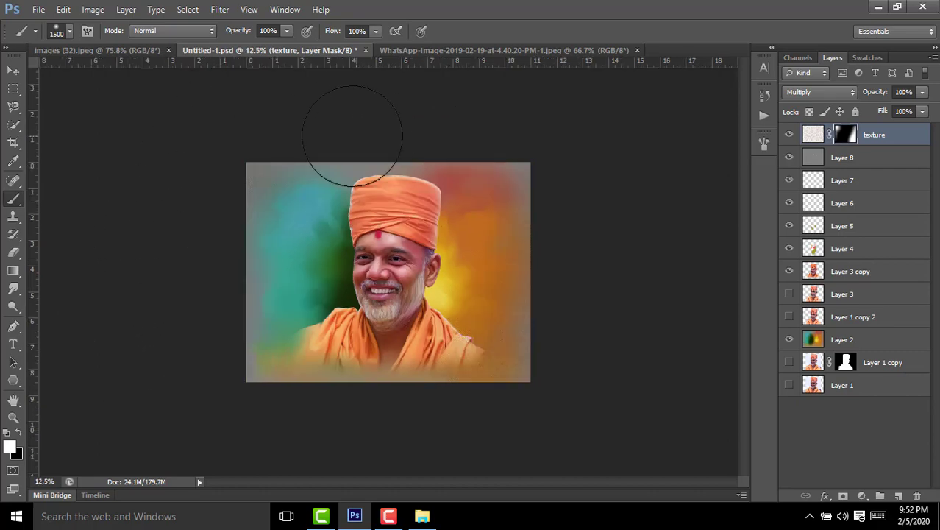
pyautogui.moveTo(384, 121); pyautogui.dragTo(208, 297)
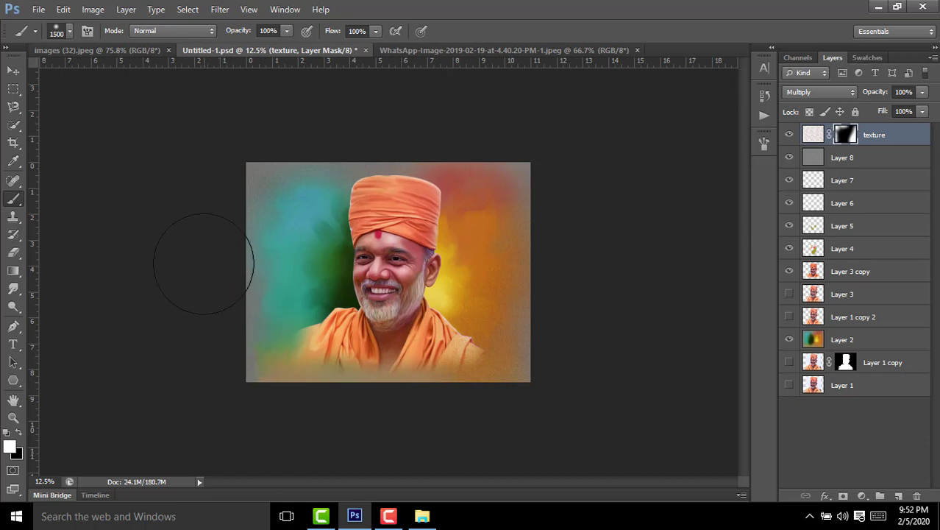
pyautogui.scroll(3, 357, 234)
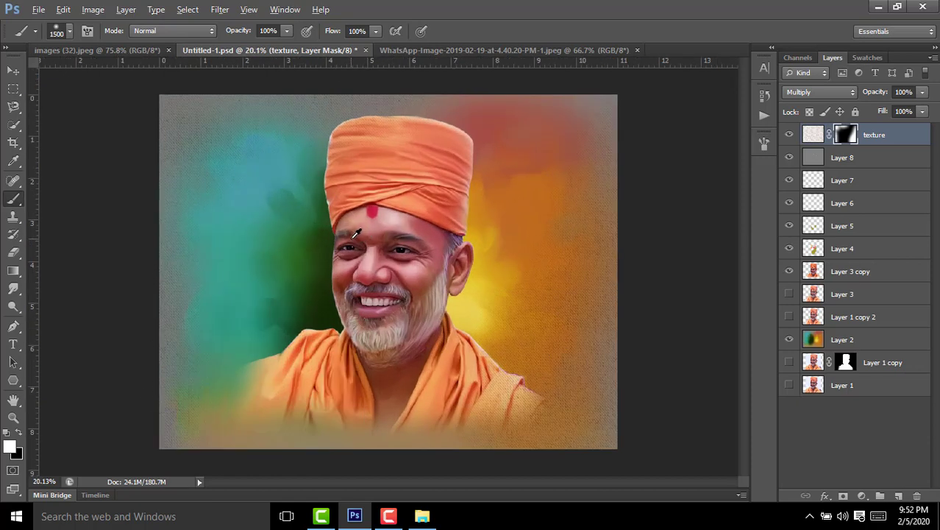
pyautogui.click(13, 70)
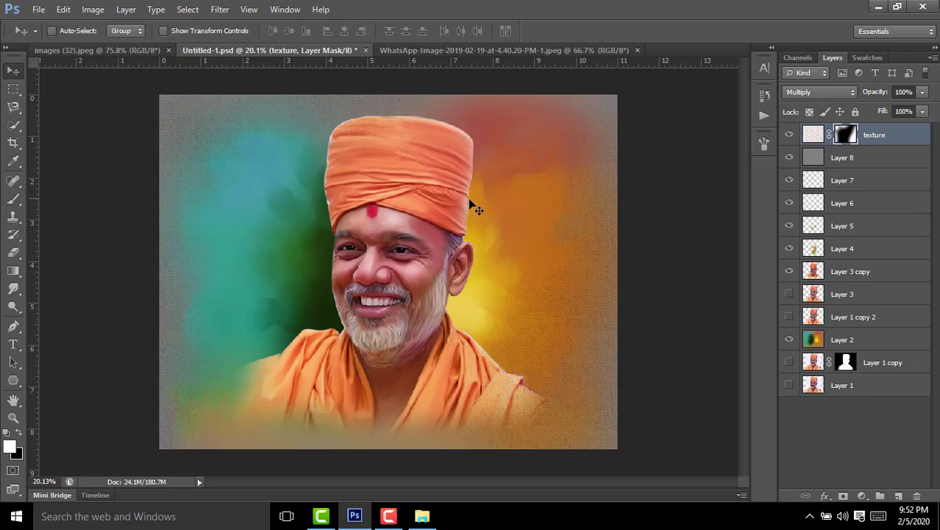
pyautogui.scroll(-2, 465, 363)
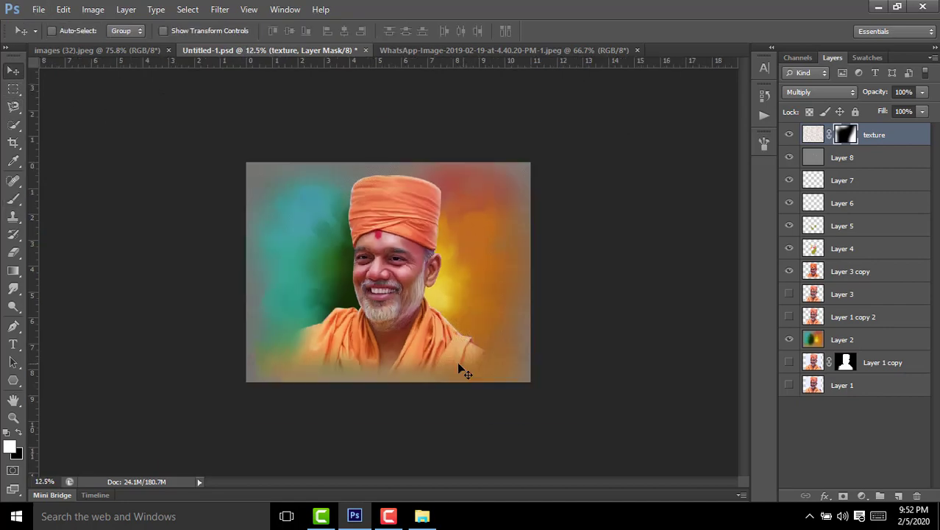
pyautogui.press('b')
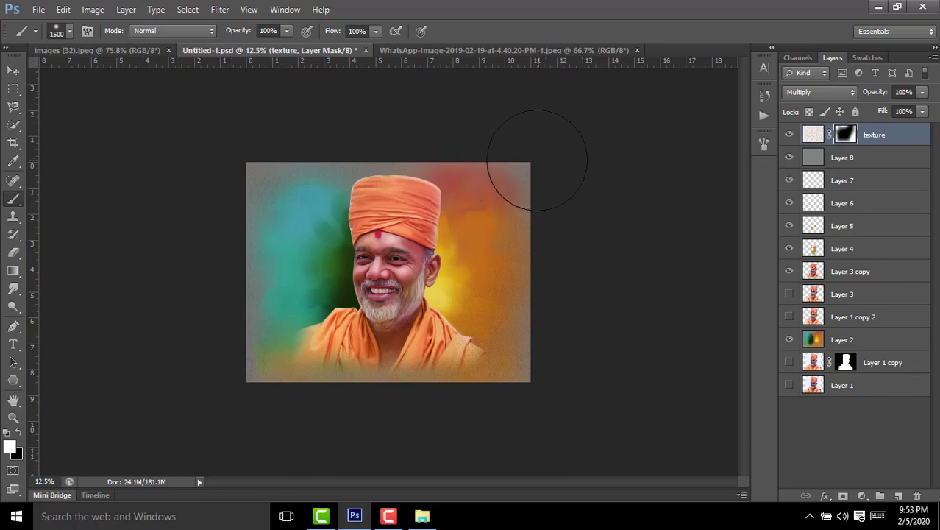
pyautogui.scroll(1, 544, 151)
pyautogui.scroll(1, 581, 188)
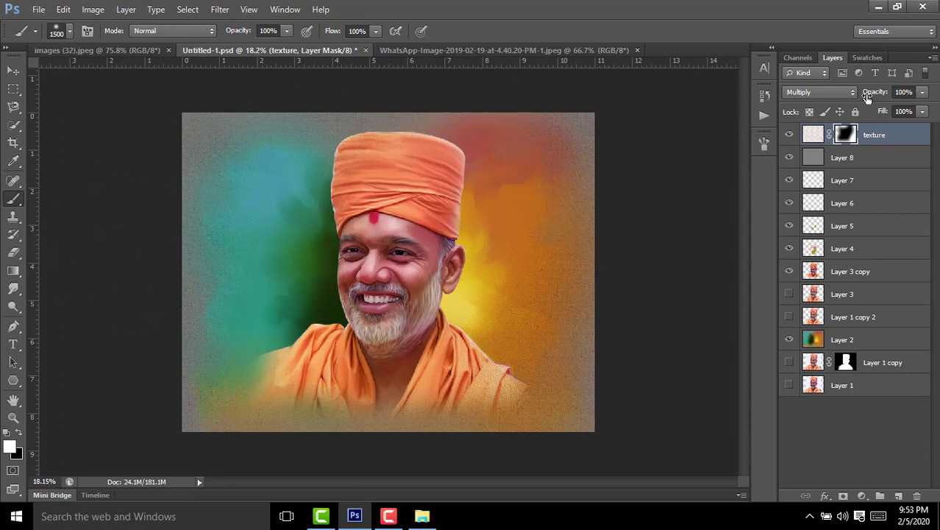
pyautogui.moveTo(868, 98); pyautogui.dragTo(859, 94)
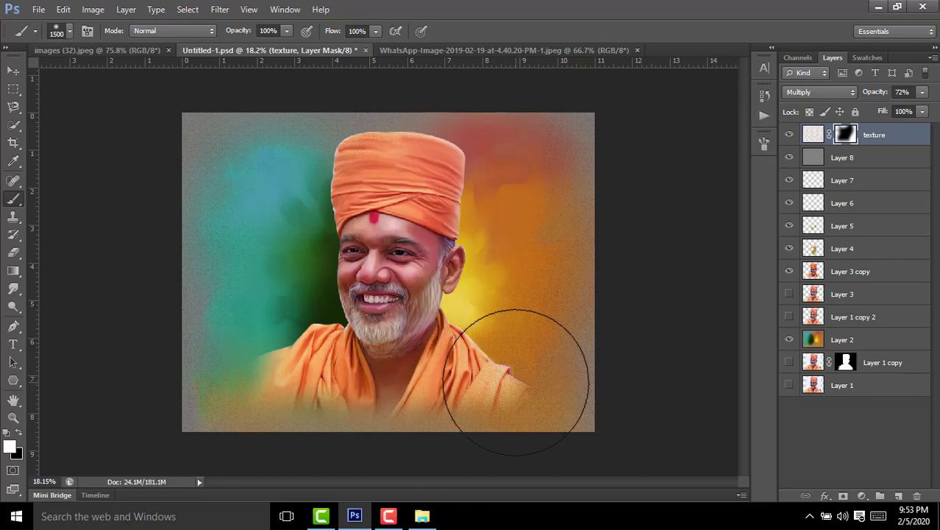
pyautogui.hotkey('ctrl', '+')
pyautogui.hotkey('ctrl', '+')
pyautogui.hotkey('ctrl', '+')
# Step: With Layer 8 active, stamp all visible layers into a new merged Layer 9
pyautogui.click(859, 160)
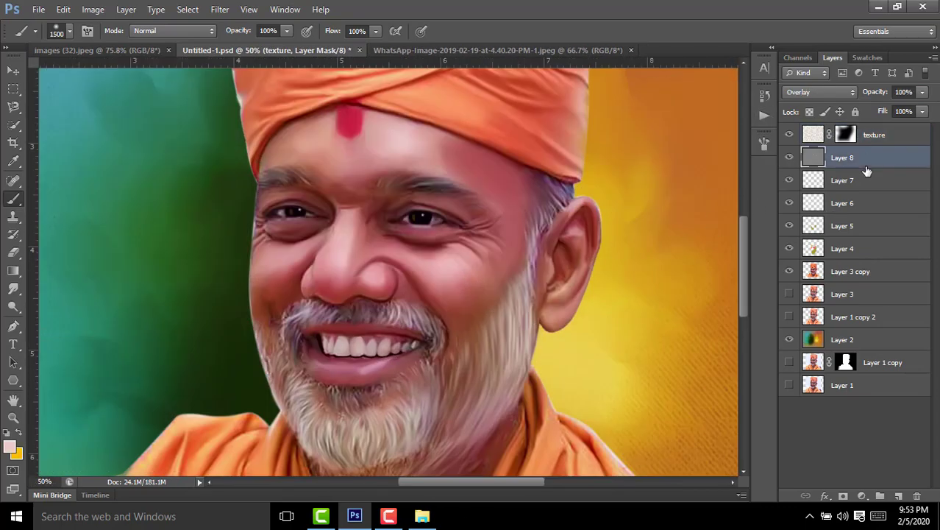
pyautogui.keyDown('shift'); pyautogui.click(851, 276); pyautogui.keyUp('shift')
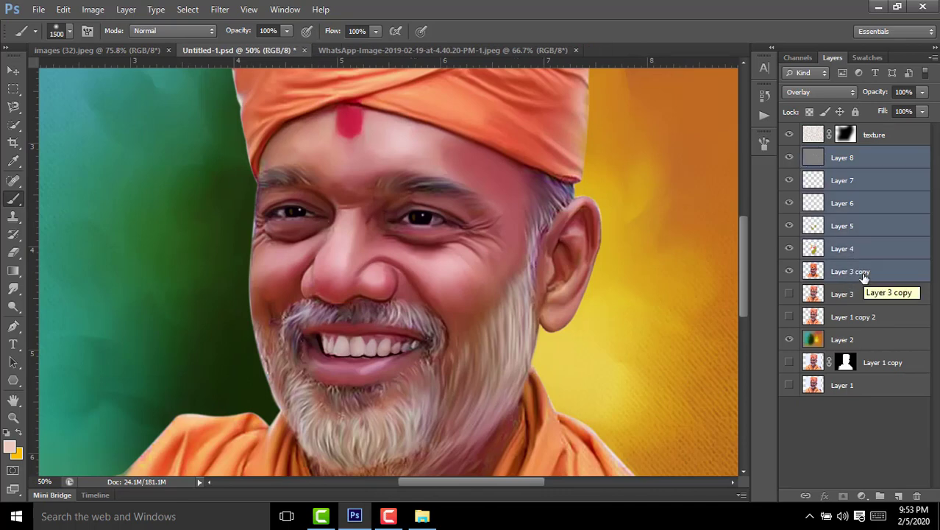
pyautogui.click(891, 163)
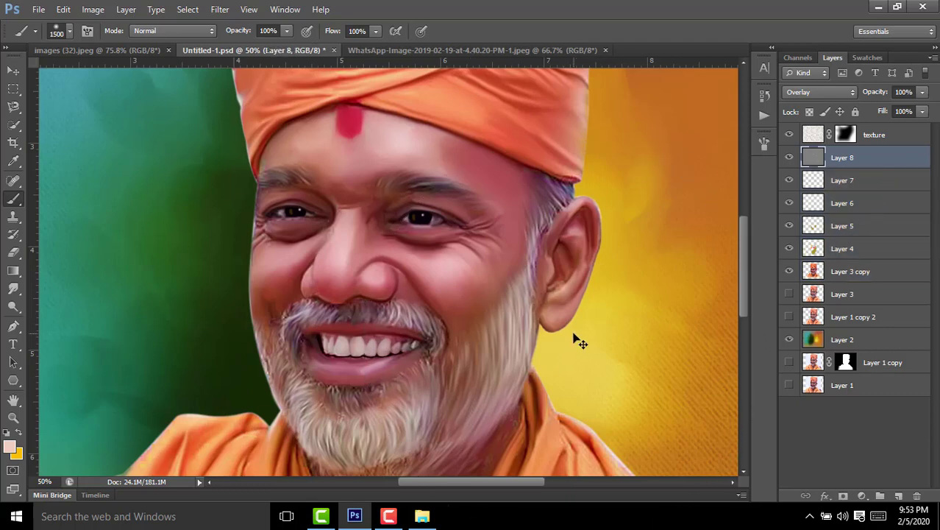
pyautogui.hotkey('ctrl', 'alt', 'shift', 'e')
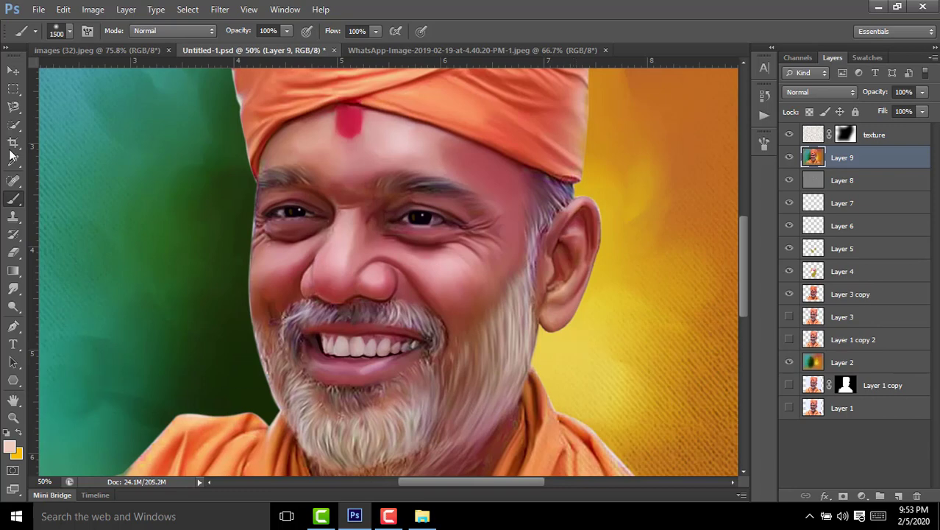
# Step: Choose the Smudge tool with a 65 px brush preset
pyautogui.click(13, 288)
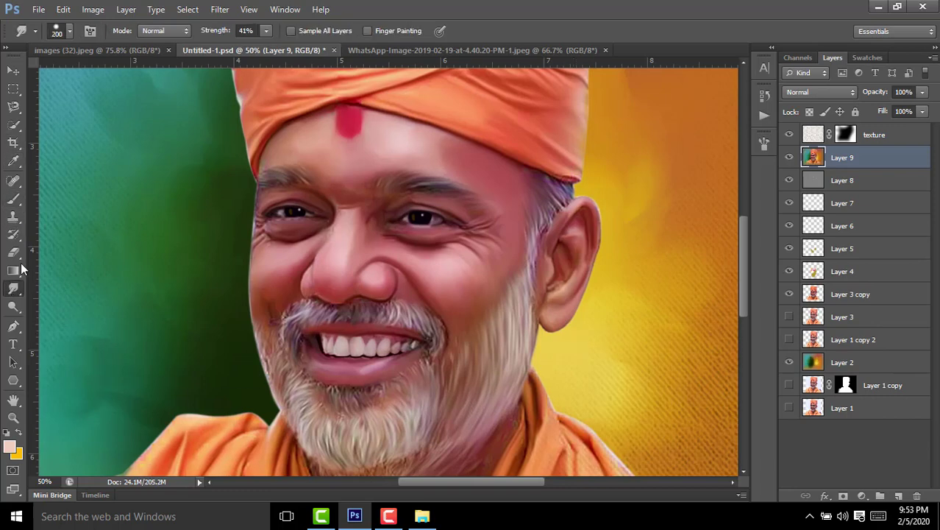
pyautogui.click(69, 31)
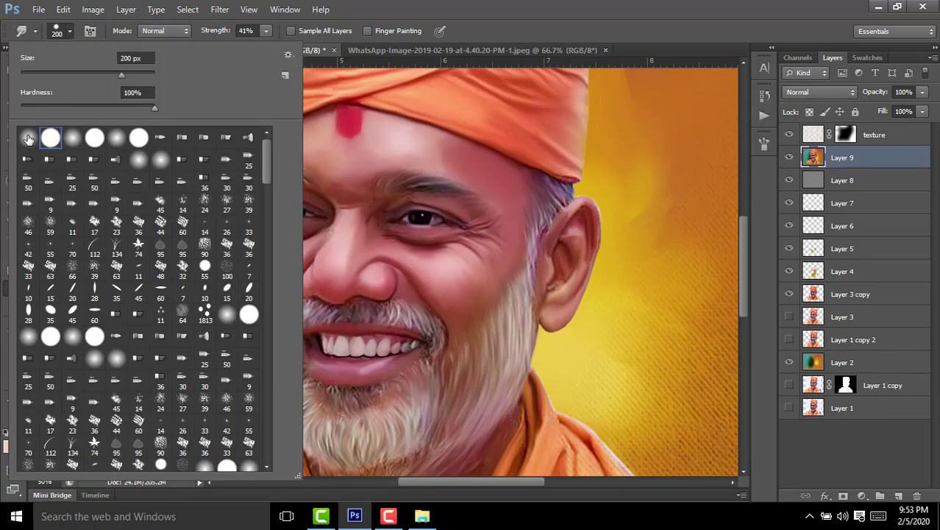
pyautogui.moveTo(269, 168); pyautogui.dragTo(273, 449)
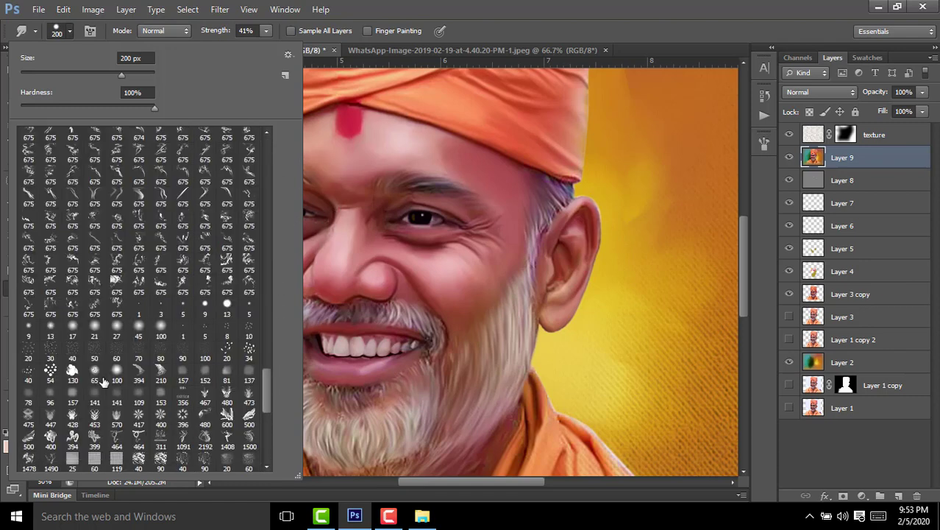
pyautogui.click(97, 376)
pyautogui.click(481, 273)
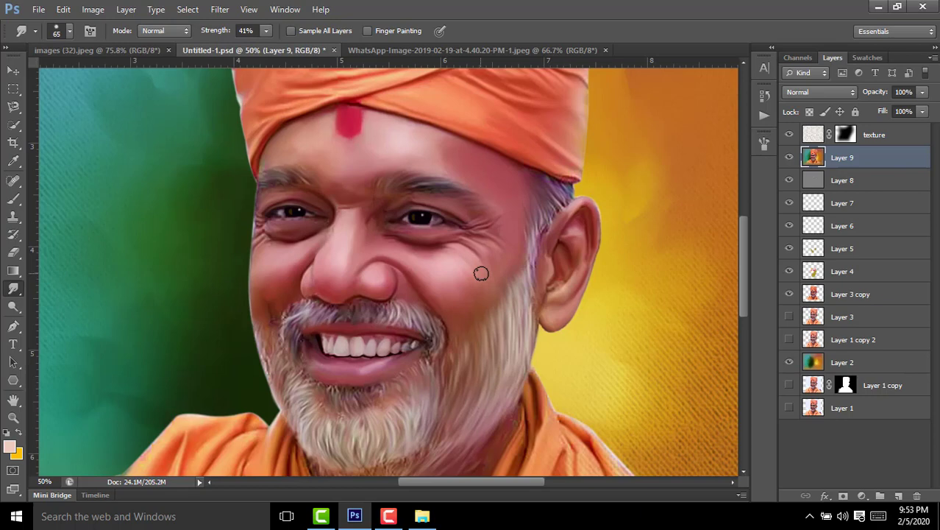
pyautogui.click(13, 307)
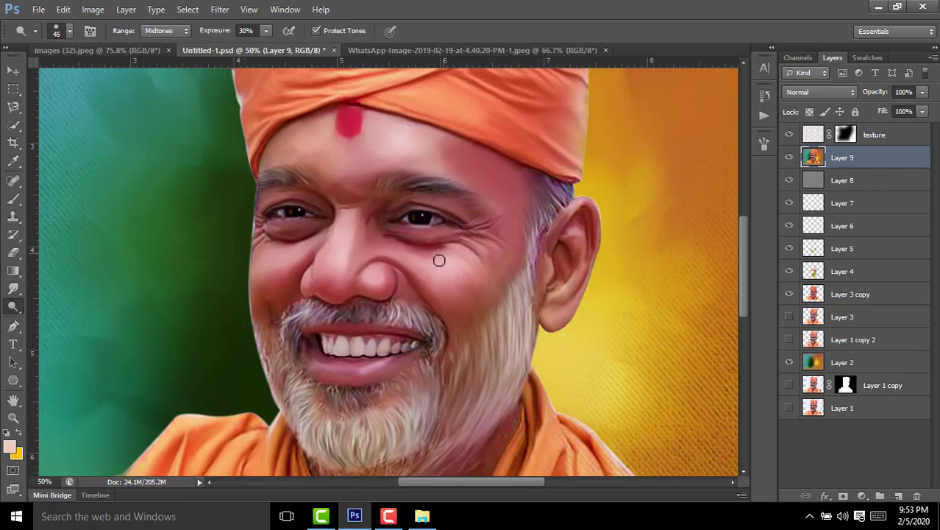
# Step: Set the Smudge tool to 15% strength and make a first smear on the portrait
pyautogui.scroll(-1, 368, 282)
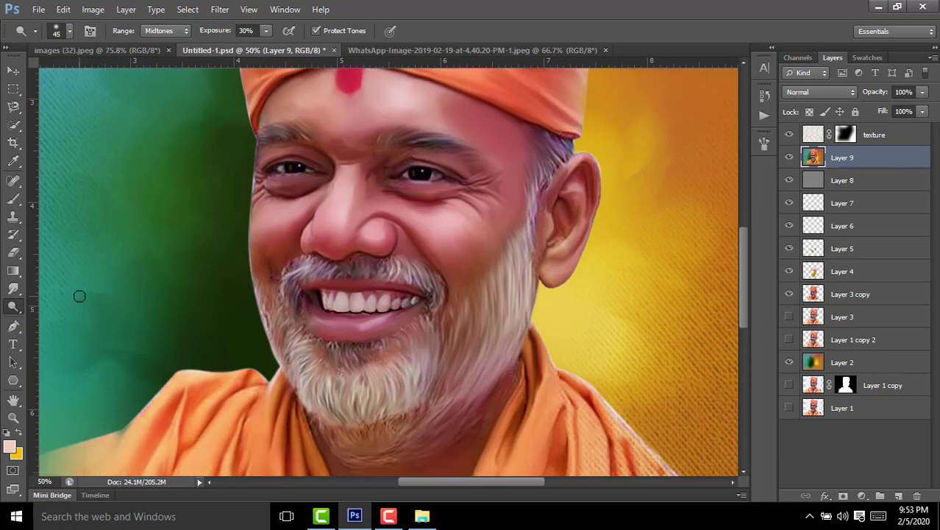
pyautogui.click(14, 292)
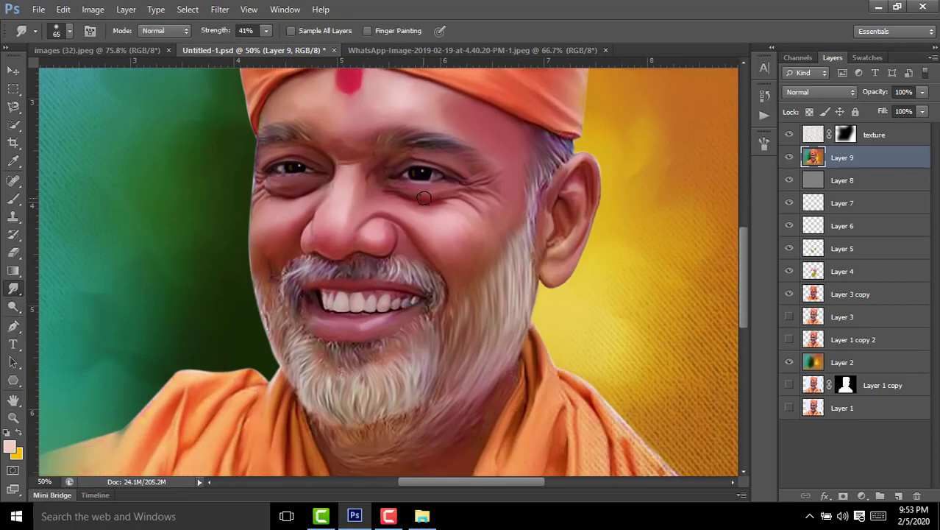
pyautogui.scroll(3, 424, 199)
pyautogui.scroll(1, 284, 130)
pyautogui.moveTo(221, 35); pyautogui.dragTo(205, 35)
pyautogui.scroll(3, 243, 139)
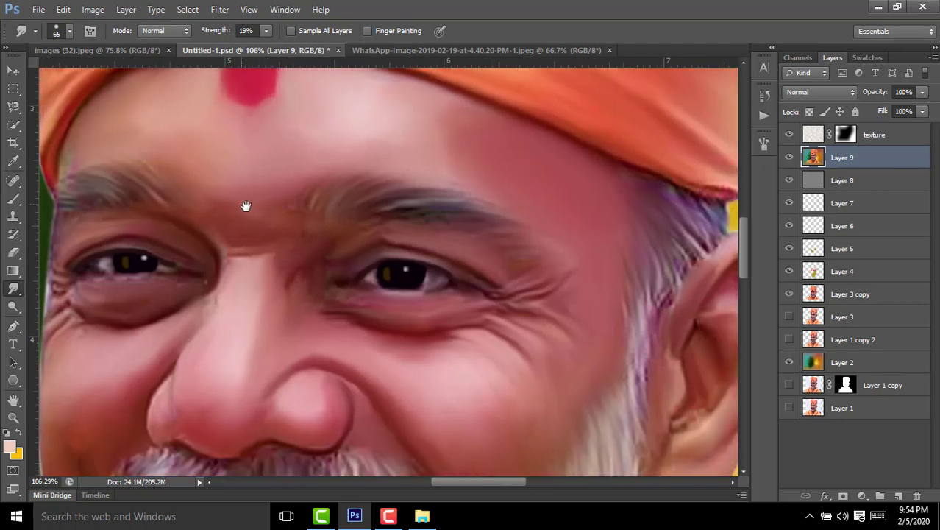
pyautogui.moveTo(284, 236); pyautogui.dragTo(246, 207)
# Step: Raise smudge strength to 38% and smear the moustache, including its left end
pyautogui.scroll(-3, 236, 265)
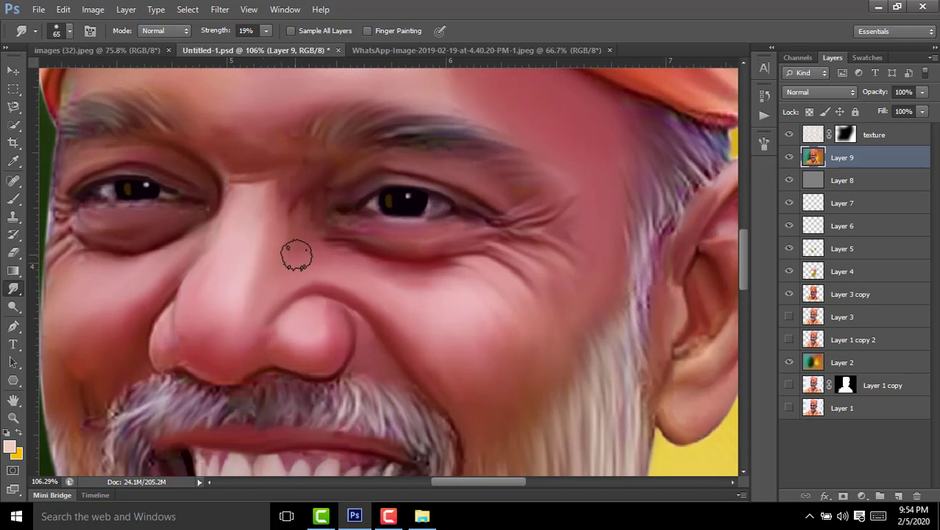
pyautogui.moveTo(210, 33); pyautogui.dragTo(220, 33)
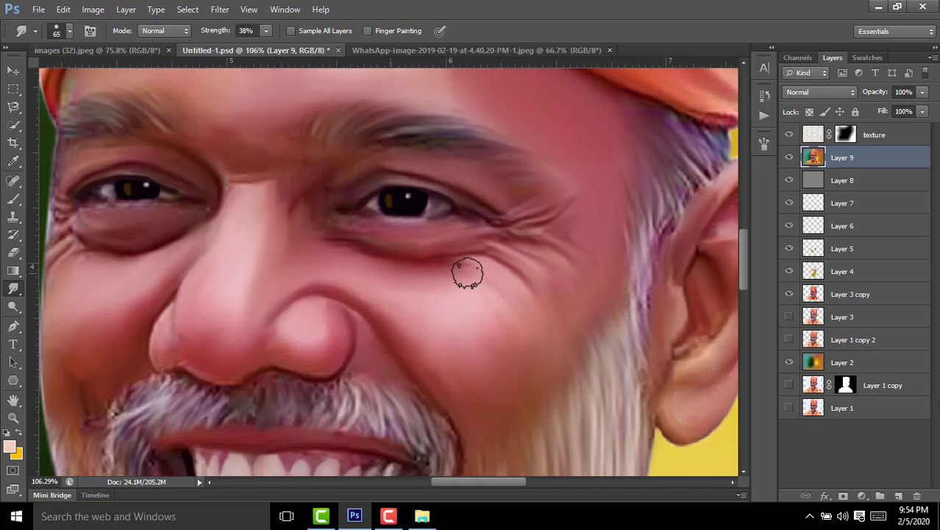
pyautogui.moveTo(456, 251); pyautogui.dragTo(342, 225)
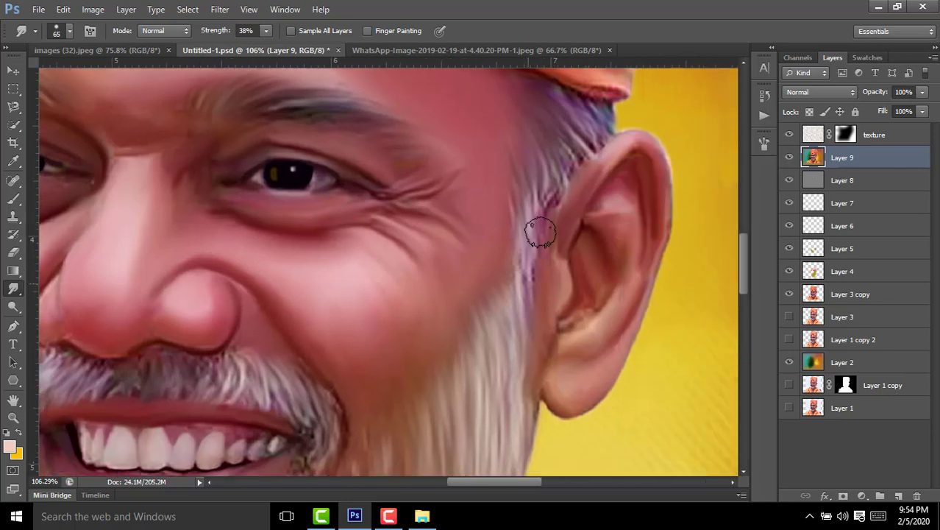
pyautogui.moveTo(535, 231); pyautogui.dragTo(607, 97)
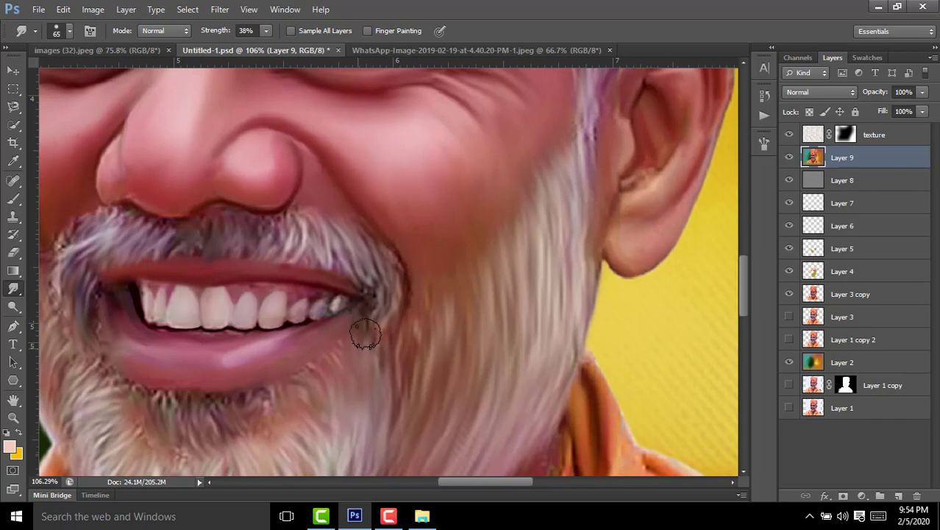
pyautogui.moveTo(329, 372); pyautogui.dragTo(462, 224)
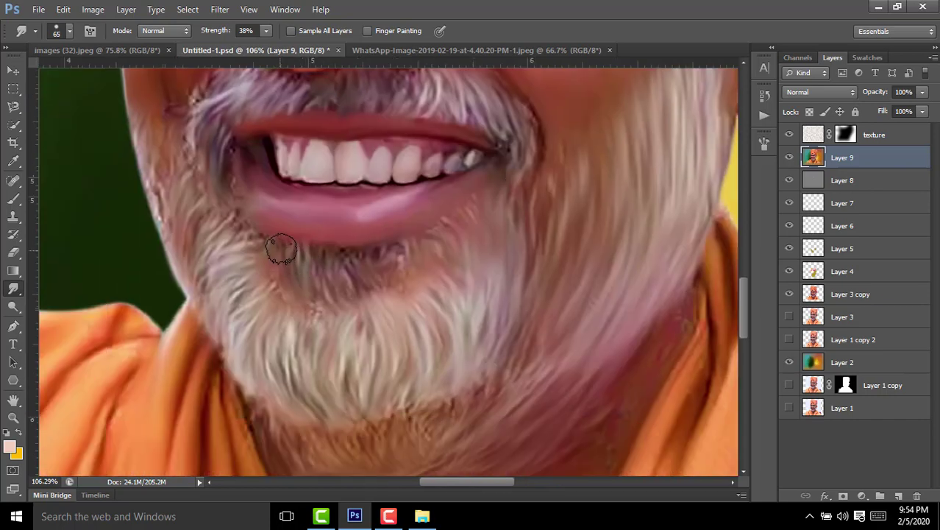
pyautogui.moveTo(296, 254); pyautogui.dragTo(384, 331)
pyautogui.moveTo(289, 161); pyautogui.dragTo(274, 231)
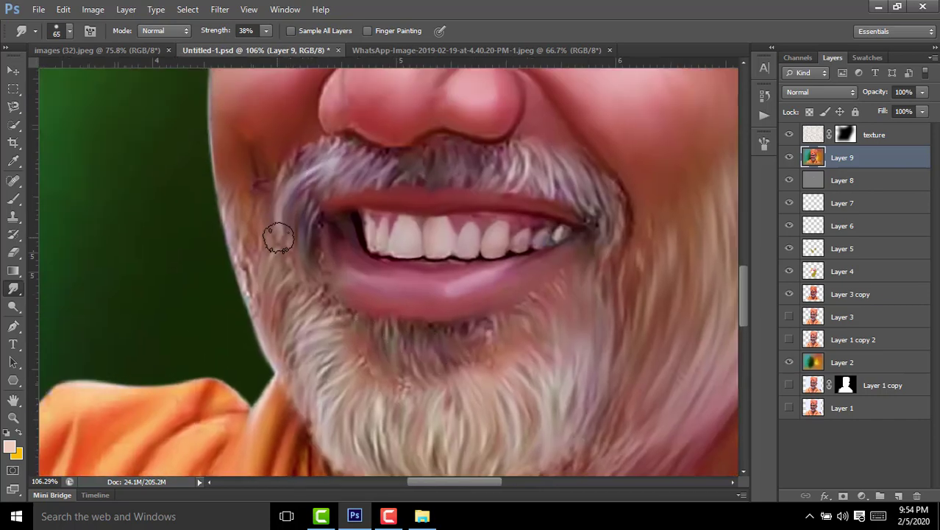
# Step: Blend the beard strands with smudge strokes down toward the chin
pyautogui.moveTo(345, 199); pyautogui.dragTo(381, 110)
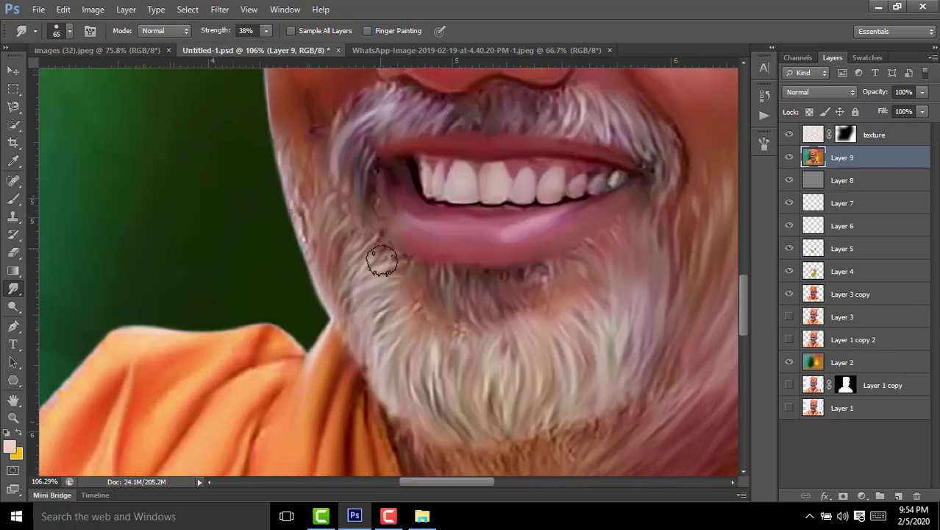
pyautogui.moveTo(342, 220); pyautogui.dragTo(379, 183)
pyautogui.moveTo(368, 234)
pyautogui.mouseDown()
pyautogui.moveTo(384, 248)
pyautogui.moveTo(384, 193)
pyautogui.mouseUp()
pyautogui.moveTo(363, 286)
pyautogui.mouseDown()
pyautogui.moveTo(346, 252)
pyautogui.moveTo(388, 346)
pyautogui.mouseUp()
pyautogui.scroll(-3, 353, 279)
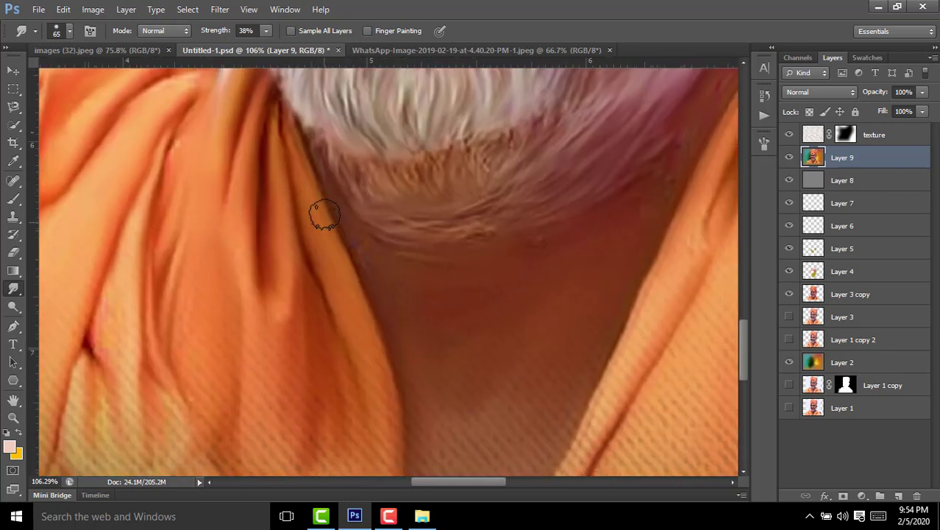
pyautogui.scroll(-3, 441, 243)
pyautogui.press('alt')
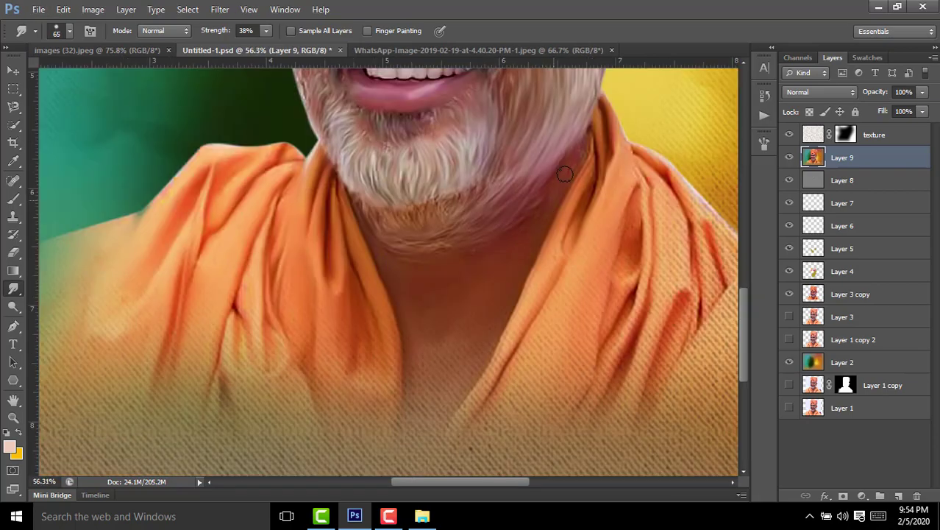
pyautogui.scroll(2, 573, 164)
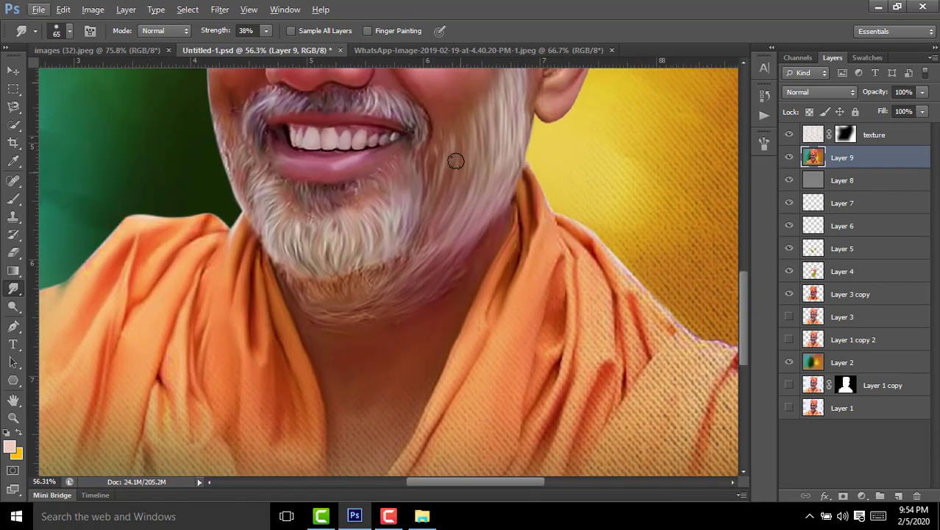
pyautogui.scroll(2, 441, 150)
# Step: Smooth the nose and cheek edge, zoom out, and select the texture layer
pyautogui.moveTo(430, 133); pyautogui.dragTo(430, 290)
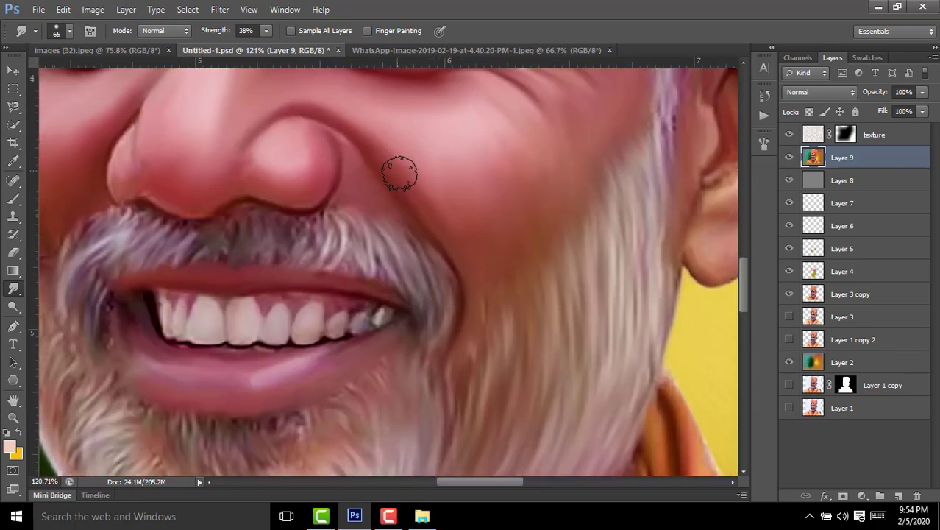
pyautogui.moveTo(240, 187); pyautogui.dragTo(487, 229)
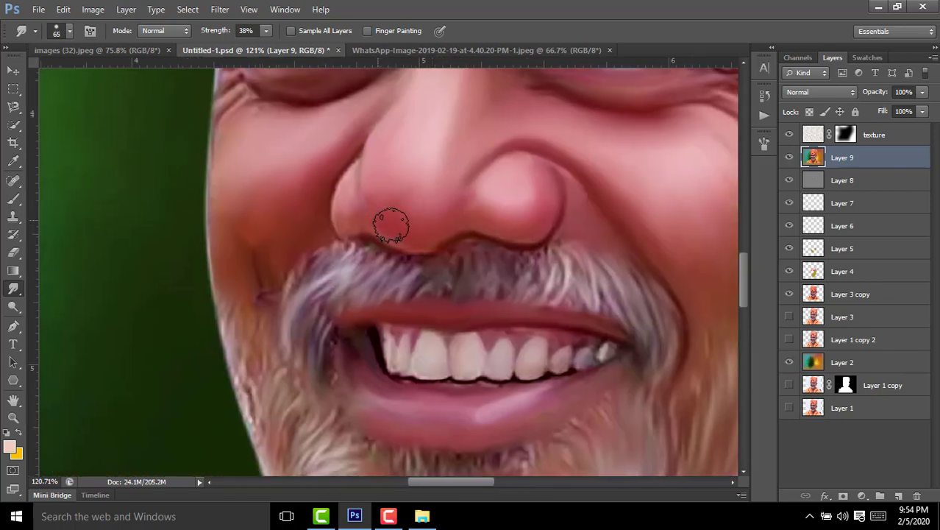
pyautogui.scroll(-1, 434, 193)
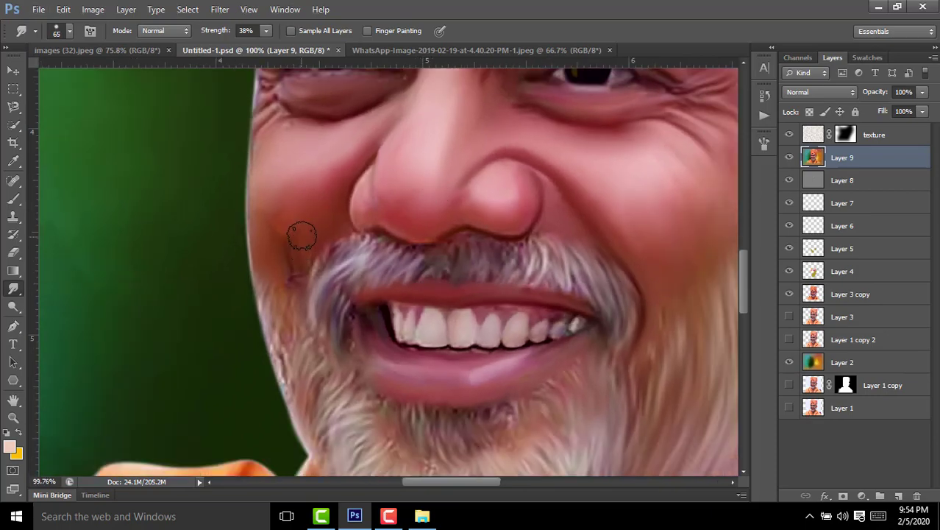
pyautogui.scroll(-1, 324, 224)
pyautogui.scroll(-1, 331, 224)
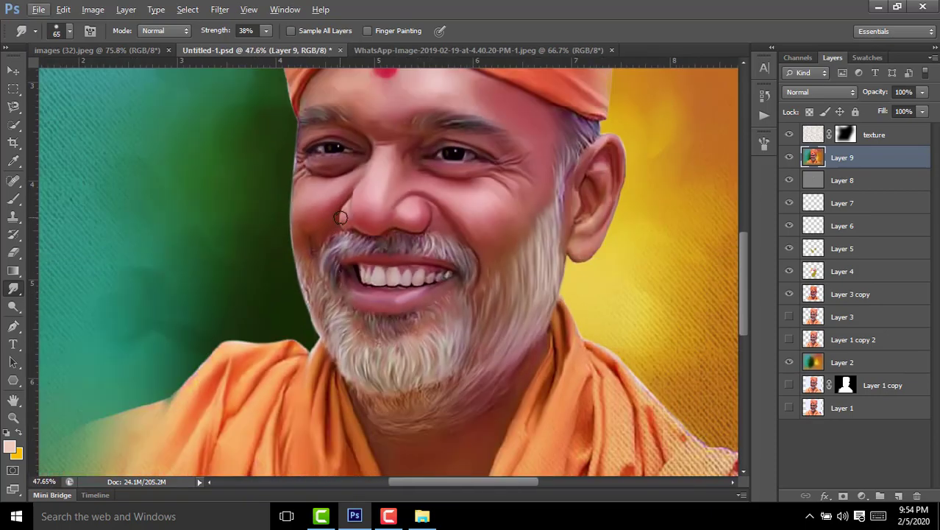
pyautogui.scroll(-1, 466, 194)
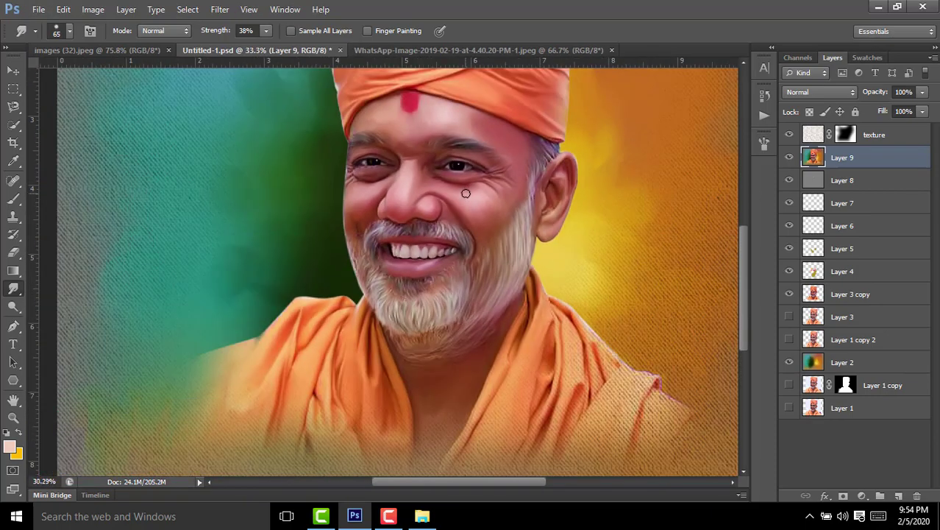
pyautogui.scroll(-1, 465, 195)
pyautogui.scroll(-1, 466, 194)
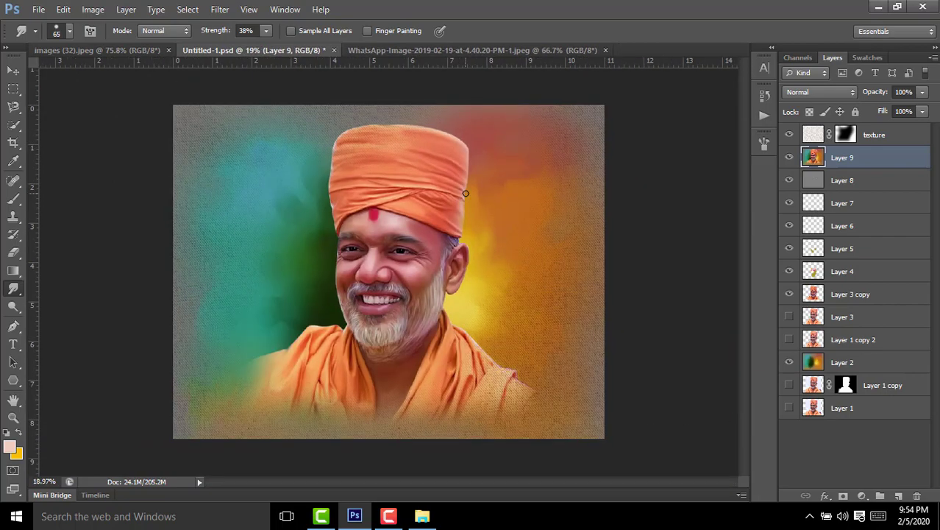
pyautogui.click(902, 135)
pyautogui.click(865, 96)
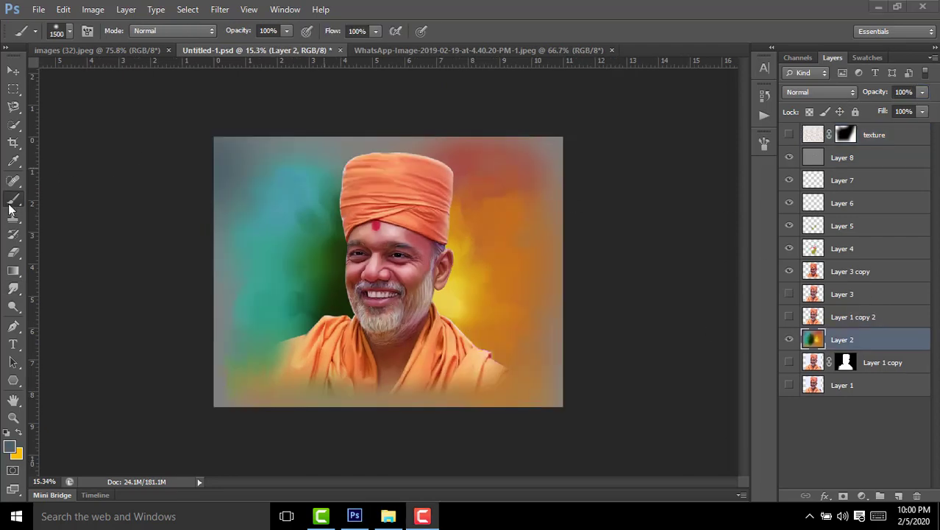
# Step: Set the foreground to grey-blue #4b5866 and paint the top, left and bottom-left background edges
pyautogui.click(10, 448)
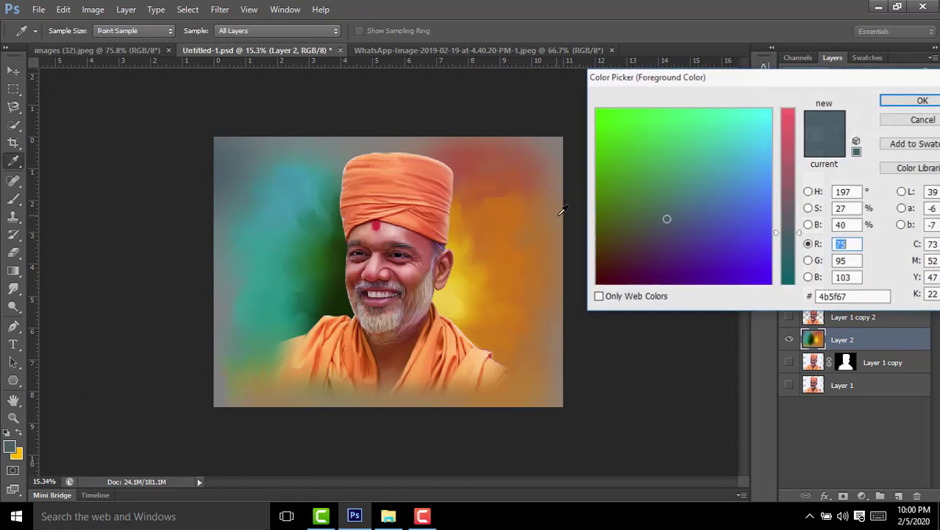
pyautogui.moveTo(666, 222); pyautogui.dragTo(666, 223)
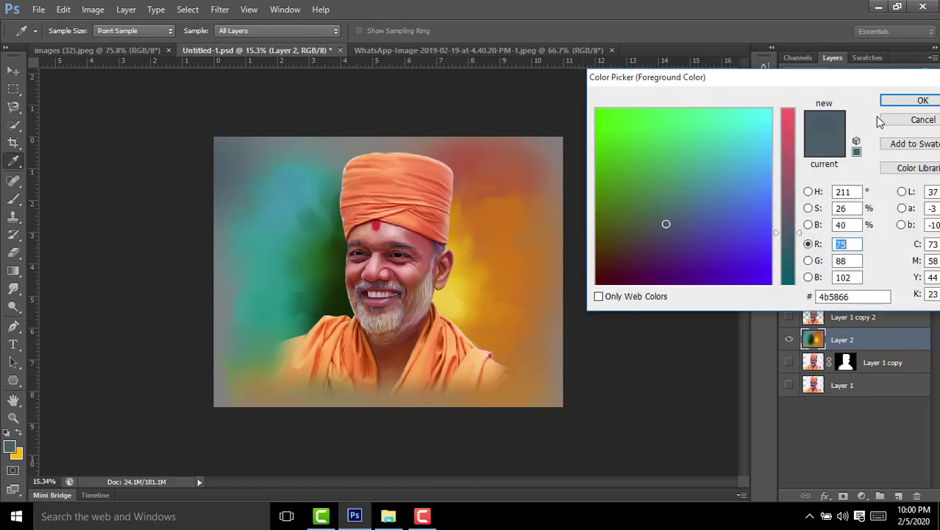
pyautogui.click(920, 100)
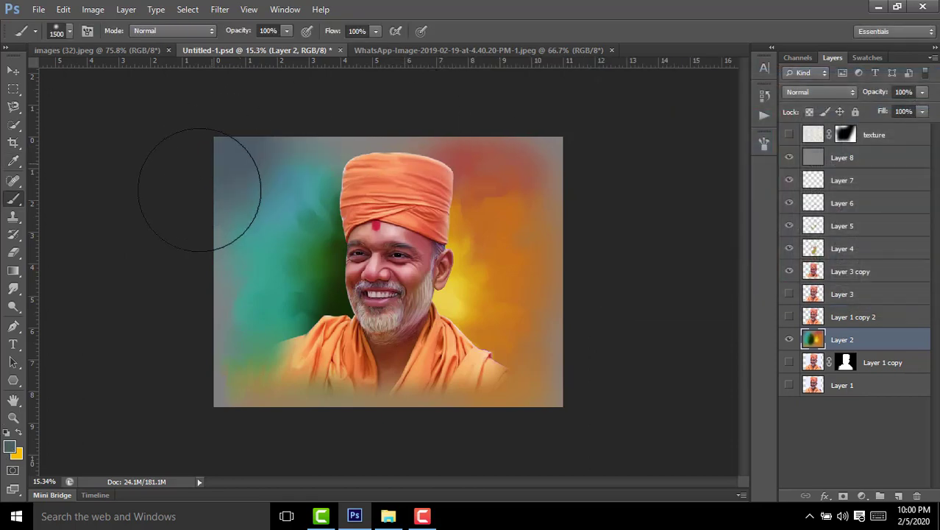
pyautogui.moveTo(199, 190)
pyautogui.mouseDown()
pyautogui.moveTo(185, 248)
pyautogui.moveTo(309, 116)
pyautogui.moveTo(399, 151)
pyautogui.moveTo(380, 131)
pyautogui.mouseUp()
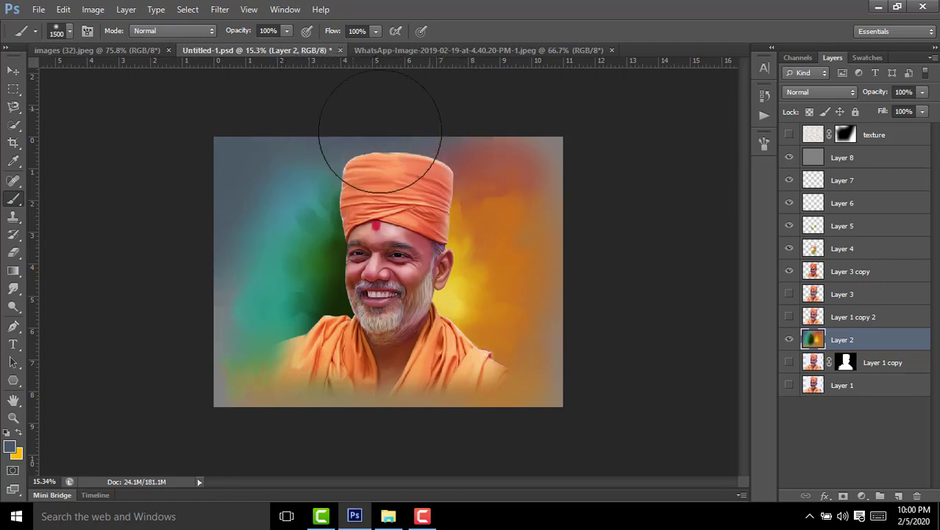
pyautogui.moveTo(171, 346)
pyautogui.mouseDown()
pyautogui.moveTo(178, 388)
pyautogui.moveTo(198, 388)
pyautogui.moveTo(212, 437)
pyautogui.mouseUp()
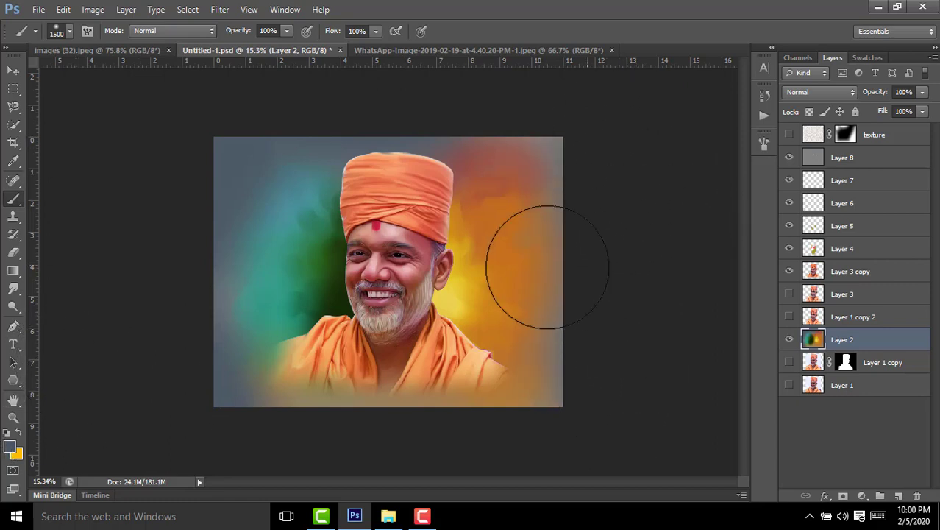
# Step: Set up the Smudge tool with a soft round 300 px brush
pyautogui.click(13, 289)
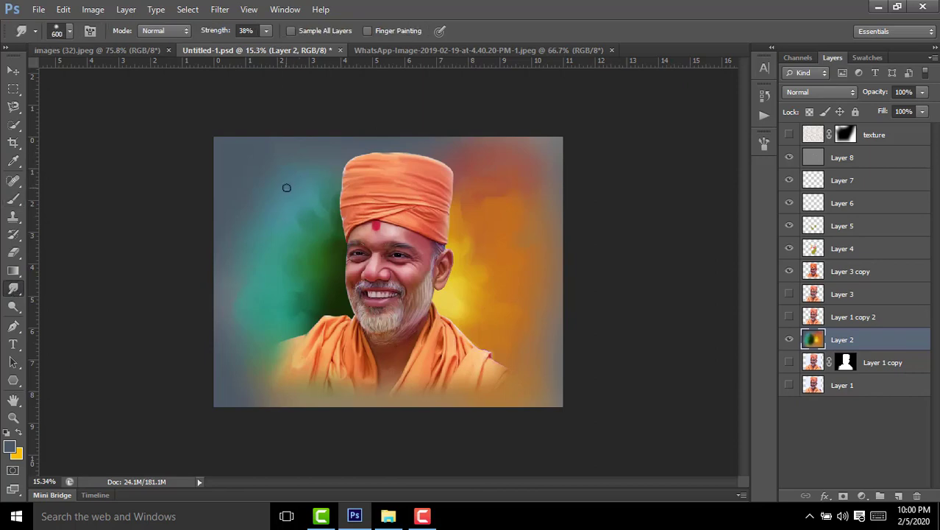
pyautogui.click(69, 33)
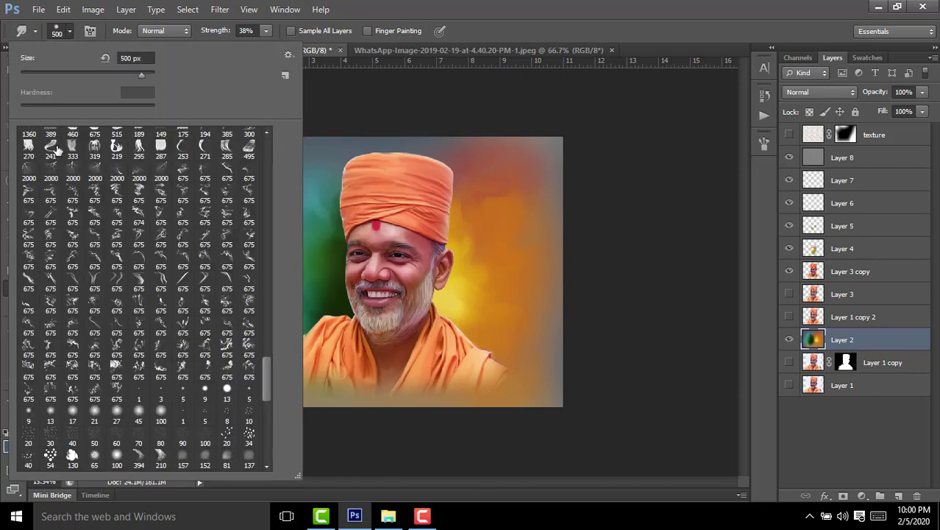
pyautogui.scroll(3, 264, 353)
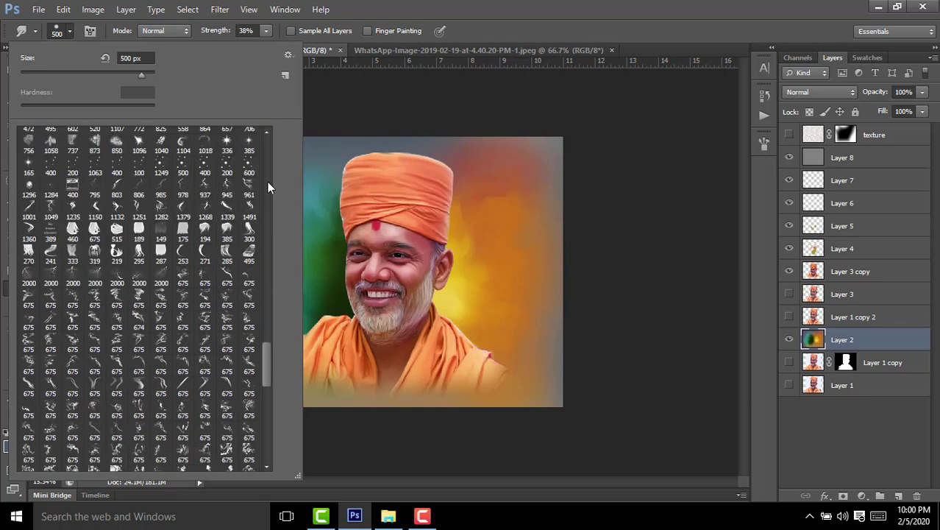
pyautogui.moveTo(266, 364); pyautogui.dragTo(266, 203)
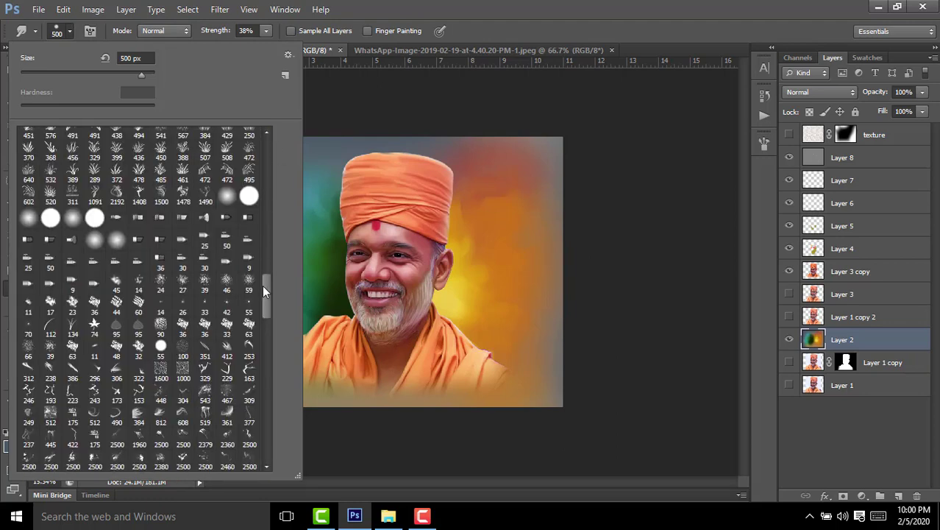
pyautogui.moveTo(263, 291); pyautogui.dragTo(276, 158)
pyautogui.click(45, 137)
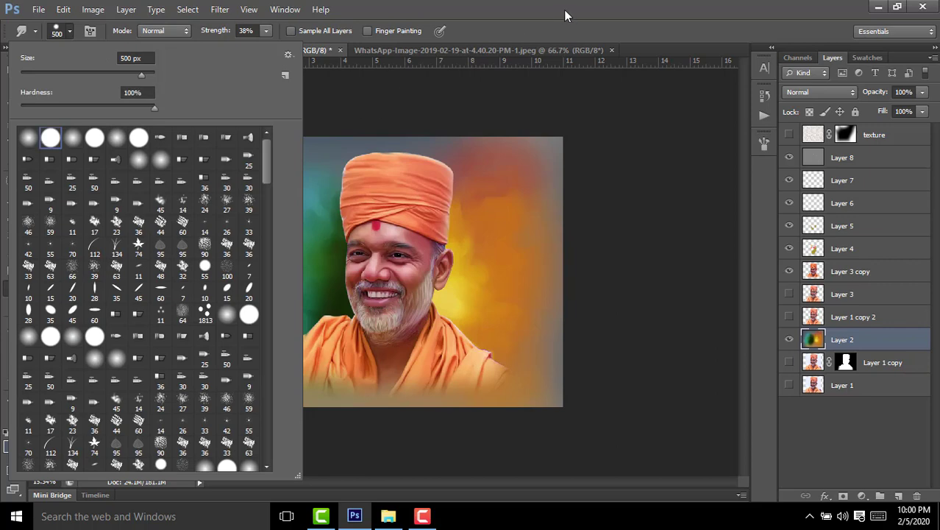
pyautogui.press('Return')
pyautogui.press('[')
pyautogui.press('[')
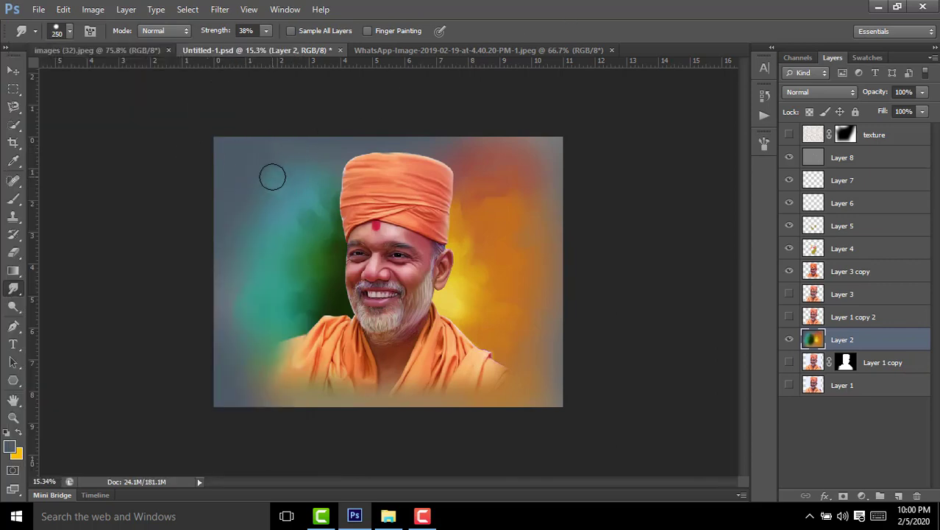
pyautogui.press(']')
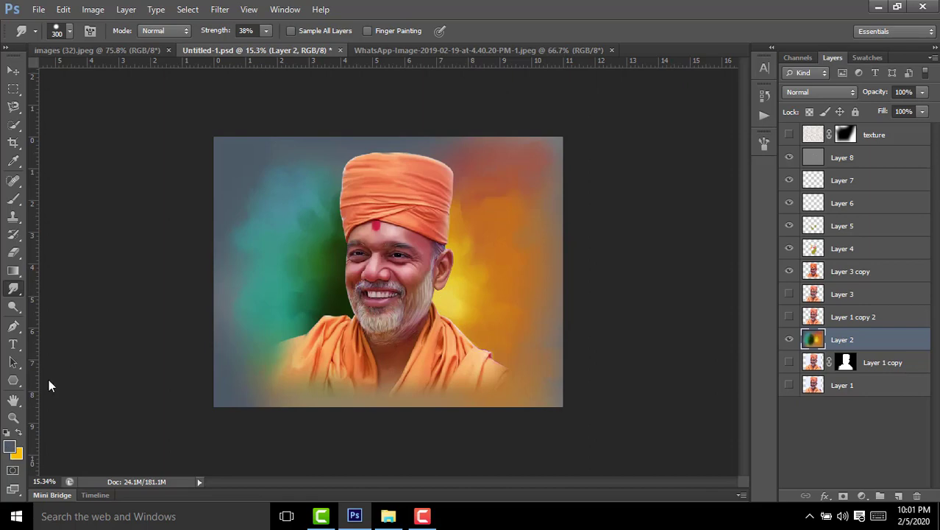
# Step: Smudge the top-left corner and the teal lower-left background at 38% strength
pyautogui.click(10, 446)
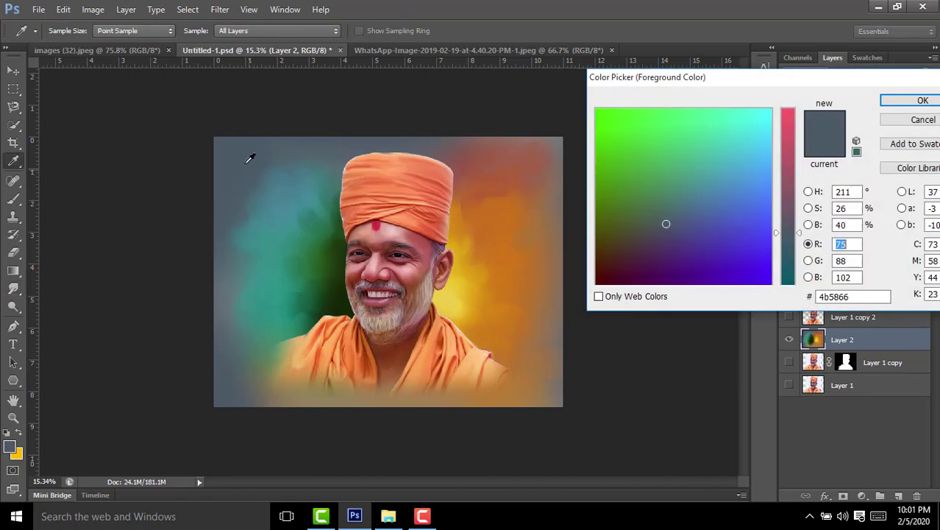
pyautogui.click(808, 192)
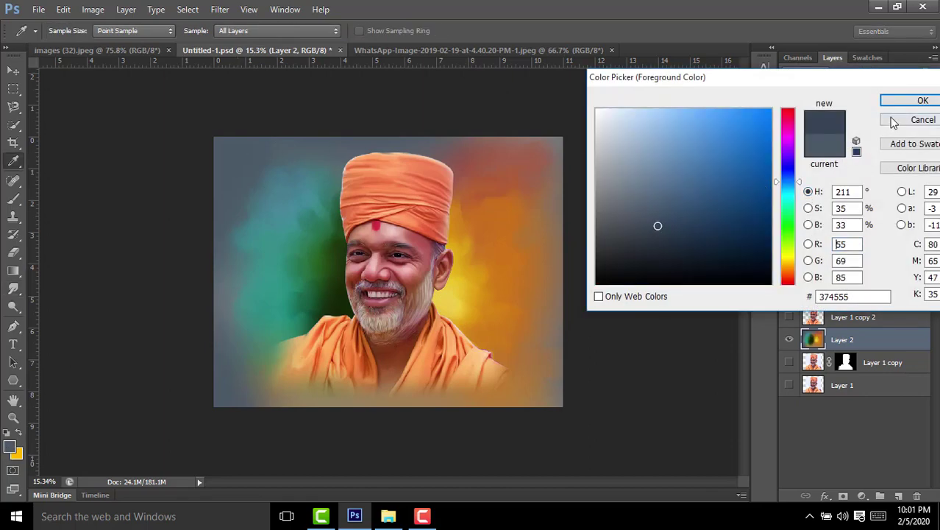
pyautogui.click(912, 101)
pyautogui.press('r')
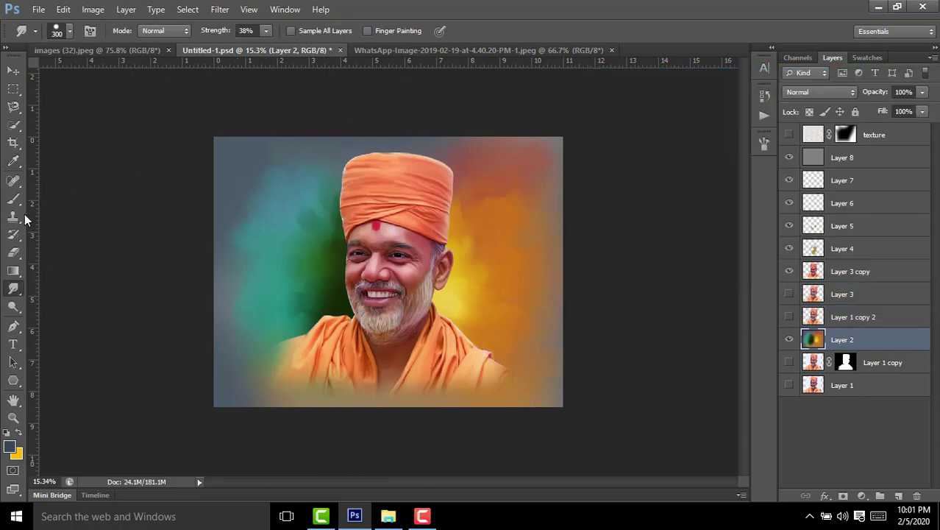
pyautogui.click(13, 198)
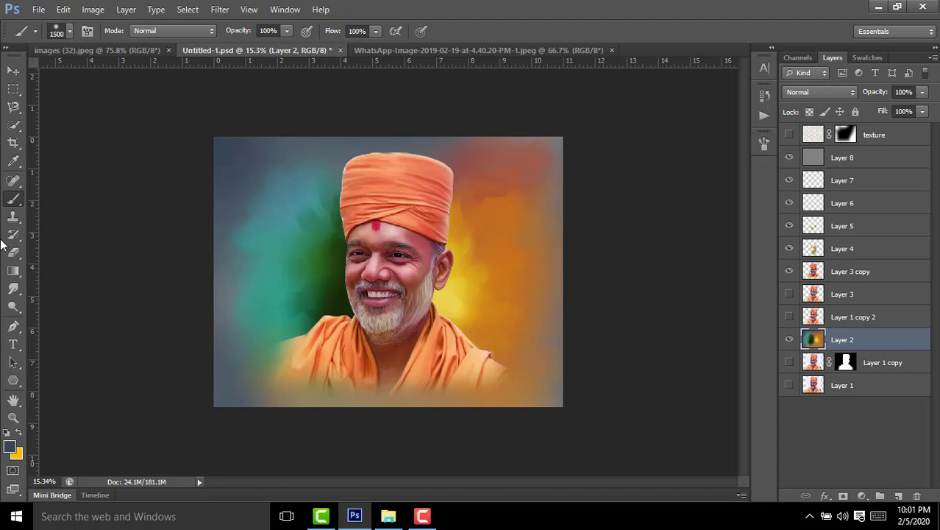
pyautogui.click(13, 289)
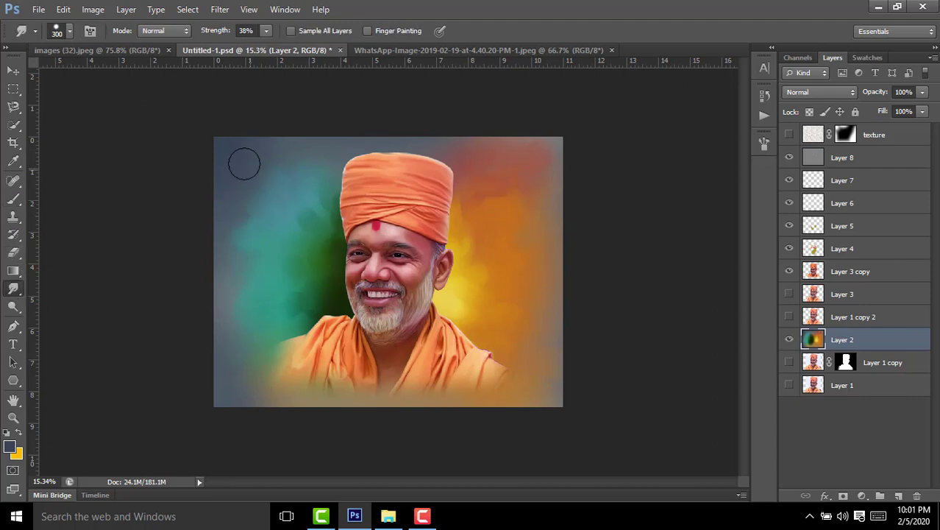
pyautogui.moveTo(244, 163)
pyautogui.mouseDown()
pyautogui.moveTo(227, 201)
pyautogui.moveTo(288, 202)
pyautogui.moveTo(316, 173)
pyautogui.mouseUp()
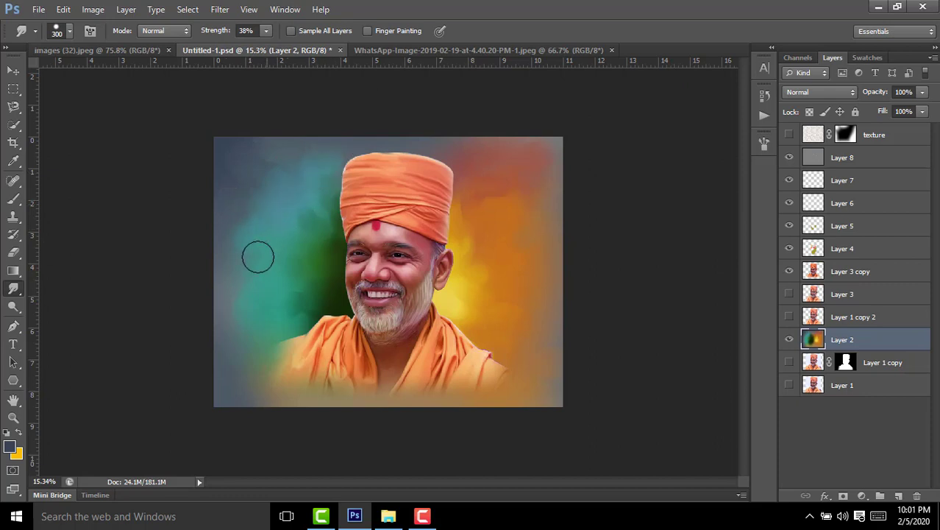
pyautogui.moveTo(237, 277)
pyautogui.mouseDown()
pyautogui.moveTo(243, 330)
pyautogui.moveTo(266, 325)
pyautogui.moveTo(260, 330)
pyautogui.mouseUp()
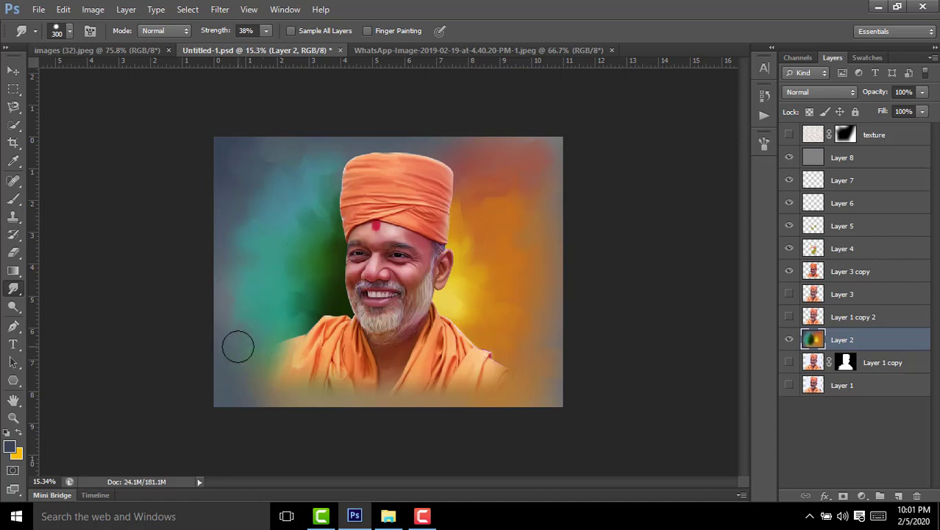
# Step: Paint the left background edge grey-blue with a large soft brush
pyautogui.click(14, 199)
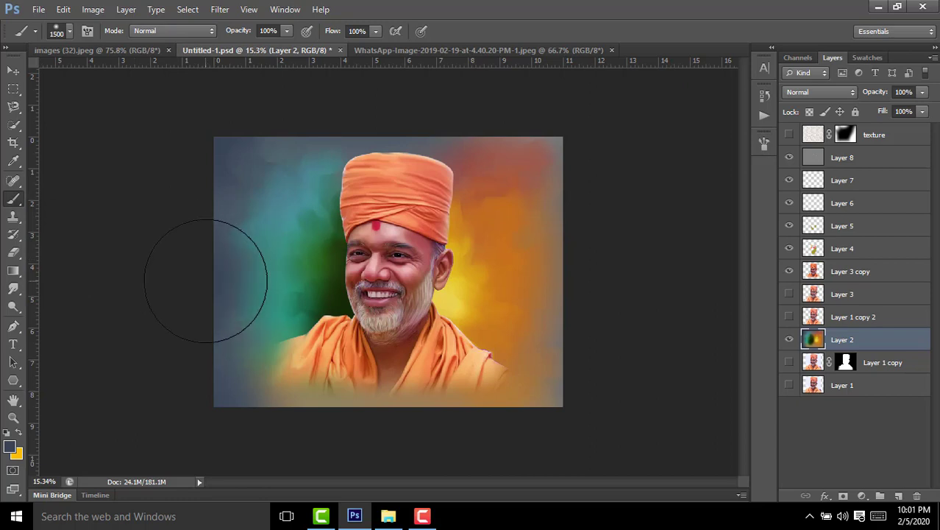
pyautogui.moveTo(195, 273); pyautogui.dragTo(195, 292)
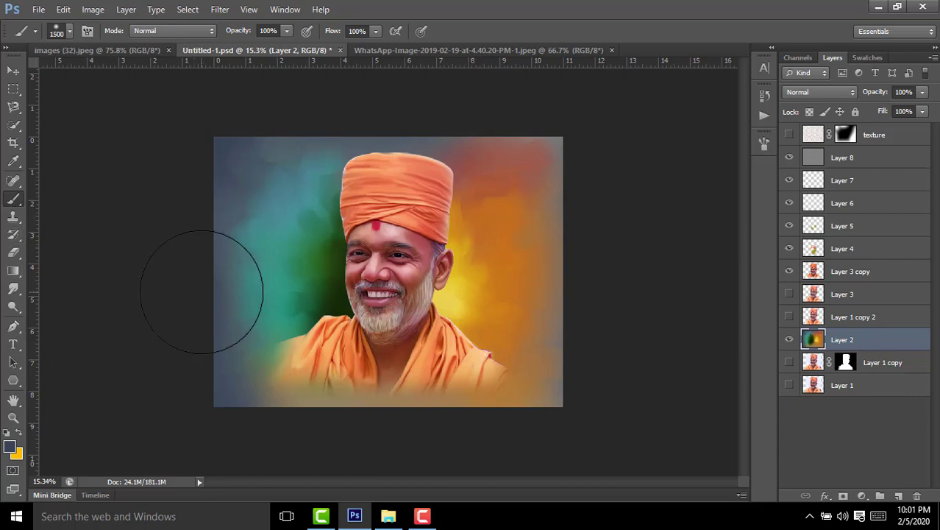
pyautogui.click(13, 291)
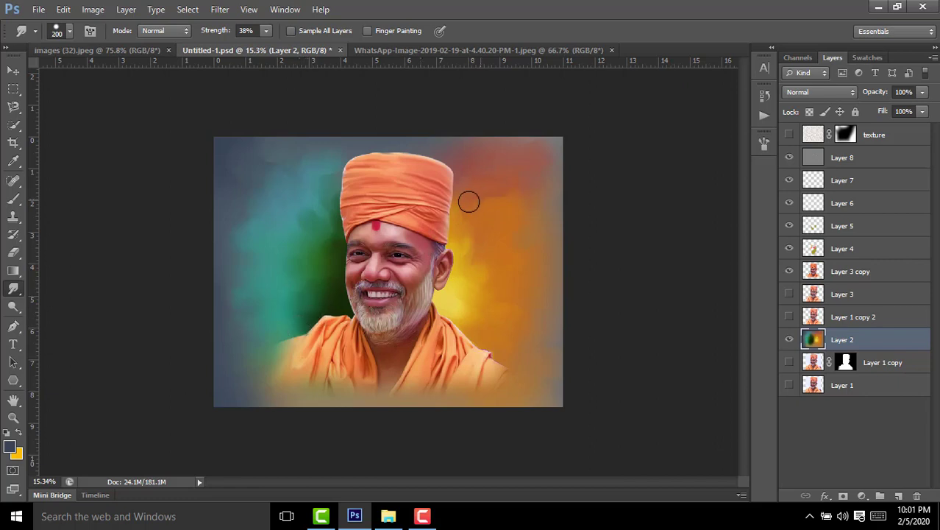
# Step: Show the canvas texture layer and add a new empty layer above it
pyautogui.click(13, 89)
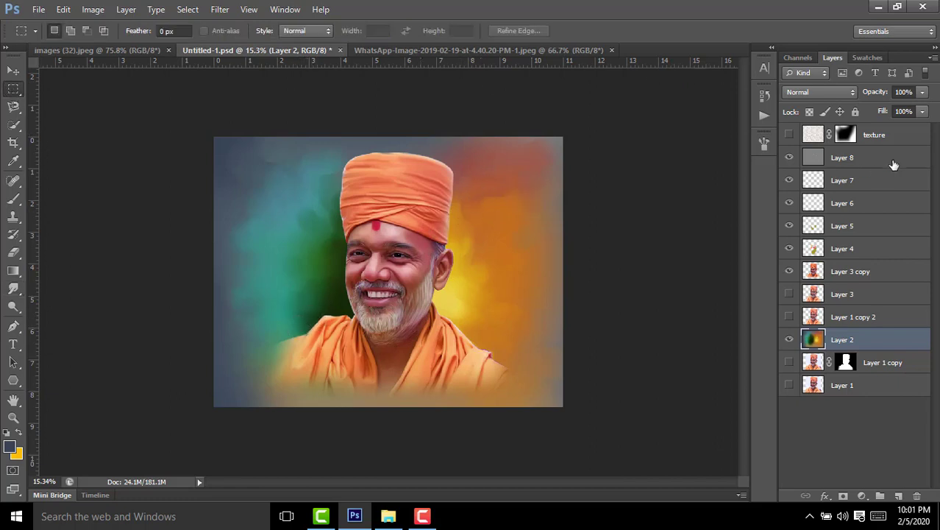
pyautogui.click(790, 136)
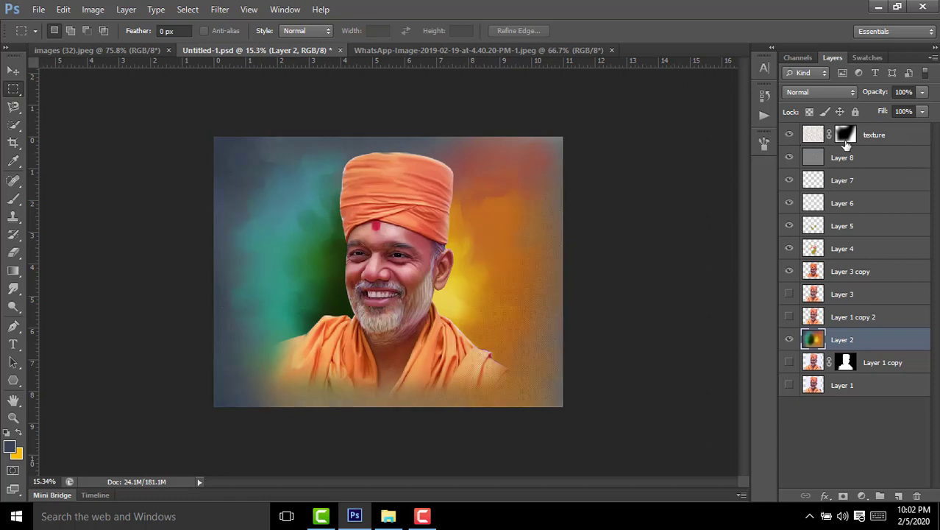
pyautogui.click(898, 141)
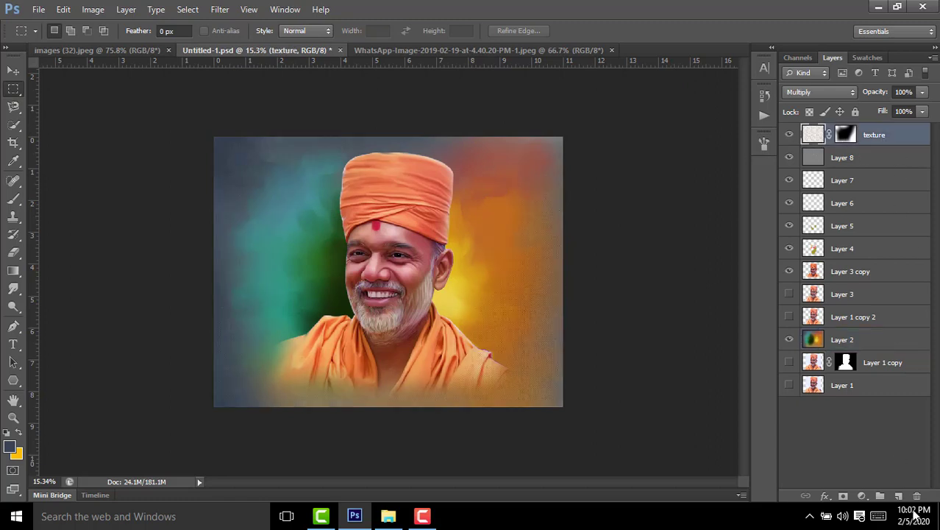
pyautogui.click(899, 496)
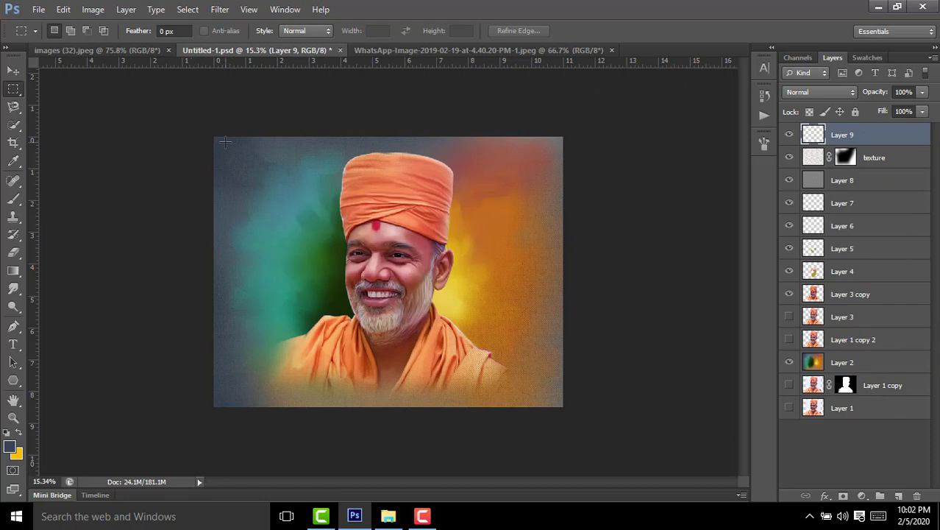
# Step: Select the whole canvas, stroke a 10 px white border, and deselect
pyautogui.moveTo(196, 119); pyautogui.dragTo(642, 412)
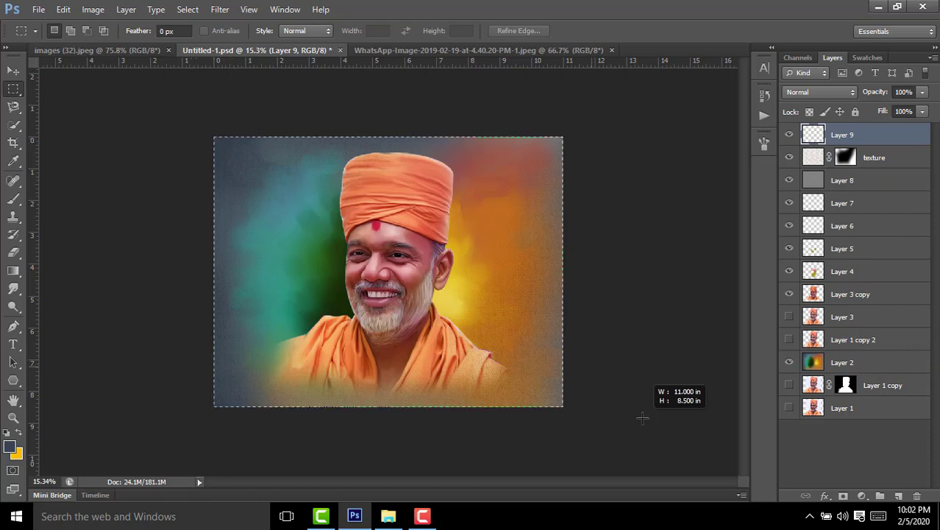
pyautogui.click(64, 9)
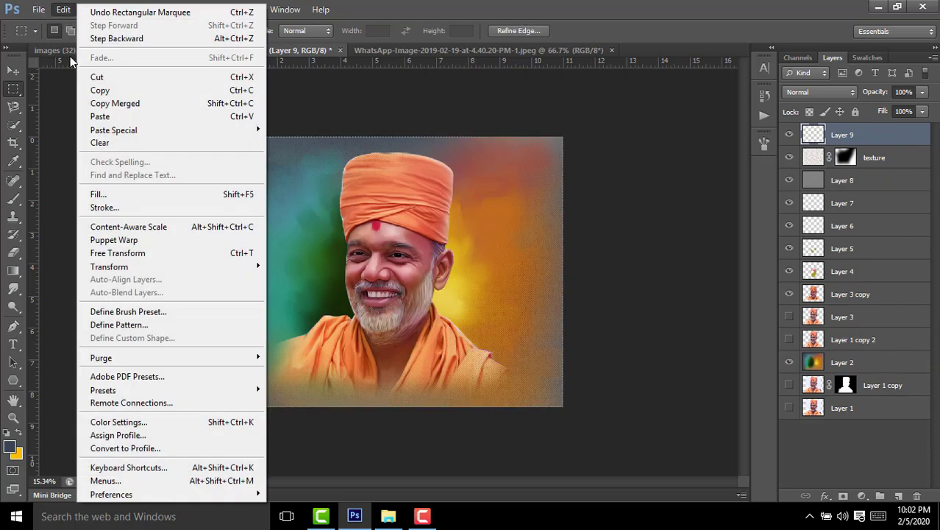
pyautogui.click(126, 208)
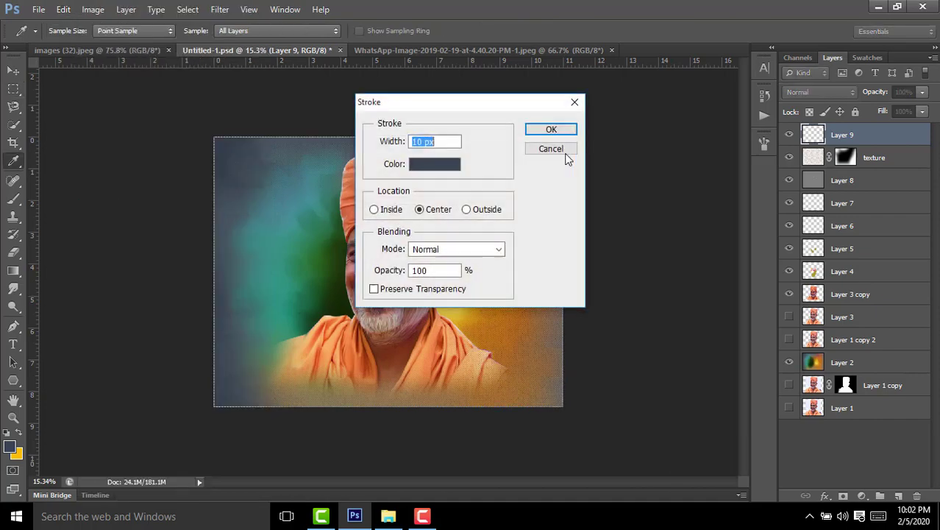
pyautogui.click(447, 167)
pyautogui.click(598, 110)
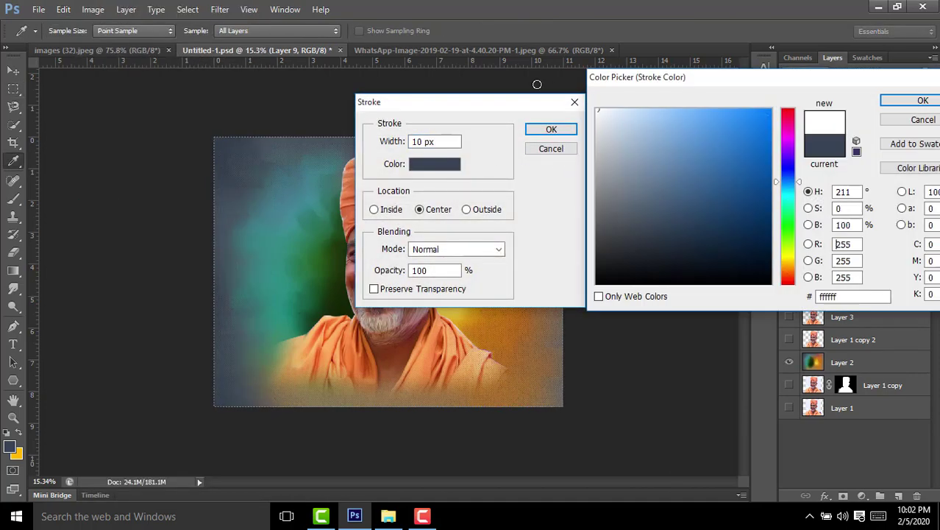
pyautogui.click(912, 100)
pyautogui.click(551, 130)
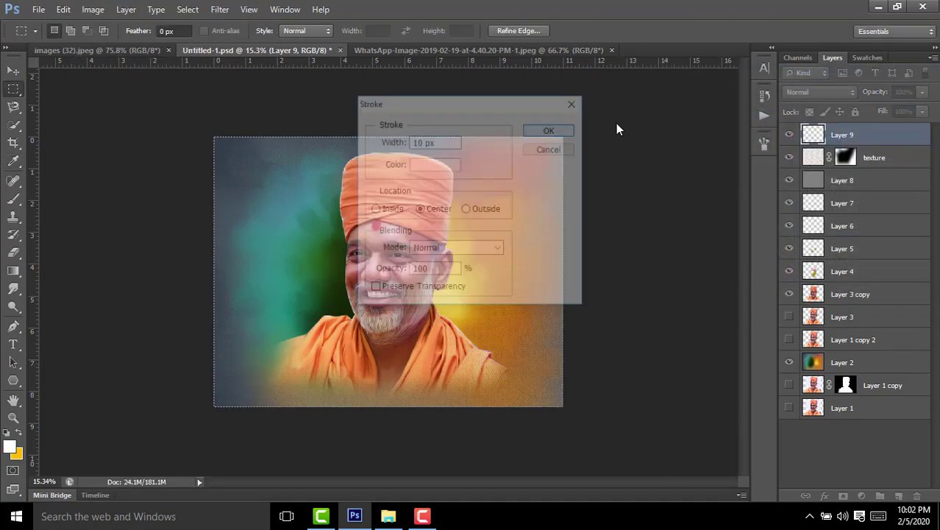
pyautogui.hotkey('ctrl', 'd')
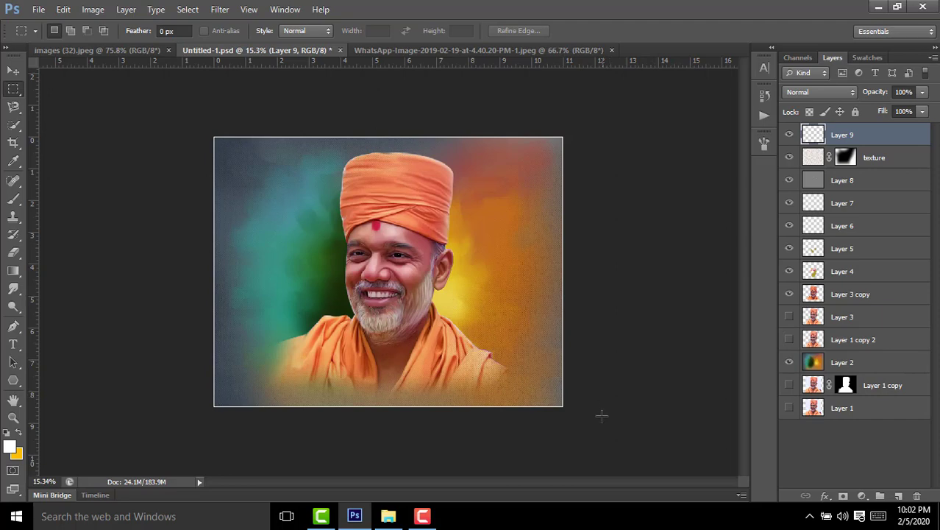
# Step: Check the border by toggling it, then drag the MY LOGO PNG FILE copy image from YT elements into Photoshop
pyautogui.click(788, 135)
pyautogui.click(788, 136)
pyautogui.click(877, 9)
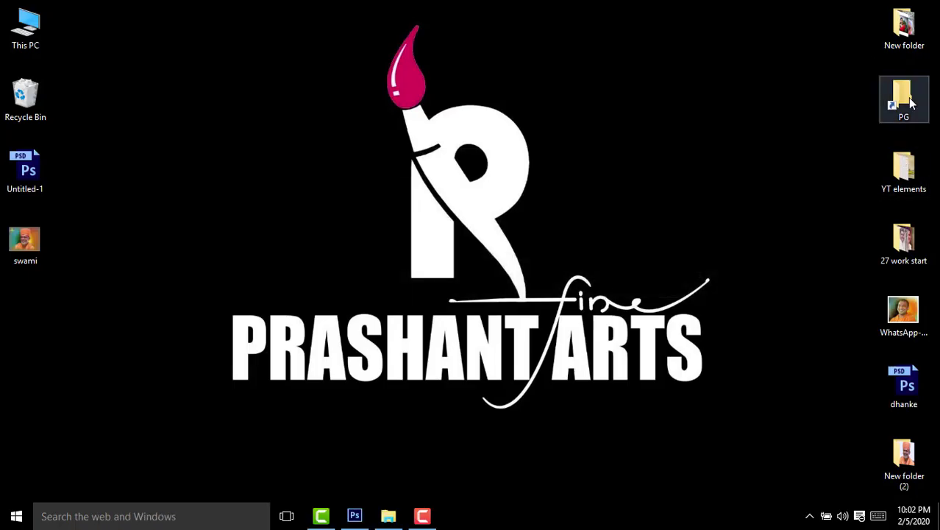
pyautogui.doubleClick(905, 159)
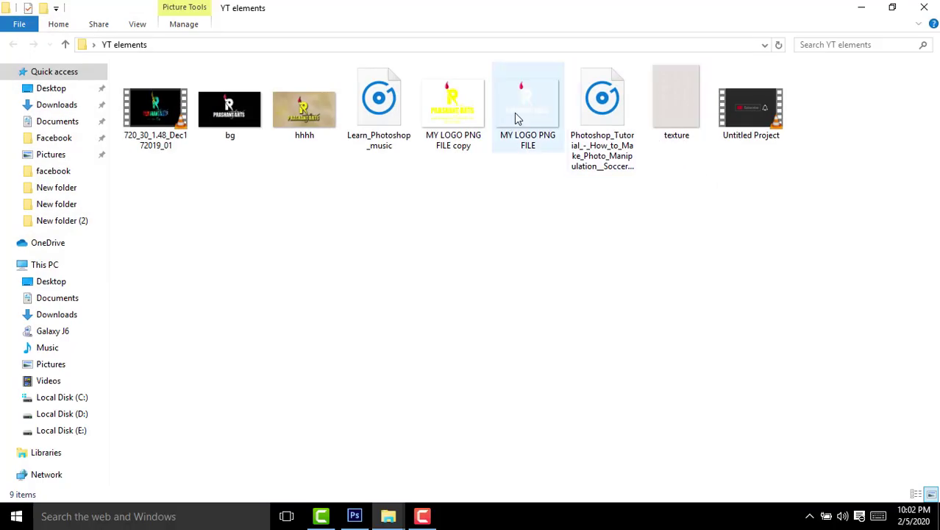
pyautogui.moveTo(456, 115)
pyautogui.mouseDown()
pyautogui.moveTo(355, 511)
pyautogui.moveTo(397, 318)
pyautogui.mouseUp()
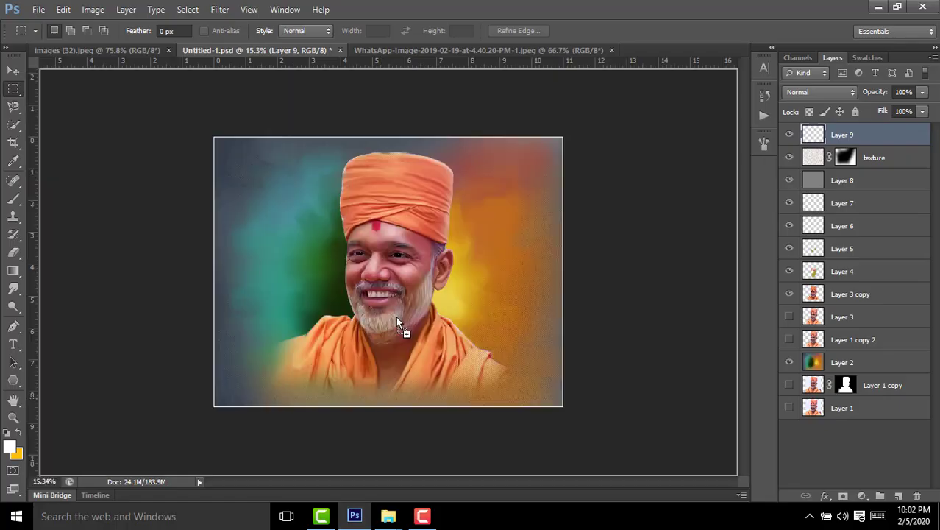
# Step: Place the logo scaled to about 15% in the top-left corner
pyautogui.moveTo(388, 265); pyautogui.dragTo(388, 267)
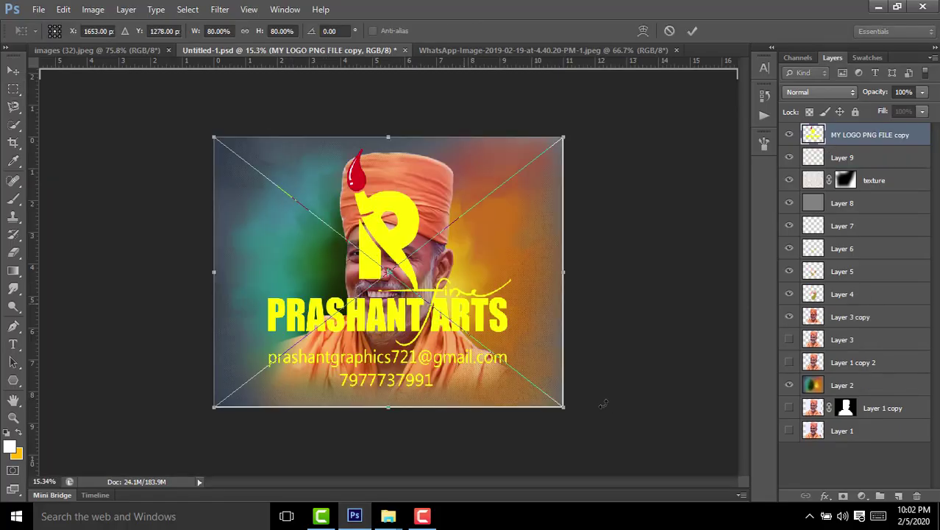
pyautogui.moveTo(565, 409); pyautogui.dragTo(263, 207)
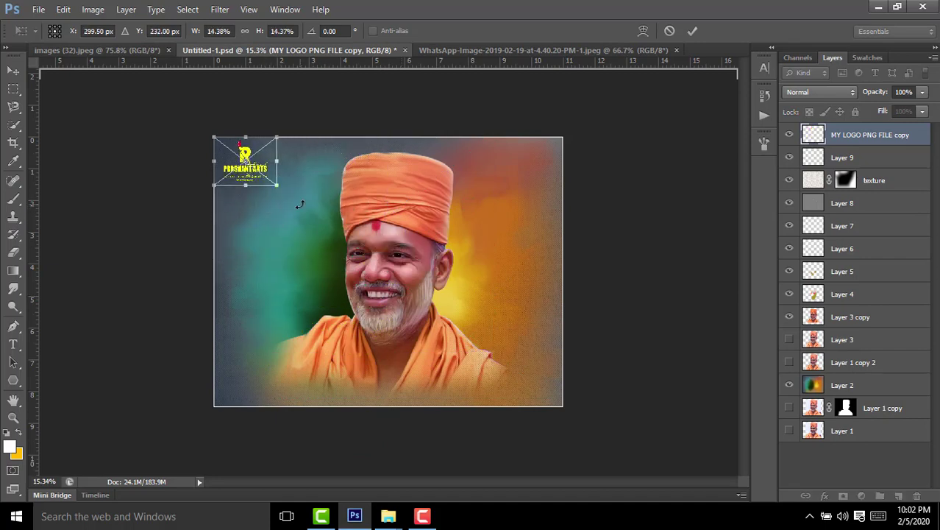
pyautogui.click(692, 31)
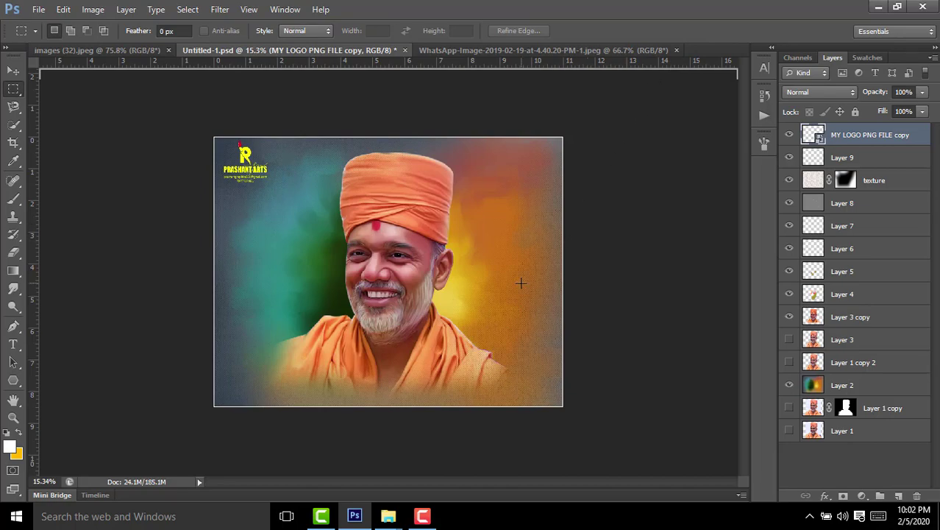
# Step: Save a high-quality JPEG copy, Untitled-1 copy.jpg, to the Desktop
pyautogui.hotkey('ctrl', 'shift', 's')
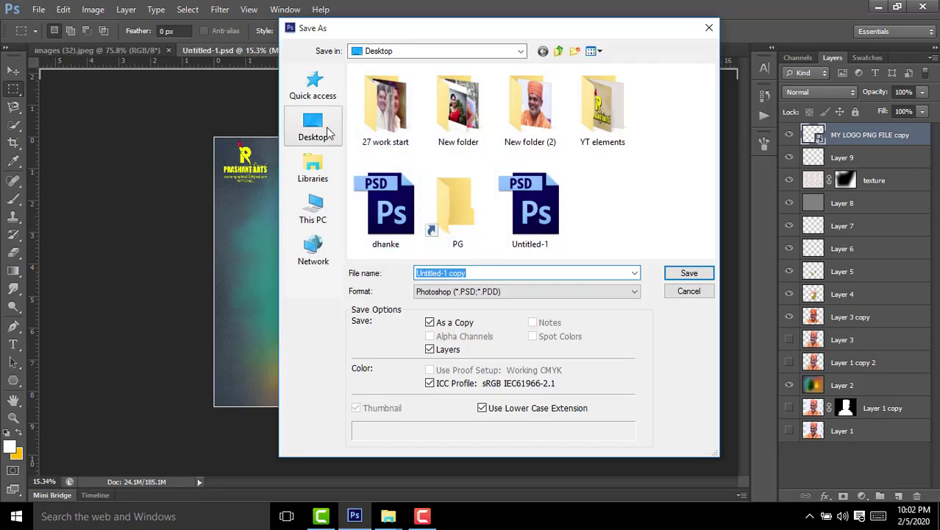
pyautogui.click(314, 125)
pyautogui.click(526, 292)
pyautogui.click(460, 375)
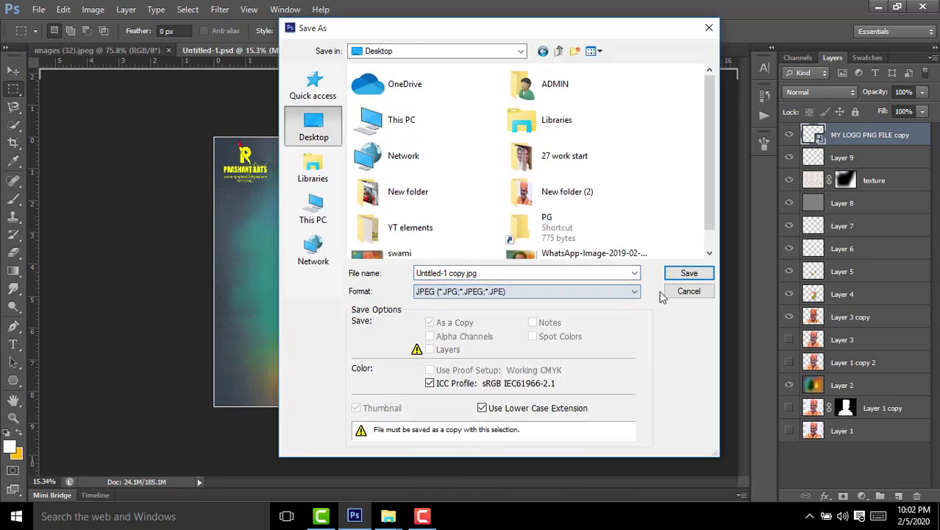
pyautogui.click(689, 273)
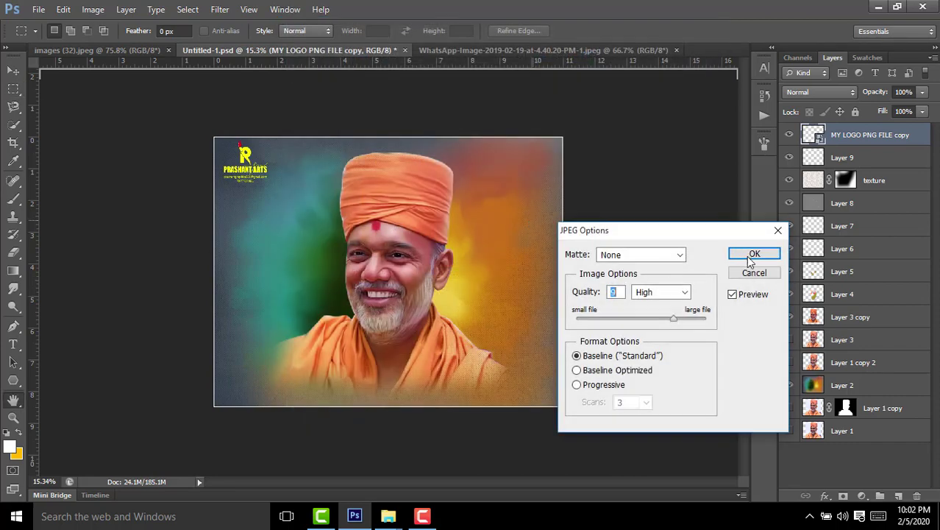
pyautogui.click(750, 261)
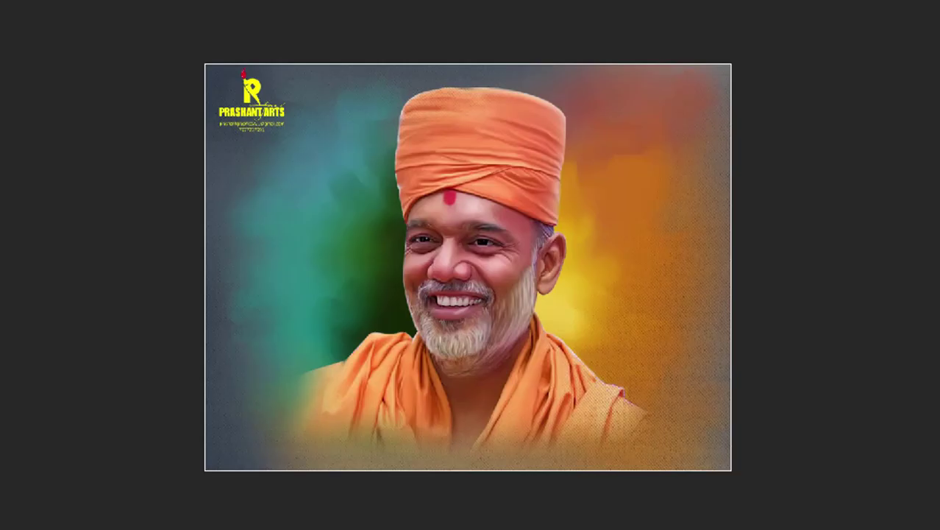